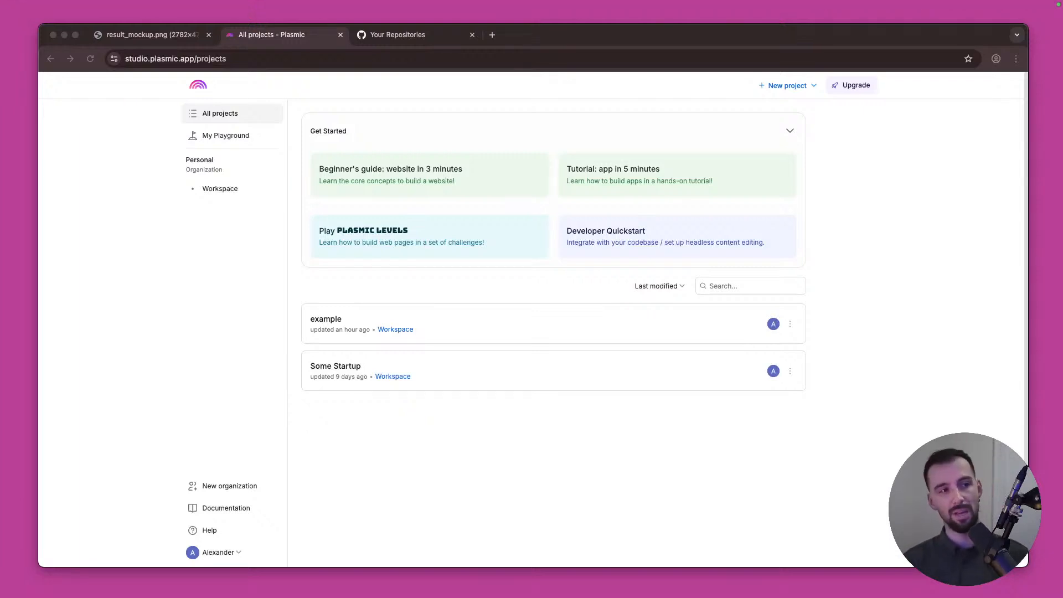
# Step: Sign out of the current Plasmic account from the projects dashboard
pyautogui.click(569, 540)
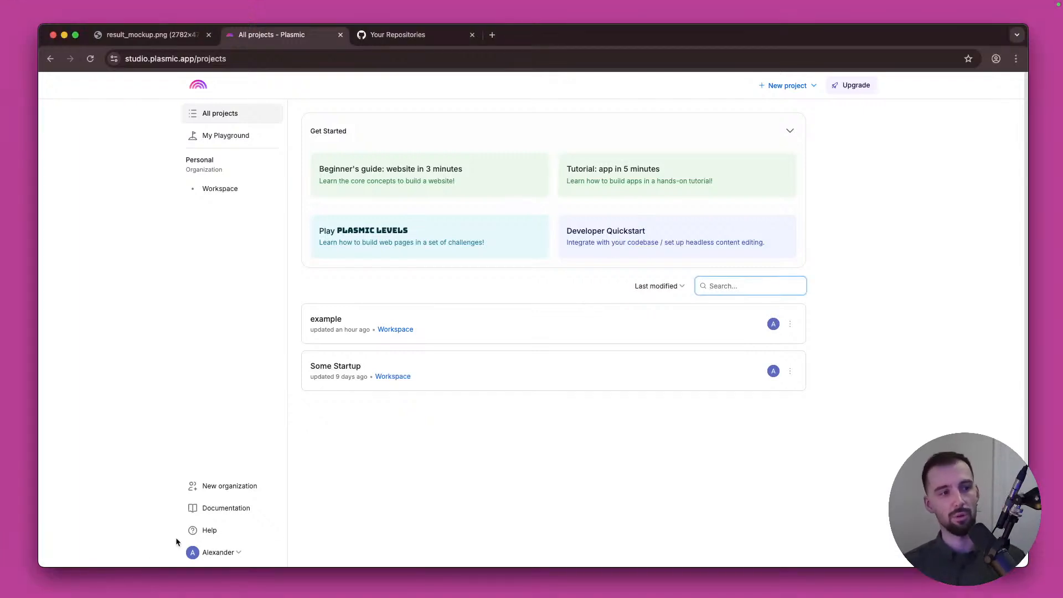
pyautogui.click(225, 554)
pyautogui.click(268, 539)
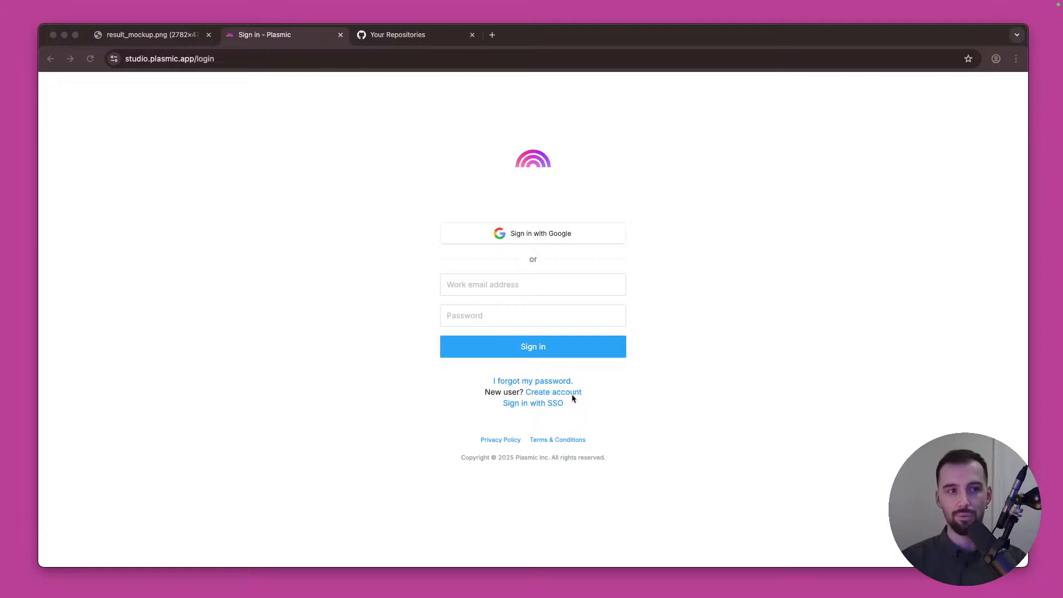
# Step: View the form for creating a new account and return to the sign-in page
pyautogui.click(602, 401)
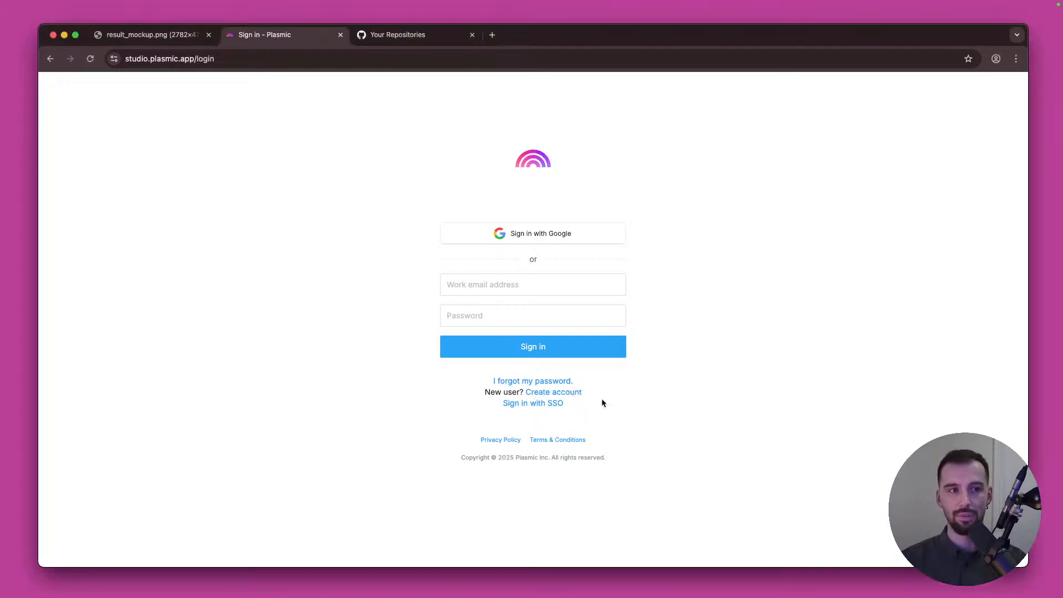
pyautogui.click(572, 397)
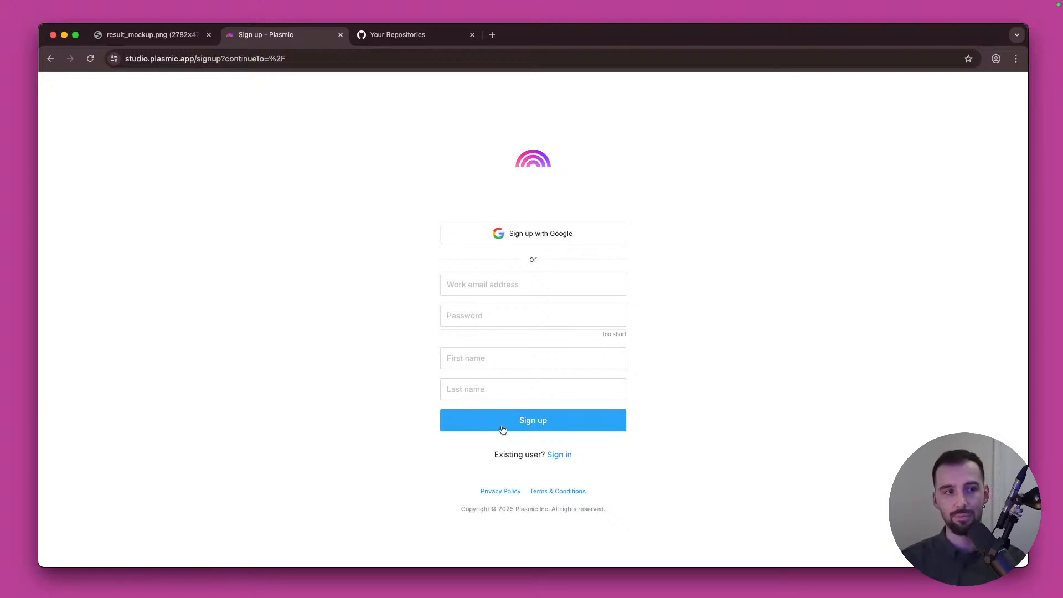
pyautogui.click(557, 454)
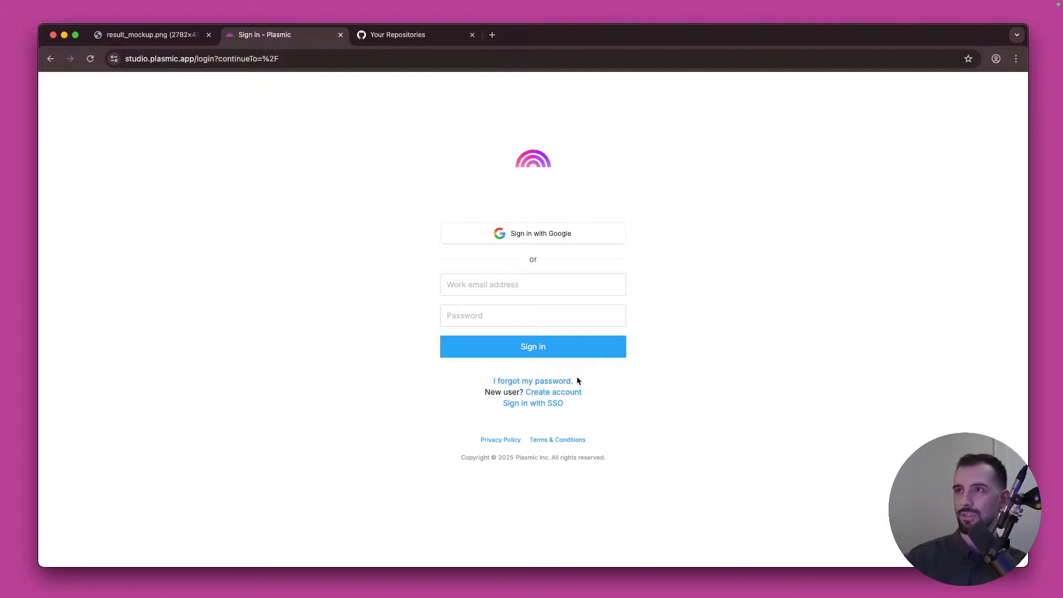
# Step: Sign in to Plasmic with the existing Google account
pyautogui.press('super+Tab')
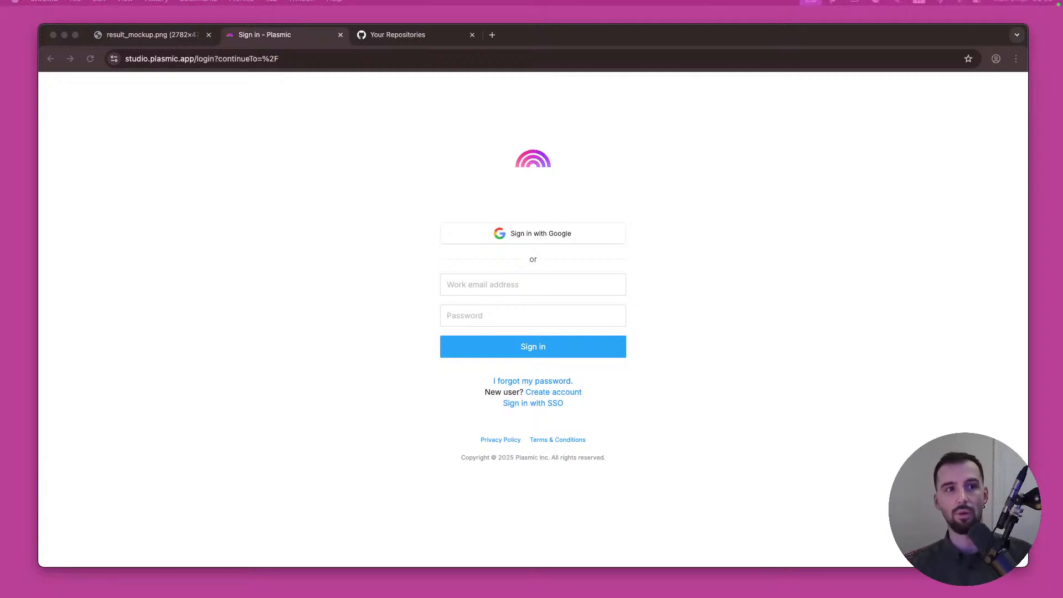
pyautogui.click(776, 247)
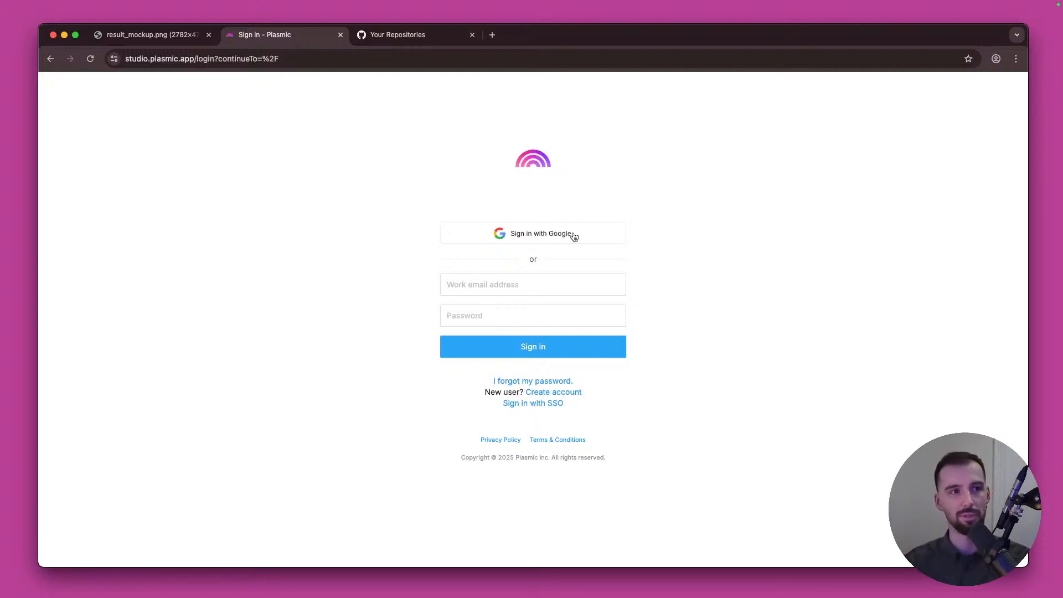
pyautogui.click(599, 235)
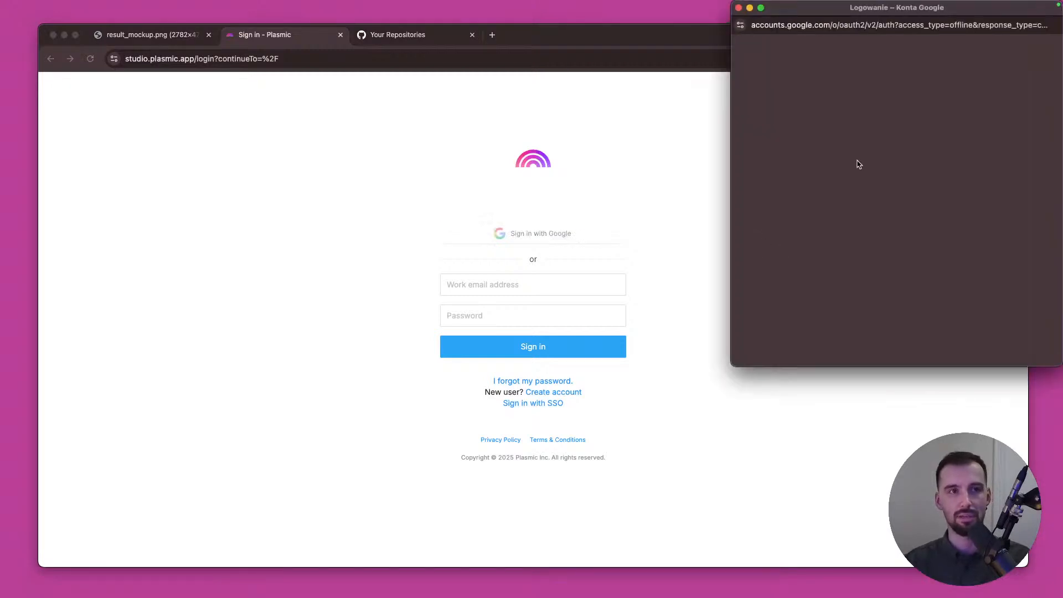
pyautogui.click(969, 138)
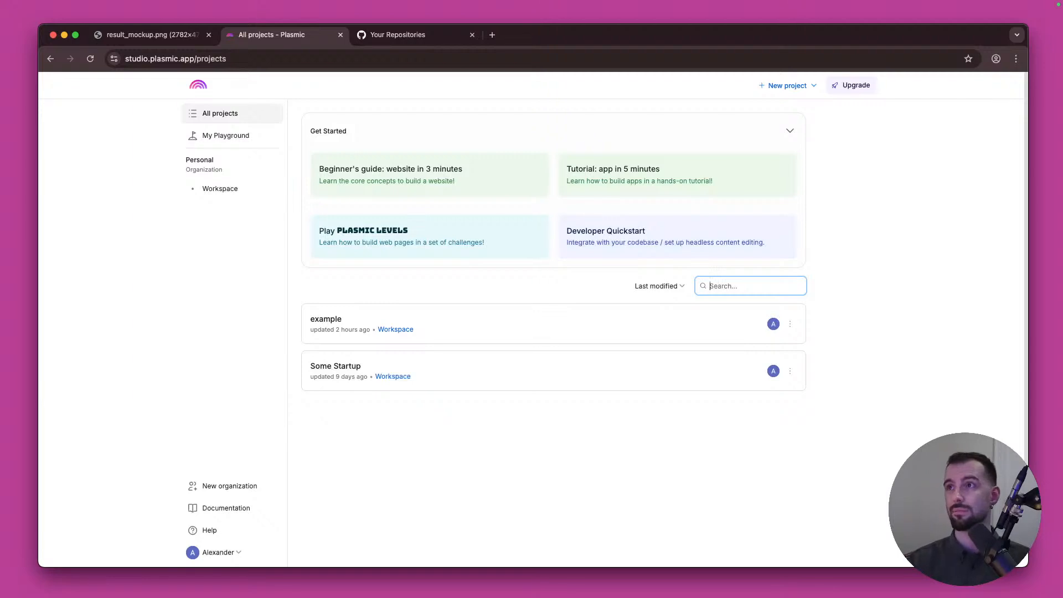
# Step: Open the Play Plasmic Levels starter project and look over its Welcome artboard
pyautogui.press('super+Tab')
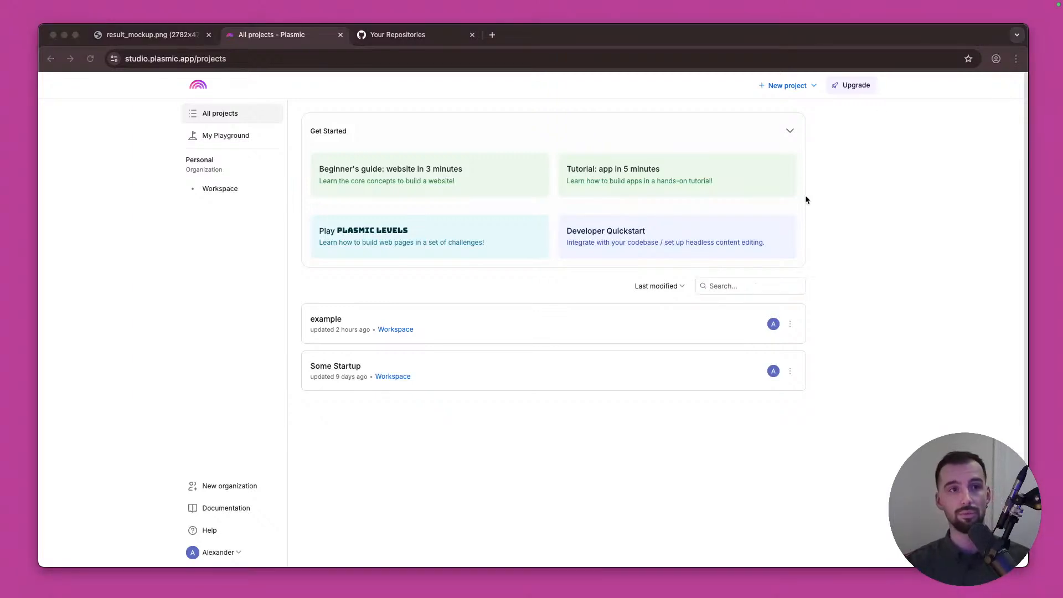
pyautogui.click(858, 200)
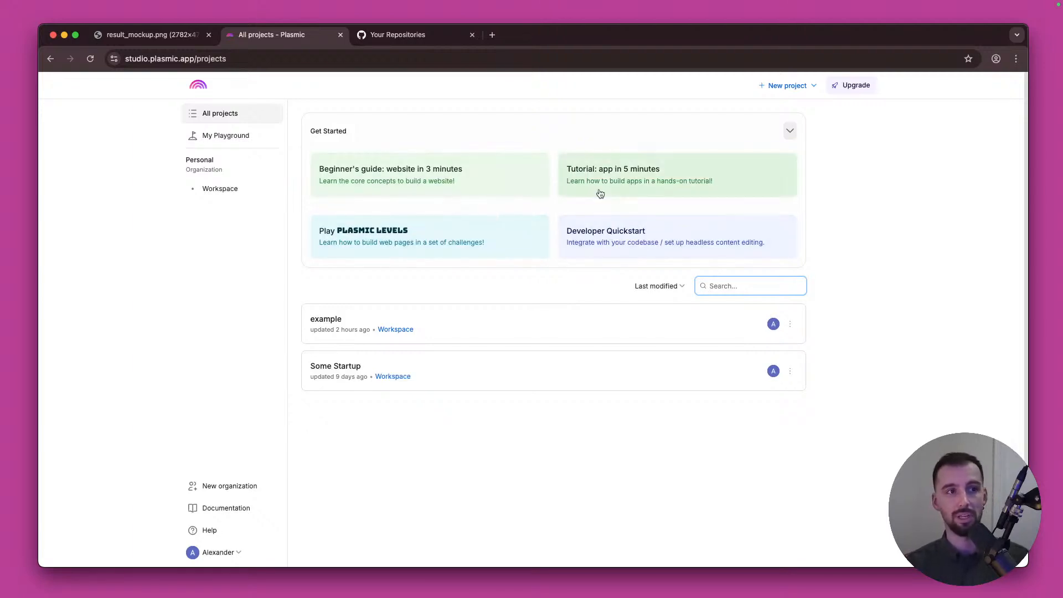
pyautogui.click(504, 231)
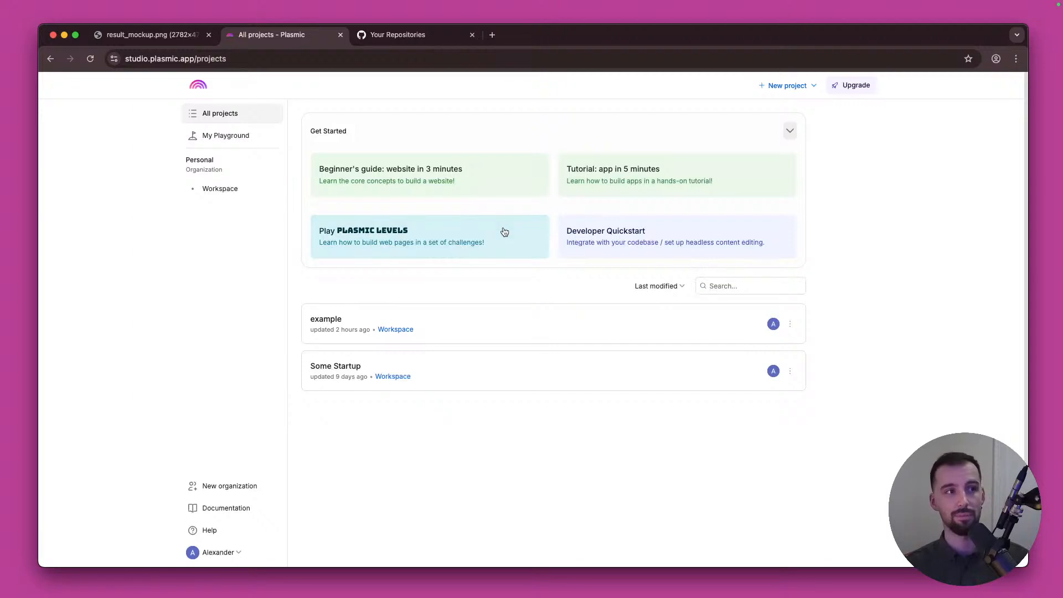
pyautogui.click(530, 320)
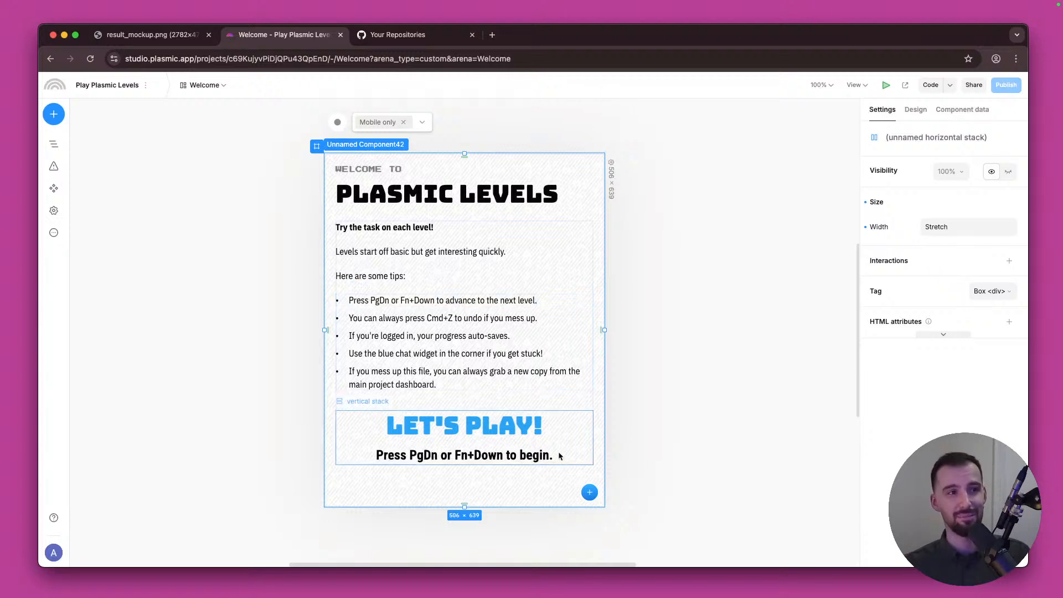
pyautogui.hscroll(-1, 520, 383)
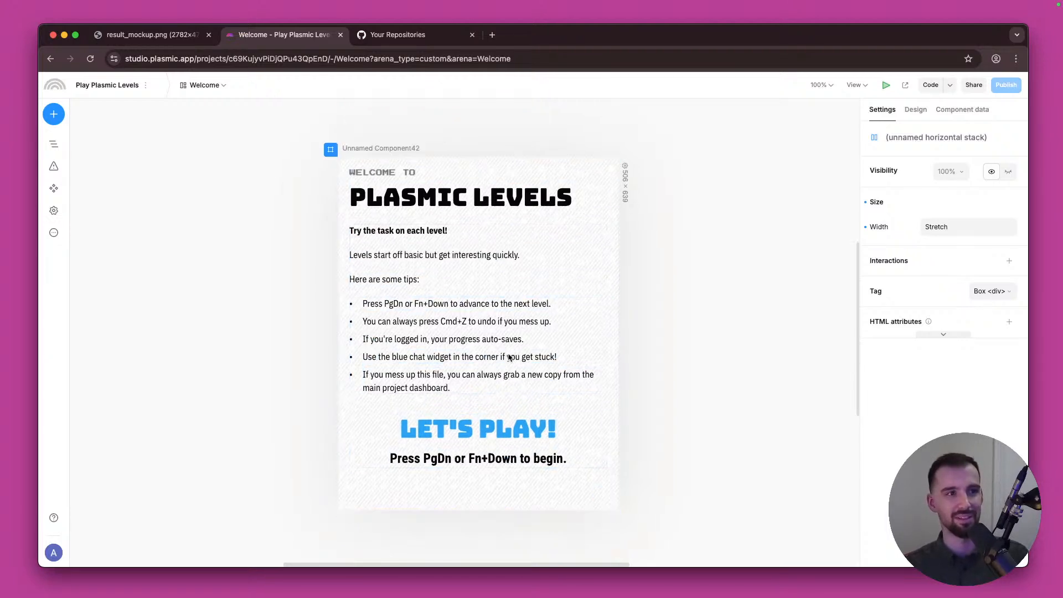
pyautogui.scroll(-4, 476, 299)
pyautogui.scroll(2, 508, 358)
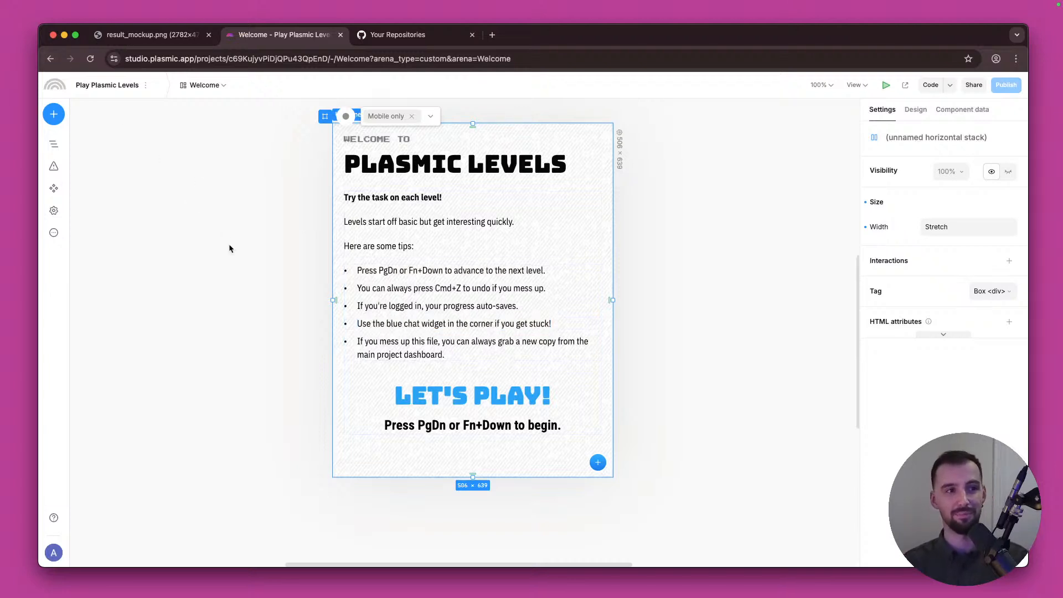
# Step: Return to the project list and delete the Play Plasmic Levels project
pyautogui.click(52, 59)
pyautogui.click(78, 83)
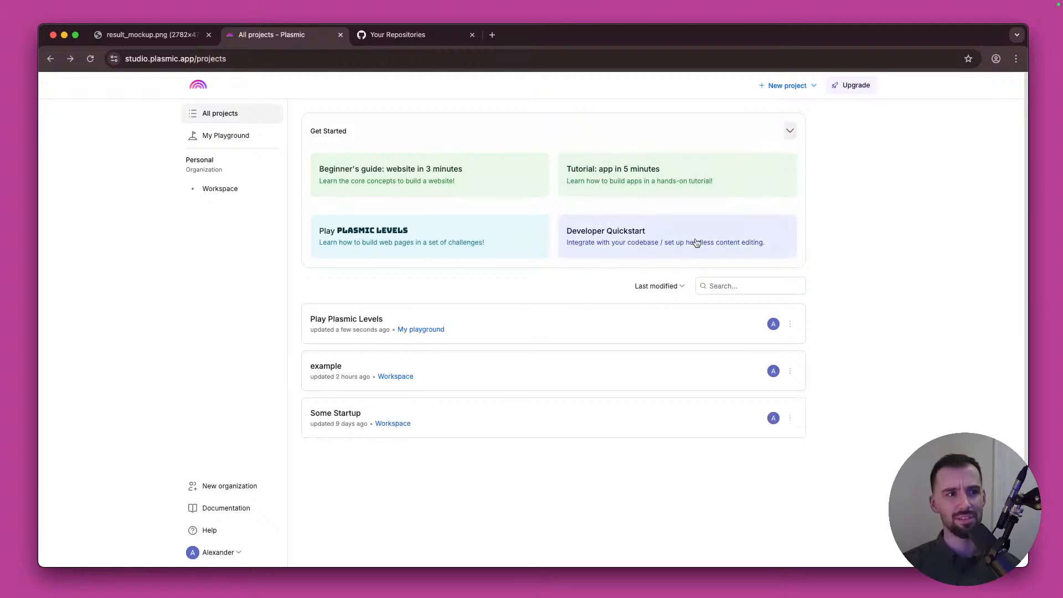
pyautogui.click(791, 325)
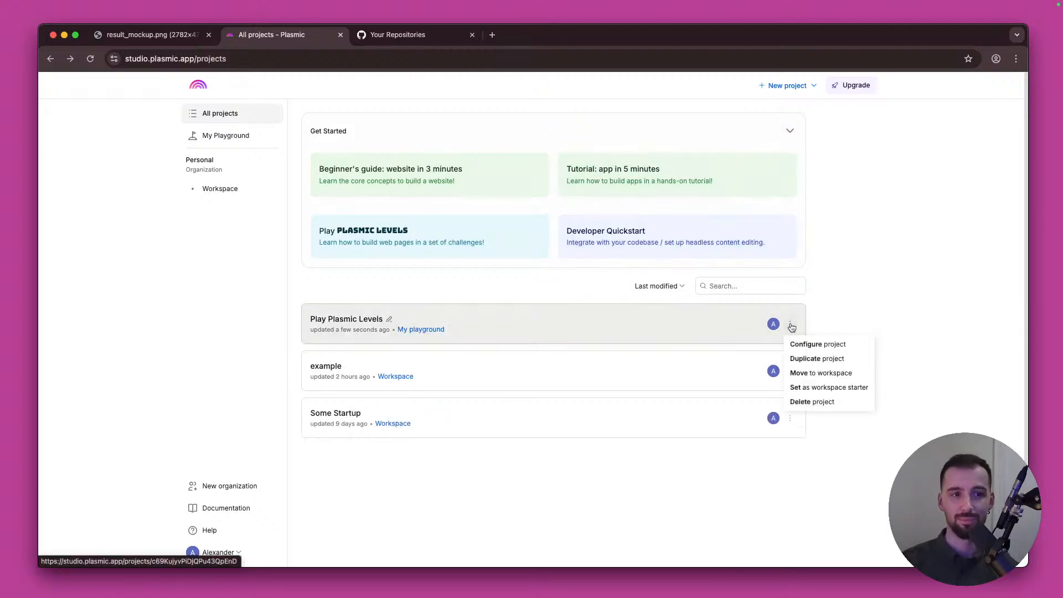
pyautogui.click(817, 399)
pyautogui.click(450, 208)
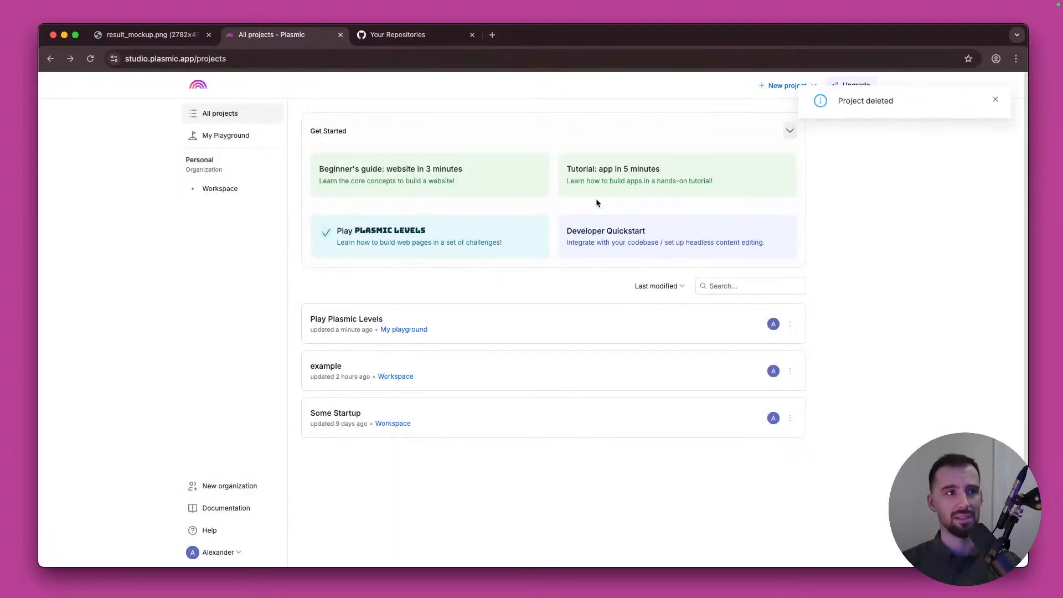
# Step: Open the Developer Quickstart documentation, search it for "examples" and open the Example section on editor actions for code components
pyautogui.click(638, 232)
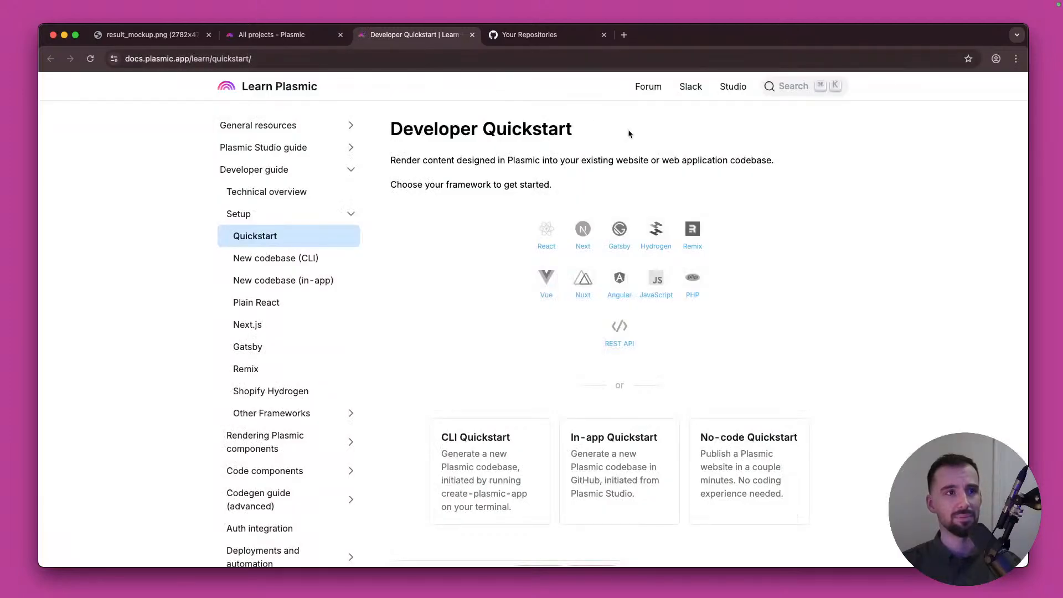
pyautogui.click(792, 87)
pyautogui.write('examples')
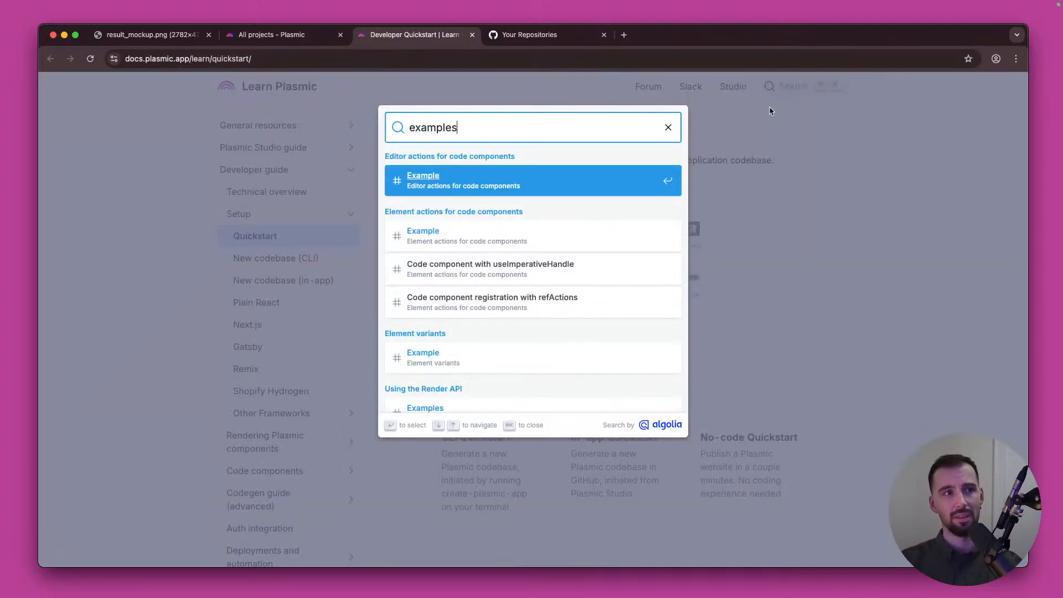
pyautogui.click(611, 178)
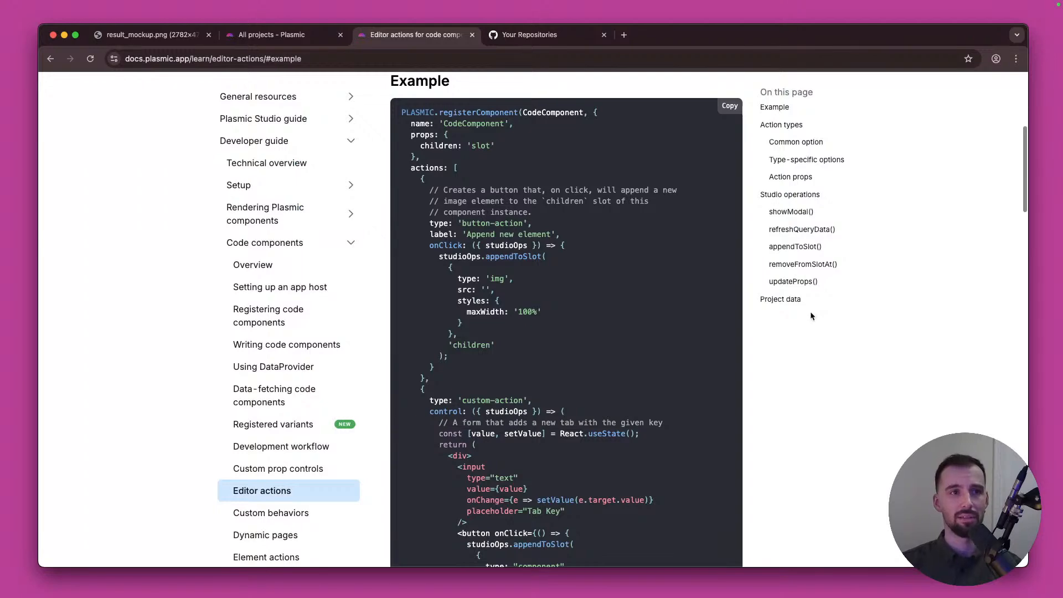
# Step: Search the documentation for "examp" and open the Example Projects page
pyautogui.press('super+k')
pyautogui.write('exa')
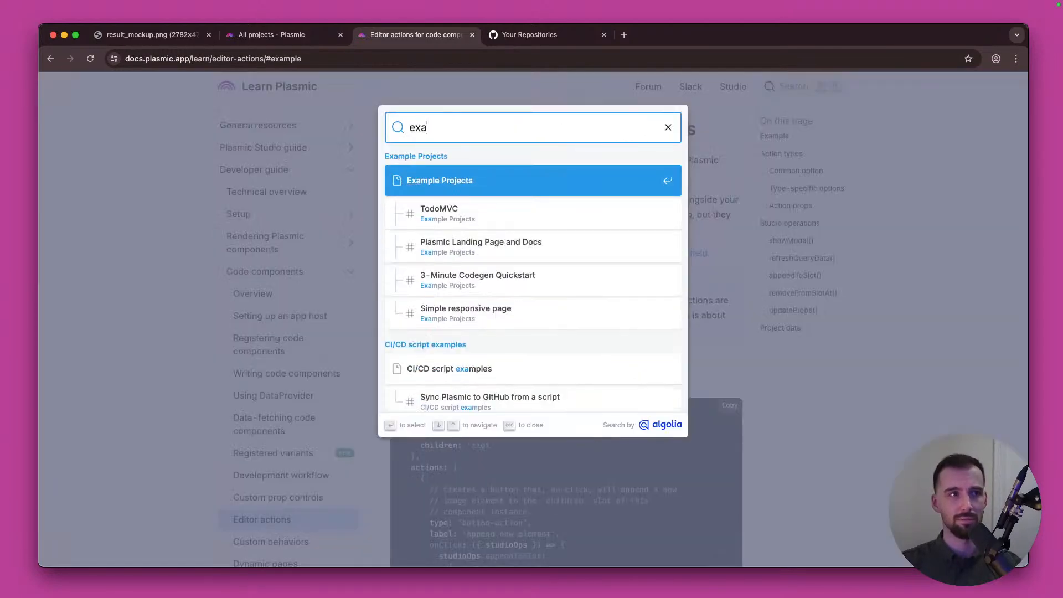
pyautogui.write('mple')
pyautogui.press('BackSpace')
pyautogui.press('BackSpace')
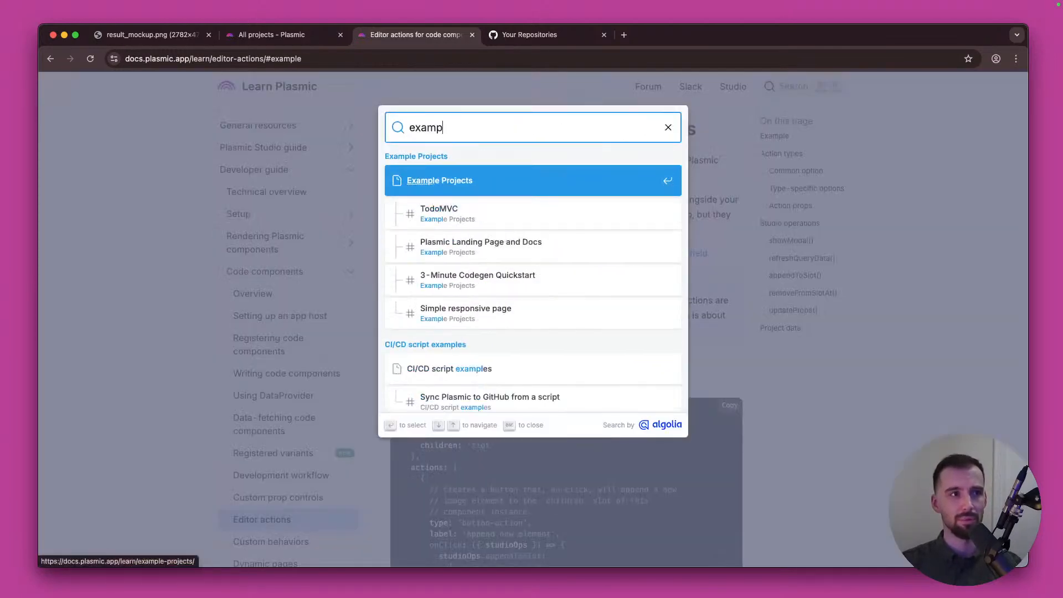
pyautogui.click(572, 195)
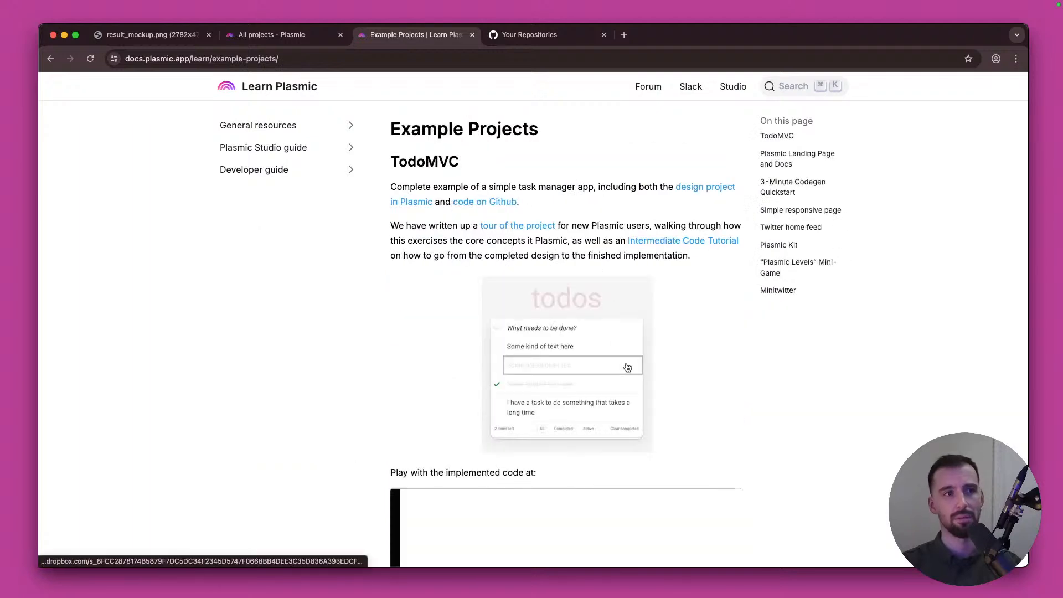
# Step: Look through the example projects from TodoMVC down to the Plasmic Kit section
pyautogui.scroll(-5, 627, 368)
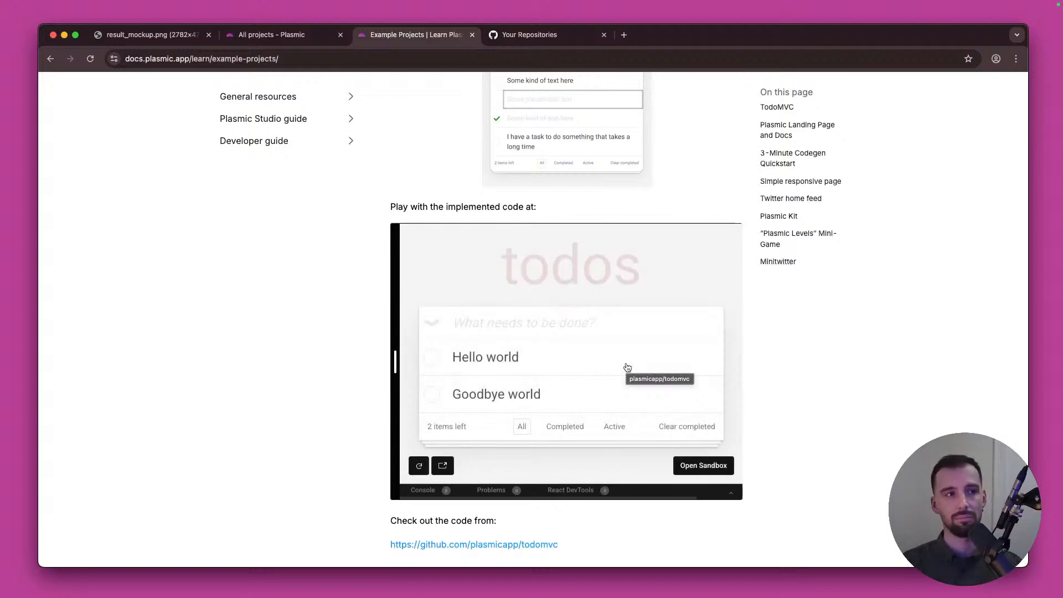
pyautogui.scroll(-6, 628, 368)
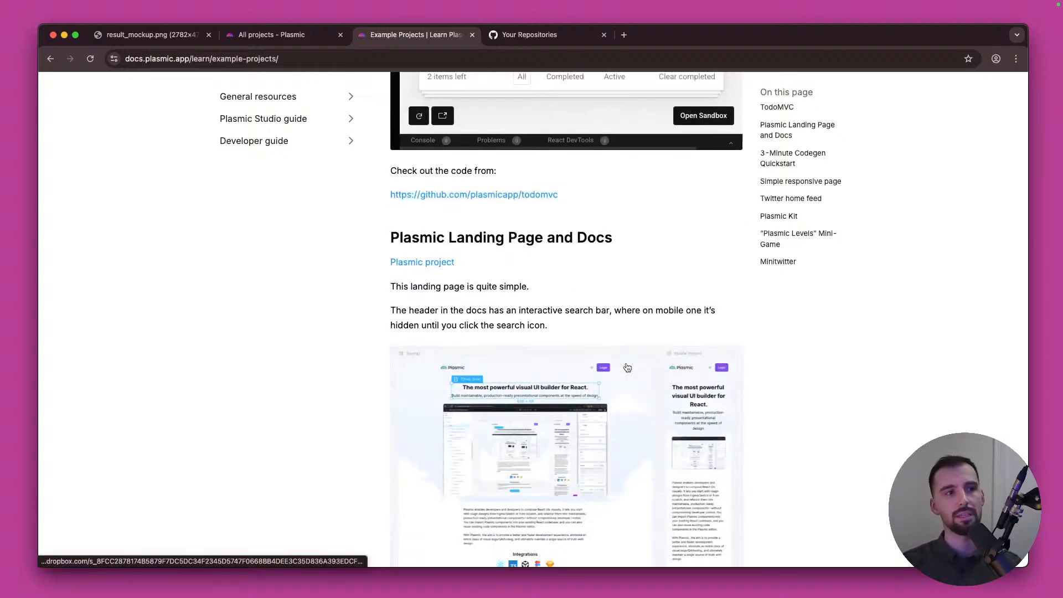
pyautogui.scroll(-4, 627, 367)
pyautogui.scroll(-4, 626, 366)
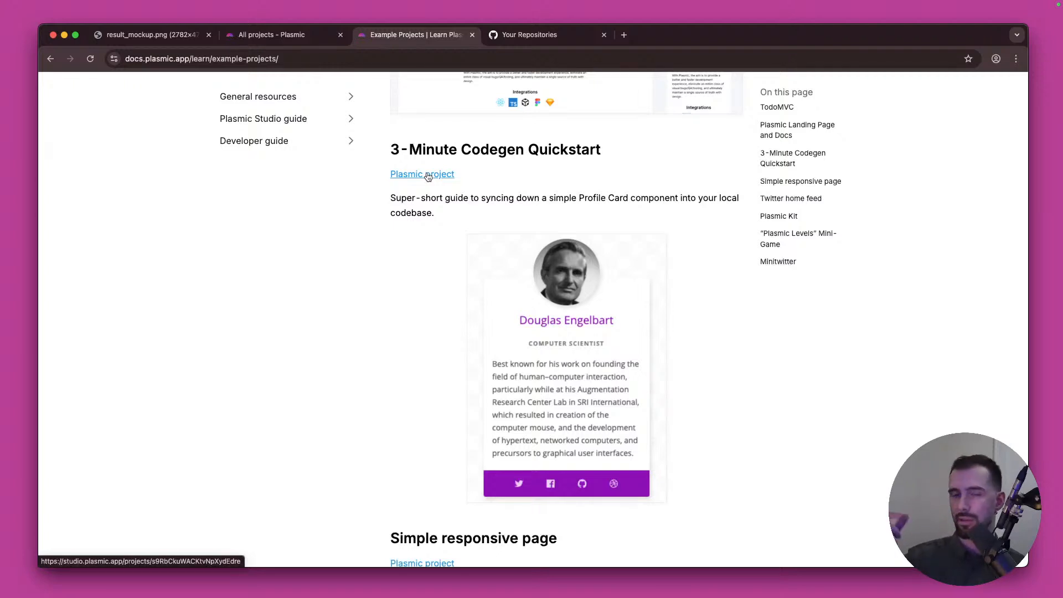
pyautogui.scroll(-3, 428, 177)
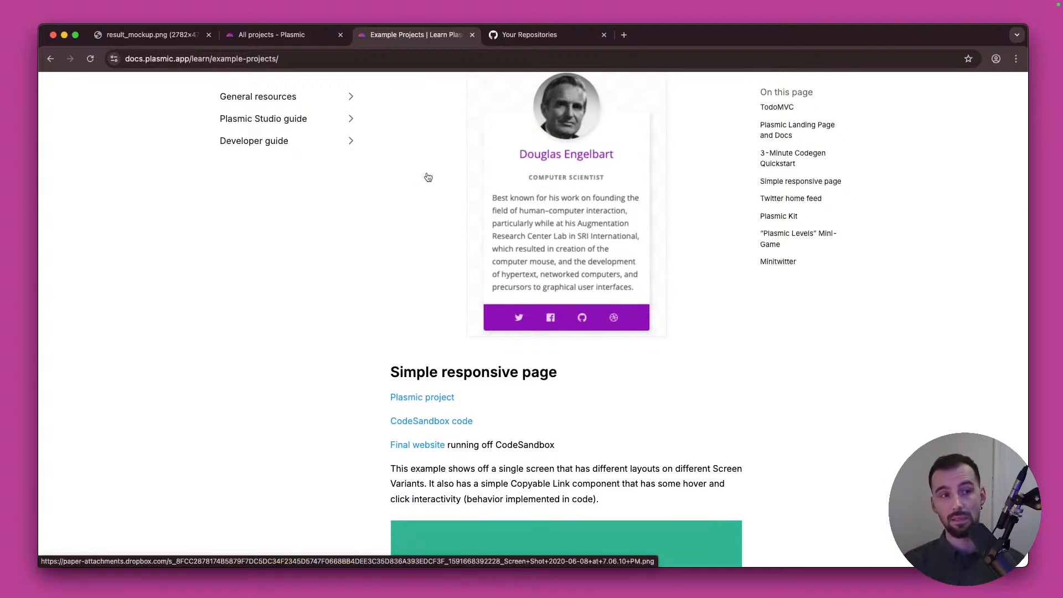
pyautogui.scroll(-6, 428, 177)
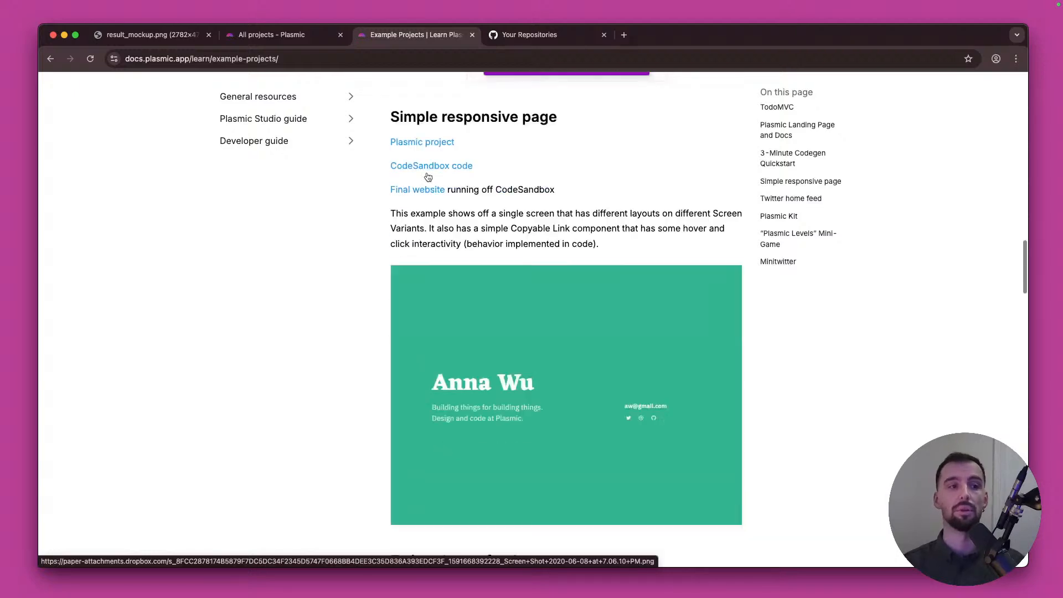
pyautogui.scroll(-4, 428, 177)
pyautogui.scroll(-7, 428, 177)
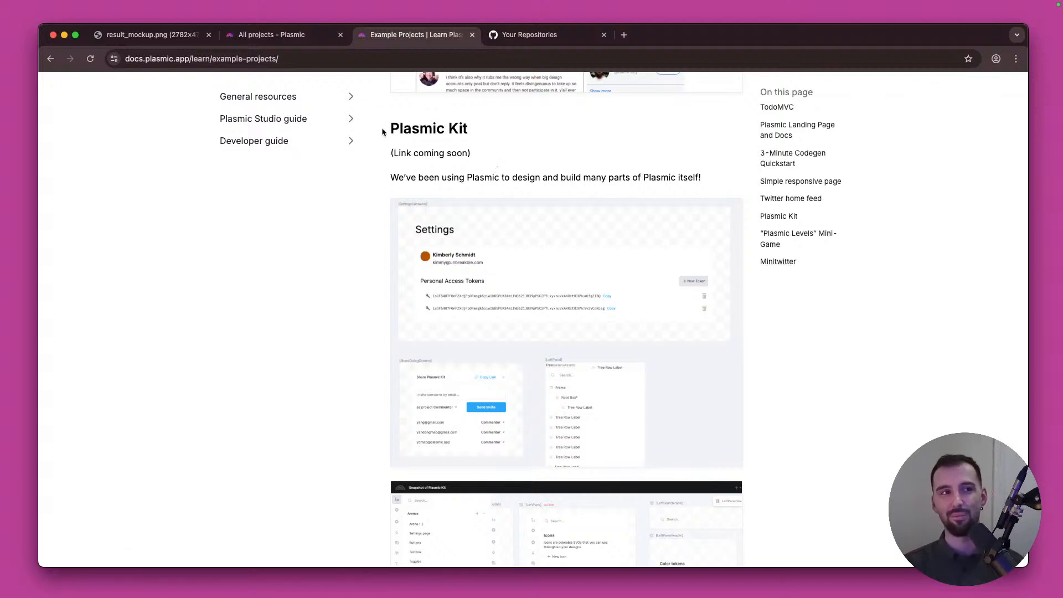
# Step: Examine the Plasmic Kit section and its screenshots, highlighting the heading and the note under it
pyautogui.moveTo(386, 131); pyautogui.dragTo(465, 129)
pyautogui.click(467, 130)
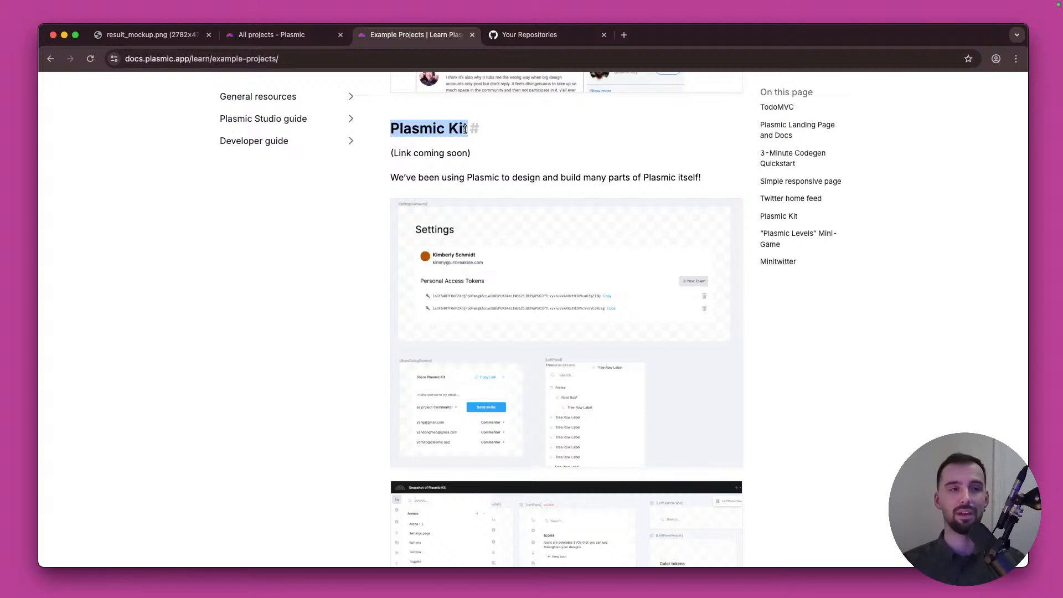
pyautogui.click(466, 129)
pyautogui.moveTo(392, 127); pyautogui.dragTo(469, 137)
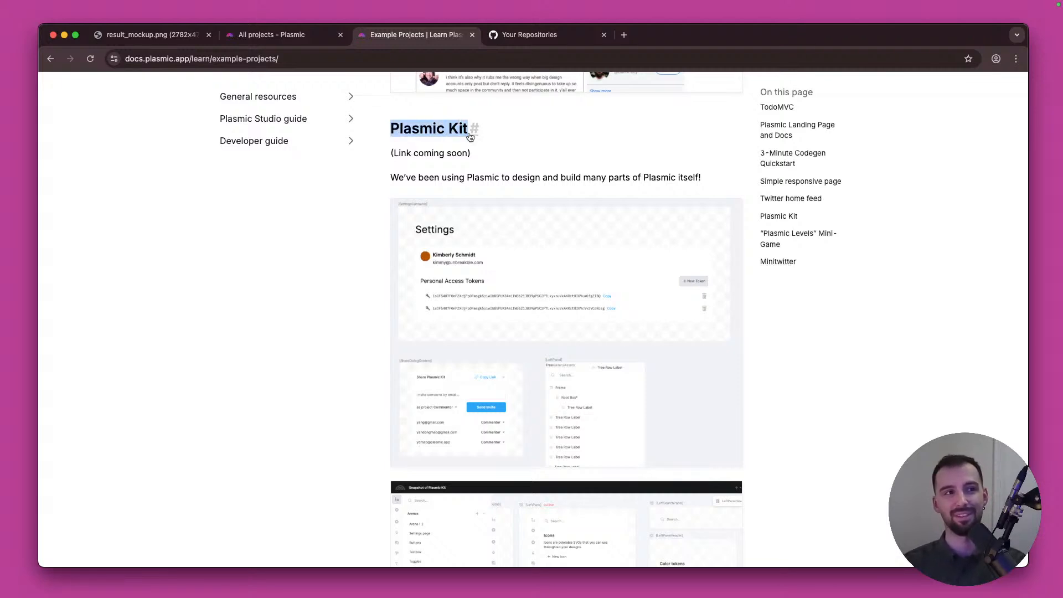
pyautogui.click(496, 182)
pyautogui.scroll(-1, 560, 149)
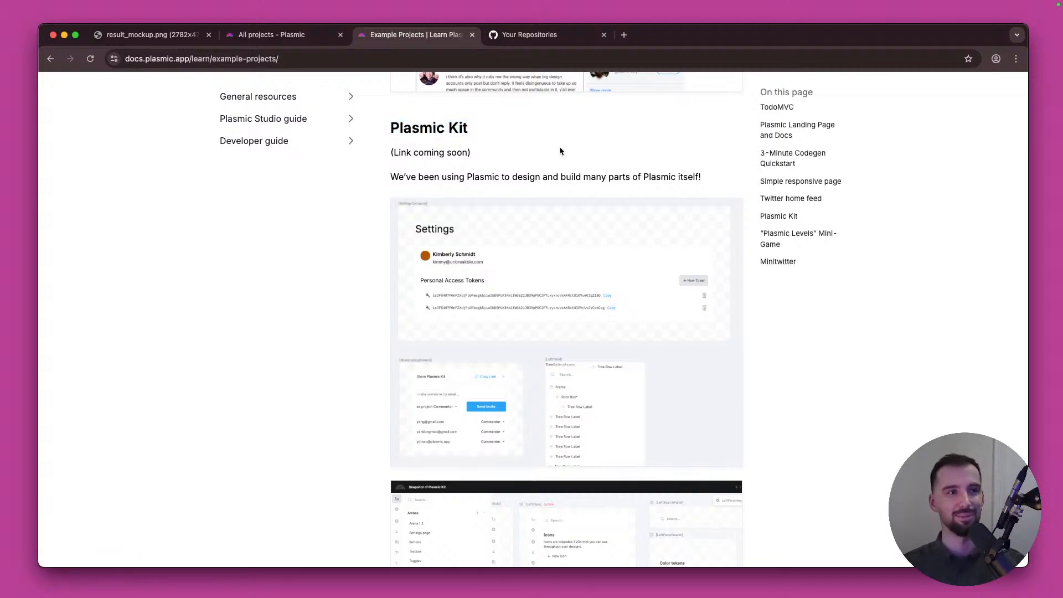
pyautogui.scroll(-6, 560, 151)
pyautogui.scroll(5, 560, 150)
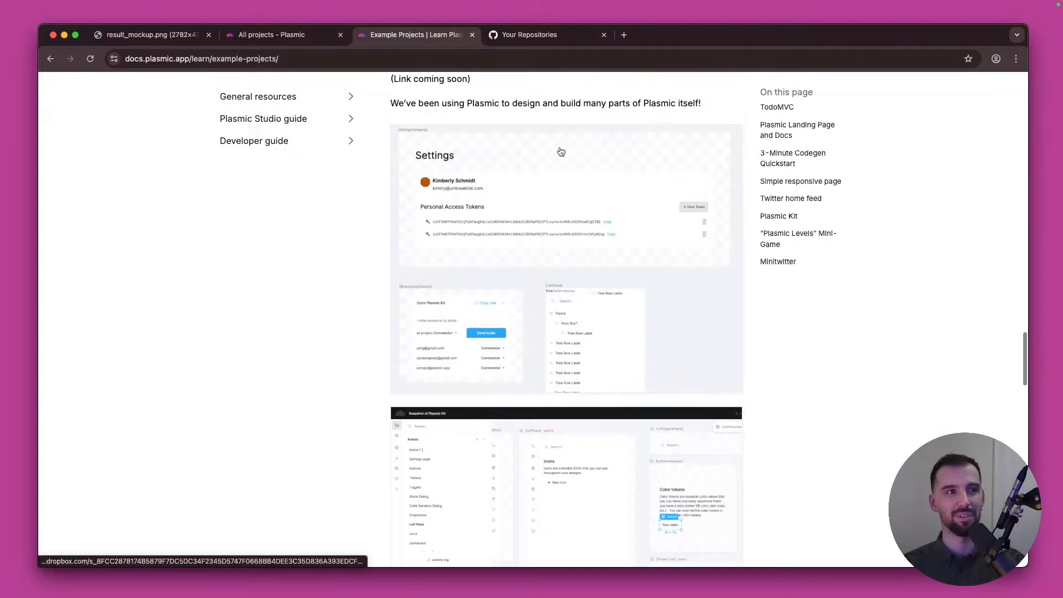
pyautogui.scroll(1, 561, 152)
pyautogui.moveTo(389, 132); pyautogui.dragTo(635, 169)
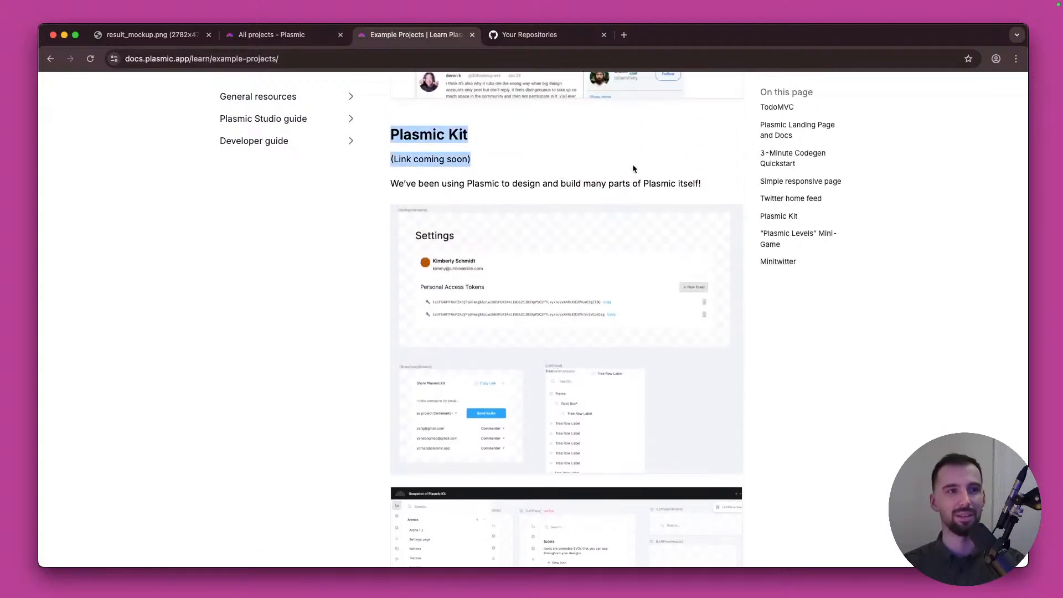
# Step: Close the Example Projects documentation page and open the Workspace of the Personal organization
pyautogui.click(634, 169)
pyautogui.moveTo(731, 199); pyautogui.dragTo(702, 166)
pyautogui.click(656, 159)
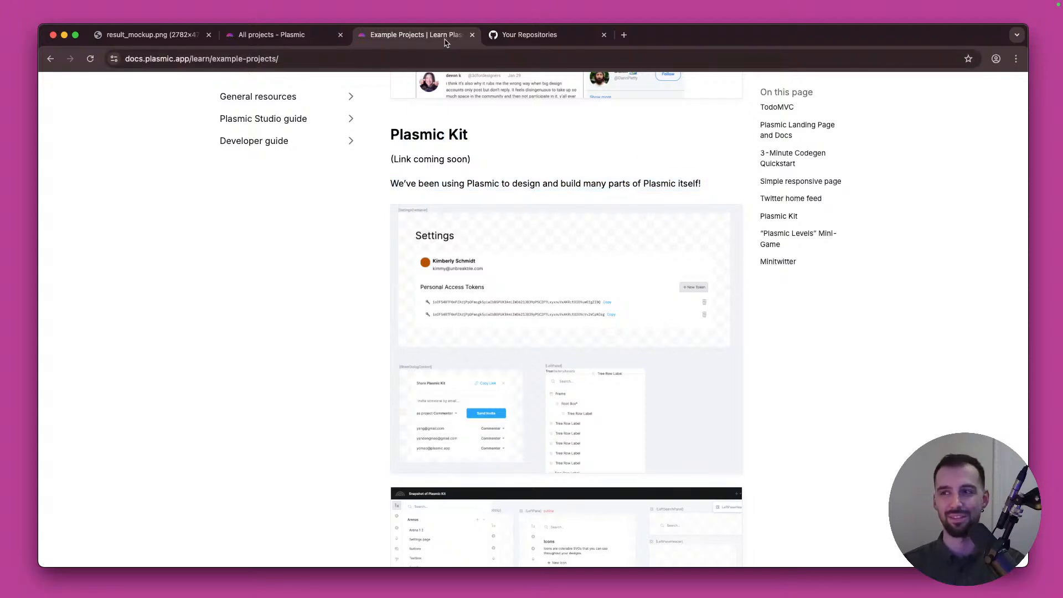
pyautogui.press('super+w')
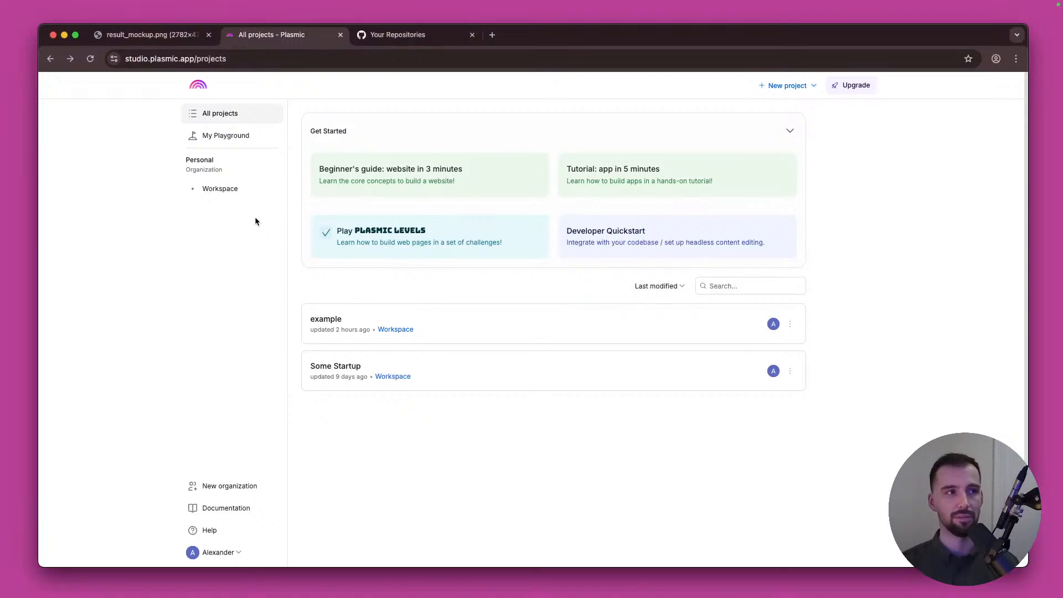
pyautogui.click(251, 190)
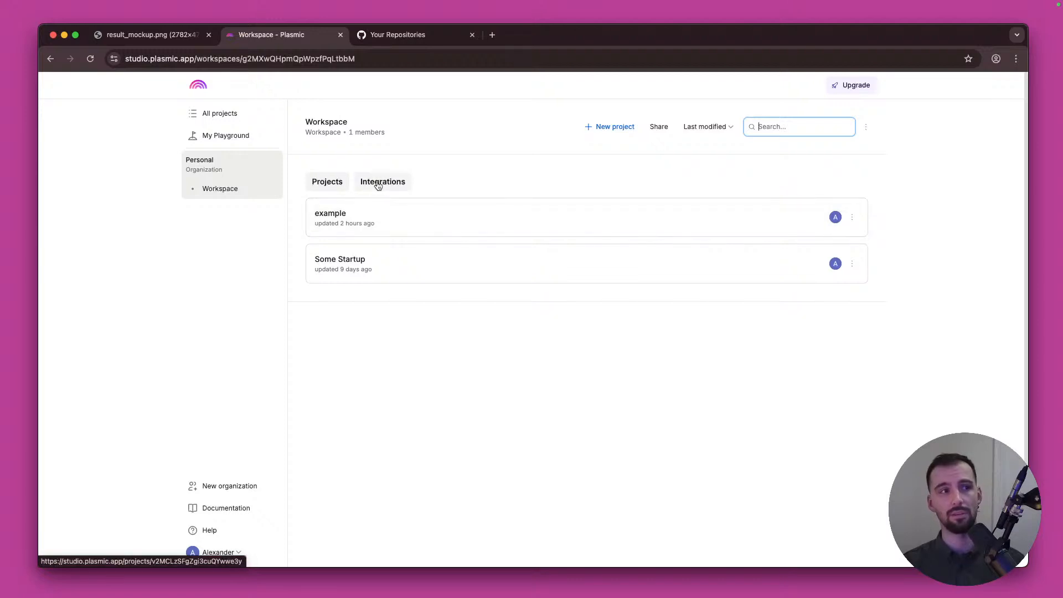
# Step: Show the workspace's integrations and highlight the Content Management Systems (CMS) heading
pyautogui.click(376, 182)
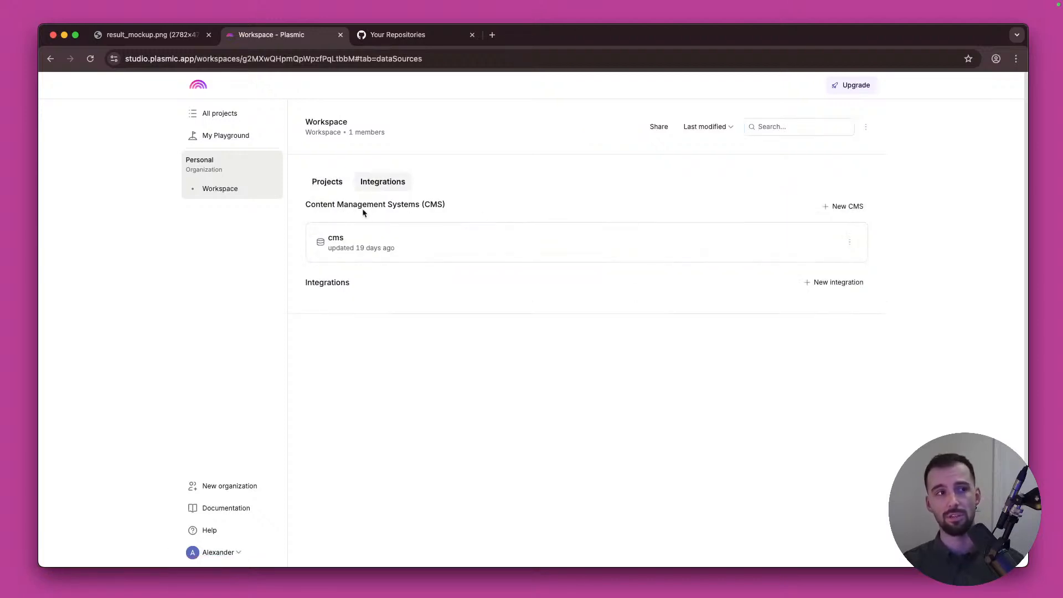
pyautogui.moveTo(310, 204); pyautogui.dragTo(493, 205)
pyautogui.click(522, 174)
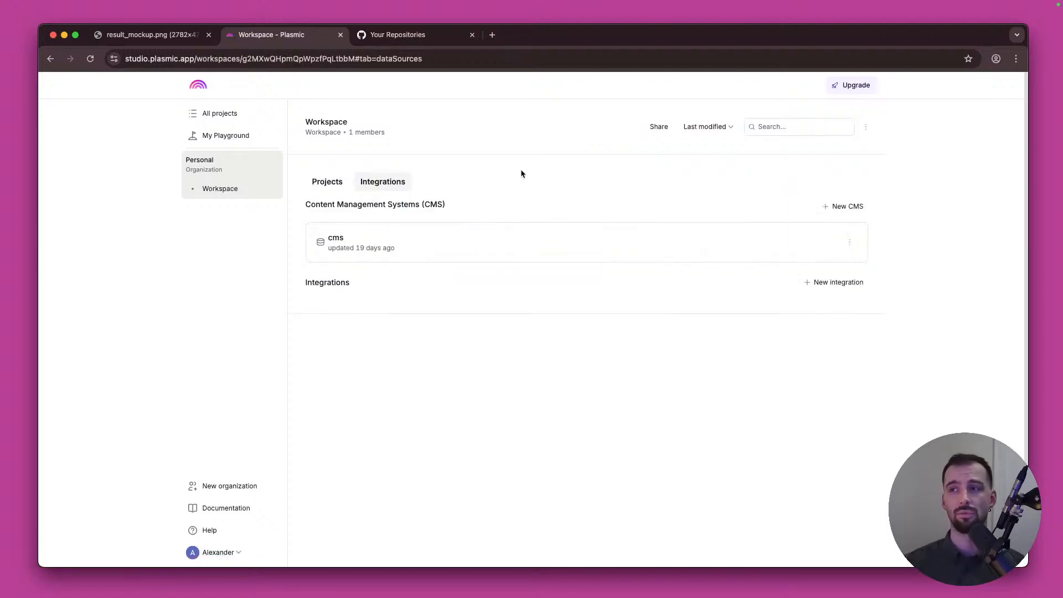
# Step: Review the sources offered for a new integration without creating one, and point out the CMS section heading again
pyautogui.click(819, 284)
pyautogui.click(547, 182)
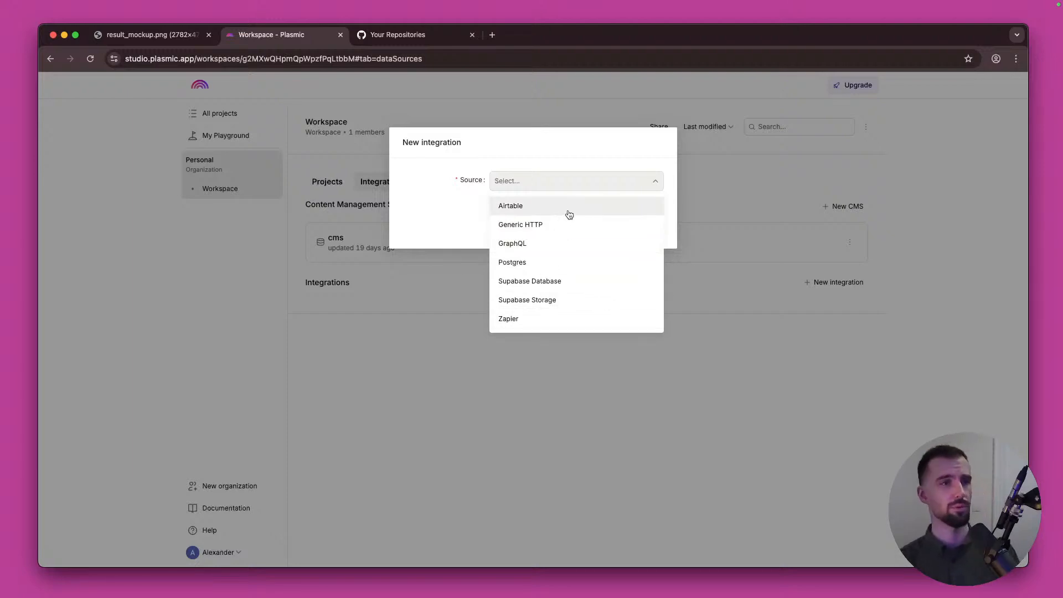
pyautogui.click(786, 280)
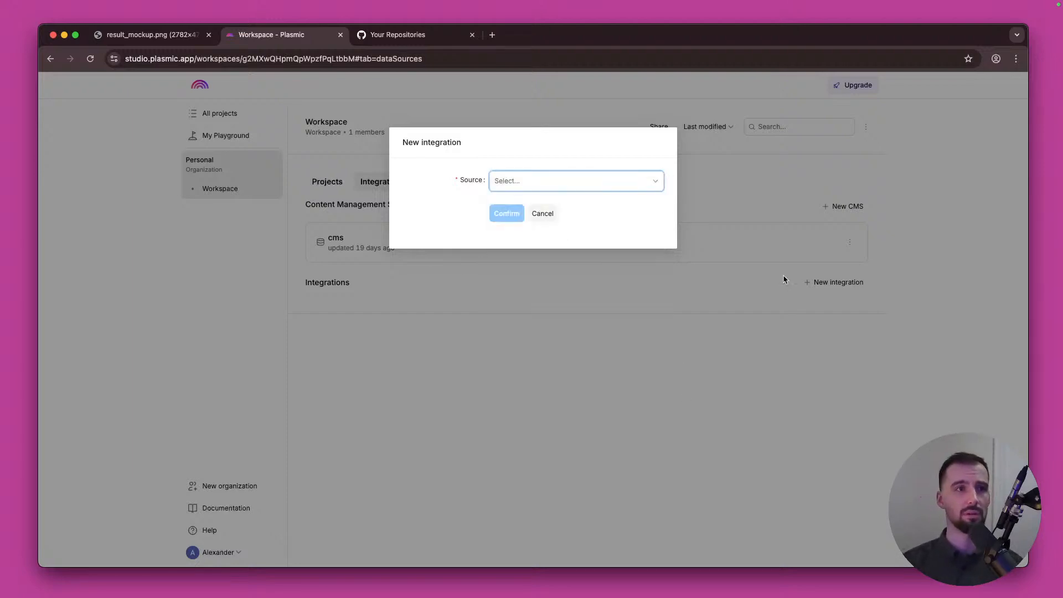
pyautogui.click(795, 299)
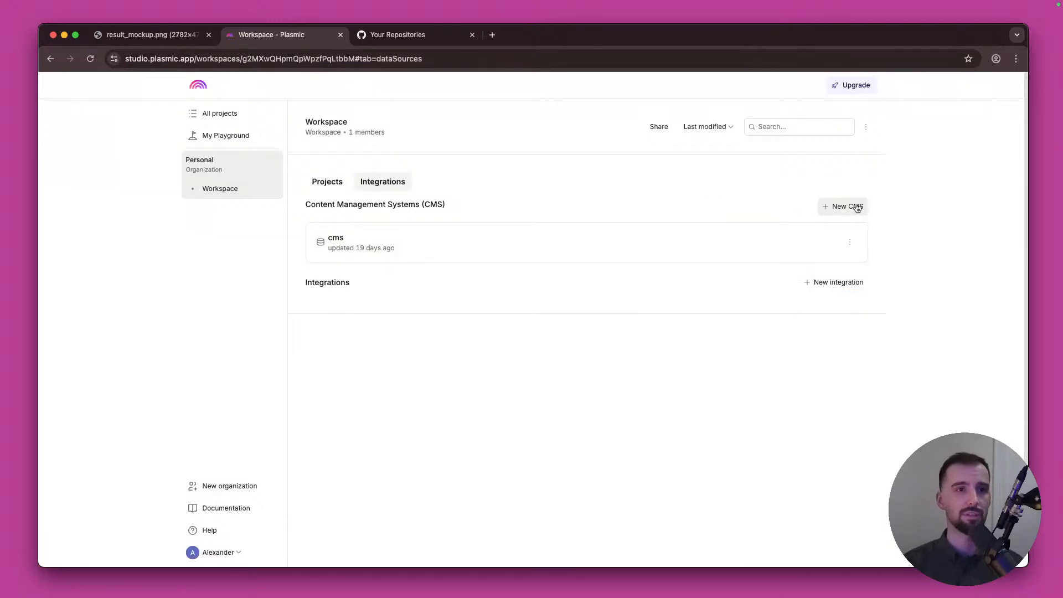
pyautogui.moveTo(307, 206); pyautogui.dragTo(480, 206)
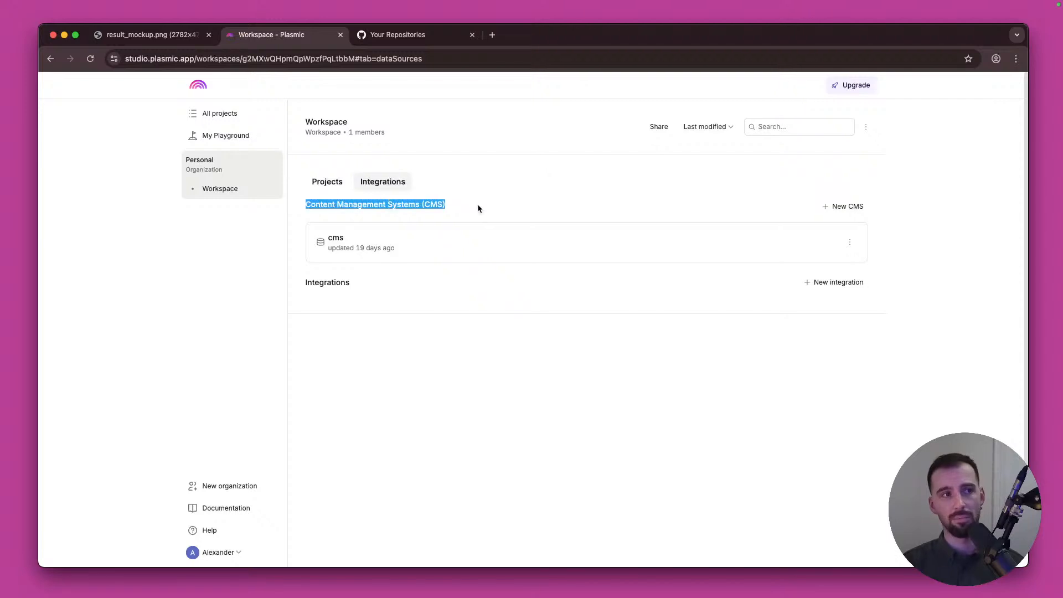
pyautogui.click(513, 184)
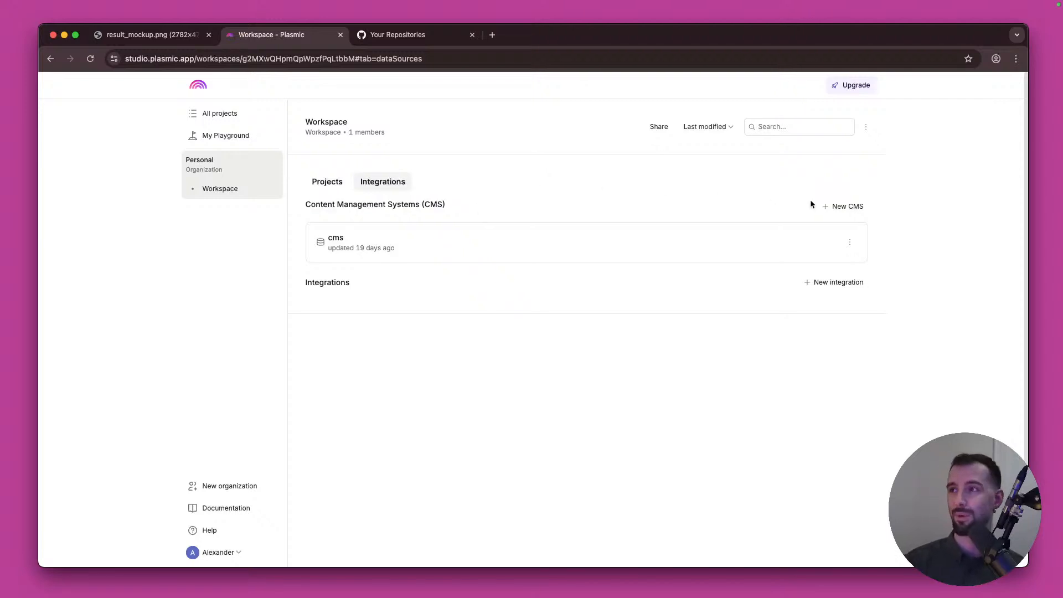
# Step: Return to the workspace's project list and view the actions available for the example project
pyautogui.click(343, 178)
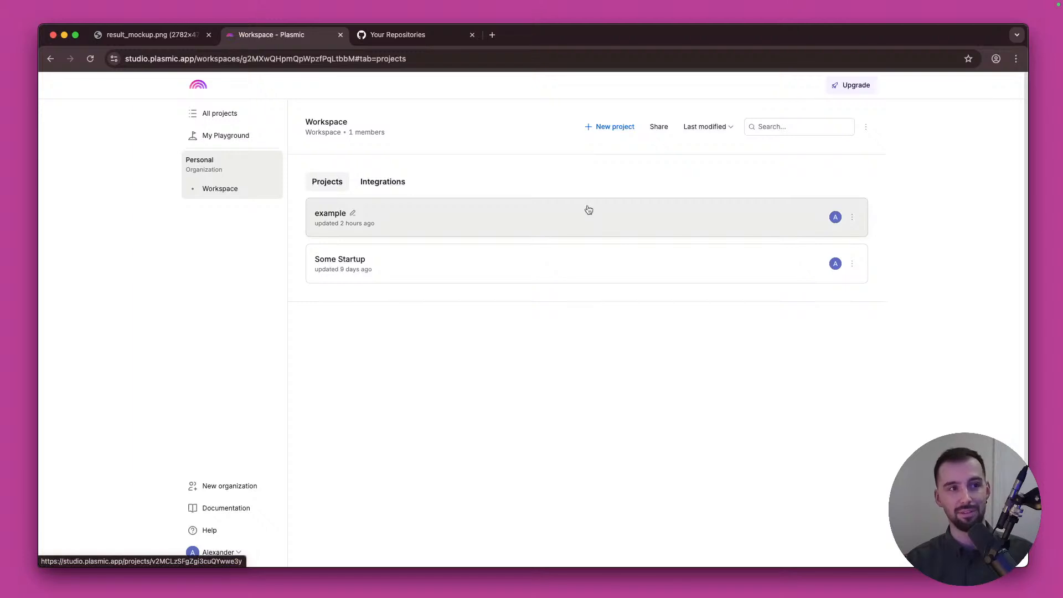
pyautogui.click(852, 217)
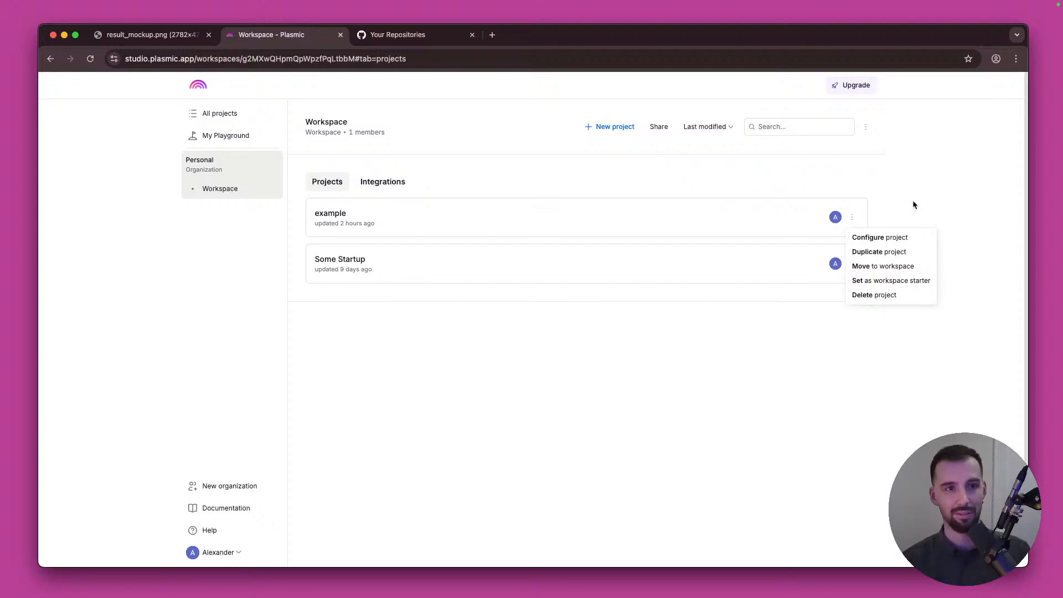
pyautogui.click(914, 204)
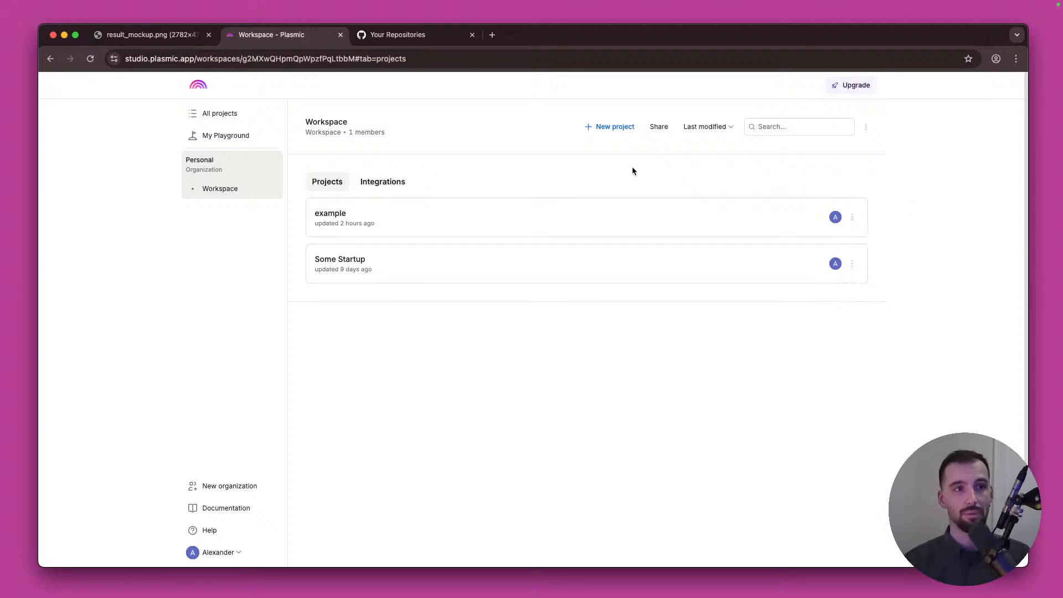
pyautogui.click(607, 133)
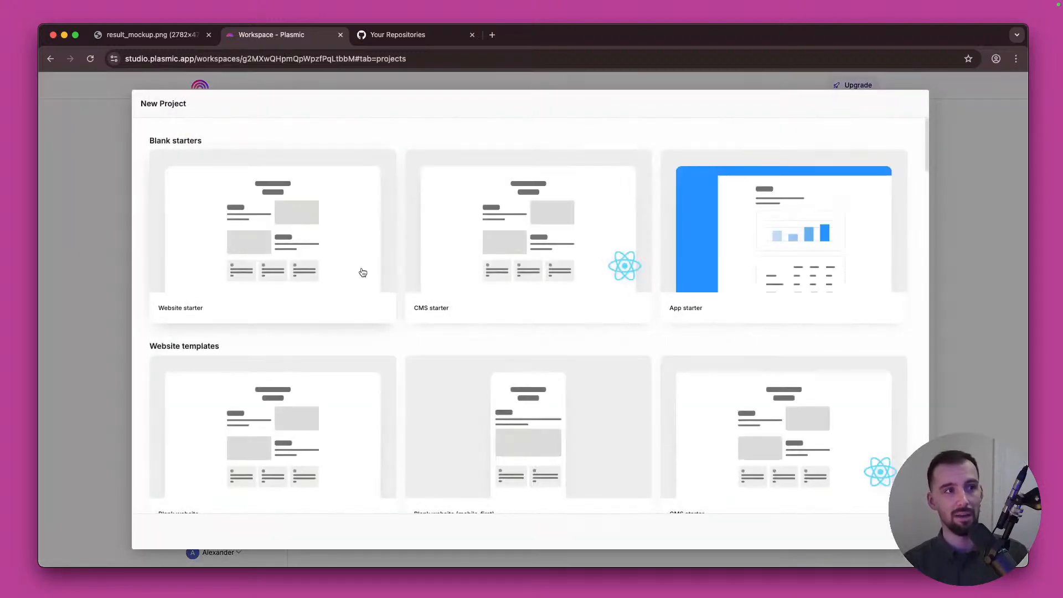
pyautogui.scroll(-1, 380, 290)
pyautogui.scroll(1, 380, 289)
pyautogui.click(964, 170)
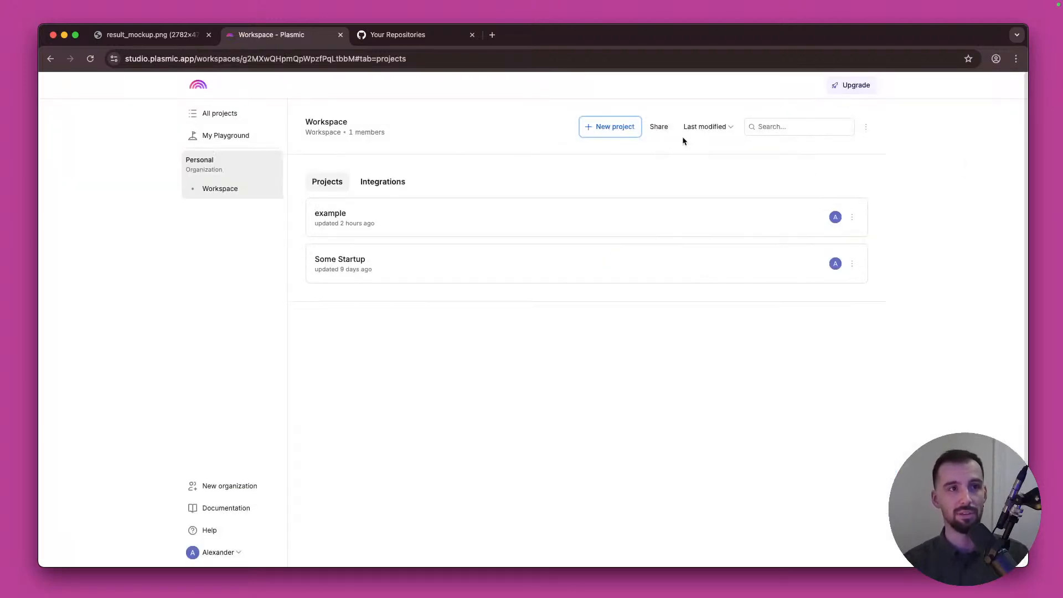
# Step: Look through the new-project starters and templates, and create a project from the blank Website starter
pyautogui.click(609, 126)
pyautogui.scroll(-5, 492, 364)
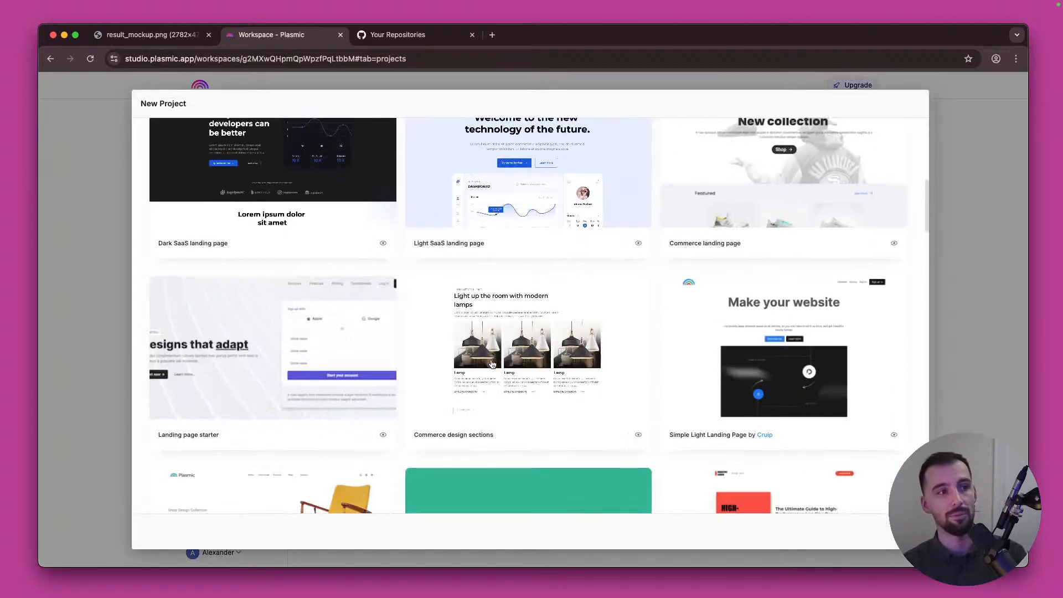
pyautogui.scroll(-1, 492, 364)
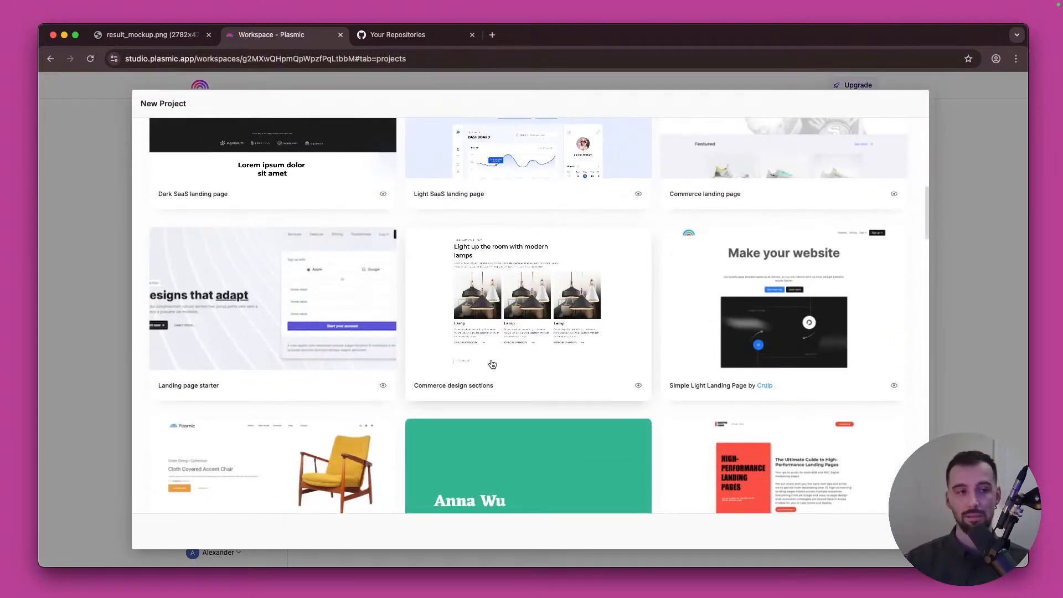
pyautogui.scroll(-9, 493, 364)
pyautogui.scroll(-10, 492, 364)
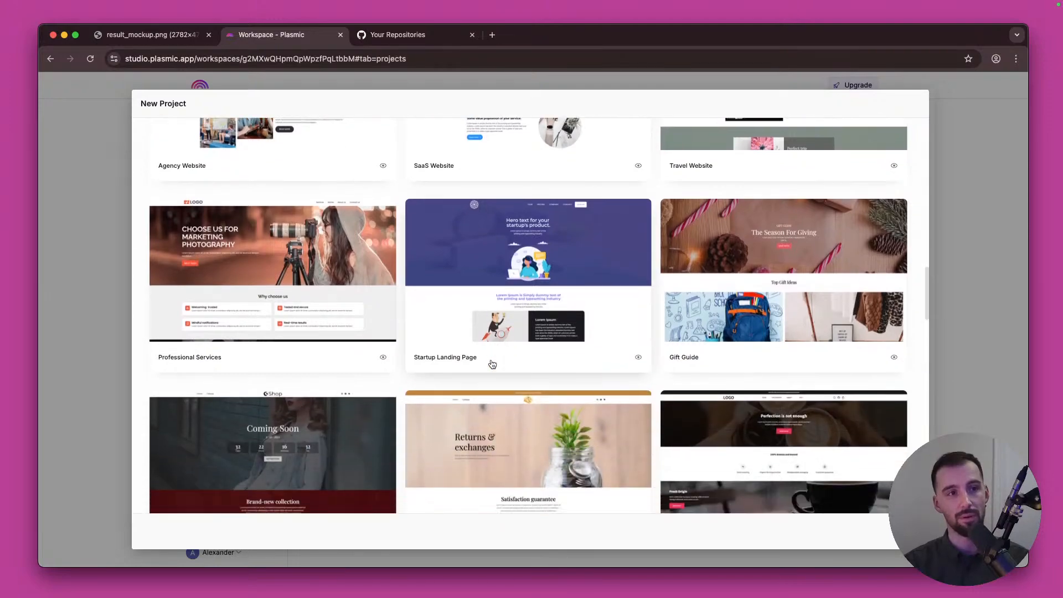
pyautogui.scroll(-13, 493, 364)
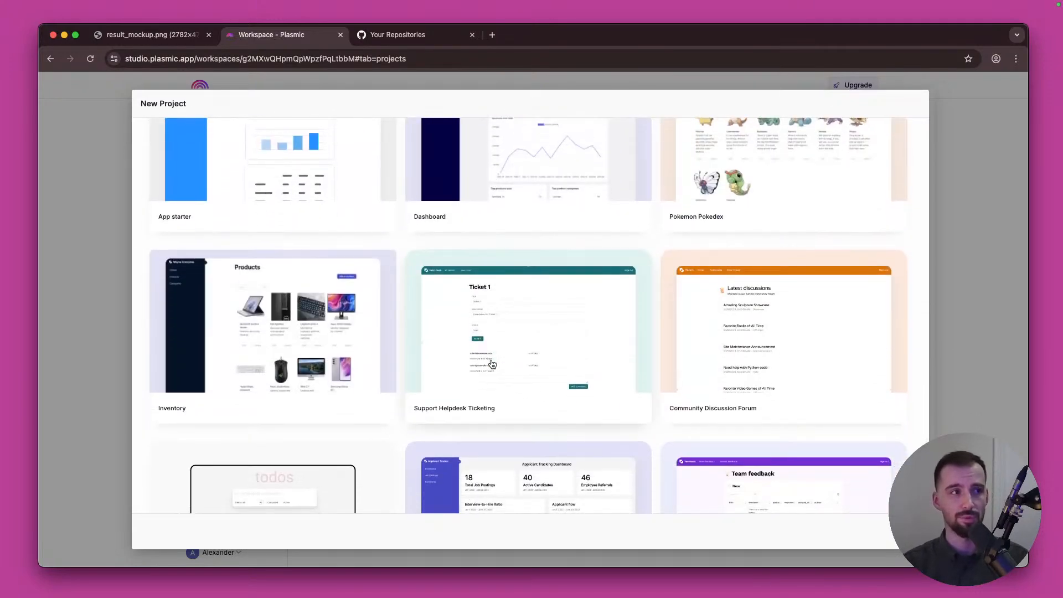
pyautogui.scroll(20, 493, 364)
pyautogui.scroll(8, 492, 364)
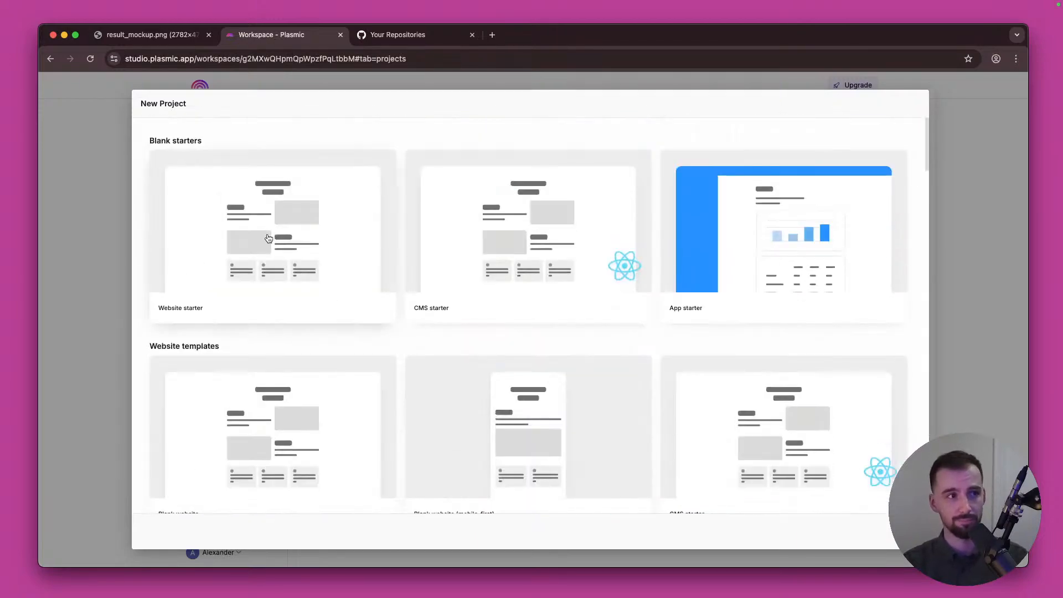
pyautogui.click(272, 236)
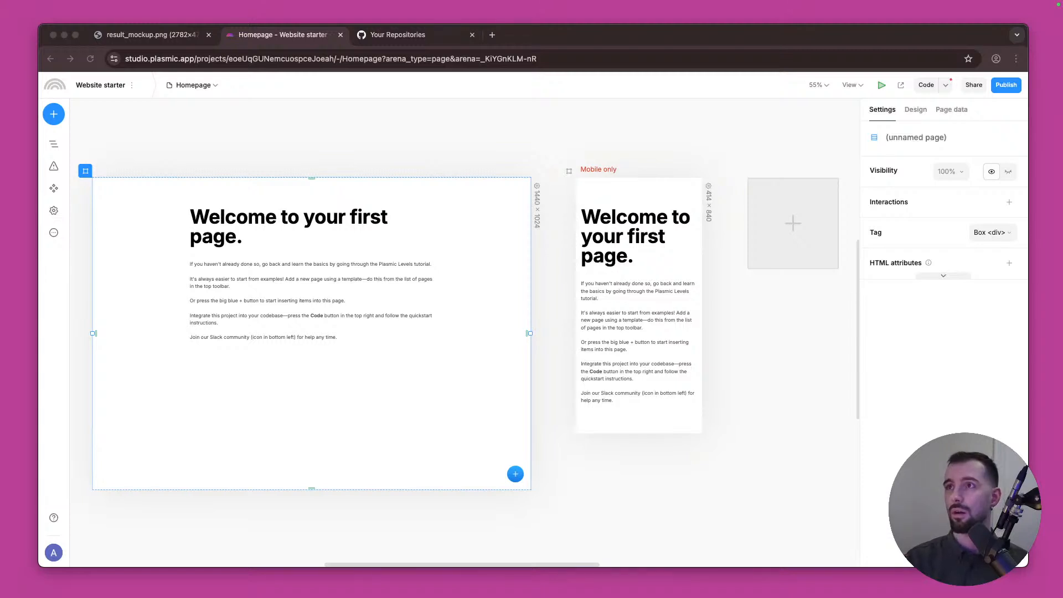
# Step: Deselect the Homepage artboard and view the project's list of pages, components and arenas
pyautogui.hscroll(-3, 554, 144)
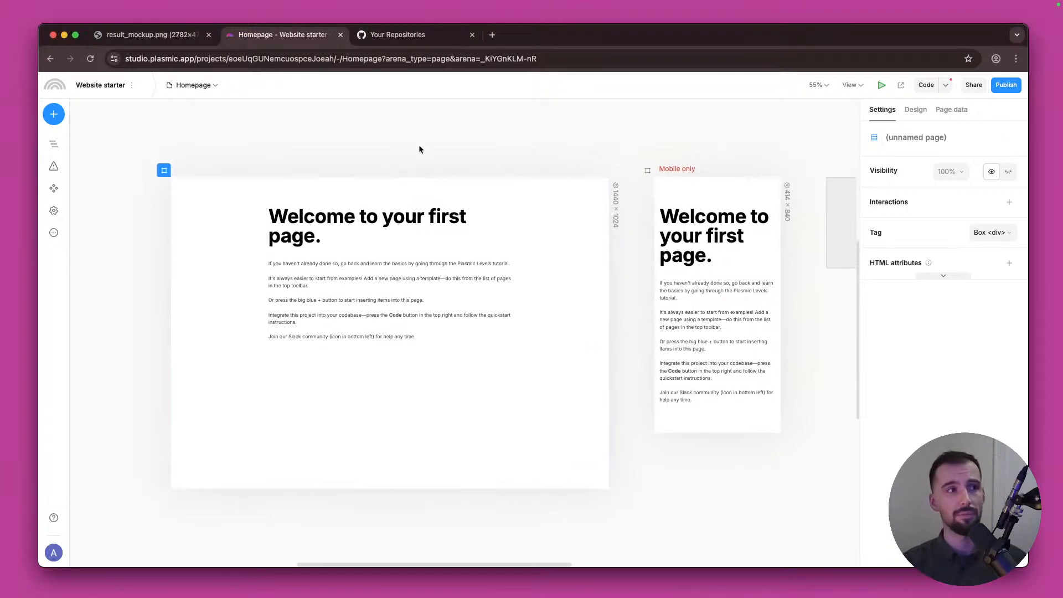
pyautogui.click(420, 149)
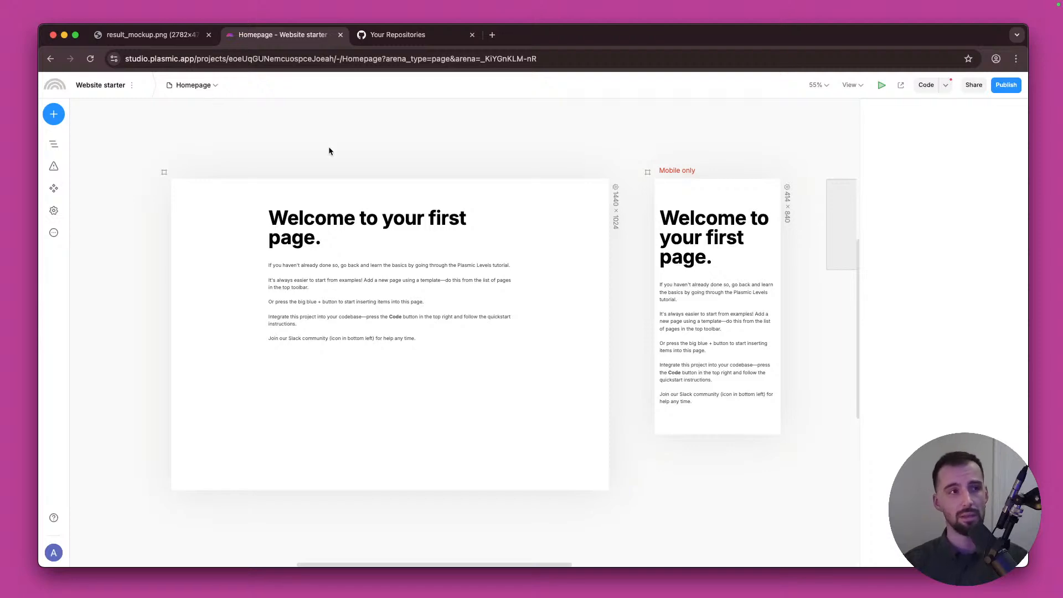
pyautogui.click(193, 85)
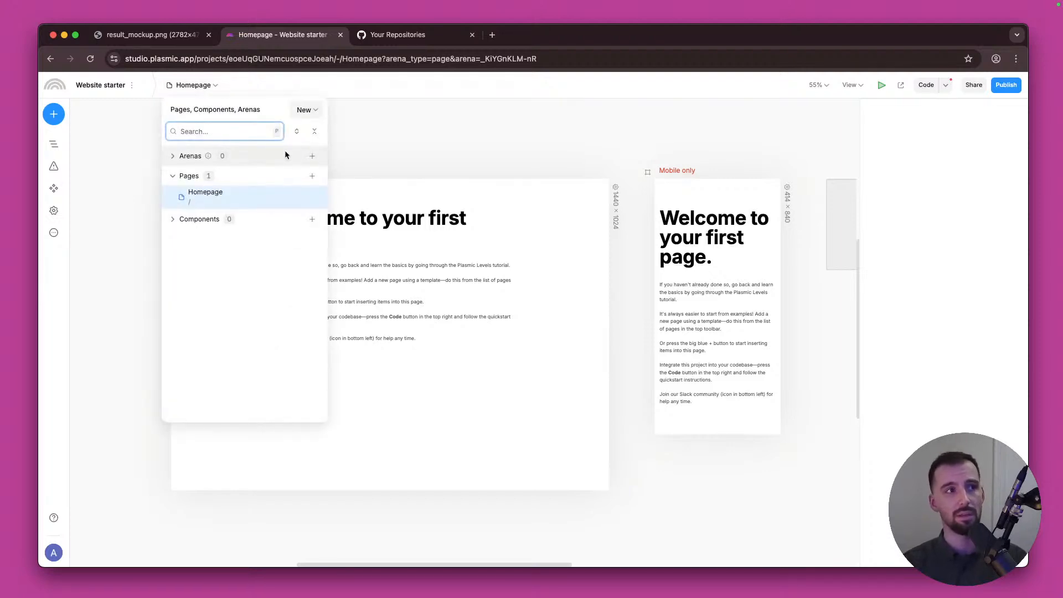
pyautogui.click(392, 155)
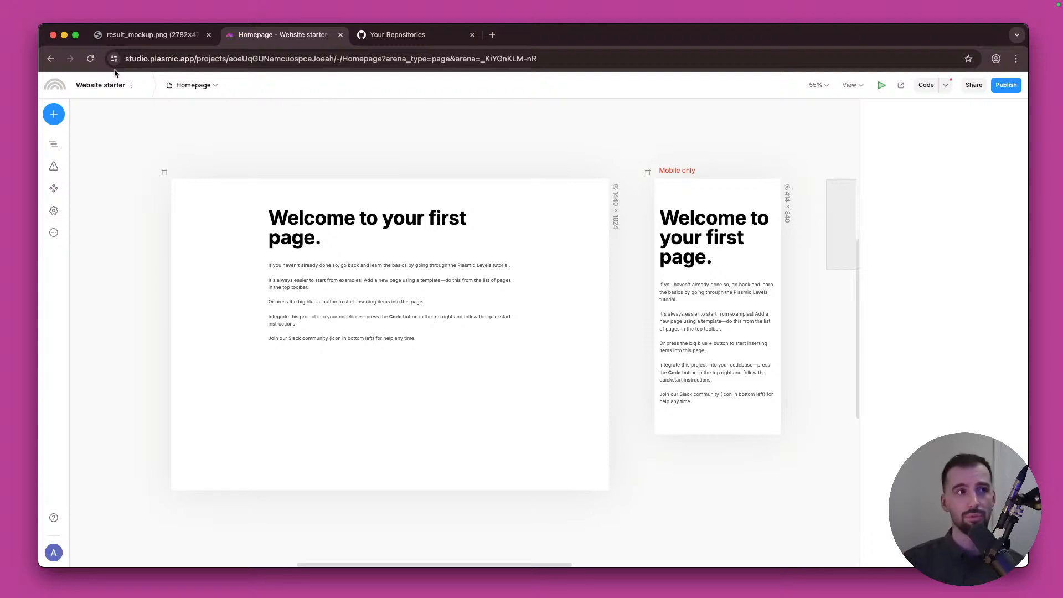
# Step: Switch to the result_mockup.png image and enlarge it to inspect the "Ready for your next event?" hero section
pyautogui.click(148, 35)
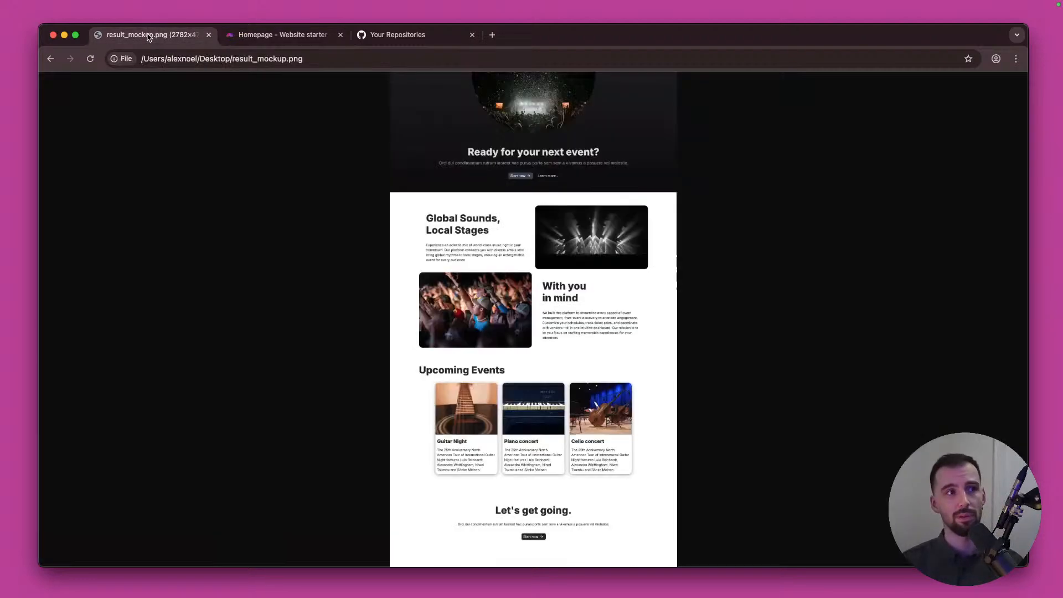
pyautogui.click(530, 121)
pyautogui.scroll(1, 530, 121)
pyautogui.scroll(-5, 549, 178)
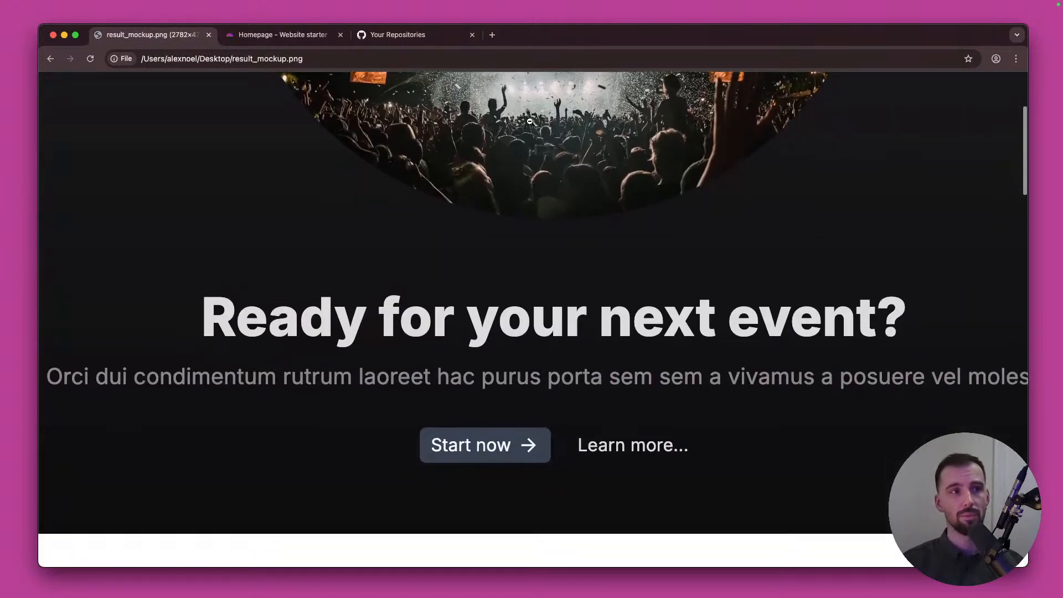
pyautogui.click(547, 177)
pyautogui.click(547, 177)
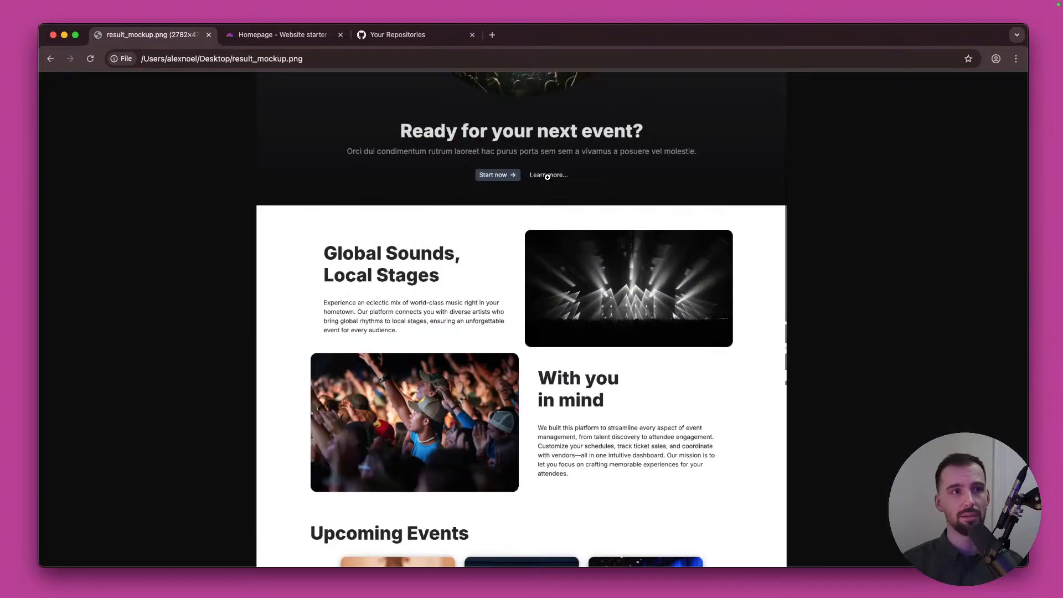
pyautogui.scroll(3, 546, 178)
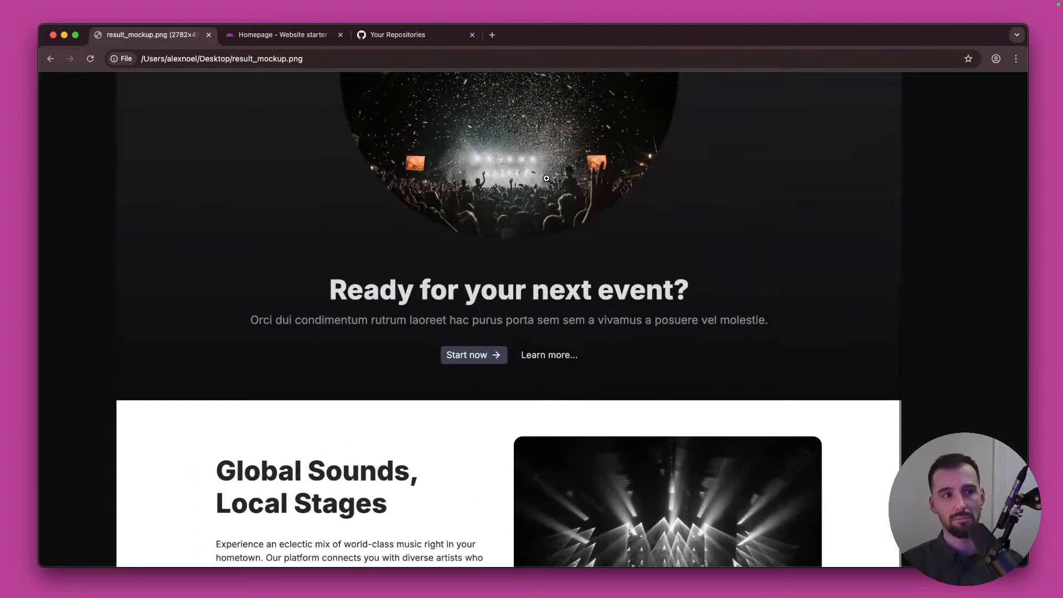
# Step: Examine the mockup's sections from "Global Sounds, Local Stages" through "Upcoming Events" to "Let's get going."
pyautogui.scroll(-7, 561, 360)
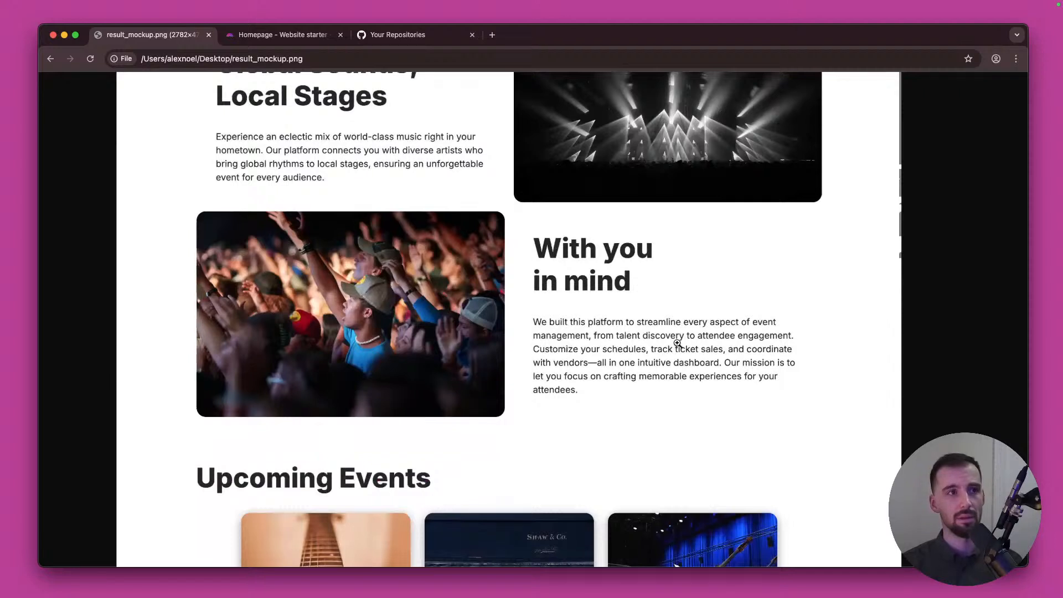
pyautogui.scroll(2, 677, 342)
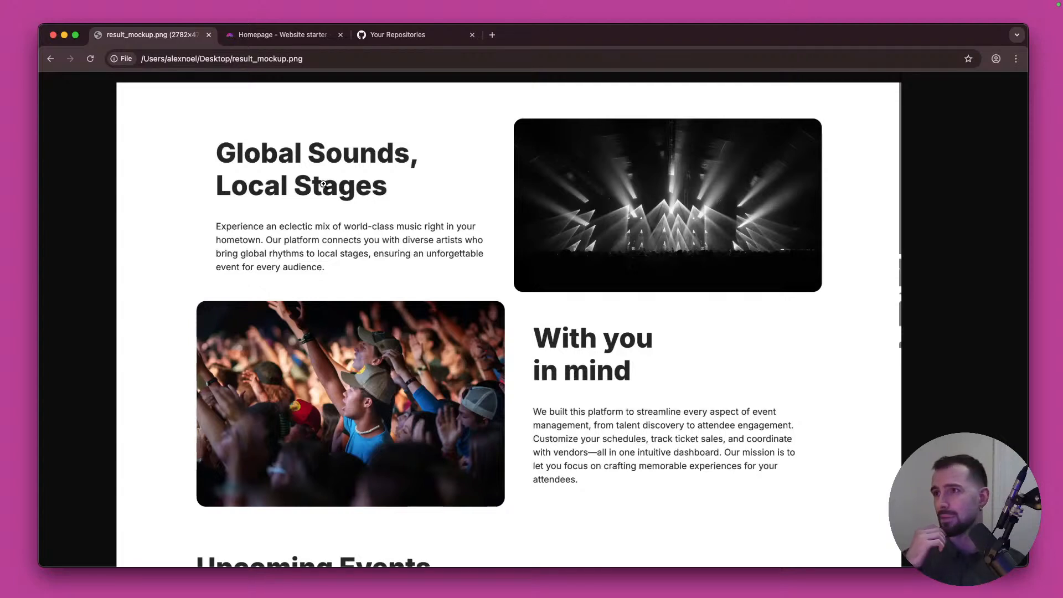
pyautogui.scroll(-1, 324, 183)
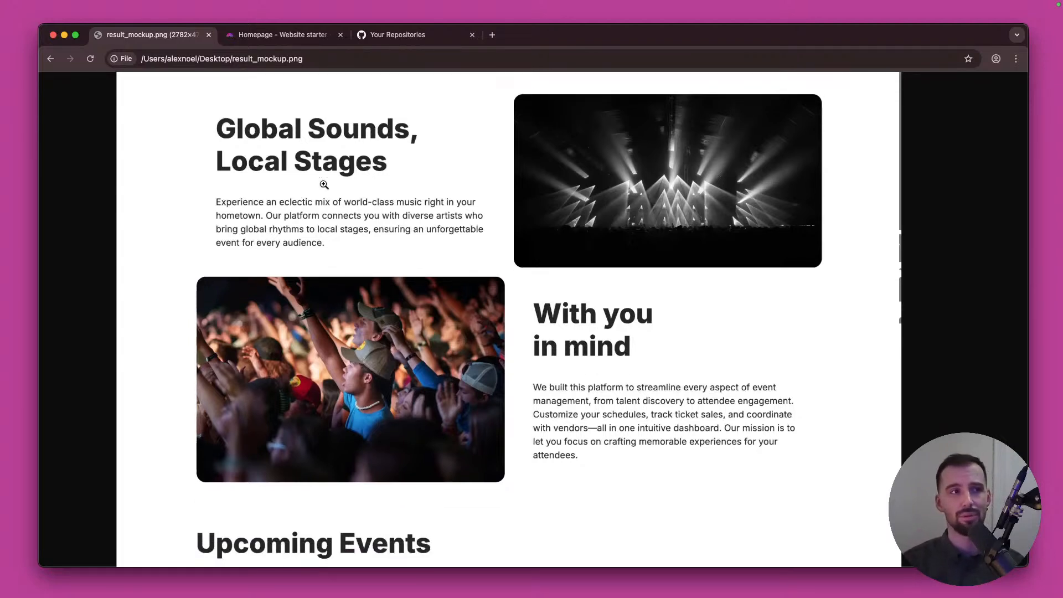
pyautogui.scroll(-5, 324, 184)
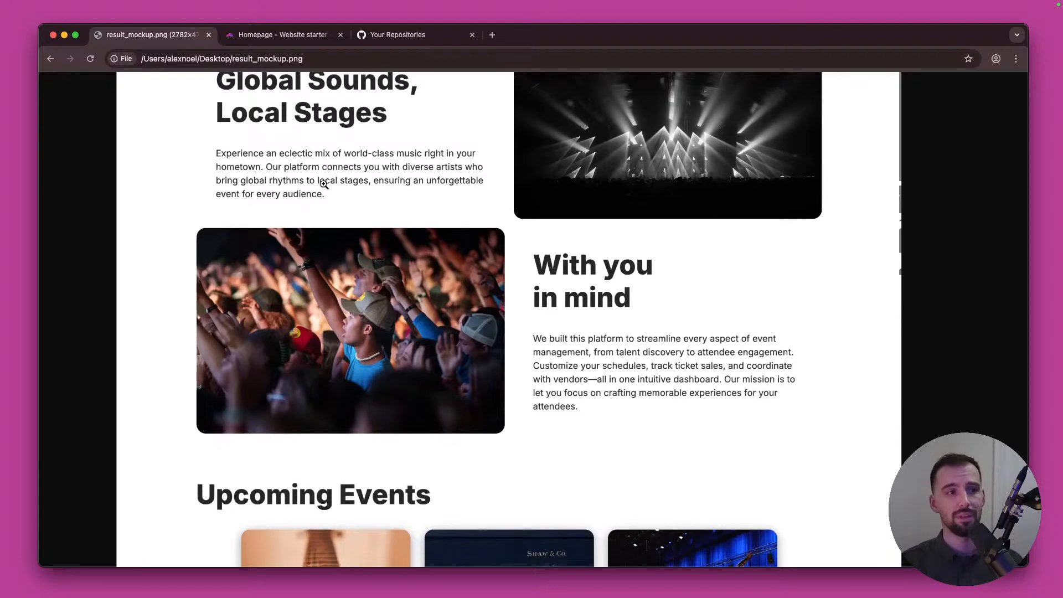
pyautogui.scroll(-5, 323, 184)
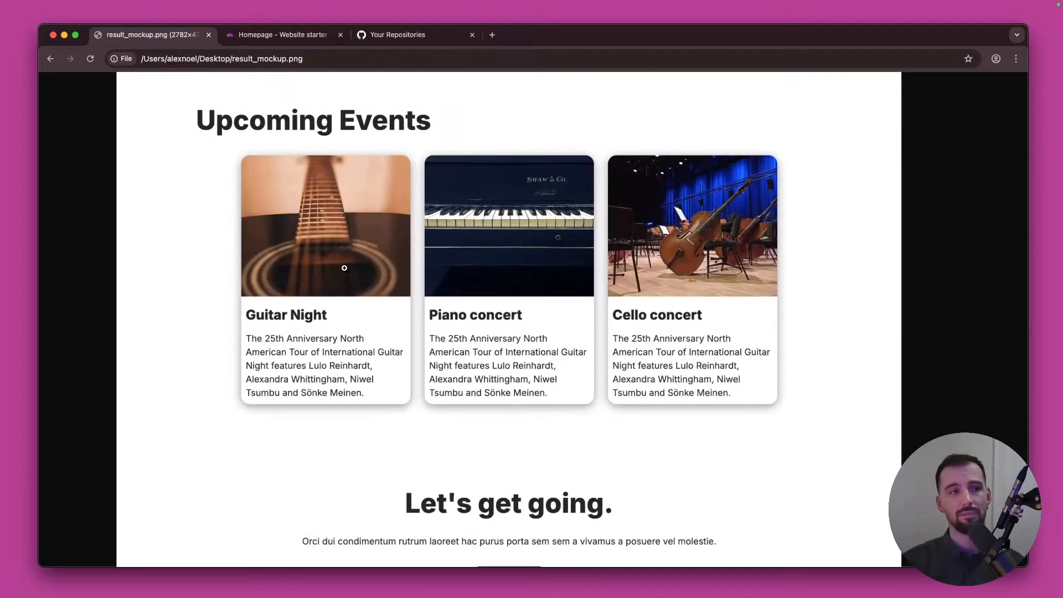
pyautogui.scroll(-1, 345, 268)
pyautogui.scroll(-2, 611, 236)
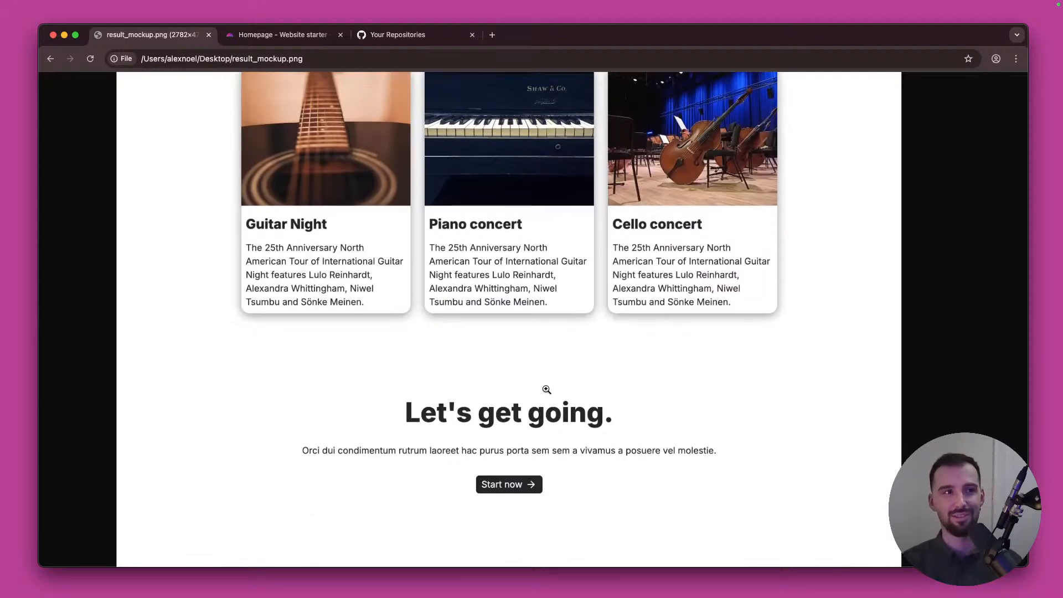
# Step: Review the mockup's "Ready for your next event?" hero and the "Global Sounds, Local Stages" and "With you in mind" sections again
pyautogui.scroll(10, 546, 390)
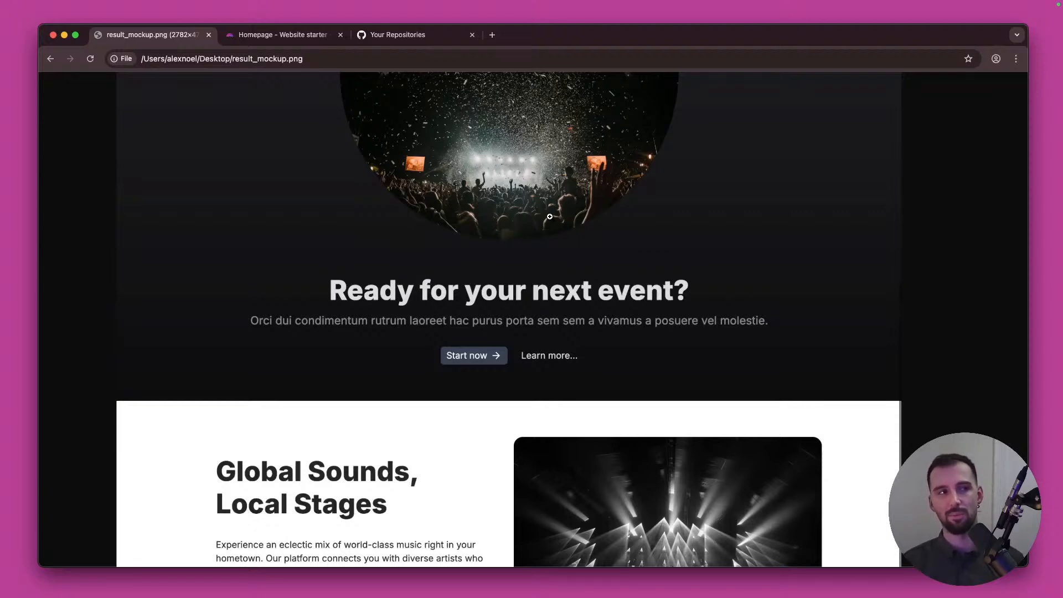
pyautogui.scroll(-4, 520, 368)
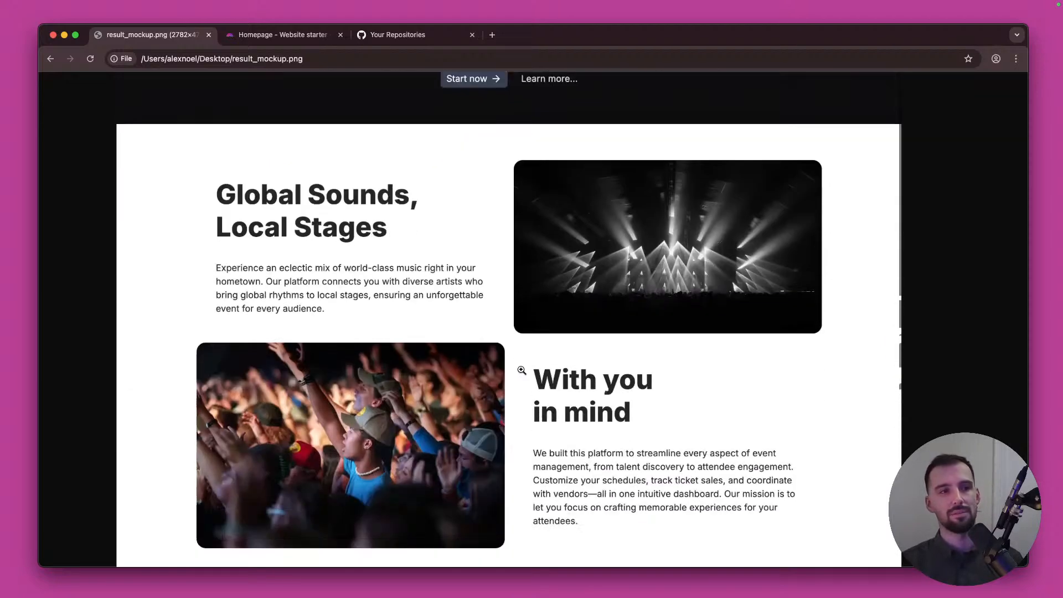
pyautogui.scroll(2, 521, 370)
pyautogui.scroll(2, 521, 370)
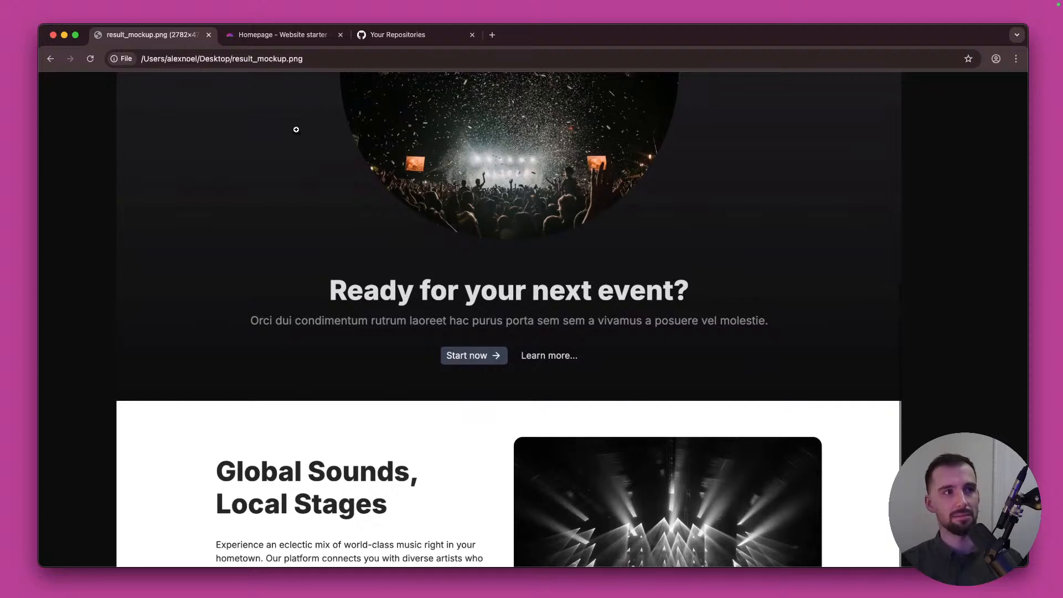
pyautogui.click(261, 43)
pyautogui.click(197, 38)
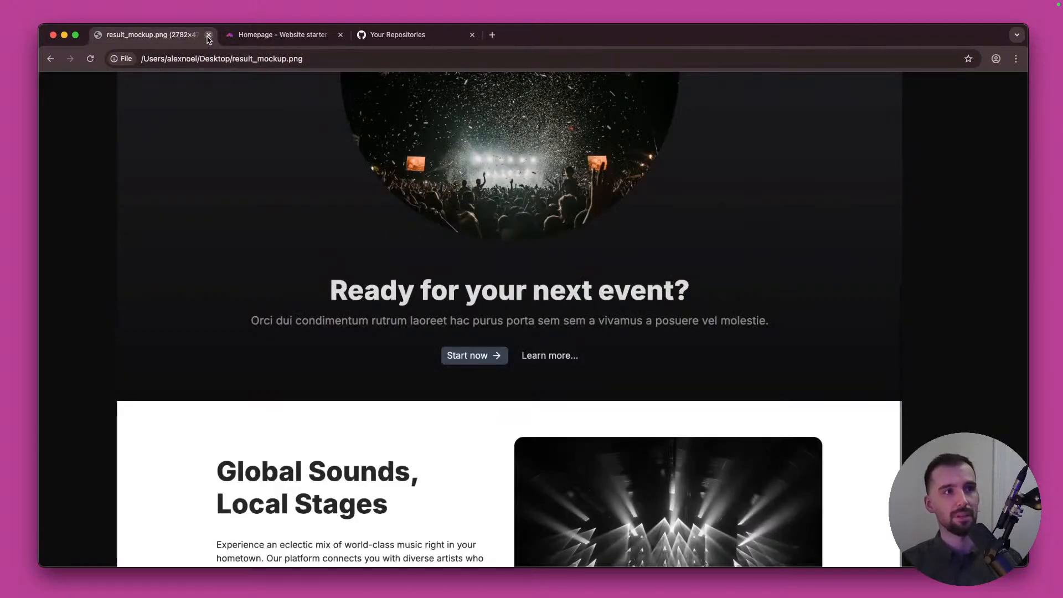
# Step: Return to the Website starter project and delete the default welcome content and its section from the Homepage
pyautogui.click(252, 37)
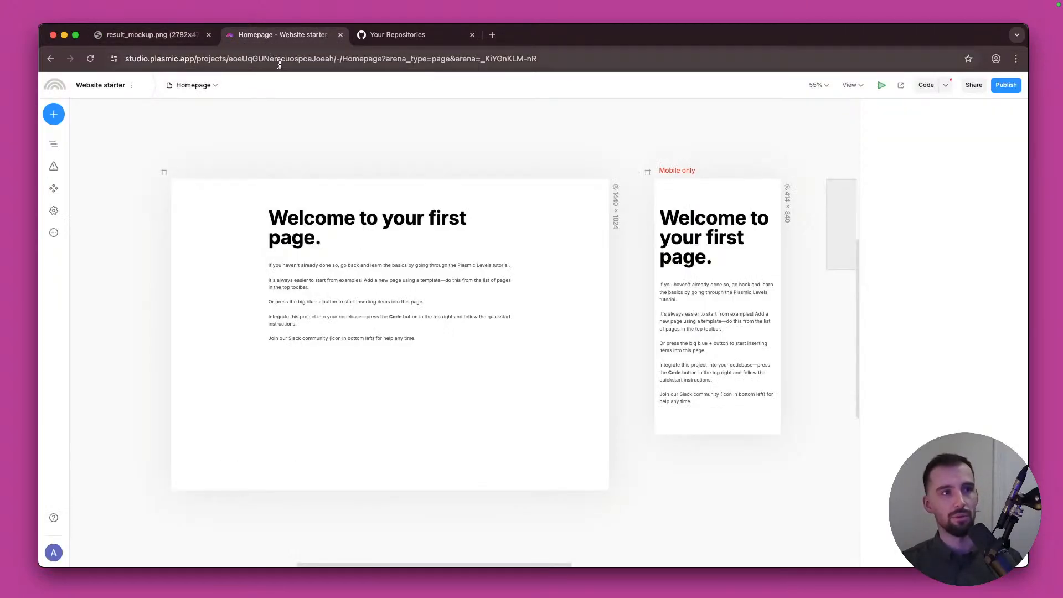
pyautogui.click(365, 225)
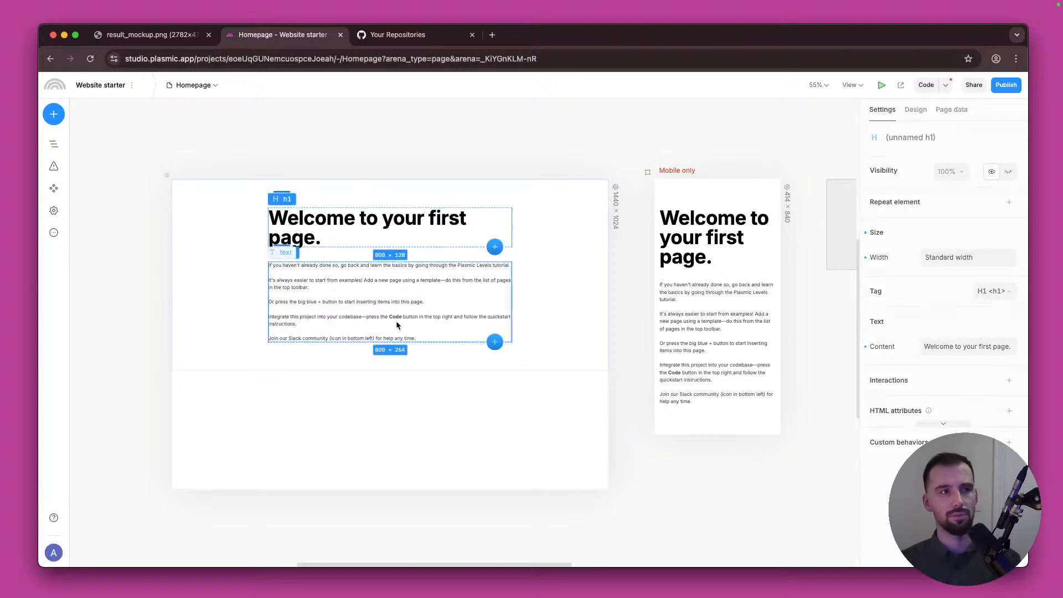
pyautogui.press('Delete')
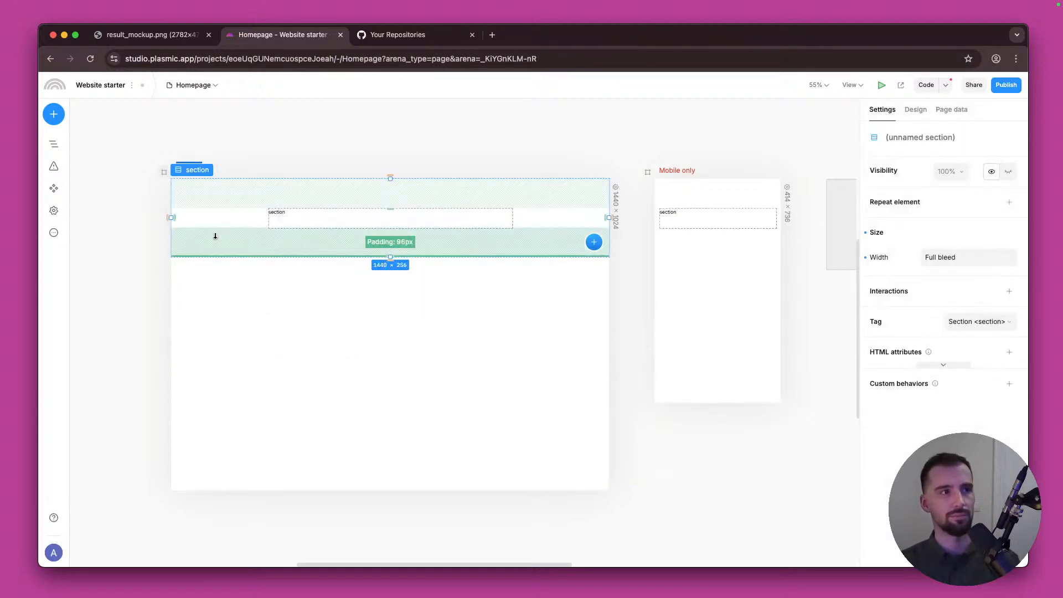
pyautogui.press('Delete')
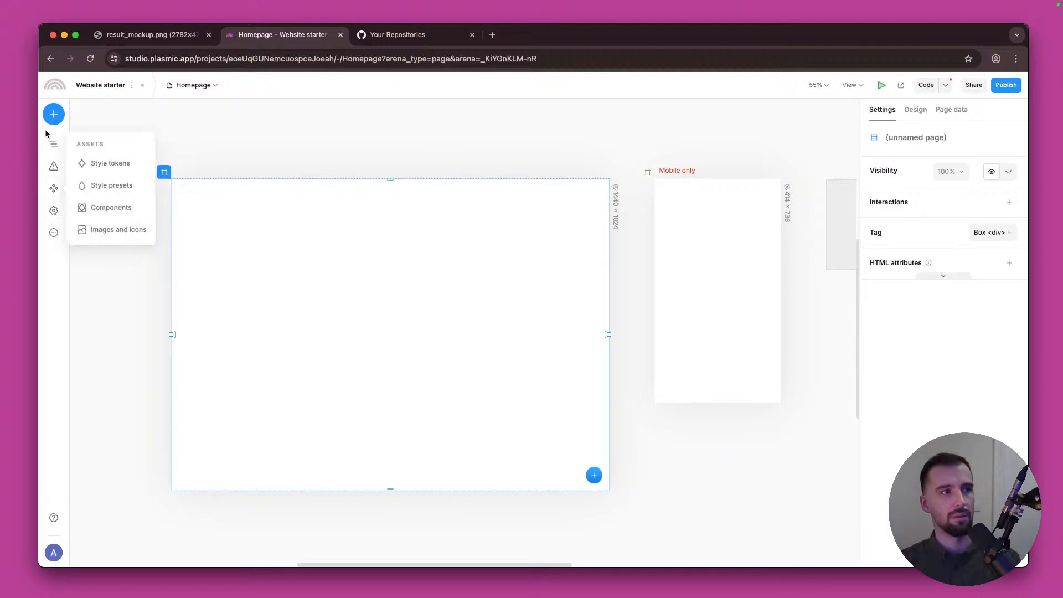
# Step: Look at the header/footer and hero section templates available for insertion
pyautogui.click(54, 115)
pyautogui.click(75, 160)
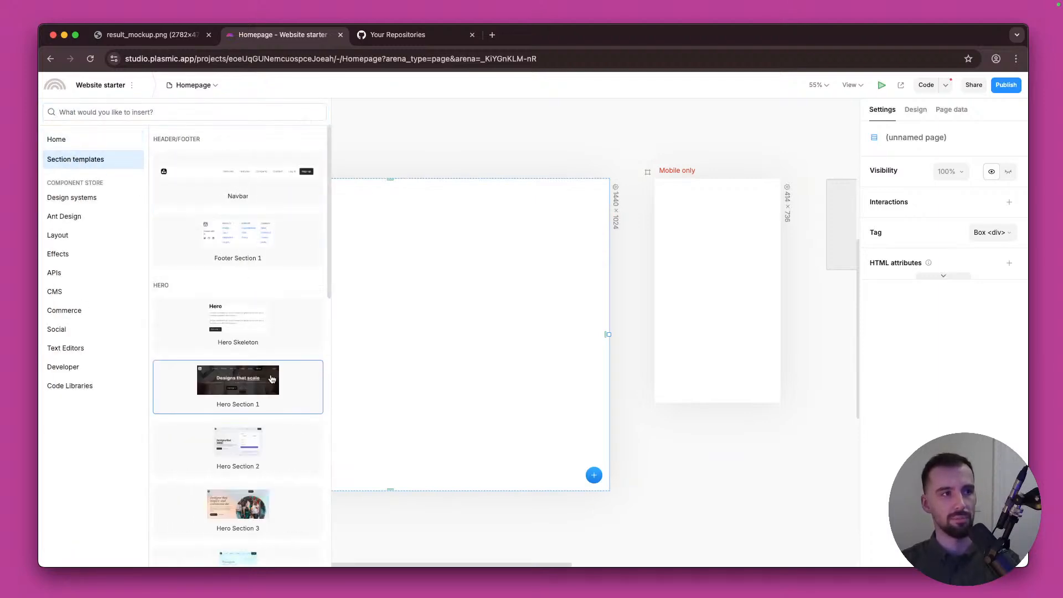
pyautogui.click(407, 154)
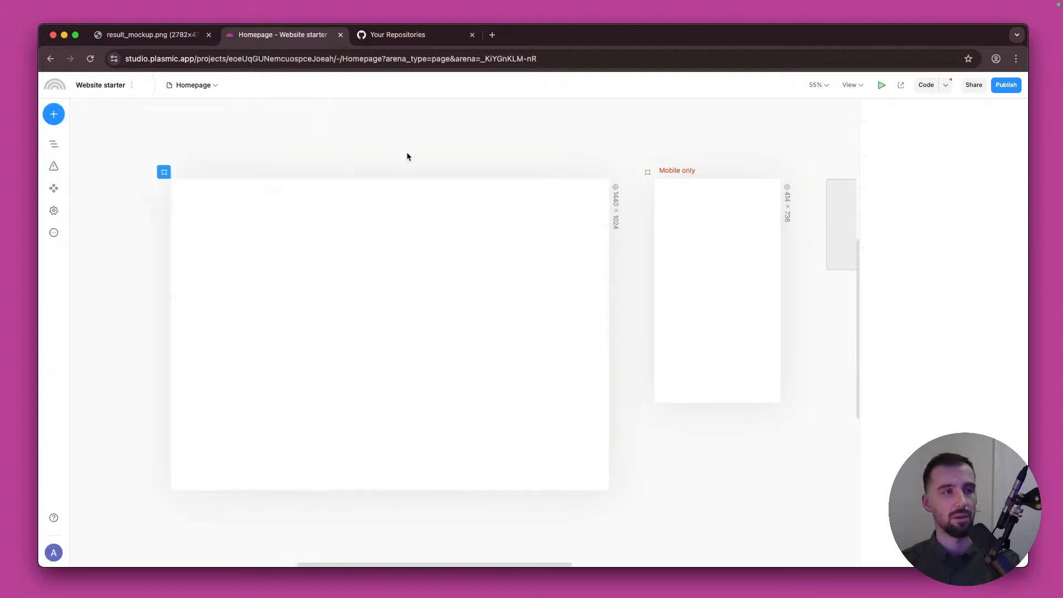
# Step: Show the Homepage's element outline and view the project's arenas, pages and components
pyautogui.click(53, 144)
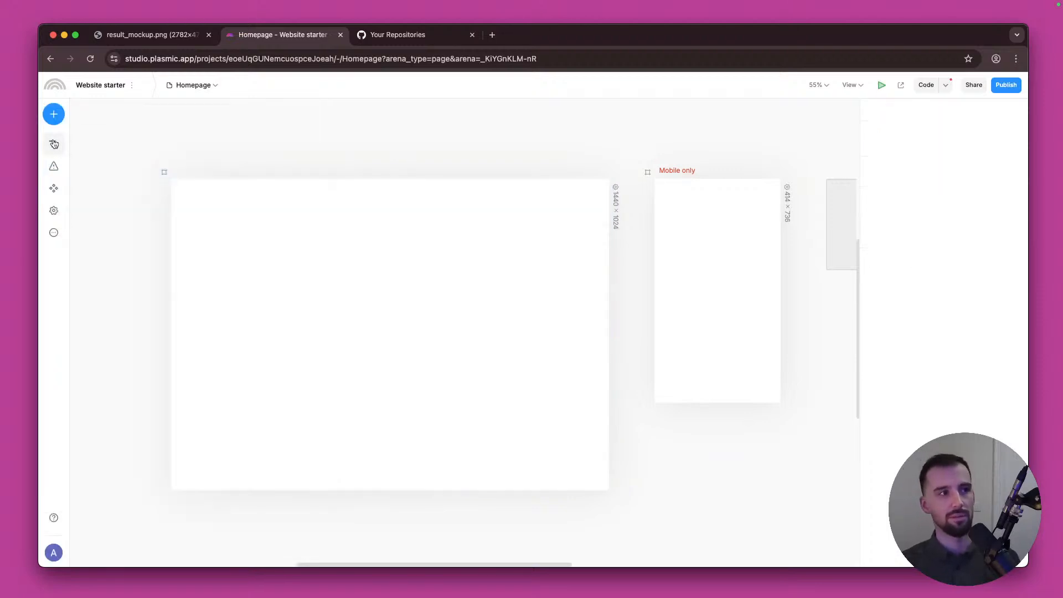
pyautogui.click(53, 114)
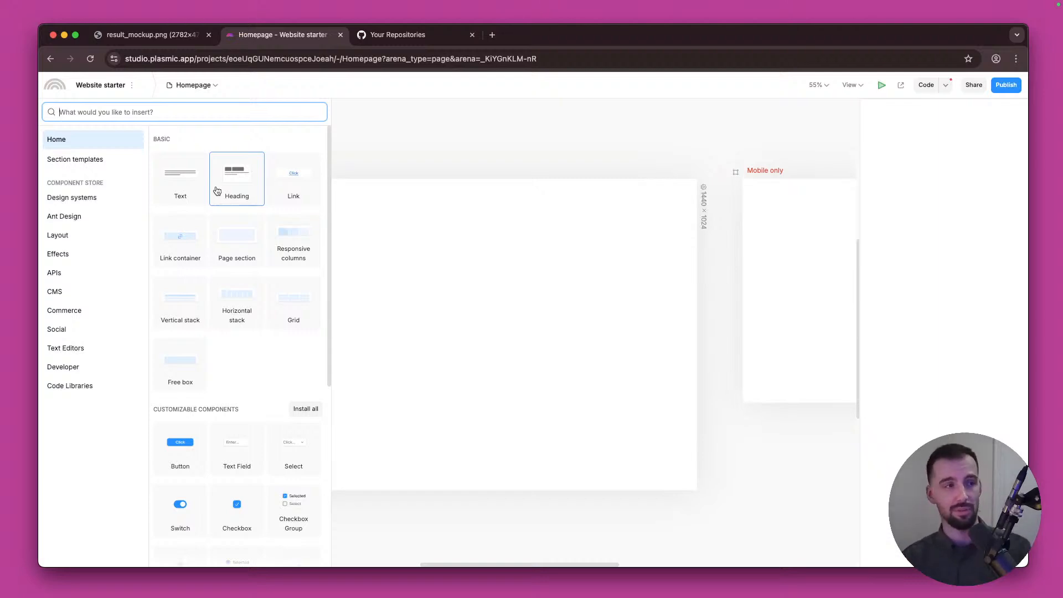
pyautogui.click(199, 85)
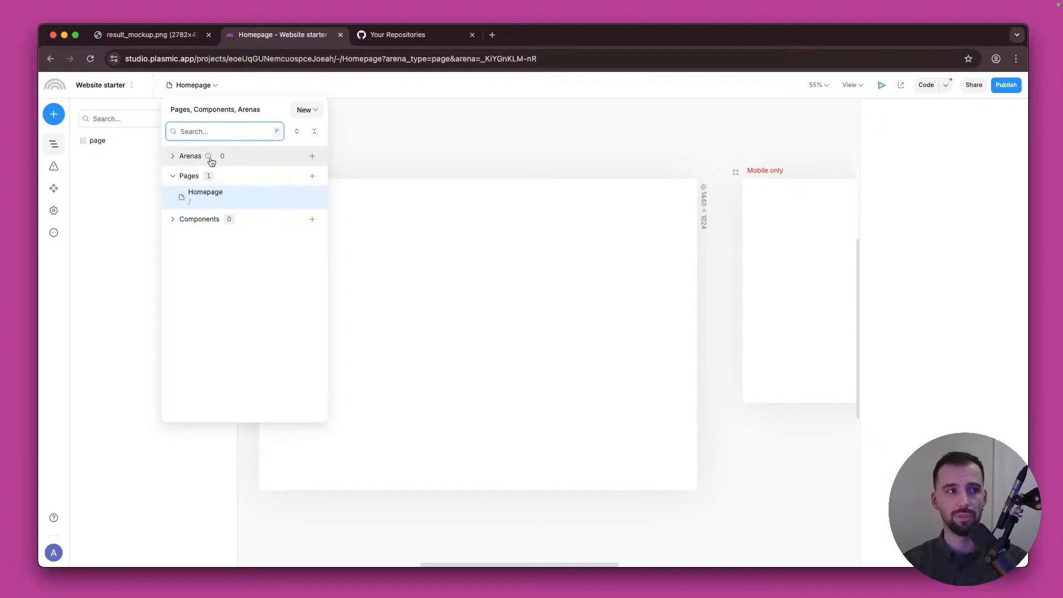
pyautogui.moveTo(210, 160)
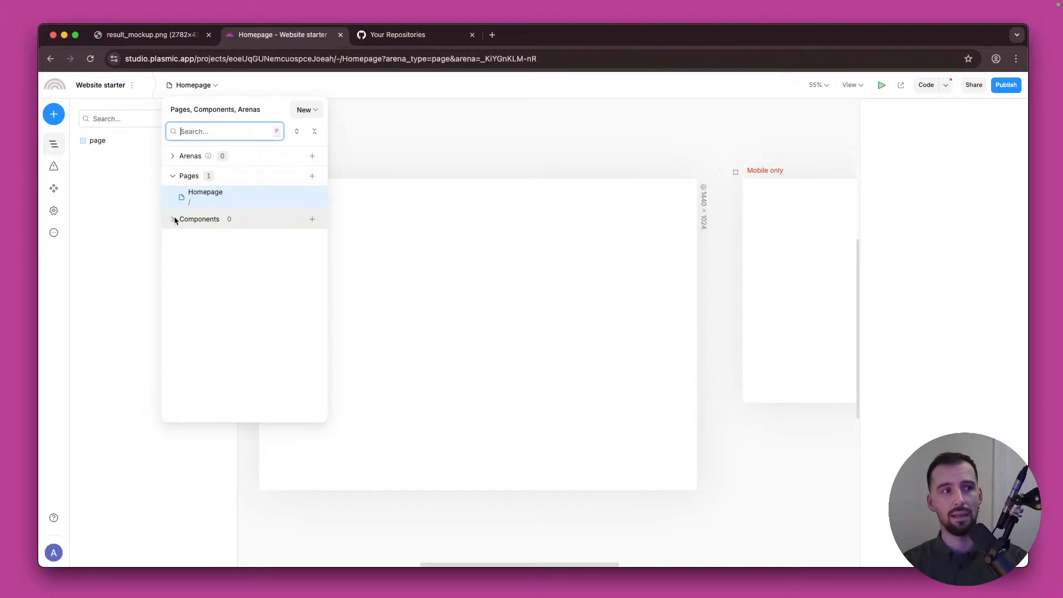
pyautogui.click(443, 119)
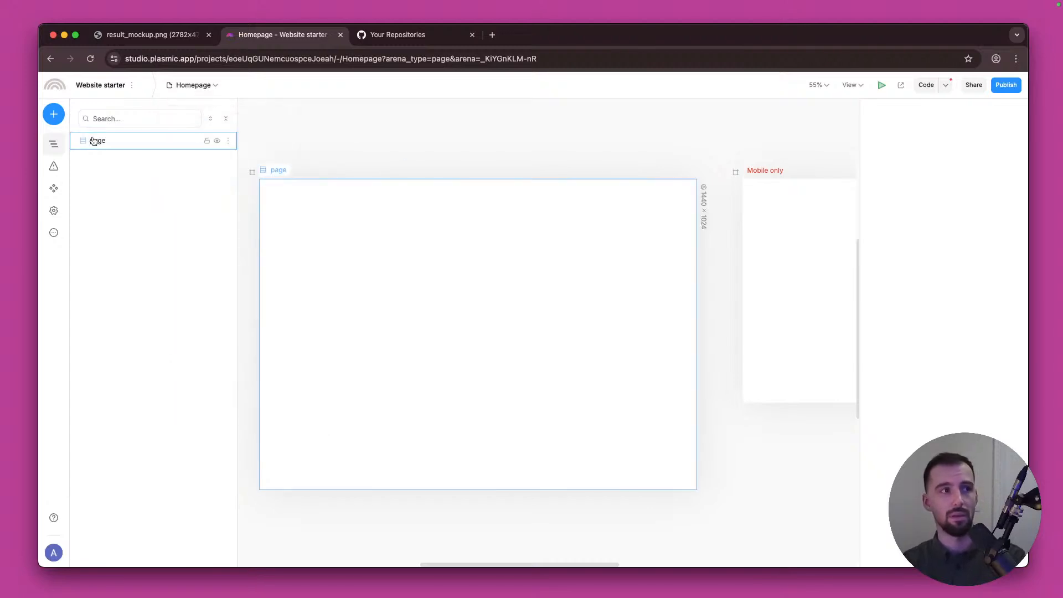
# Step: Browse the insertable basic, customizable, media and advanced elements, and view the Code Libraries list
pyautogui.click(54, 115)
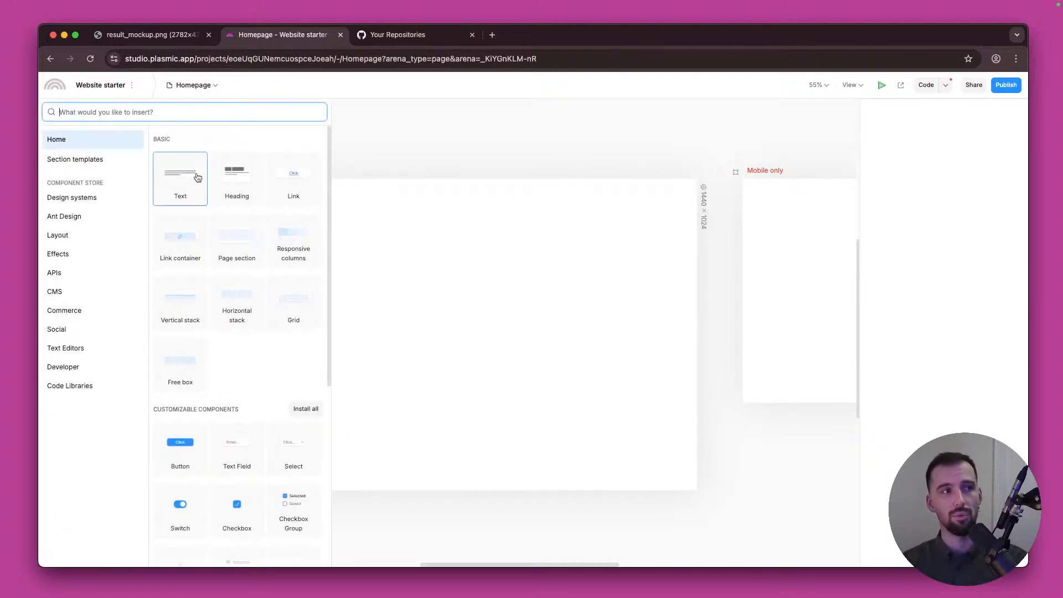
pyautogui.click(381, 160)
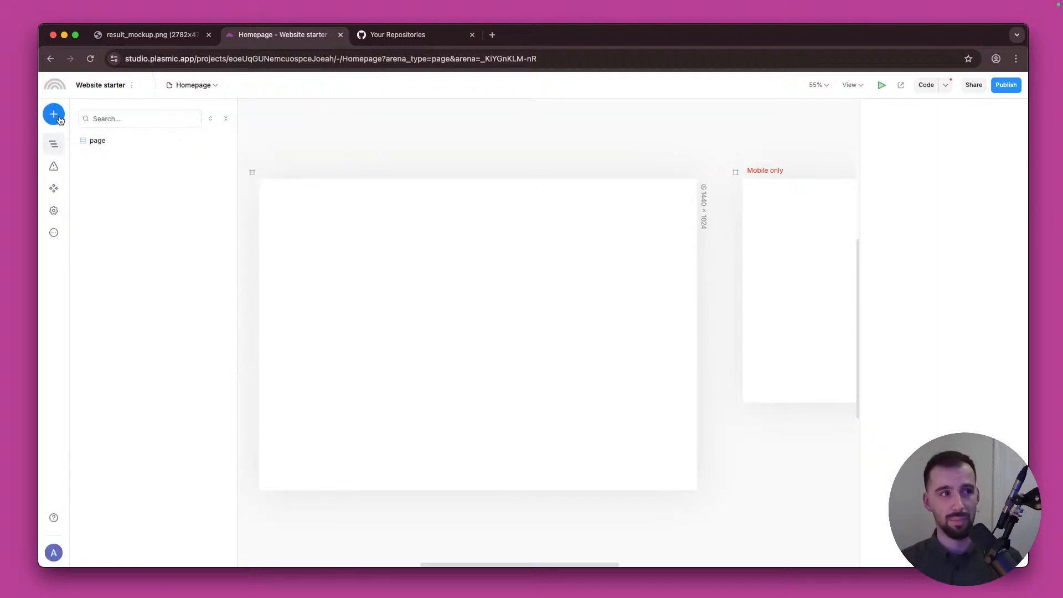
pyautogui.click(57, 118)
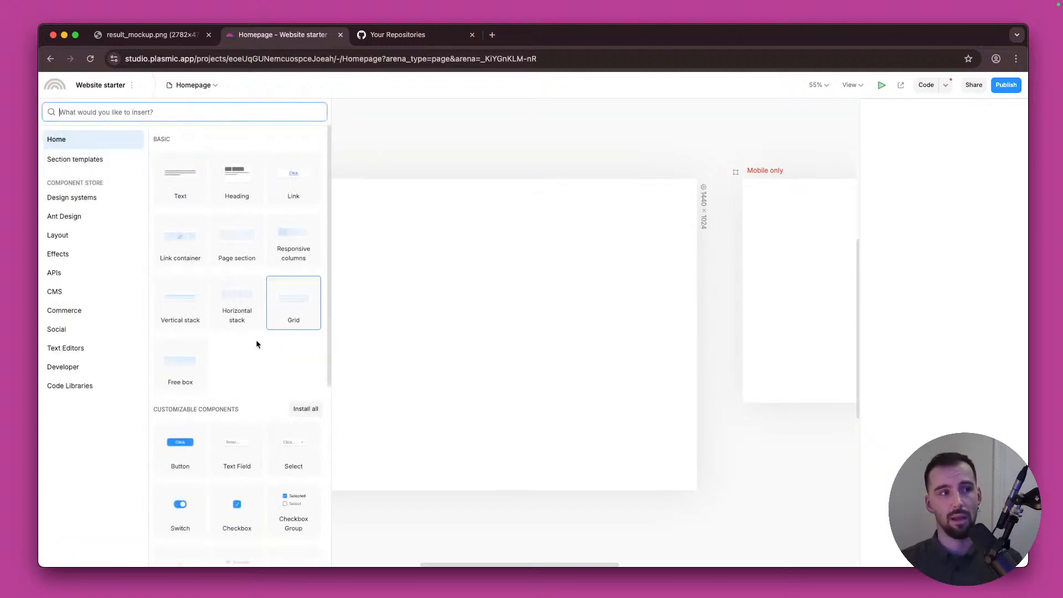
pyautogui.scroll(-2, 256, 340)
pyautogui.scroll(-5, 256, 340)
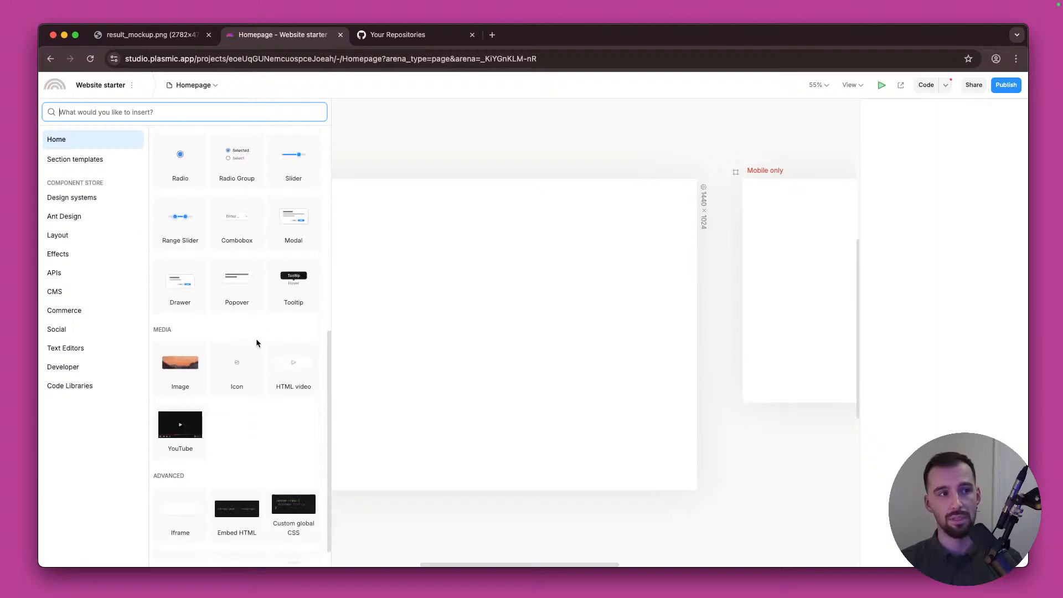
pyautogui.scroll(6, 244, 272)
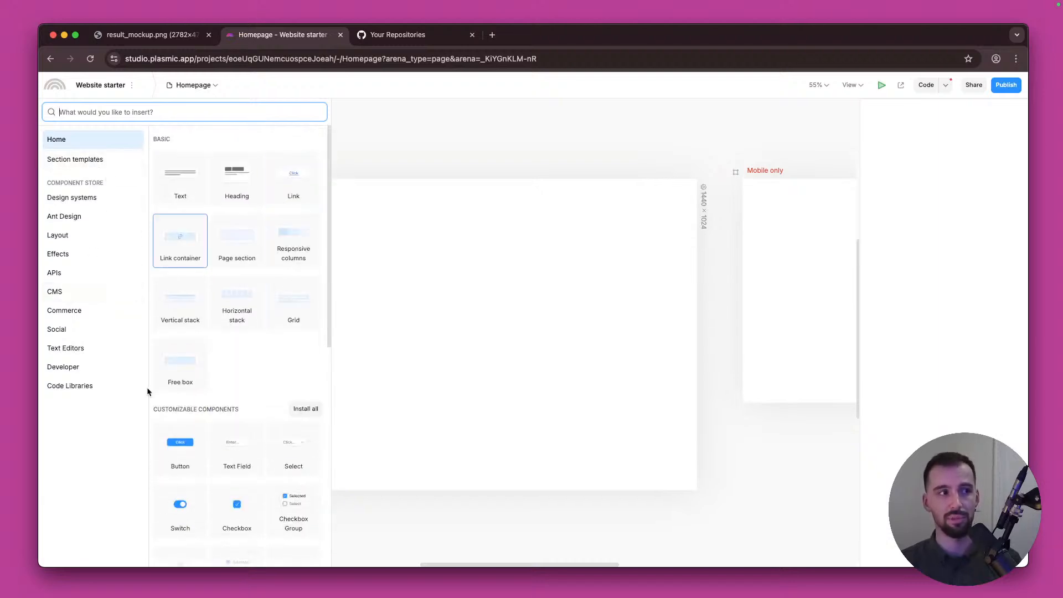
pyautogui.click(120, 382)
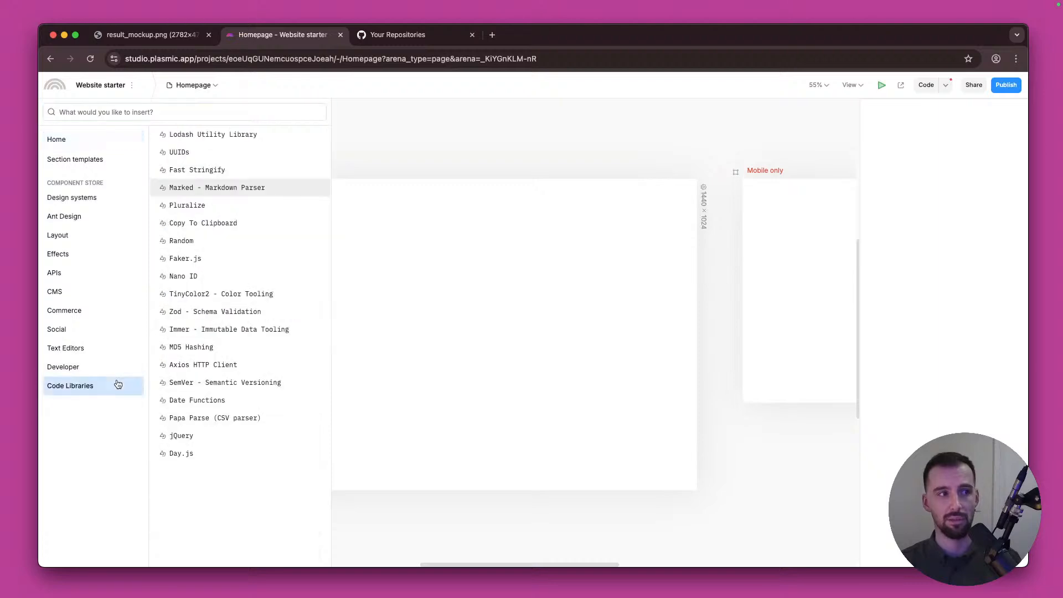
pyautogui.click(111, 158)
pyautogui.click(112, 143)
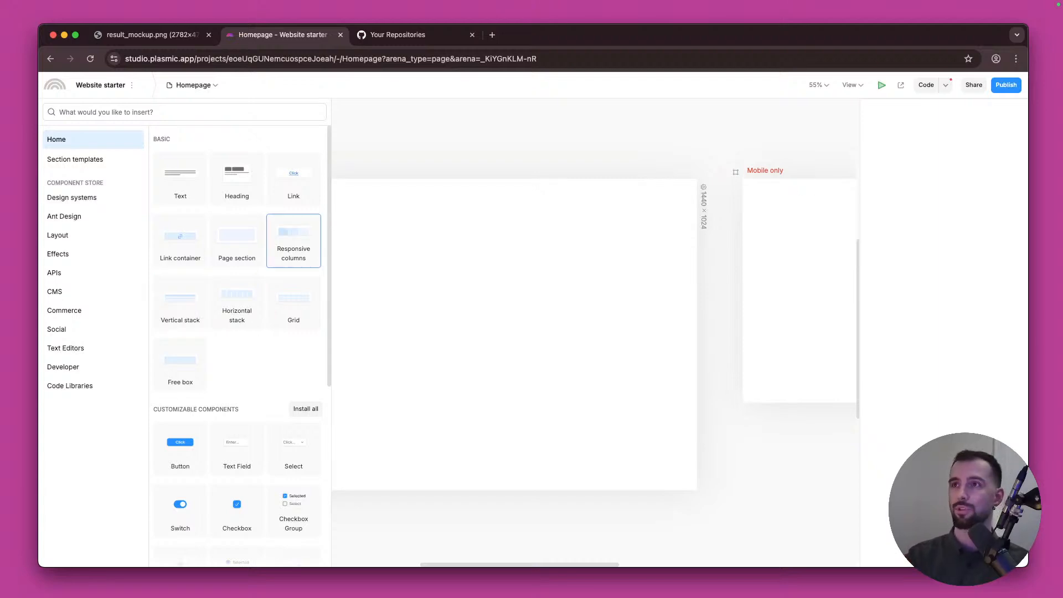
pyautogui.press('super+Tab')
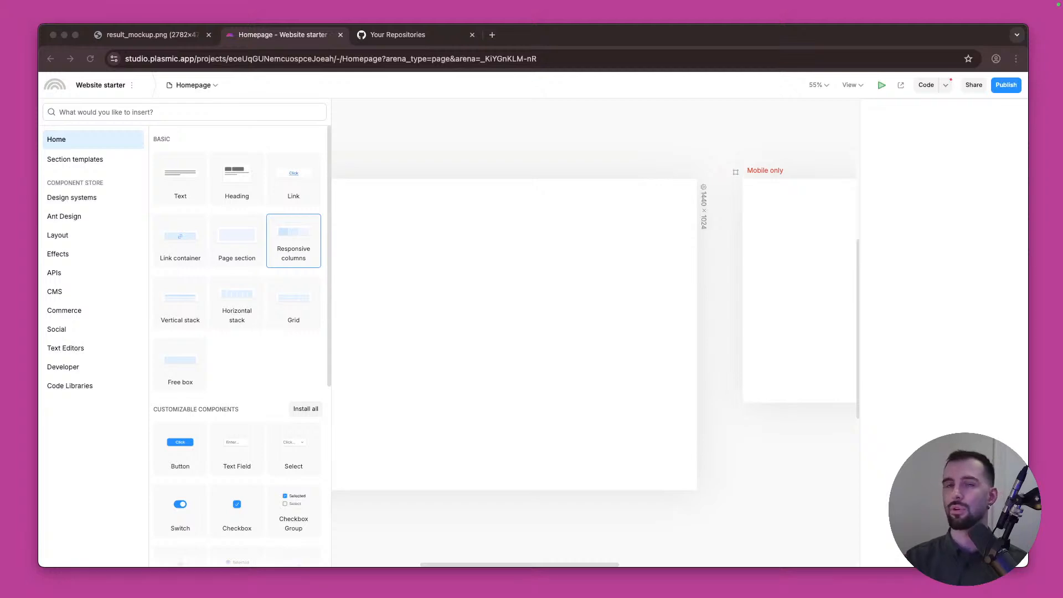
pyautogui.press('super+Tab')
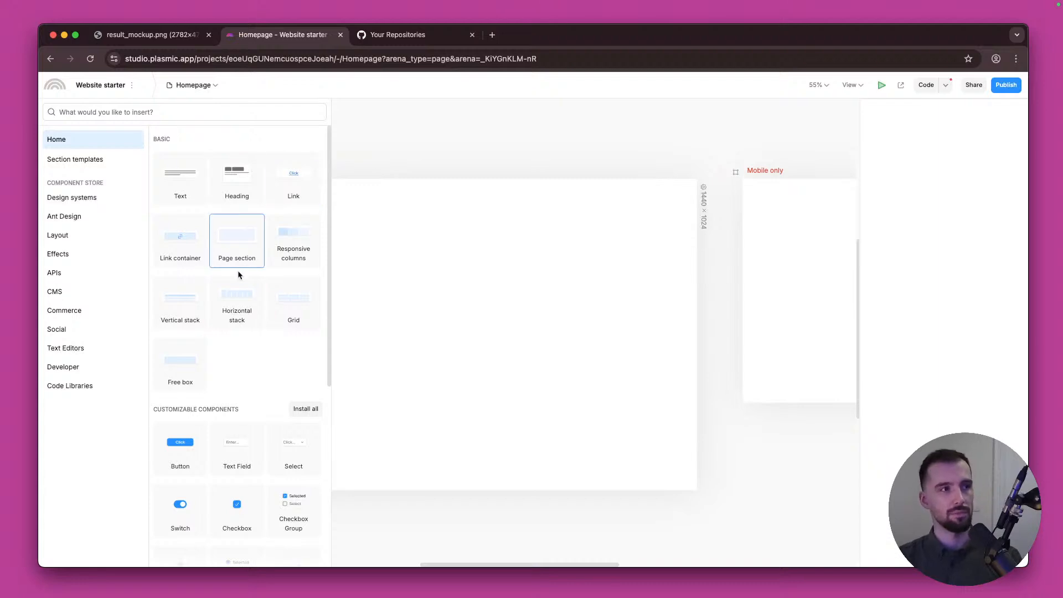
# Step: Review the basic layout elements and customizable components available for insertion
pyautogui.scroll(-3, 277, 432)
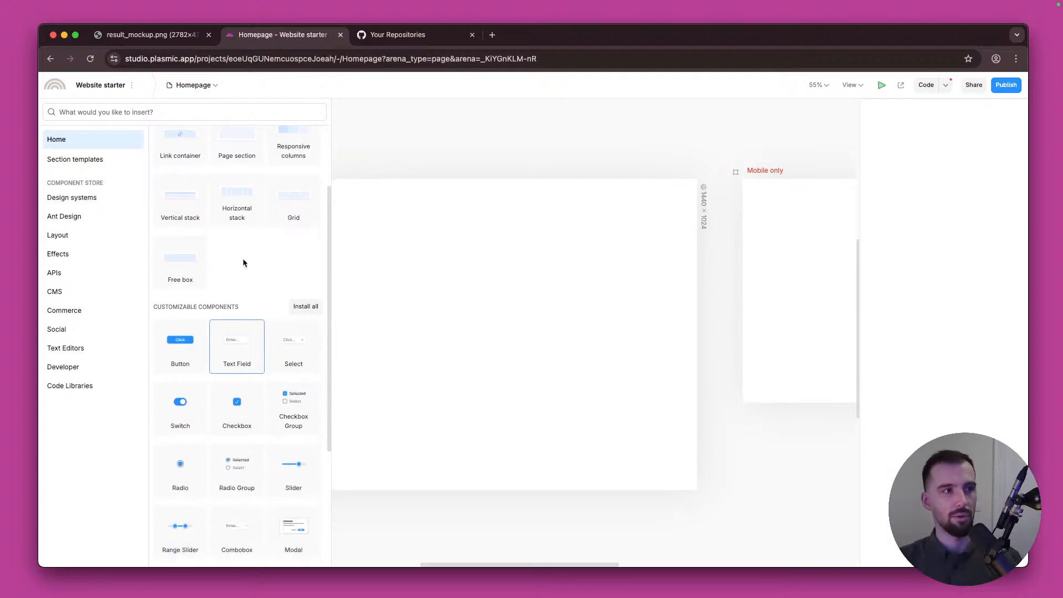
pyautogui.scroll(3, 244, 263)
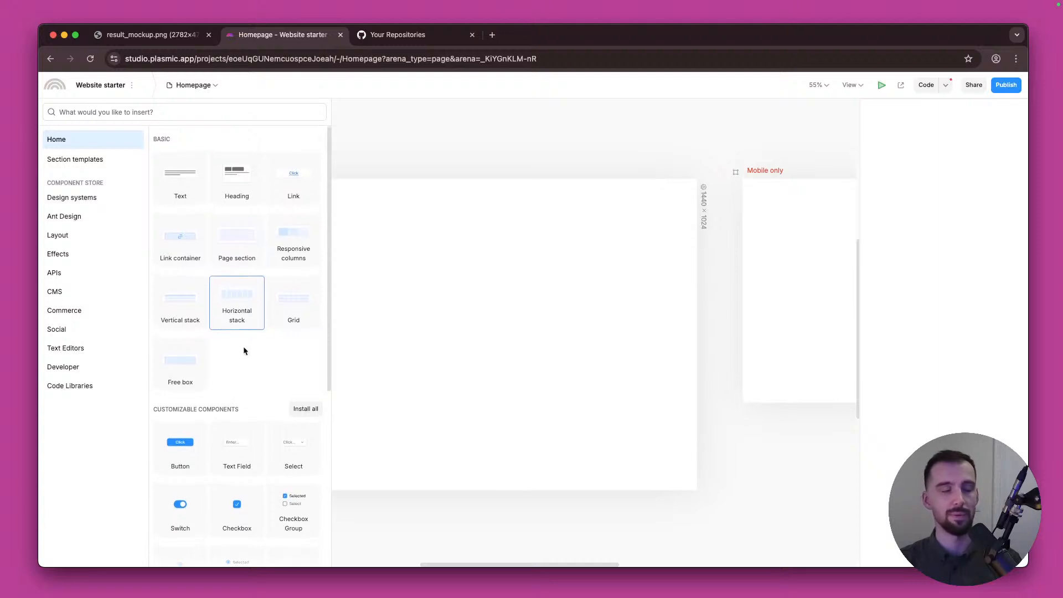
pyautogui.scroll(-6, 183, 460)
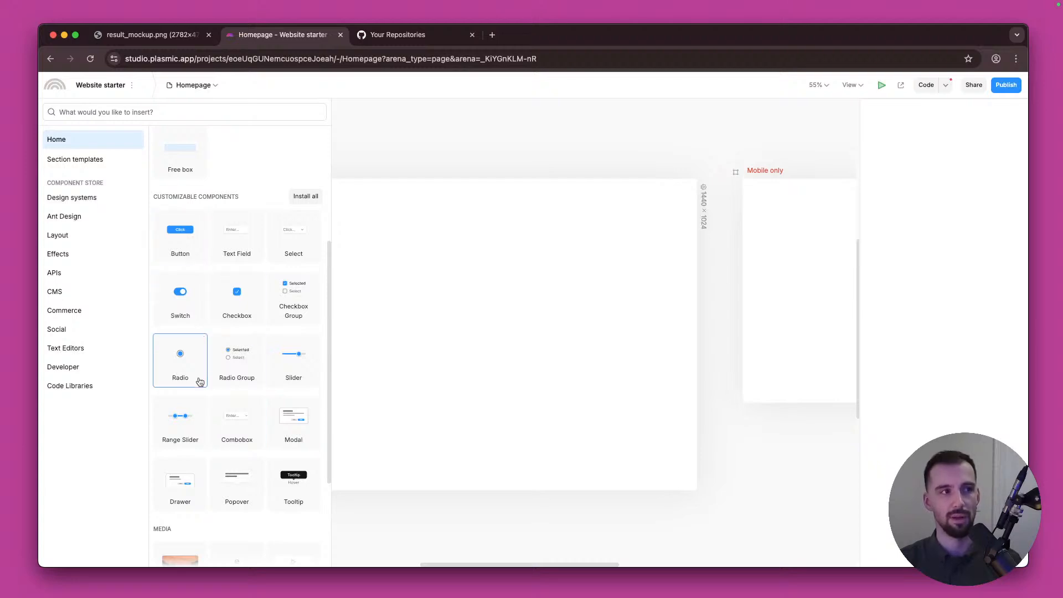
pyautogui.scroll(6, 221, 284)
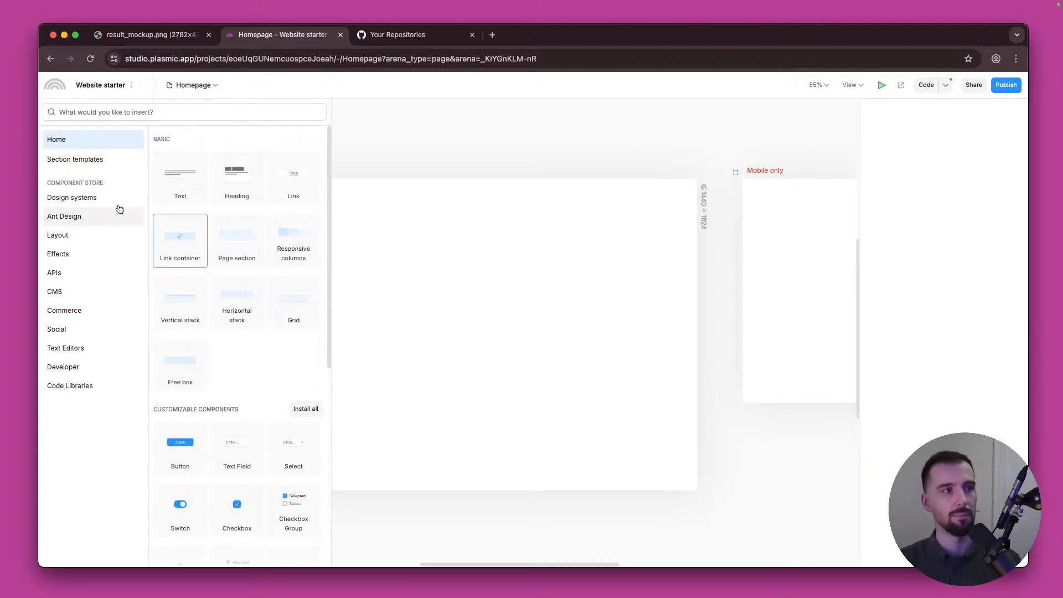
# Step: Insert the Call to Action Section 3 section template into the empty Homepage and deselect it
pyautogui.click(117, 164)
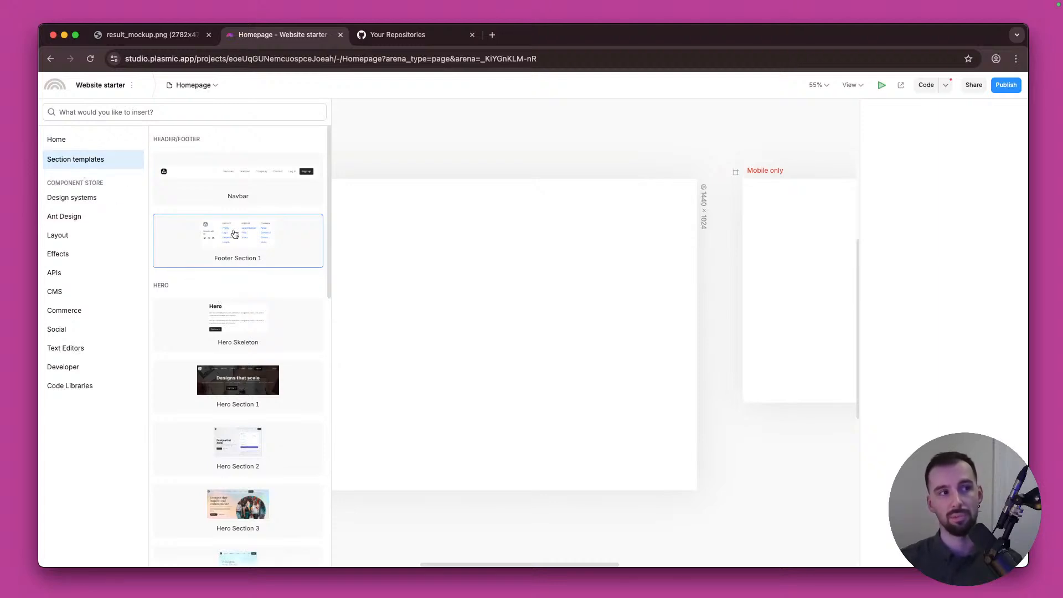
pyautogui.scroll(-15, 252, 277)
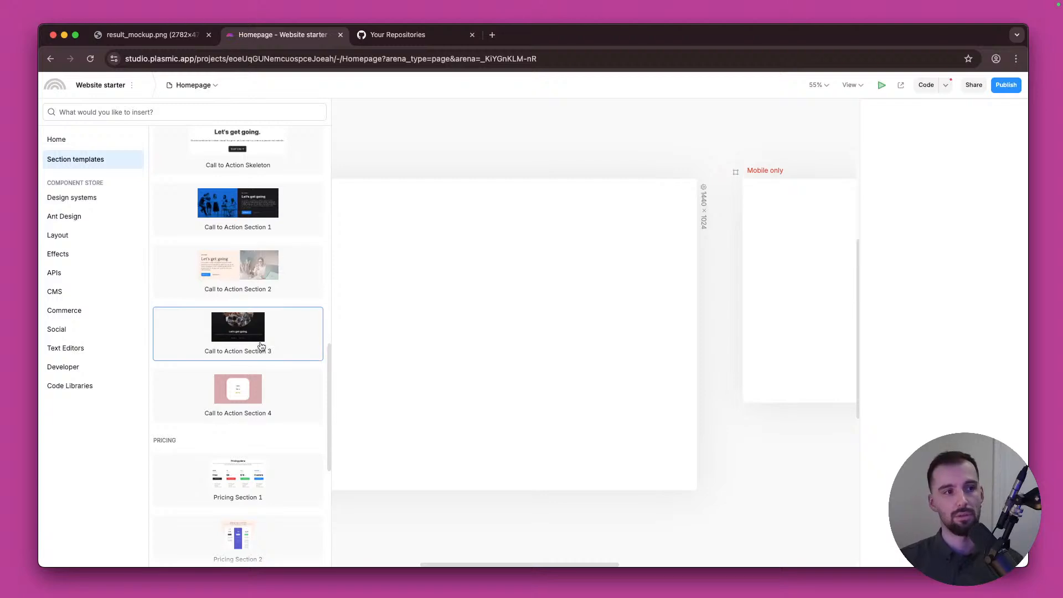
pyautogui.scroll(-5, 260, 346)
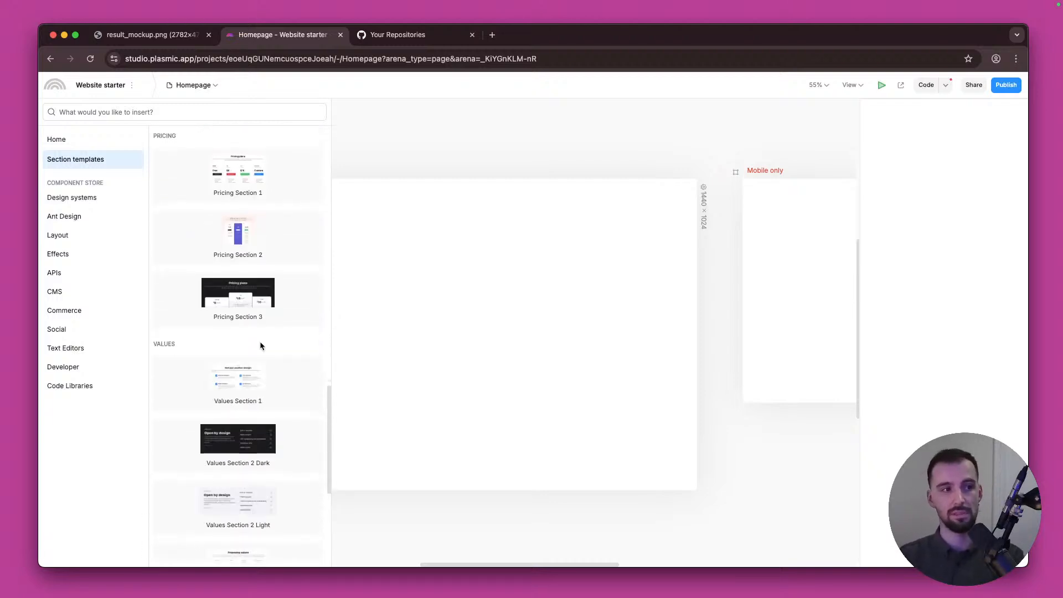
pyautogui.scroll(-7, 260, 346)
pyautogui.scroll(10, 260, 346)
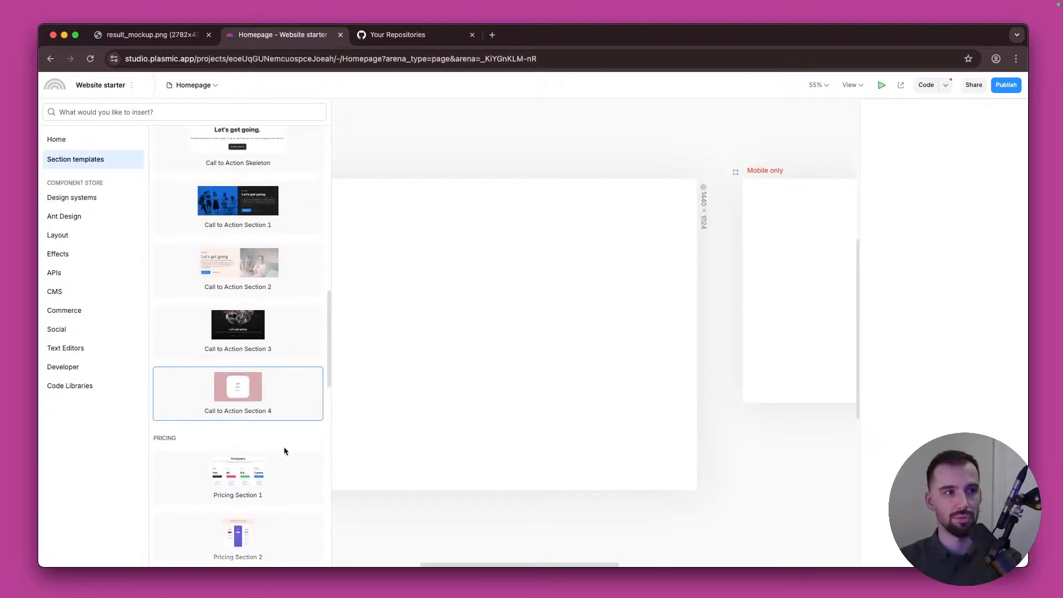
pyautogui.moveTo(225, 330); pyautogui.dragTo(435, 275)
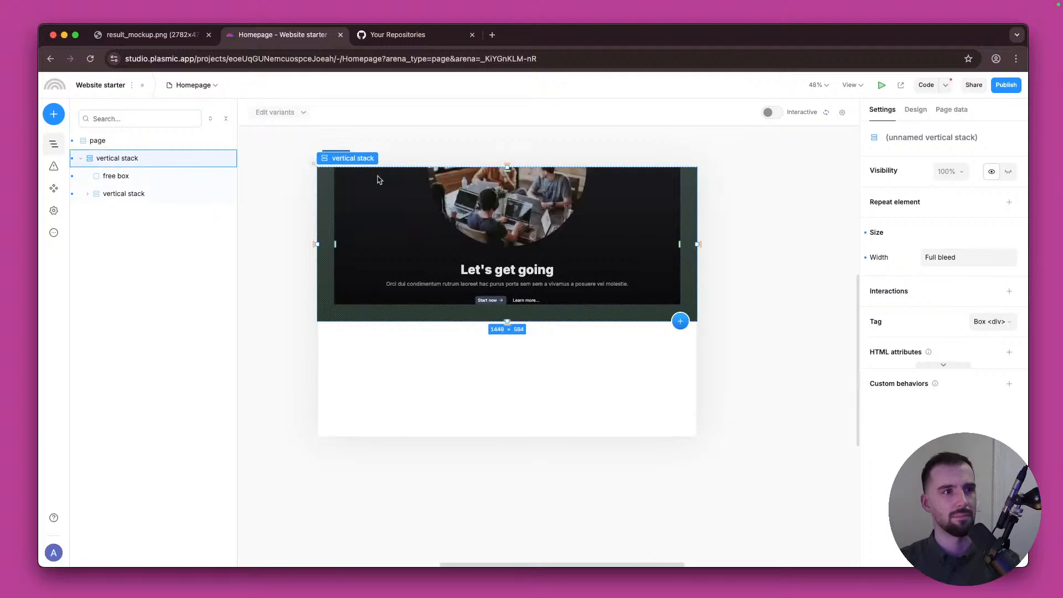
pyautogui.click(756, 296)
pyautogui.scroll(4, 443, 284)
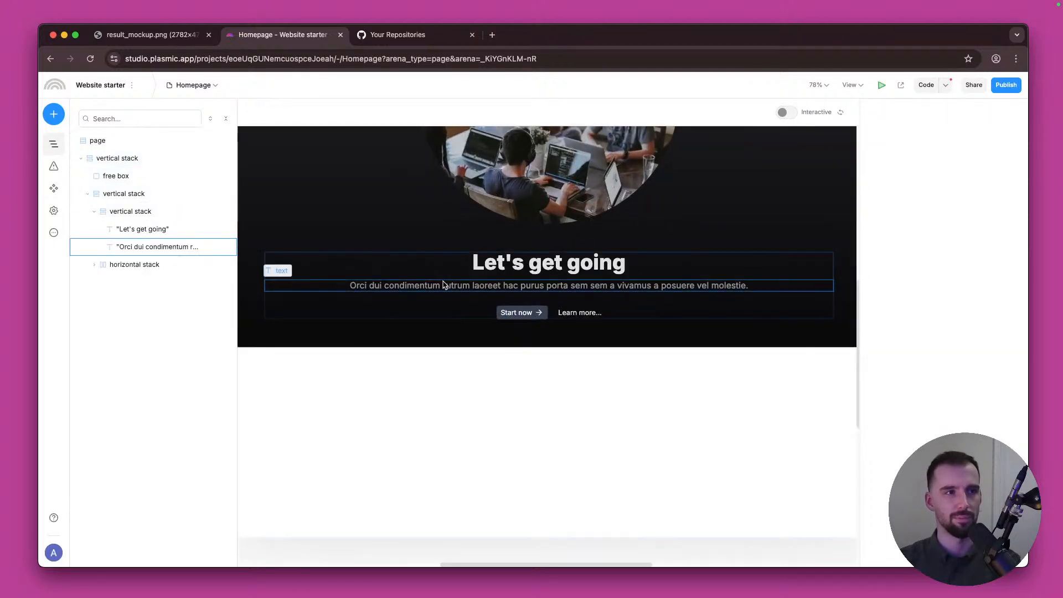
pyautogui.scroll(2, 443, 284)
pyautogui.scroll(-4, 652, 243)
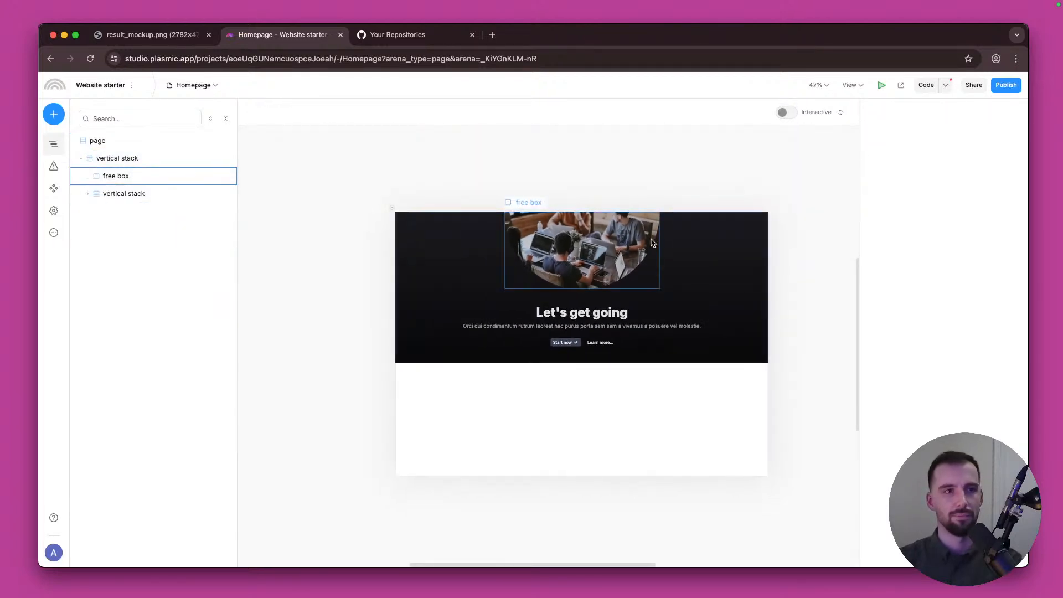
# Step: Review the design settings of the hero's image free box, including its background image
pyautogui.scroll(2, 653, 243)
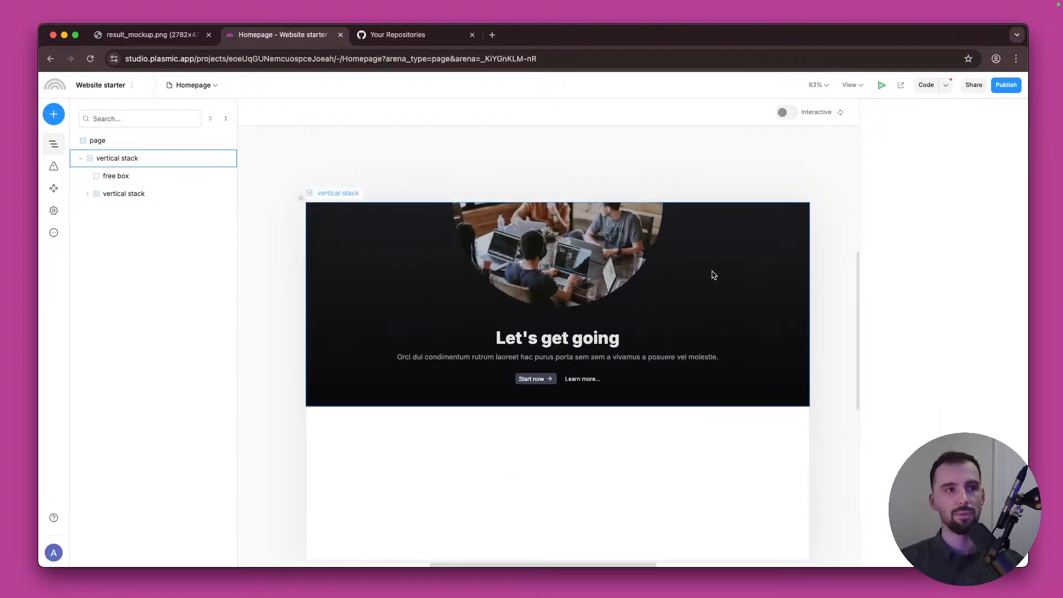
pyautogui.click(594, 265)
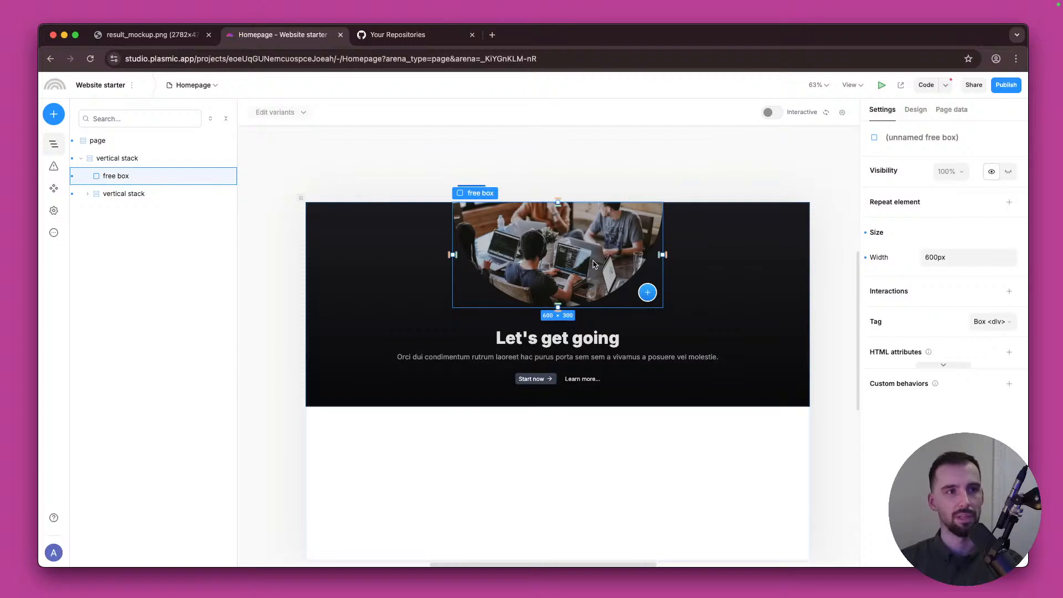
pyautogui.click(917, 116)
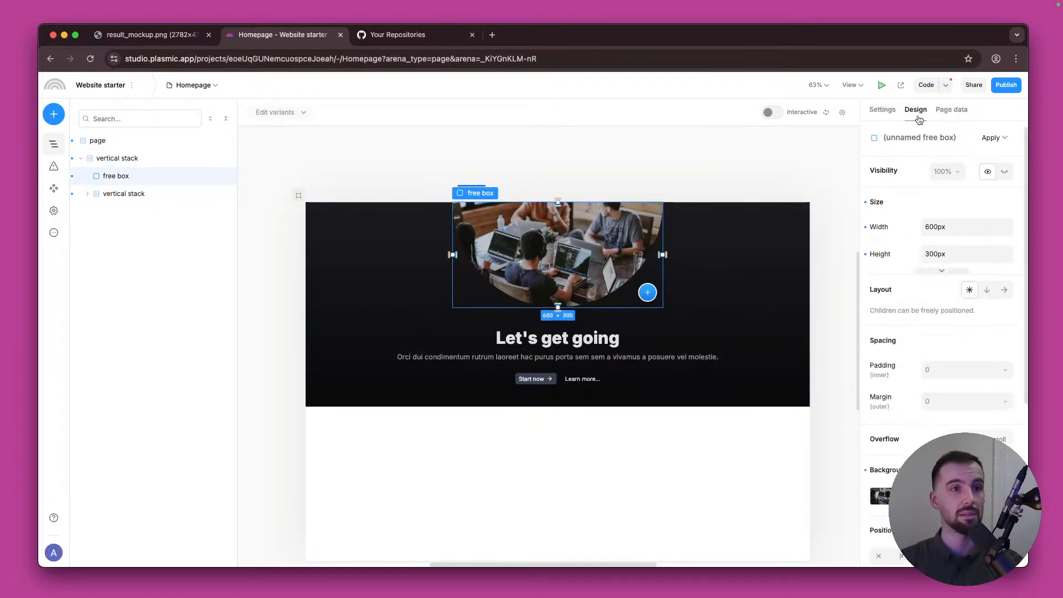
pyautogui.scroll(-2, 879, 350)
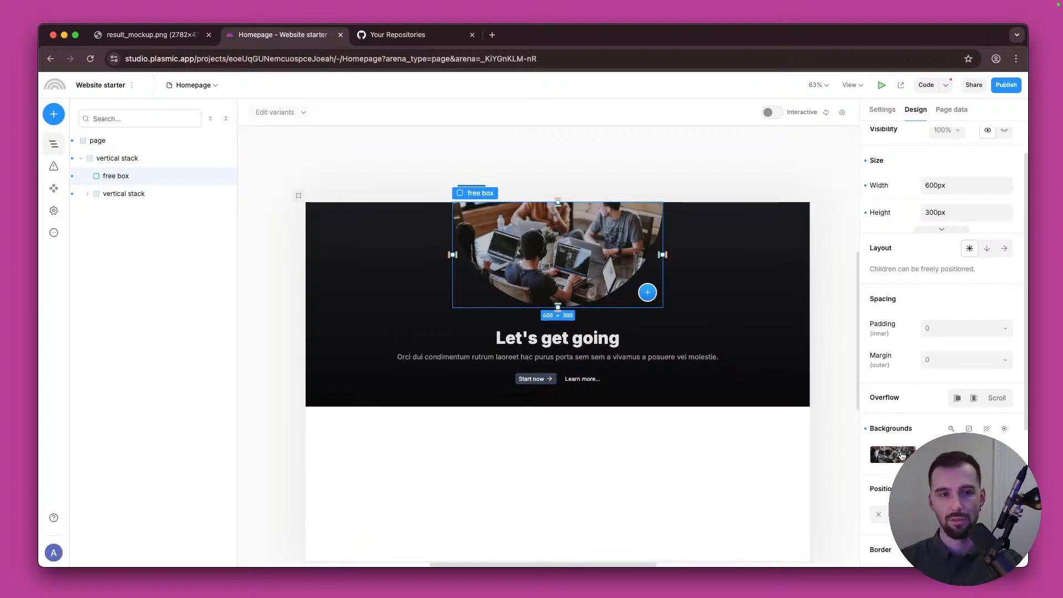
pyautogui.click(612, 159)
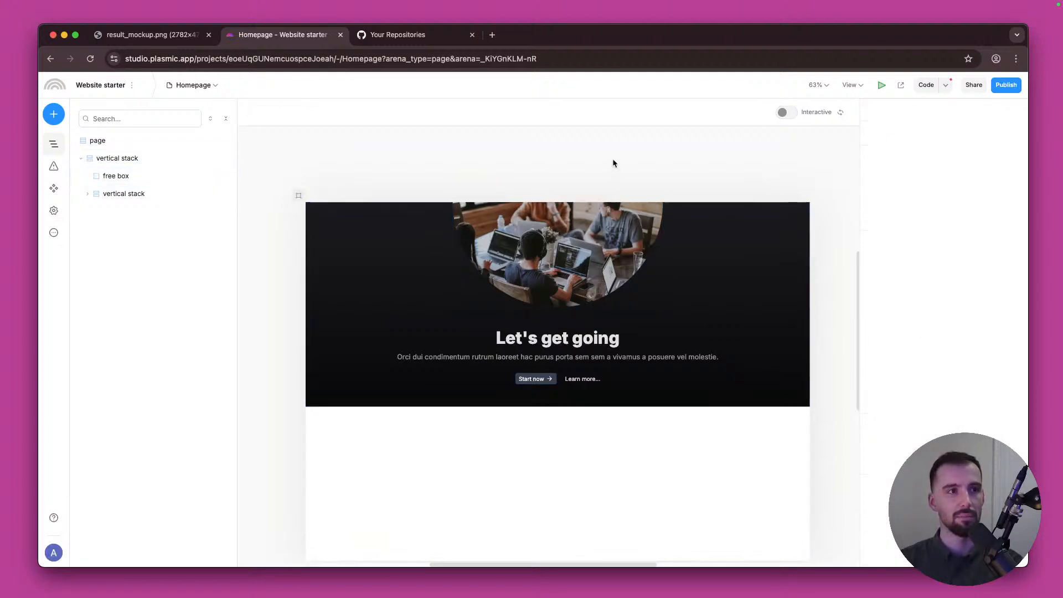
# Step: Open the hero free box's background image for replacement to show the upload, paste and URL options
pyautogui.click(590, 252)
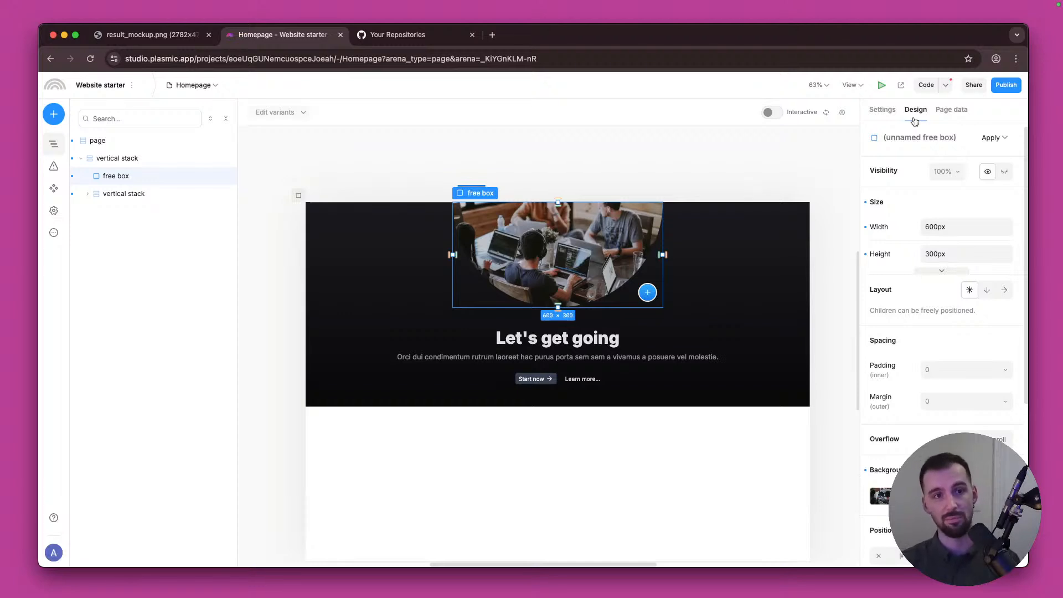
pyautogui.scroll(-3, 891, 365)
pyautogui.click(893, 356)
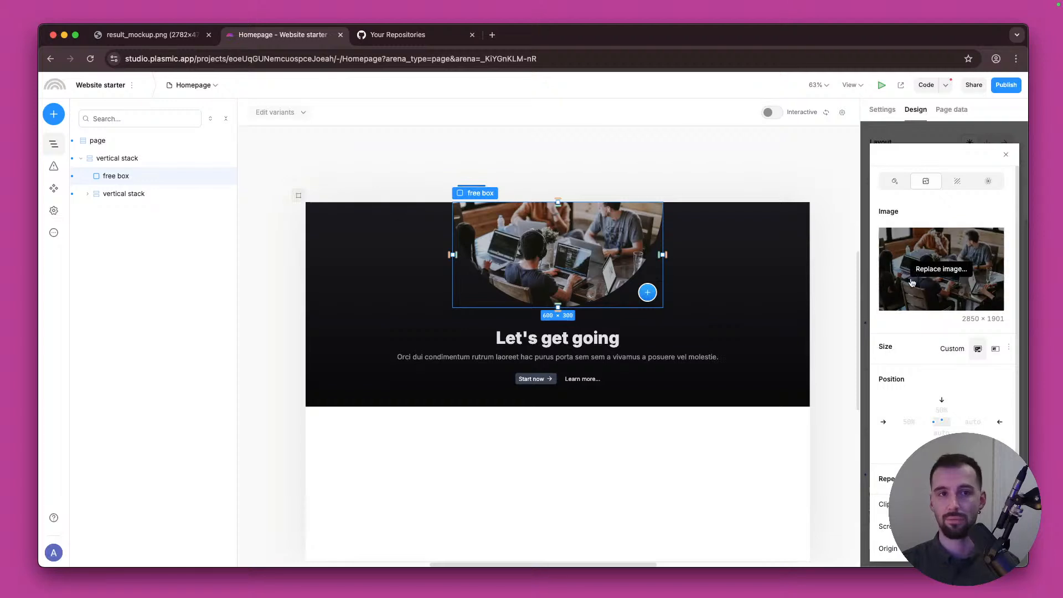
pyautogui.click(952, 272)
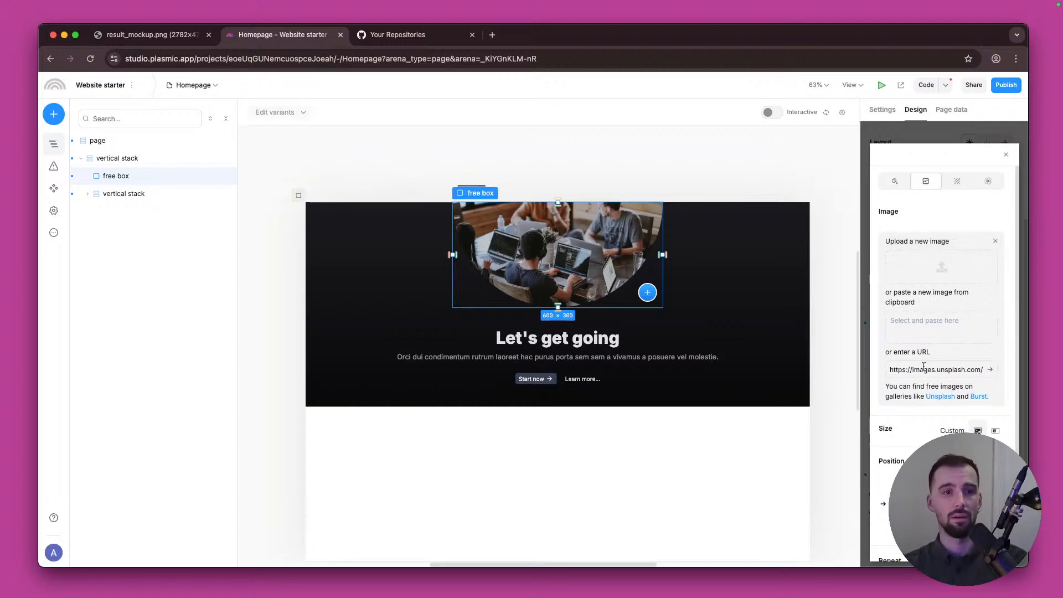
# Step: Open unsplash.com in a new browser tab
pyautogui.click(490, 36)
pyautogui.write('unspash')
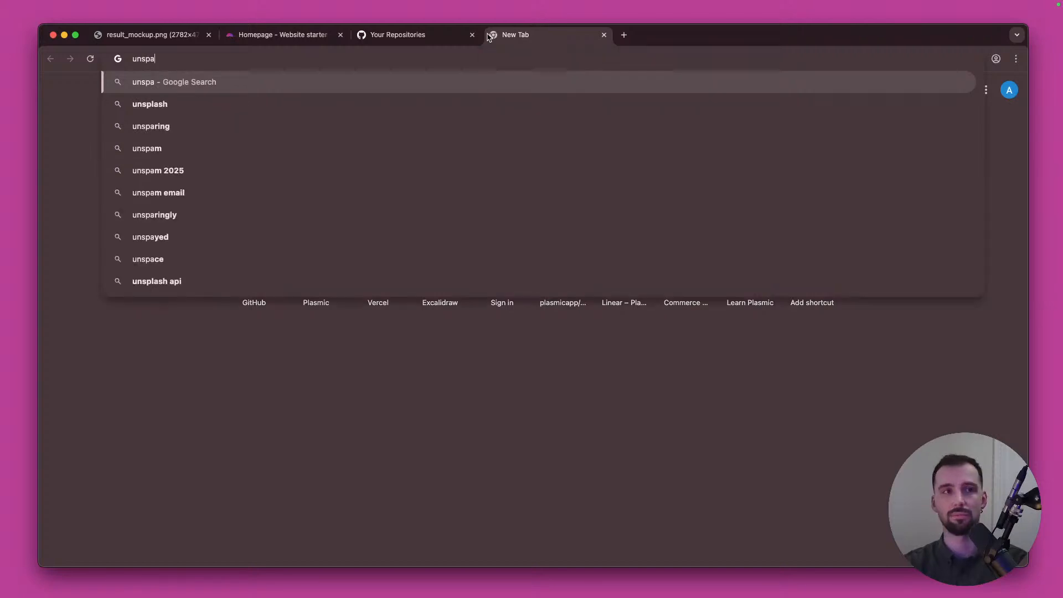
pyautogui.press('BackSpace')
pyautogui.press('BackSpace')
pyautogui.press('BackSpace')
pyautogui.write('lash')
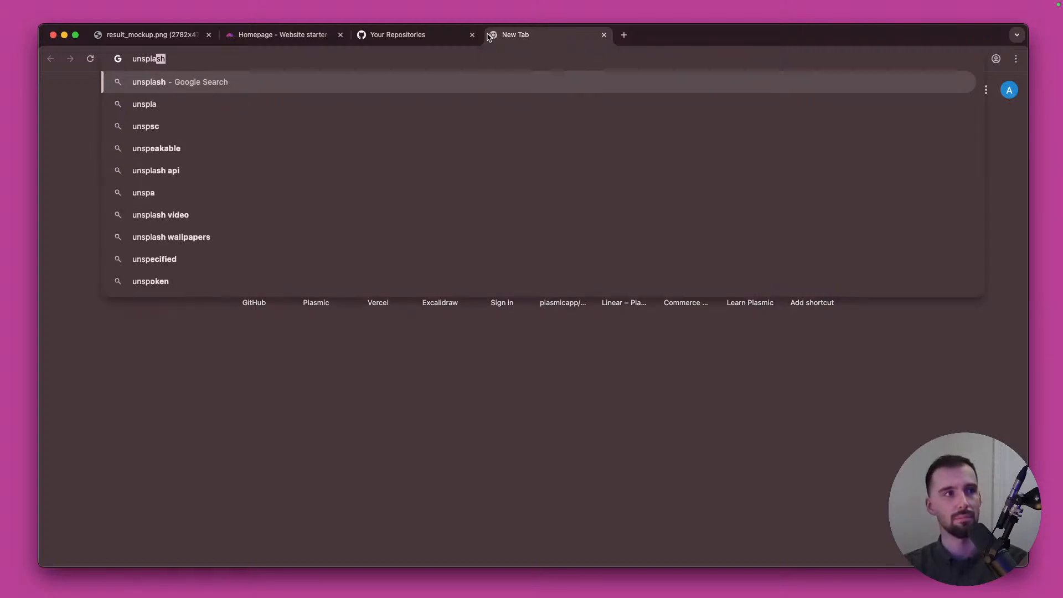
pyautogui.write('.com')
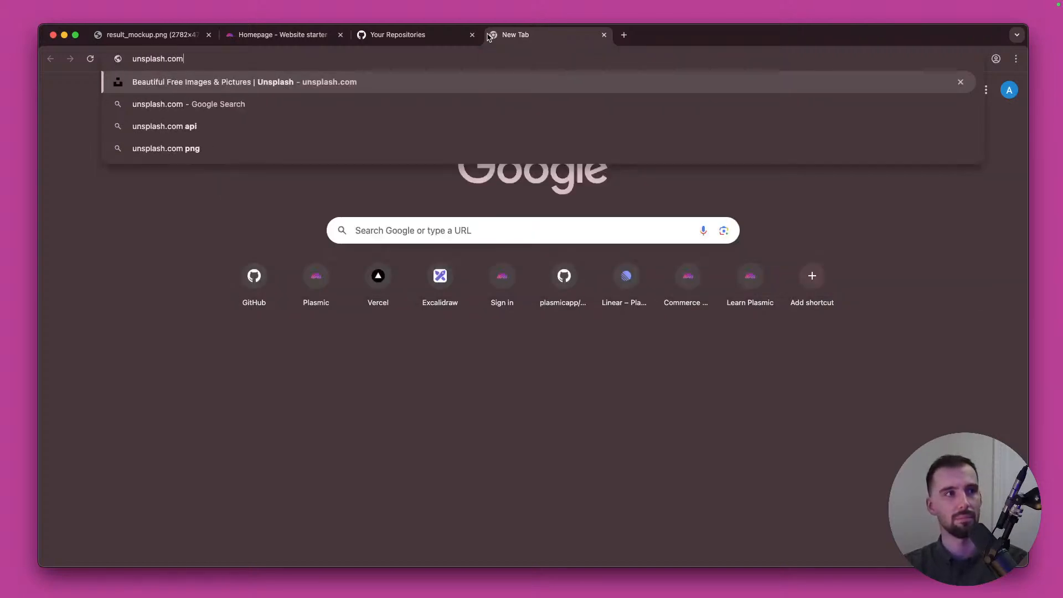
pyautogui.press('Return')
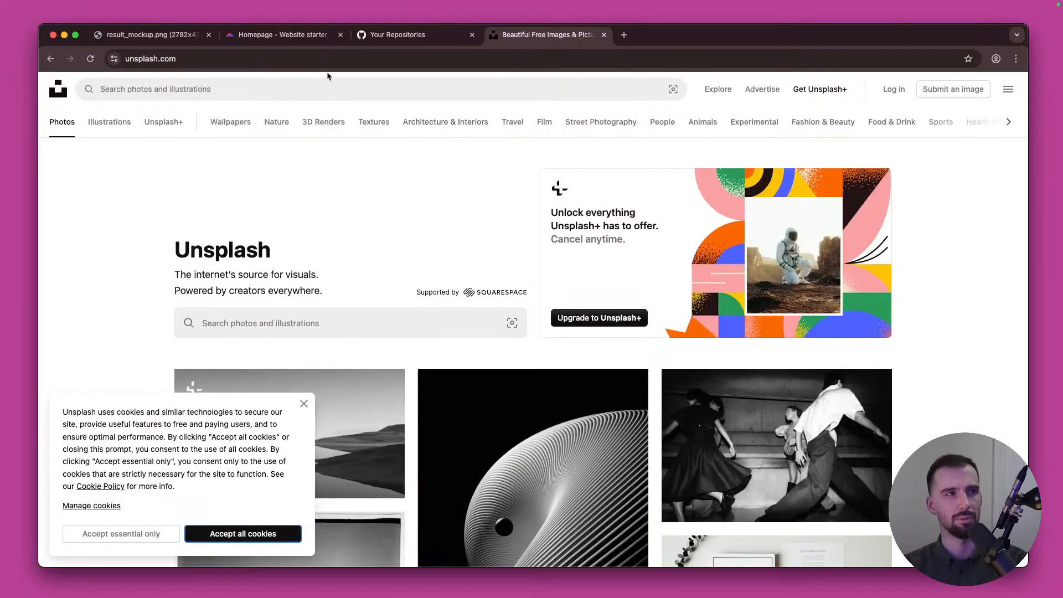
# Step: Search Unsplash for "concerts" and browse the photos for a suitable hero image
pyautogui.click(328, 89)
pyautogui.write('concerts')
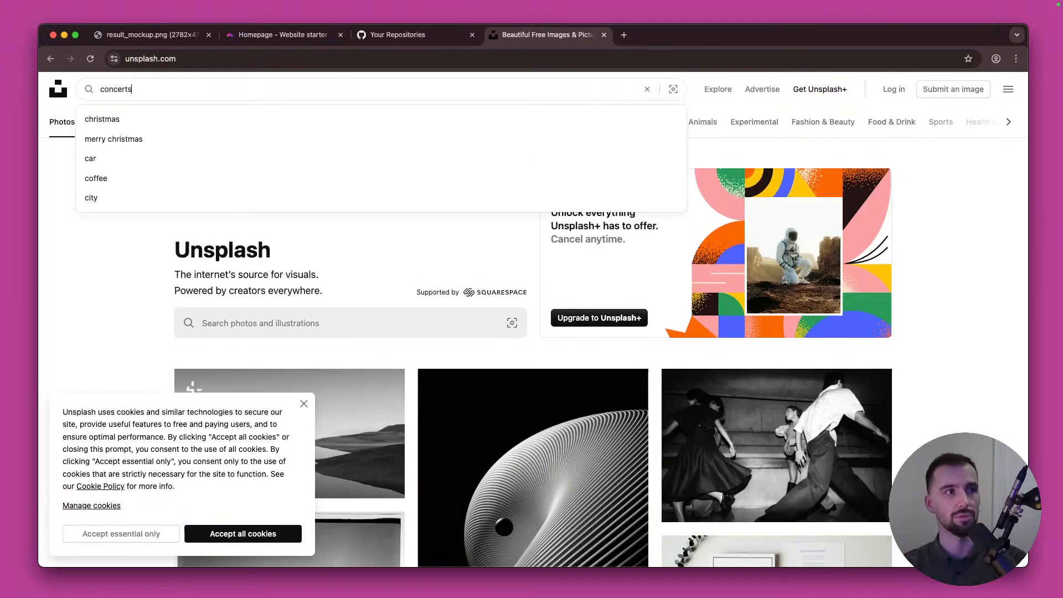
pyautogui.press('Return')
pyautogui.scroll(-5, 314, 281)
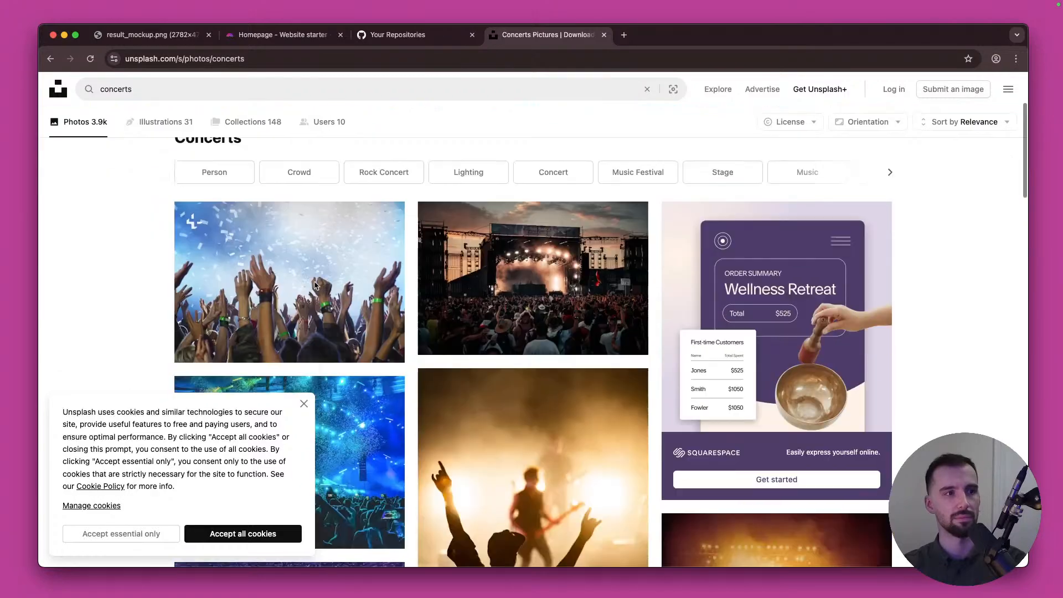
pyautogui.scroll(-11, 315, 282)
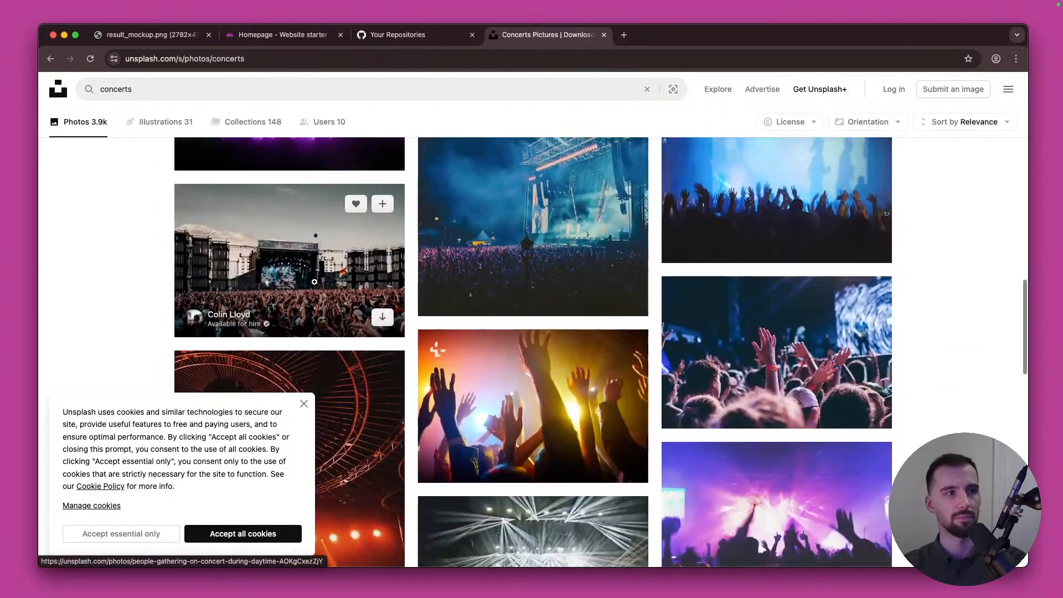
pyautogui.scroll(9, 315, 283)
pyautogui.scroll(-2, 315, 282)
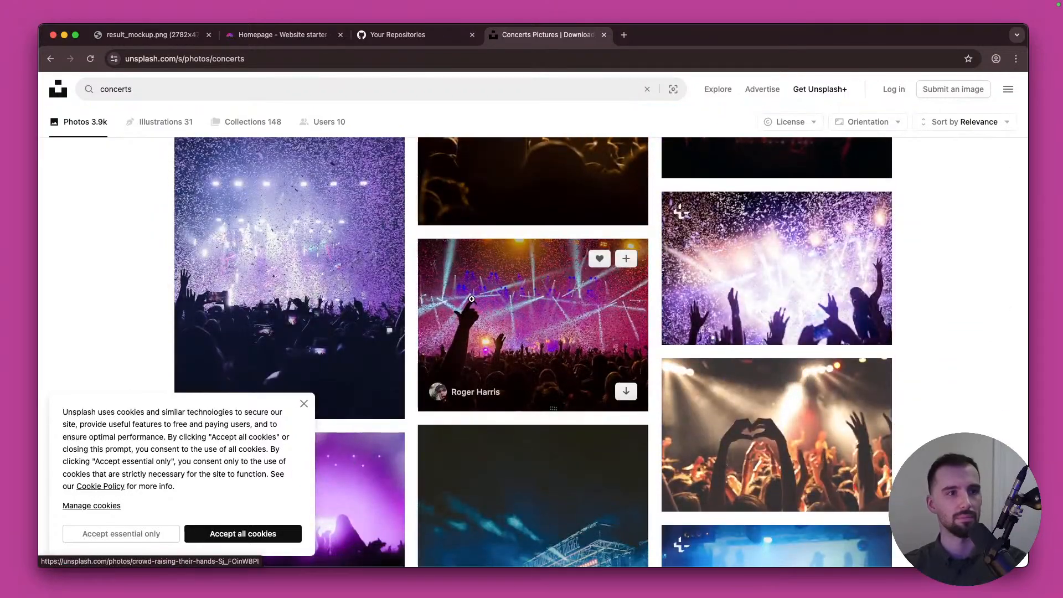
# Step: Open the pink-lit photo of a crowd raising their hands, copy the image and close the photo
pyautogui.click(472, 300)
pyautogui.rightClick(590, 283)
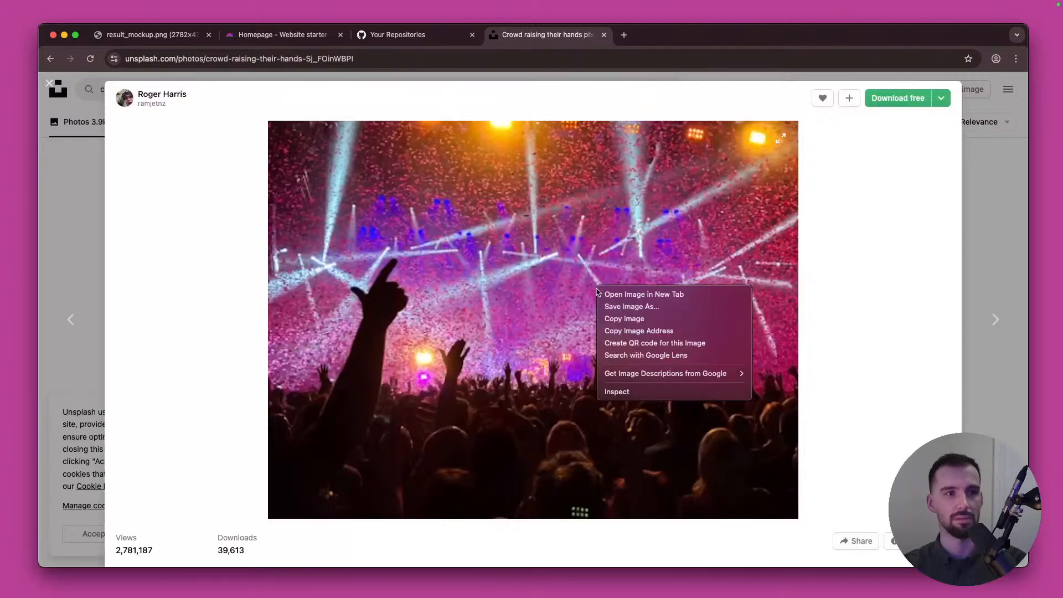
pyautogui.click(631, 317)
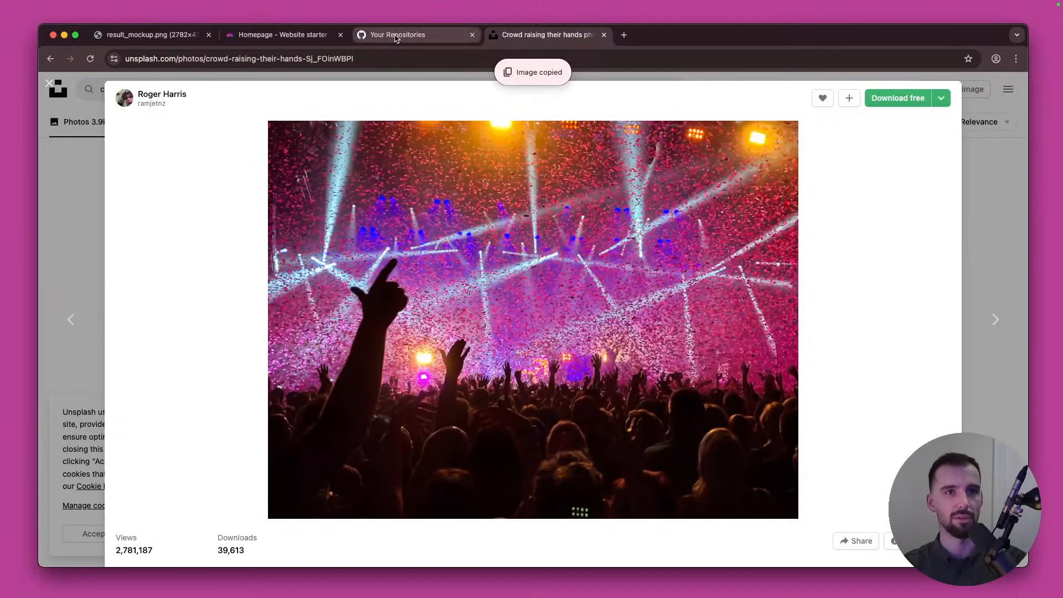
pyautogui.press('Escape')
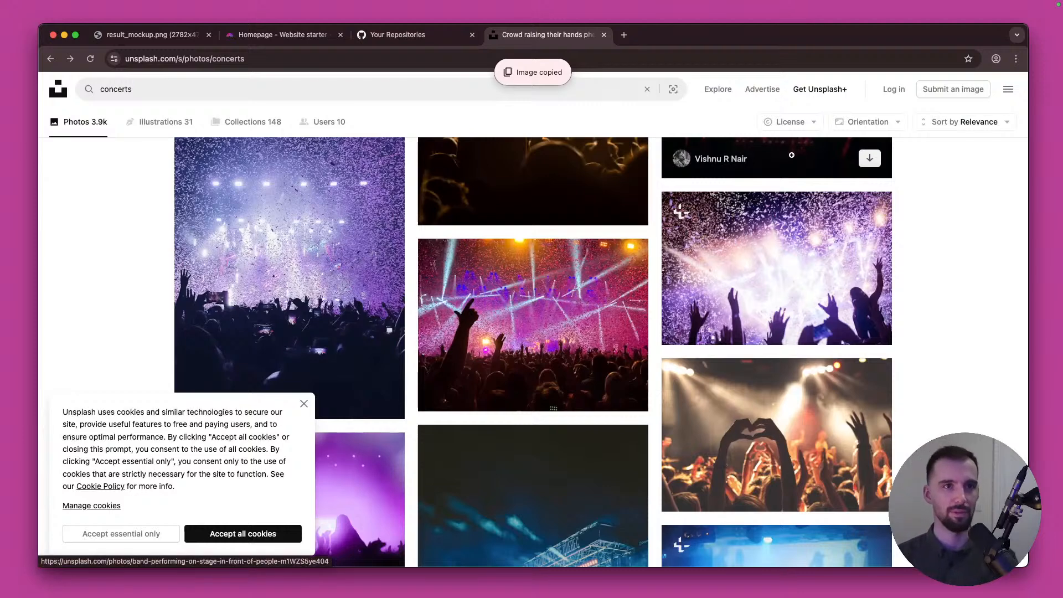
# Step: Filter the concert photos to the Free license and copy the image of the crowd before the rainbow-lit stage
pyautogui.click(790, 122)
pyautogui.click(816, 204)
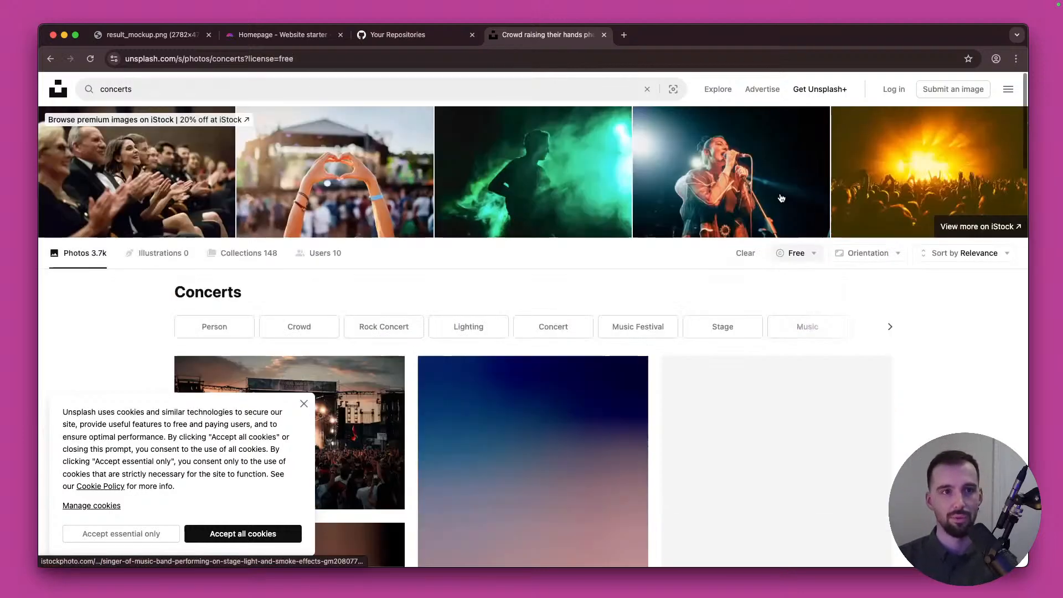
pyautogui.scroll(-4, 886, 211)
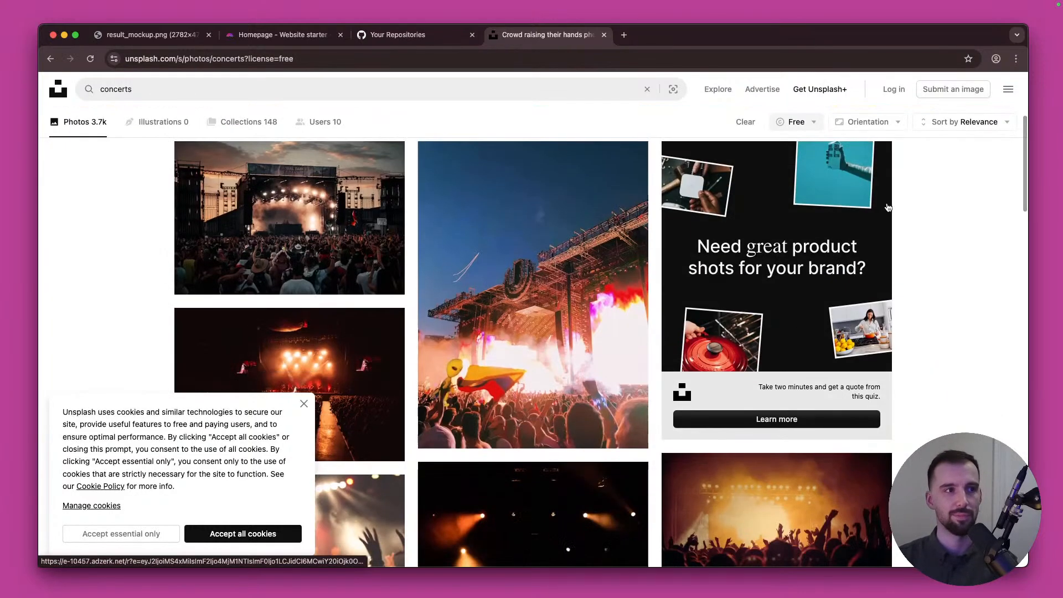
pyautogui.scroll(-10, 888, 208)
pyautogui.click(850, 252)
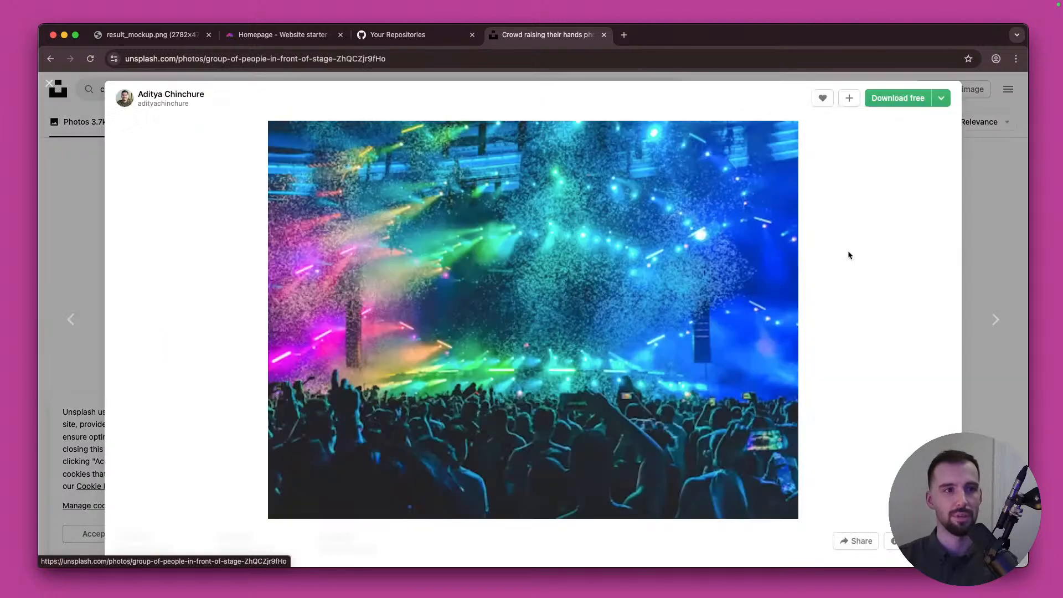
pyautogui.rightClick(667, 296)
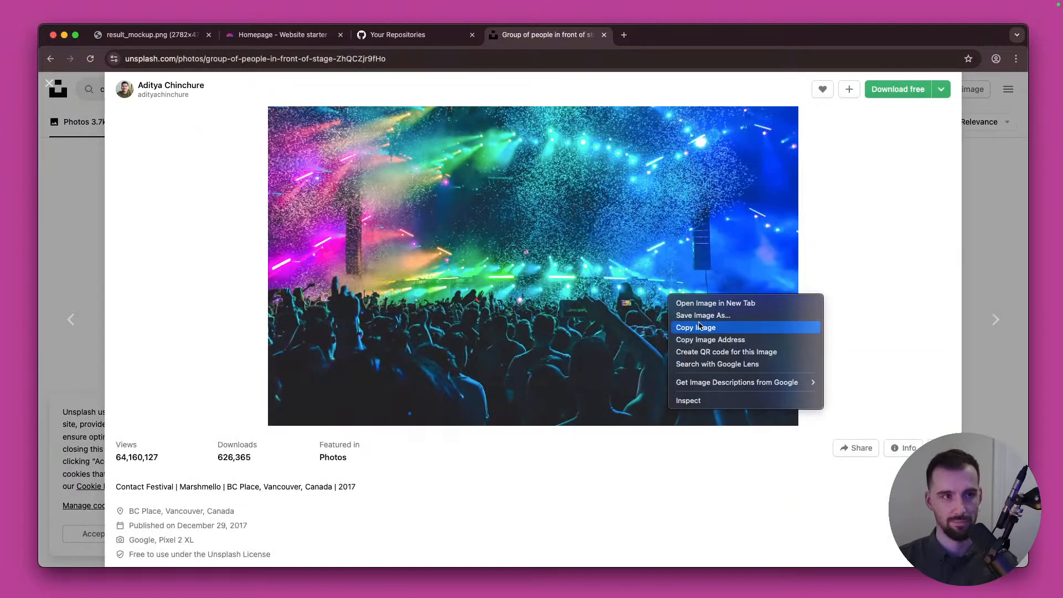
pyautogui.click(699, 326)
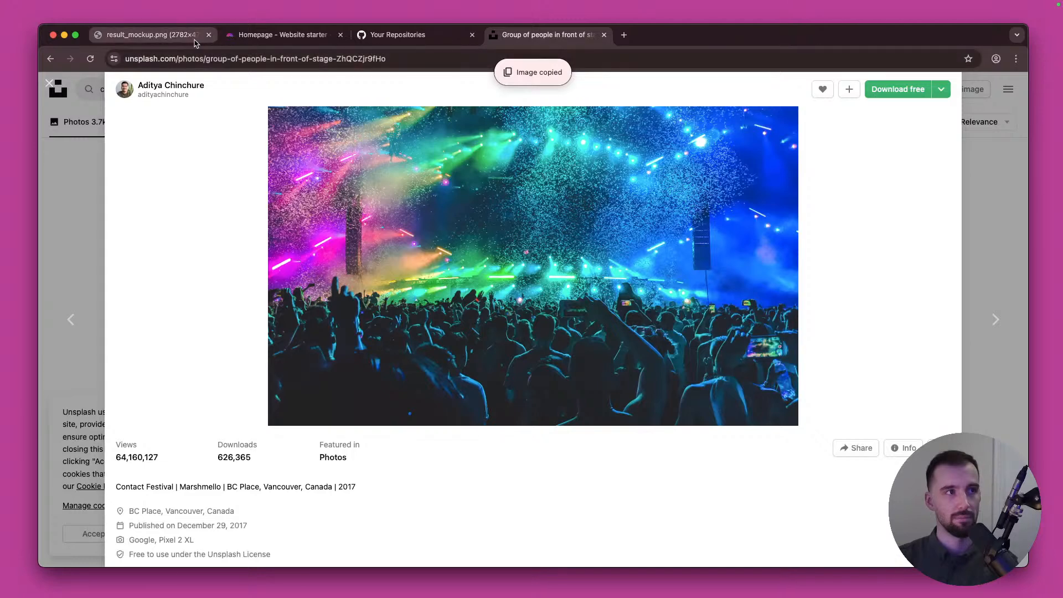
# Step: Switch back to the Plasmic Homepage and paste the copied concert photo as the free box's background image
pyautogui.click(194, 41)
pyautogui.click(282, 34)
pyautogui.click(943, 322)
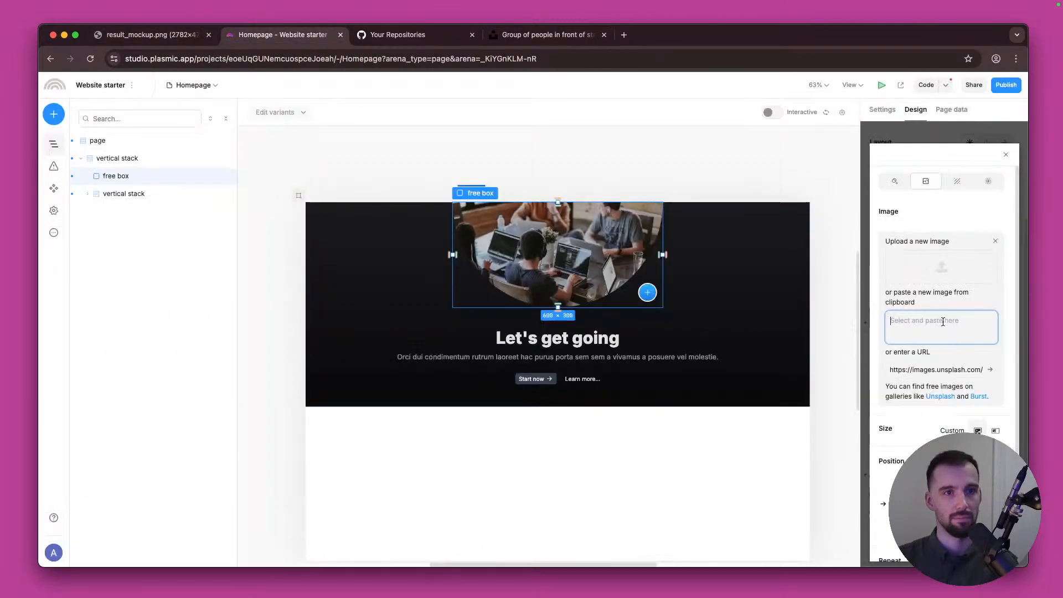
pyautogui.press('super+v')
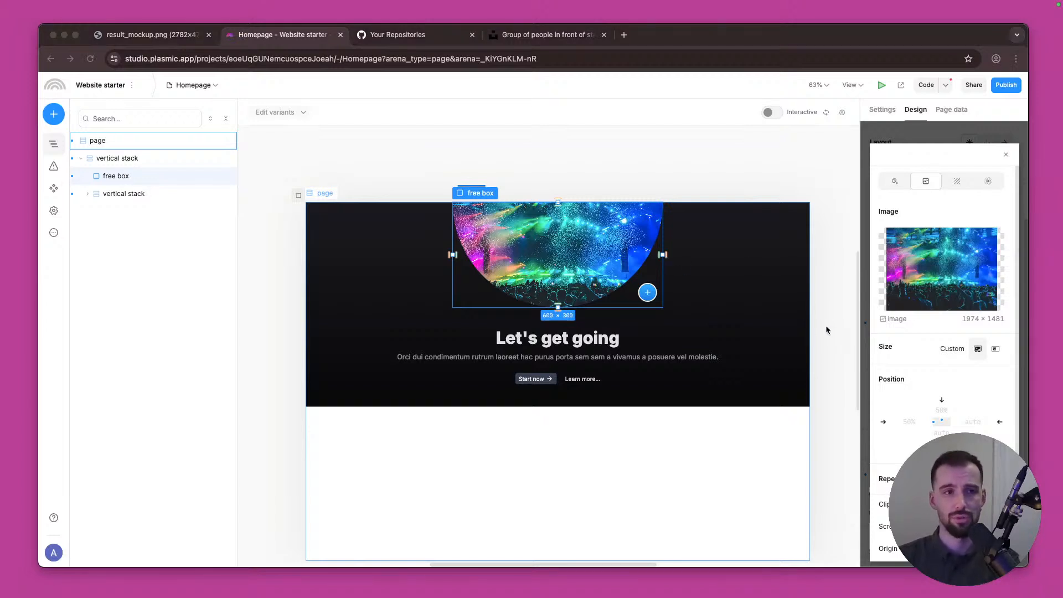
# Step: Change the hero heading text to "Ready for your next event?"
pyautogui.click(559, 347)
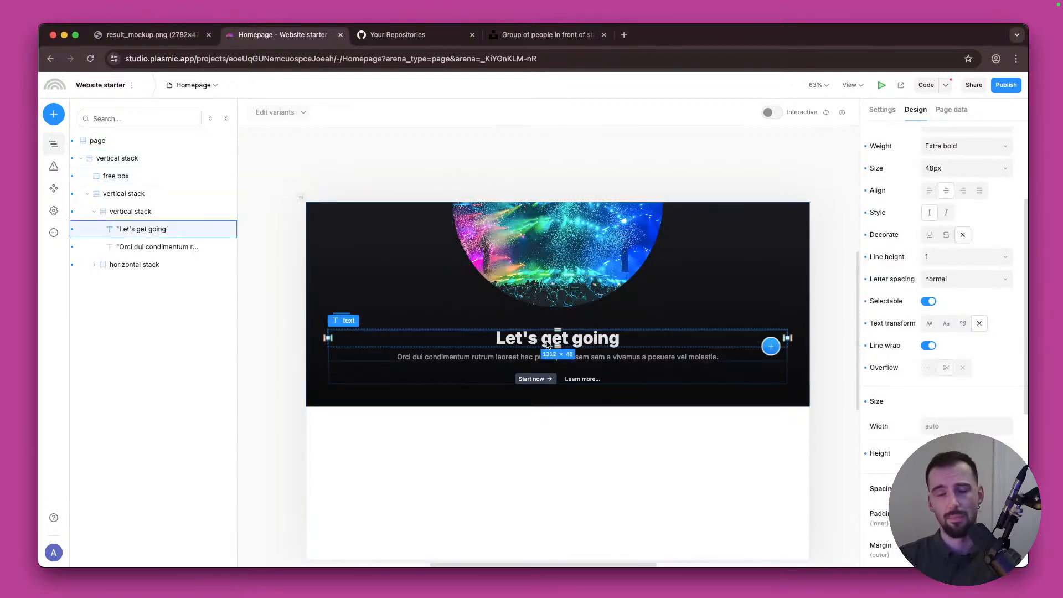
pyautogui.doubleClick(590, 343)
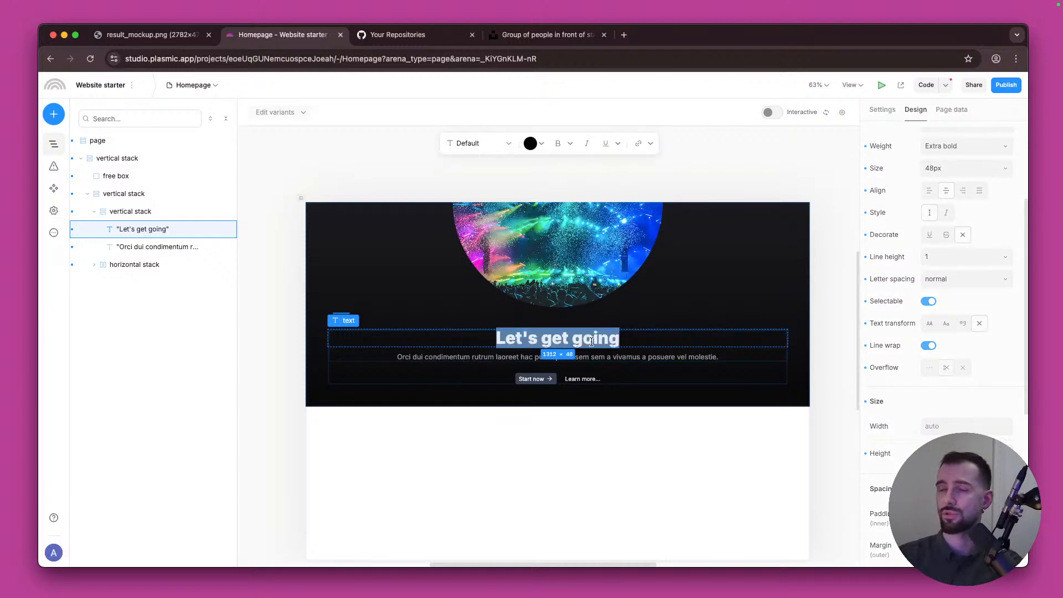
pyautogui.write('Ready for you')
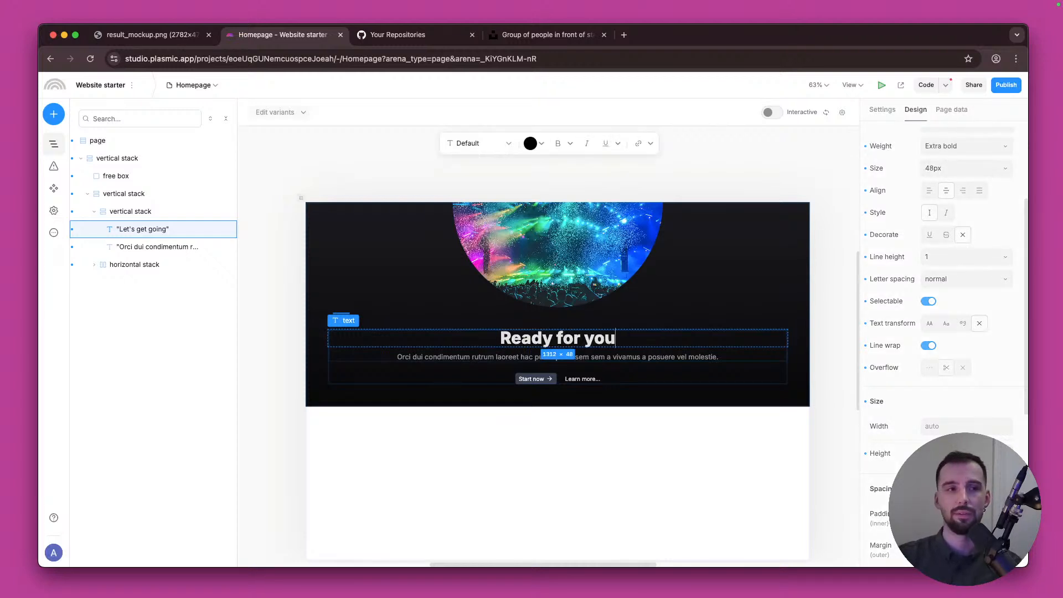
pyautogui.write('r next event?')
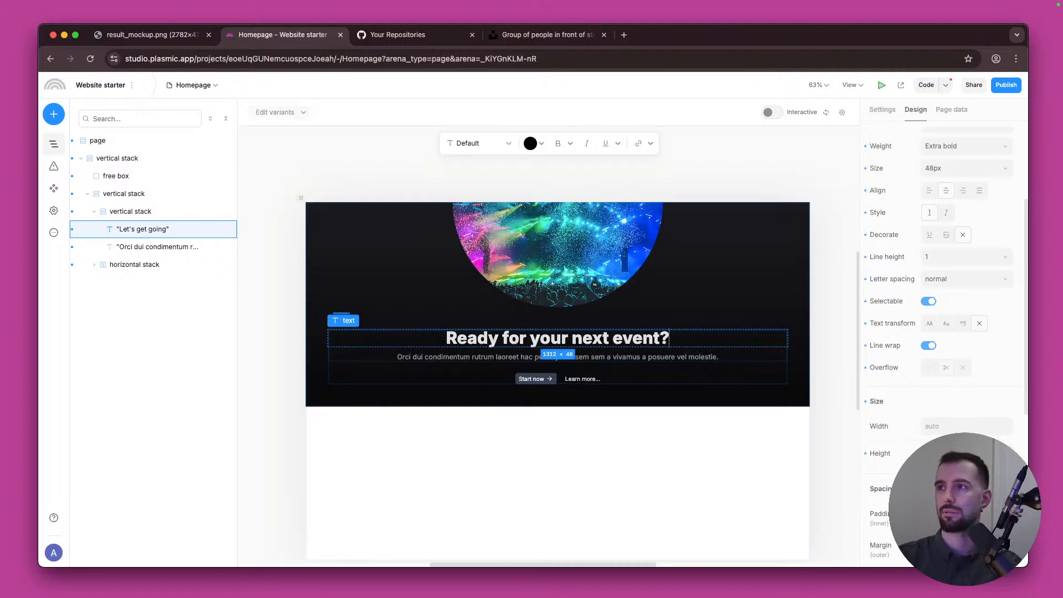
# Step: Replace the hero's placeholder subtitle with "Get started with us!"
pyautogui.doubleClick(596, 357)
pyautogui.write('Ge')
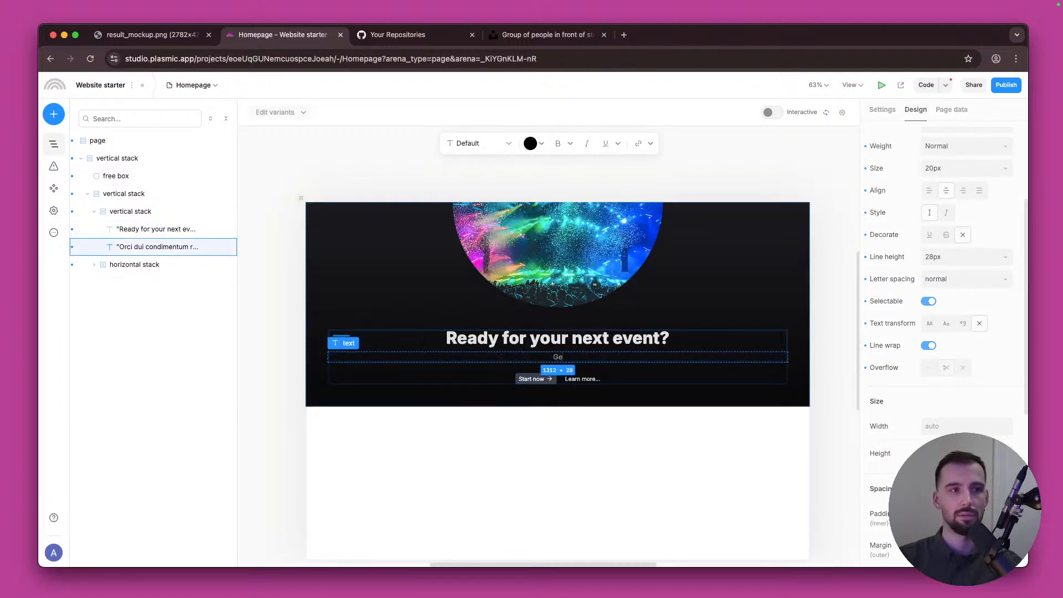
pyautogui.write('t started with s')
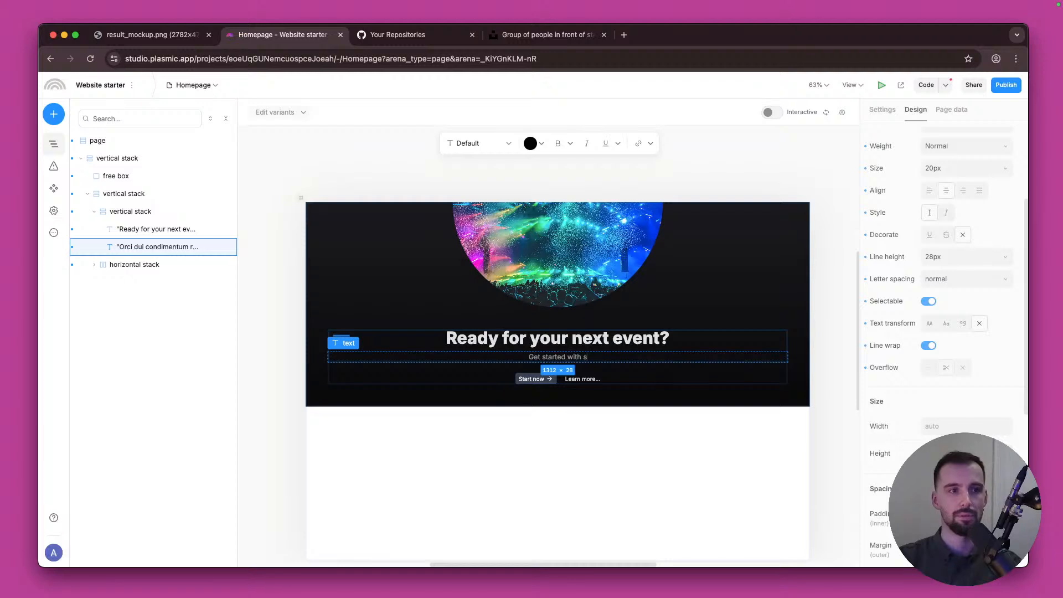
pyautogui.write('s!')
pyautogui.press('Escape')
# Step: Delete the "Learn more..." link beside the hero's Start now button and clear the selection
pyautogui.click(583, 379)
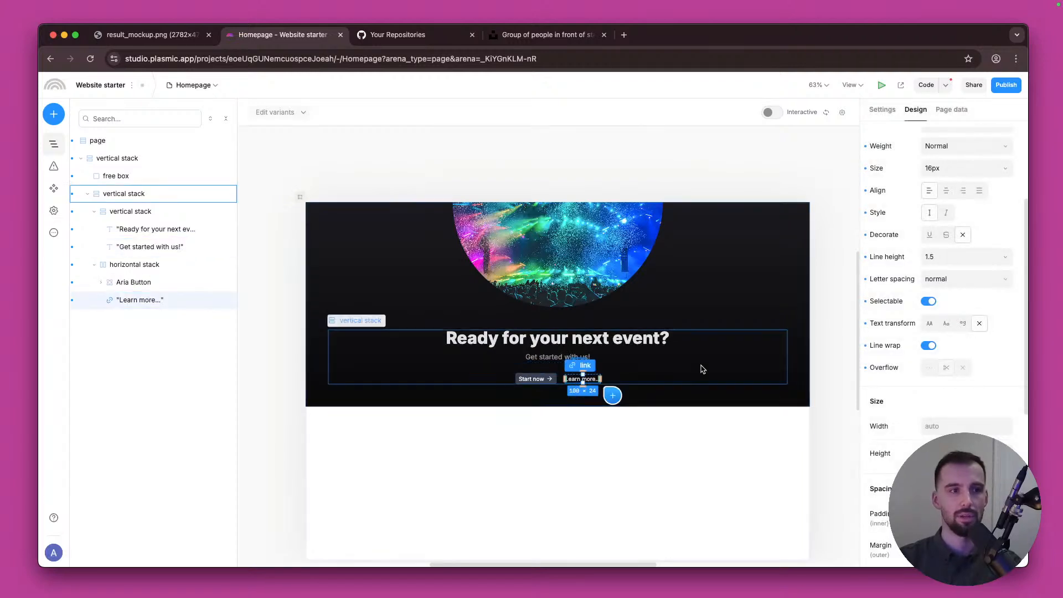
pyautogui.press('BackSpace')
pyautogui.click(686, 138)
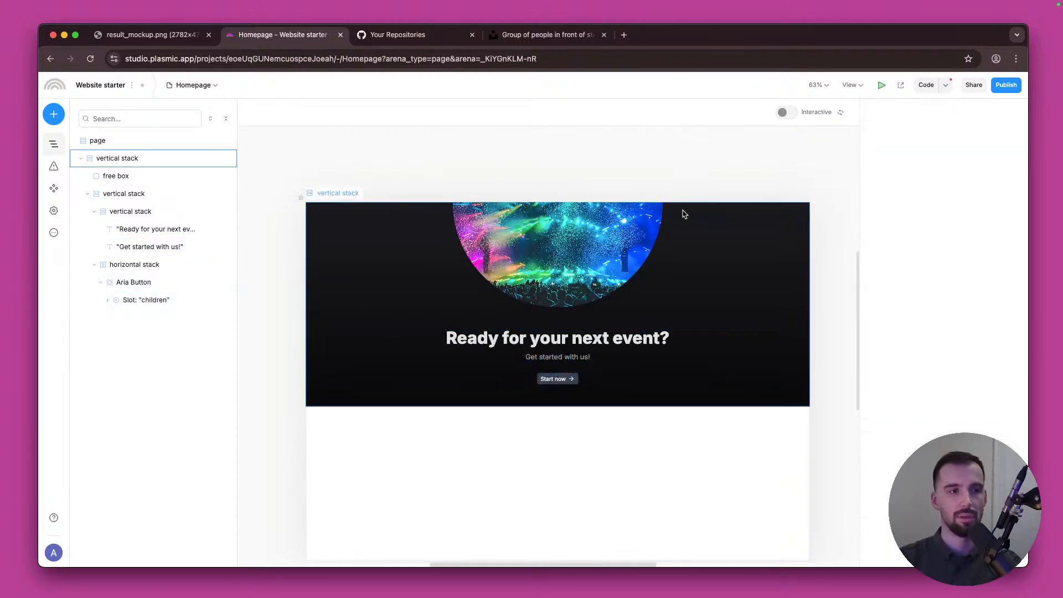
pyautogui.scroll(-3, 684, 213)
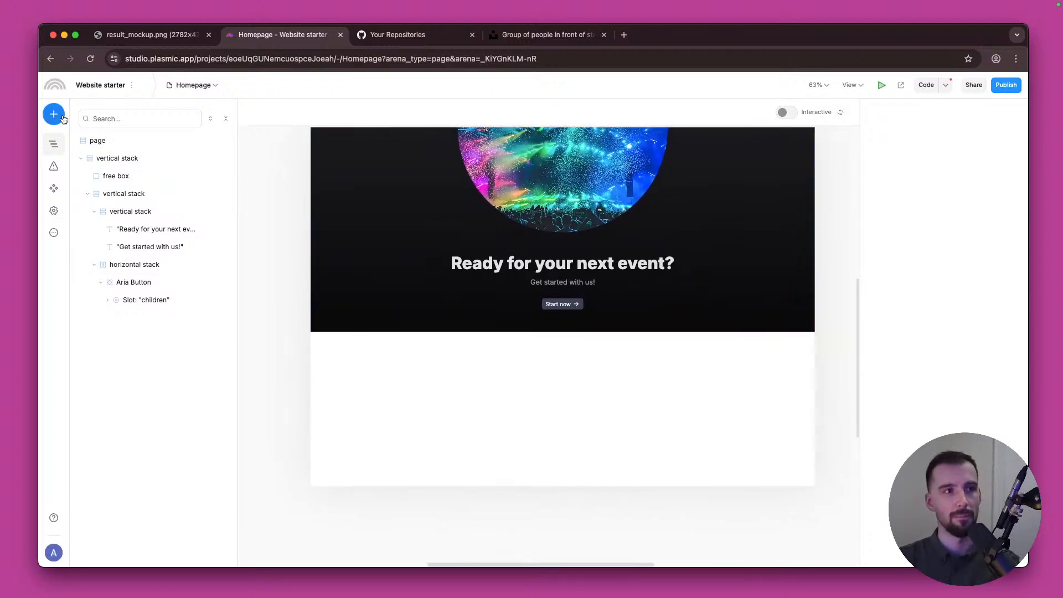
pyautogui.scroll(3, 419, 233)
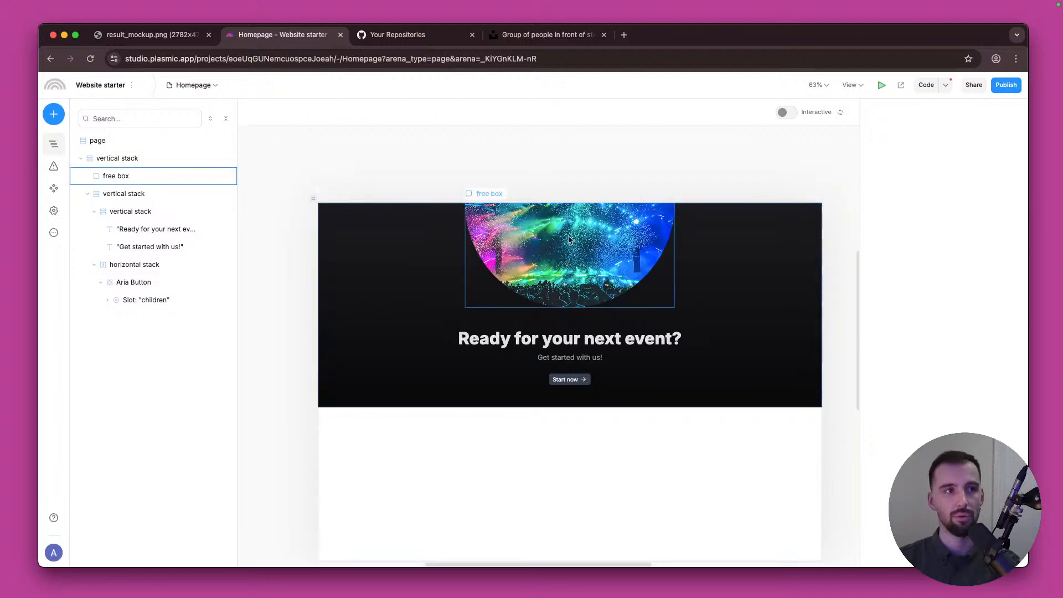
pyautogui.click(598, 240)
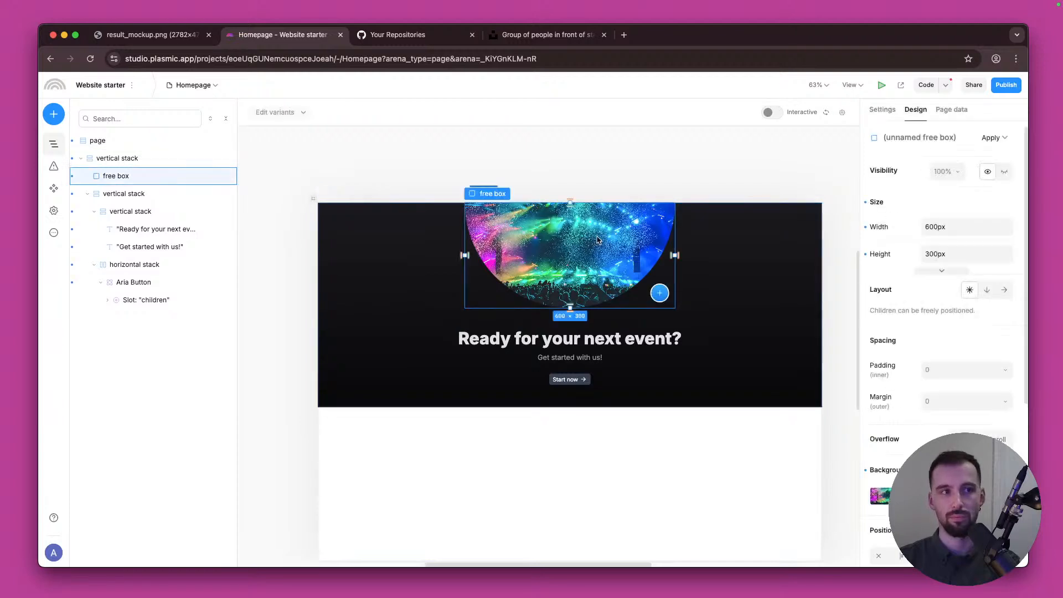
pyautogui.click(117, 158)
pyautogui.click(325, 145)
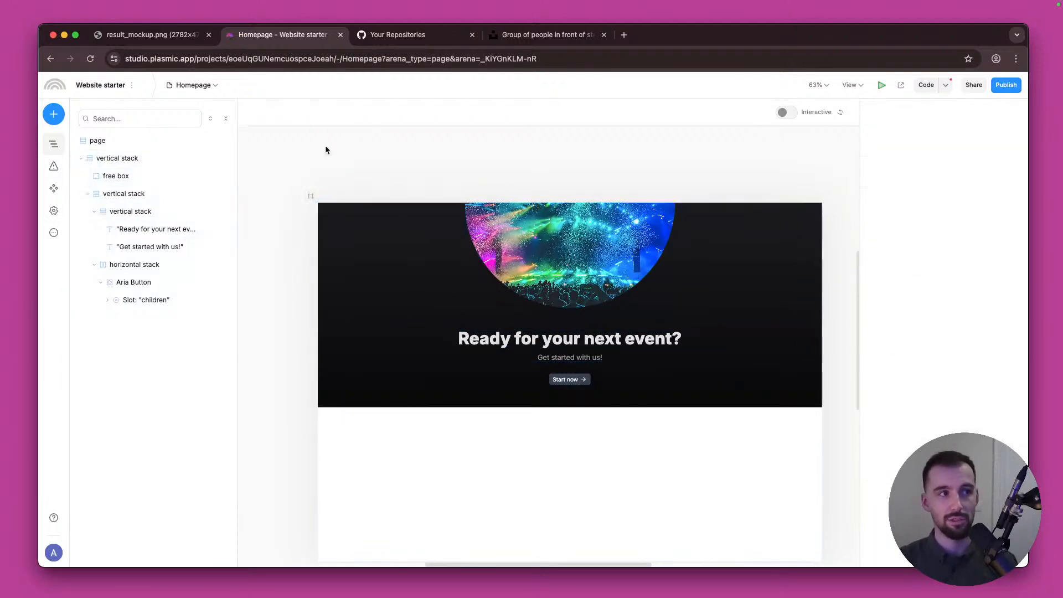
pyautogui.click(81, 159)
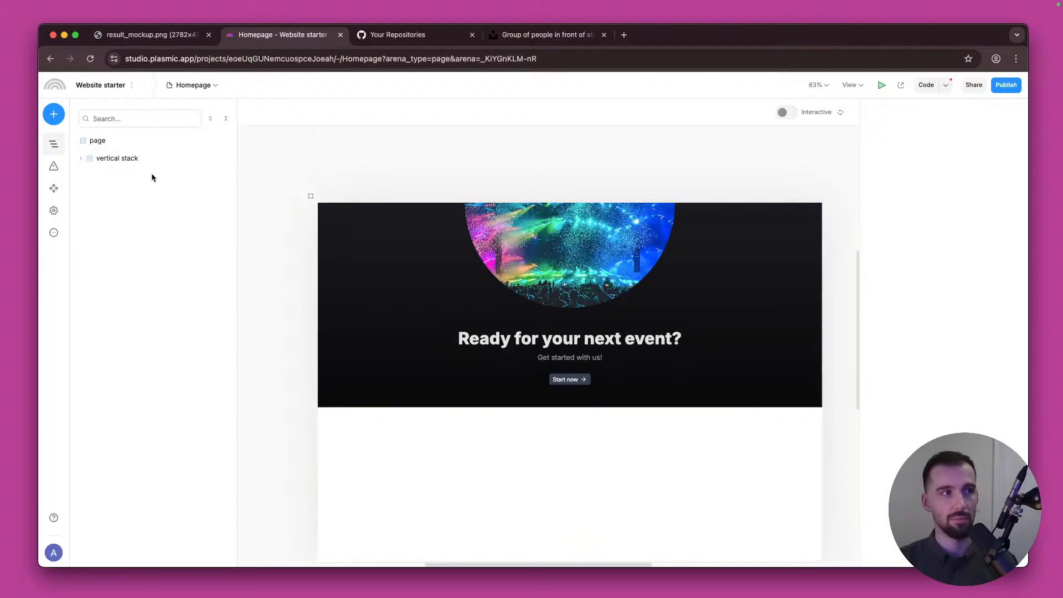
# Step: Rename the hero's outer vertical stack to "banner" and collapse it in the element tree
pyautogui.click(138, 166)
pyautogui.rightClick(125, 160)
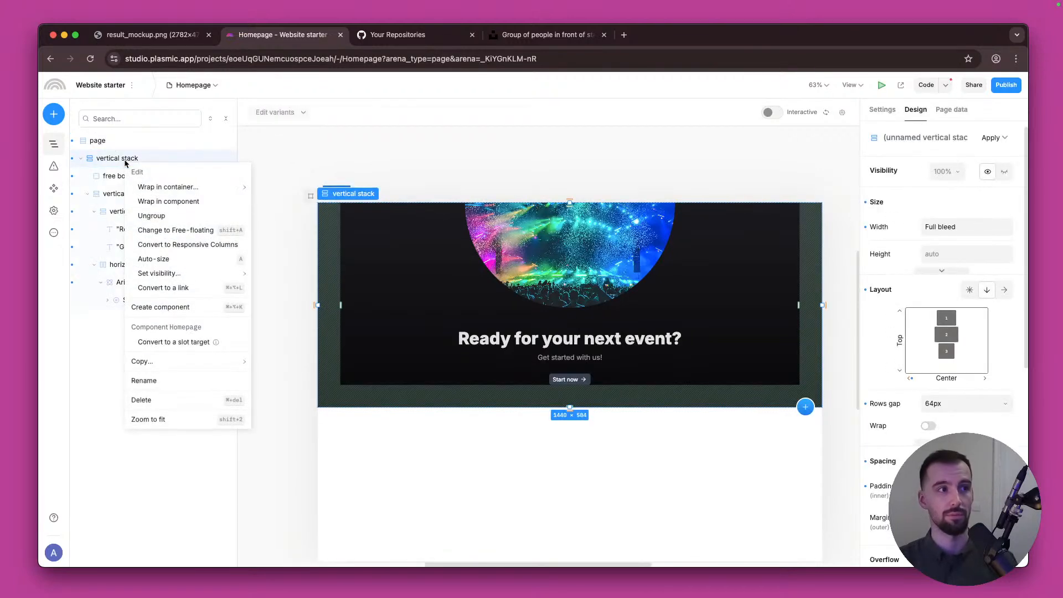
pyautogui.click(119, 160)
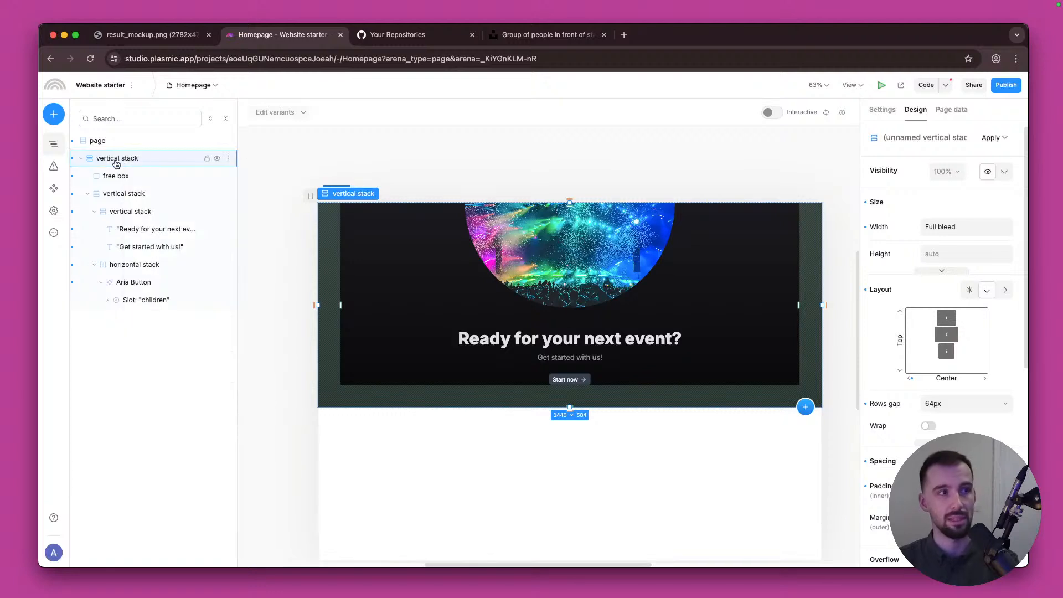
pyautogui.rightClick(129, 161)
pyautogui.click(115, 161)
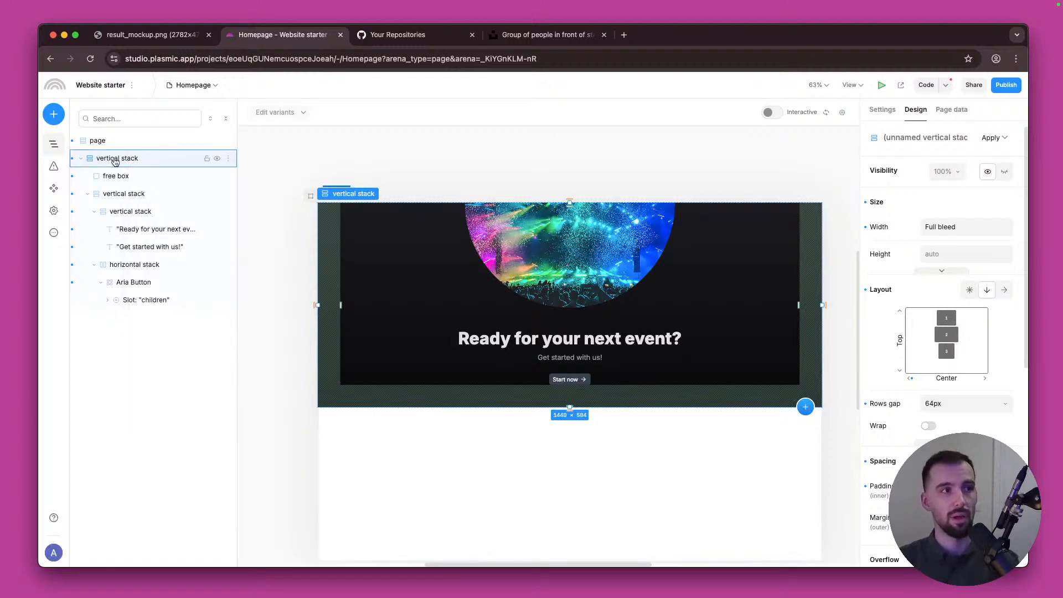
pyautogui.rightClick(115, 161)
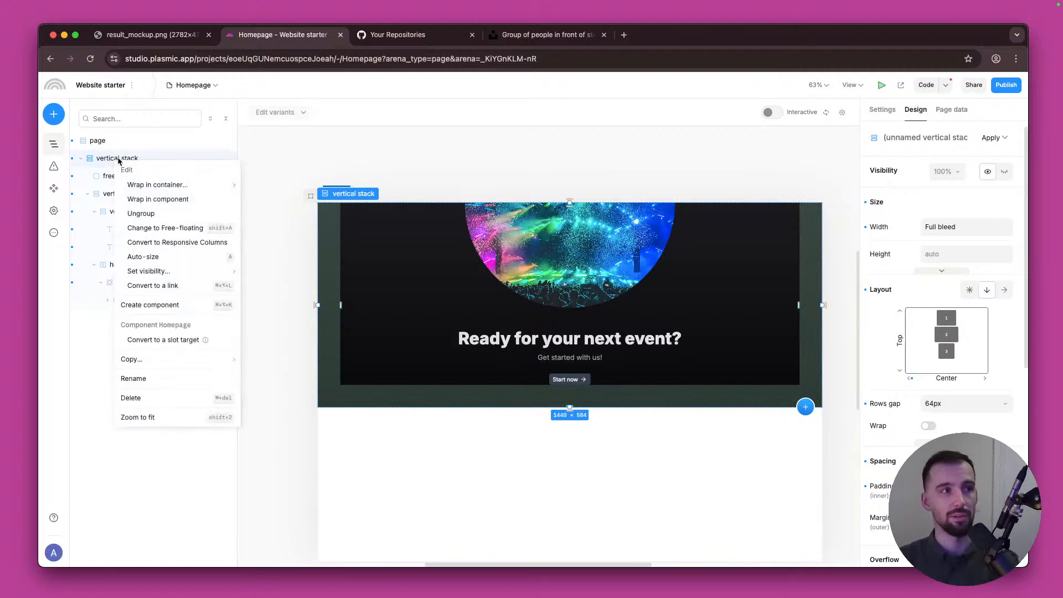
pyautogui.click(183, 381)
pyautogui.click(145, 163)
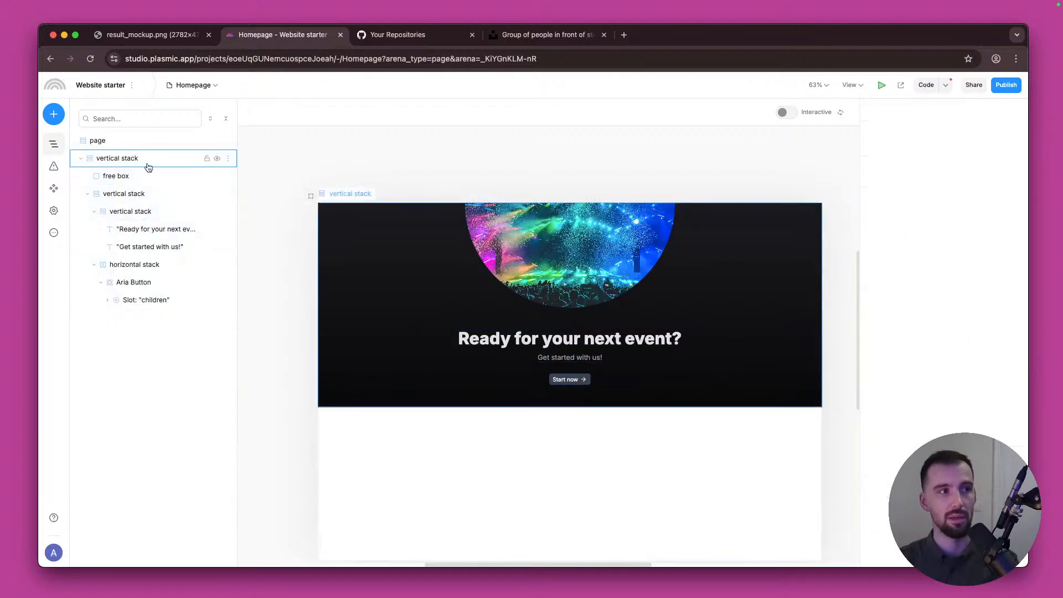
pyautogui.doubleClick(123, 158)
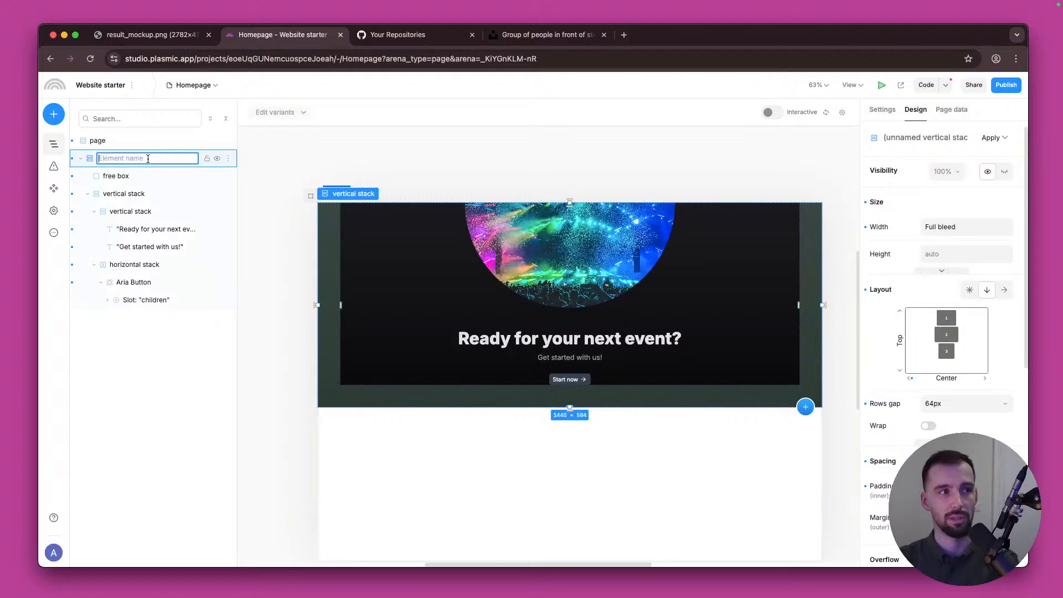
pyautogui.write('bann')
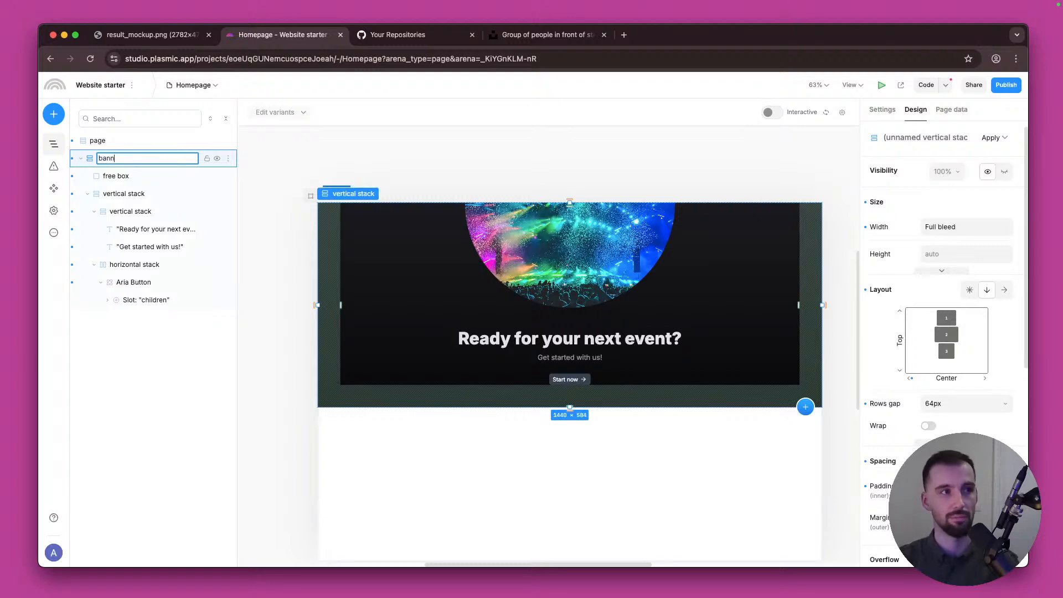
pyautogui.write('er')
pyautogui.press('Return')
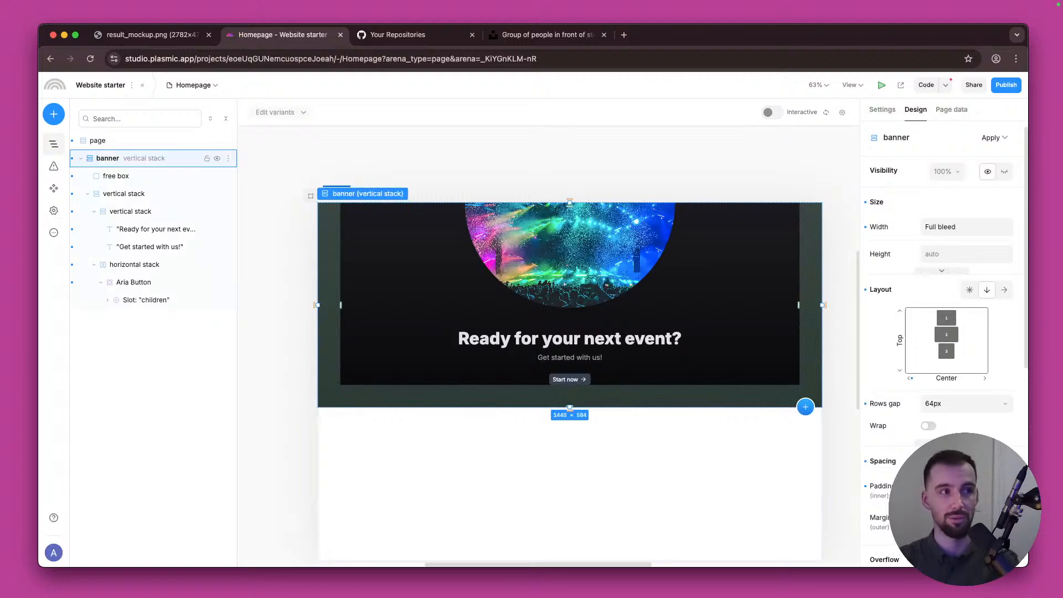
pyautogui.click(81, 159)
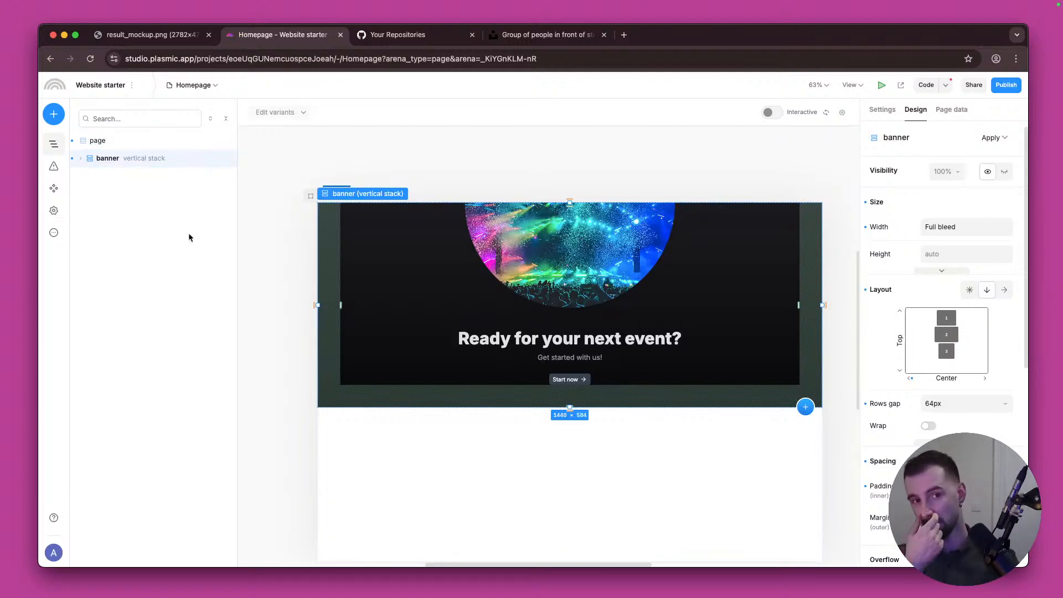
# Step: Insert a new vertical stack directly into the page, below the banner
pyautogui.click(95, 142)
pyautogui.click(54, 114)
pyautogui.write('vert')
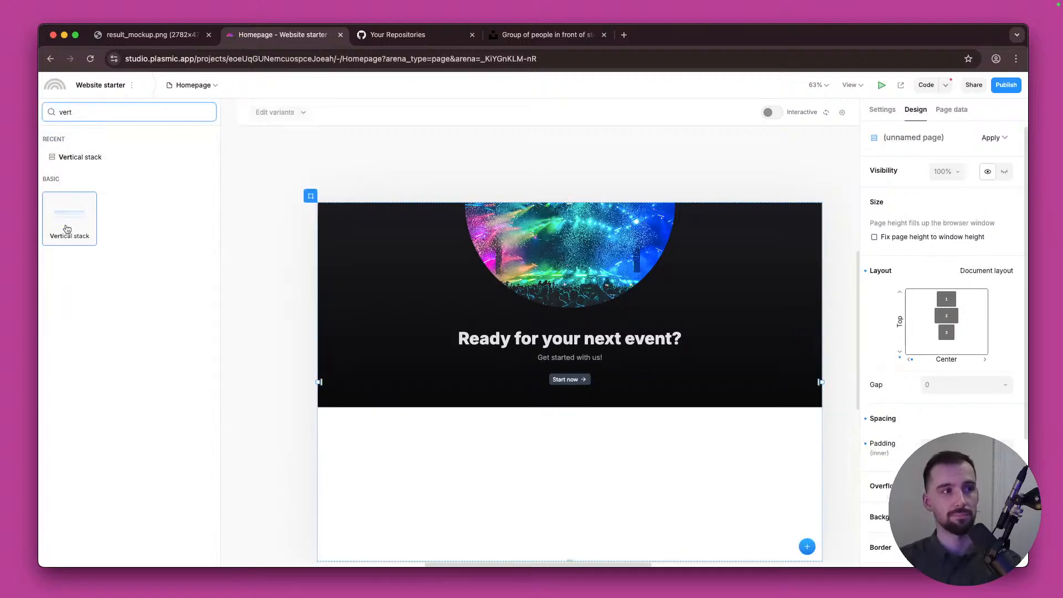
pyautogui.click(70, 217)
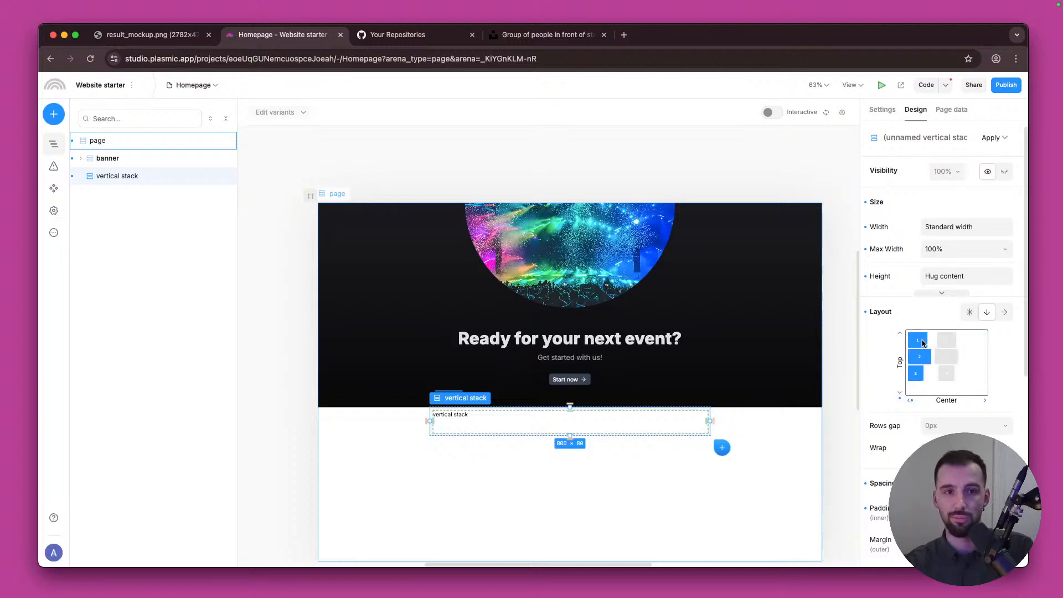
# Step: Try the horizontal layout on the new stack below the banner and return it to vertical
pyautogui.click(1011, 315)
pyautogui.click(990, 314)
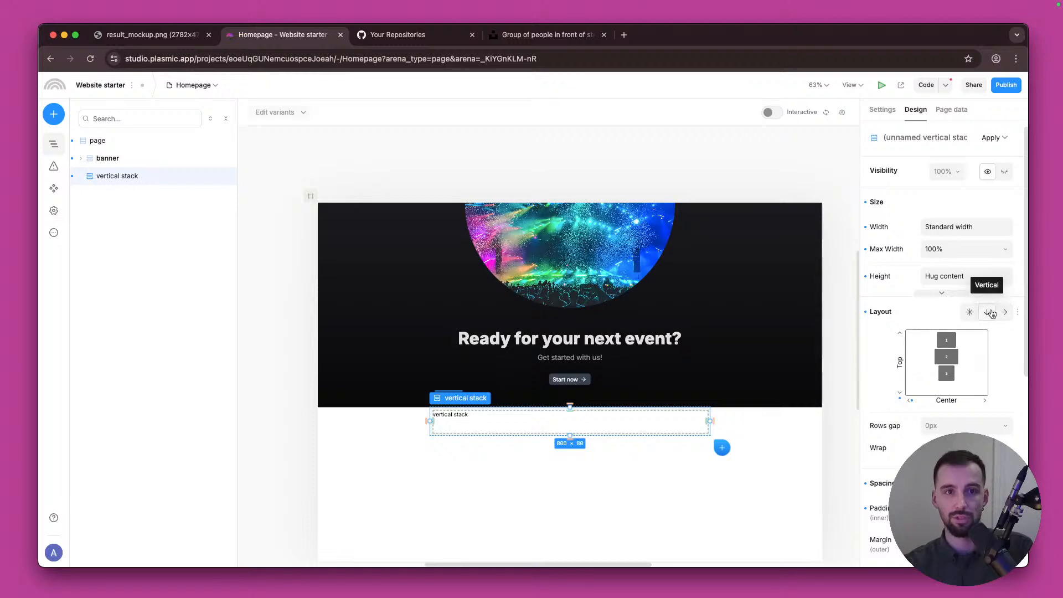
pyautogui.click(1005, 313)
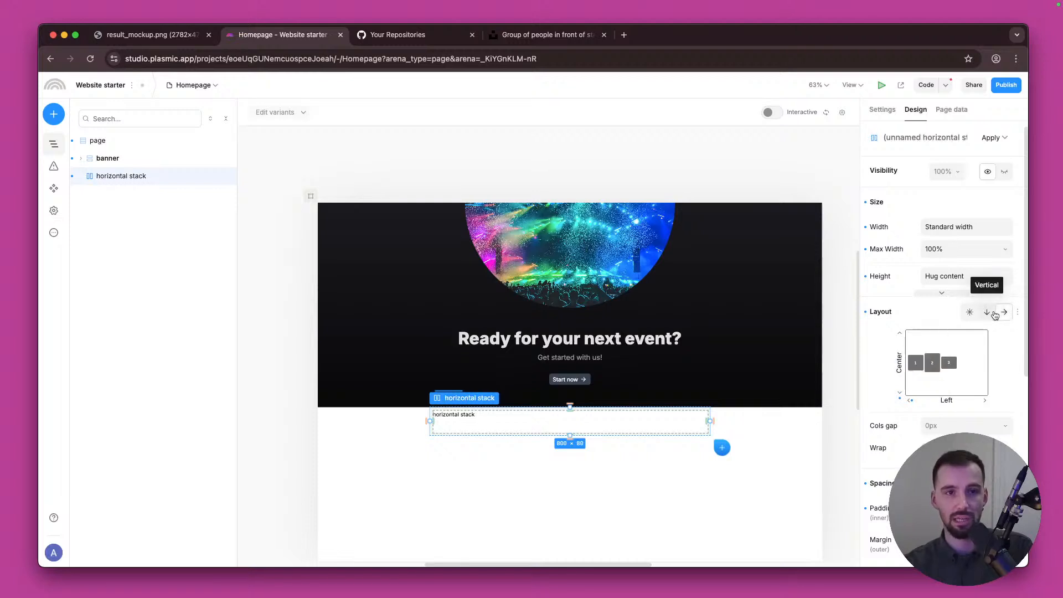
pyautogui.click(988, 313)
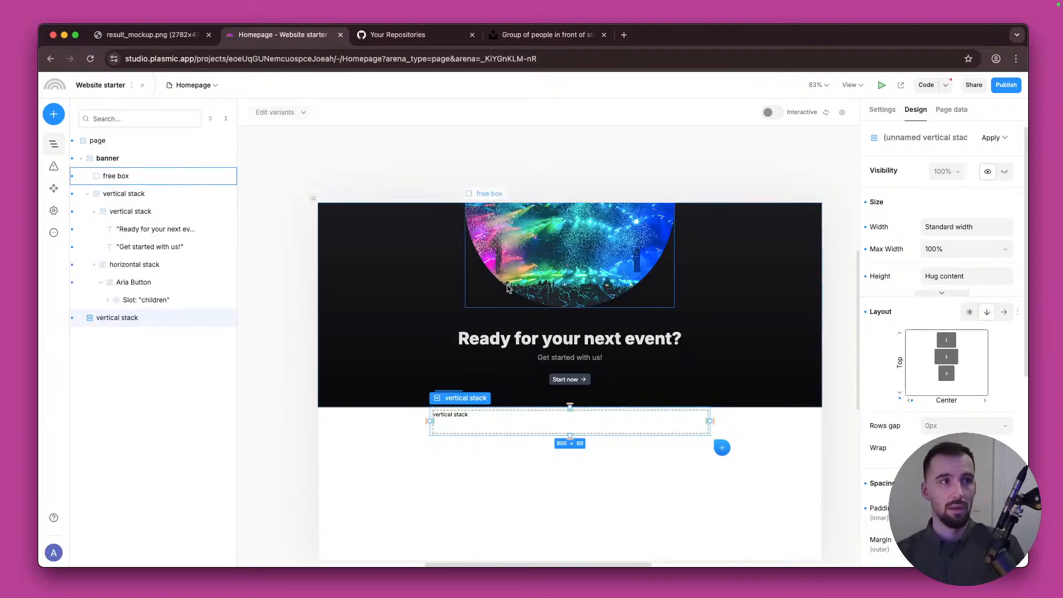
# Step: Check the sections below the hero in result_mockup.png, and insert a horizontal stack inside the page's new vertical stack in Plasmic
pyautogui.click(166, 35)
pyautogui.scroll(-5, 459, 426)
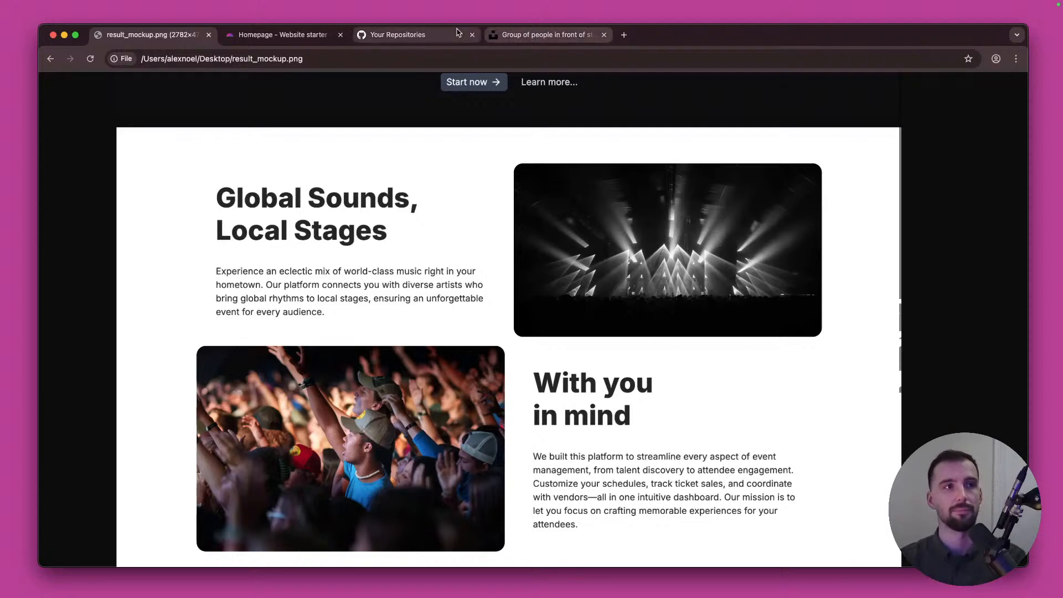
pyautogui.click(281, 35)
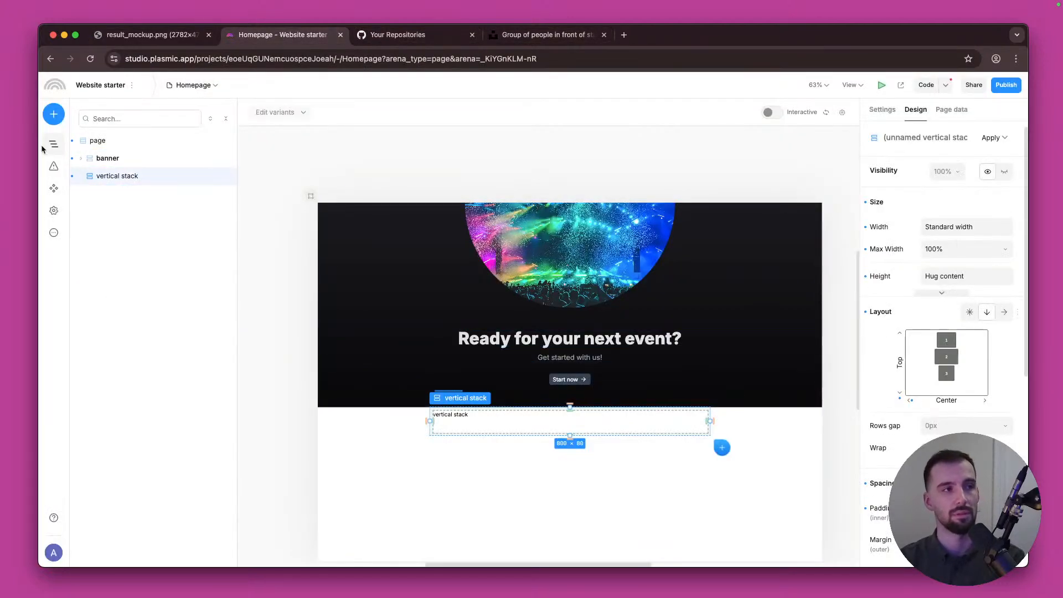
pyautogui.click(55, 115)
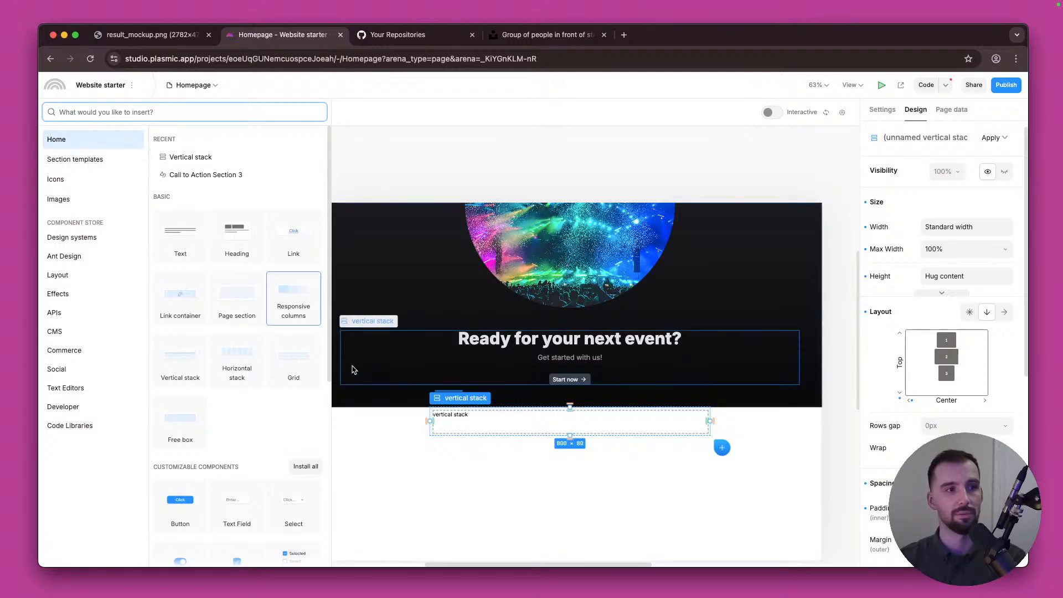
pyautogui.write('hor')
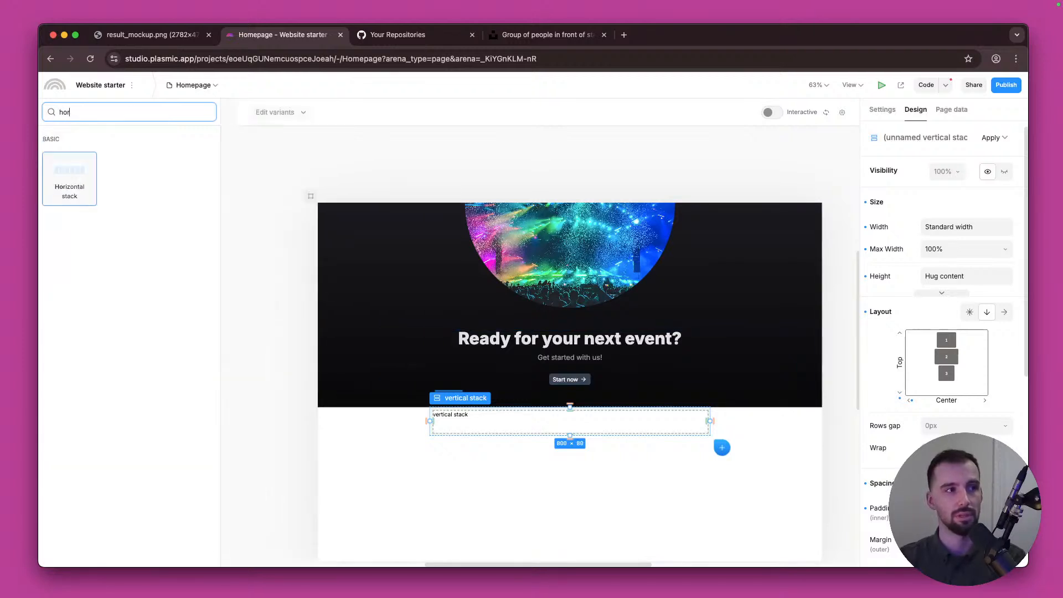
pyautogui.press('Return')
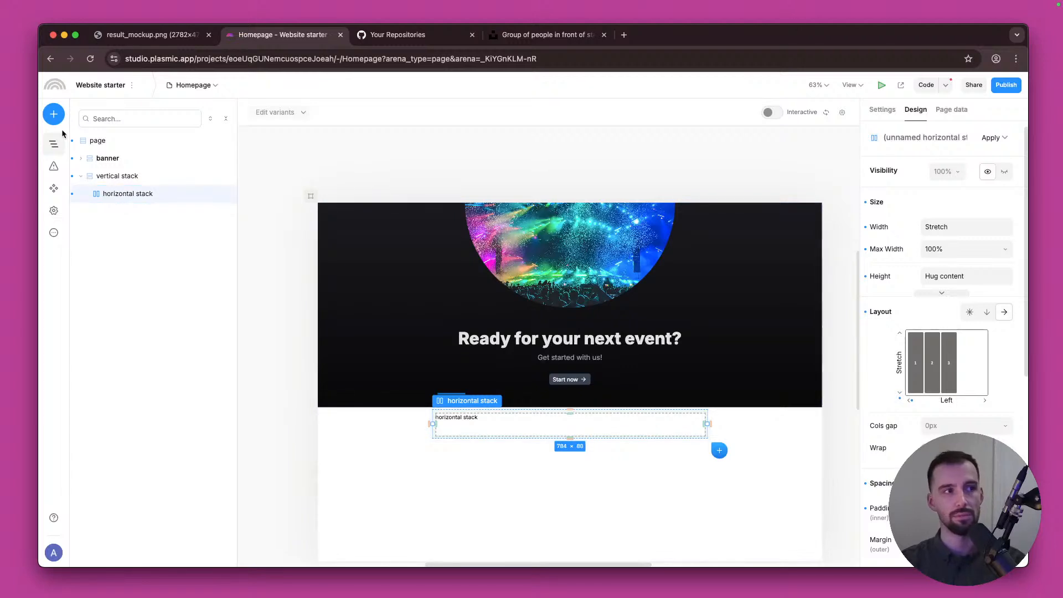
# Step: Insert a vertical stack inside the new horizontal stack
pyautogui.click(54, 115)
pyautogui.write('vert')
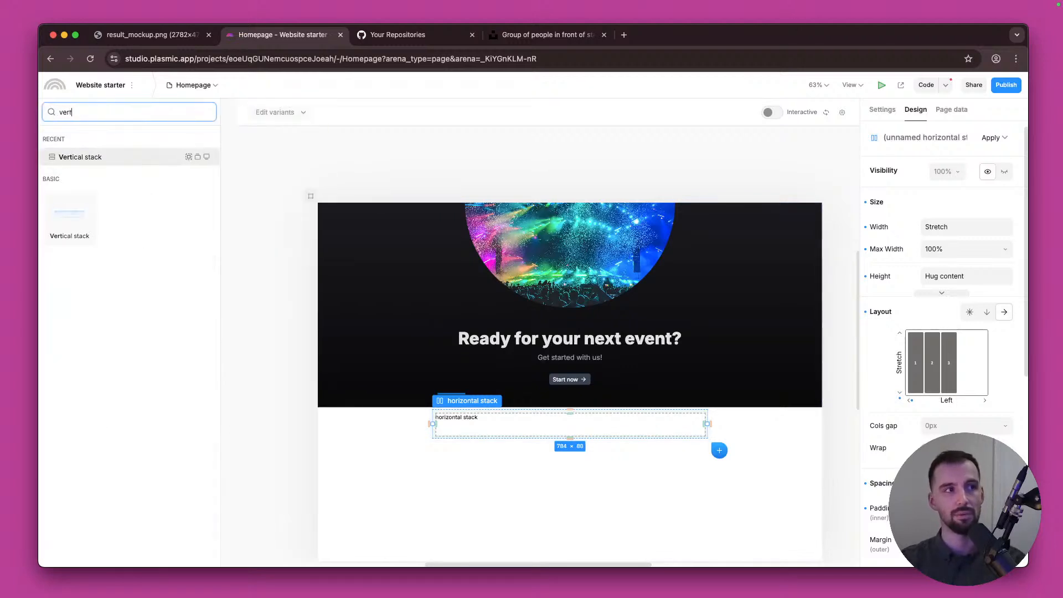
pyautogui.press('Return')
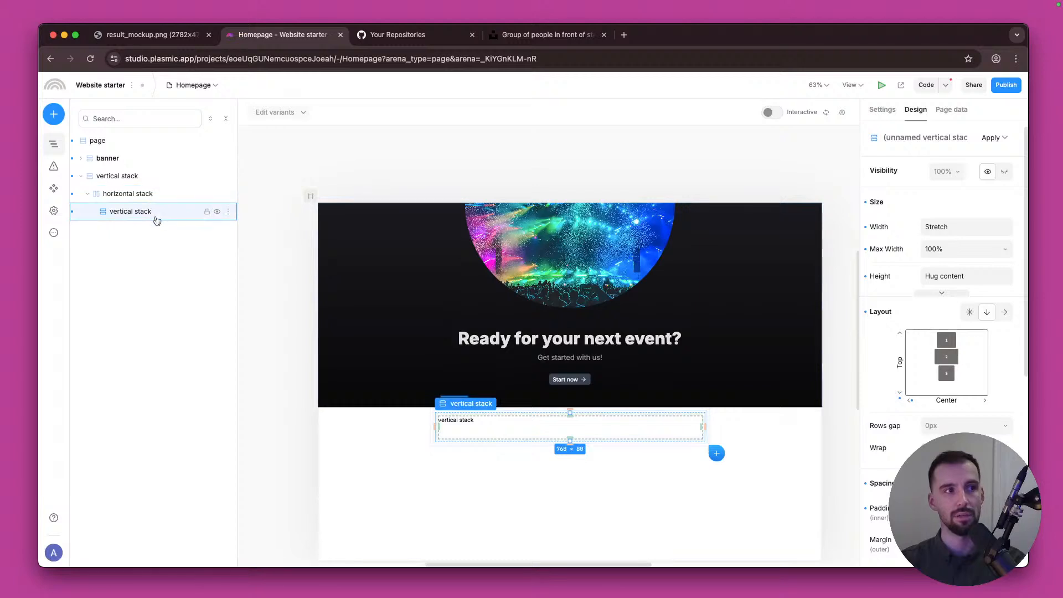
# Step: Add a Heading element inside the innermost vertical stack
pyautogui.click(54, 115)
pyautogui.write('h1')
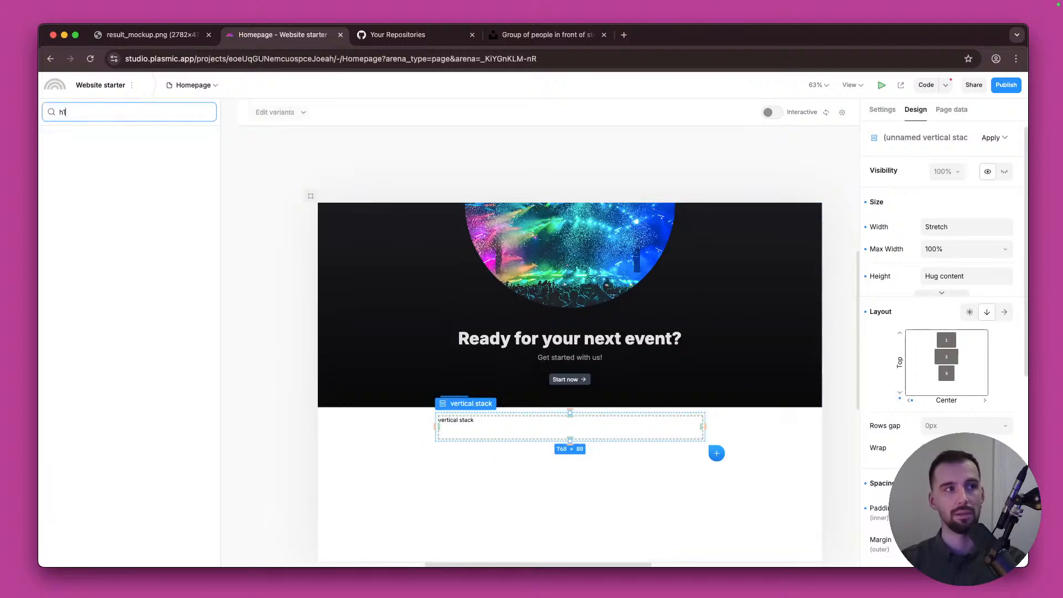
pyautogui.press('BackSpace')
pyautogui.press('BackSpace')
pyautogui.write('heading')
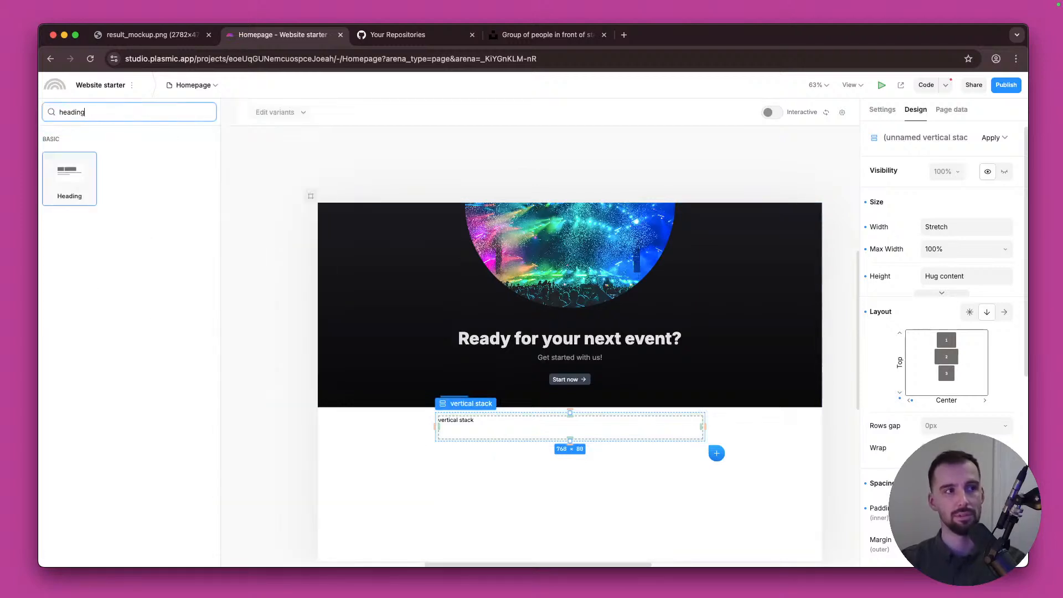
pyautogui.press('Return')
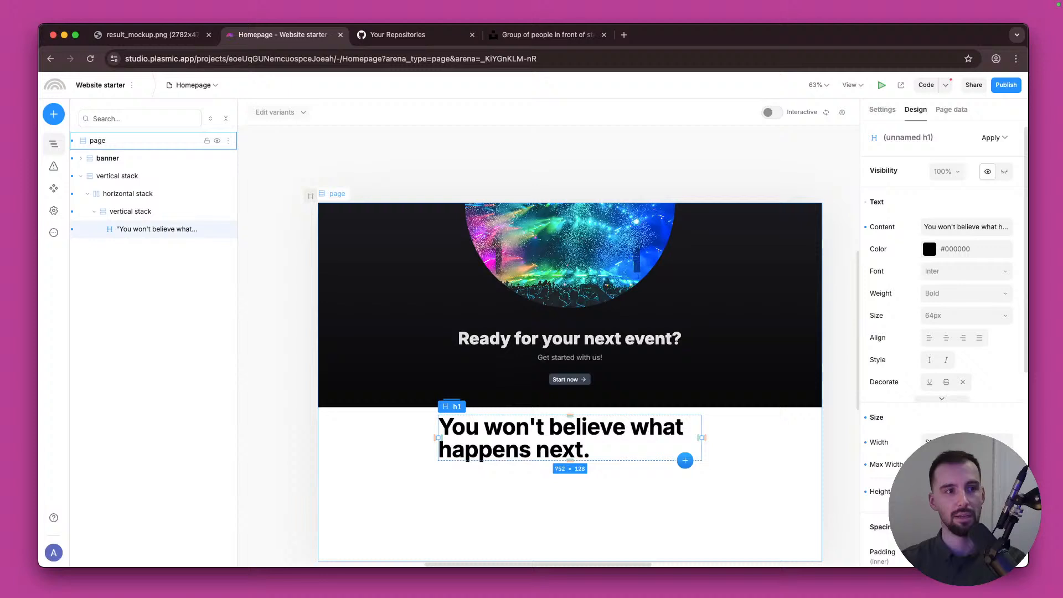
# Step: Replace the new heading's placeholder text with "Global sounds," on one line and "Local Stages" on the line below
pyautogui.doubleClick(477, 427)
pyautogui.write('G;pba;')
pyautogui.press('BackSpace')
pyautogui.press('BackSpace')
pyautogui.press('BackSpace')
pyautogui.press('BackSpace')
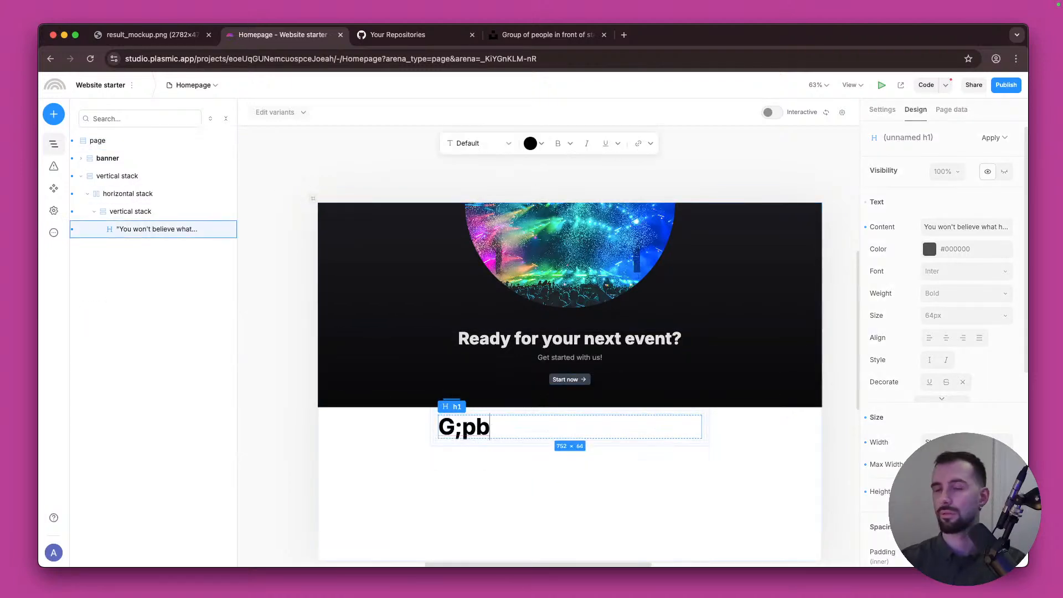
pyautogui.write('lo')
pyautogui.press('BackSpace')
pyautogui.press('BackSpace')
pyautogui.press('BackSpace')
pyautogui.write('loba')
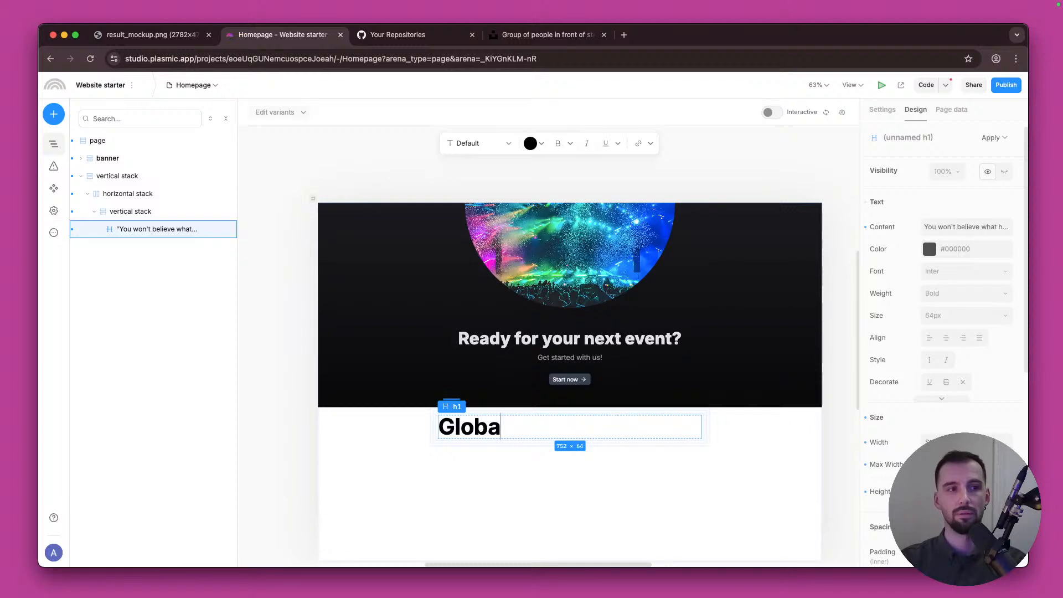
pyautogui.write('l sounds,')
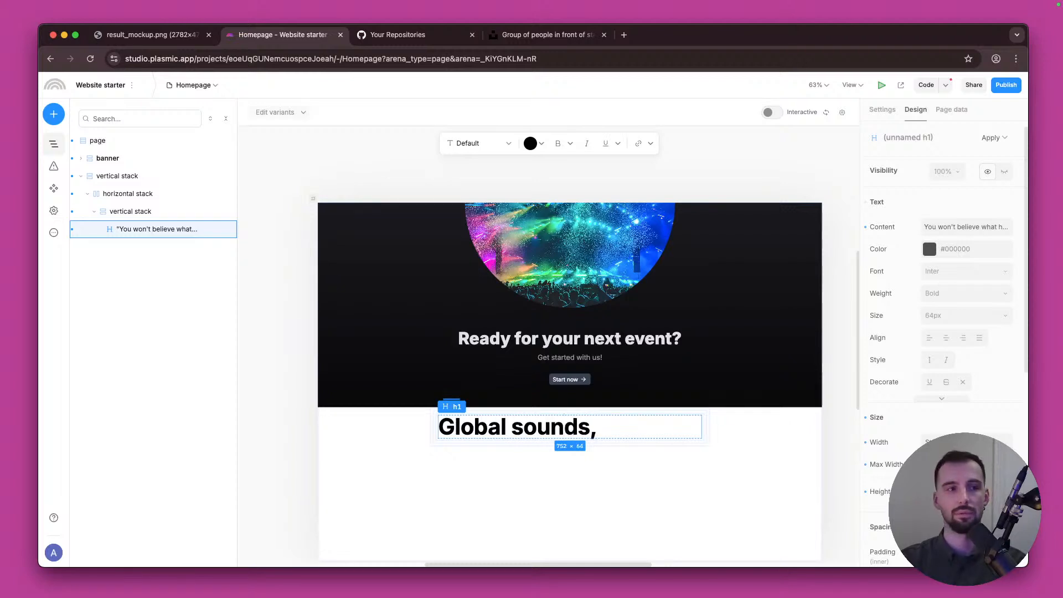
pyautogui.press('Return')
pyautogui.write('Local ')
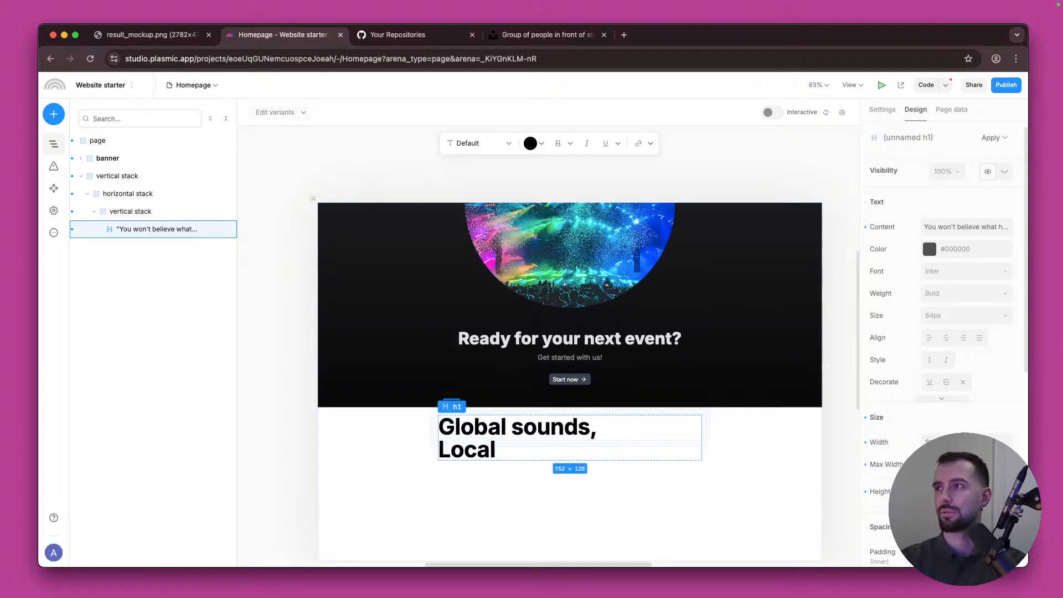
pyautogui.write('Stages')
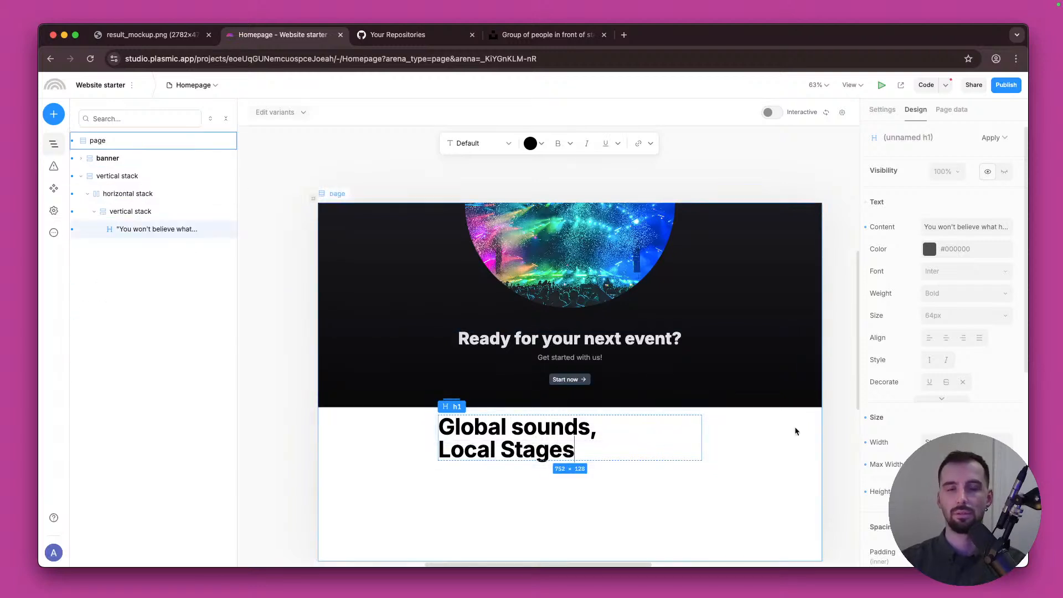
pyautogui.press('super+Tab')
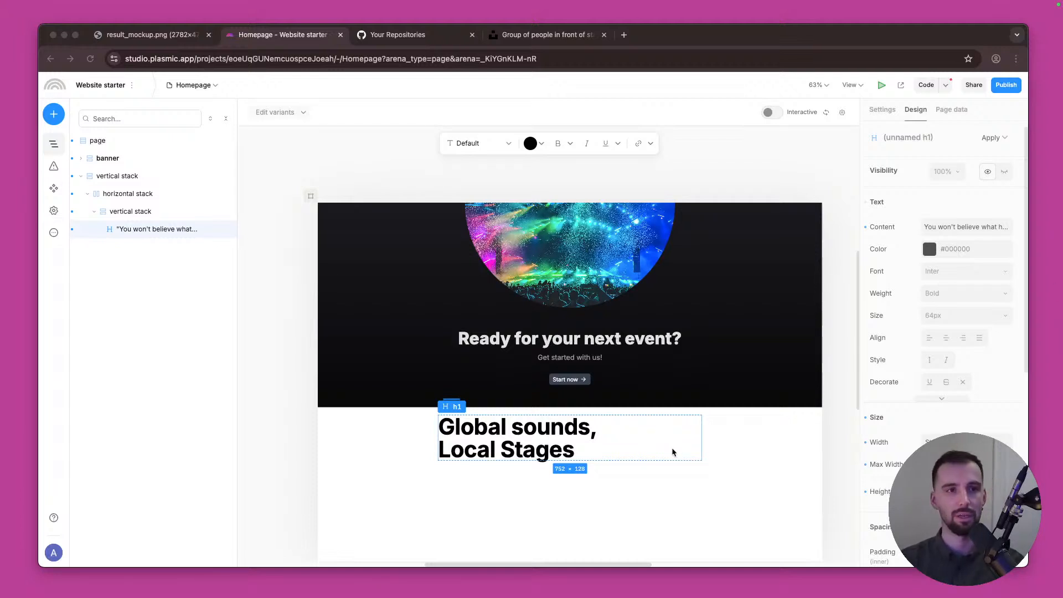
pyautogui.click(946, 266)
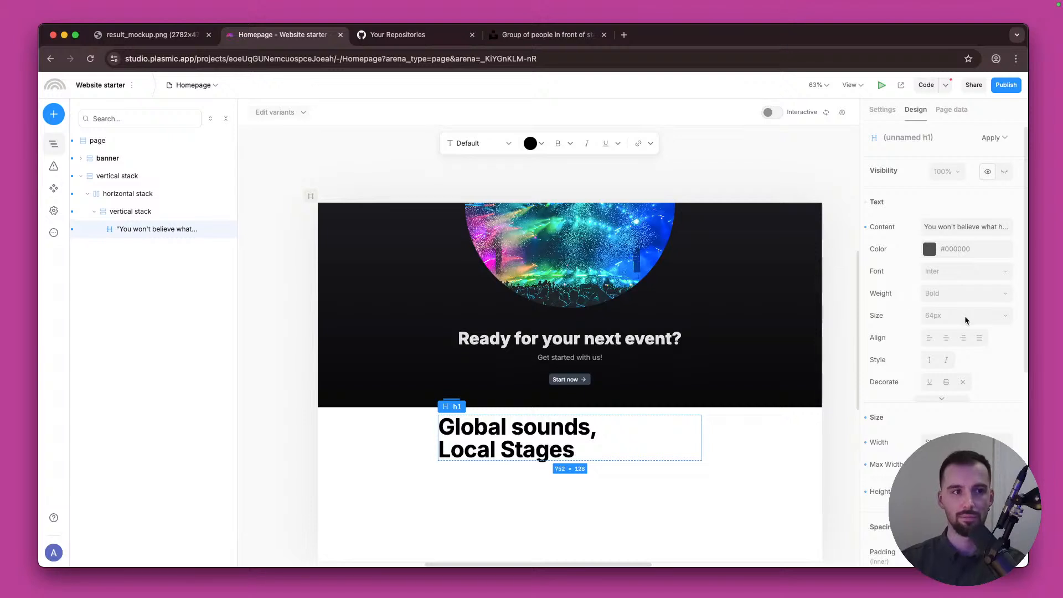
# Step: Set the "Global sounds, Local Stages" heading's font size to 48px and its weight to Extra bold
pyautogui.click(527, 486)
pyautogui.click(516, 445)
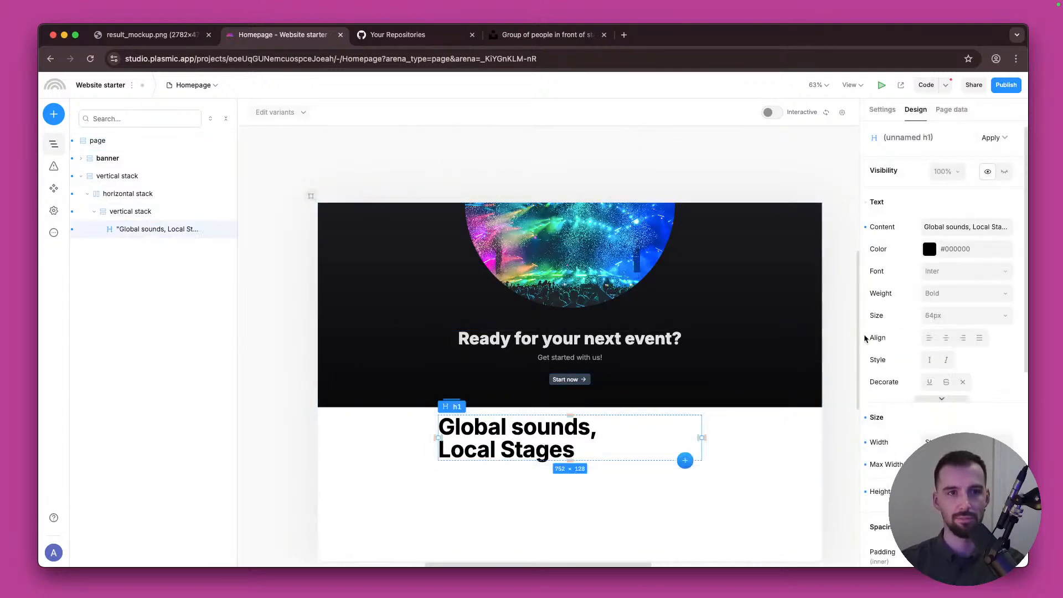
pyautogui.click(936, 316)
pyautogui.write('49')
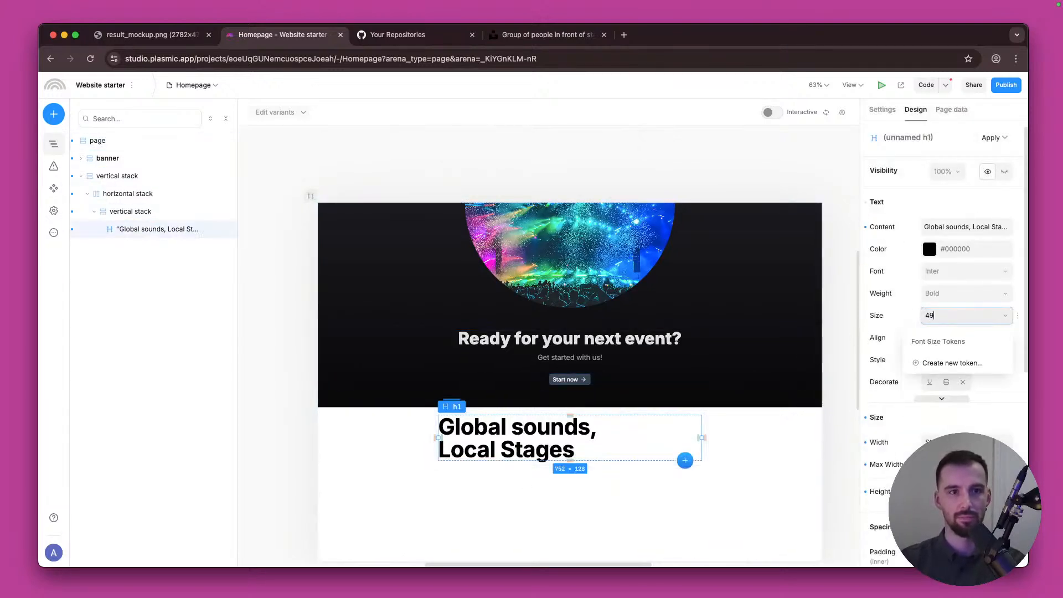
pyautogui.write('px')
pyautogui.press('Return')
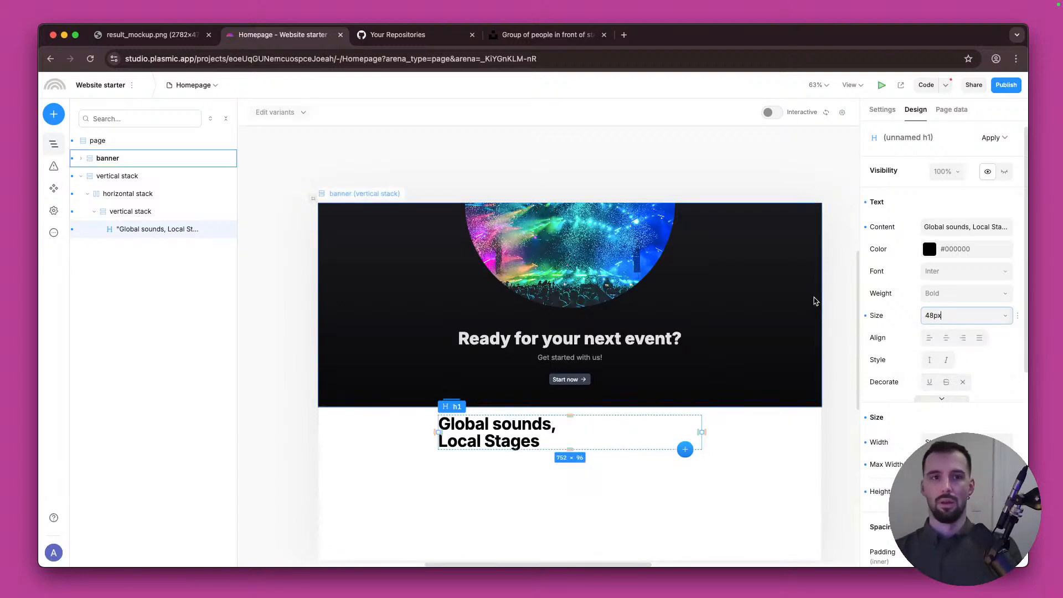
pyautogui.click(953, 293)
pyautogui.click(942, 435)
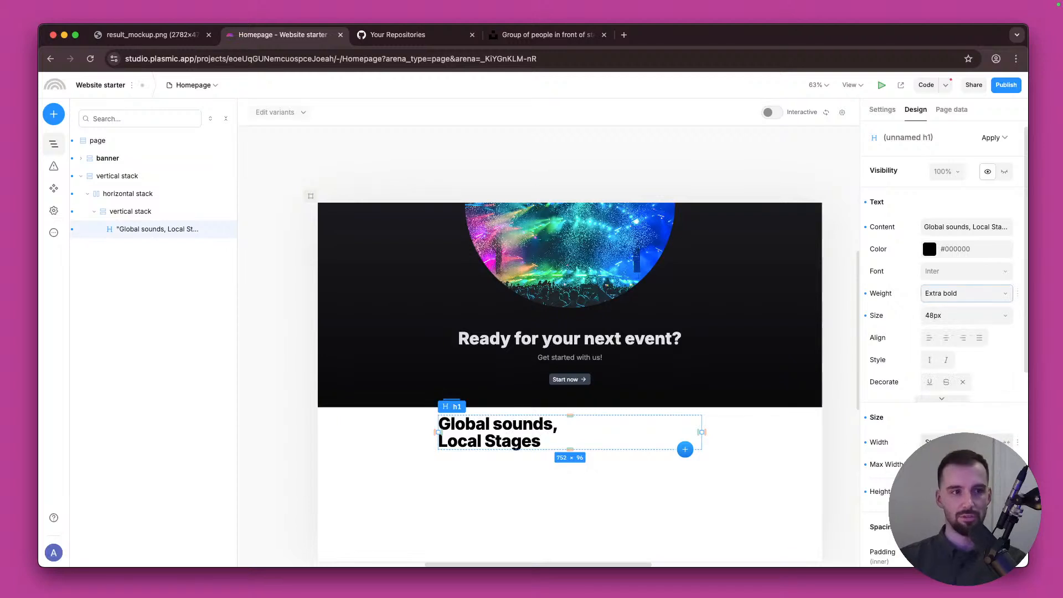
pyautogui.click(708, 496)
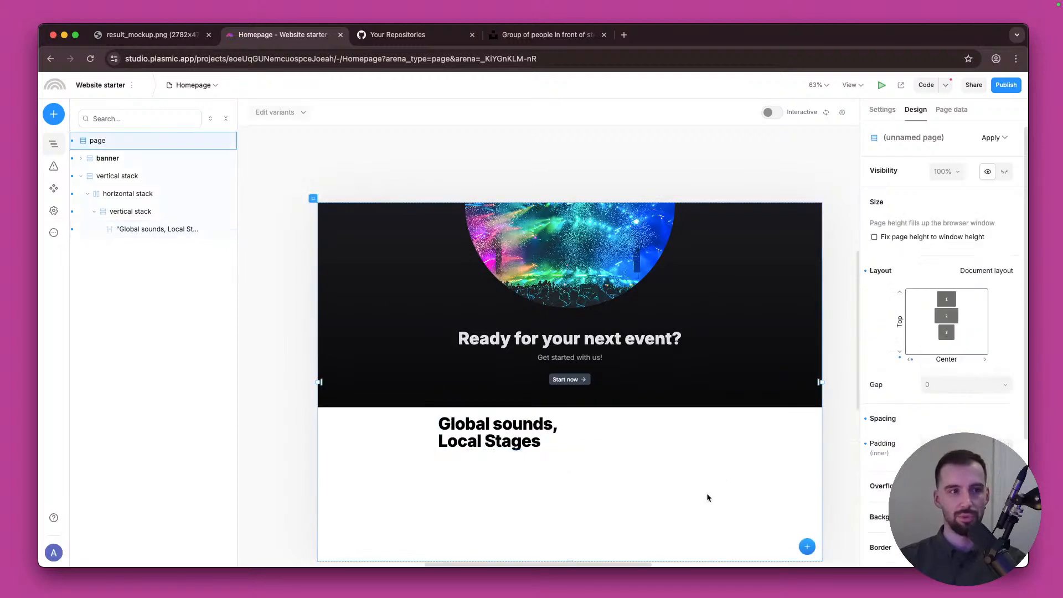
# Step: Insert a text element directly below the "Global sounds, Local Stages" heading, inside the same vertical stack
pyautogui.click(539, 435)
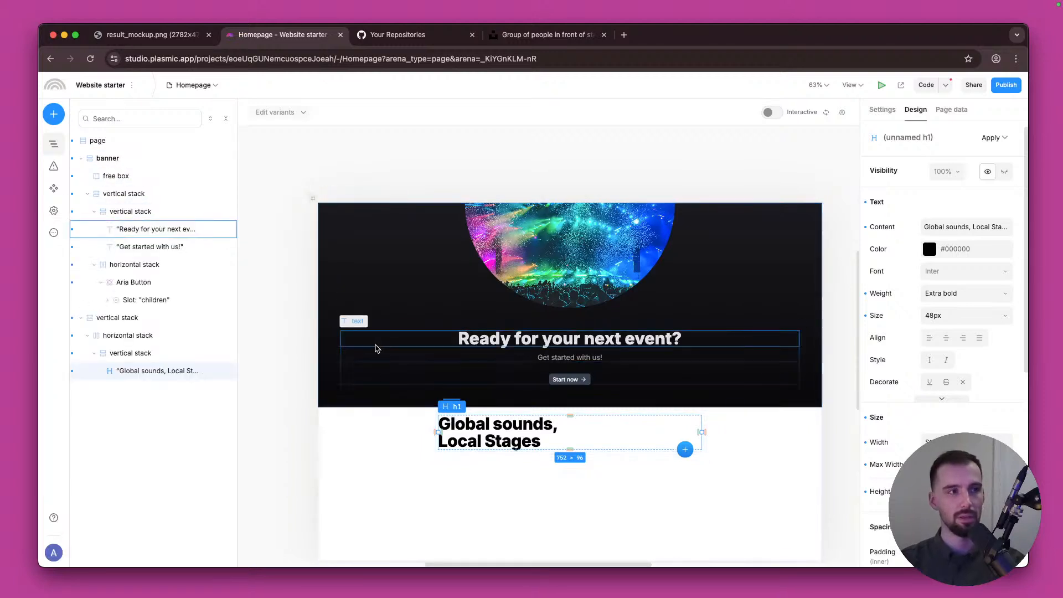
pyautogui.press('p')
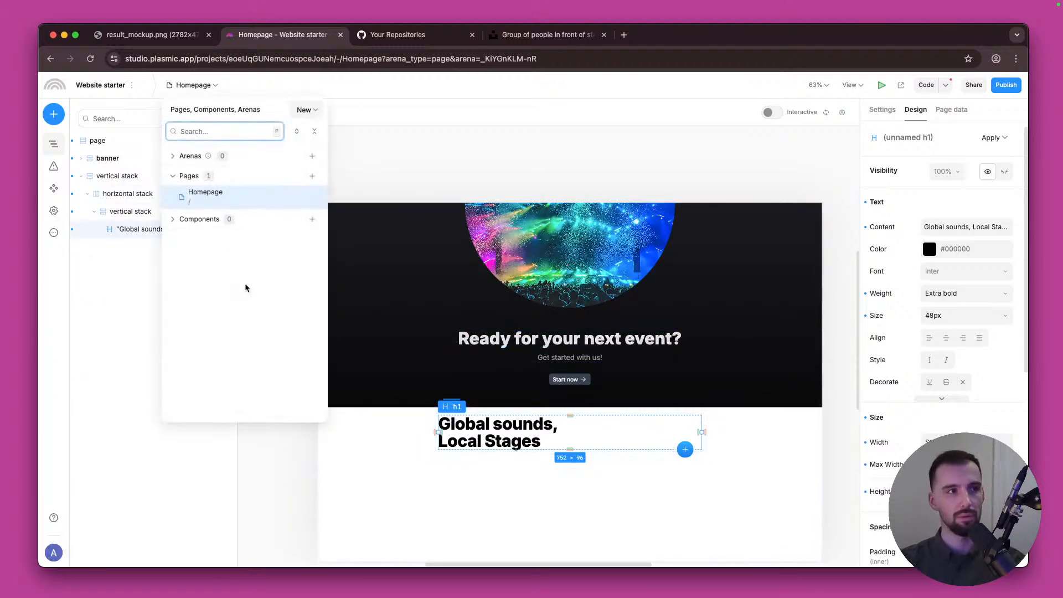
pyautogui.click(158, 230)
pyautogui.press('t')
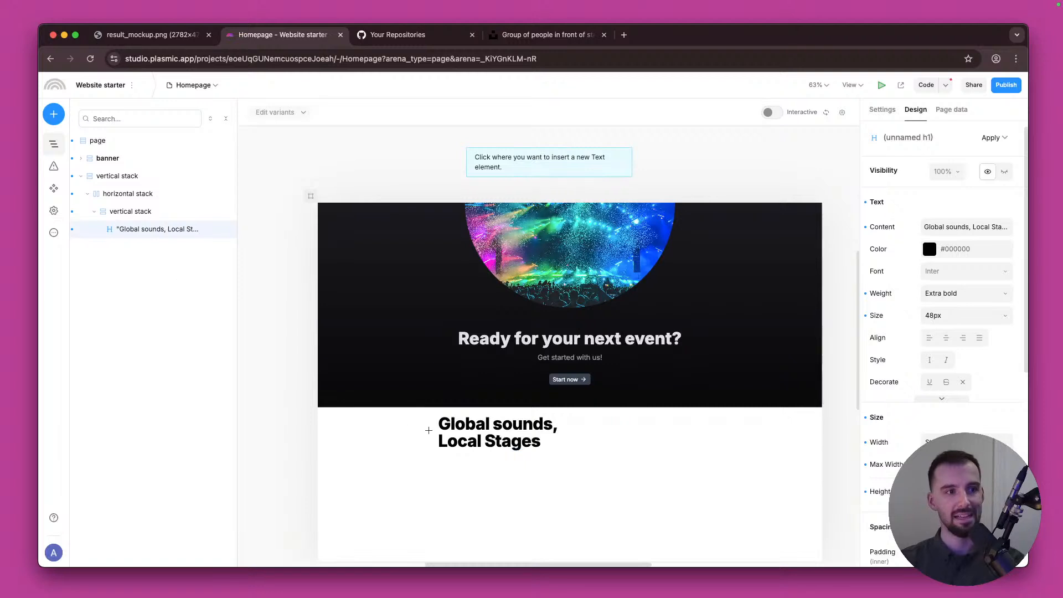
pyautogui.click(476, 447)
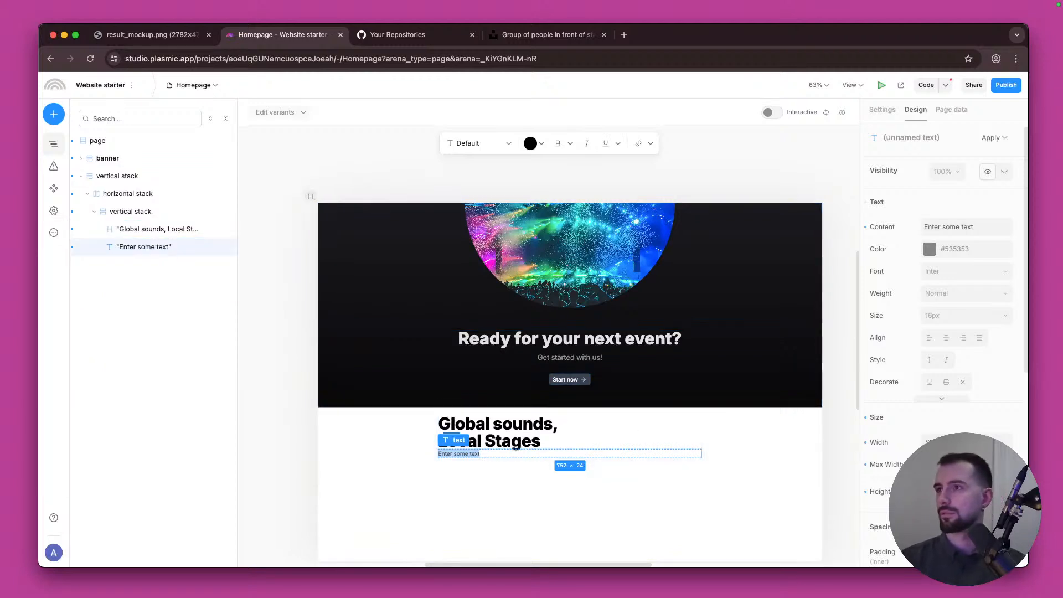
# Step: Replace the new text's placeholder with the paragraph from "Experience an eclectic mix of world-class music" through "ensuring an unforgettable event for every audience."
pyautogui.press('super+Tab')
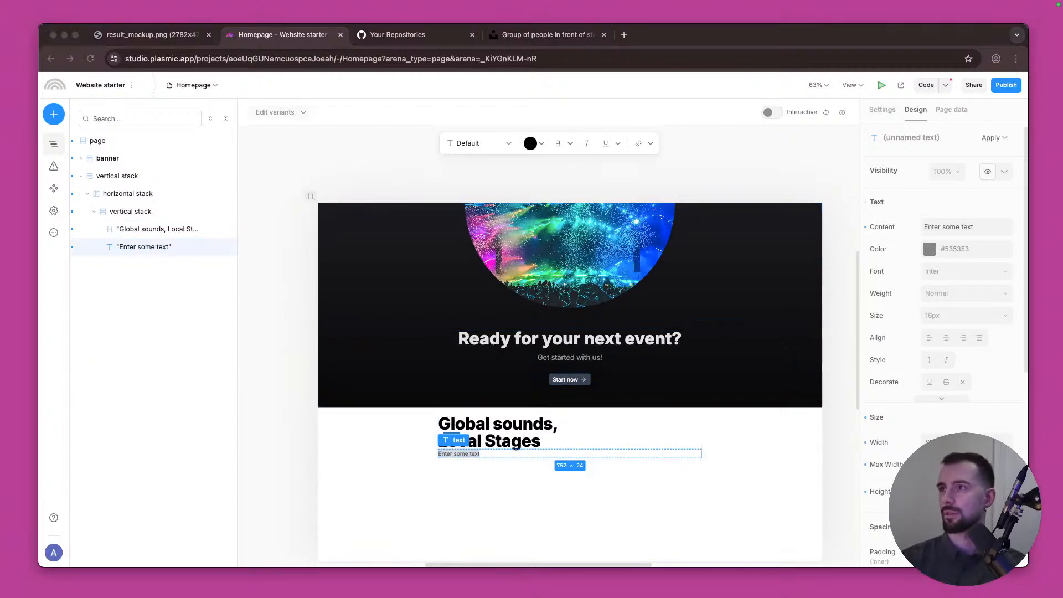
pyautogui.click(465, 507)
pyautogui.write('Experience an eclectic mix of world-class music right in your hometown. Our platform connects you with diverse artists who bring global rhythms to local stages, ensuring an unforgettable event for every audience.')
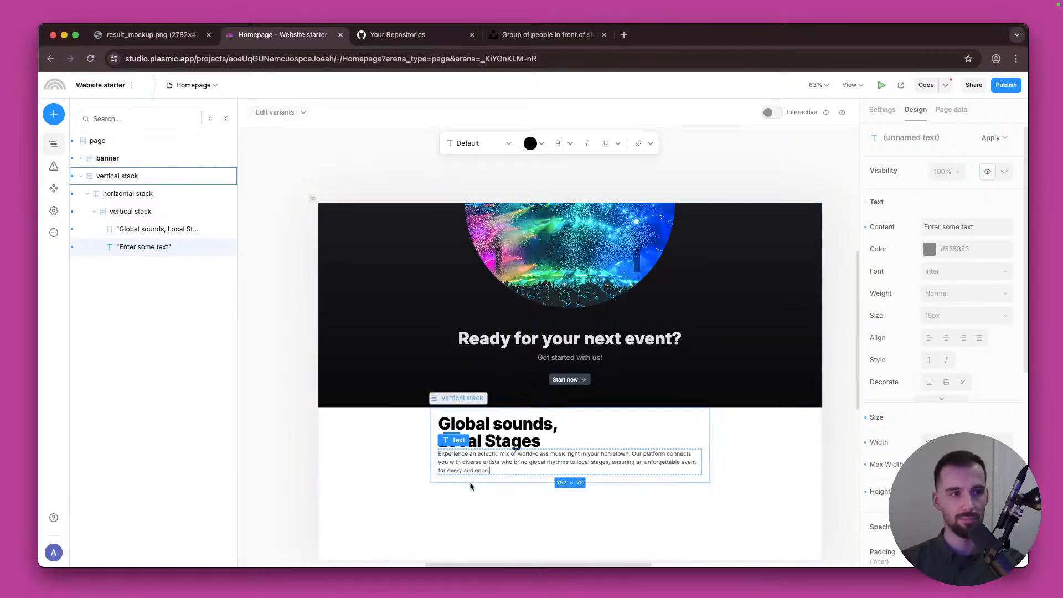
pyautogui.click(470, 481)
# Step: Set the max width of the vertical stack holding the heading and paragraph to 50%
pyautogui.scroll(5, 566, 451)
pyautogui.scroll(-4, 556, 430)
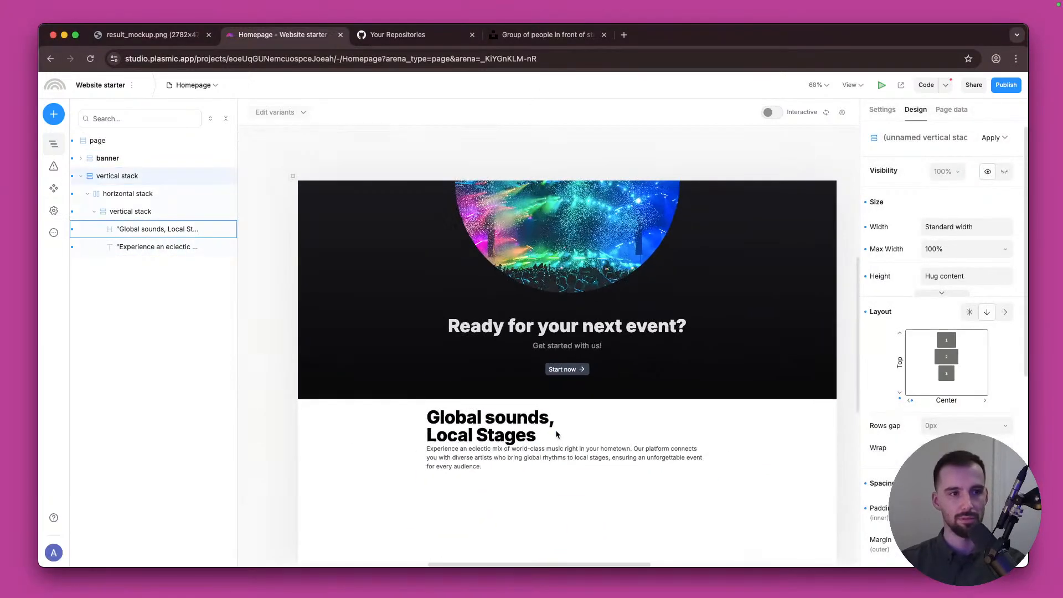
pyautogui.click(132, 213)
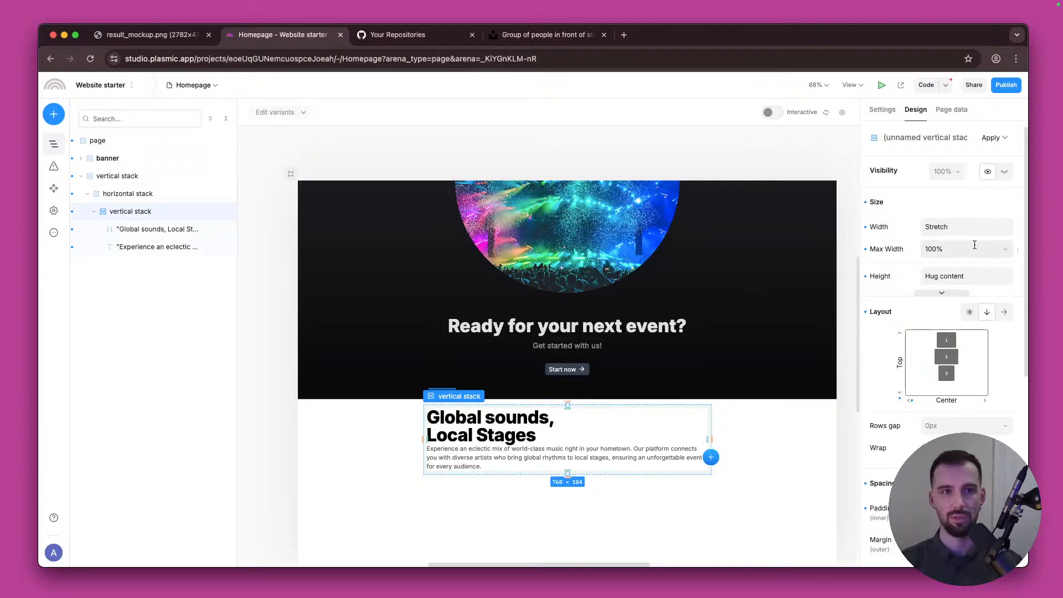
pyautogui.click(942, 250)
pyautogui.write('50')
pyautogui.press('Return')
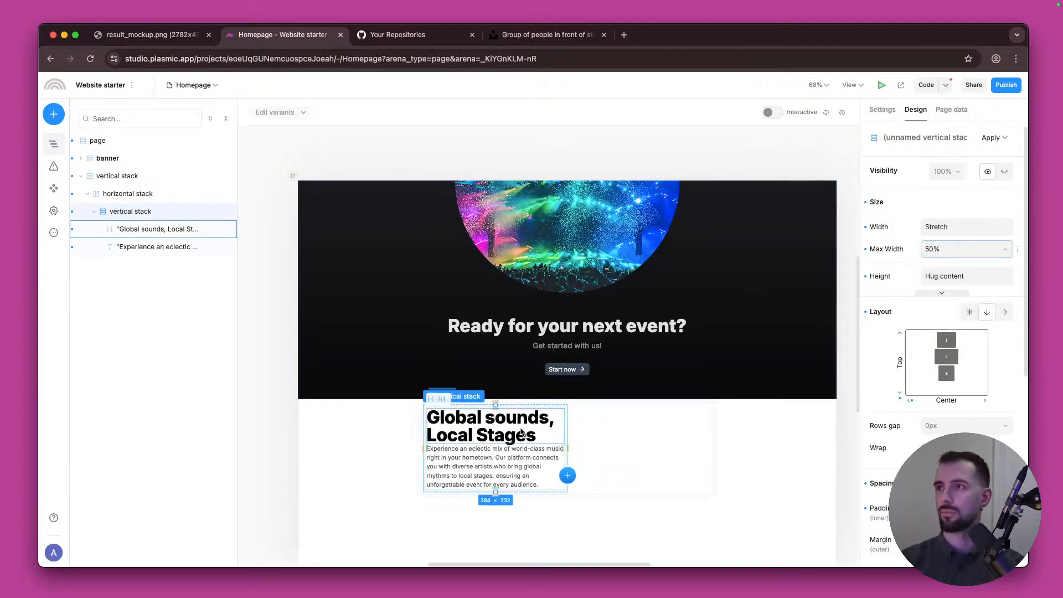
# Step: Give the "Global sounds, Local Stages" heading a bottom margin of 20px
pyautogui.click(493, 434)
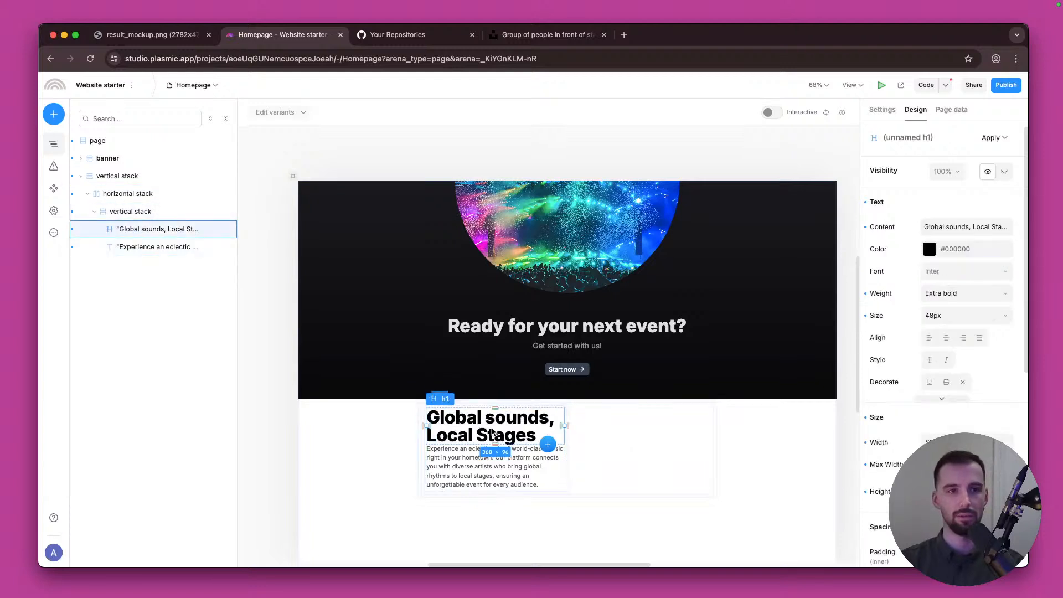
pyautogui.scroll(-5, 928, 338)
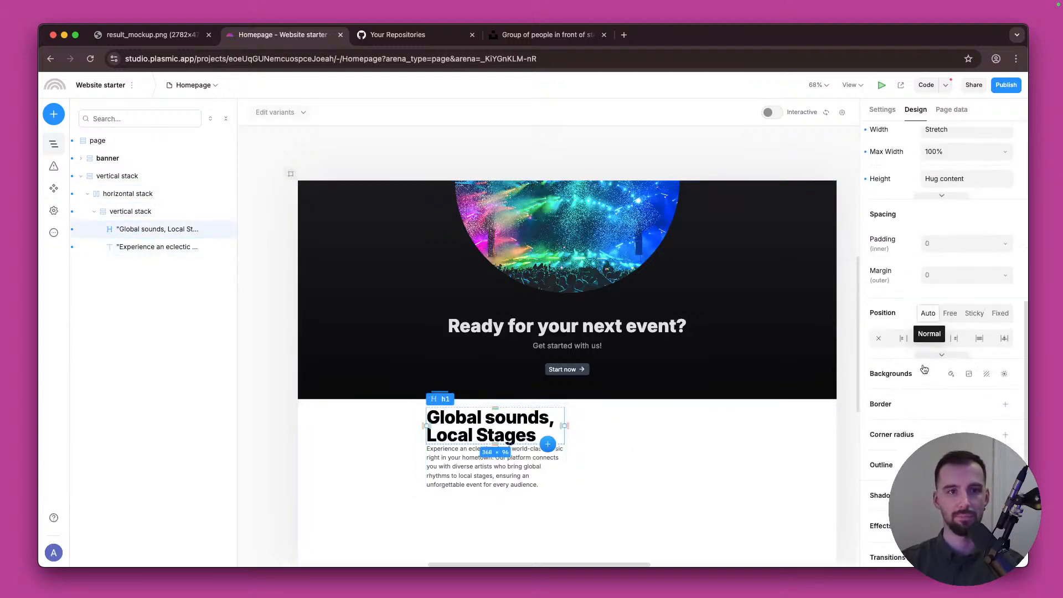
pyautogui.click(968, 278)
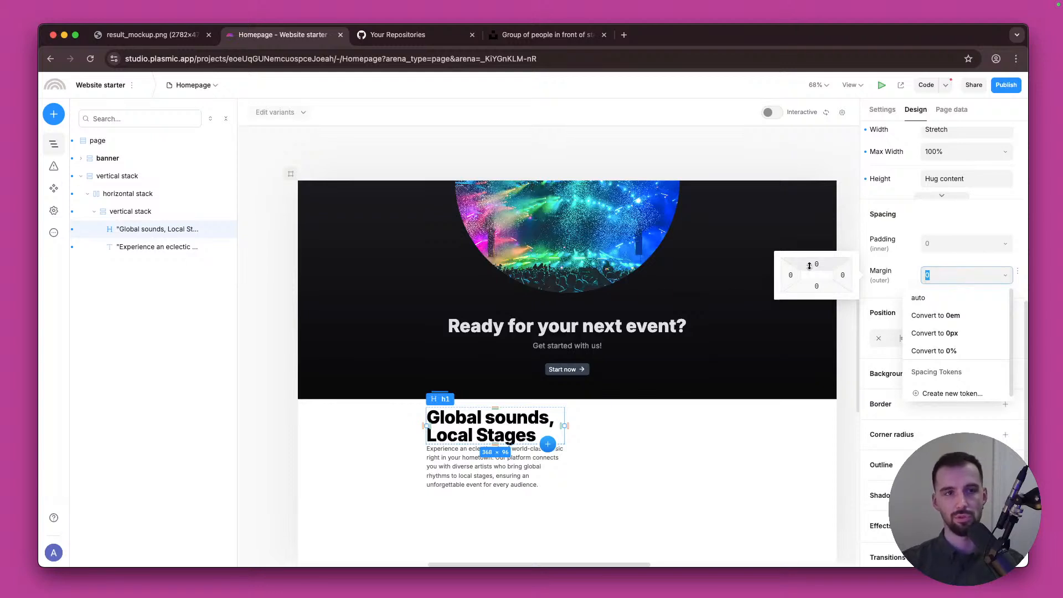
pyautogui.click(872, 216)
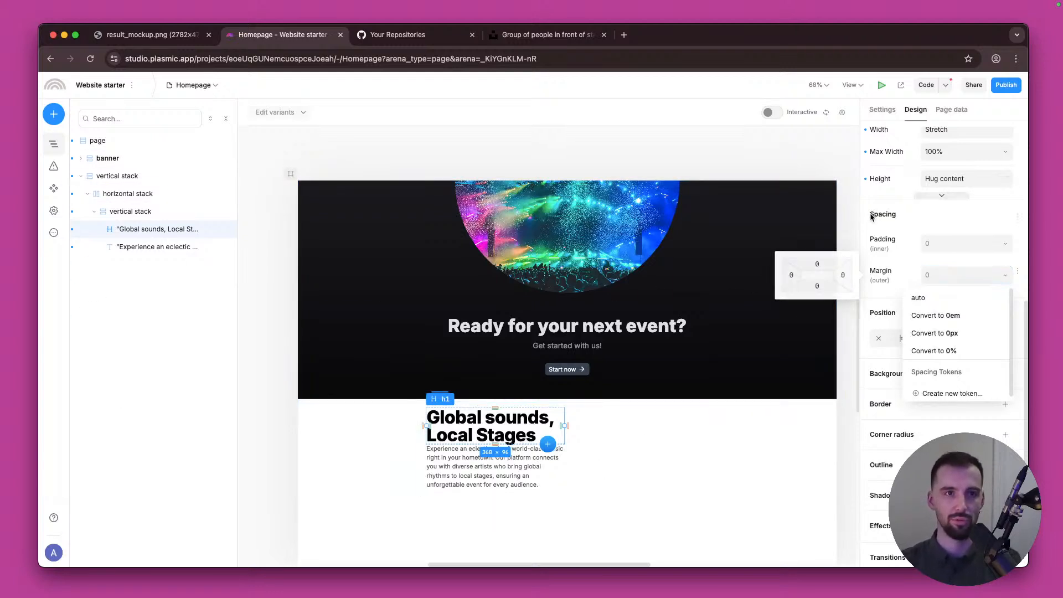
pyautogui.click(935, 275)
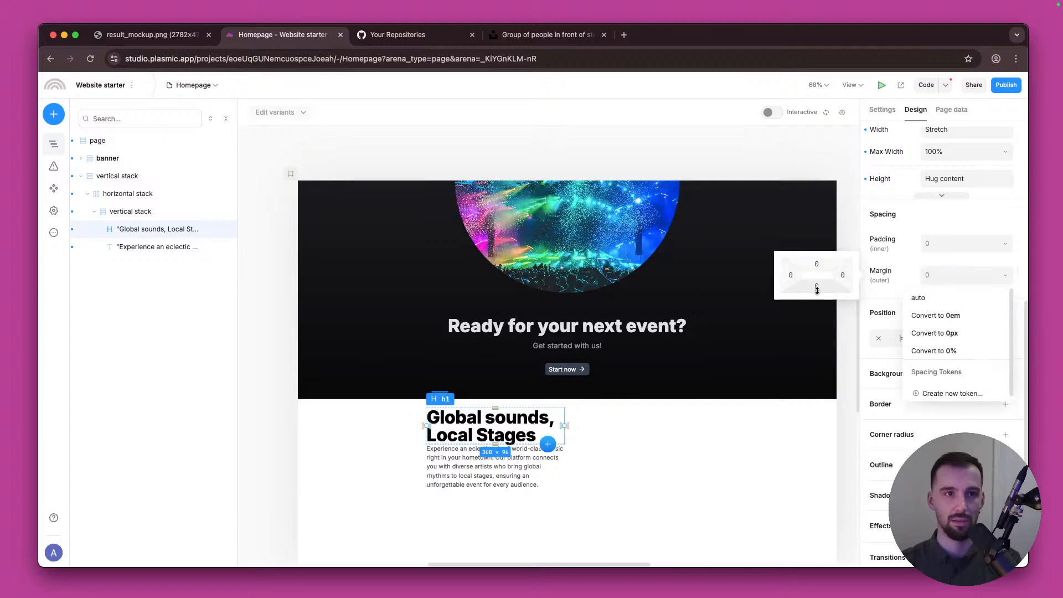
pyautogui.moveTo(817, 287)
pyautogui.mouseDown()
pyautogui.moveTo(818, 298)
pyautogui.moveTo(819, 282)
pyautogui.mouseUp()
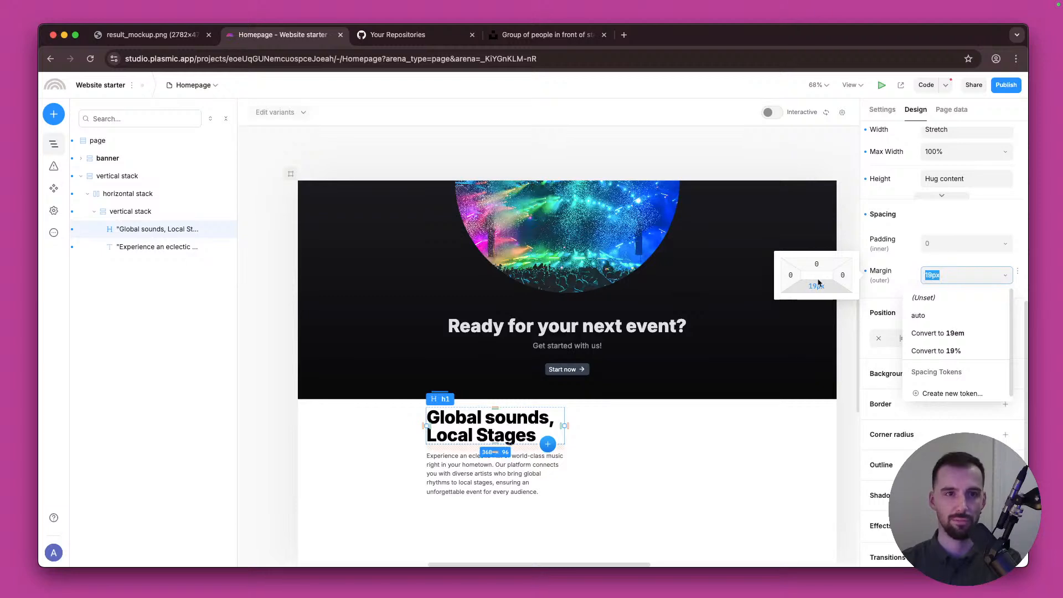
pyautogui.moveTo(819, 283); pyautogui.dragTo(819, 284)
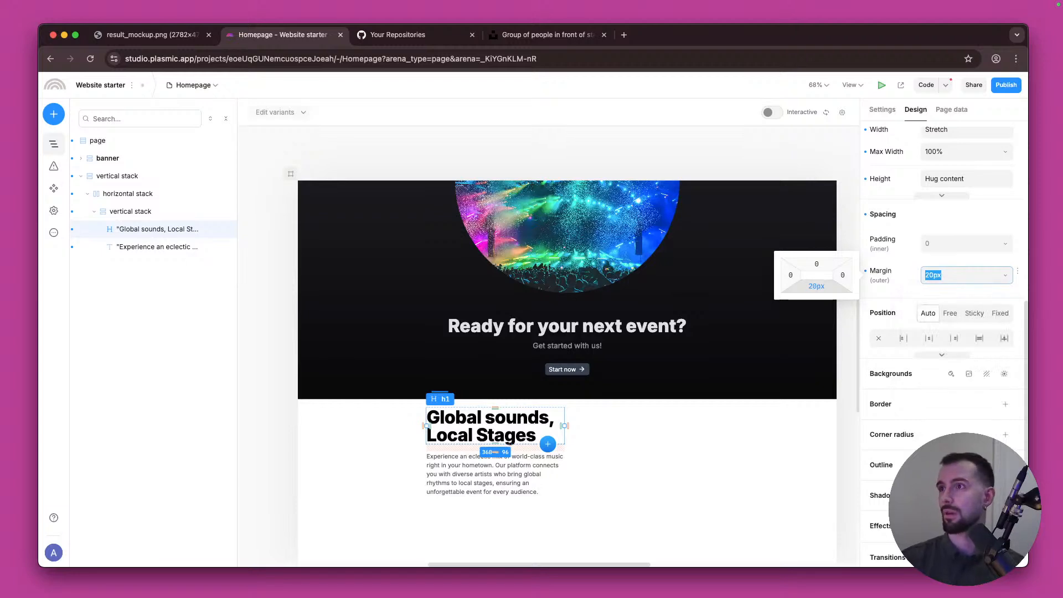
# Step: Set the text color of the paragraph below the "Global sounds, Local Stages" heading to #000000
pyautogui.press('super+Tab')
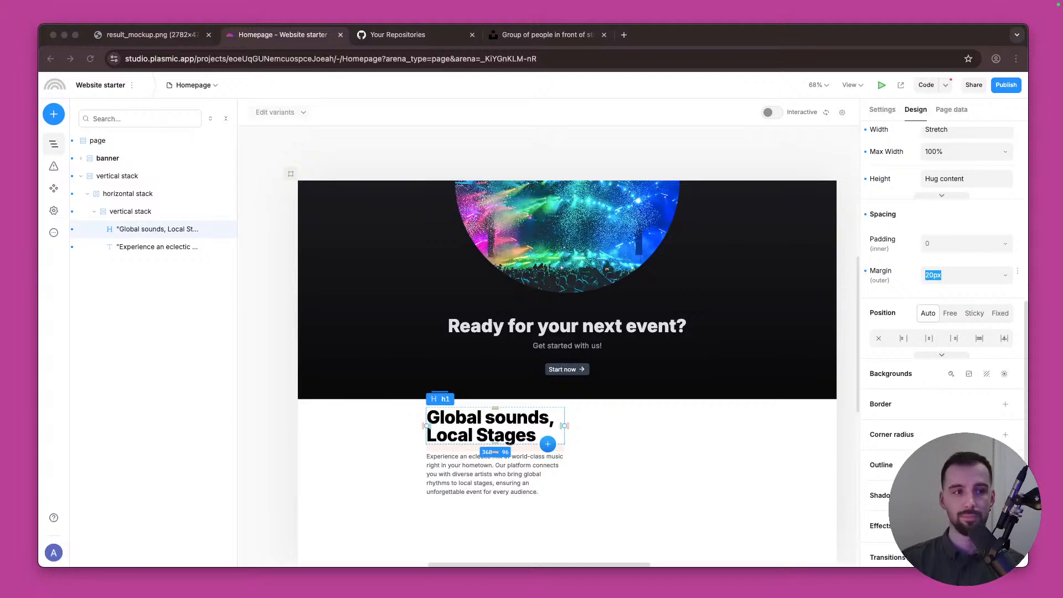
pyautogui.click(522, 448)
pyautogui.click(524, 485)
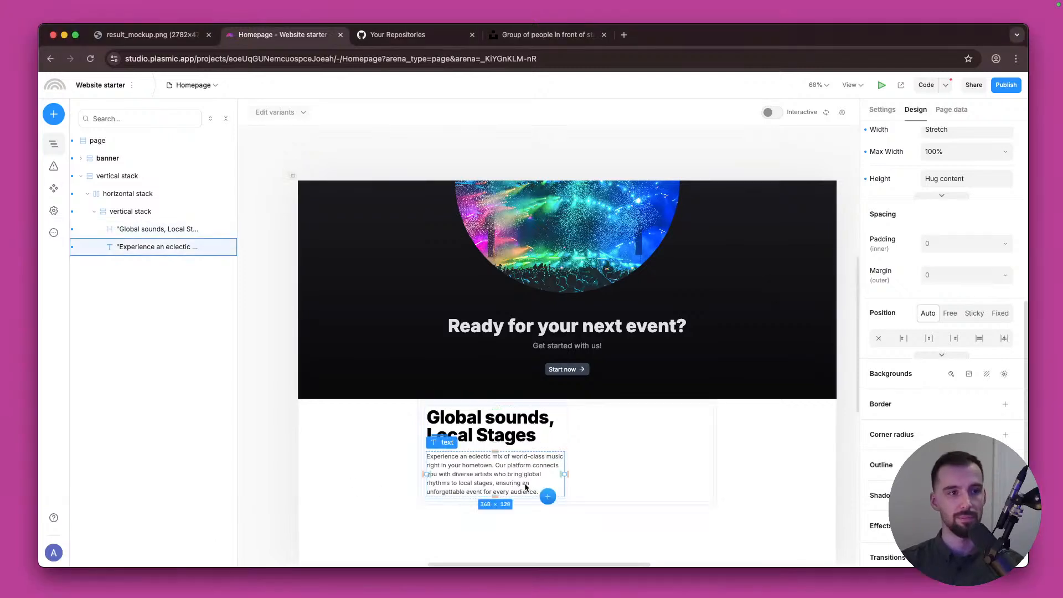
pyautogui.scroll(5, 985, 232)
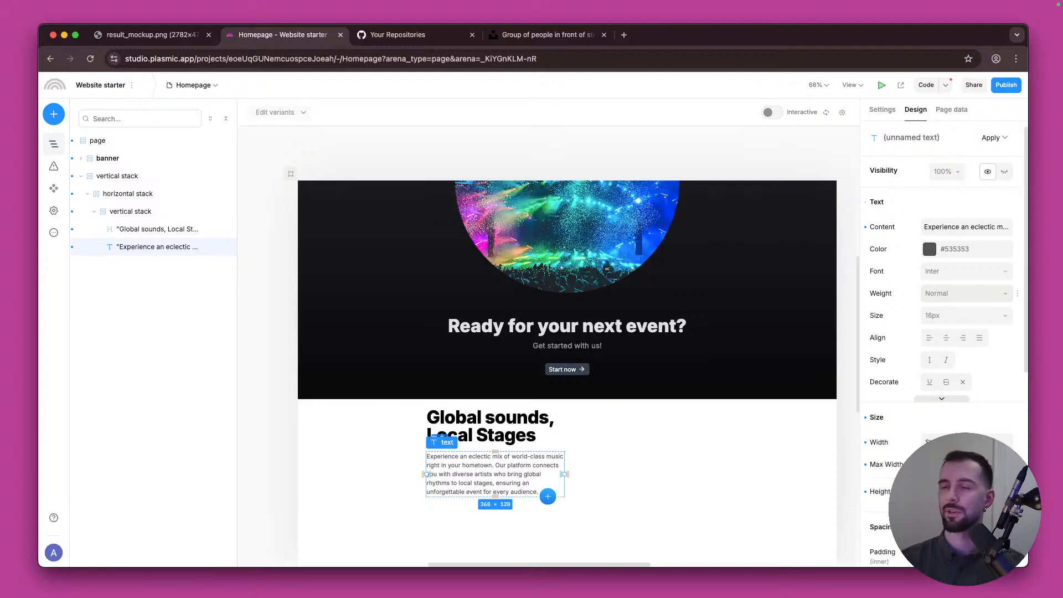
pyautogui.click(950, 249)
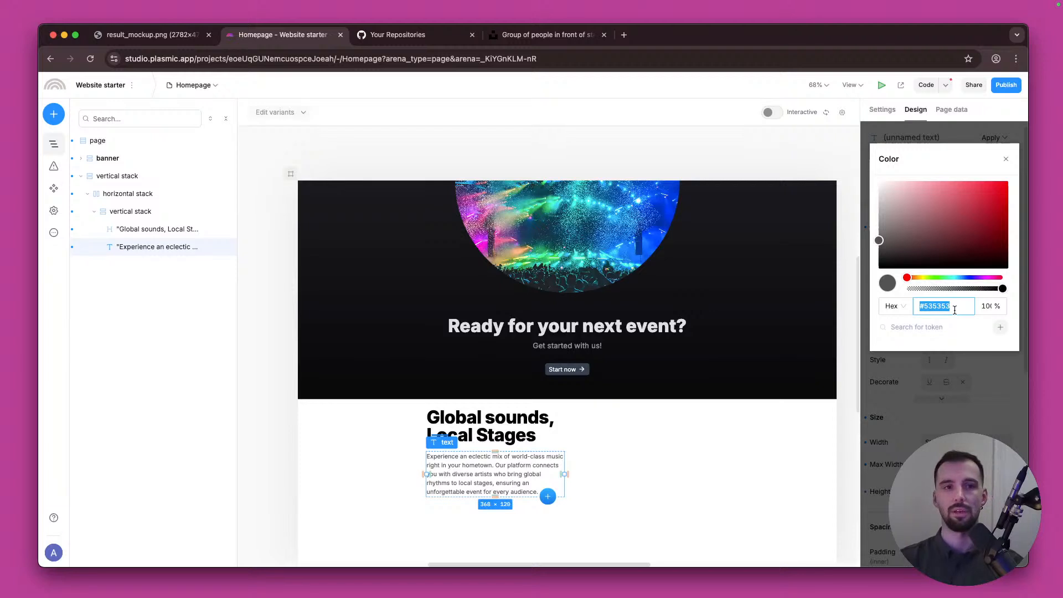
pyautogui.write('#000000')
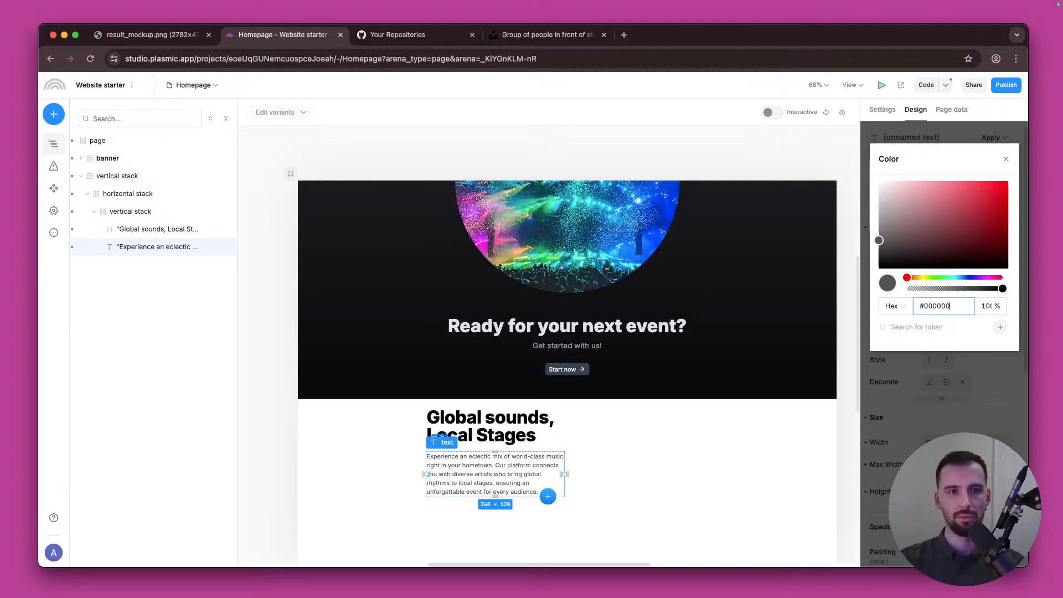
pyautogui.press('Return')
pyautogui.click(908, 442)
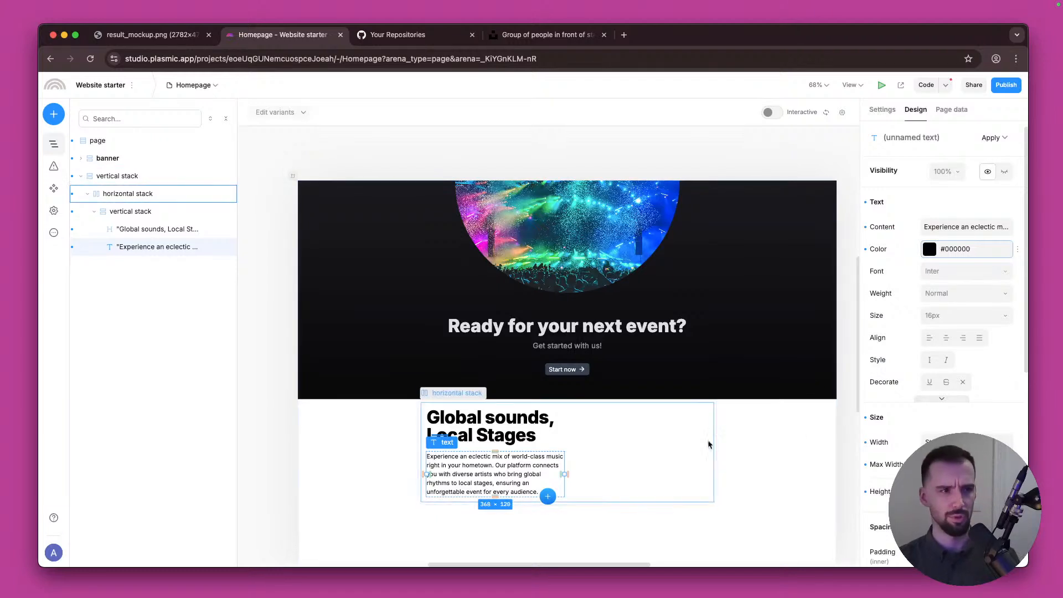
# Step: Examine how the new section's vertical and horizontal stacks are nested and which elements each one contains
pyautogui.click(643, 401)
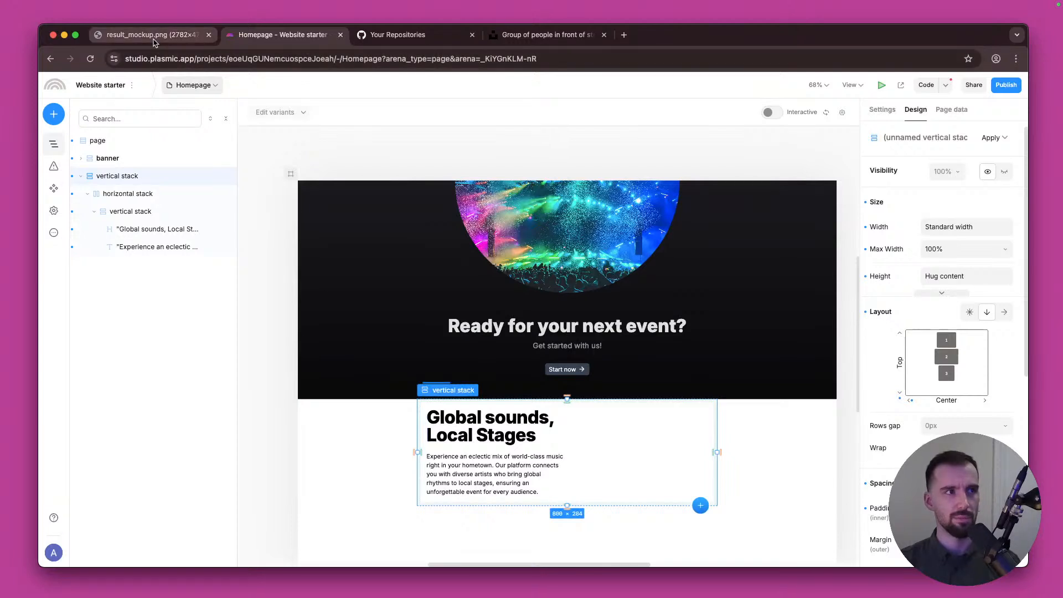
pyautogui.click(627, 463)
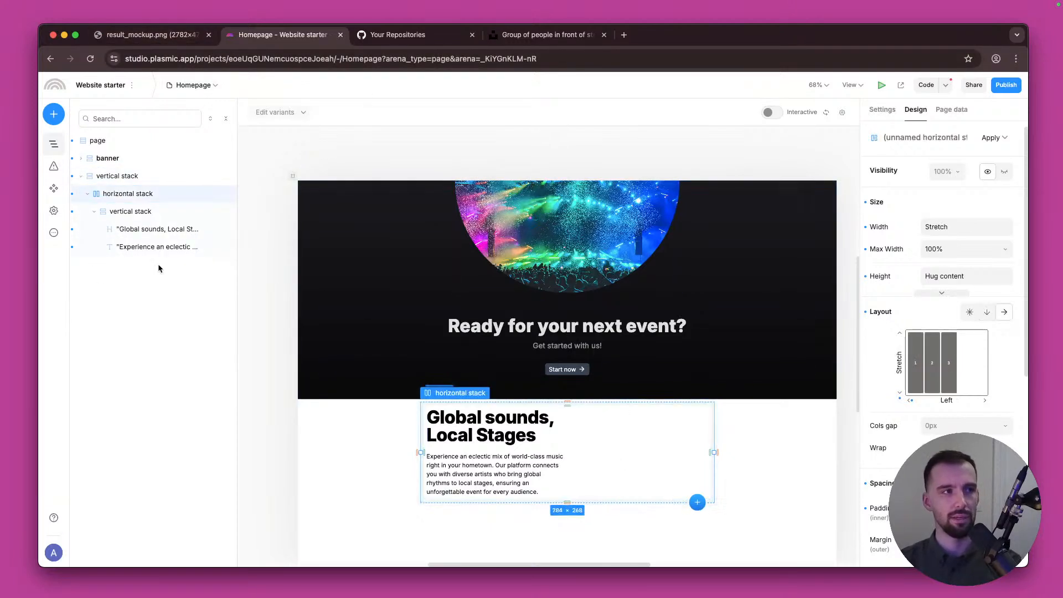
pyautogui.click(137, 224)
pyautogui.click(133, 212)
pyautogui.click(95, 212)
pyautogui.click(127, 199)
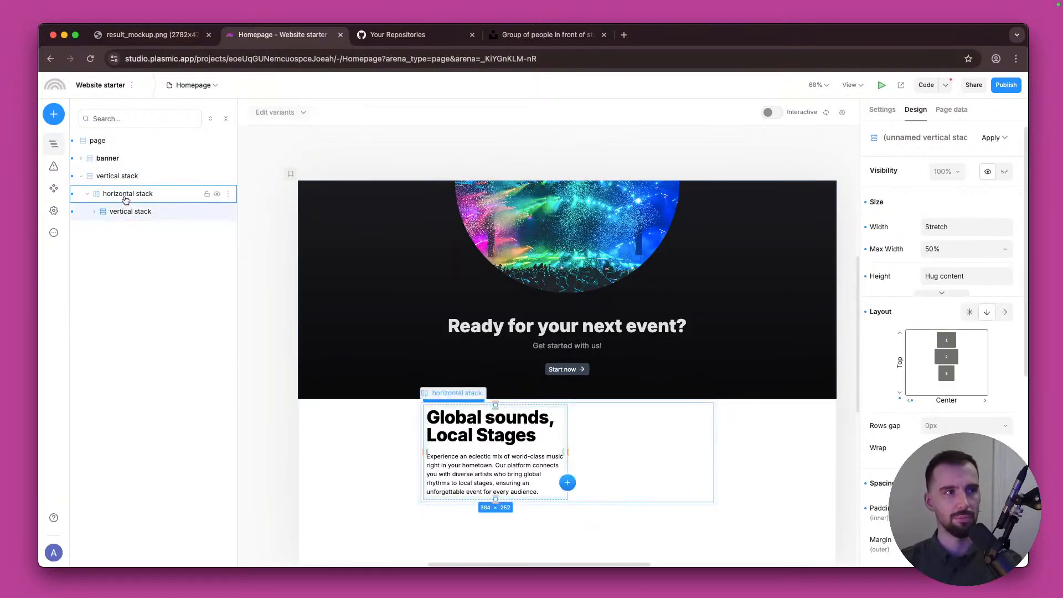
pyautogui.click(130, 212)
pyautogui.click(128, 197)
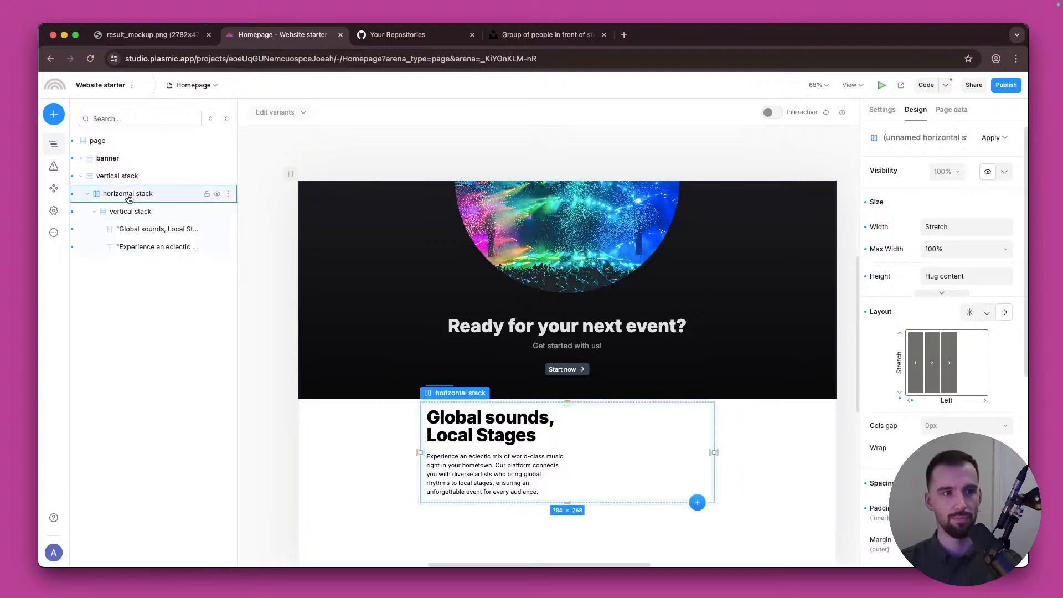
pyautogui.click(101, 214)
pyautogui.click(98, 212)
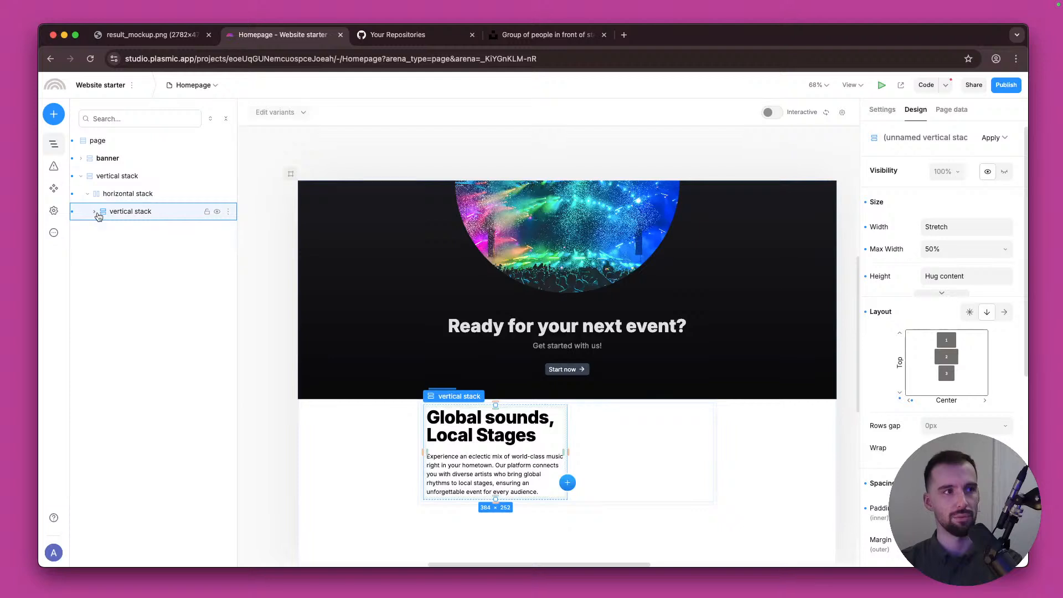
# Step: Insert an image element into the section's horizontal stack, beside the vertical stack with the heading and paragraph
pyautogui.click(128, 195)
pyautogui.click(54, 114)
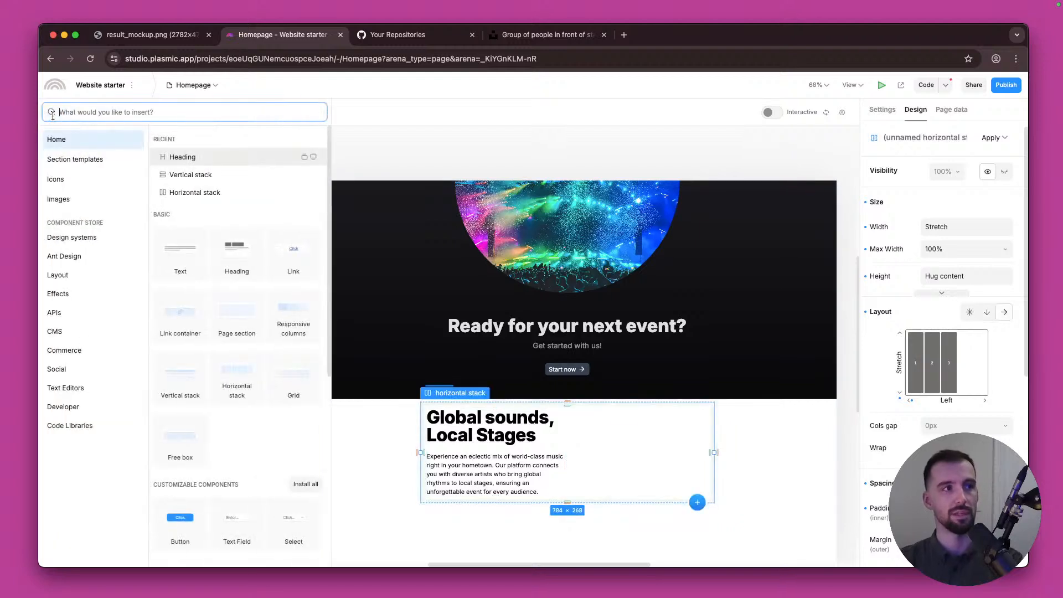
pyautogui.write('image')
pyautogui.press('Return')
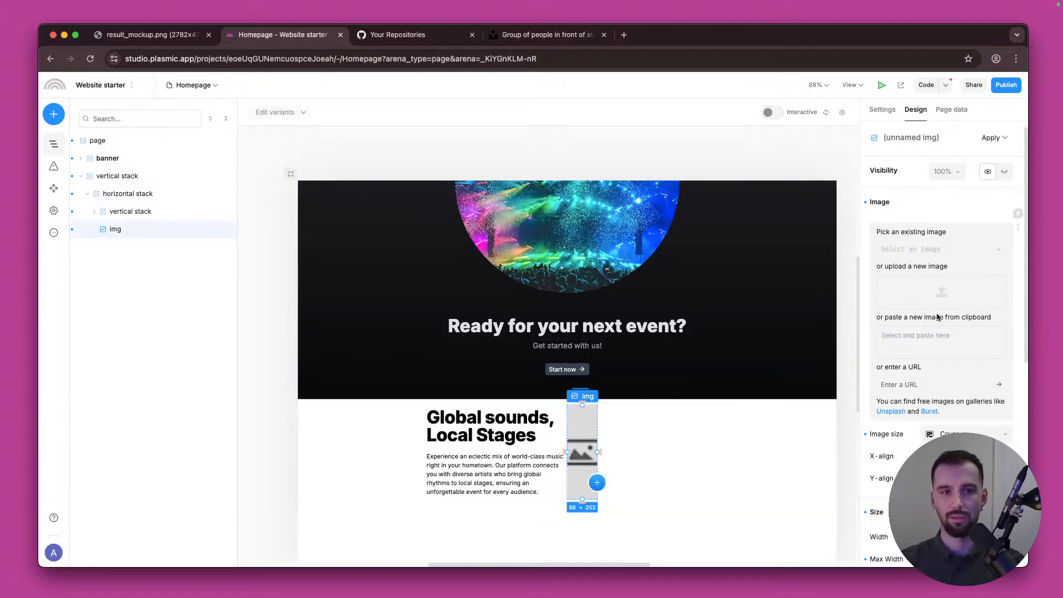
pyautogui.scroll(-1, 961, 394)
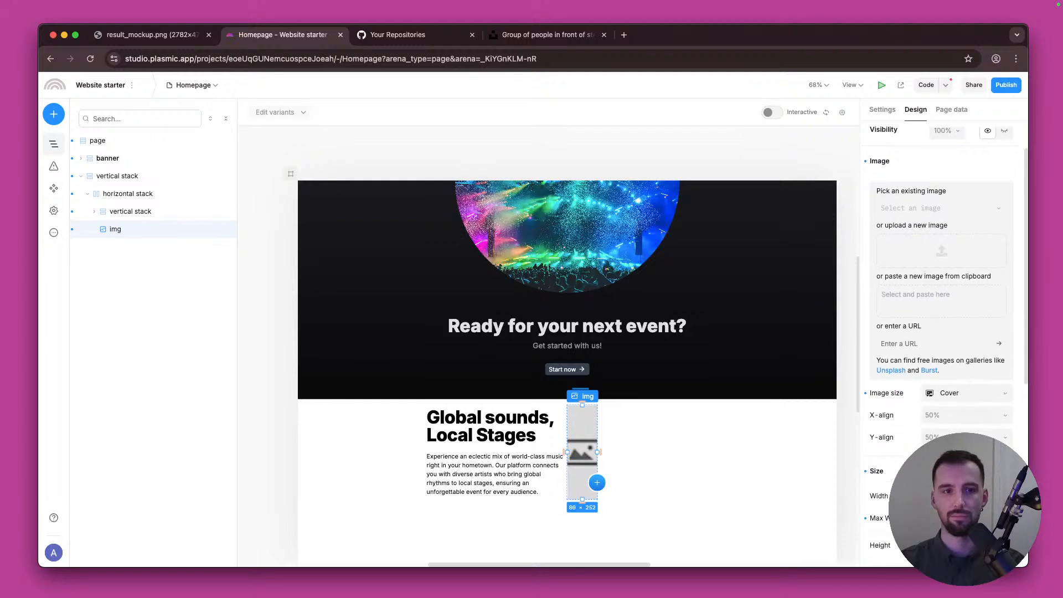
# Step: Set the new image element's width to Stretch and its maximum width to 50%
pyautogui.click(962, 394)
pyautogui.click(964, 416)
pyautogui.click(967, 393)
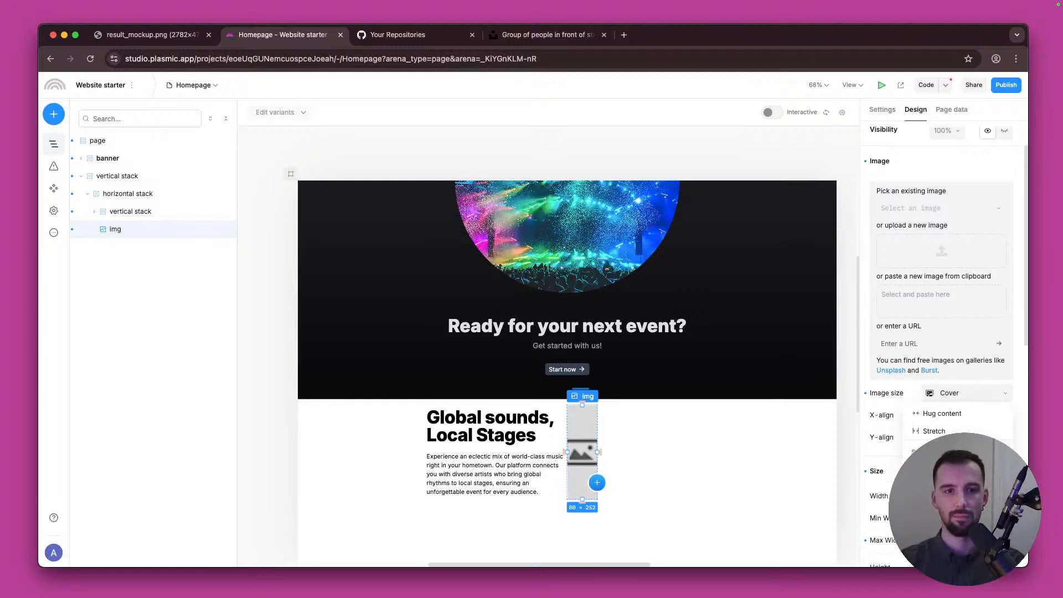
pyautogui.click(941, 414)
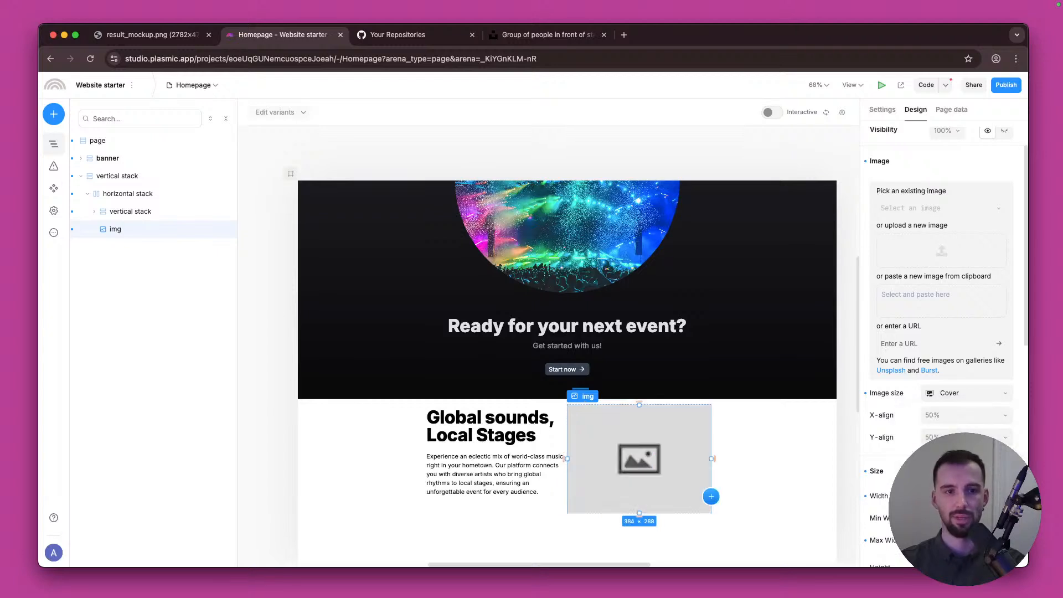
pyautogui.click(1005, 496)
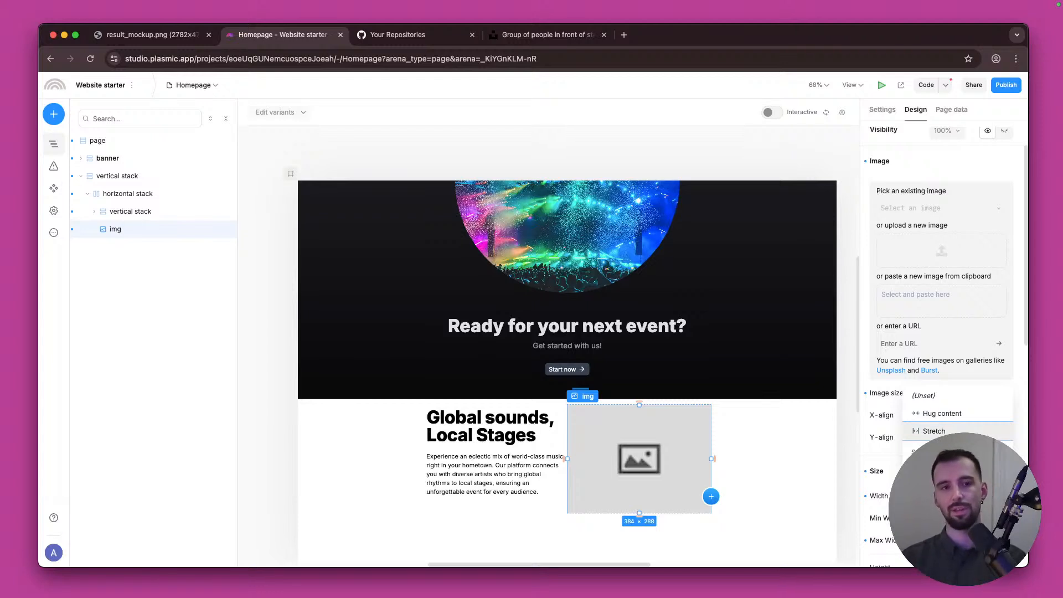
pyautogui.click(1005, 541)
pyautogui.click(1005, 541)
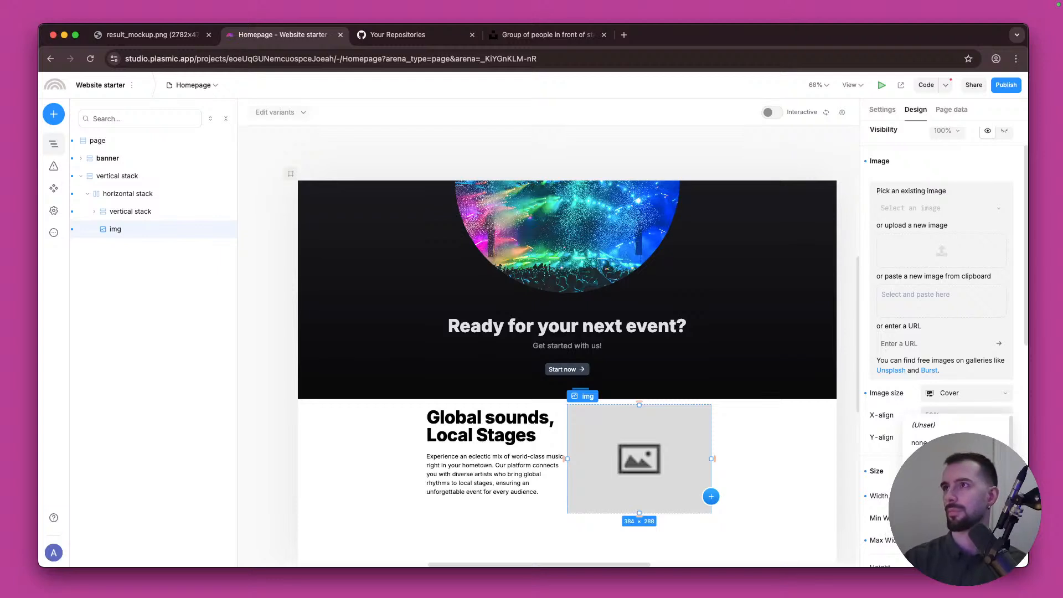
pyautogui.press('super+Tab')
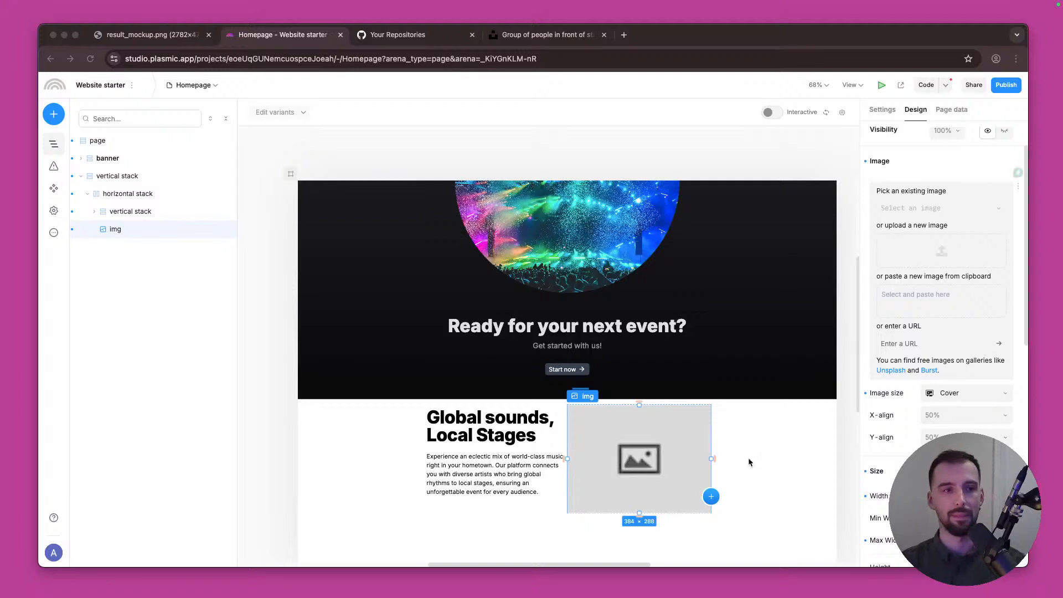
pyautogui.click(719, 463)
# Step: Switch to Unsplash and search the free photos for "stage"
pyautogui.click(941, 295)
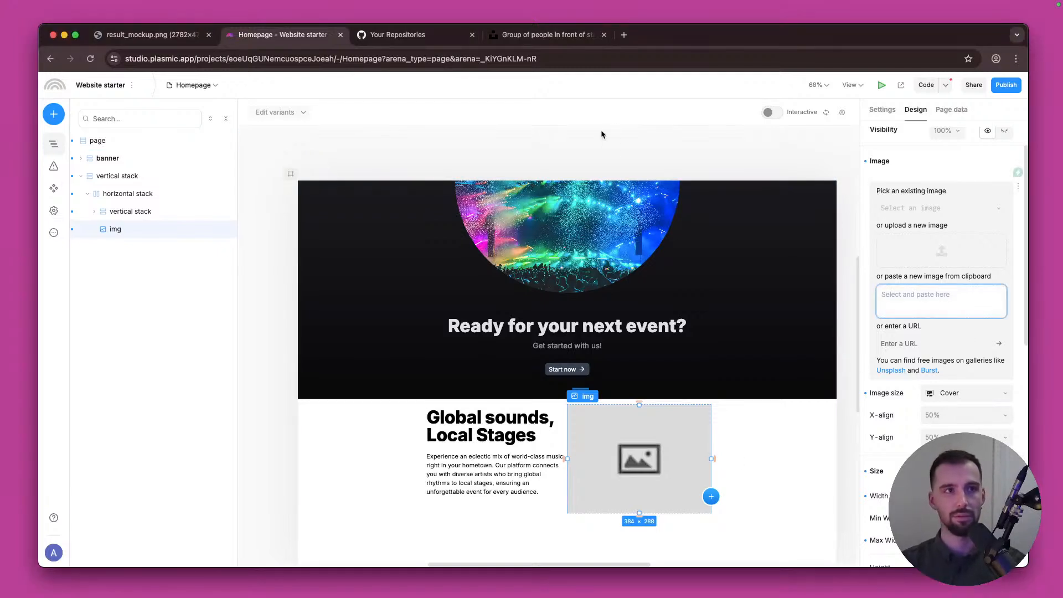
pyautogui.click(548, 35)
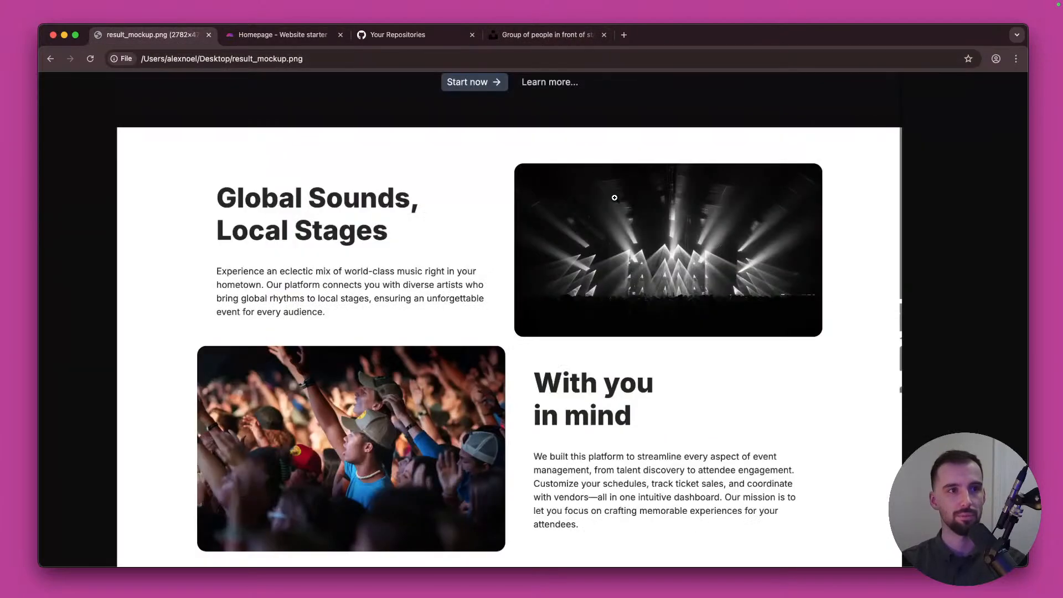
pyautogui.click(548, 36)
pyautogui.press('Escape')
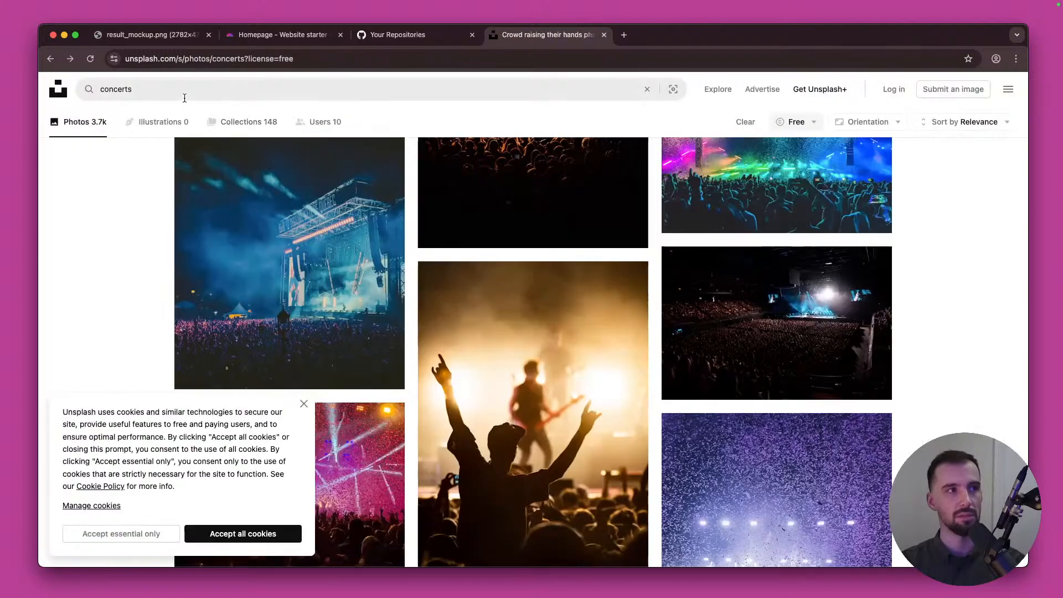
pyautogui.tripleClick(184, 95)
pyautogui.write('satge')
pyautogui.press('BackSpace')
pyautogui.press('BackSpace')
pyautogui.press('BackSpace')
pyautogui.press('BackSpace')
pyautogui.write('tage')
pyautogui.press('Return')
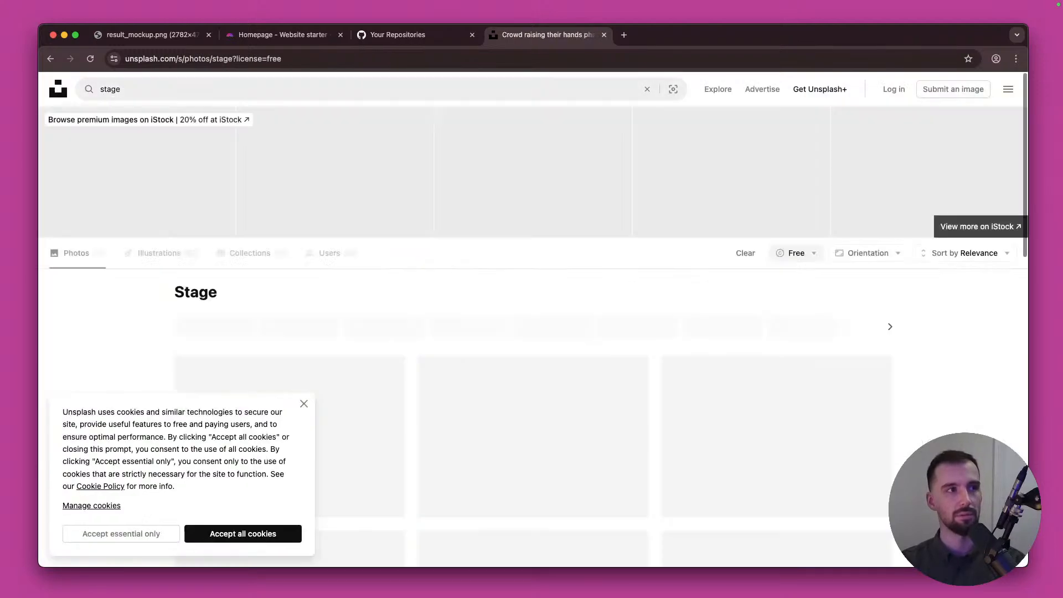
# Step: Copy the grayscale photo of a stage with light beams from Unsplash and paste it into the section's image element
pyautogui.scroll(-5, 401, 329)
pyautogui.scroll(-10, 402, 328)
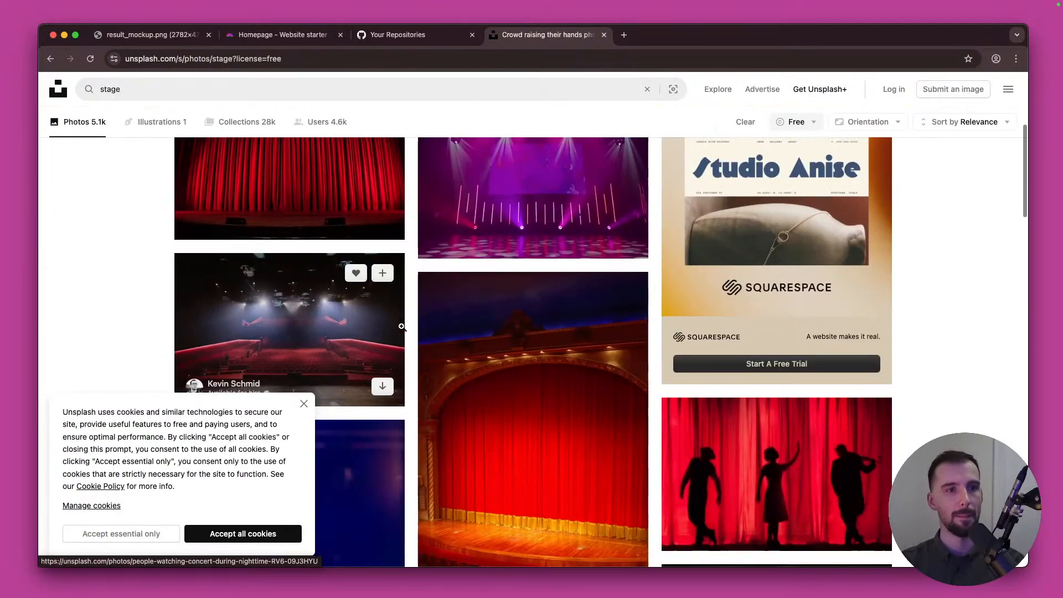
pyautogui.click(778, 256)
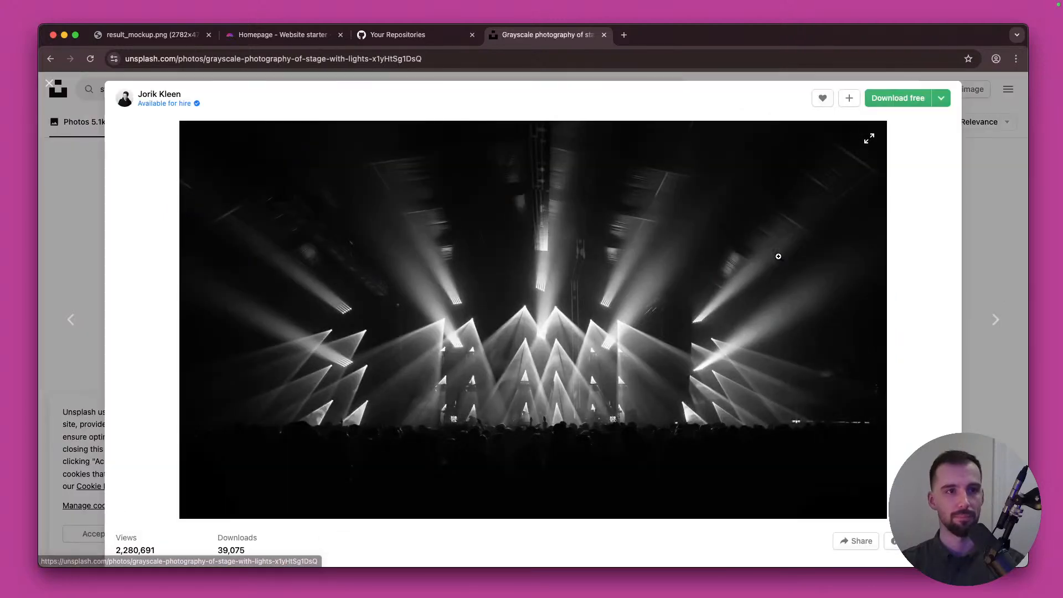
pyautogui.rightClick(649, 325)
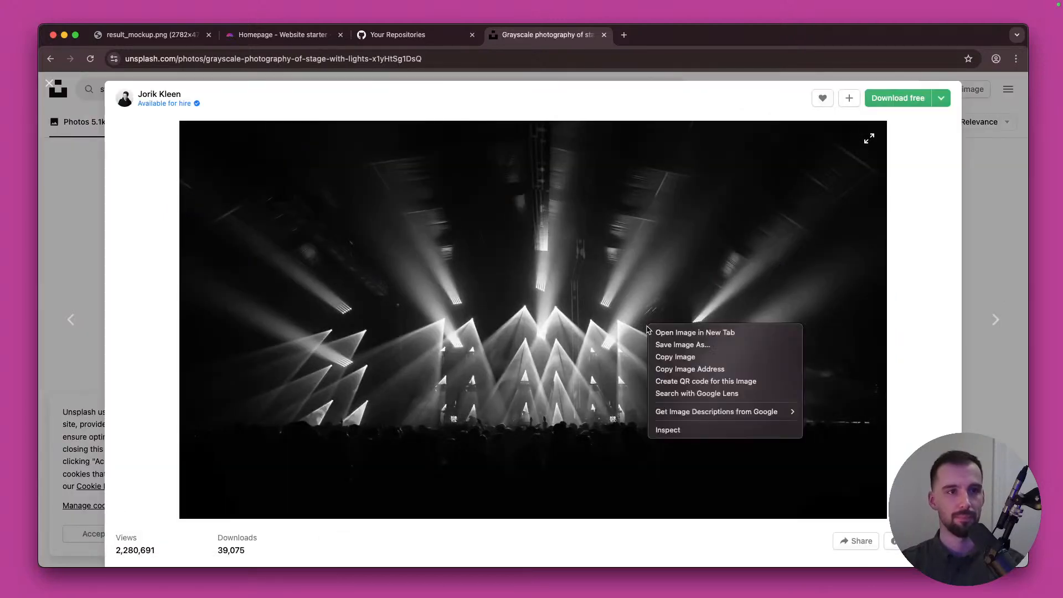
pyautogui.click(675, 358)
pyautogui.press('super+2')
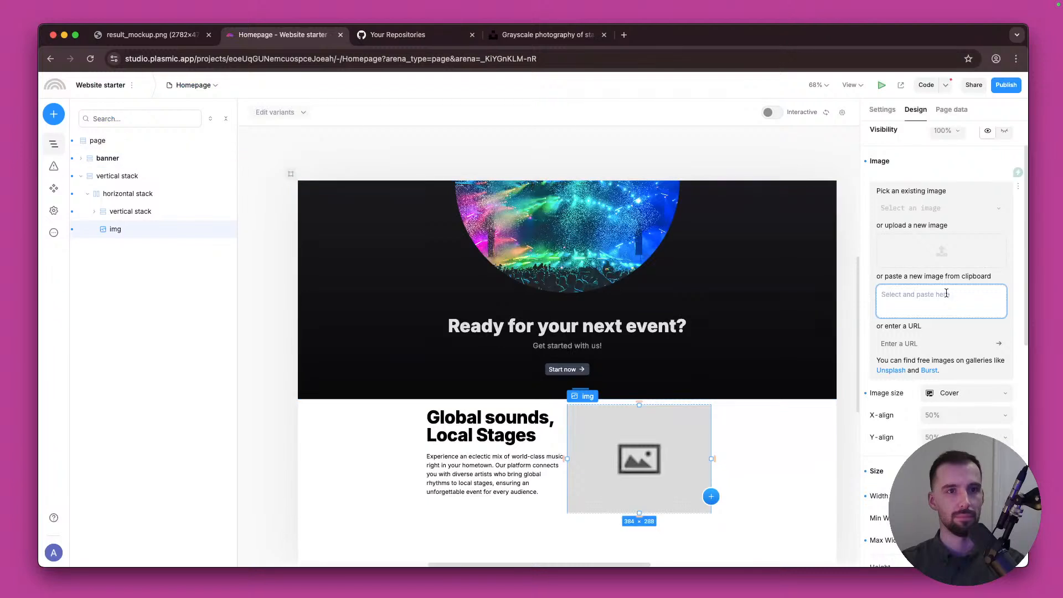
pyautogui.press('super+v')
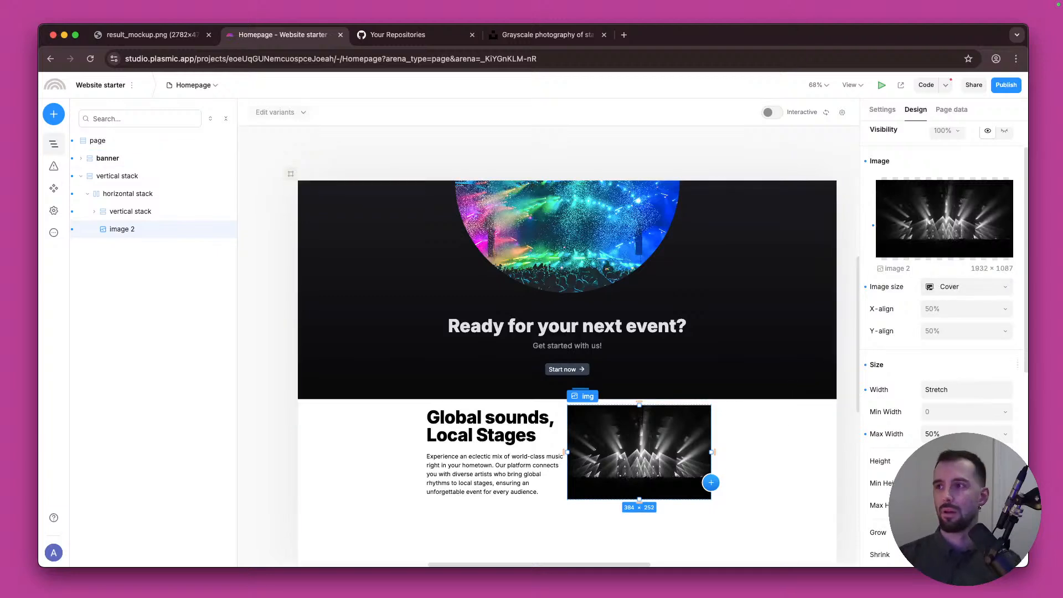
# Step: Match the mockup's rounded image by giving the stage photo a corner radius of 15px
pyautogui.click(147, 35)
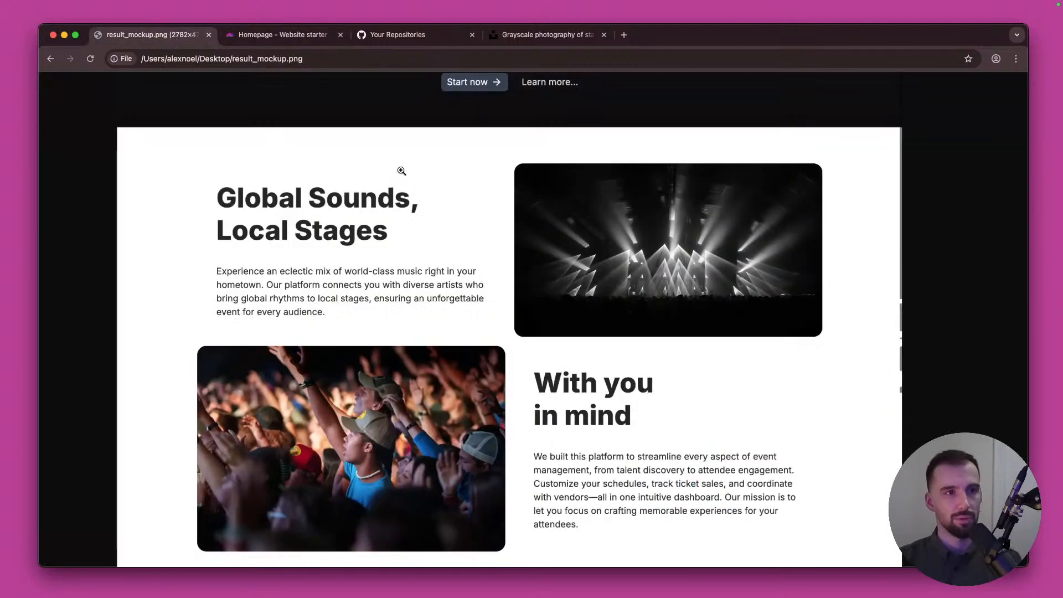
pyautogui.click(285, 35)
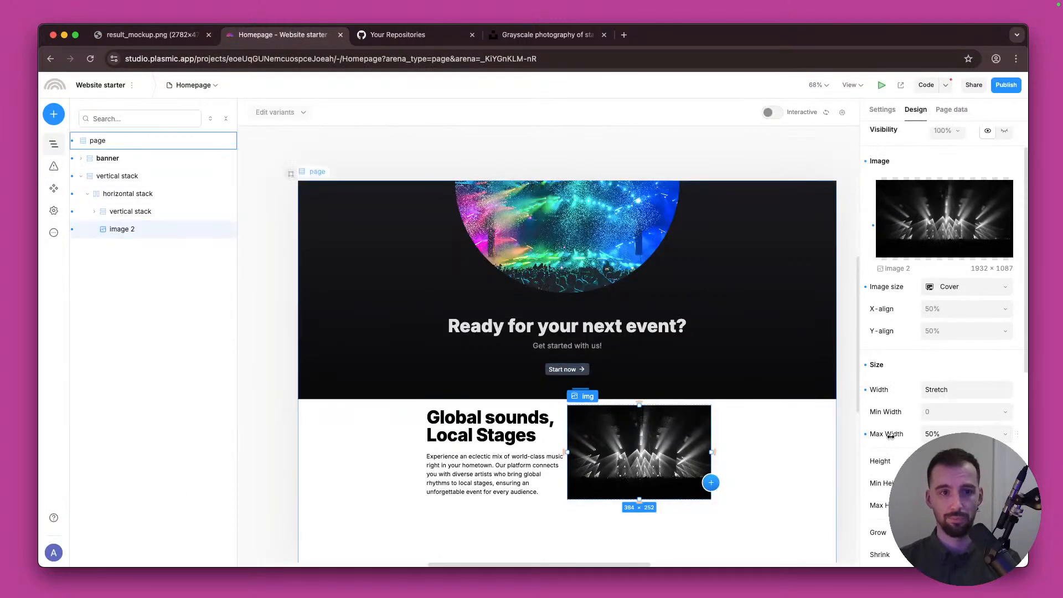
pyautogui.scroll(-7, 890, 436)
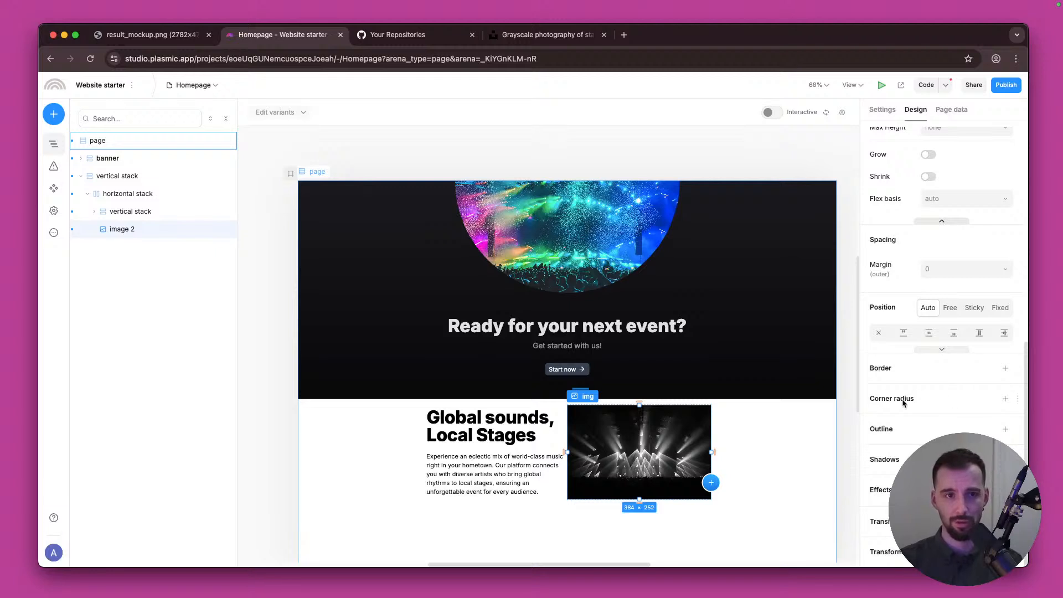
pyautogui.click(938, 403)
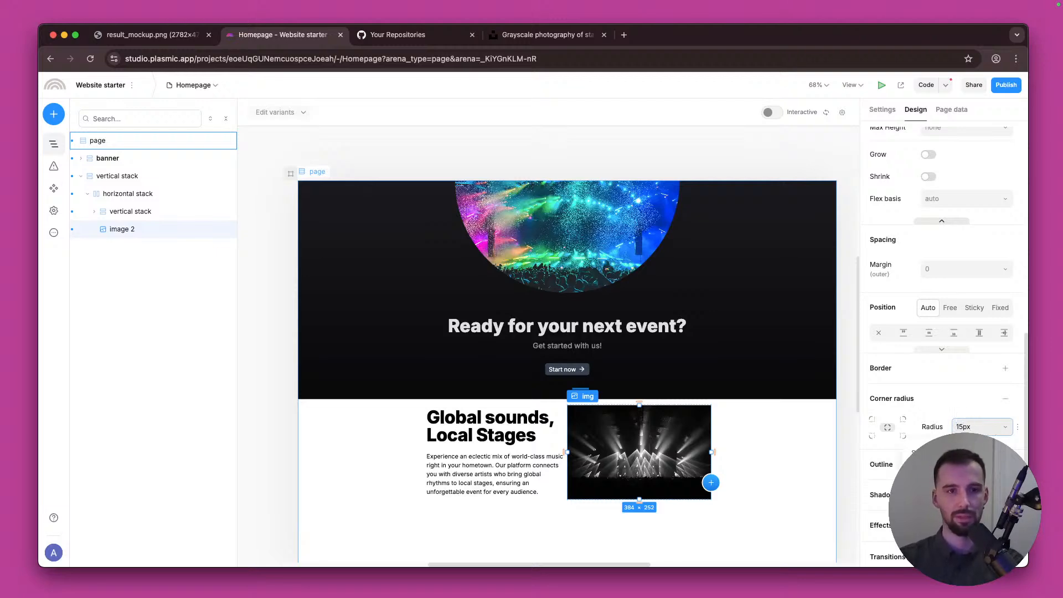
pyautogui.click(785, 427)
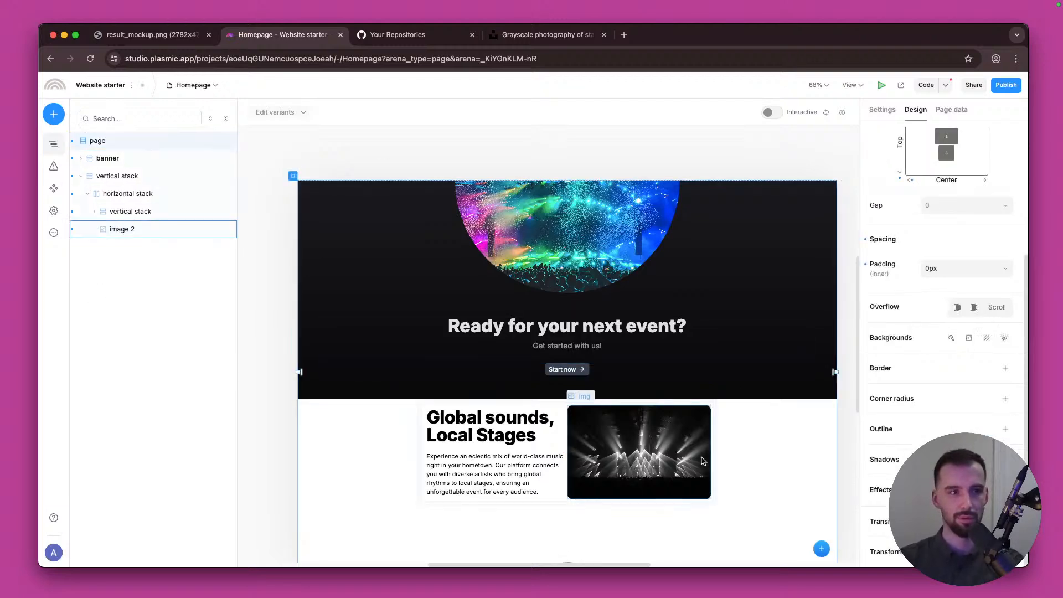
# Step: Examine how the heading, paragraph and rounded stage photo are laid out within the page below the banner
pyautogui.scroll(5, 702, 461)
pyautogui.hscroll(-2, 703, 462)
pyautogui.scroll(-2, 703, 461)
pyautogui.scroll(-3, 706, 498)
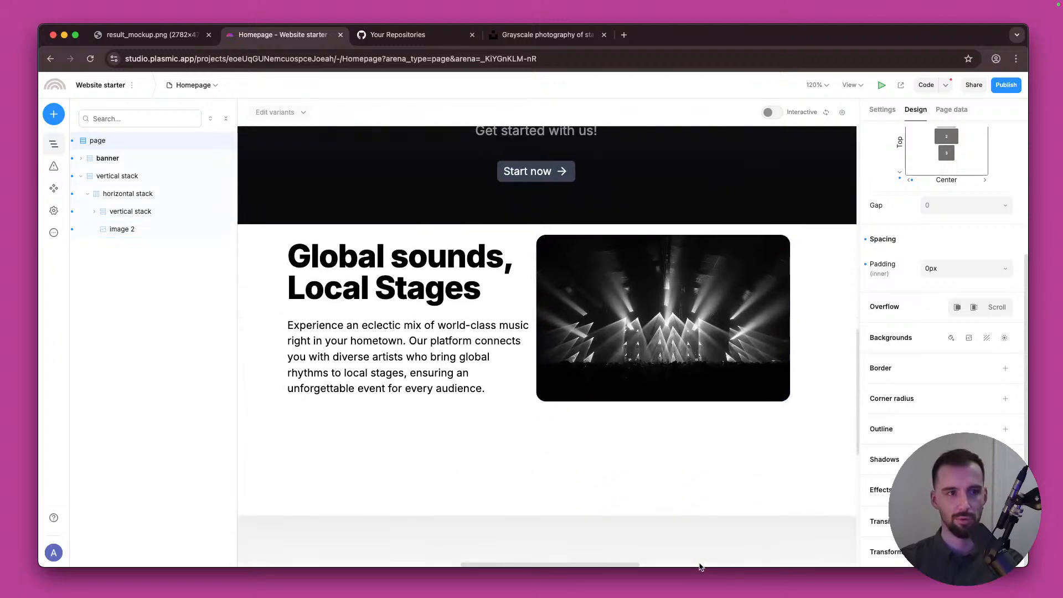
pyautogui.scroll(-5, 701, 566)
pyautogui.click(576, 432)
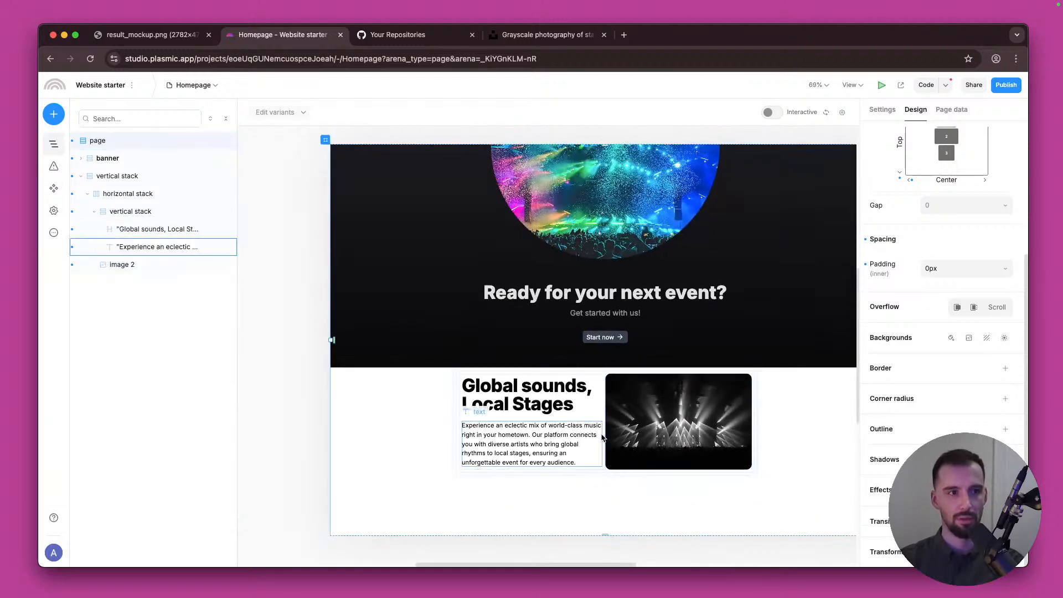
pyautogui.scroll(-4, 576, 432)
pyautogui.click(612, 426)
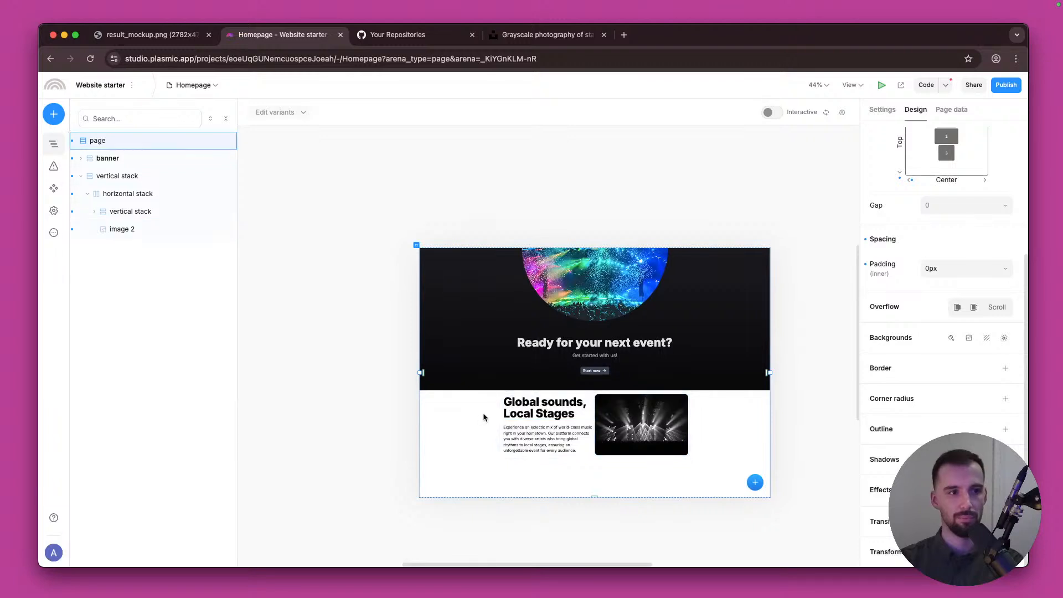
# Step: Set the width of the section's outer vertical stack to 1240px
pyautogui.click(132, 194)
pyautogui.click(129, 177)
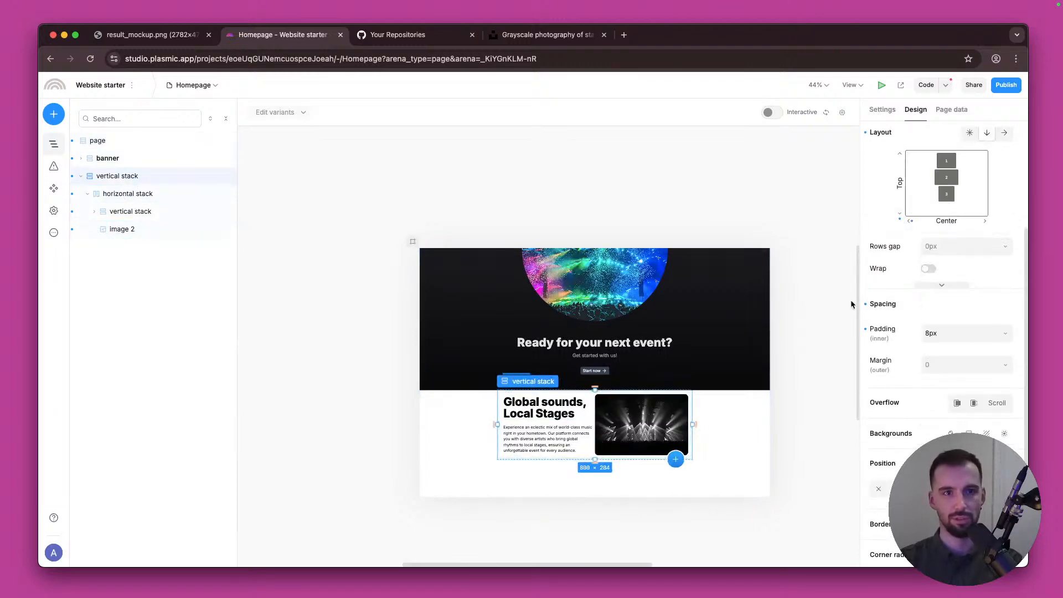
pyautogui.scroll(3, 896, 211)
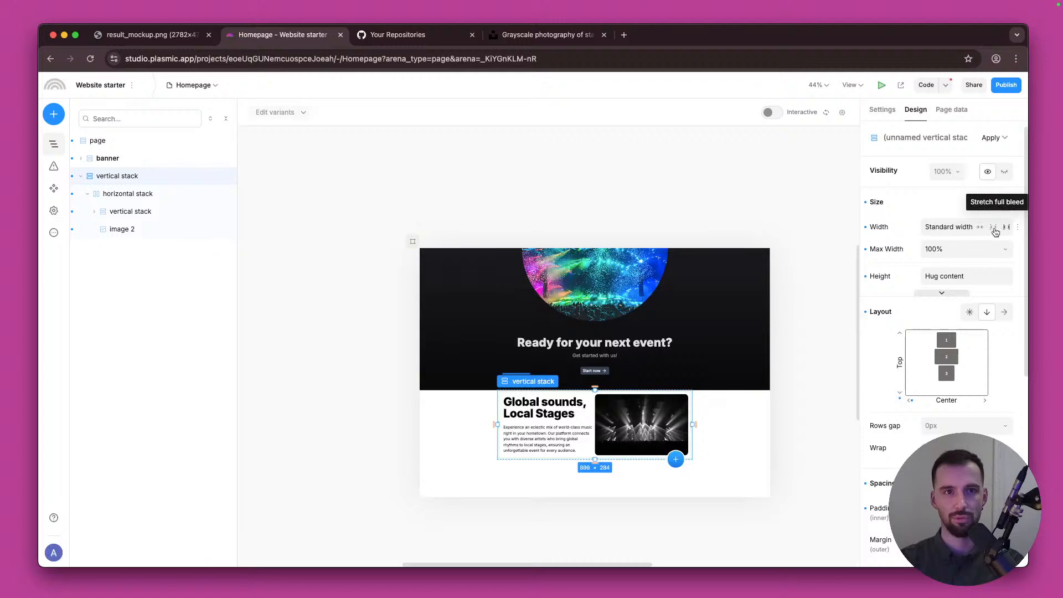
pyautogui.click(952, 228)
pyautogui.write('1240')
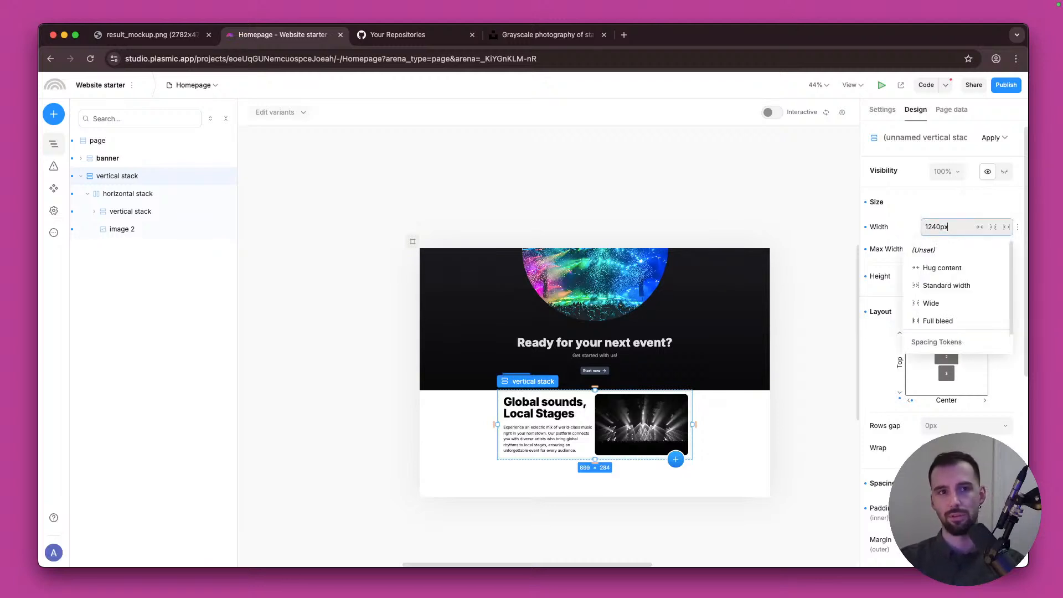
pyautogui.press('Return')
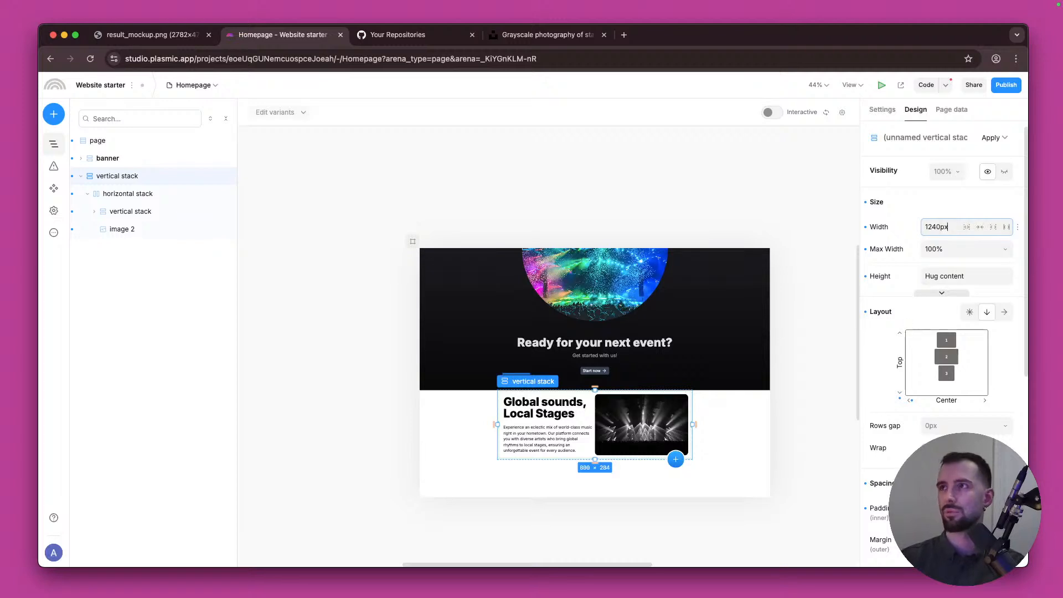
# Step: Set the width of the section's outer vertical stack to 1140px
pyautogui.press('super+Tab')
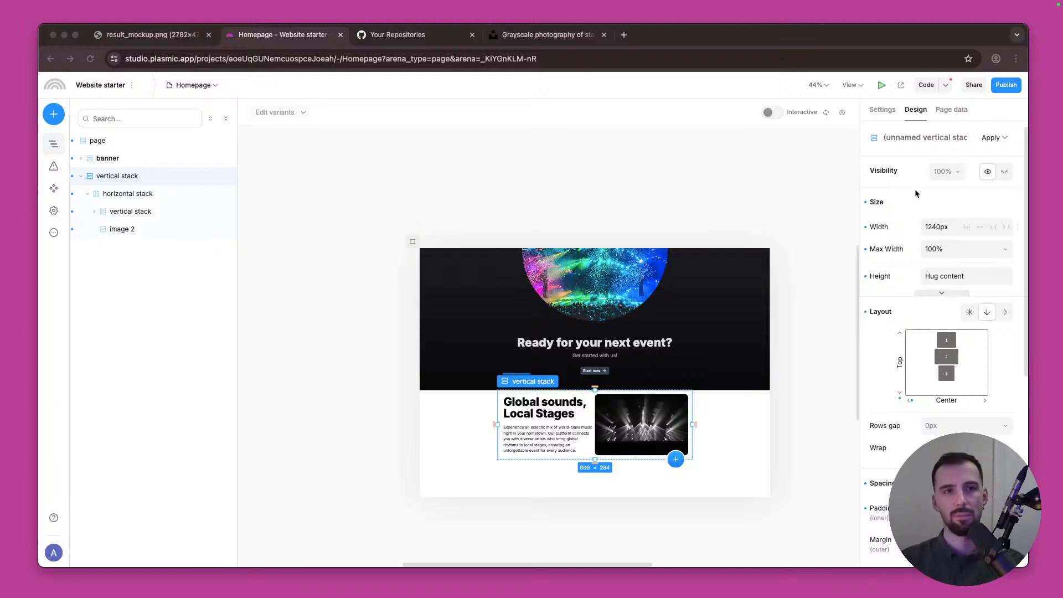
pyautogui.click(939, 226)
pyautogui.write('114')
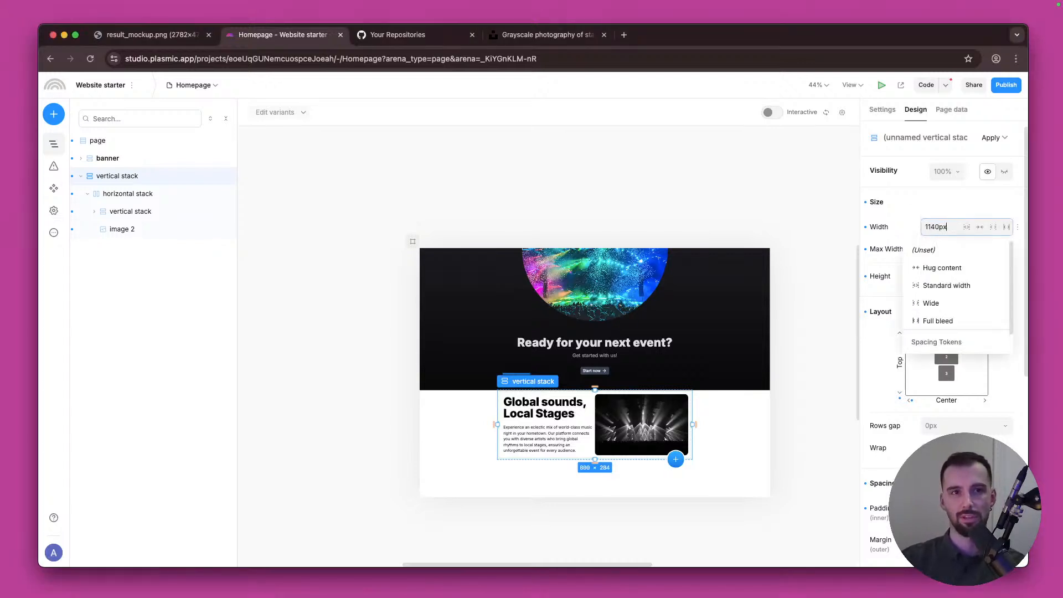
pyautogui.press('Return')
# Step: Create a spacing token named "container width" from the outer vertical stack's 1140px width
pyautogui.click(929, 227)
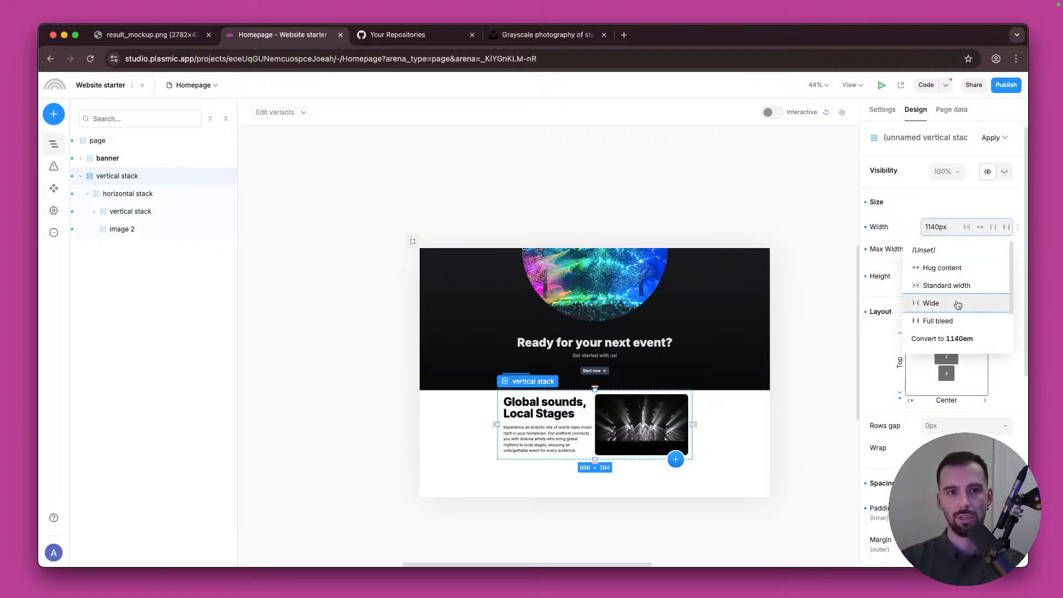
pyautogui.scroll(-2, 955, 302)
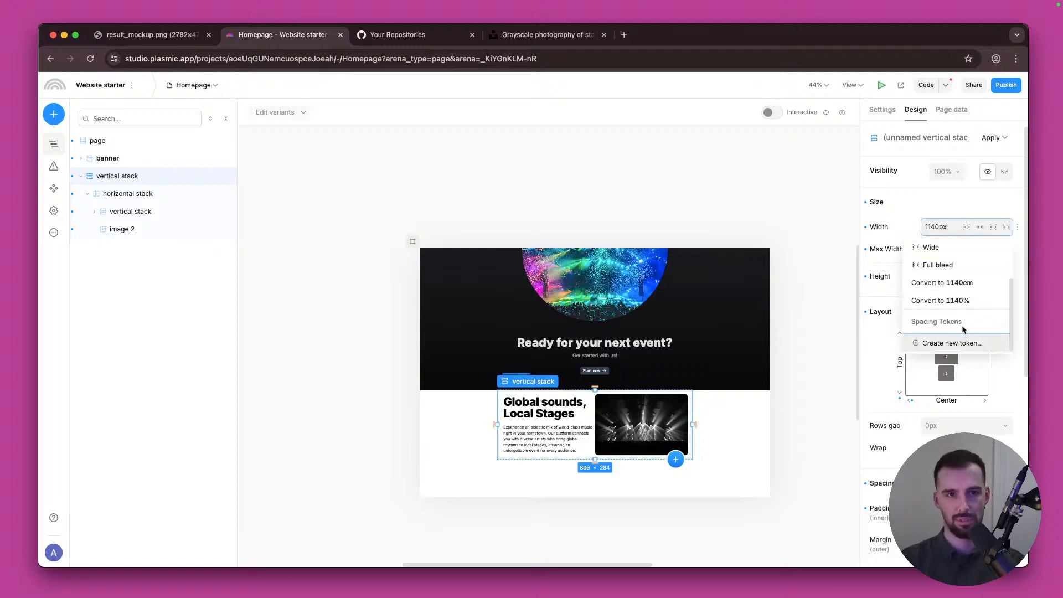
pyautogui.click(965, 343)
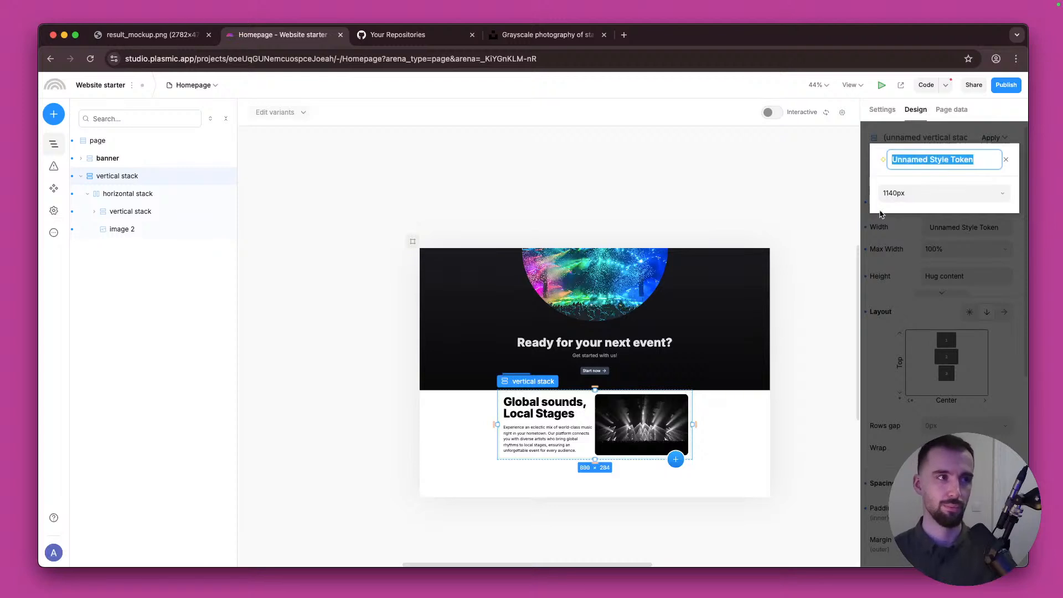
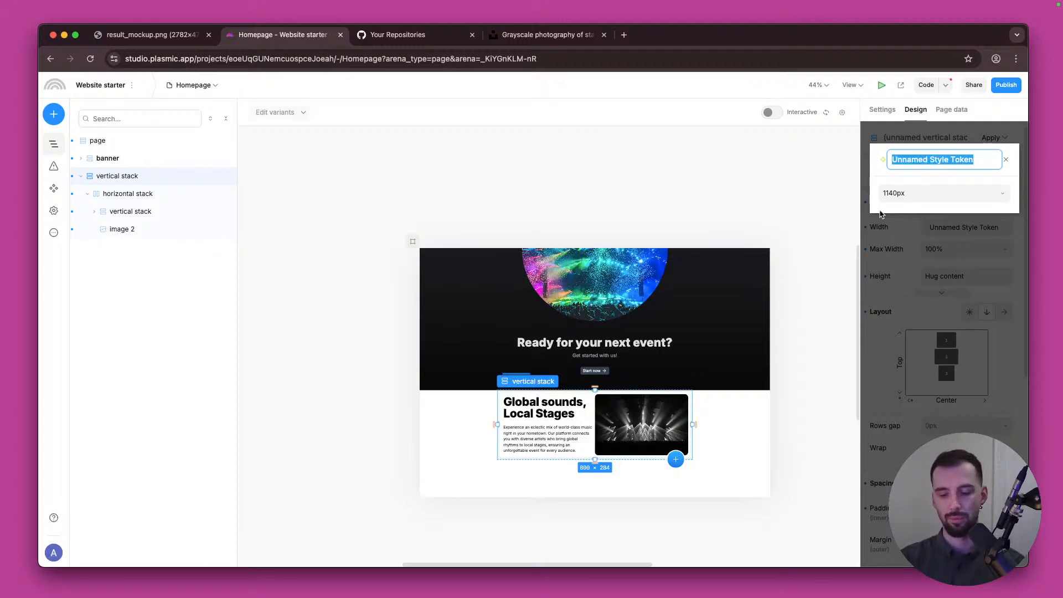
pyautogui.write('container width')
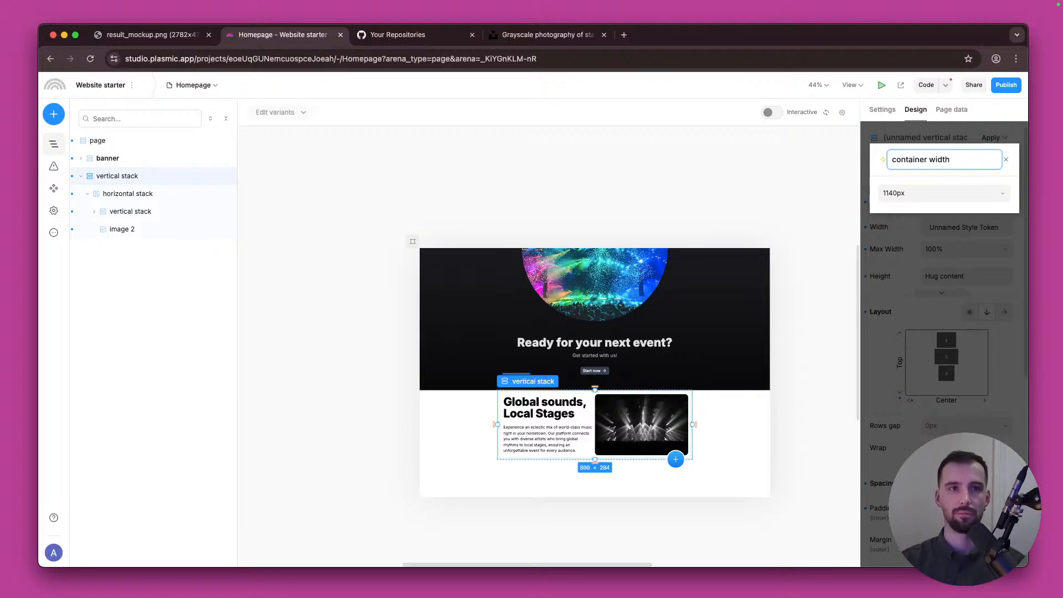
pyautogui.press('Return')
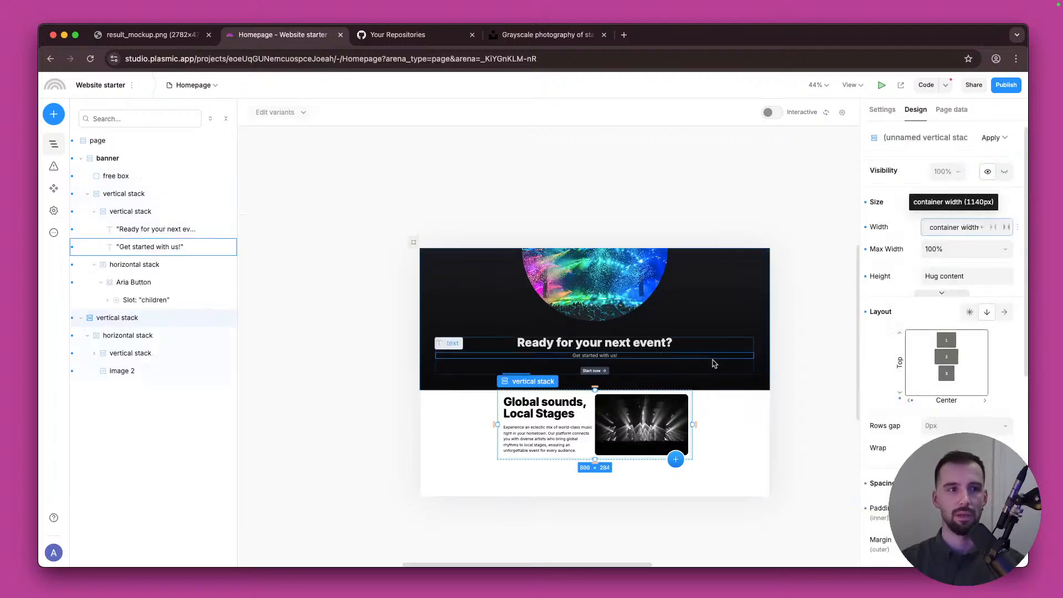
# Step: Set the width of the section's outer vertical stack to Wide and reveal its additional size options
pyautogui.click(952, 229)
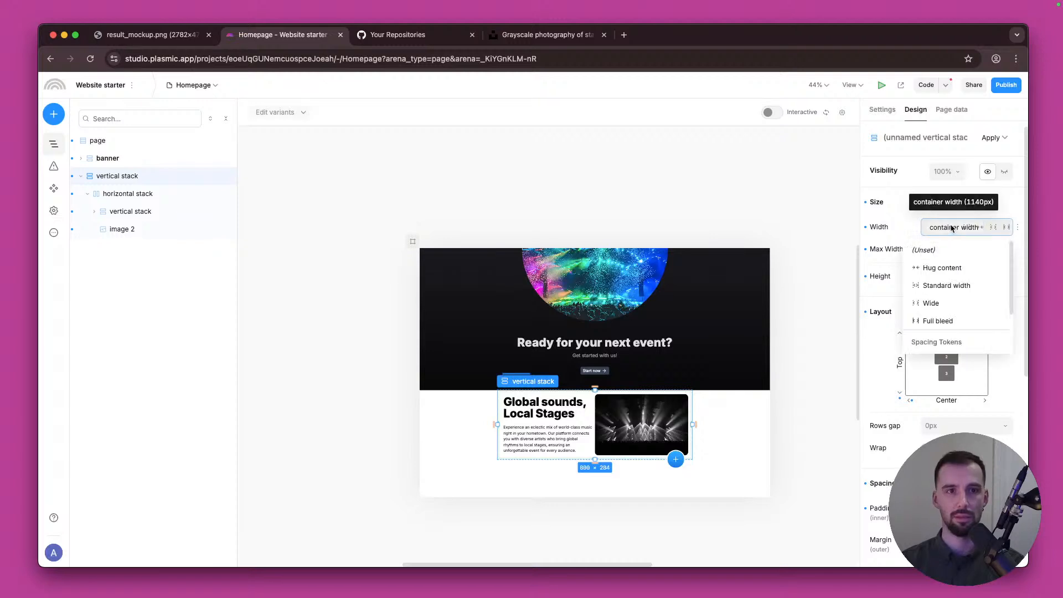
pyautogui.click(953, 228)
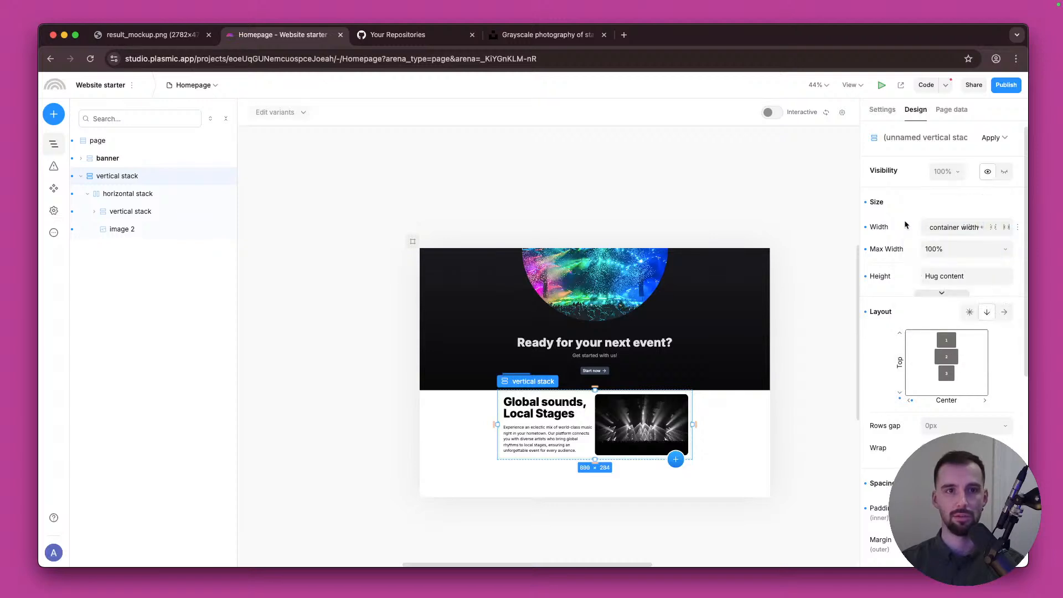
pyautogui.click(952, 230)
pyautogui.click(935, 206)
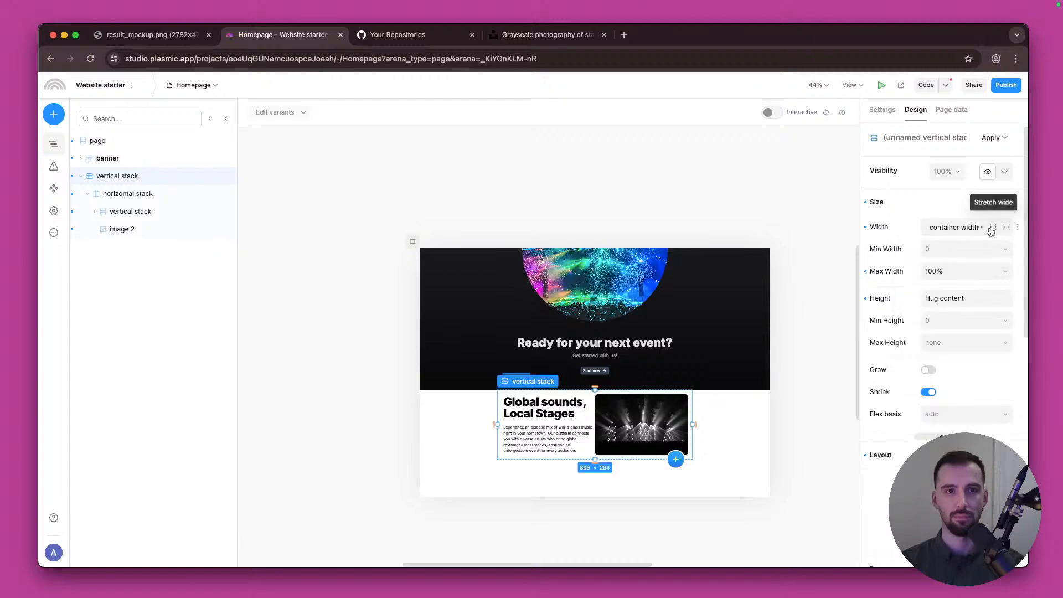
pyautogui.click(991, 228)
# Step: Set the outer vertical stack's max width to the "container width" token
pyautogui.click(984, 252)
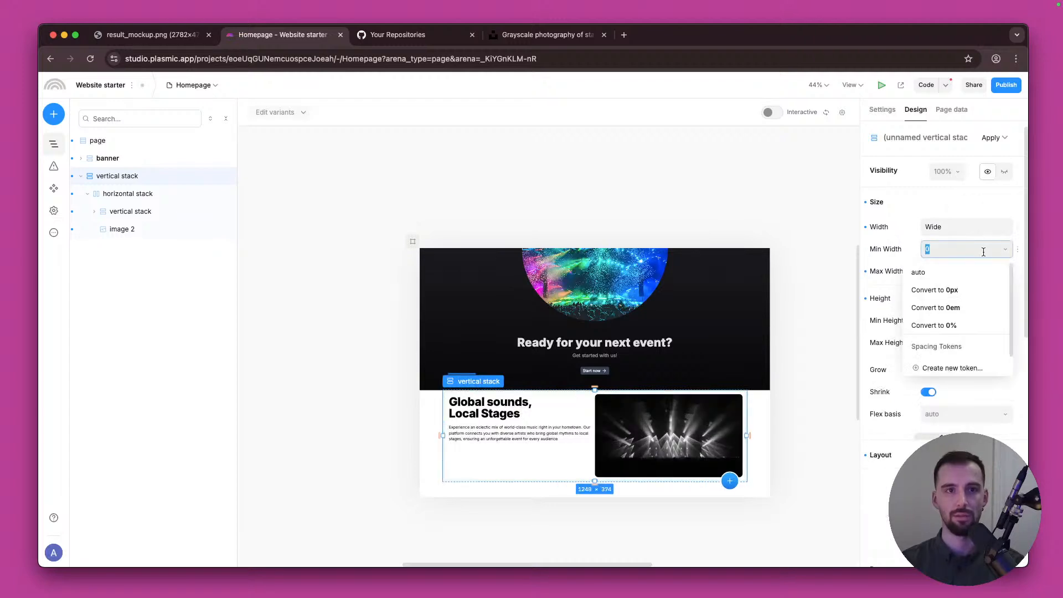
pyautogui.click(952, 261)
pyautogui.click(952, 265)
pyautogui.write('100%')
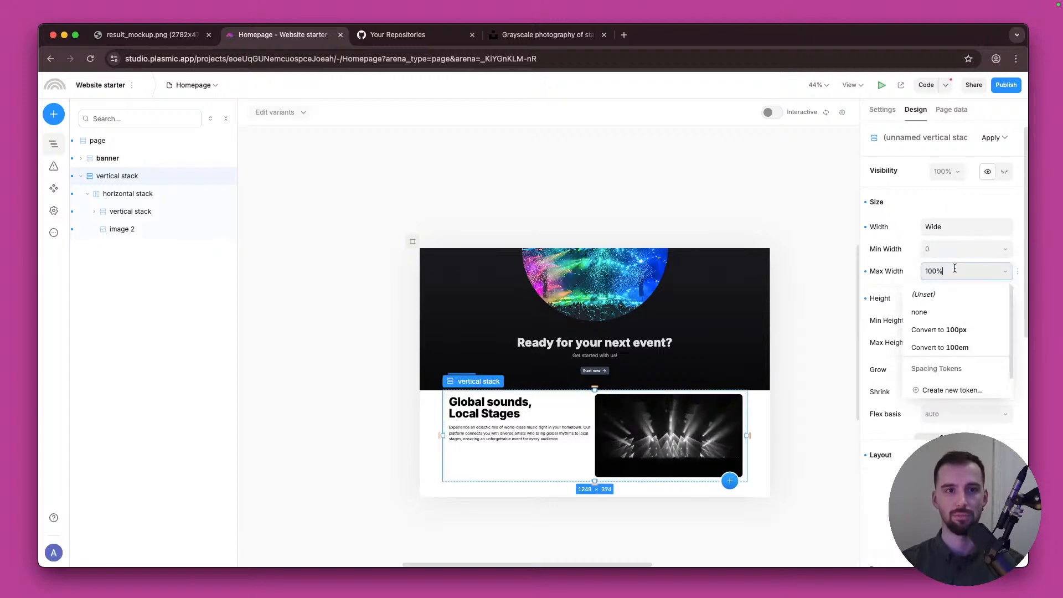
pyautogui.scroll(-1, 957, 351)
pyautogui.click(952, 388)
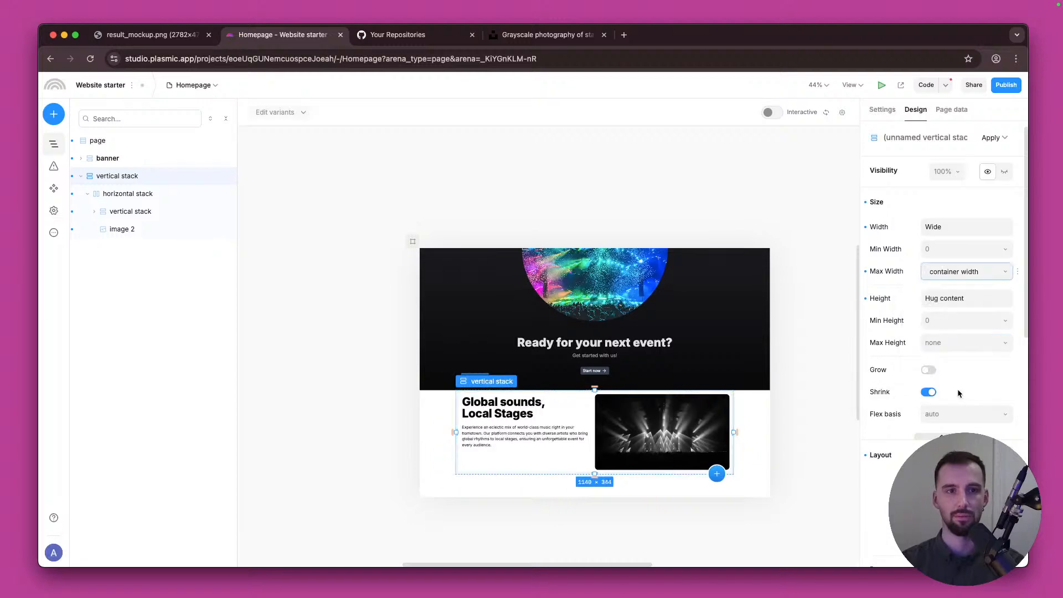
pyautogui.click(964, 272)
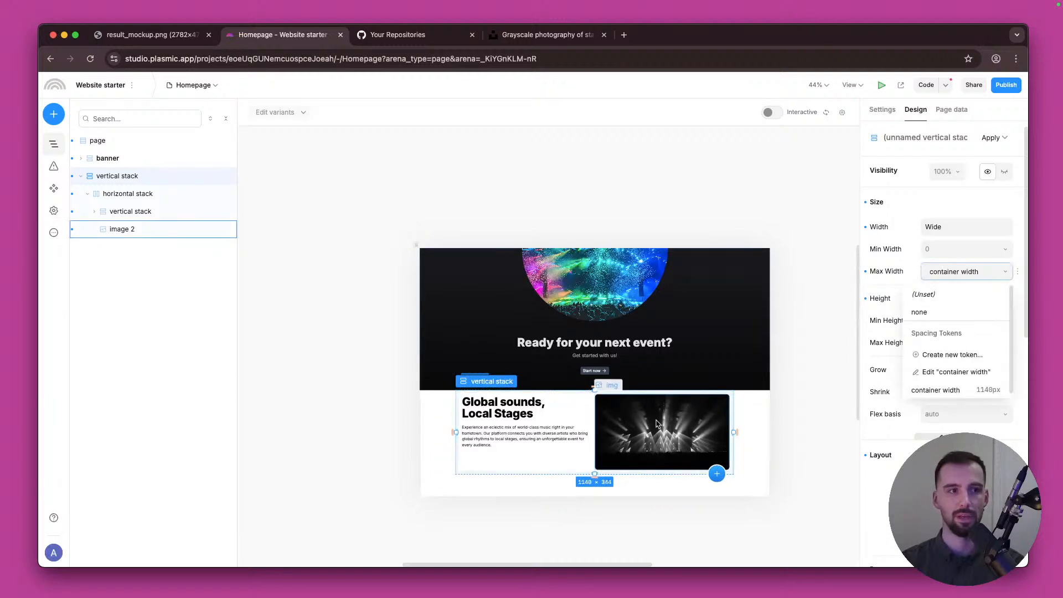
pyautogui.click(654, 530)
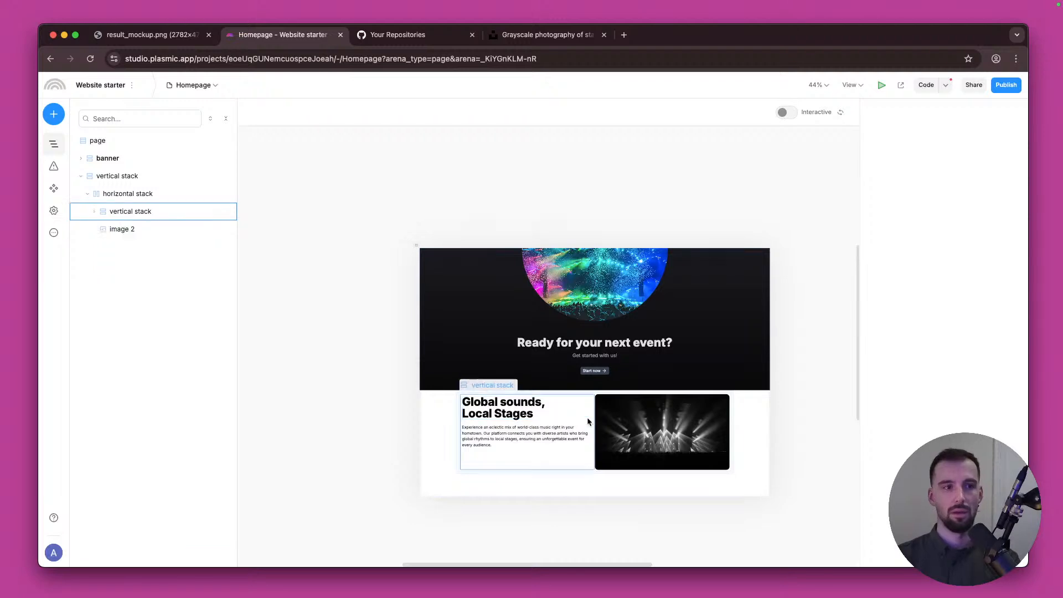
# Step: Center the contents of the "Global sounds, Local Stages" horizontal stack both horizontally and vertically
pyautogui.click(577, 450)
pyautogui.click(127, 193)
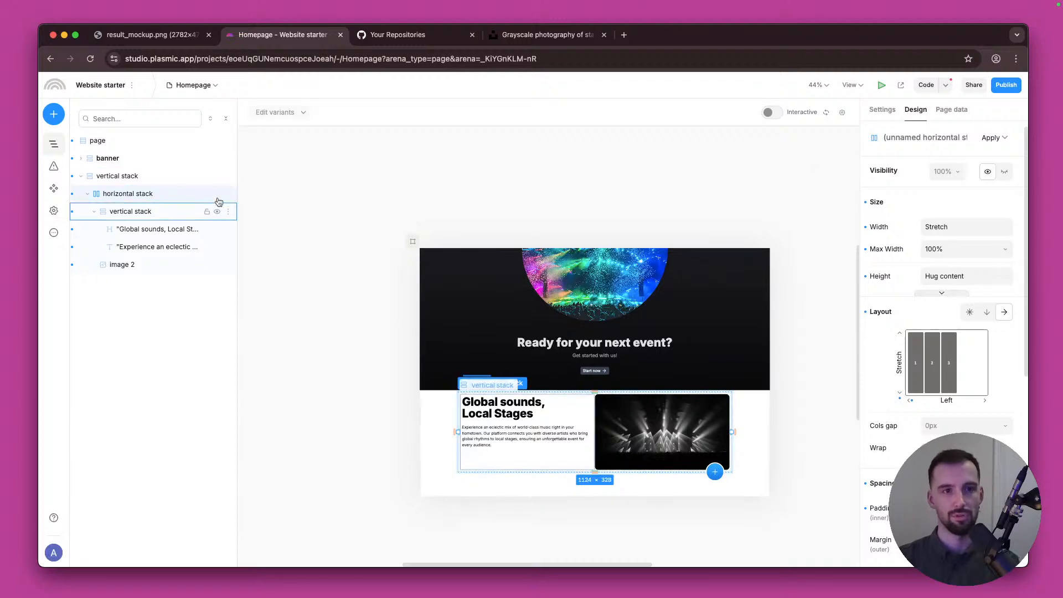
pyautogui.scroll(-1, 909, 266)
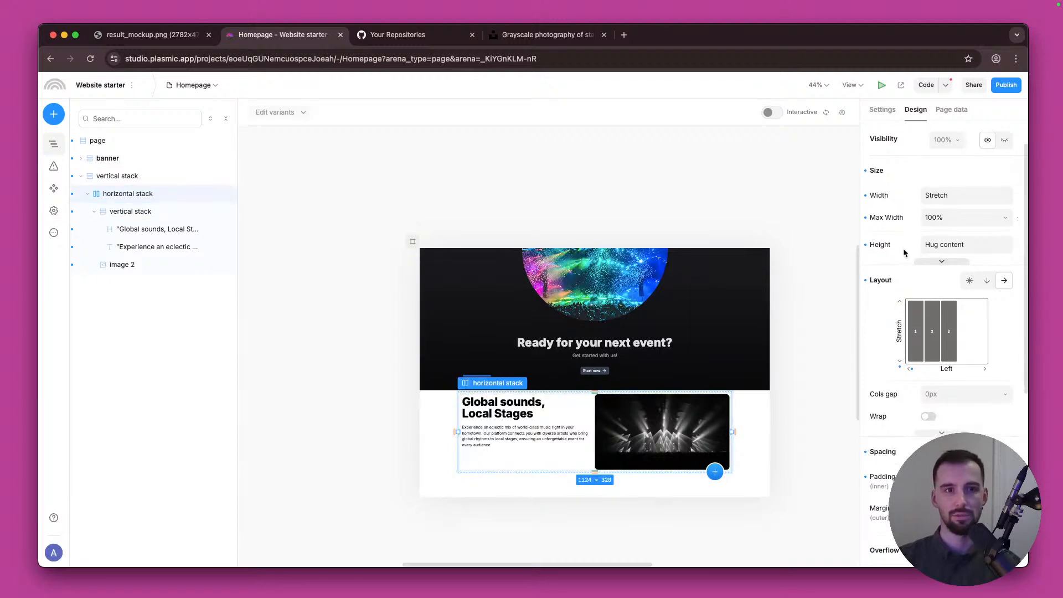
pyautogui.click(947, 333)
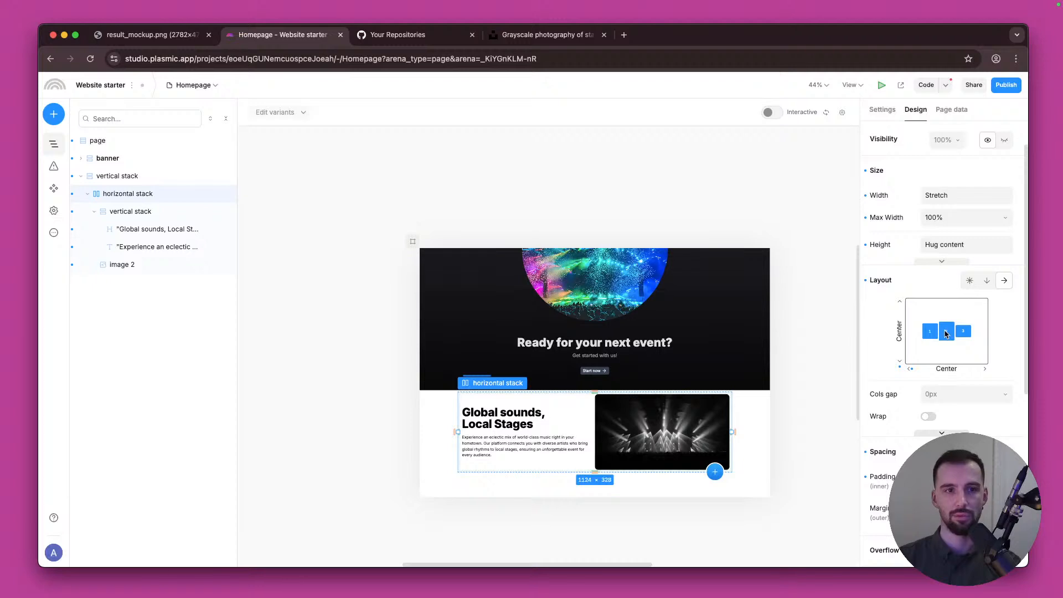
pyautogui.click(924, 310)
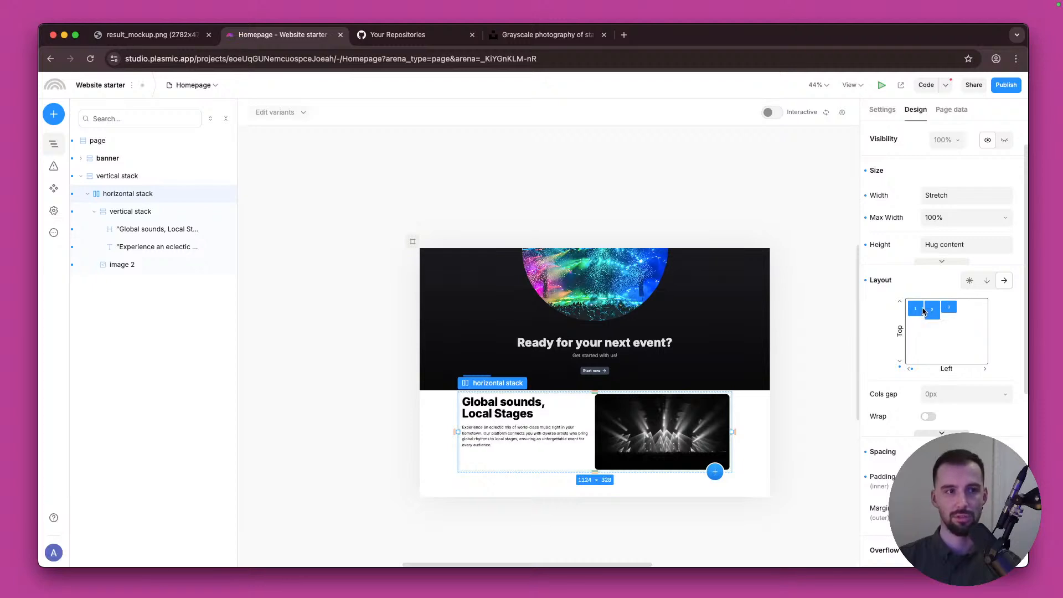
pyautogui.click(949, 337)
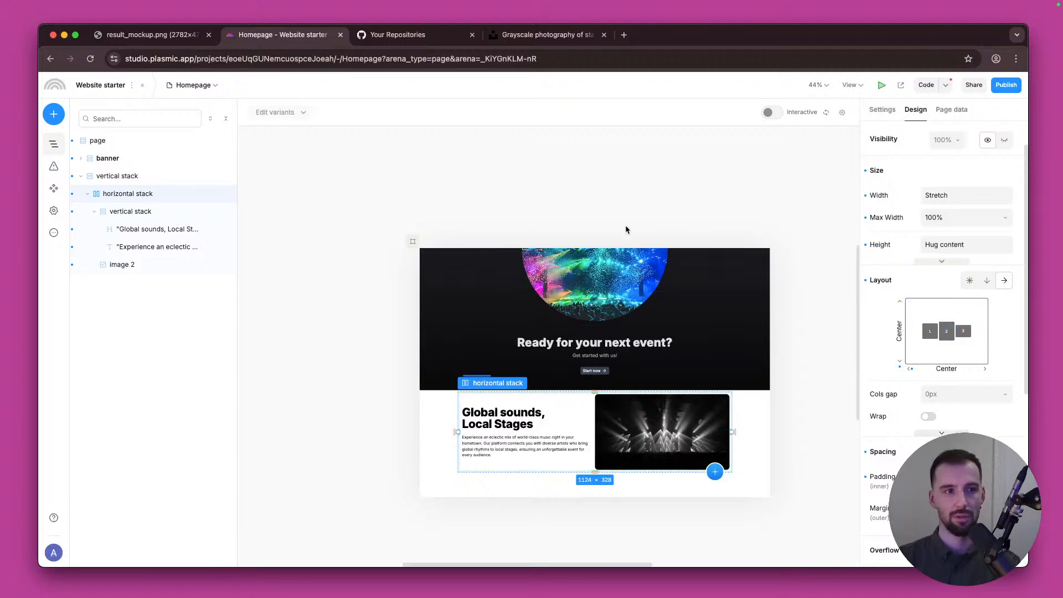
pyautogui.scroll(-5, 622, 388)
pyautogui.click(615, 423)
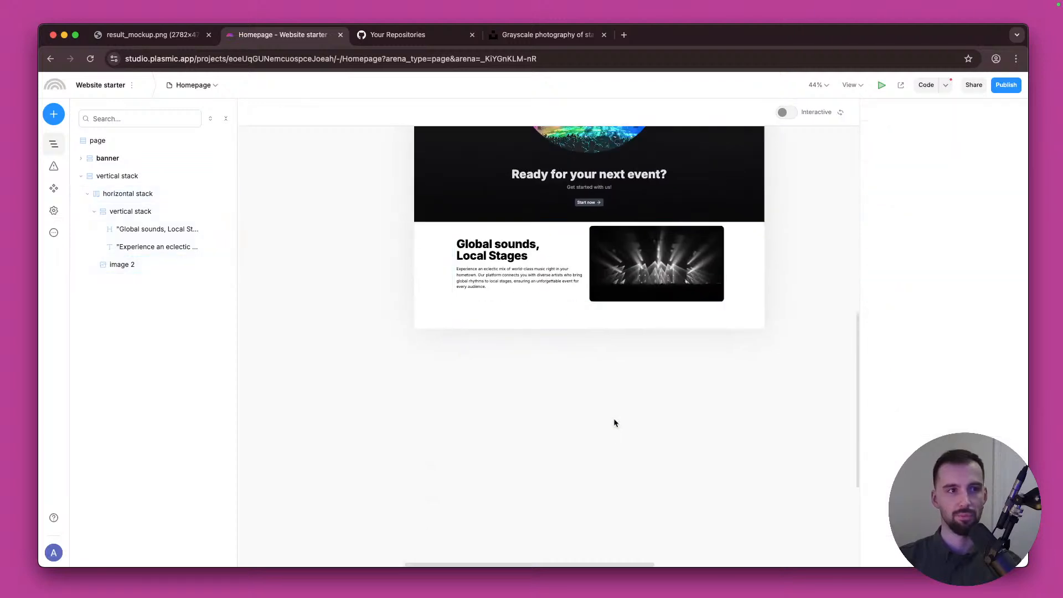
# Step: Duplicate the horizontal stack inside the outer vertical stack and place the copy's image before its text
pyautogui.scroll(5, 603, 382)
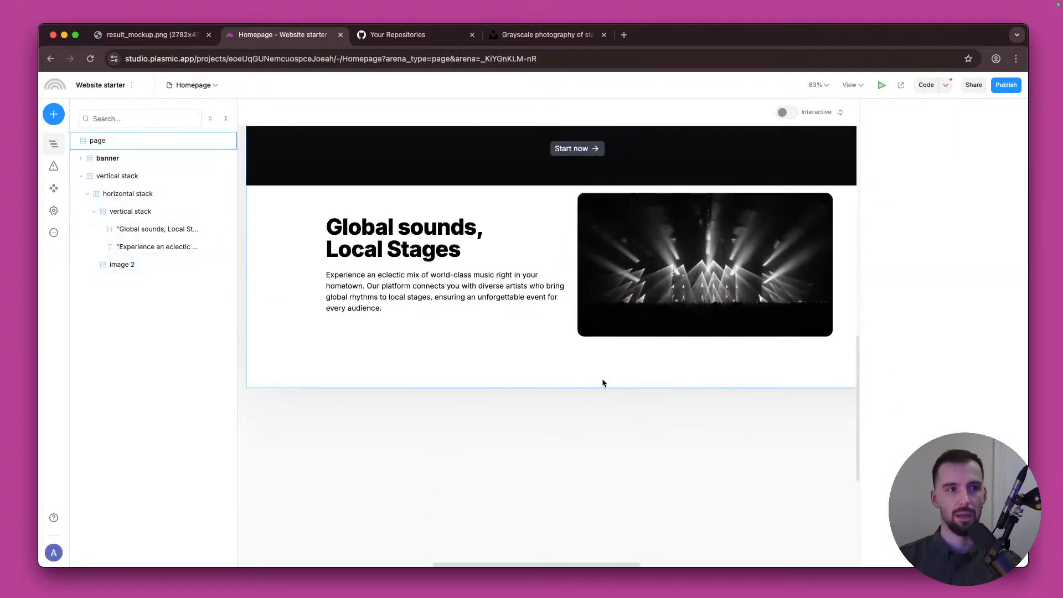
pyautogui.click(167, 209)
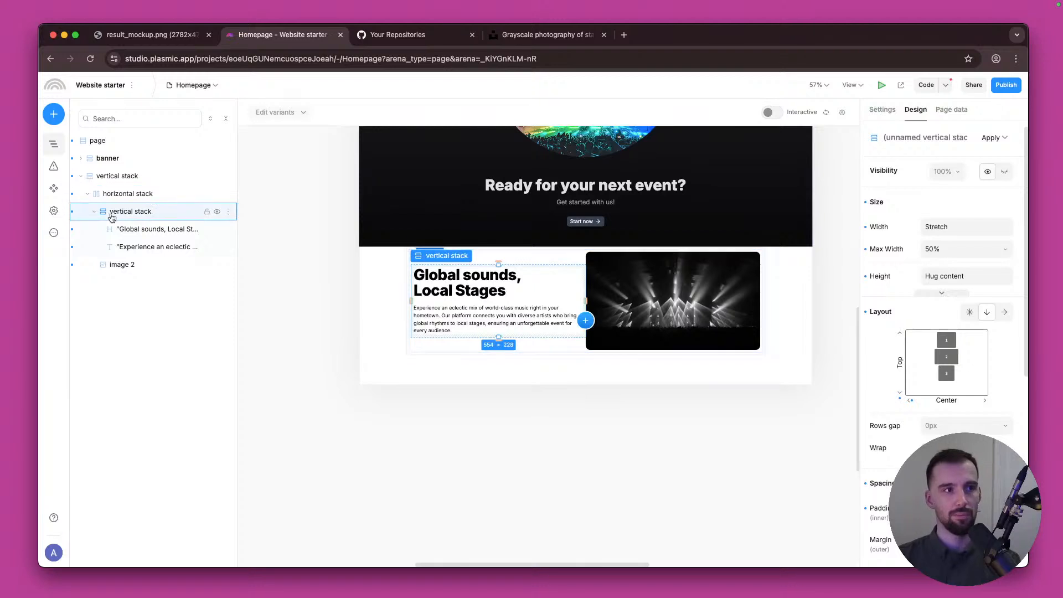
pyautogui.click(123, 195)
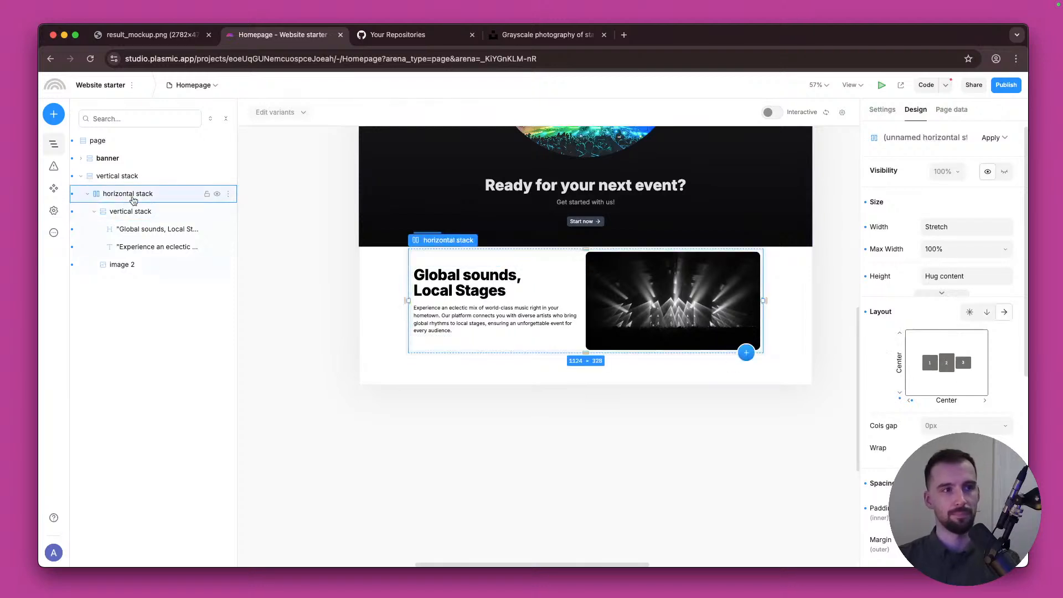
pyautogui.click(87, 193)
pyautogui.click(110, 176)
pyautogui.press('super+v')
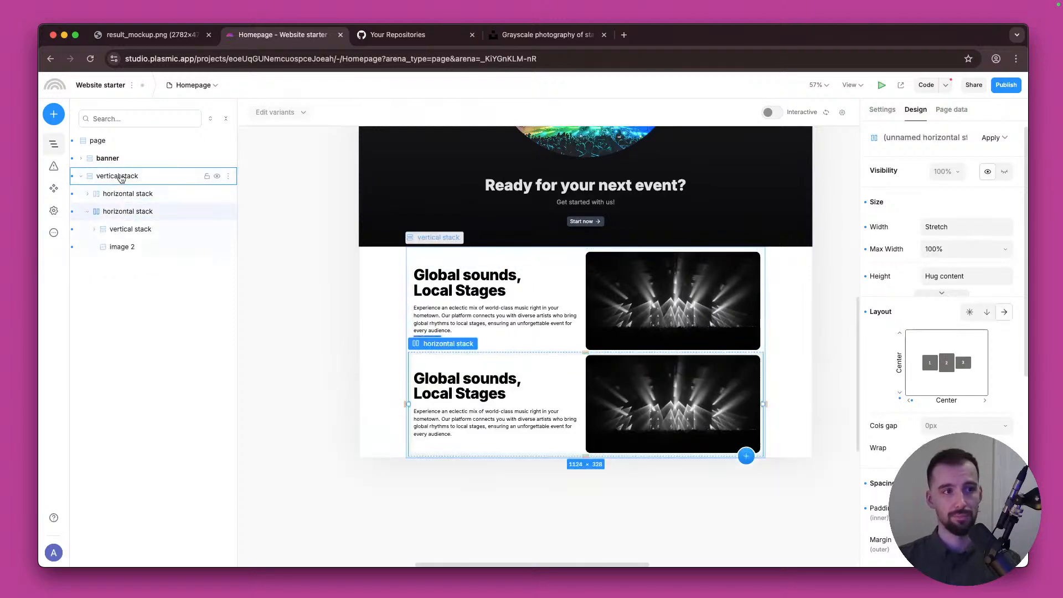
pyautogui.moveTo(150, 249); pyautogui.dragTo(149, 229)
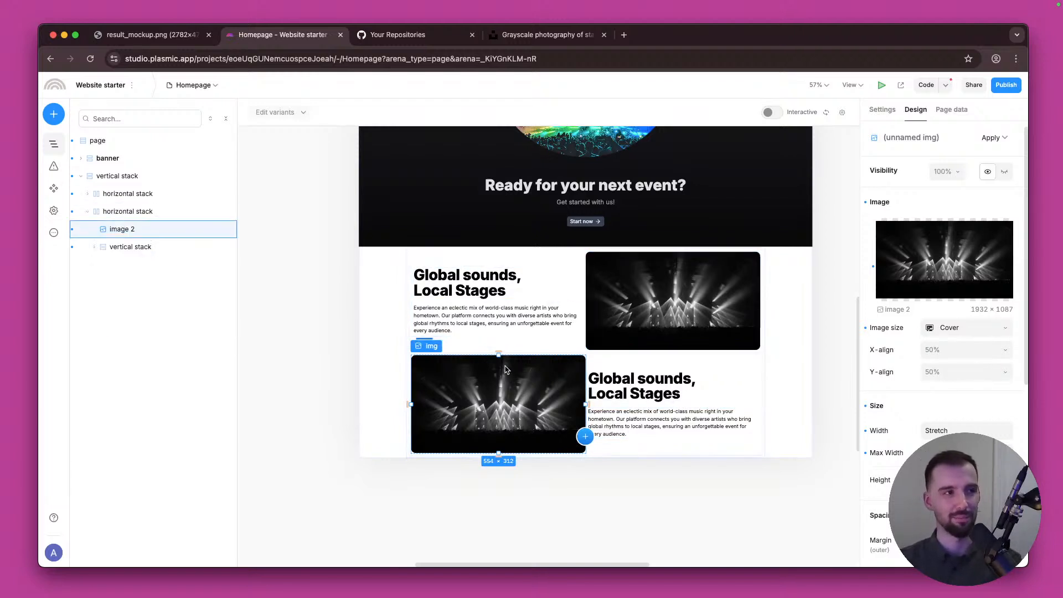
# Step: Enable wrapping on the duplicated horizontal stack
pyautogui.click(166, 211)
pyautogui.click(976, 426)
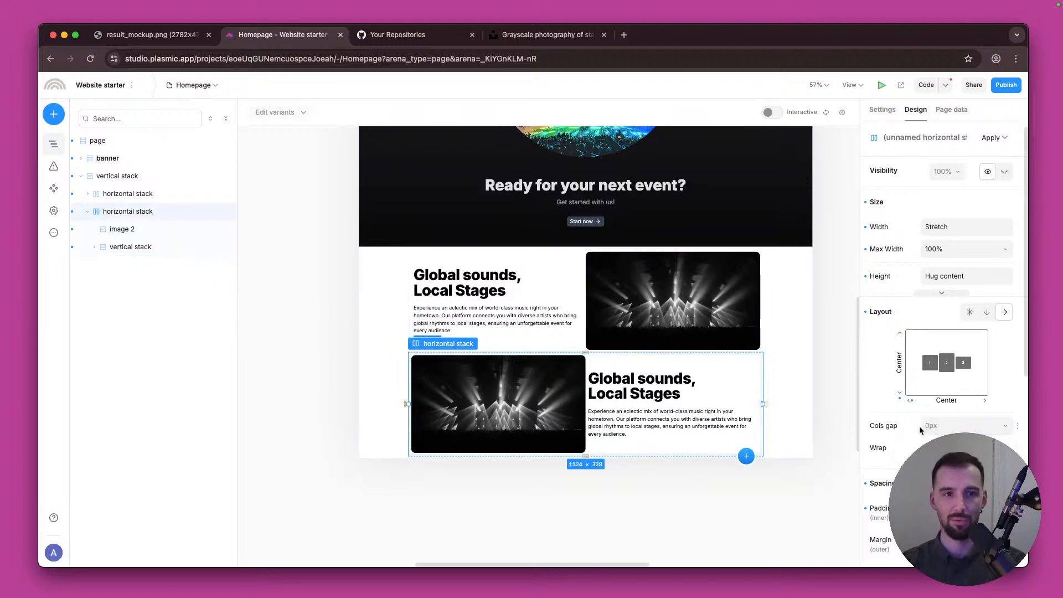
pyautogui.click(932, 448)
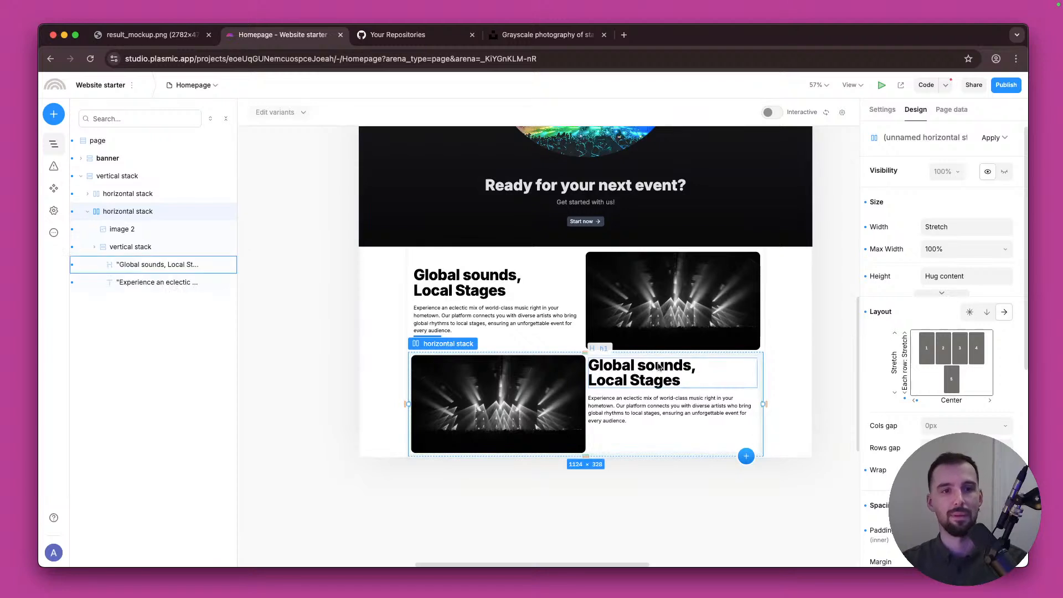
# Step: Enable wrapping on the first horizontal stack and set its columns gap to 25px
pyautogui.click(133, 198)
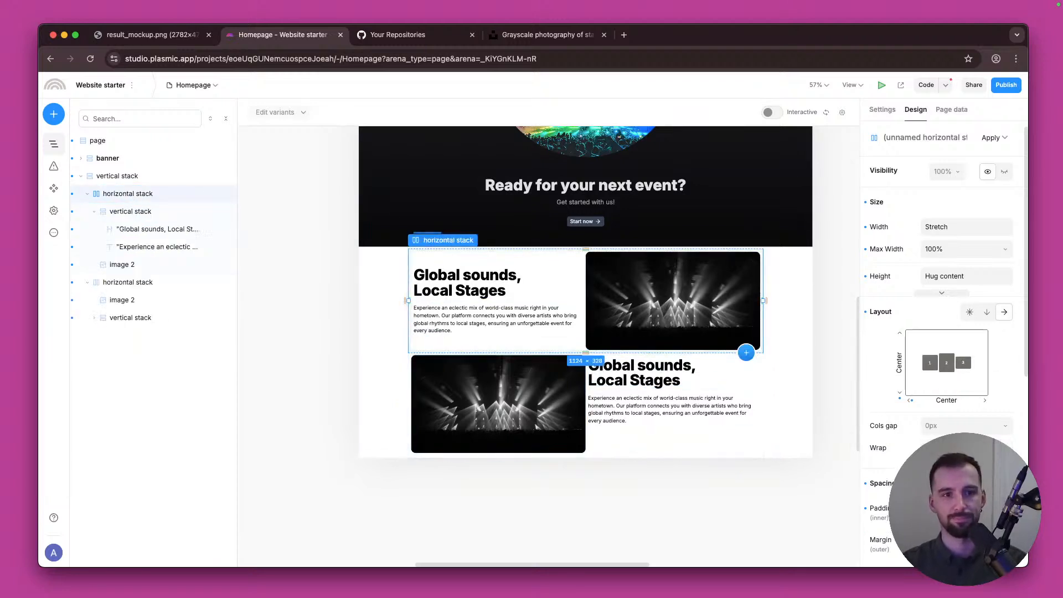
pyautogui.click(930, 448)
pyautogui.click(940, 426)
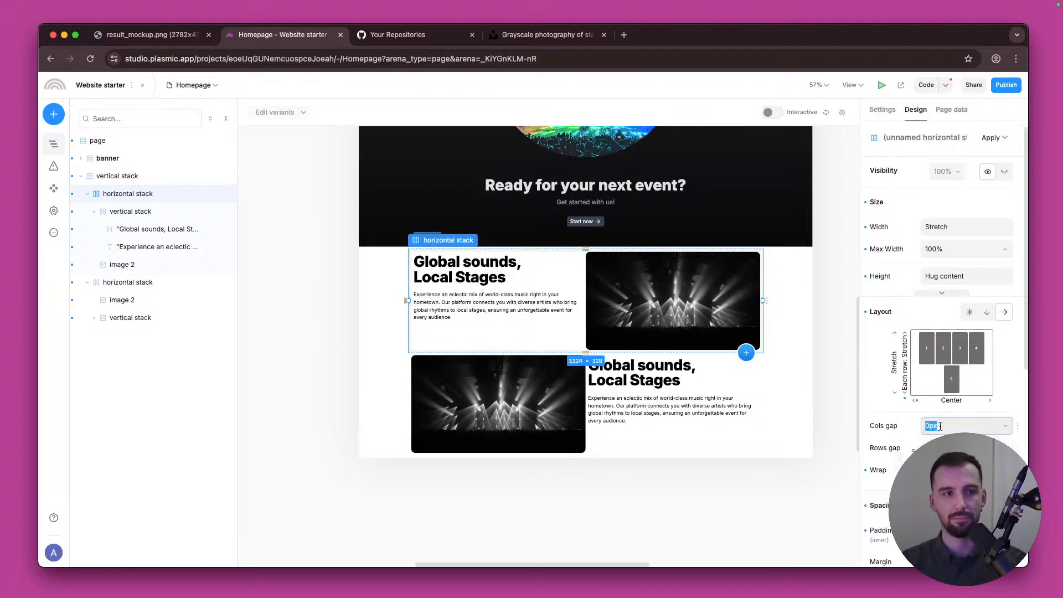
pyautogui.write('25px')
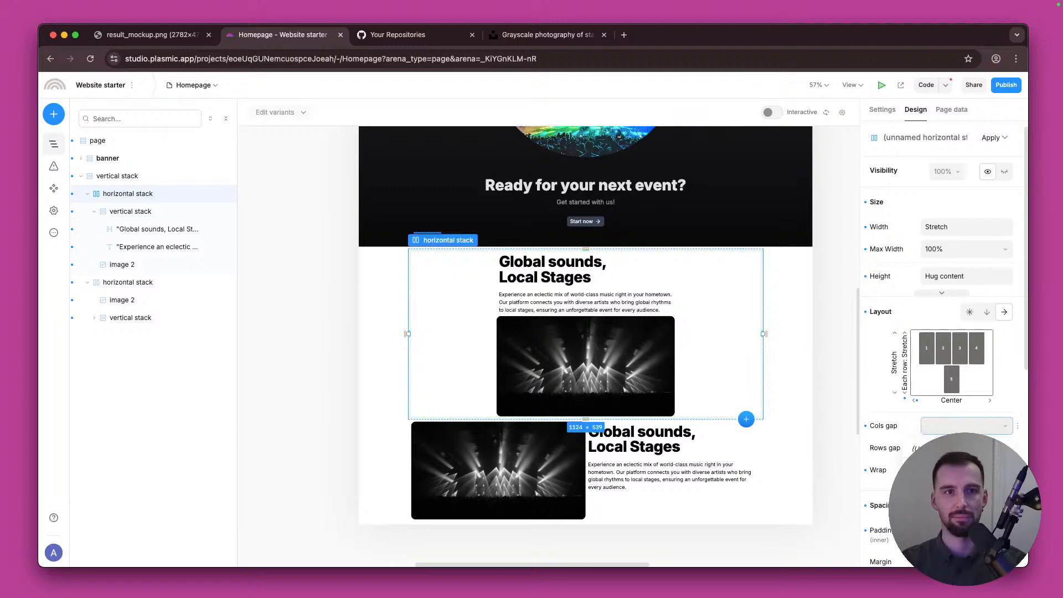
# Step: Set the max width of the first row's stage photo to 45%
pyautogui.click(144, 265)
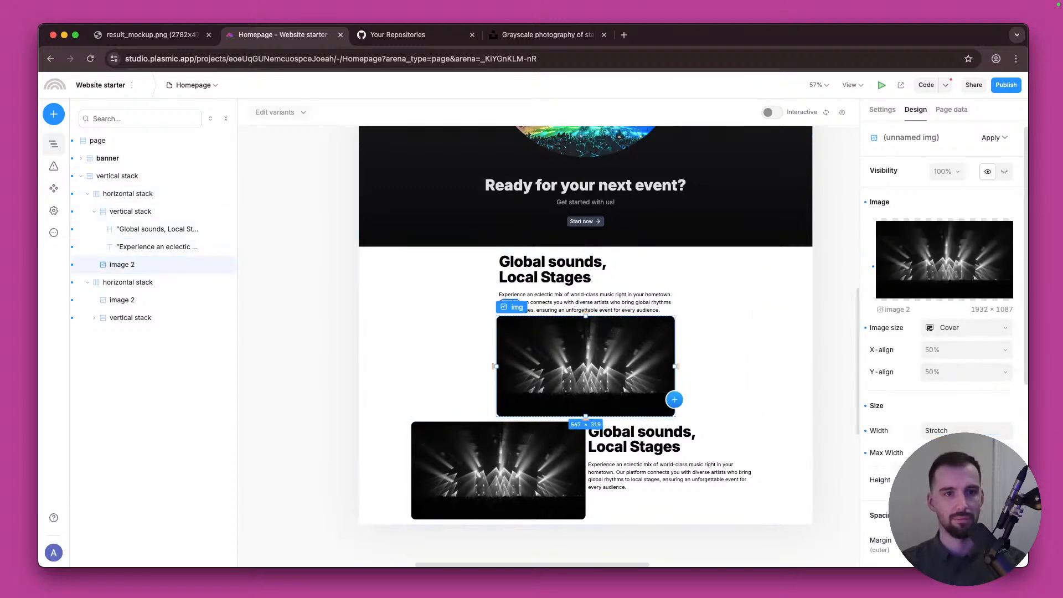
pyautogui.click(967, 452)
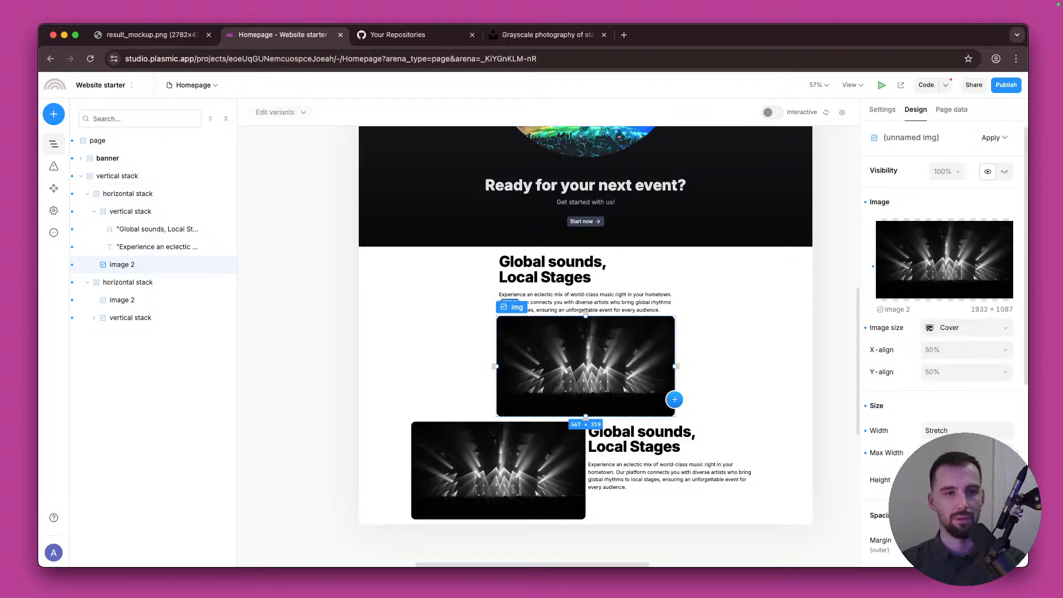
pyautogui.click(961, 453)
pyautogui.write('45')
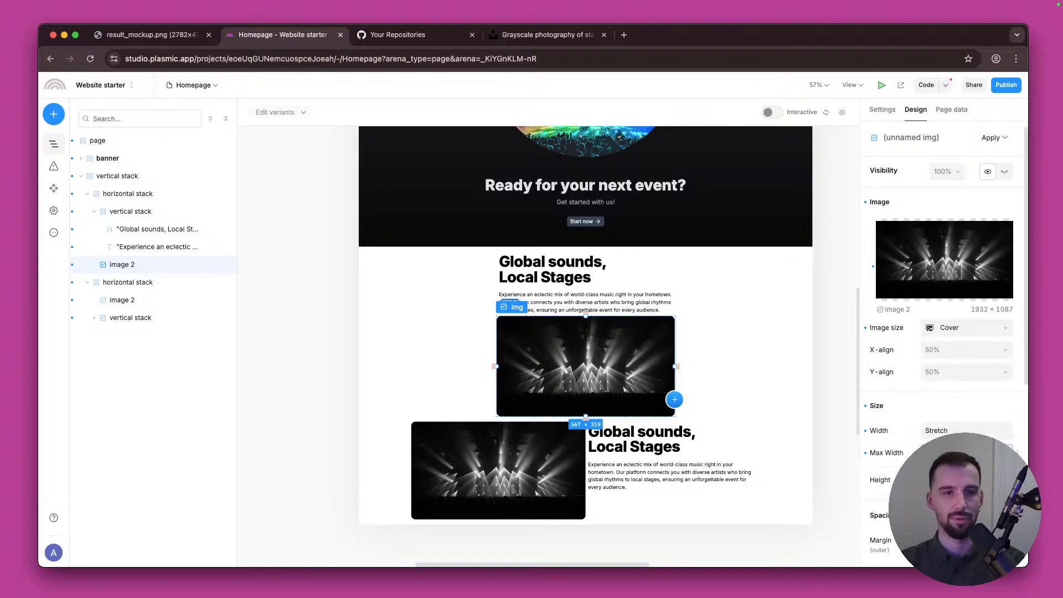
pyautogui.press('Return')
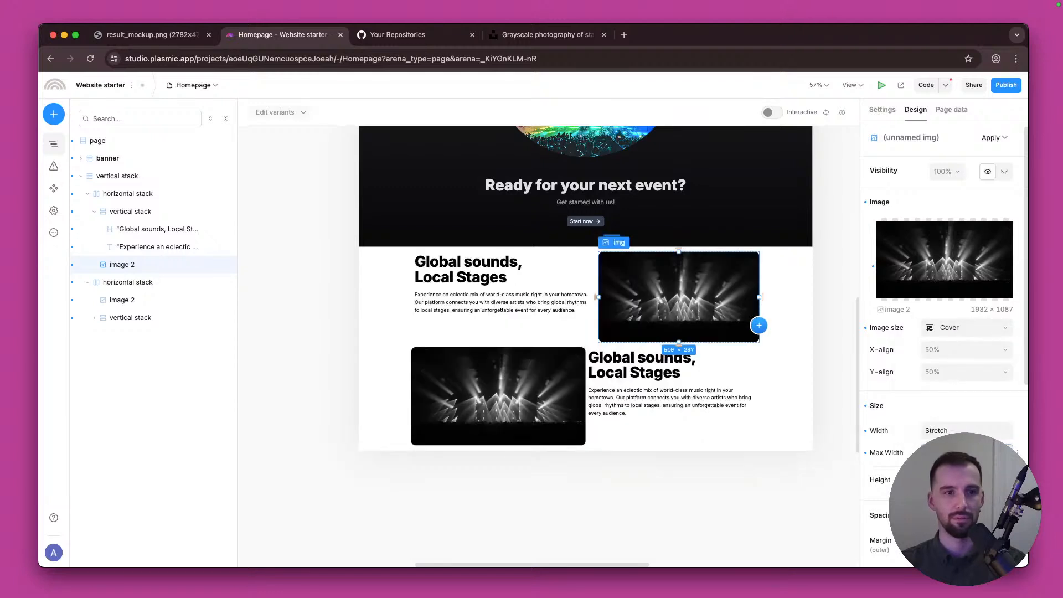
# Step: Try a 25px rows gap between the heading and paragraph in the first row's text stack, and undo it
pyautogui.click(581, 320)
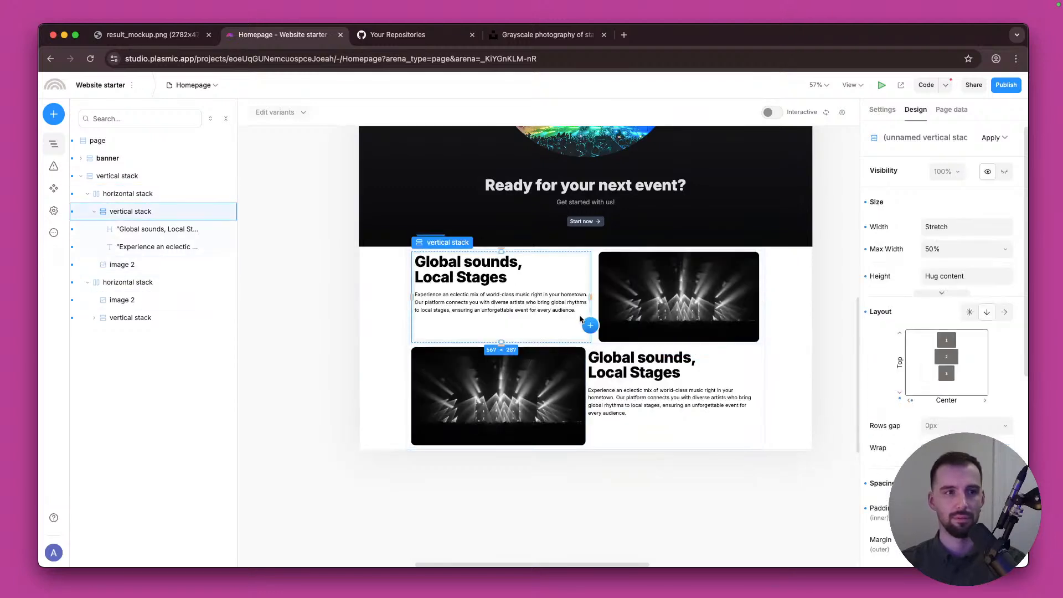
pyautogui.click(959, 427)
pyautogui.write('25p')
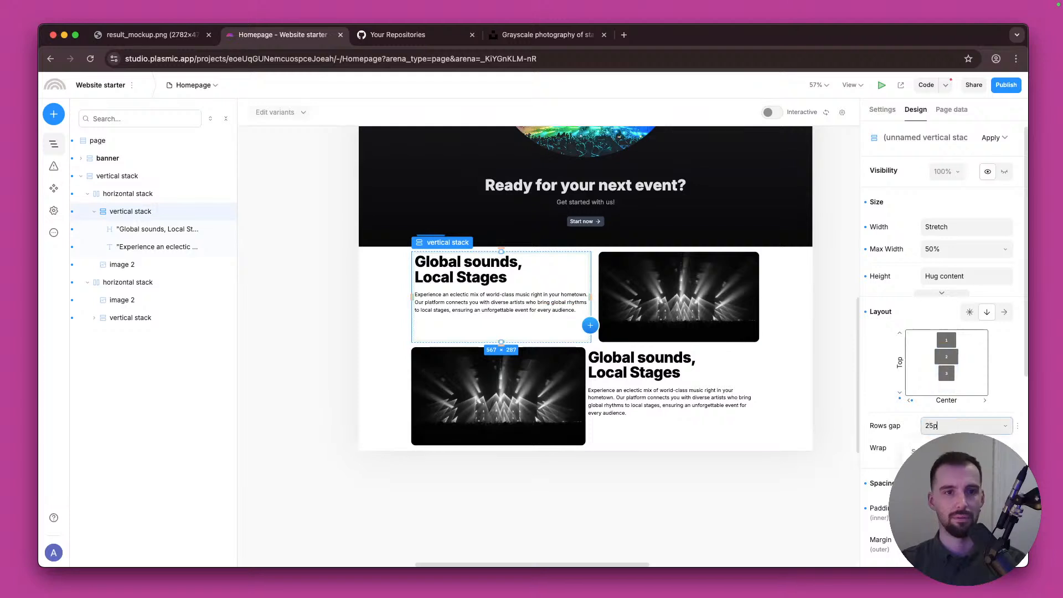
pyautogui.write('x')
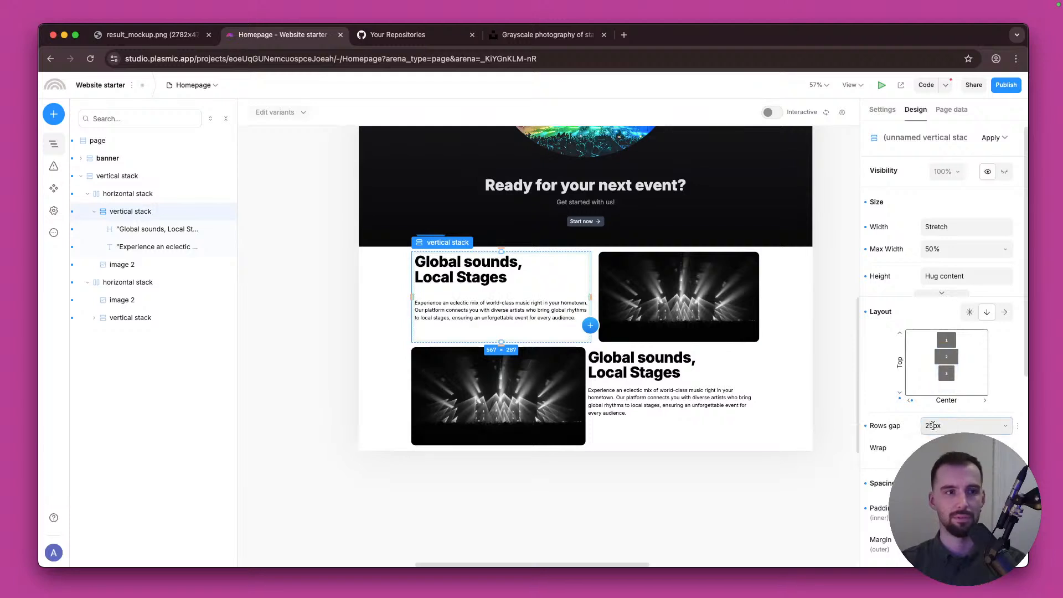
pyautogui.press('super+z')
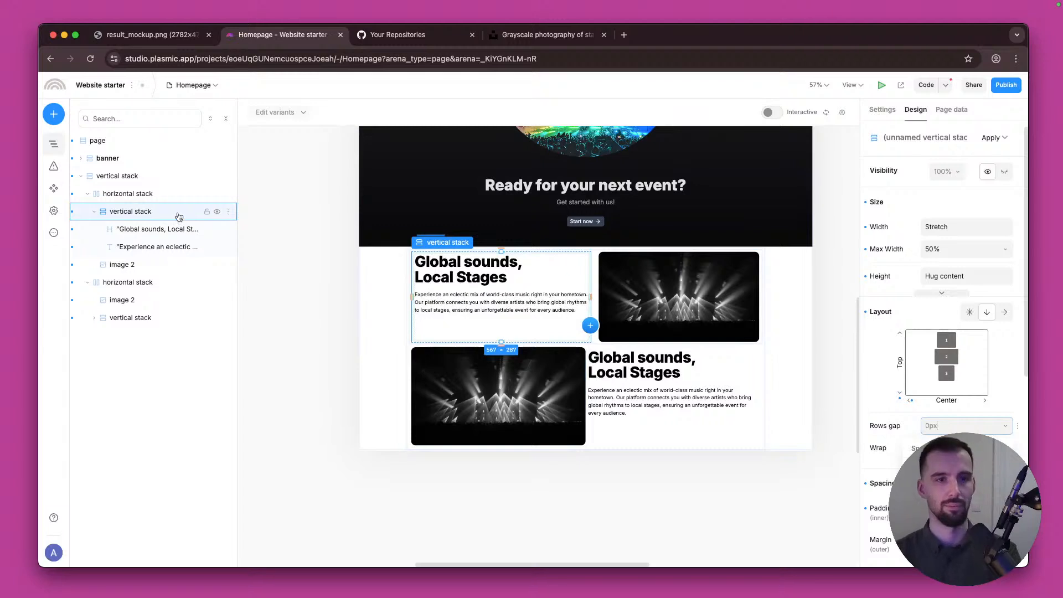
# Step: Reduce the max width of the second row's stage photo to match the photo in the first row
pyautogui.click(167, 195)
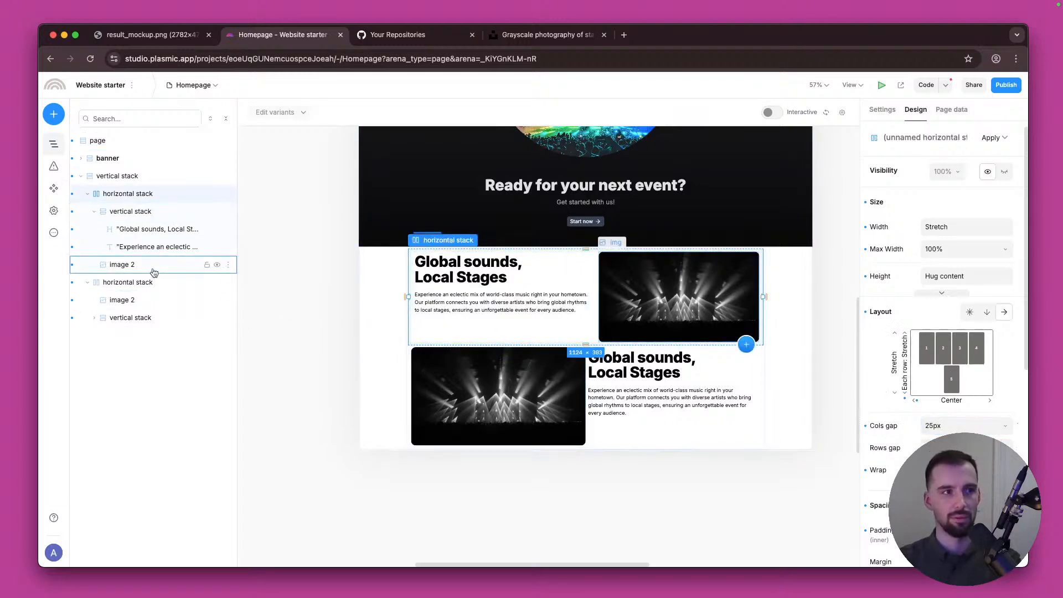
pyautogui.click(154, 285)
pyautogui.click(560, 415)
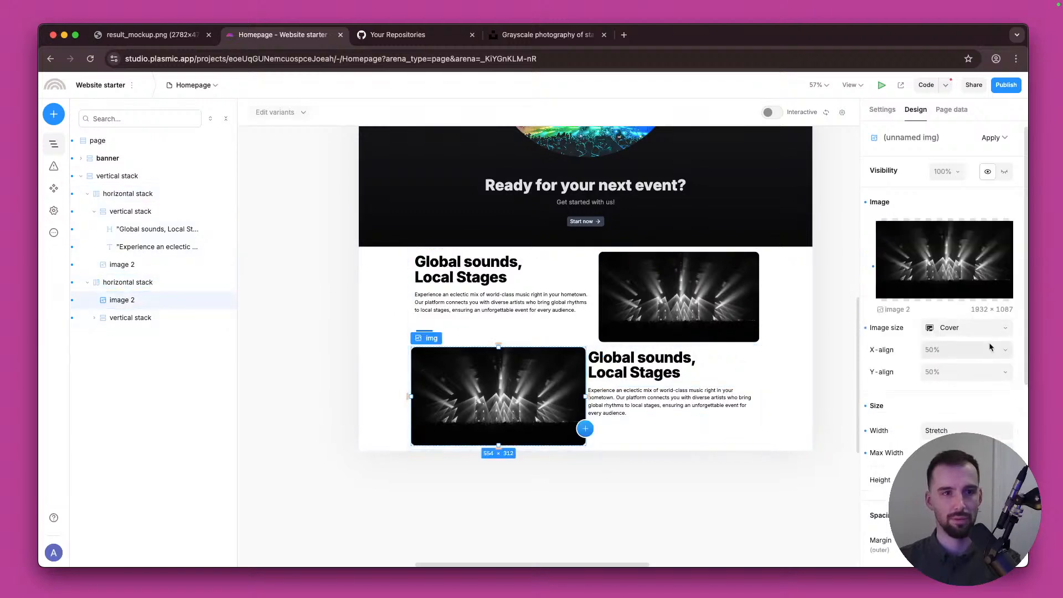
pyautogui.click(963, 453)
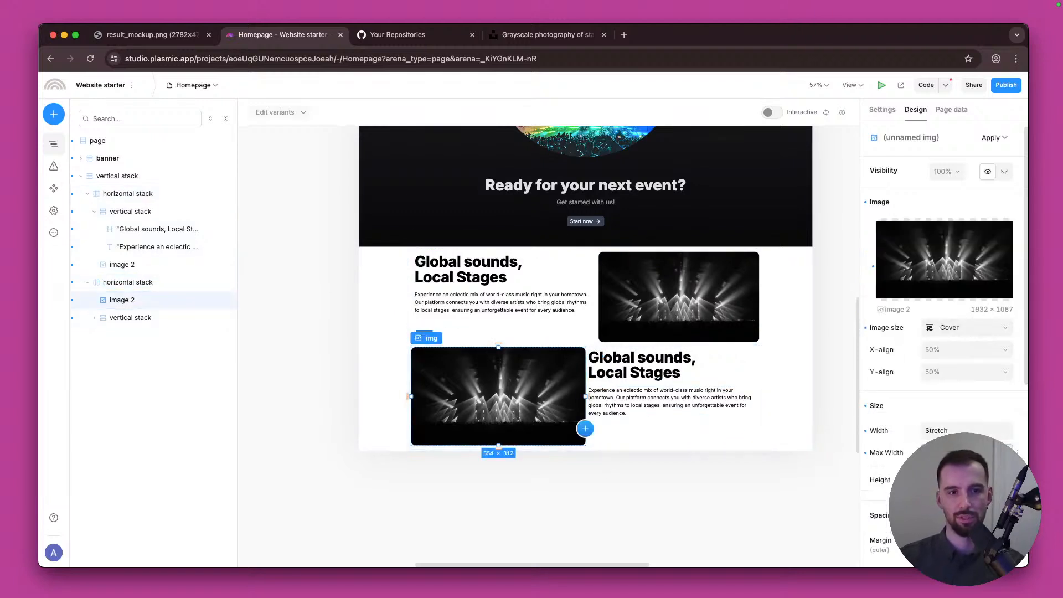
pyautogui.click(626, 365)
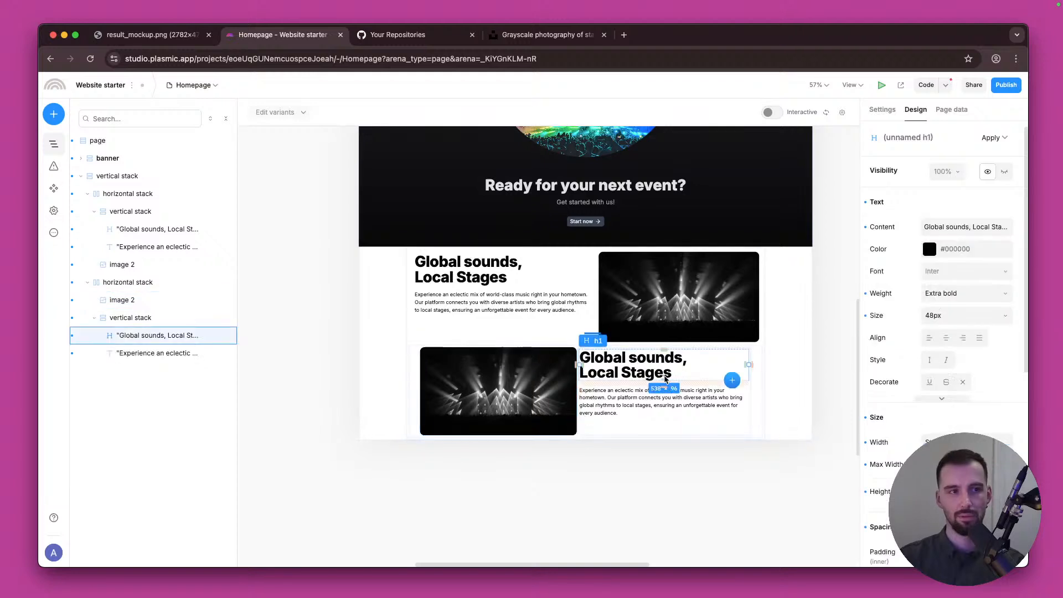
# Step: Set the second row's horizontal stack to a 25px columns gap and center its content vertically
pyautogui.click(138, 301)
pyautogui.click(143, 318)
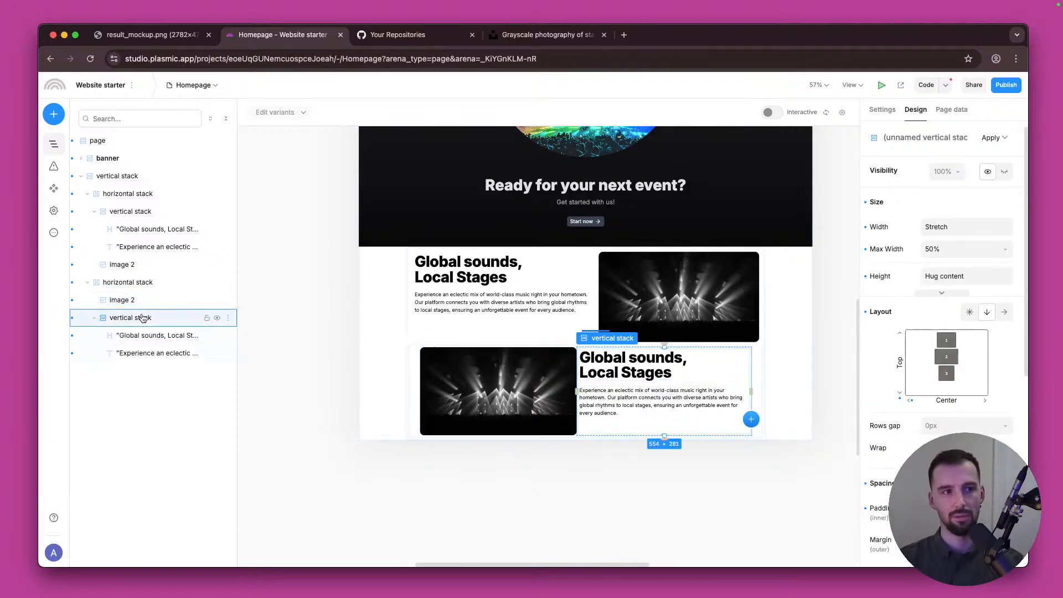
pyautogui.click(141, 282)
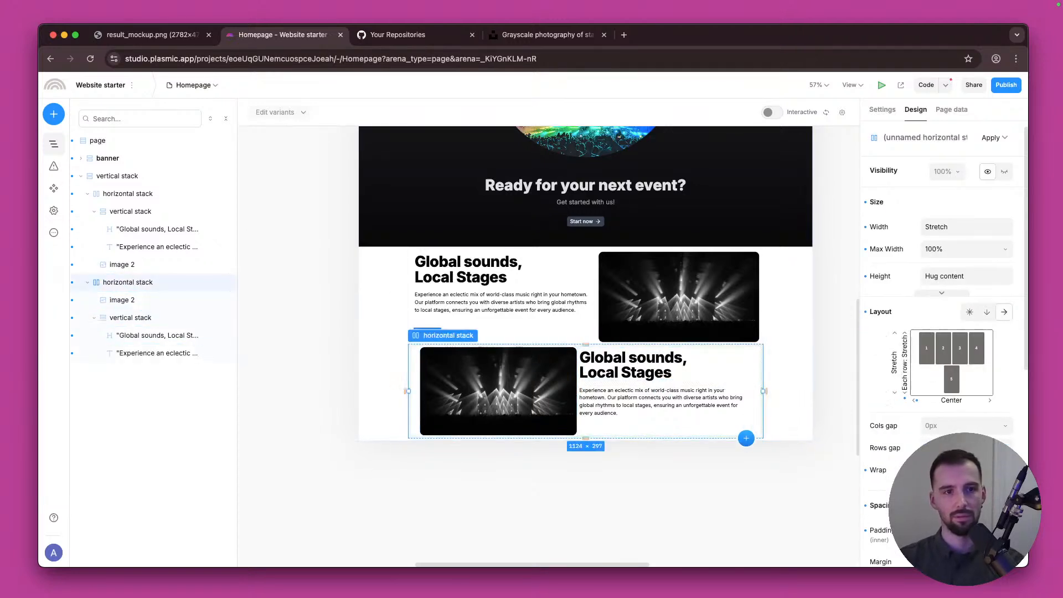
pyautogui.click(947, 433)
pyautogui.write('25')
pyautogui.press('Return')
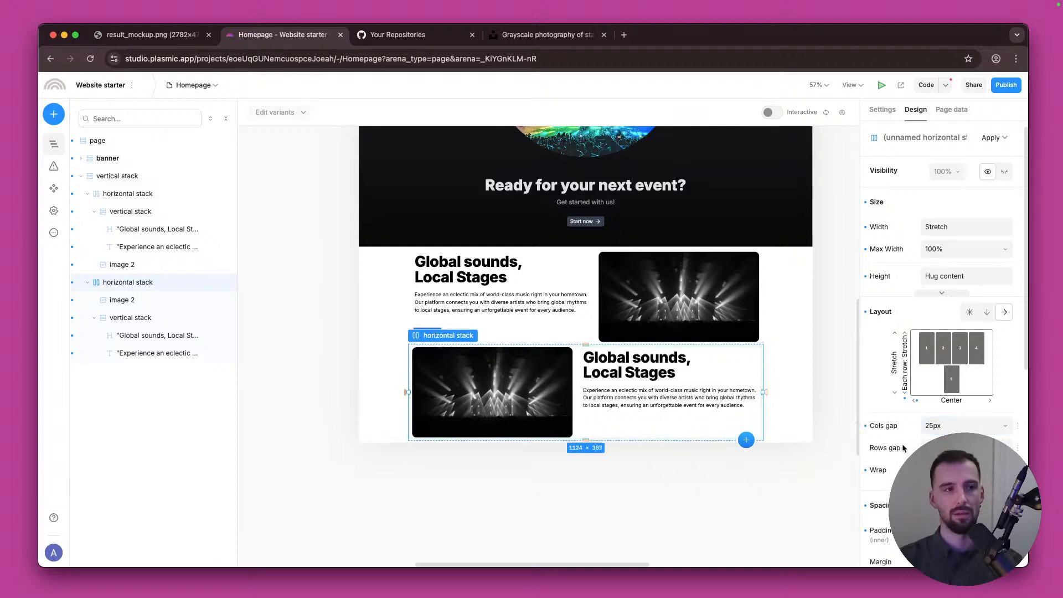
pyautogui.click(951, 369)
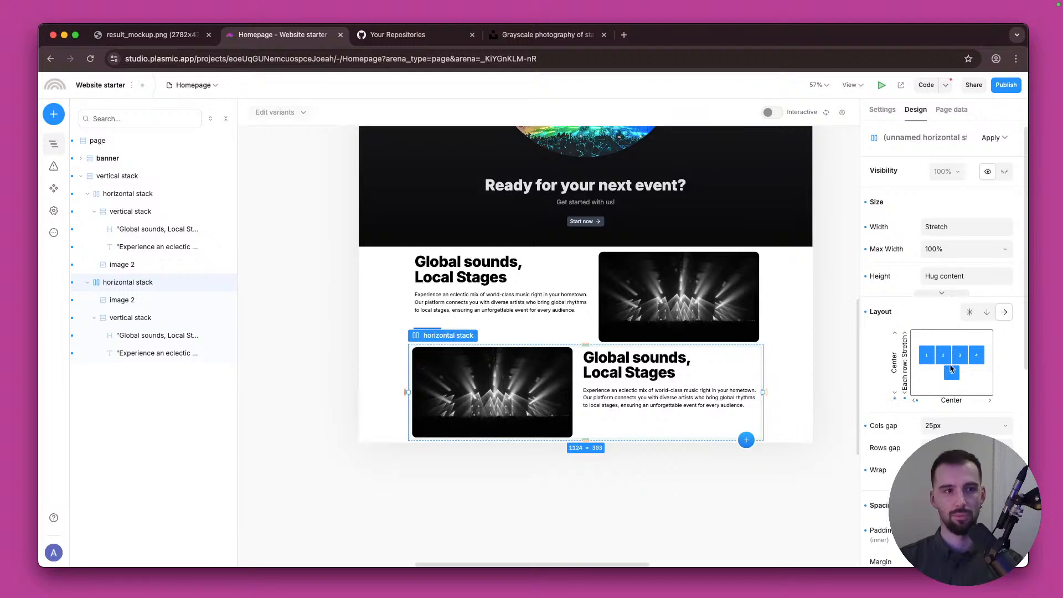
pyautogui.click(731, 486)
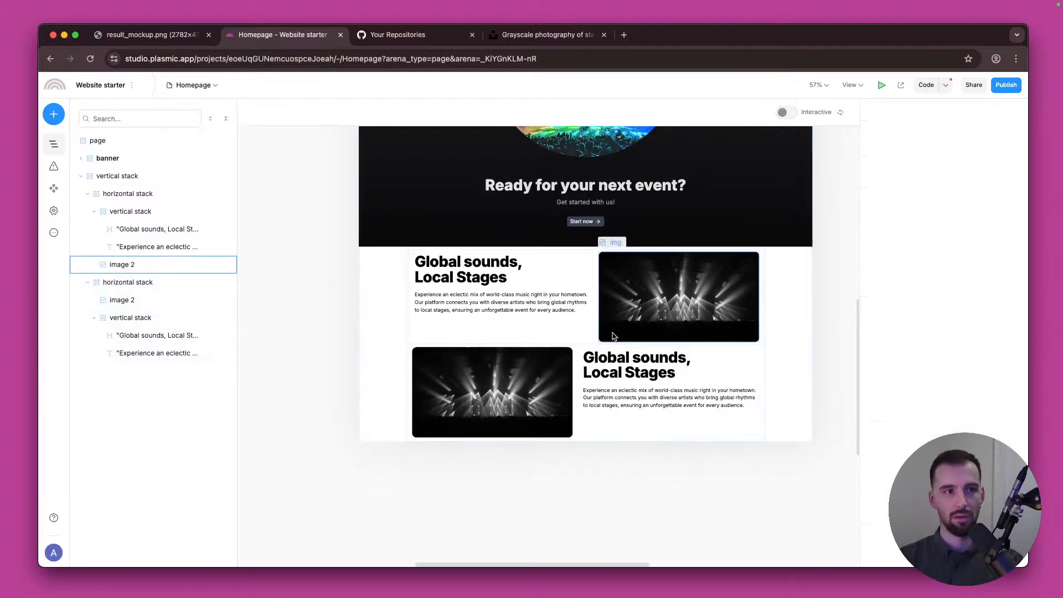
# Step: Add a small bottom margin to the first row's horizontal stack to separate the two rows
pyautogui.click(137, 213)
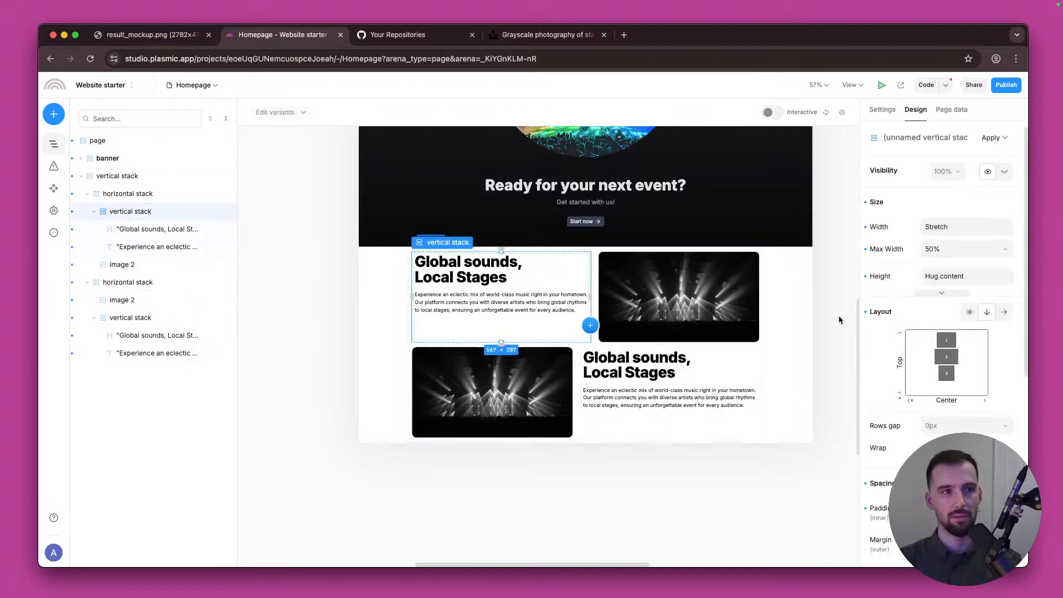
pyautogui.click(145, 193)
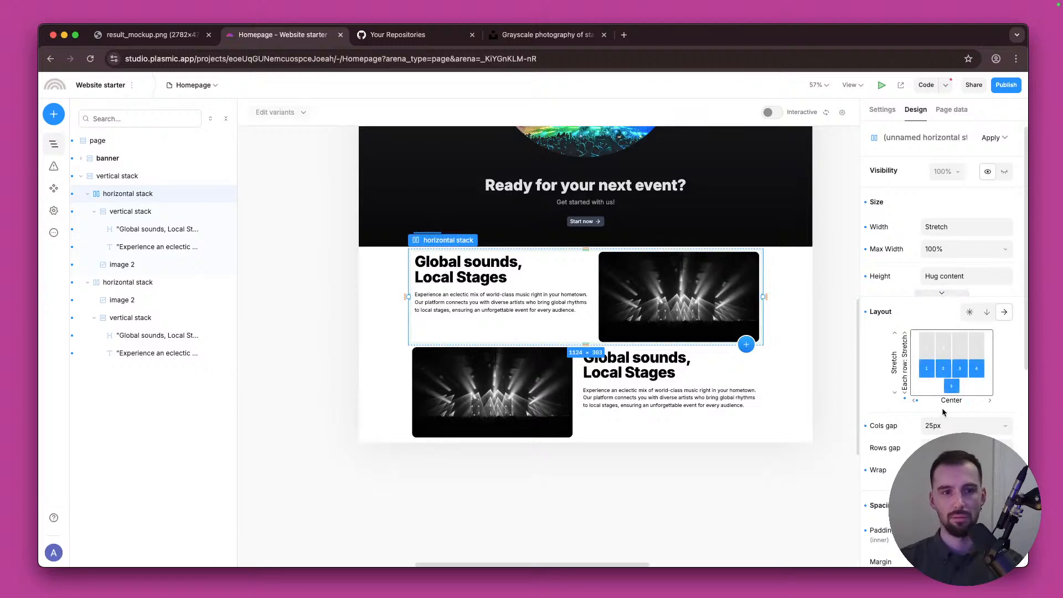
pyautogui.scroll(-3, 945, 408)
pyautogui.click(949, 428)
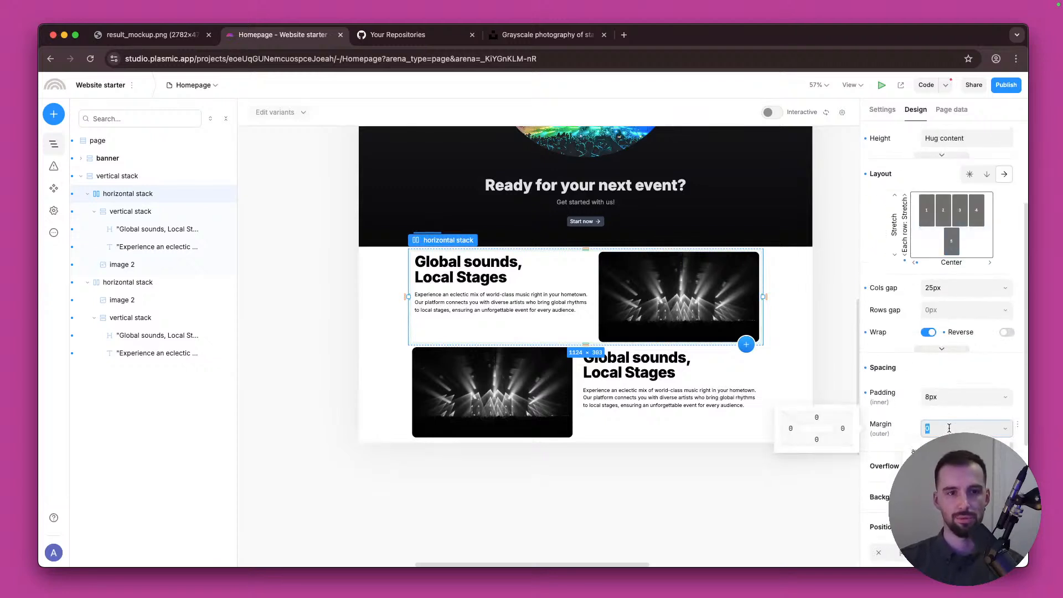
pyautogui.moveTo(823, 444); pyautogui.dragTo(822, 435)
pyautogui.click(686, 441)
pyautogui.click(686, 497)
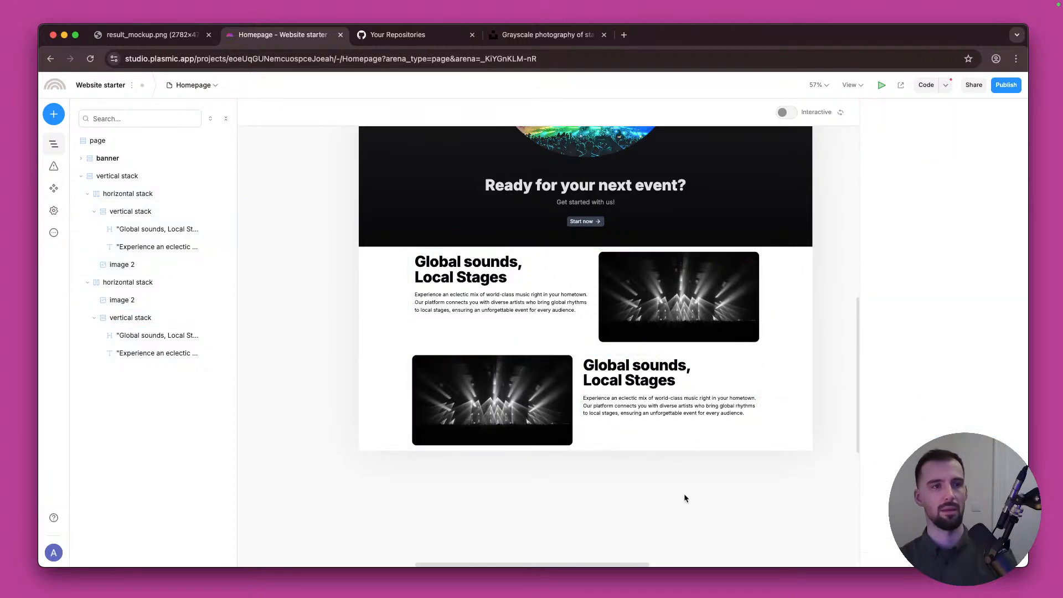
# Step: Check the mockup's second-row photo, search Unsplash for "people at the concert", and copy the matching photo of a crowd with raised arms
pyautogui.click(493, 399)
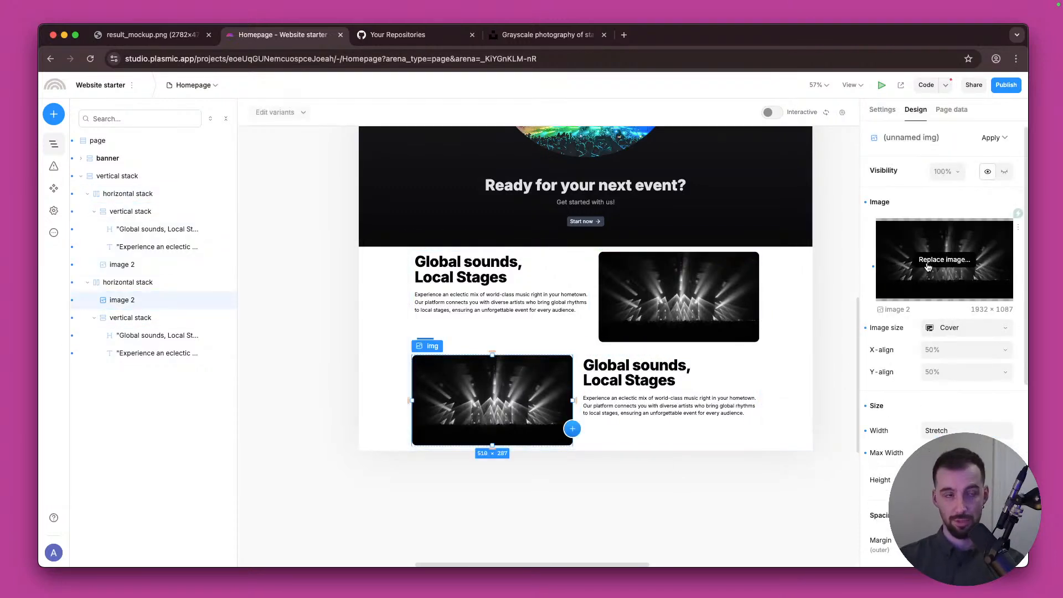
pyautogui.click(171, 37)
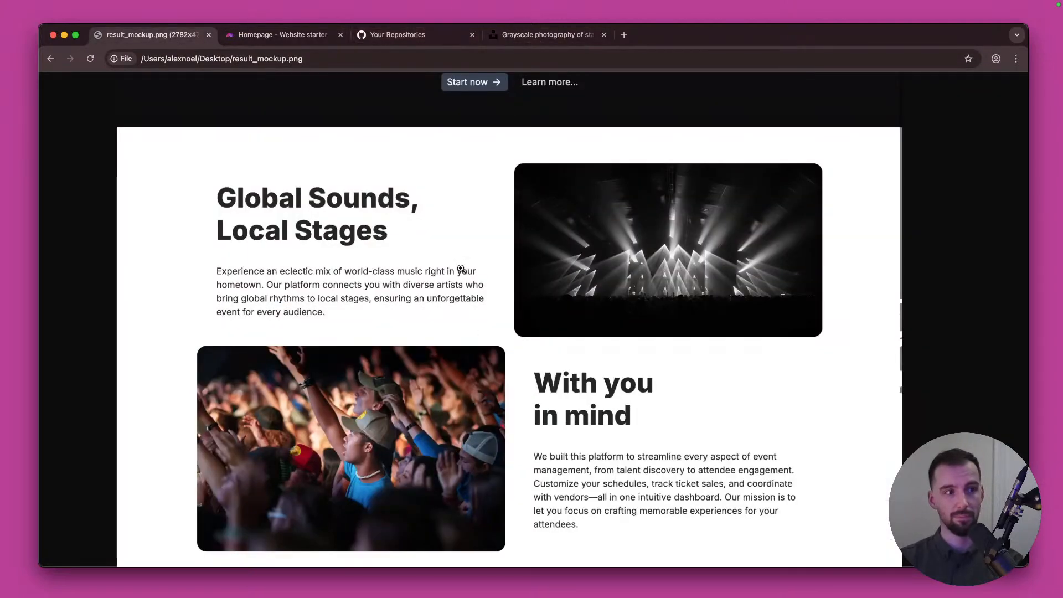
pyautogui.click(537, 36)
pyautogui.click(341, 80)
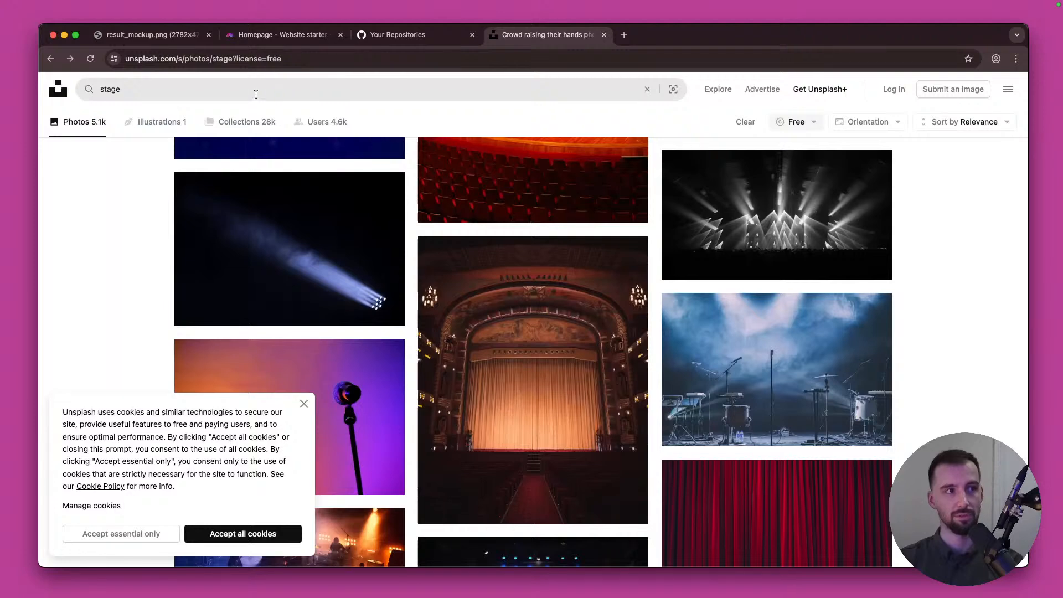
pyautogui.click(341, 81)
pyautogui.write('people ')
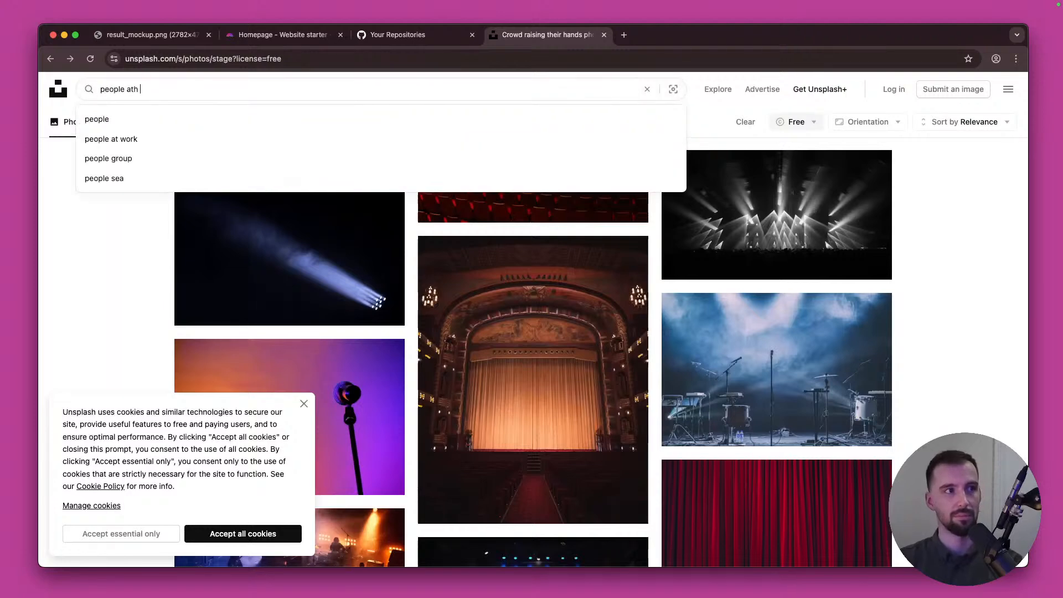
pyautogui.write('ath')
pyautogui.press('BackSpace')
pyautogui.write('the concert')
pyautogui.press('Return')
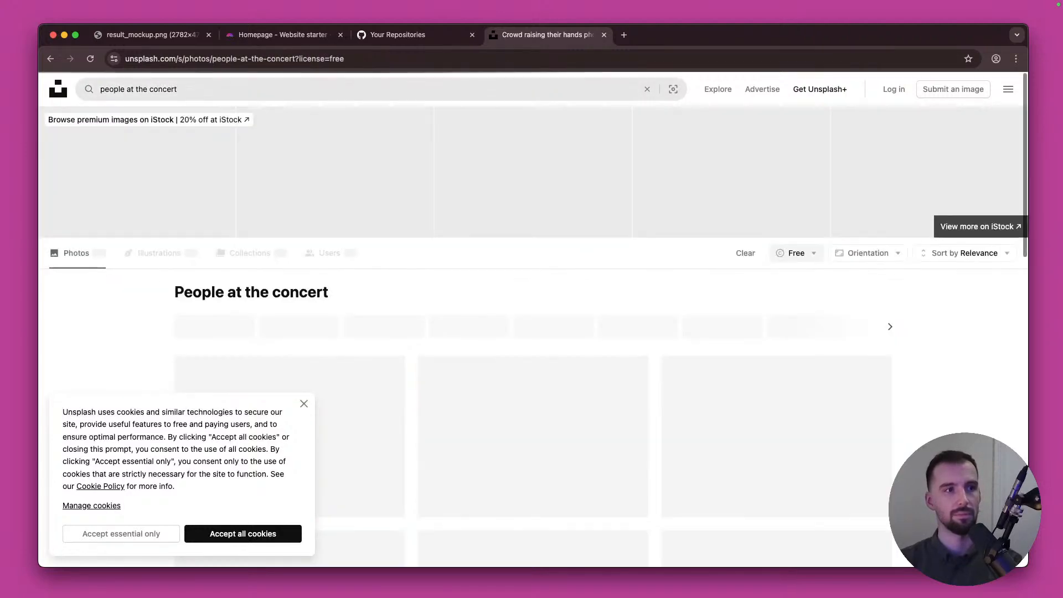
pyautogui.scroll(-4, 327, 227)
pyautogui.click(327, 227)
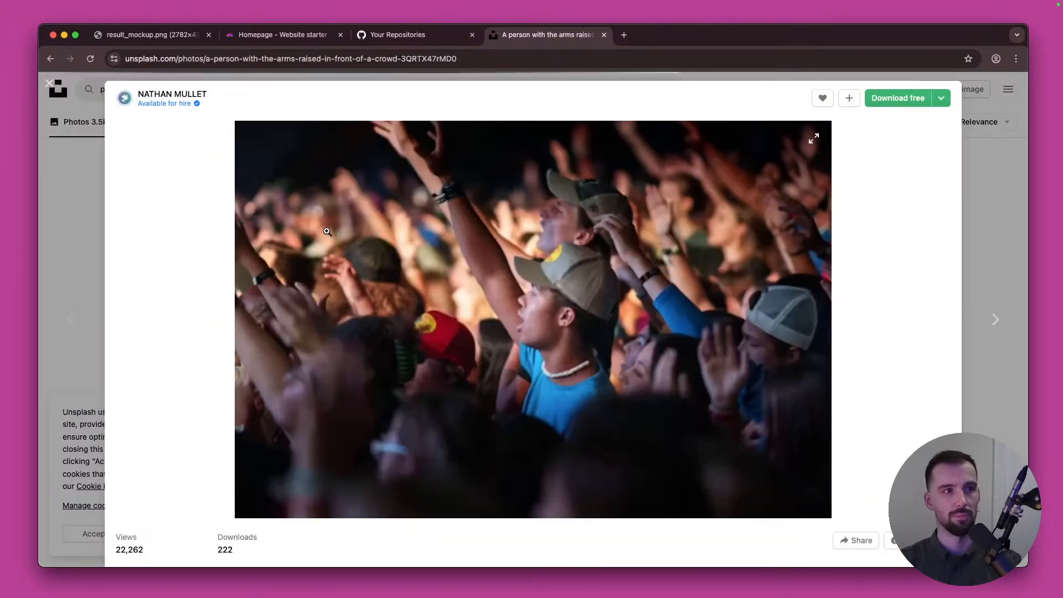
pyautogui.rightClick(587, 344)
pyautogui.click(609, 379)
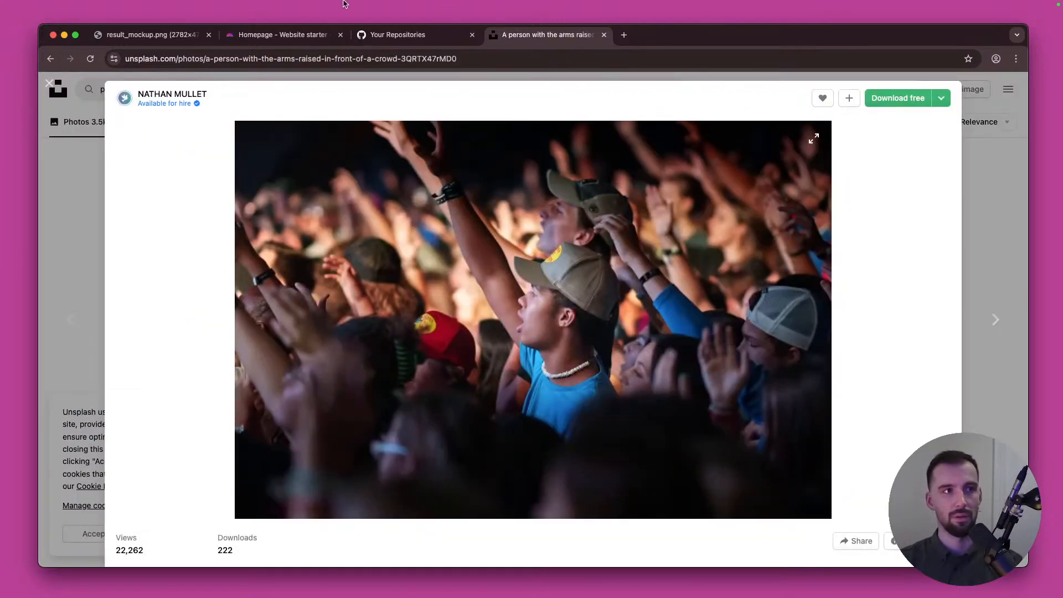
# Step: Switch back to the Plasmic homepage and replace the second row's stage photo with the copied crowd photo
pyautogui.click(280, 35)
pyautogui.click(930, 272)
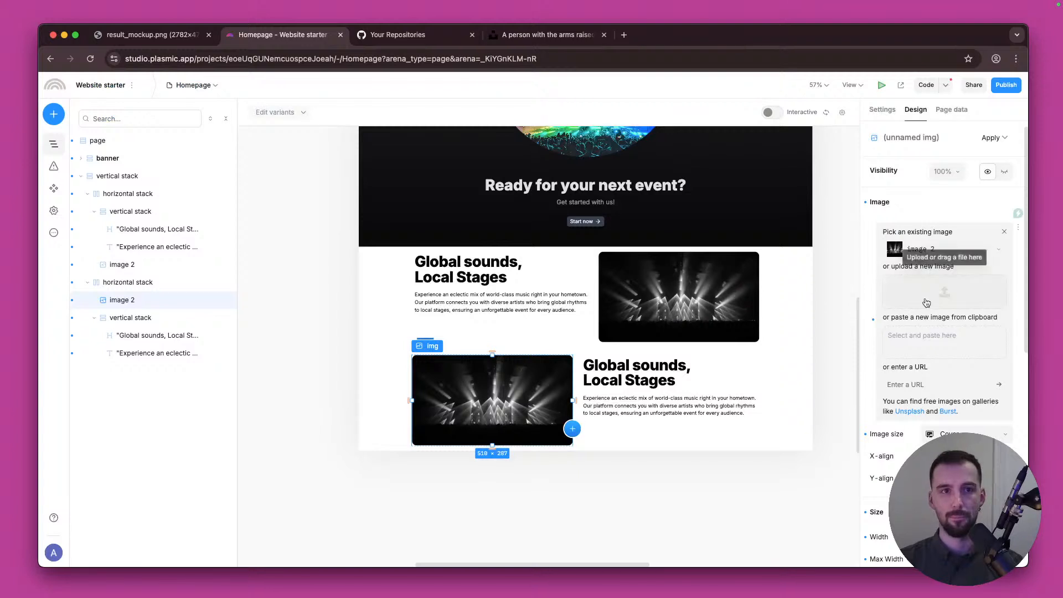
pyautogui.click(929, 337)
pyautogui.press('super+v')
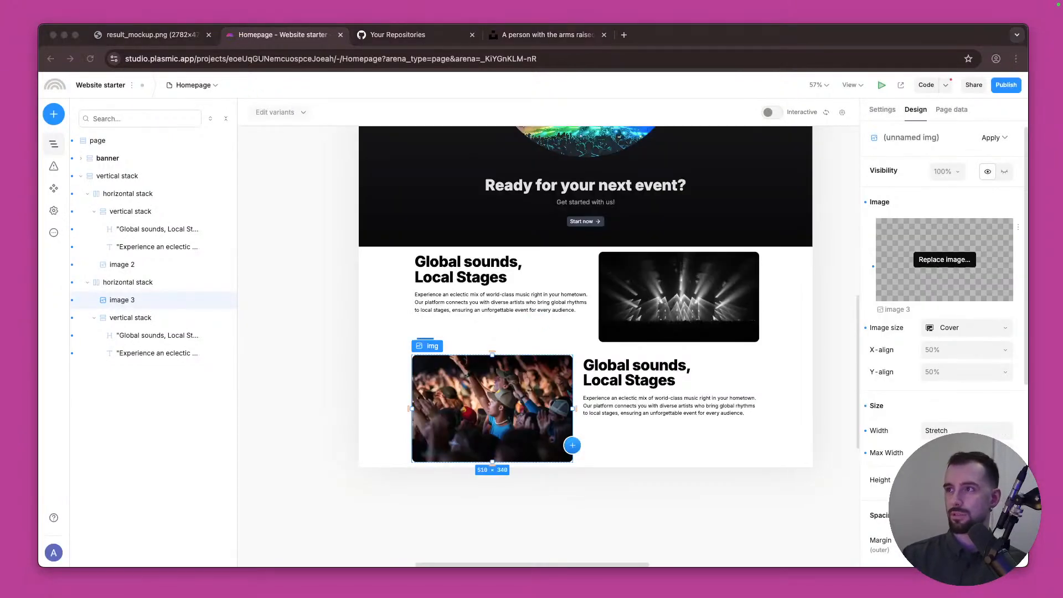
# Step: Replace the second row's heading with "With you in mind", leaving no trailing blank line
pyautogui.doubleClick(624, 370)
pyautogui.press('super+v')
pyautogui.click(646, 420)
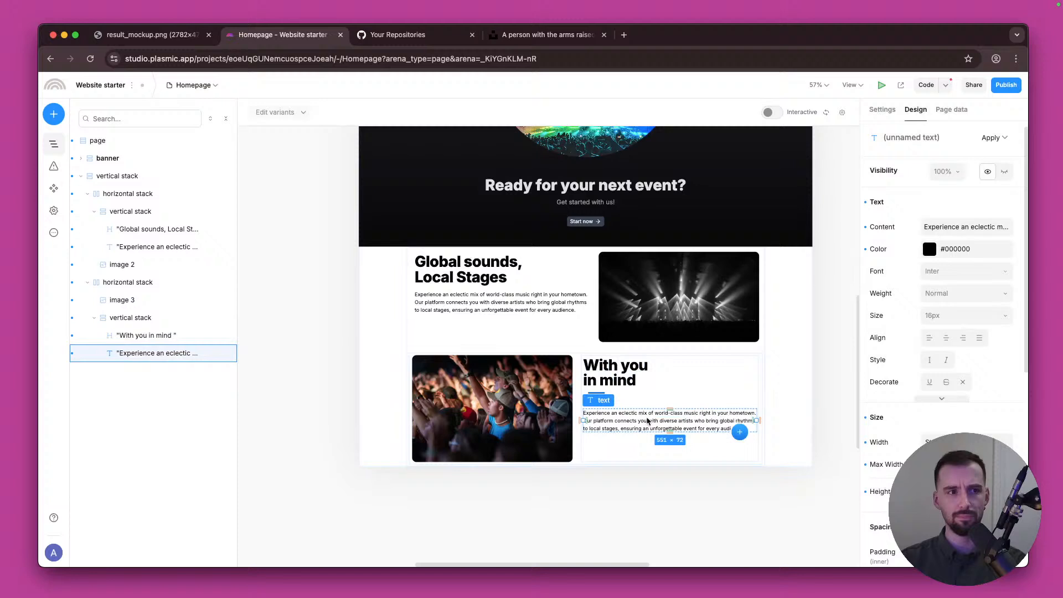
pyautogui.doubleClick(623, 397)
pyautogui.click(624, 398)
pyautogui.press('BackSpace')
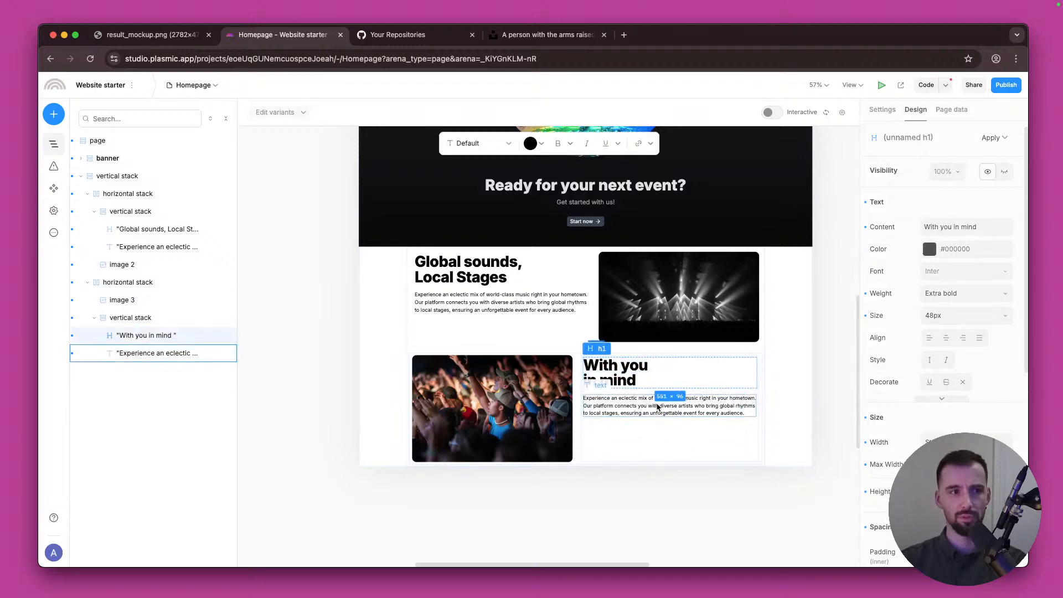
# Step: Replace the second row's paragraph with the mockup copy beginning "We built this platform to streamline every aspect of event management"
pyautogui.click(659, 407)
pyautogui.press('super+Tab')
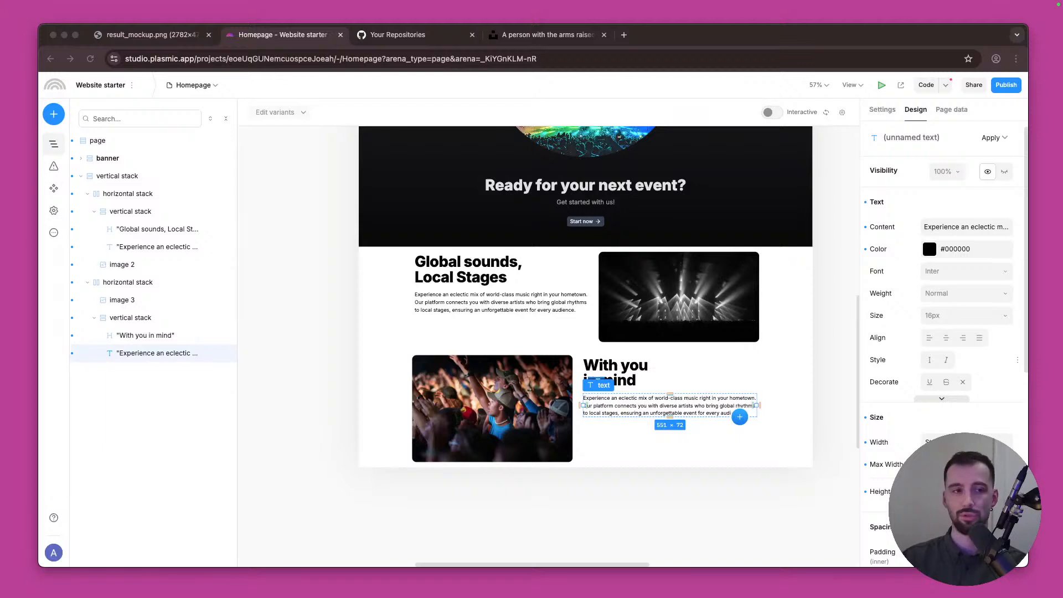
pyautogui.press('super+Tab')
pyautogui.doubleClick(641, 408)
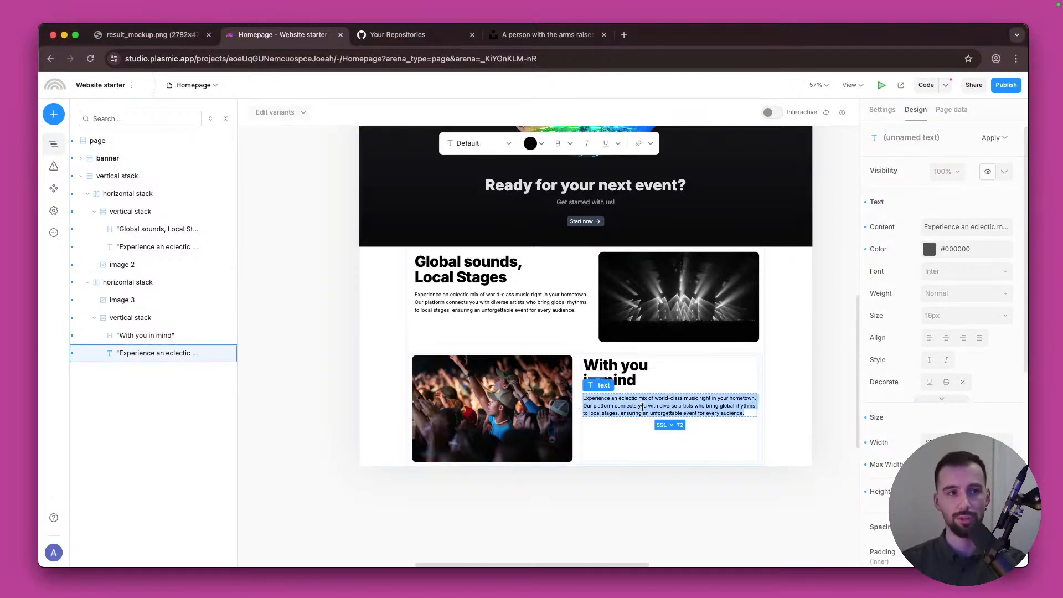
pyautogui.press('super+v')
pyautogui.click(790, 413)
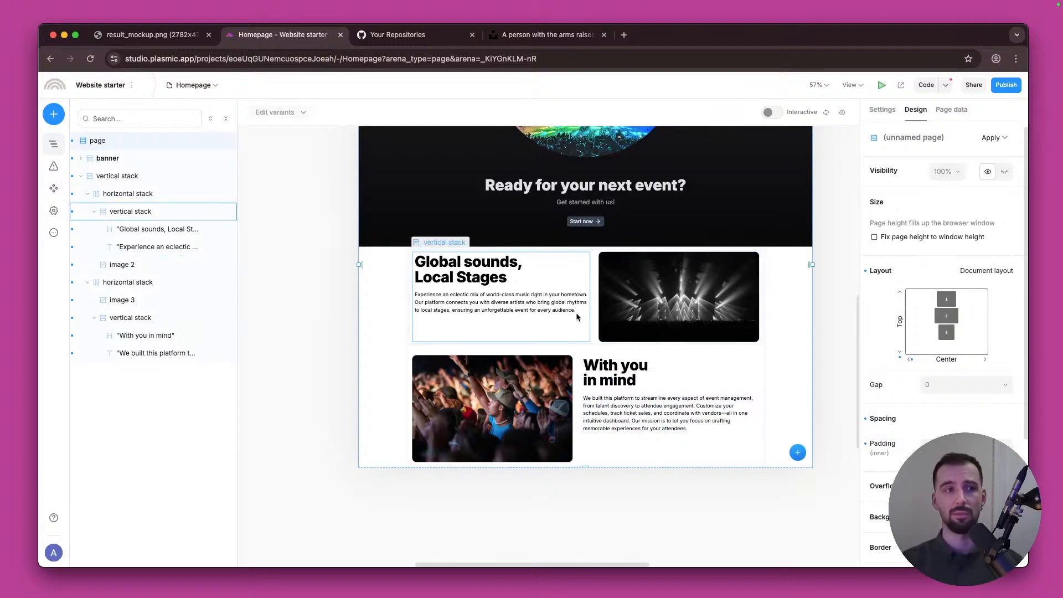
# Step: Center the heading and paragraph vertically within the first row's text stack
pyautogui.click(173, 211)
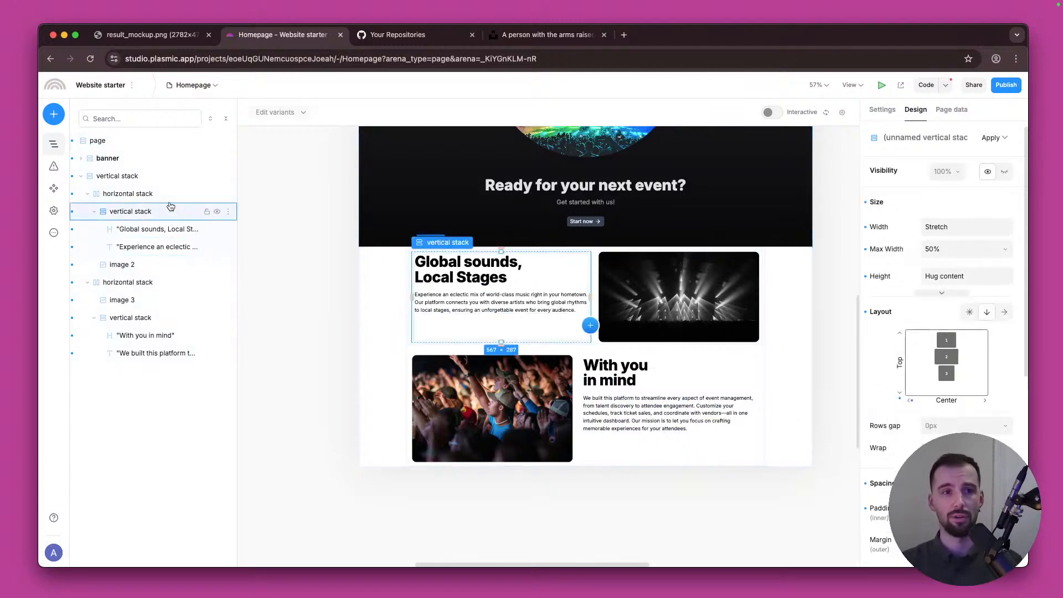
pyautogui.click(952, 370)
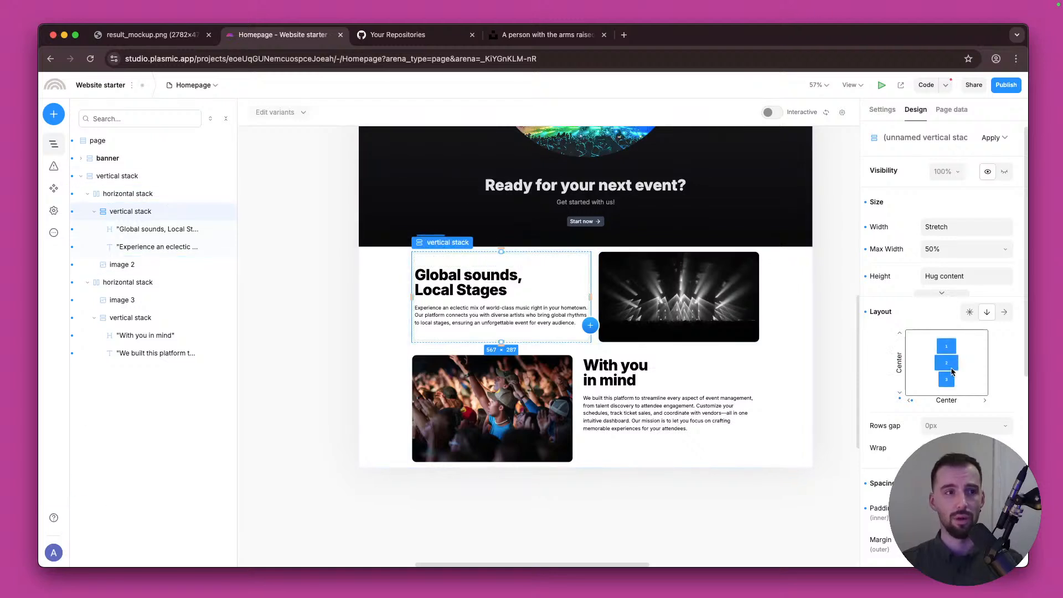
pyautogui.click(839, 317)
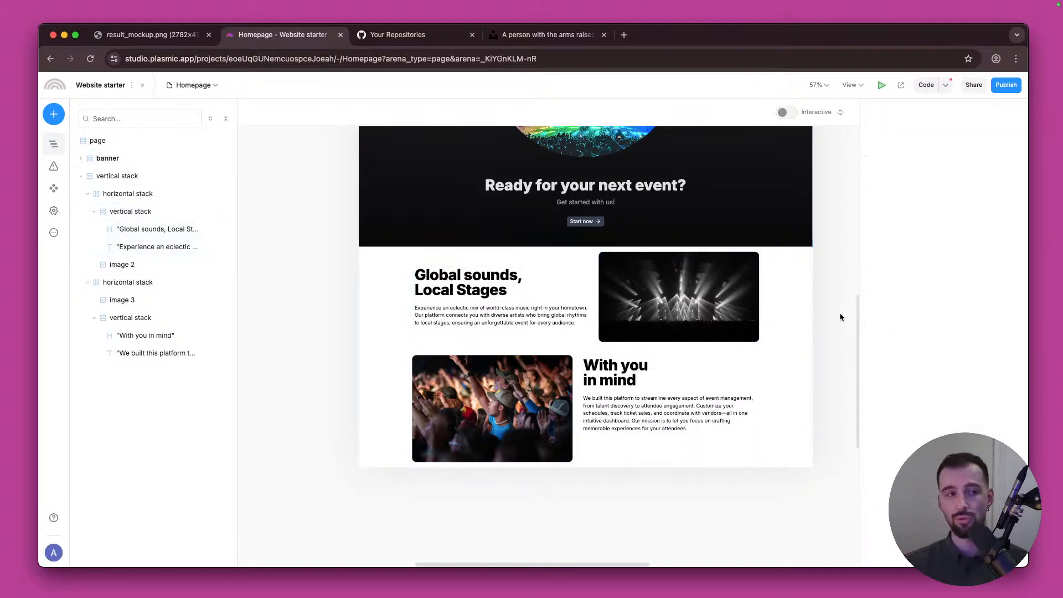
# Step: Make the first row's paragraph hug its content in width and limit its maximum width to 80%
pyautogui.click(501, 316)
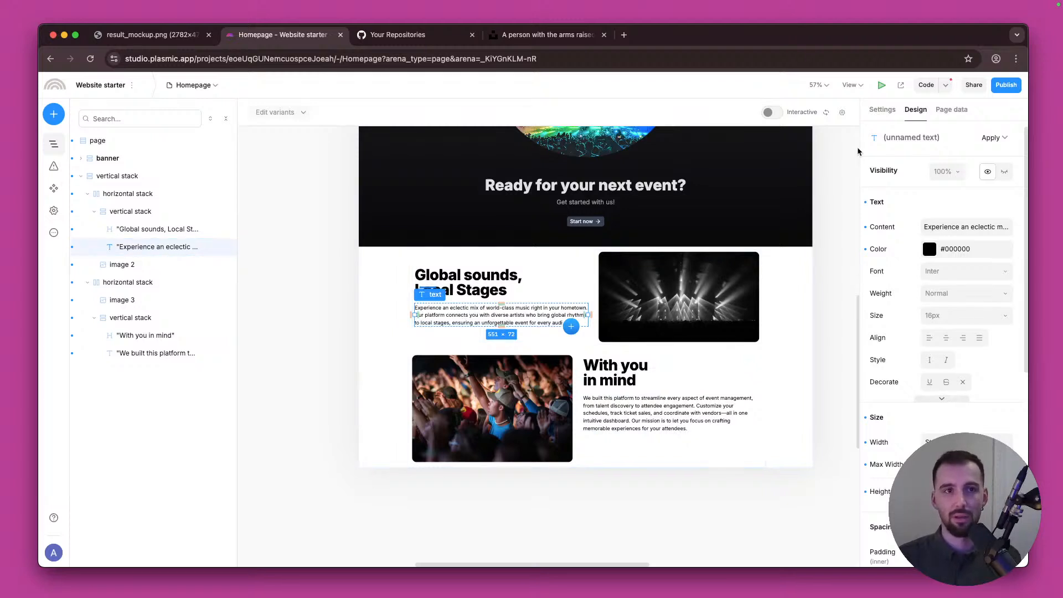
pyautogui.click(884, 111)
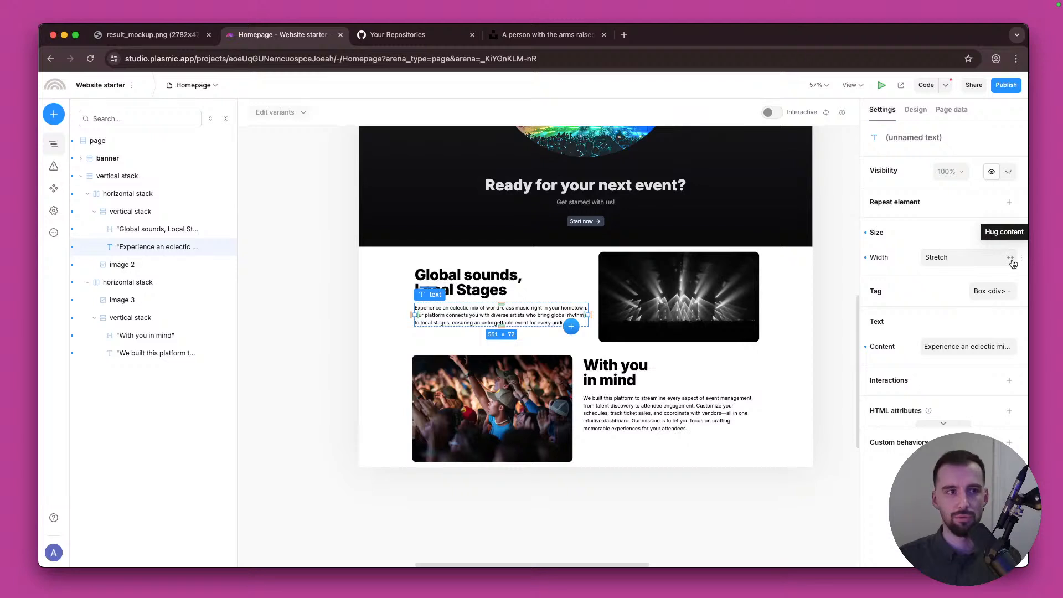
pyautogui.click(1012, 260)
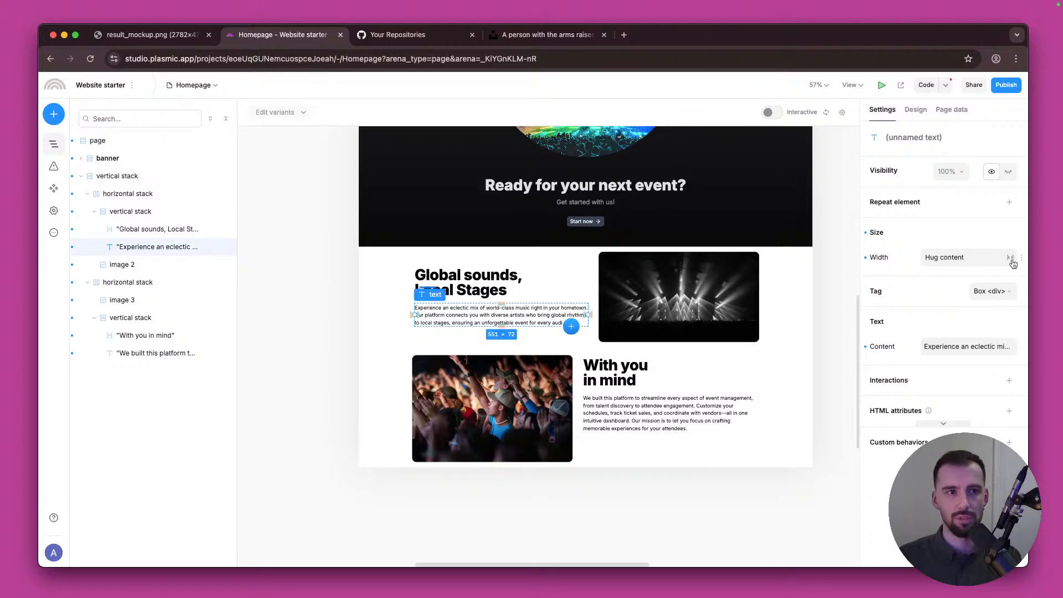
pyautogui.click(915, 110)
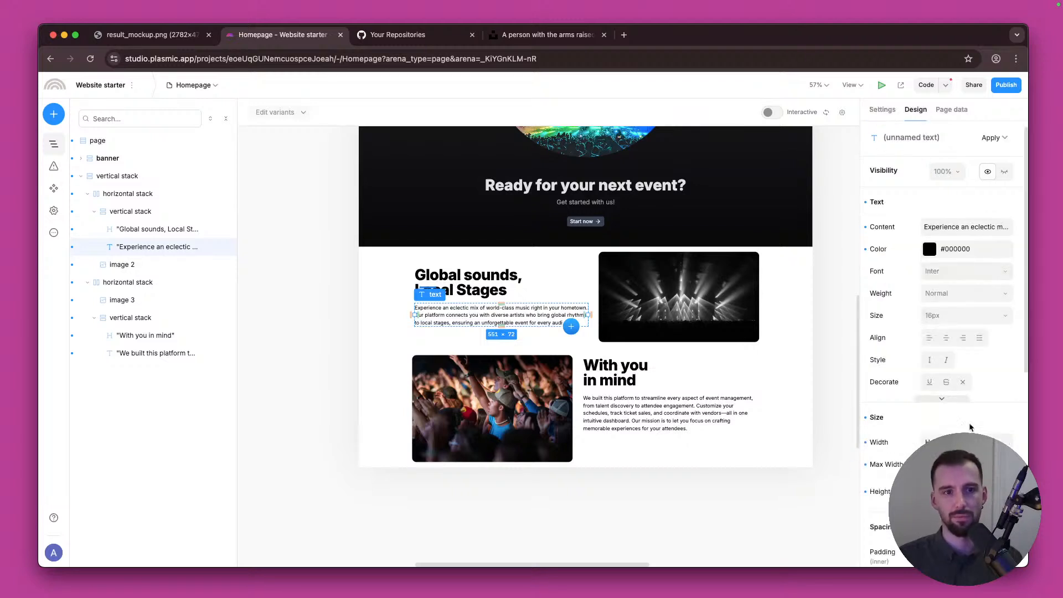
pyautogui.click(964, 464)
pyautogui.press('Return')
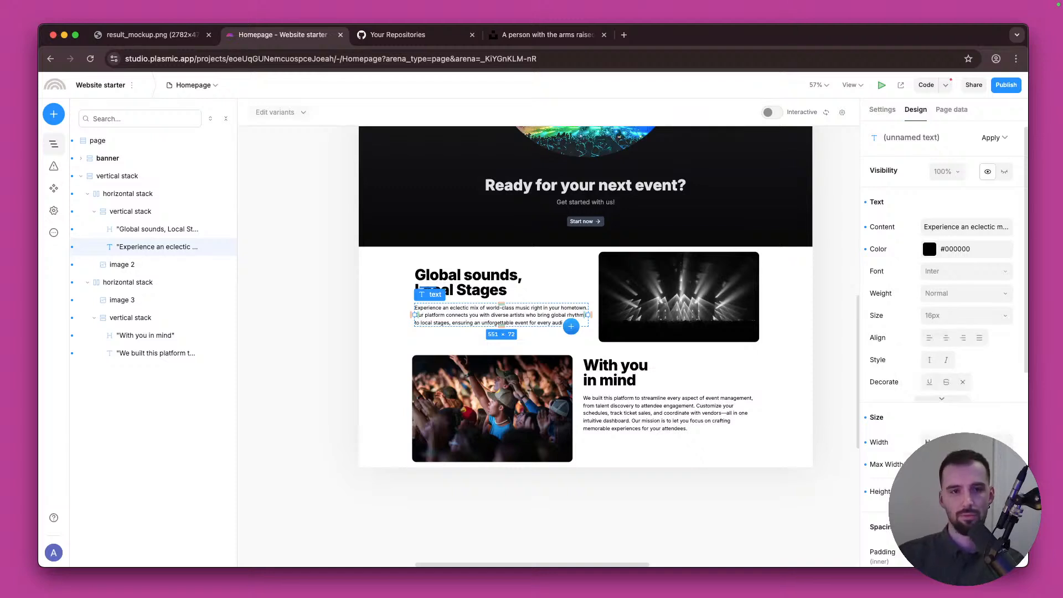
pyautogui.press('Return')
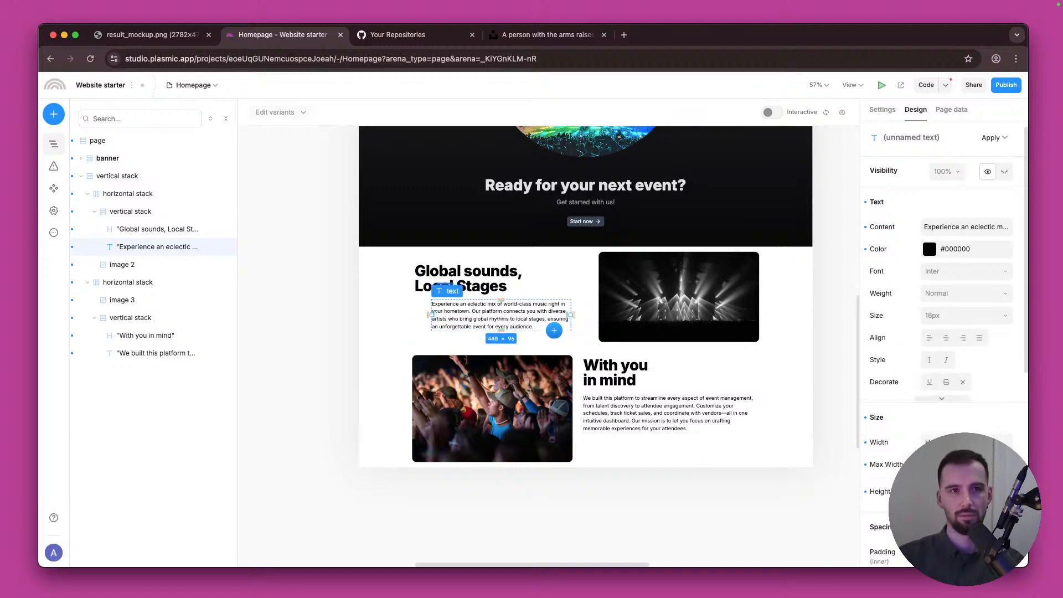
pyautogui.click(883, 110)
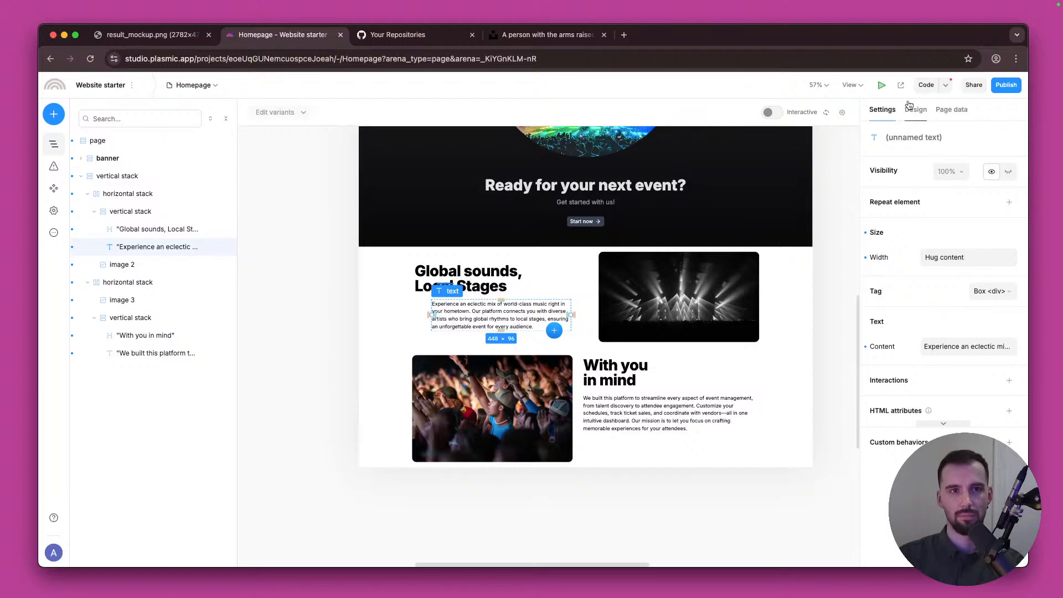
# Step: Set the maximum width of the second row's paragraph to 80%
pyautogui.click(692, 407)
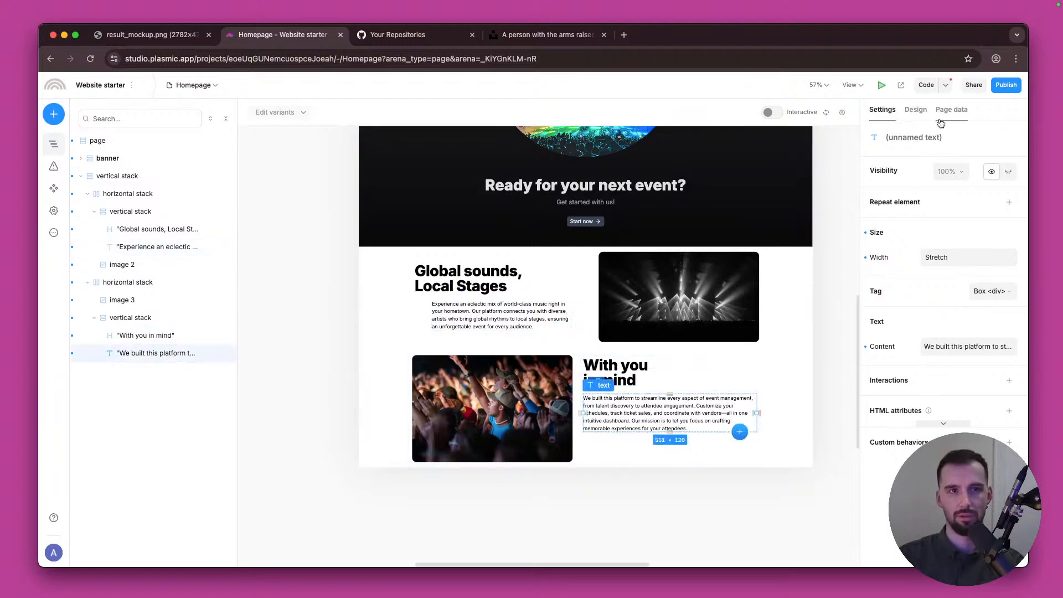
pyautogui.click(915, 110)
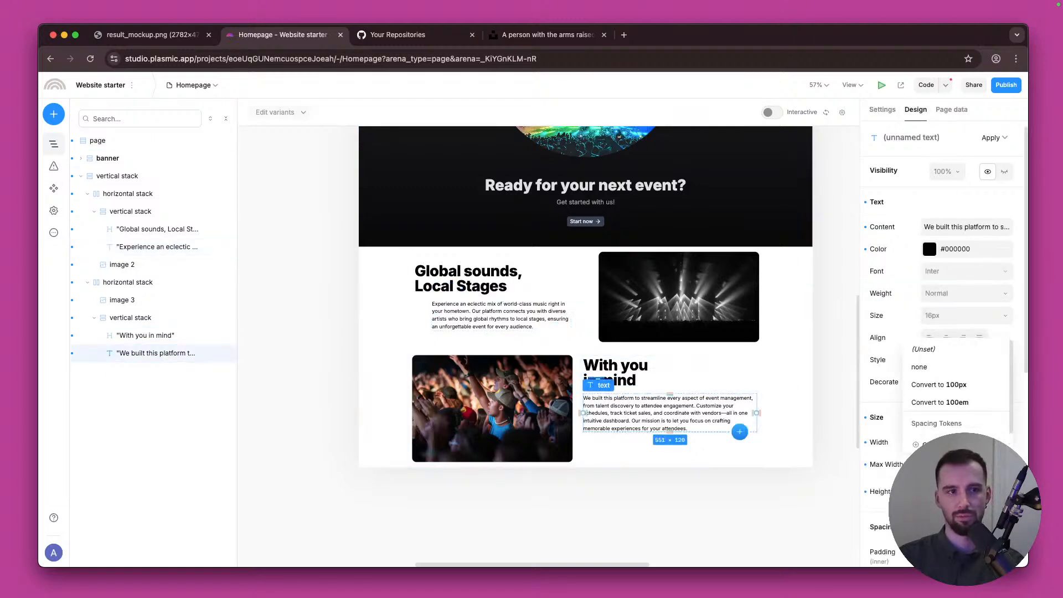
pyautogui.write('80%')
pyautogui.press('Return')
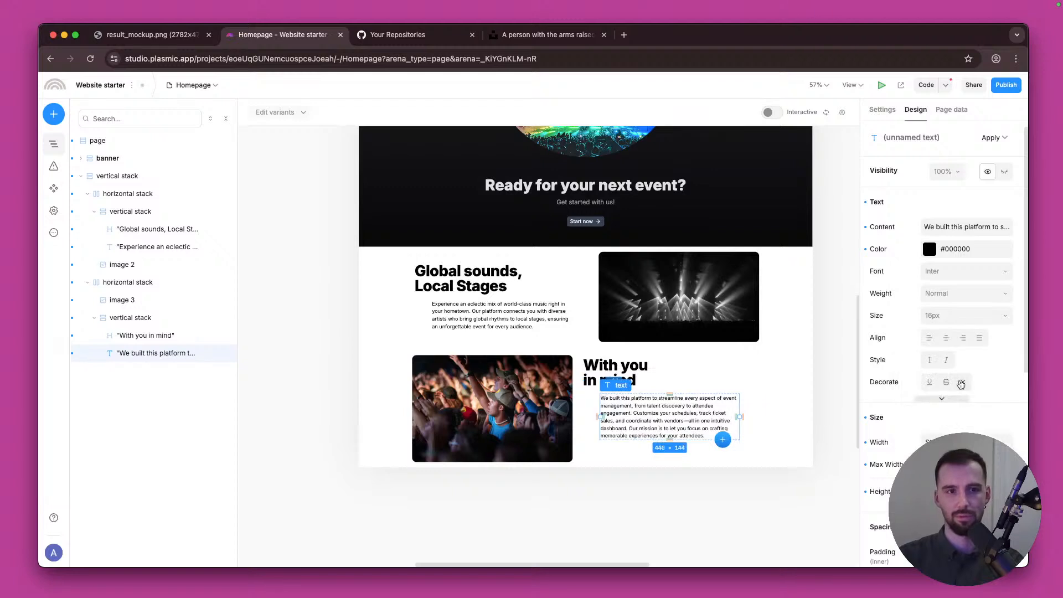
pyautogui.click(883, 110)
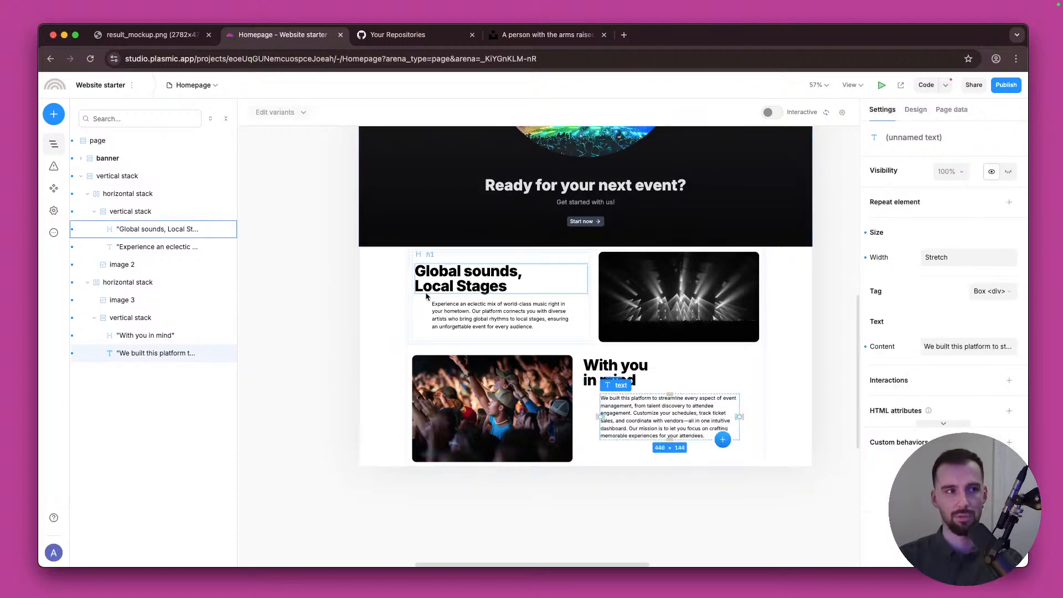
# Step: Align the contents of the "With you in mind" text stack to the left and center them vertically
pyautogui.click(178, 318)
pyautogui.click(915, 109)
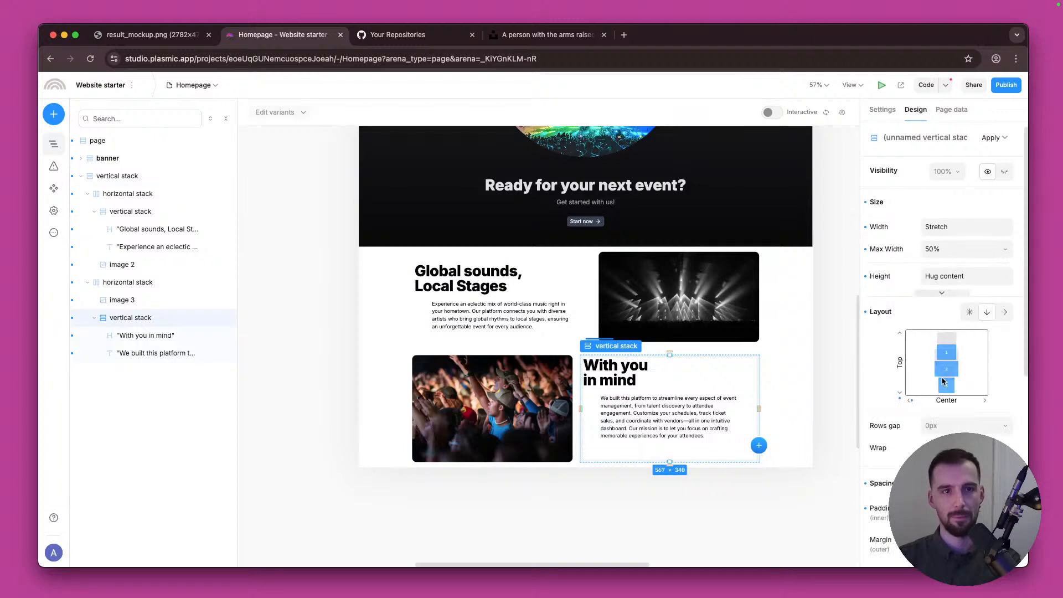
pyautogui.click(922, 363)
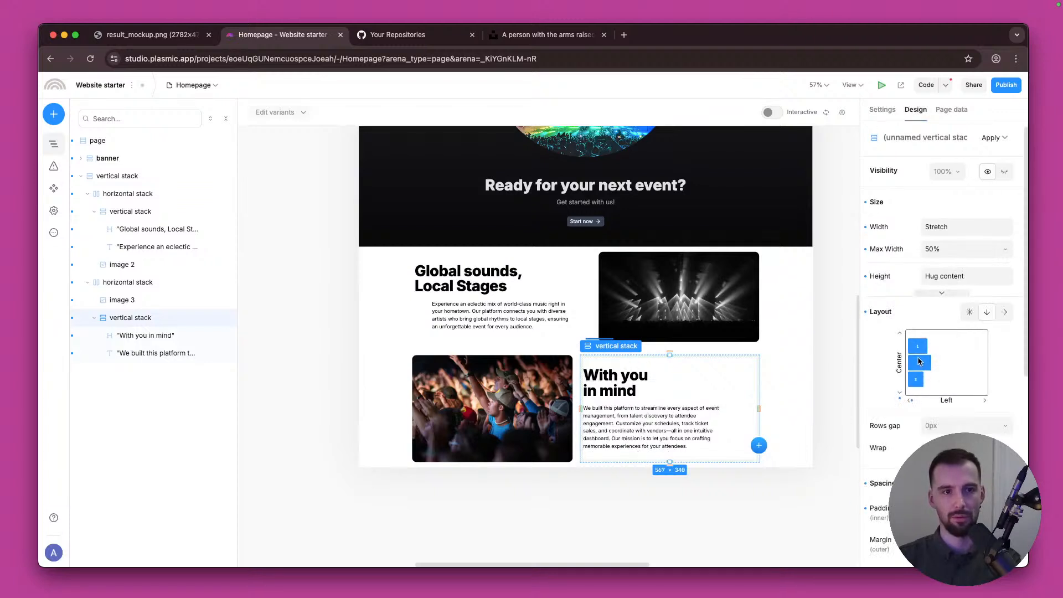
# Step: Left-align the contents of the vertical stack holding the "Global sounds, Local Stages" heading and paragraph
pyautogui.click(525, 274)
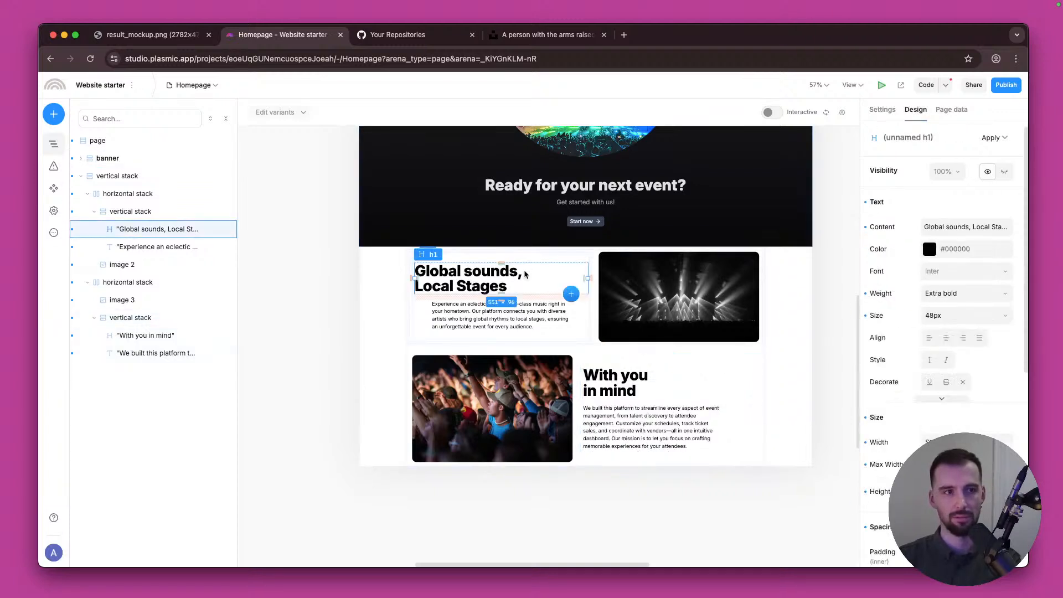
pyautogui.click(136, 212)
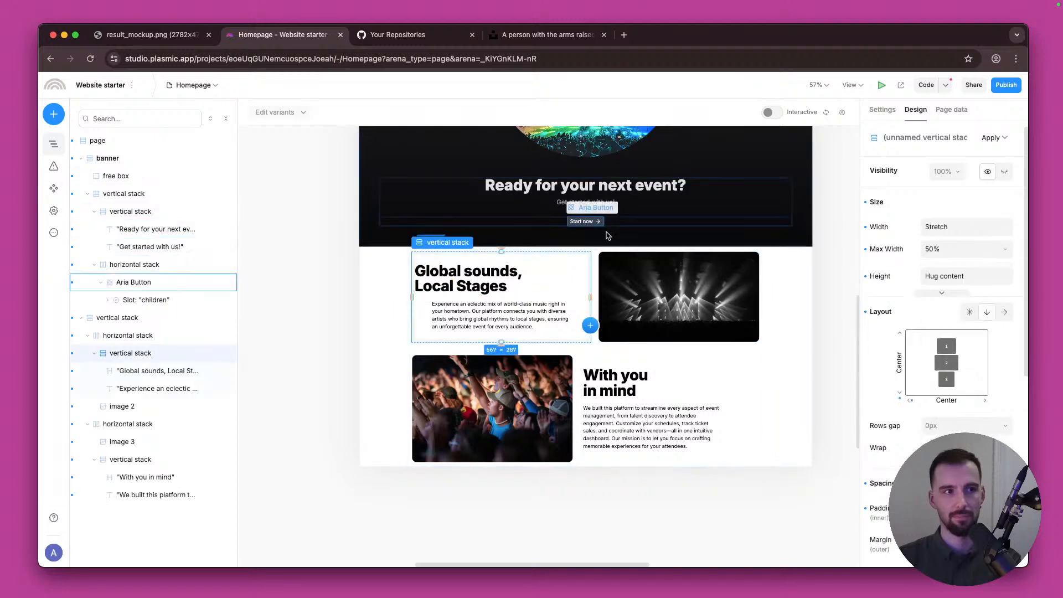
pyautogui.click(919, 362)
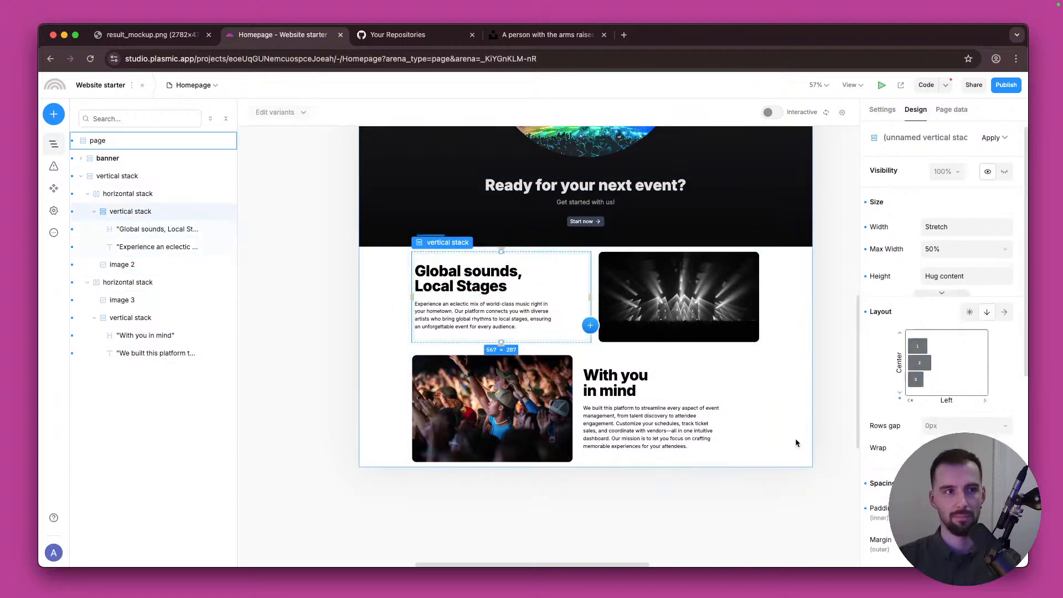
pyautogui.click(784, 506)
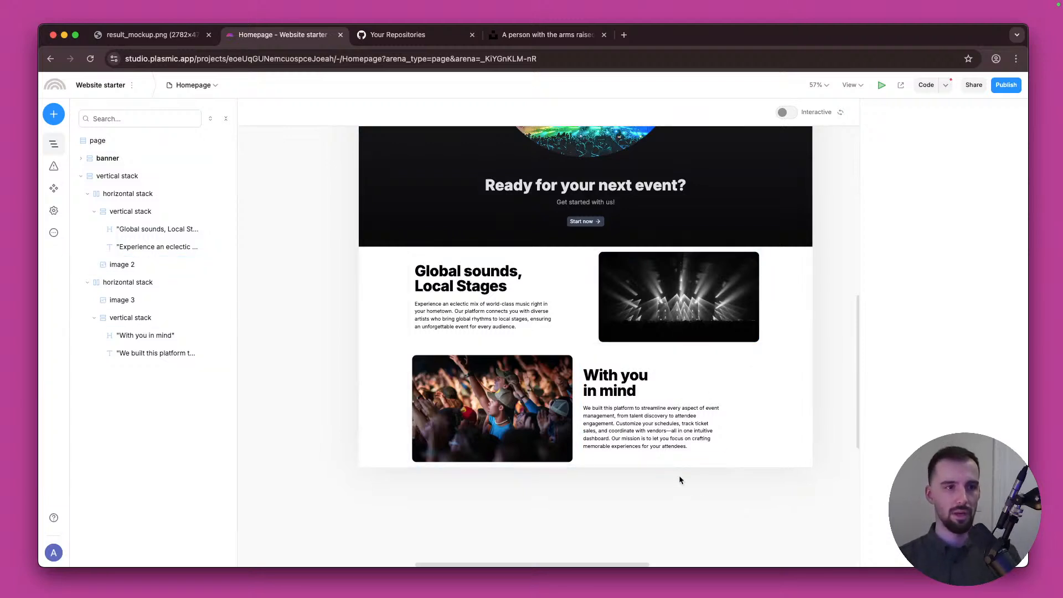
pyautogui.scroll(-3, 699, 506)
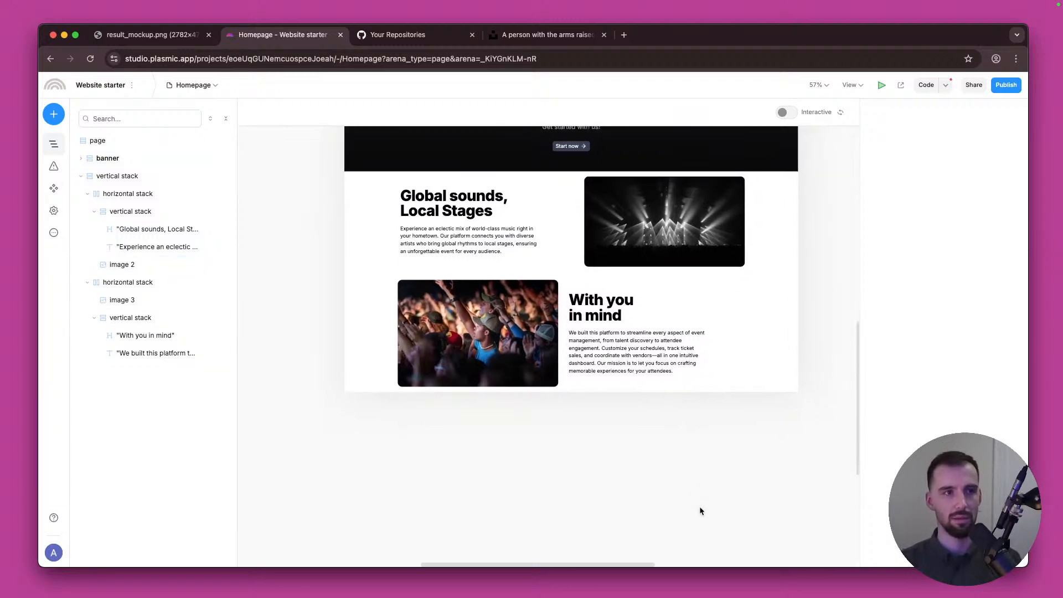
pyautogui.click(620, 251)
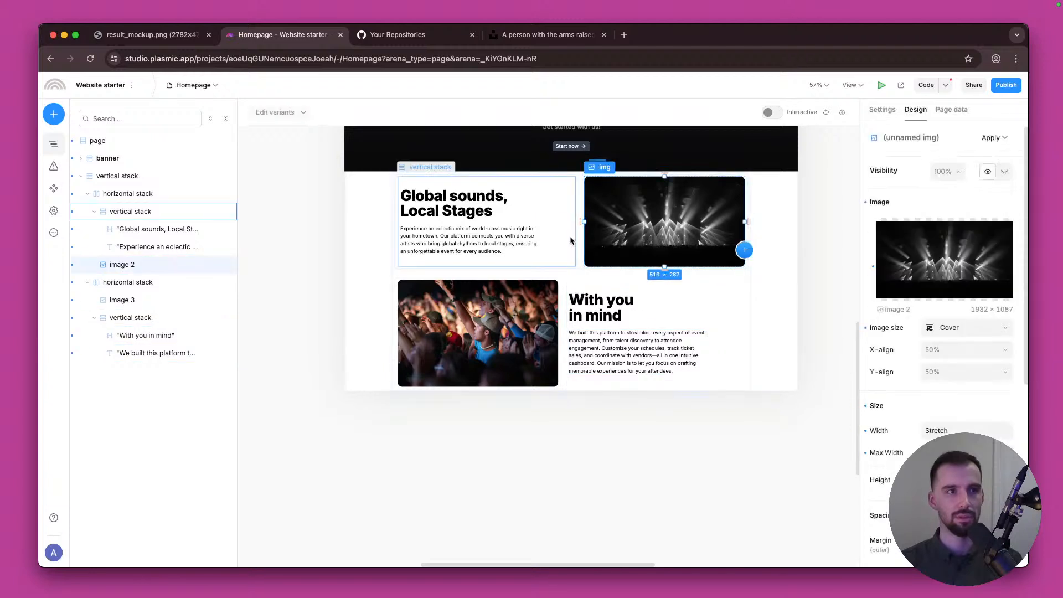
pyautogui.click(619, 409)
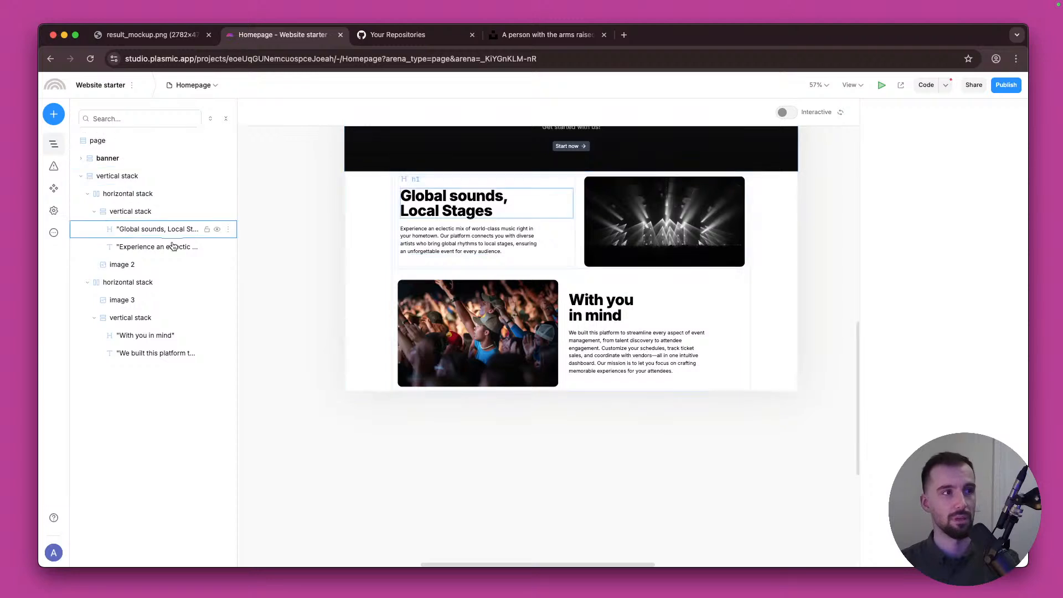
# Step: Rename the outer vertical stack holding both image-and-text rows as "values" and collapse it in the element tree
pyautogui.click(93, 195)
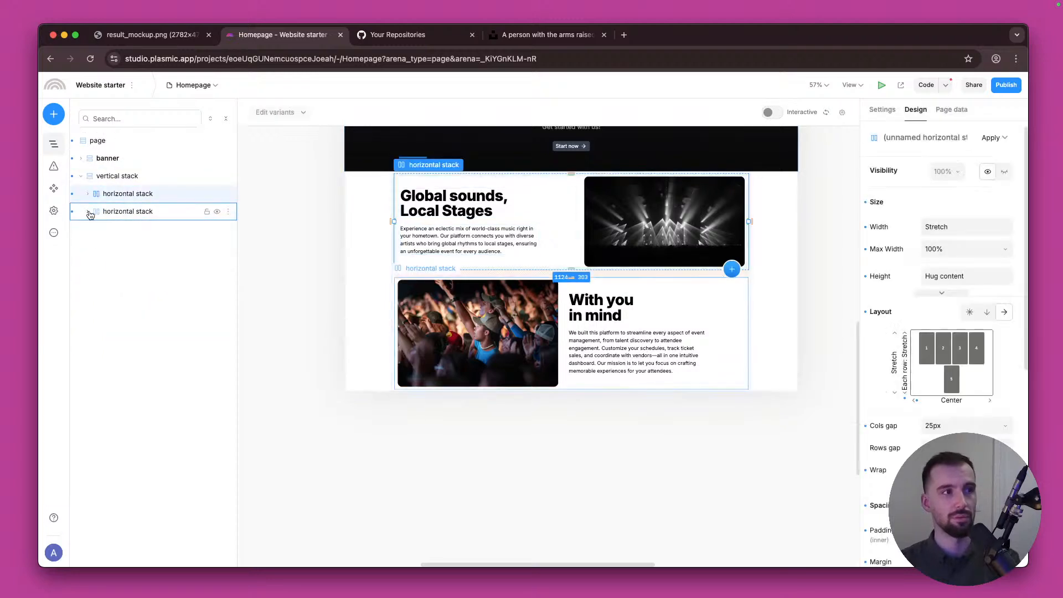
pyautogui.click(122, 177)
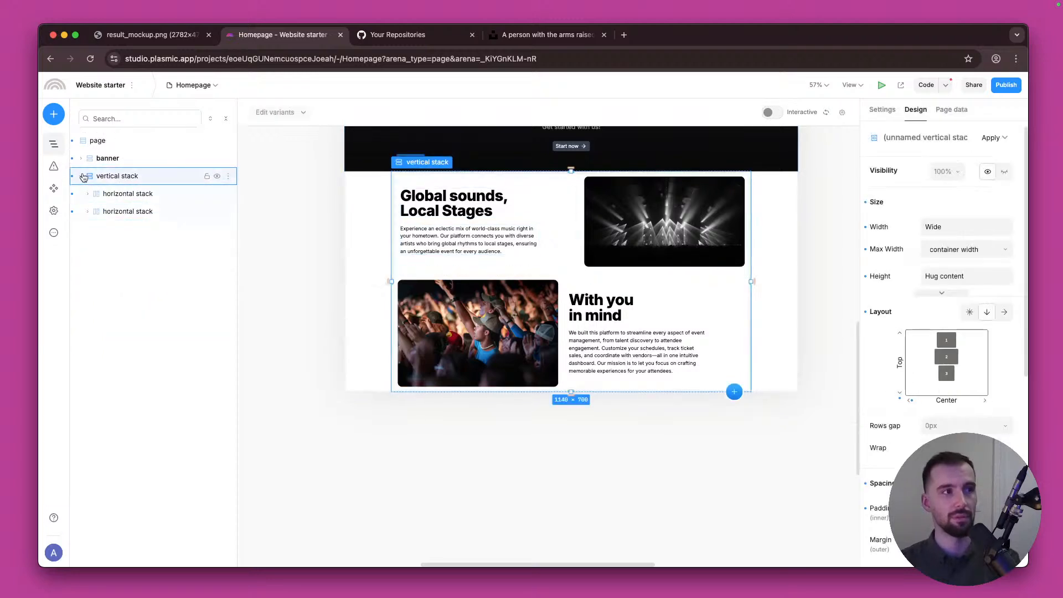
pyautogui.rightClick(117, 184)
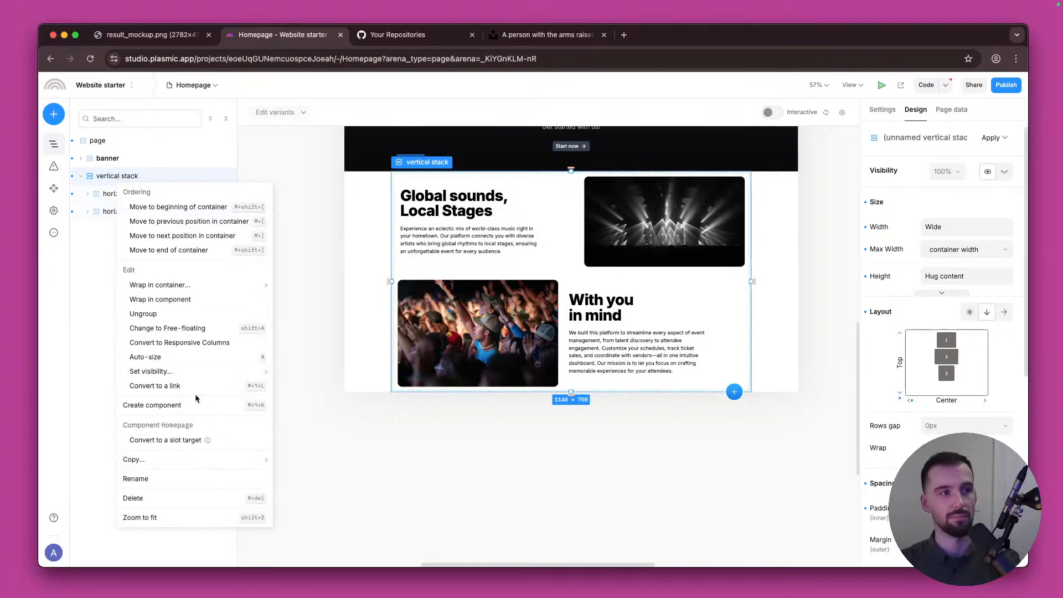
pyautogui.click(191, 480)
pyautogui.write('v')
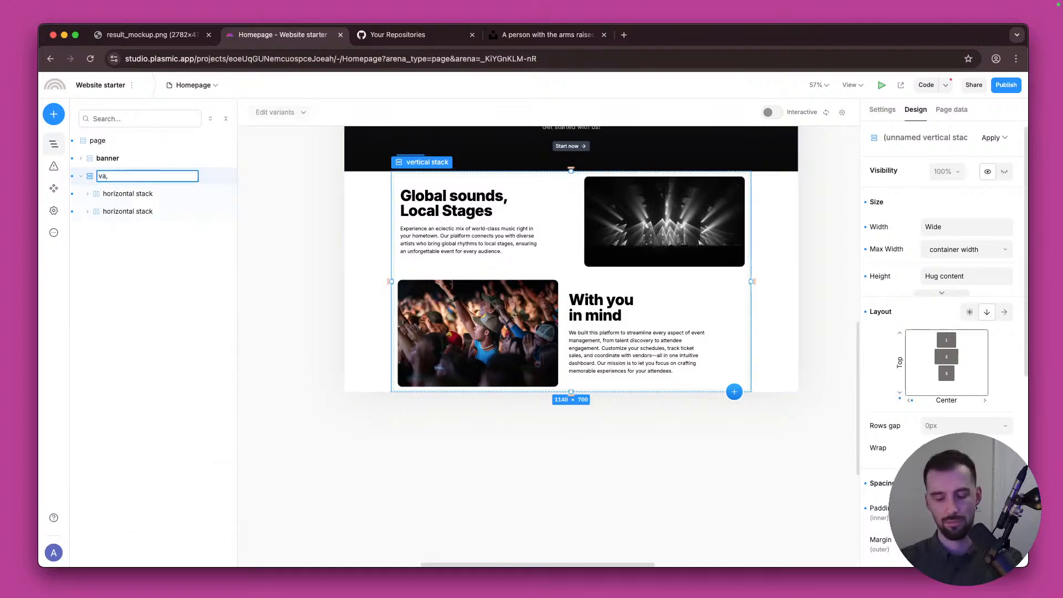
pyautogui.write('alues')
pyautogui.press('Return')
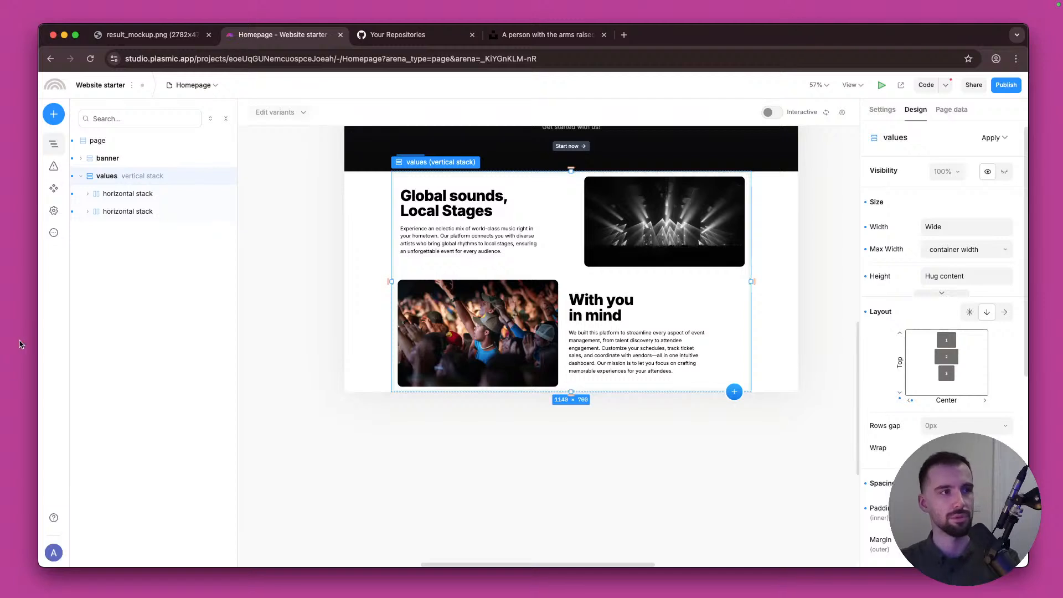
pyautogui.click(81, 175)
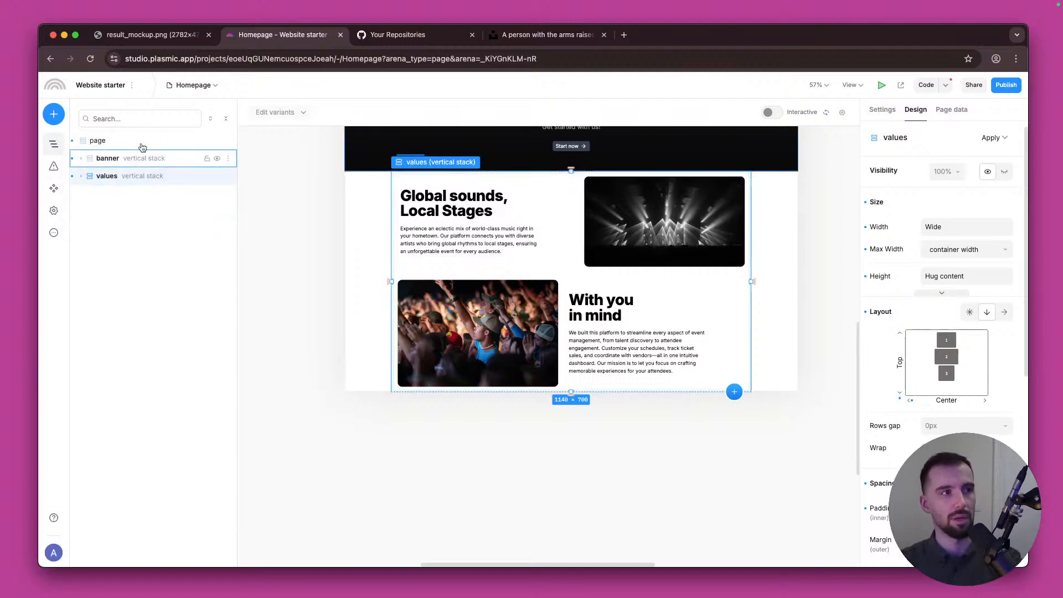
# Step: Check the Upcoming Events area in result_mockup.png and insert an empty page section below the values stack on the page
pyautogui.click(149, 142)
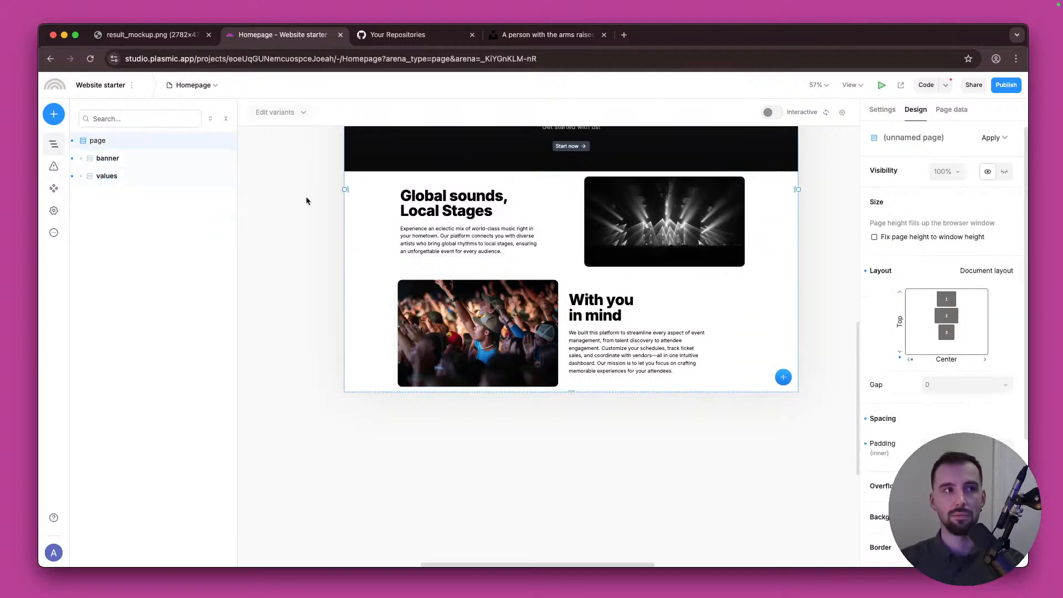
pyautogui.click(153, 36)
pyautogui.scroll(-10, 427, 340)
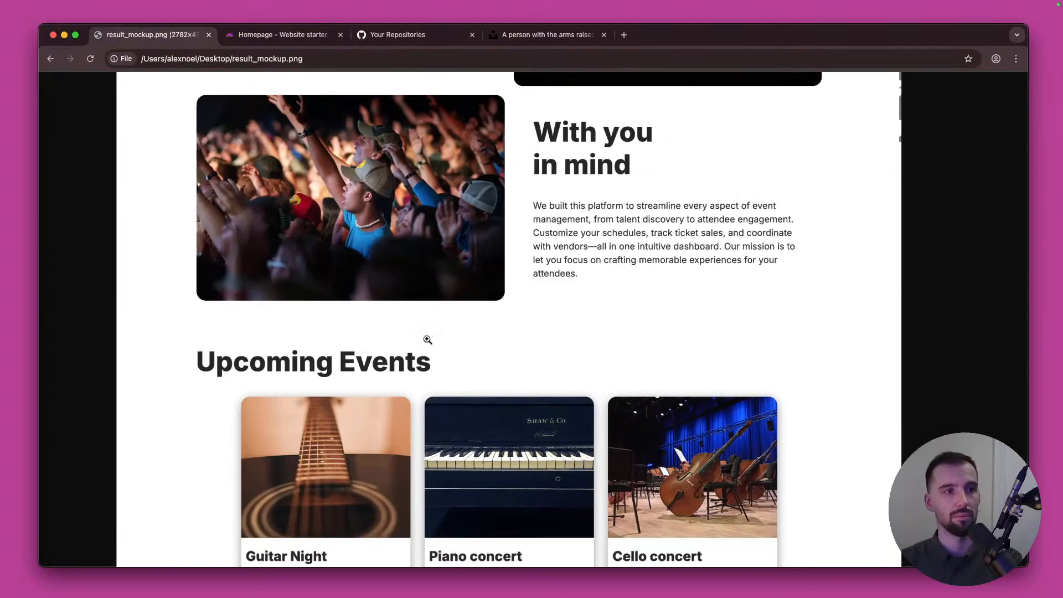
pyautogui.scroll(3, 427, 340)
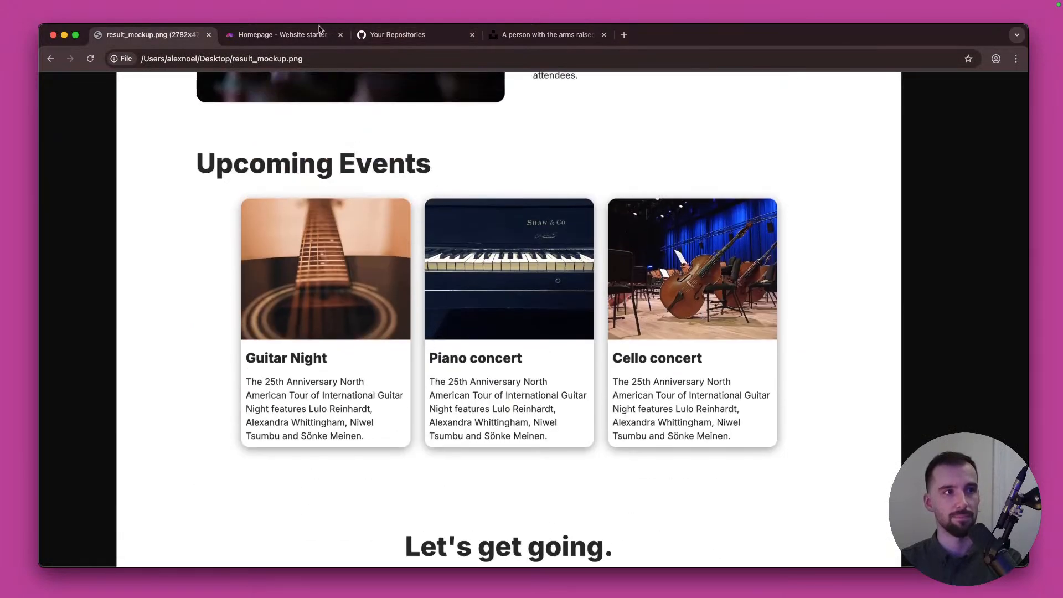
pyautogui.click(291, 36)
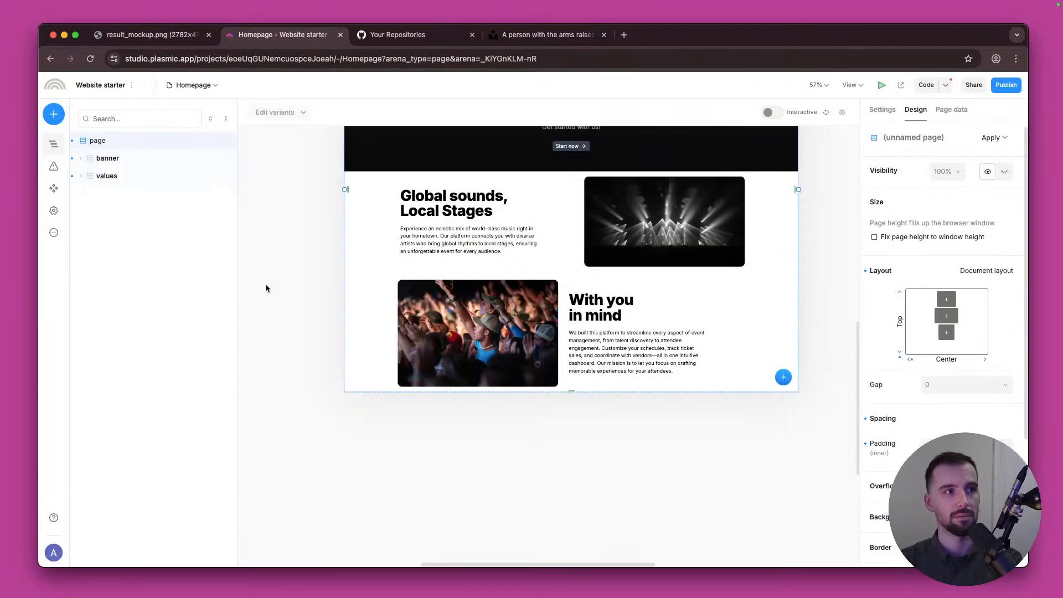
pyautogui.click(53, 114)
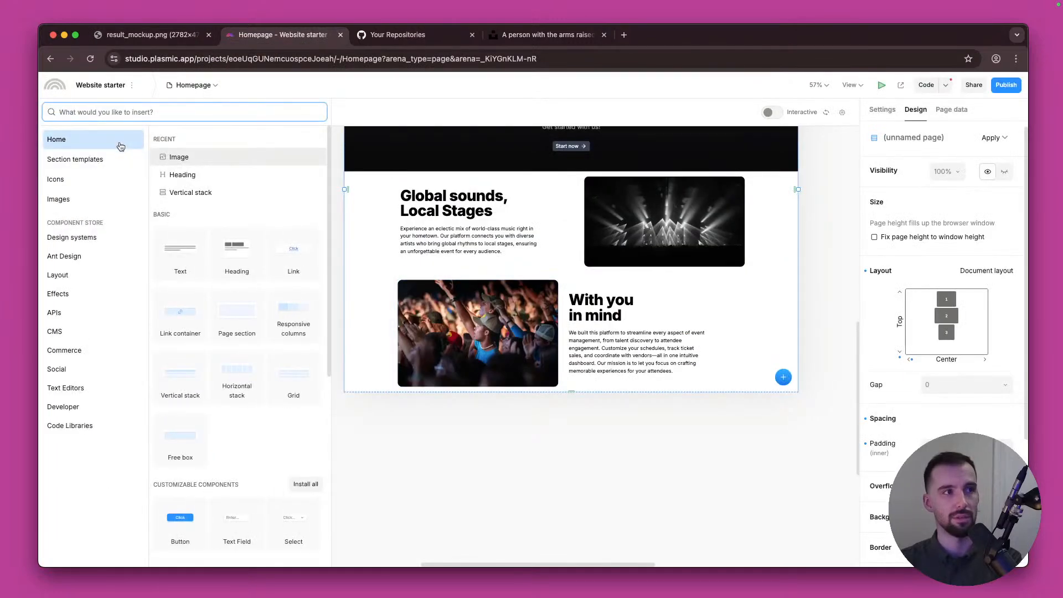
pyautogui.write('ve')
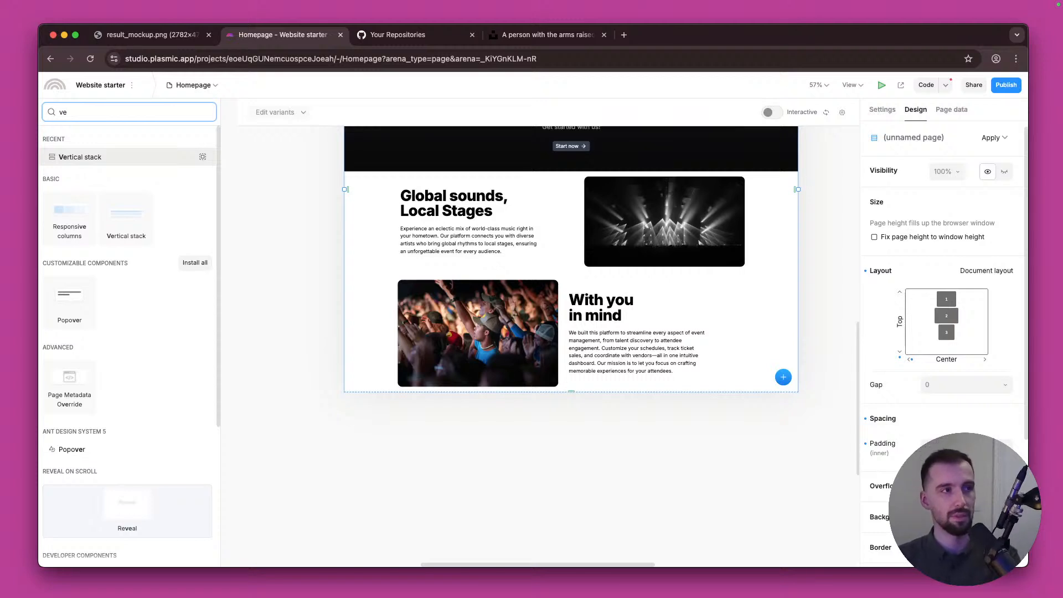
pyautogui.press('BackSpace')
pyautogui.press('BackSpace')
pyautogui.write('sectio')
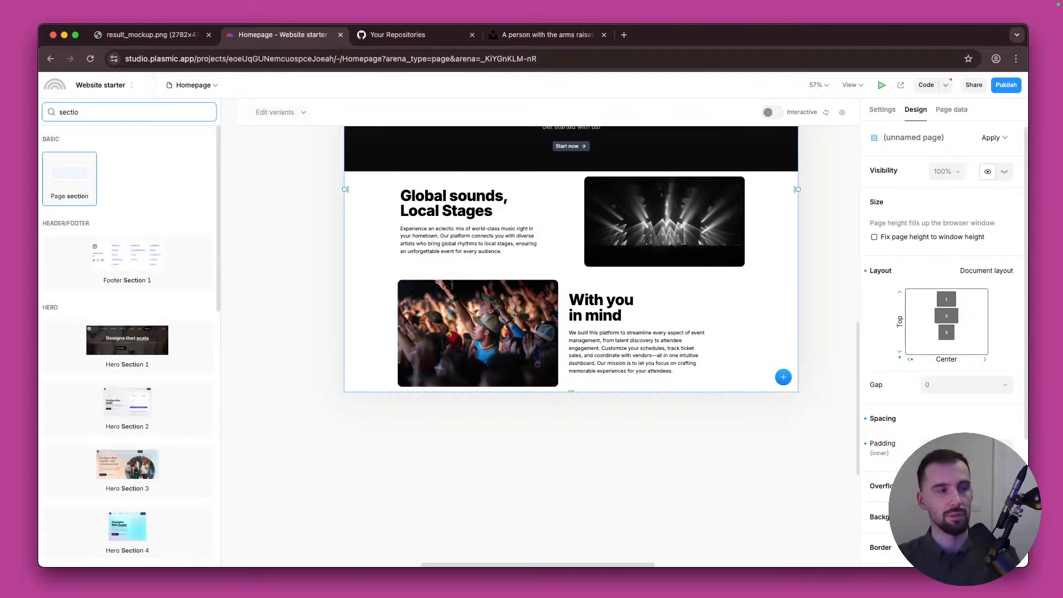
pyautogui.press('Return')
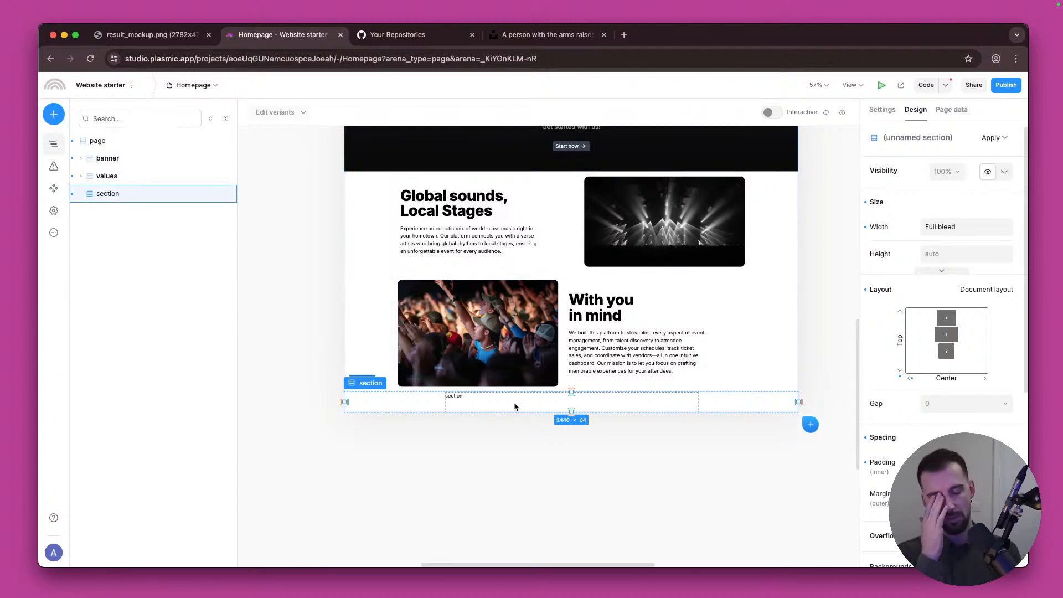
pyautogui.click(123, 180)
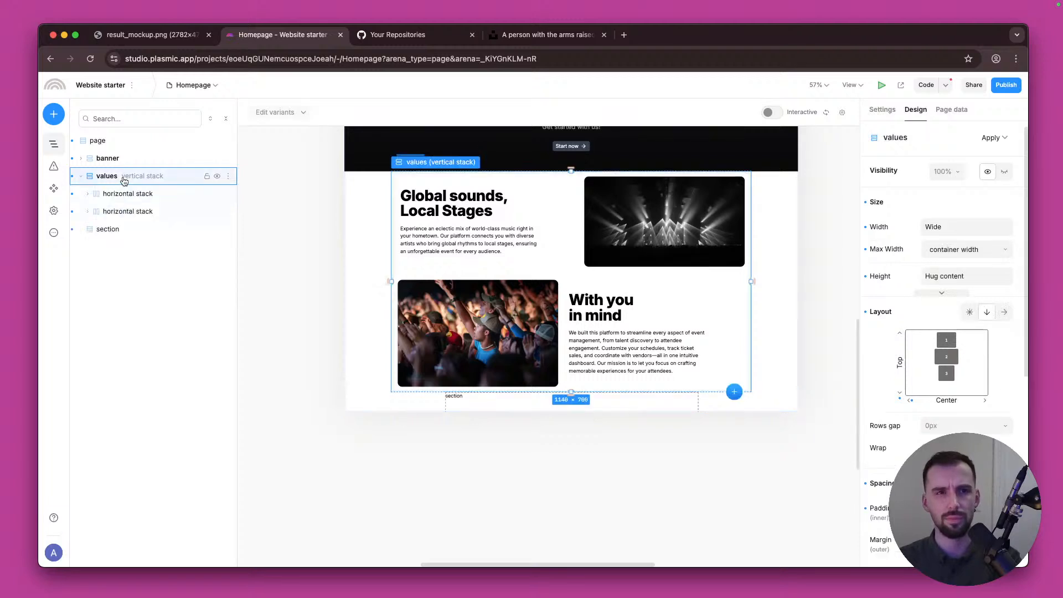
pyautogui.click(130, 210)
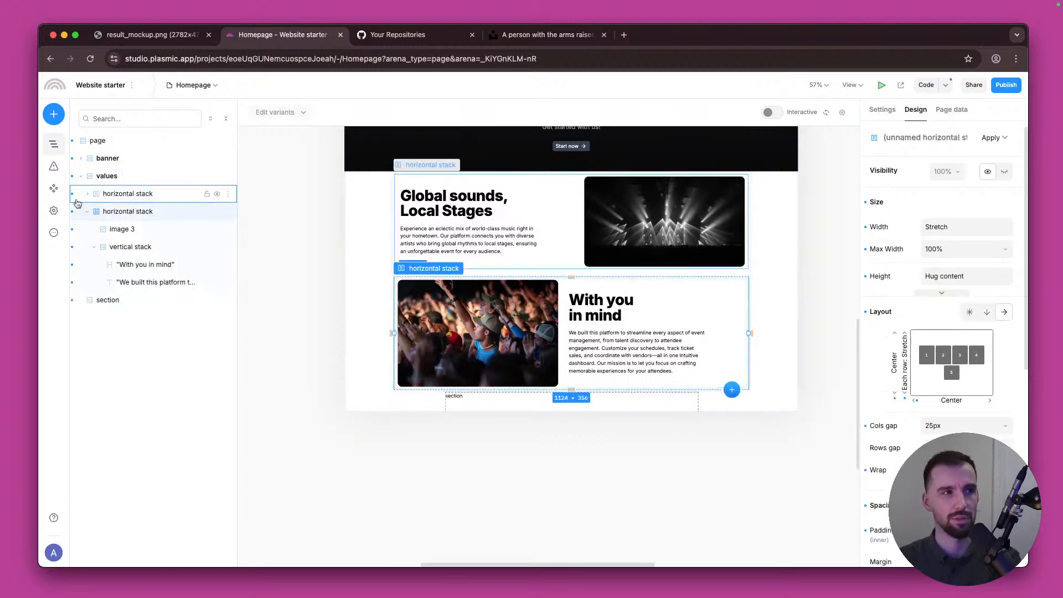
pyautogui.click(81, 176)
pyautogui.click(107, 195)
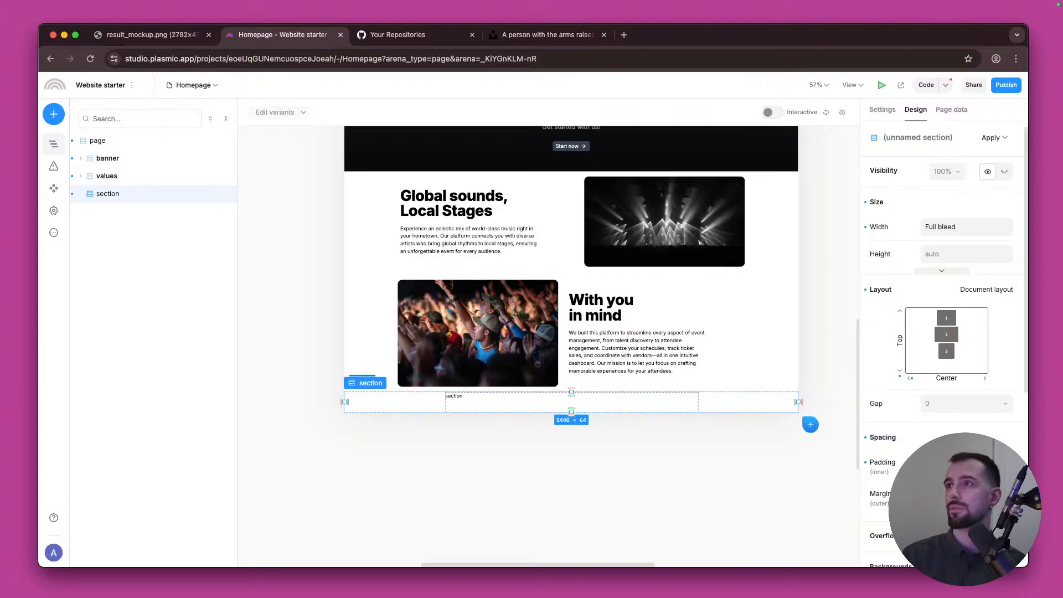
pyautogui.press('super+Tab')
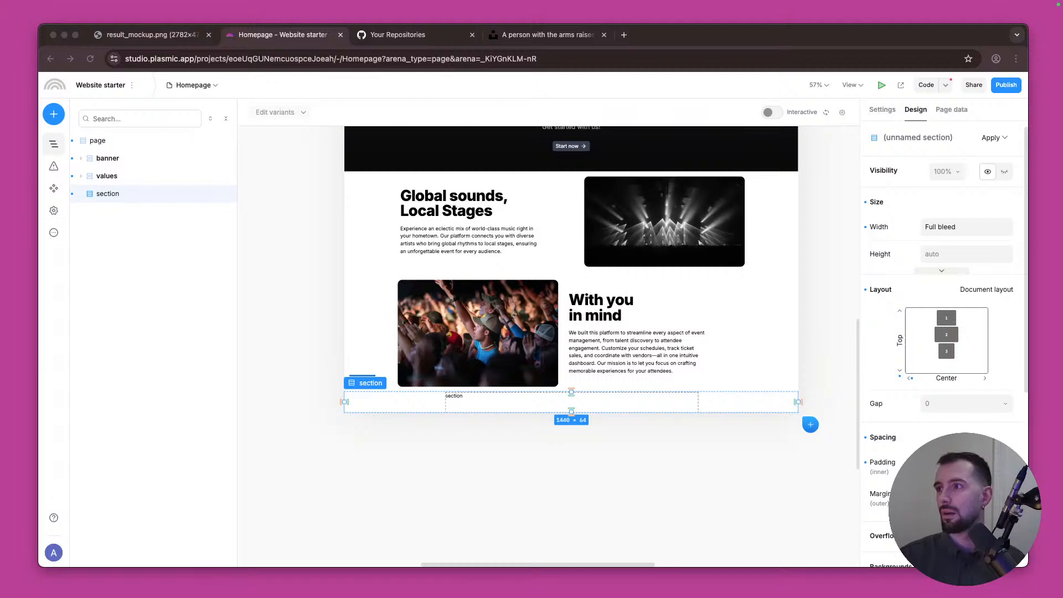
pyautogui.click(549, 448)
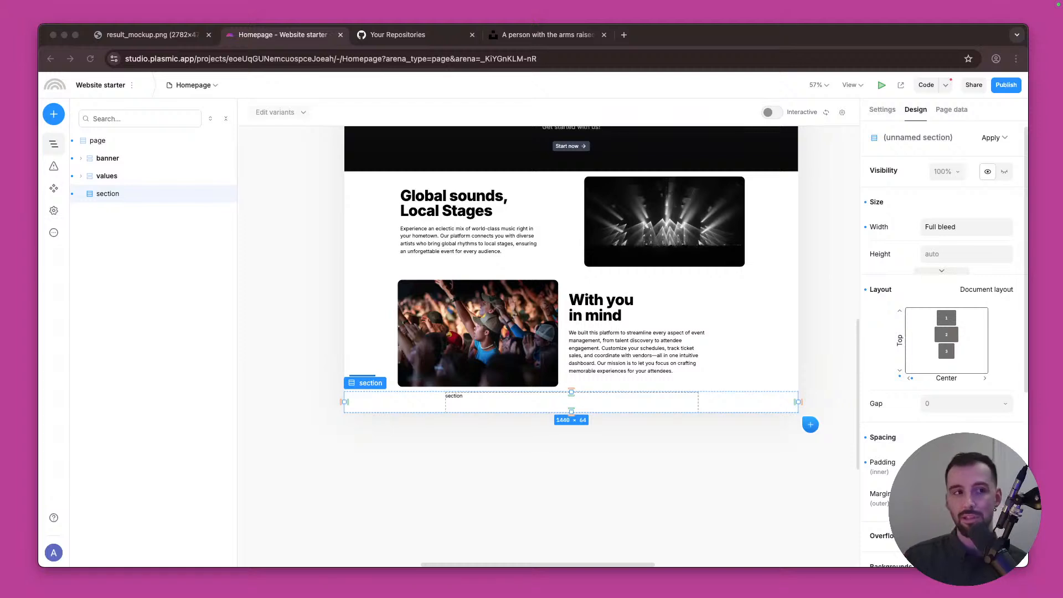
pyautogui.click(503, 475)
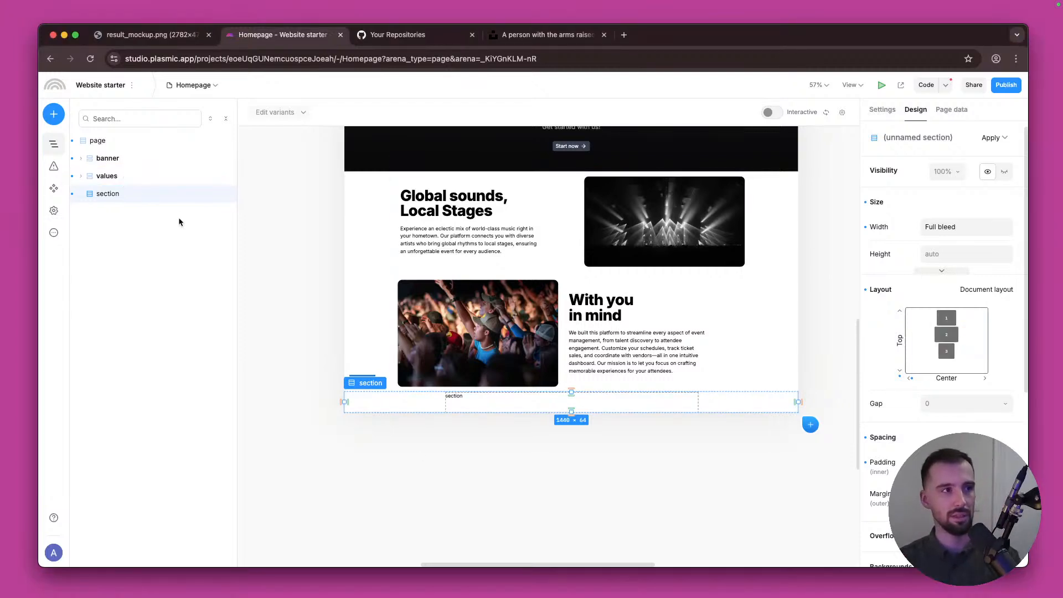
pyautogui.click(54, 114)
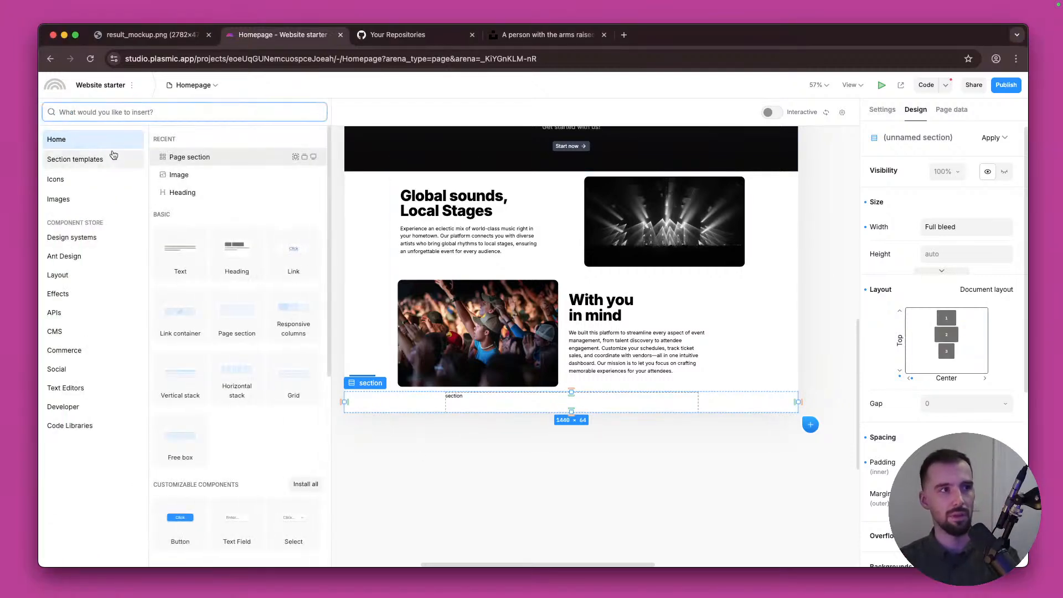
pyautogui.click(571, 411)
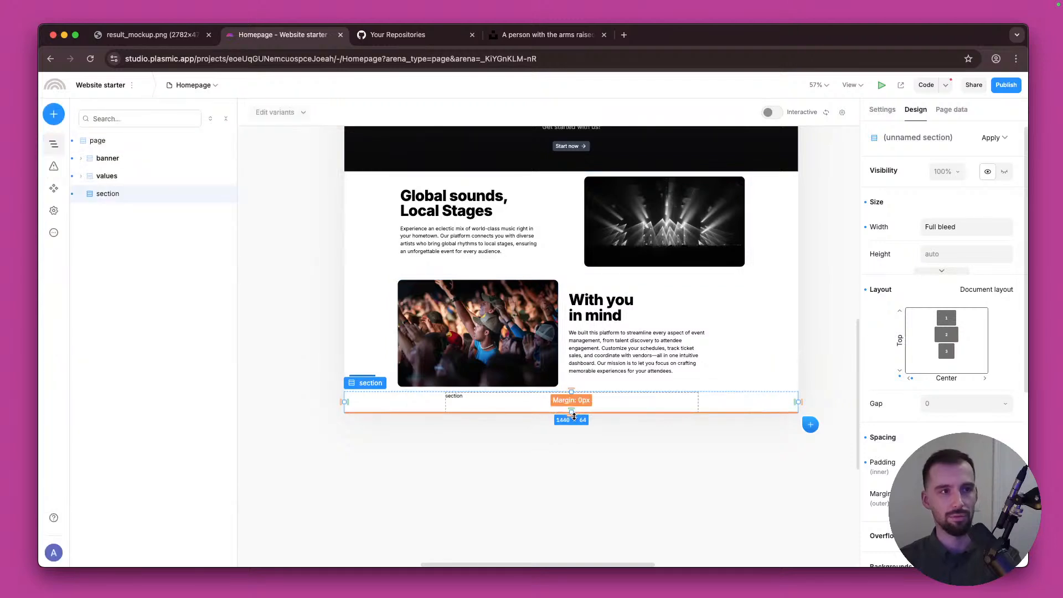
# Step: Try pasting a copy of the "With you in mind" horizontal stack into the values stack, and undo the paste
pyautogui.click(81, 175)
pyautogui.click(119, 215)
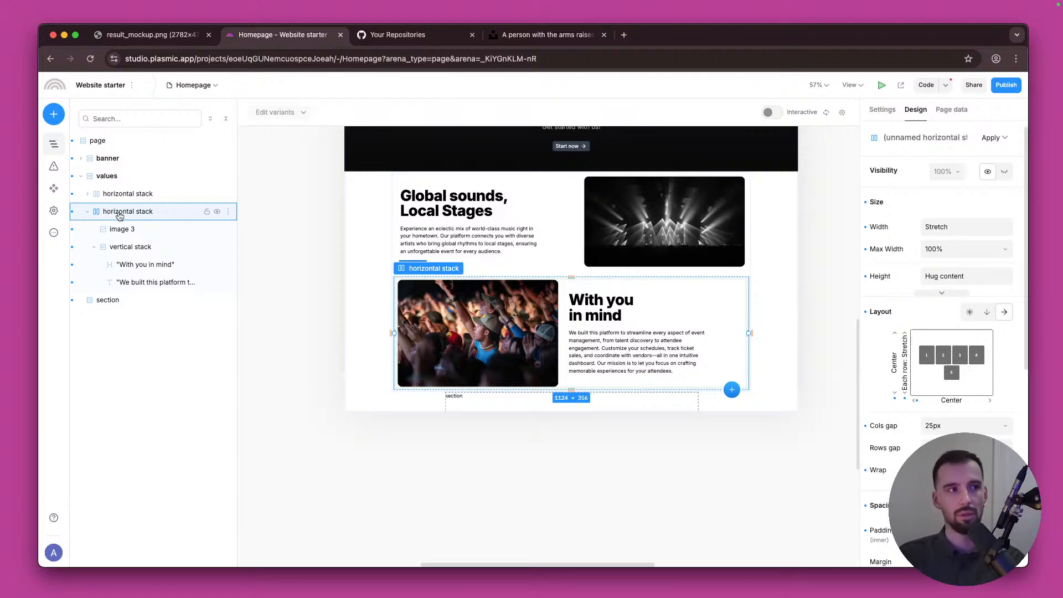
pyautogui.click(121, 176)
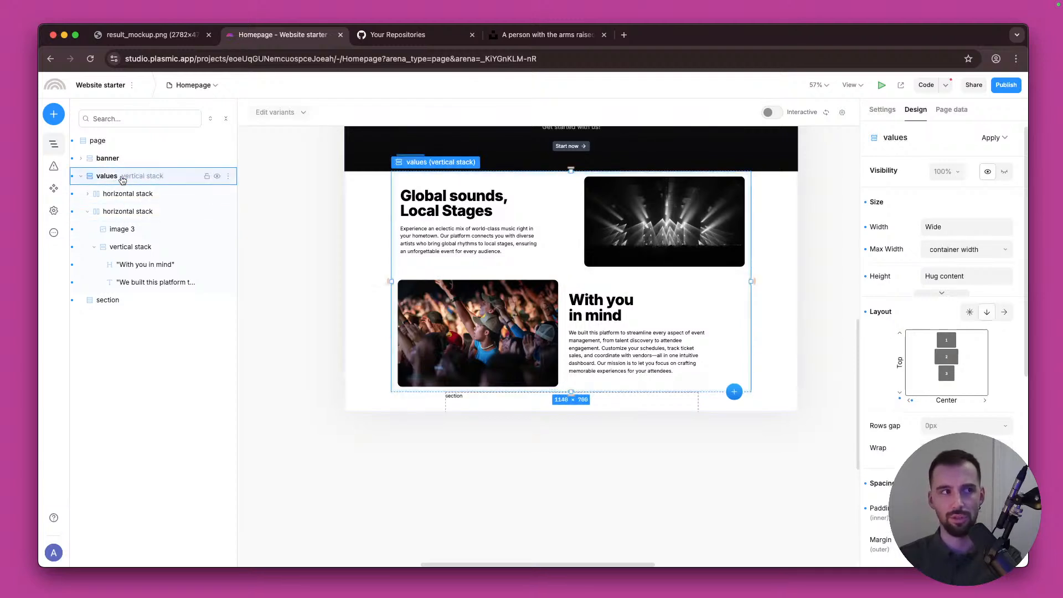
pyautogui.press('super+v')
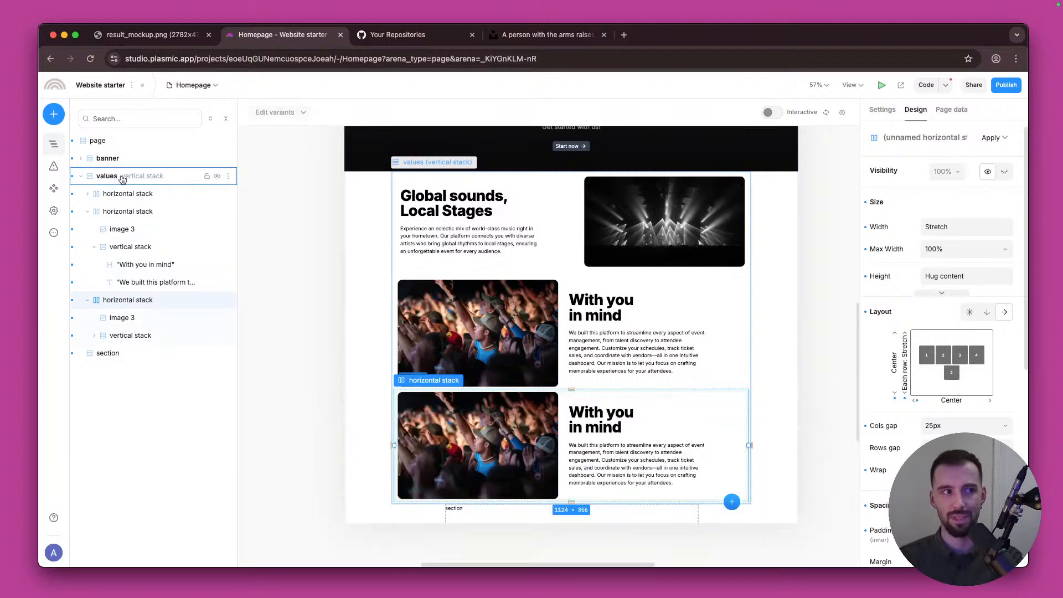
pyautogui.press('super+z')
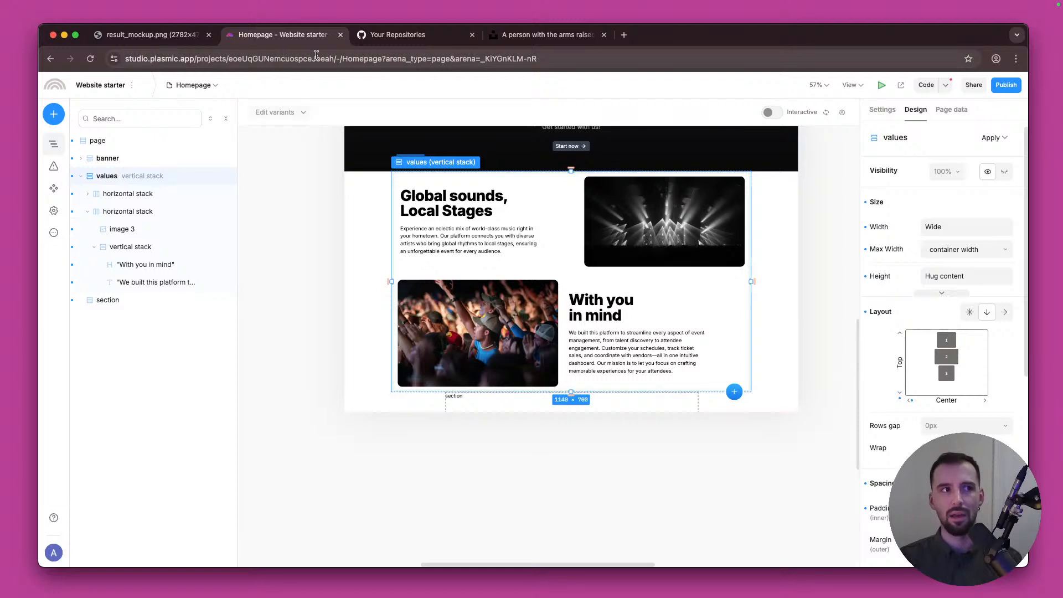
pyautogui.moveTo(331, 59); pyautogui.dragTo(199, 59)
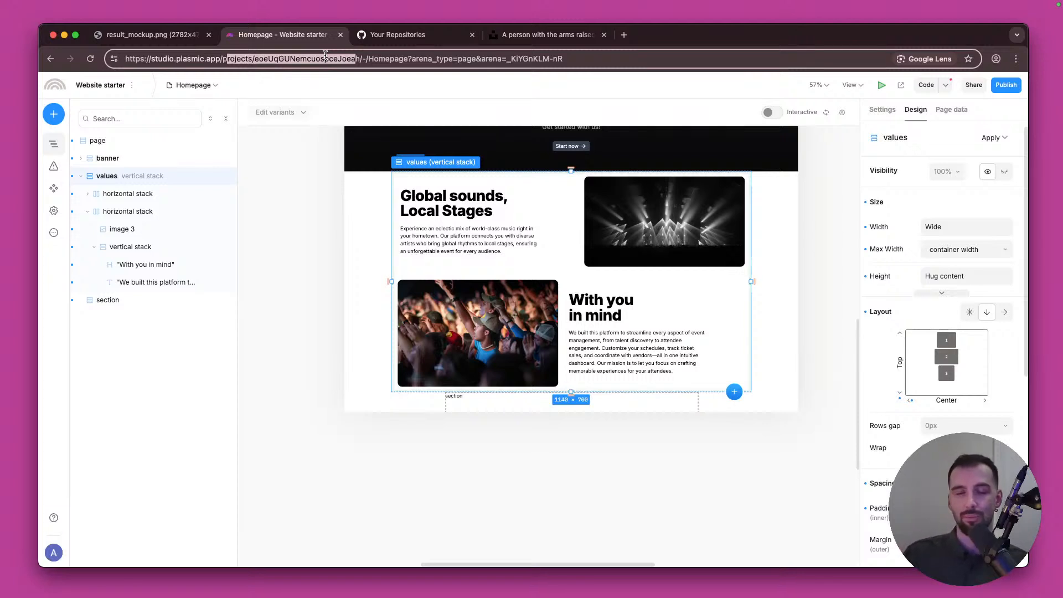
pyautogui.click(531, 464)
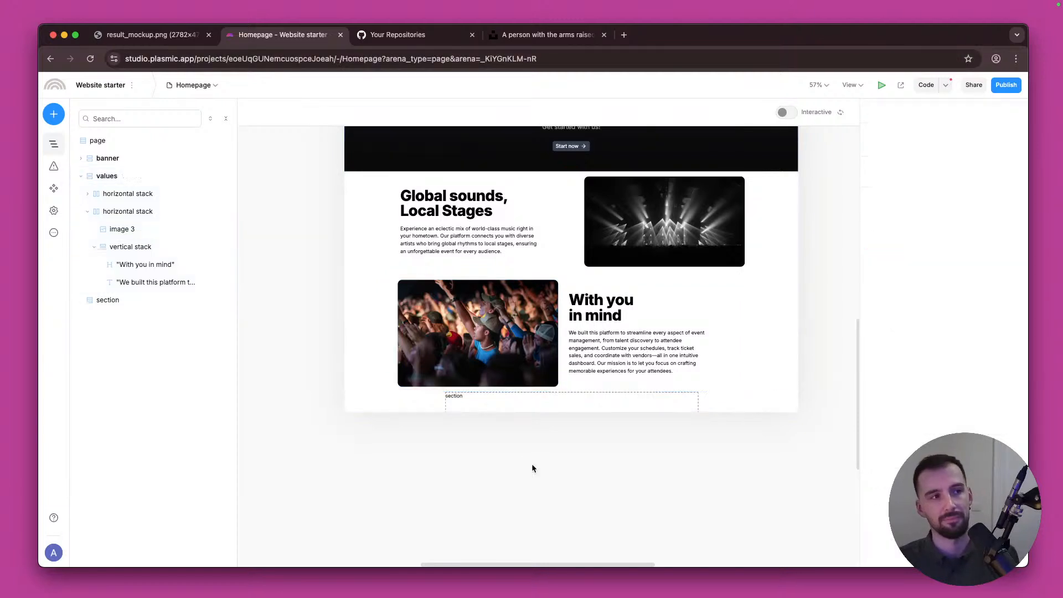
pyautogui.rightClick(108, 211)
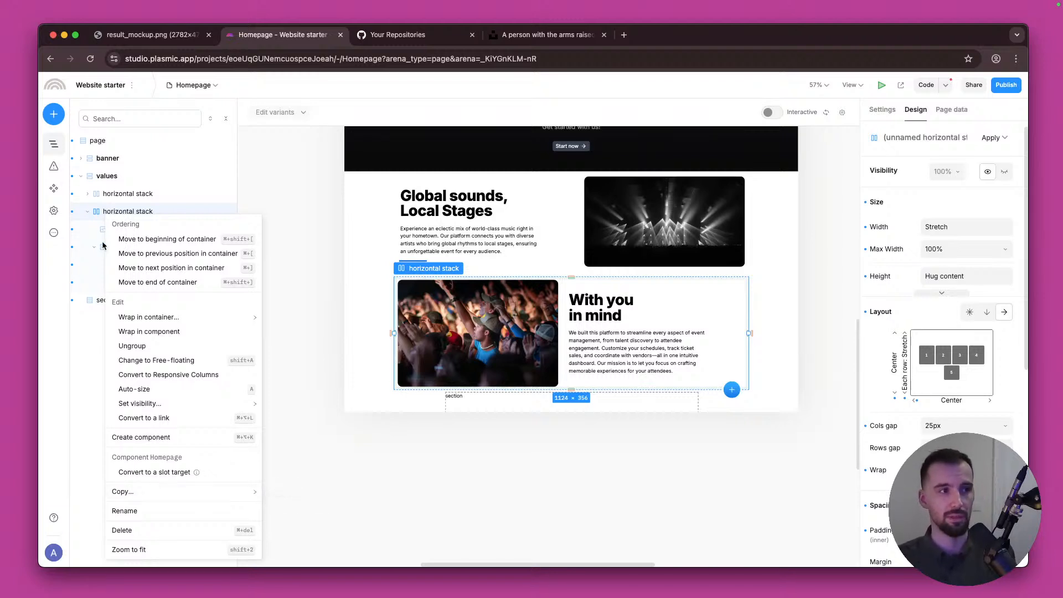
pyautogui.click(444, 484)
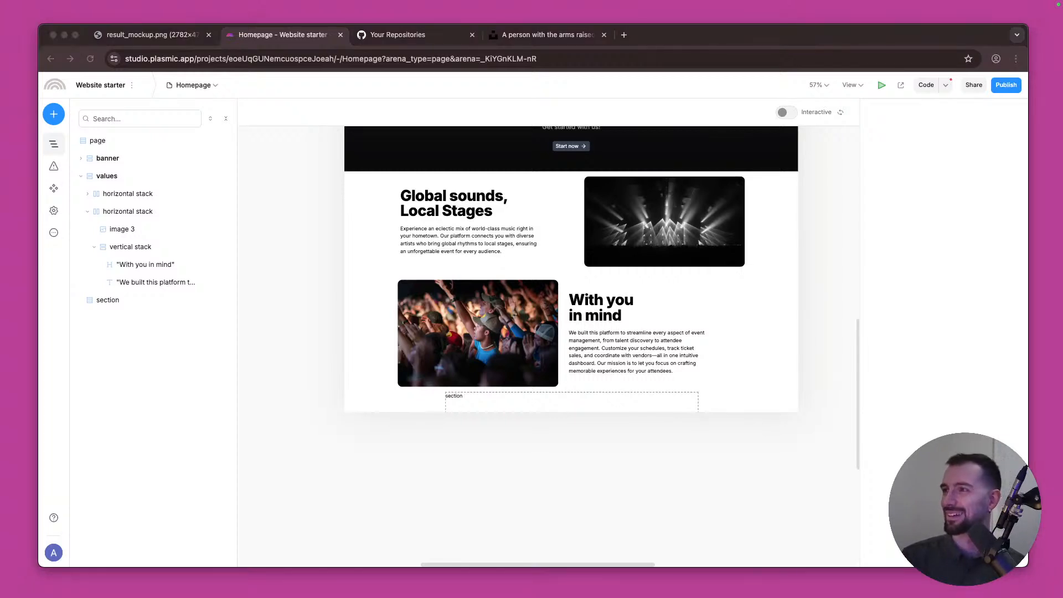
pyautogui.click(616, 398)
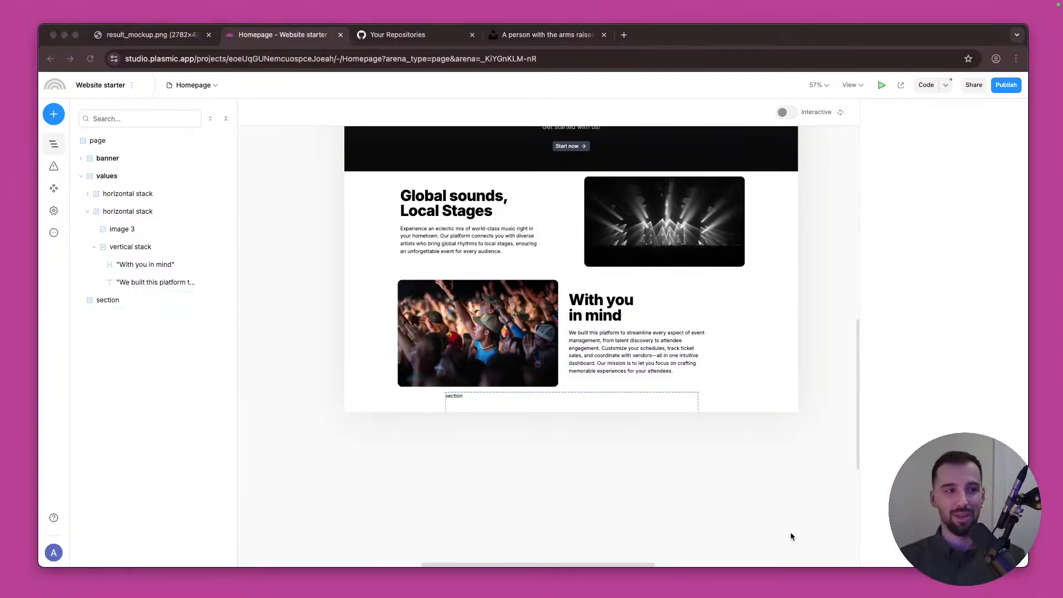
pyautogui.click(536, 529)
# Step: Examine the empty section's design properties and the HTML tag choices offered for it, including the Section tag
pyautogui.click(100, 305)
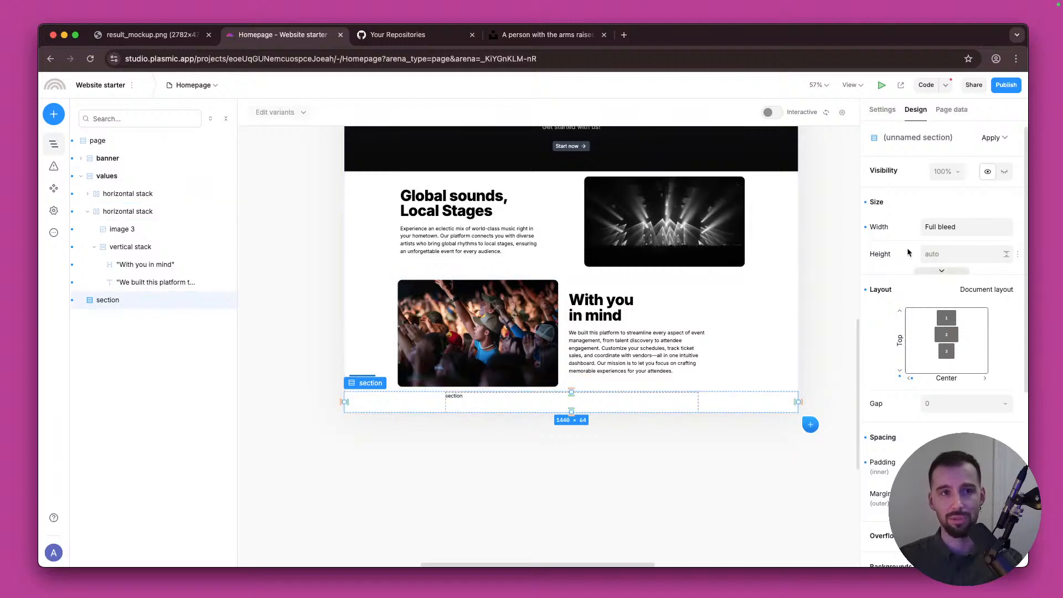
pyautogui.scroll(-5, 900, 245)
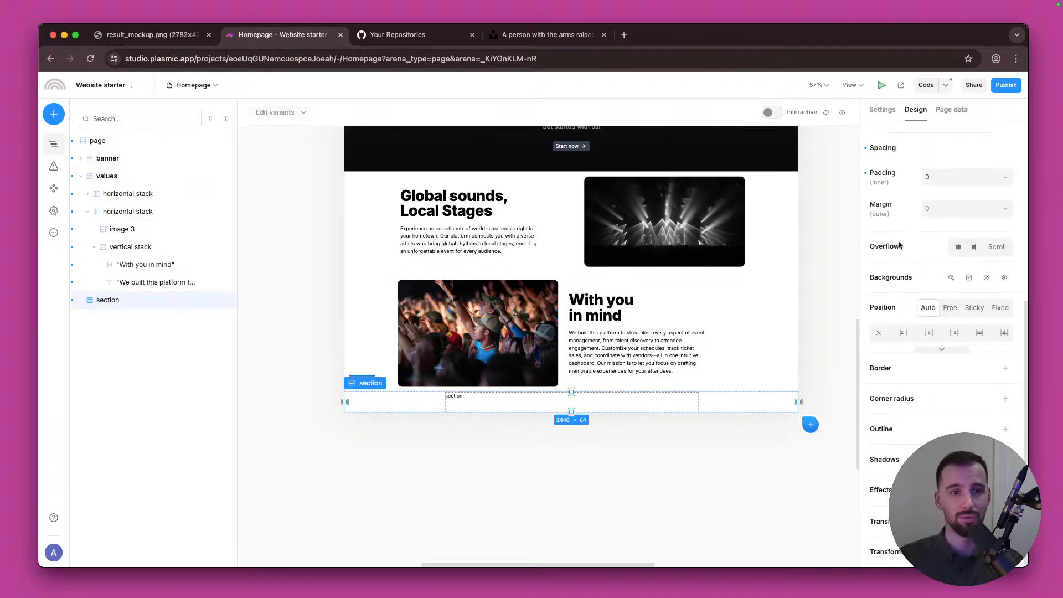
pyautogui.click(882, 110)
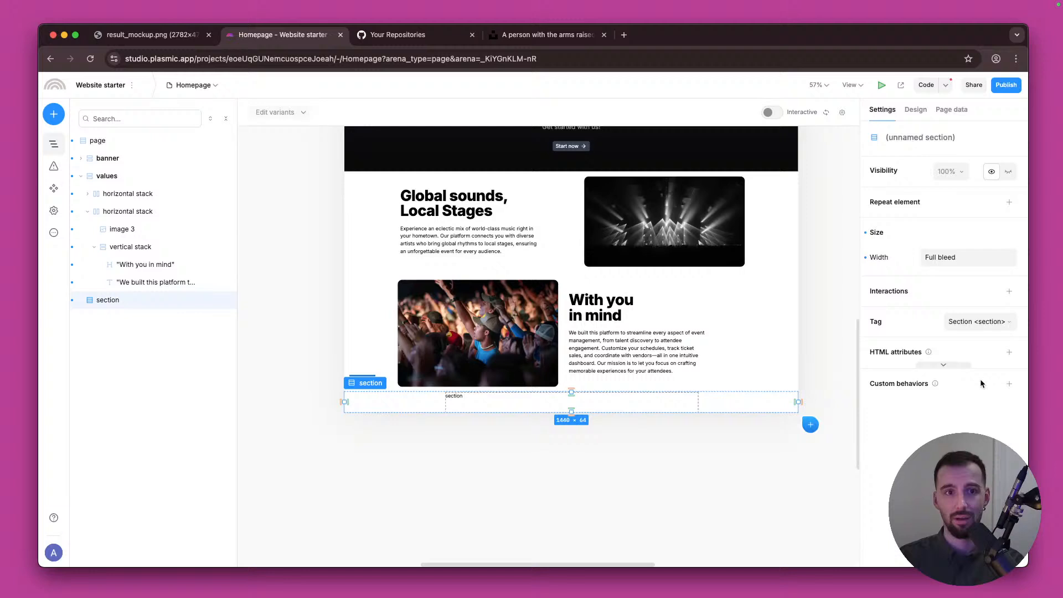
pyautogui.click(986, 321)
pyautogui.scroll(5, 988, 388)
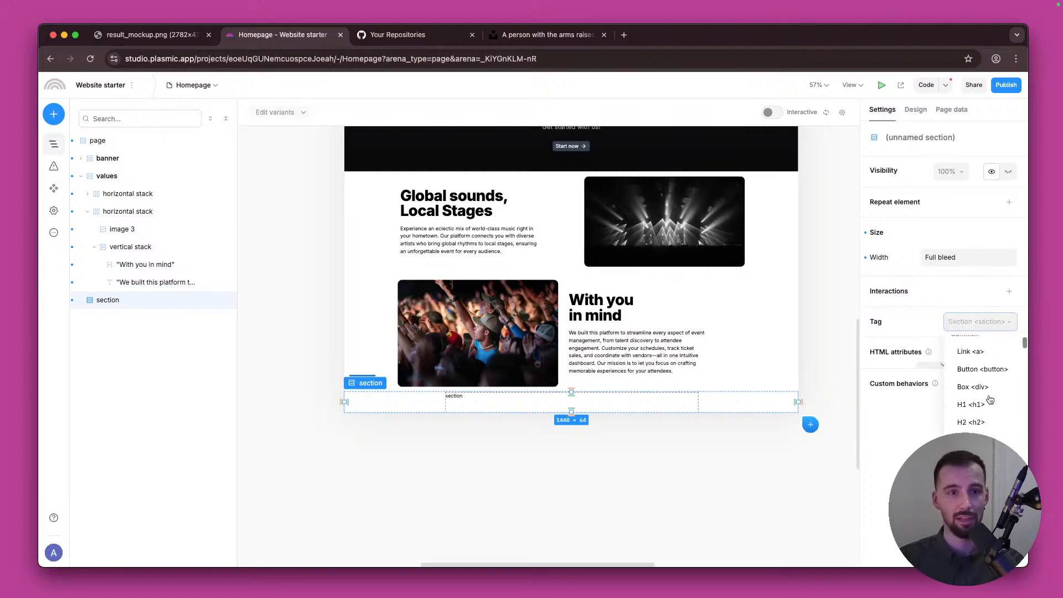
pyautogui.scroll(1, 990, 400)
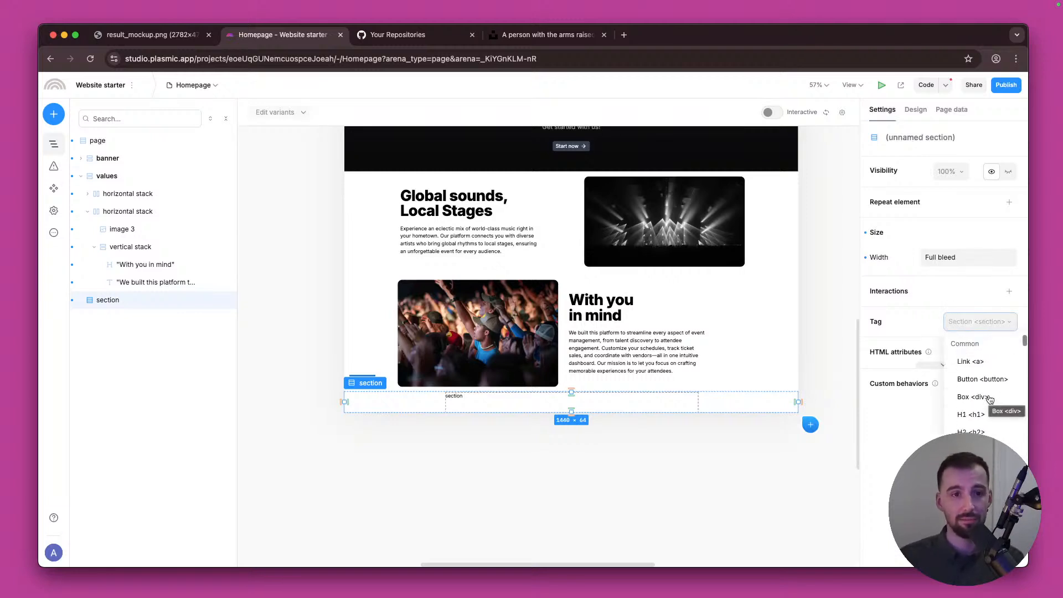
pyautogui.scroll(-5, 990, 399)
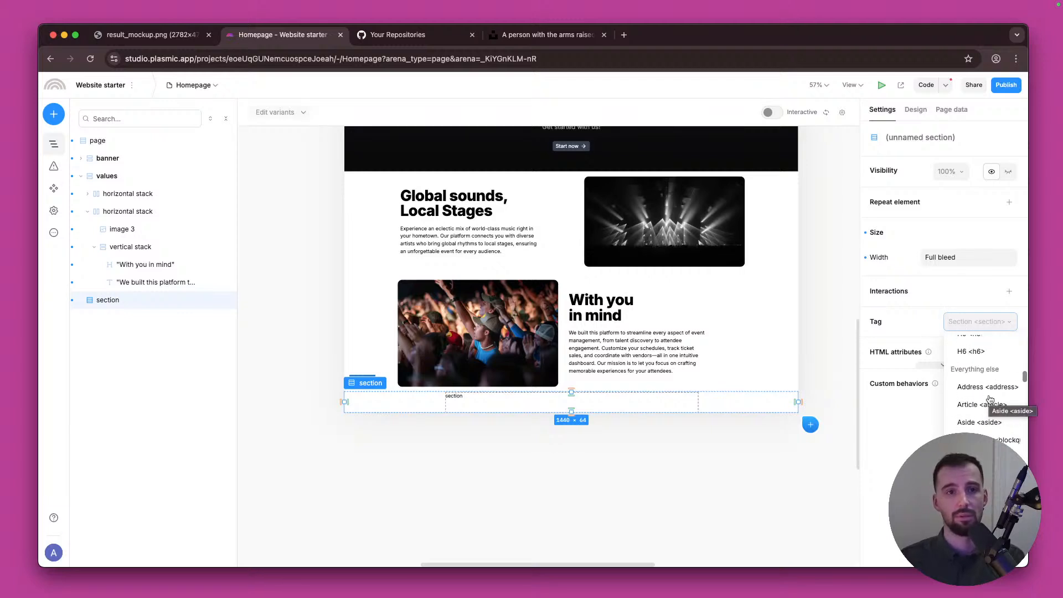
pyautogui.scroll(-6, 989, 400)
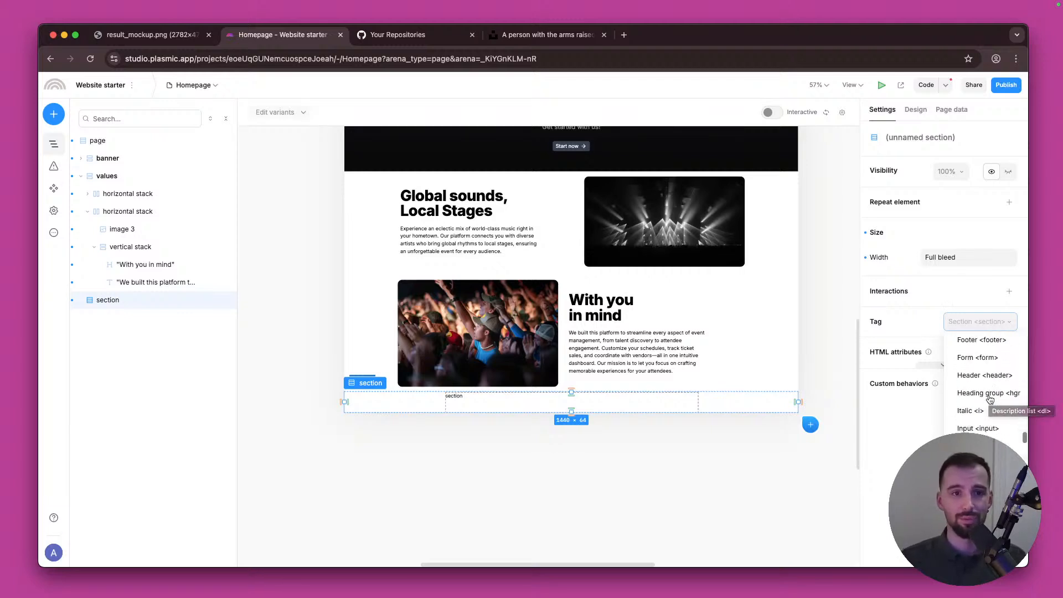
pyautogui.scroll(-6, 990, 399)
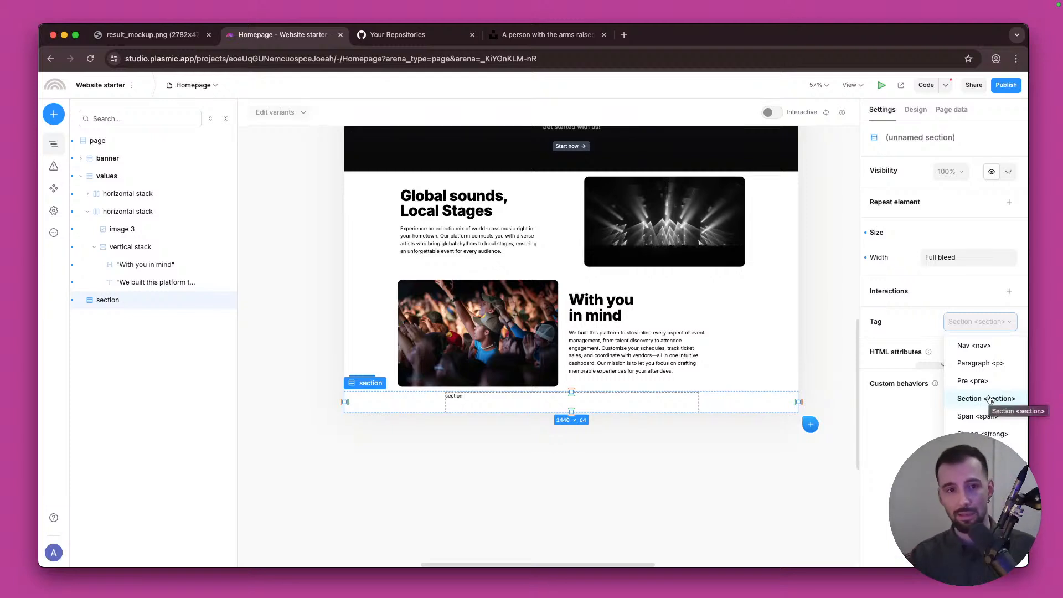
pyautogui.scroll(-2, 989, 400)
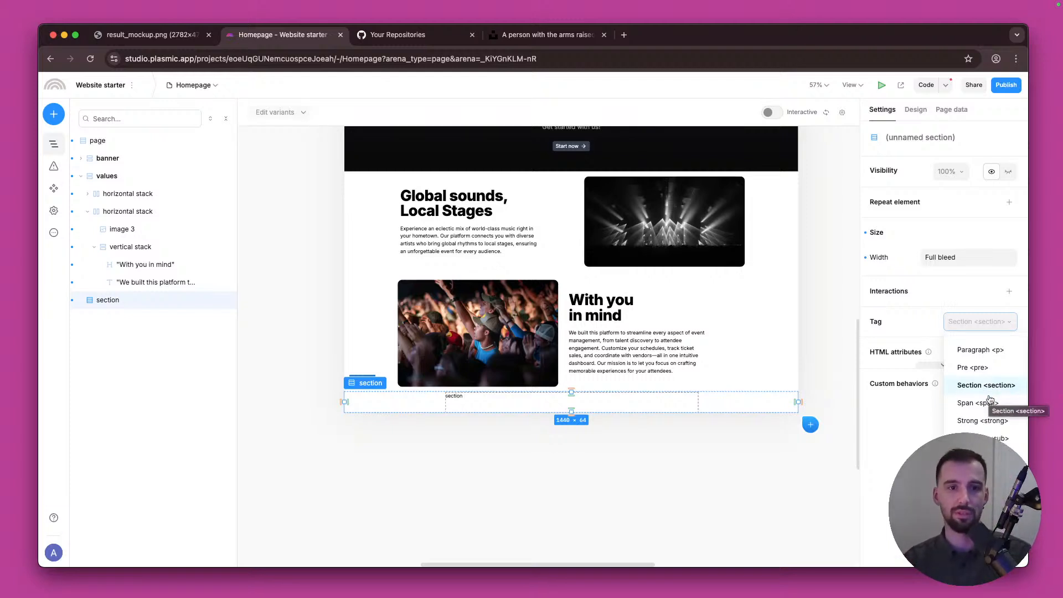
pyautogui.scroll(-1, 989, 400)
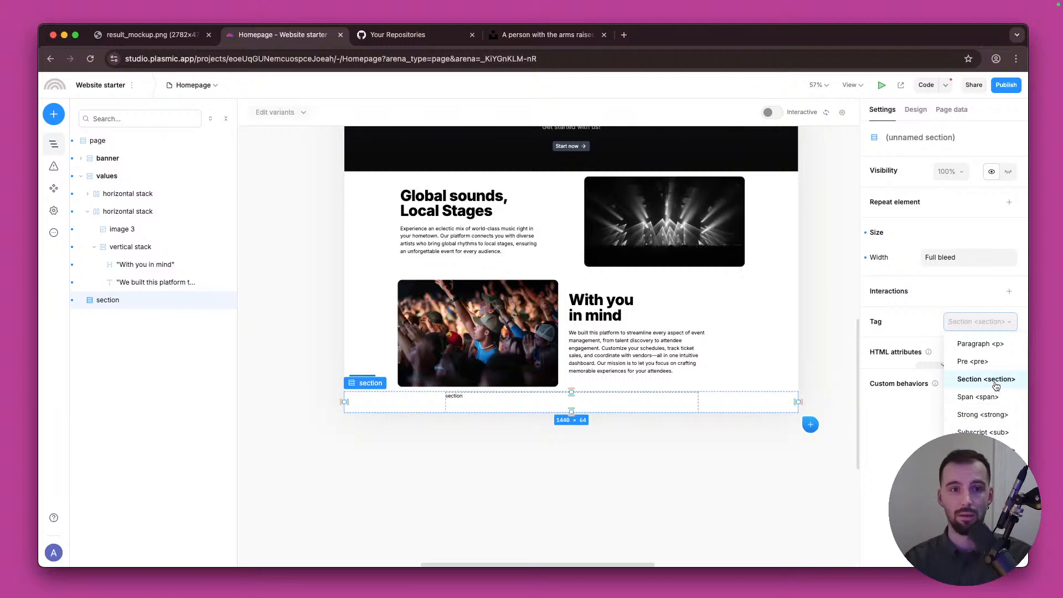
pyautogui.scroll(3, 992, 388)
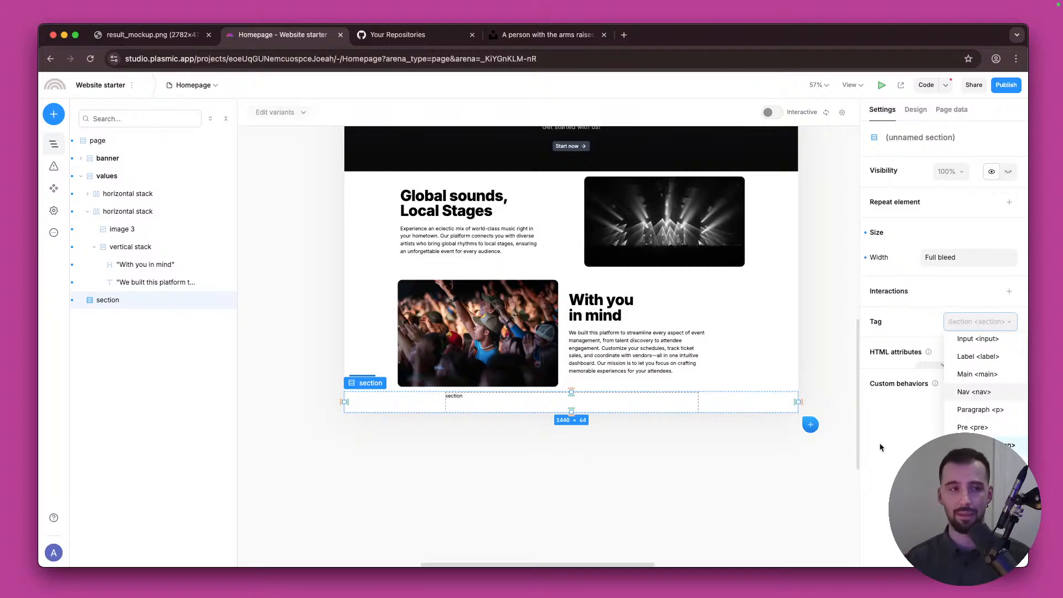
pyautogui.click(733, 441)
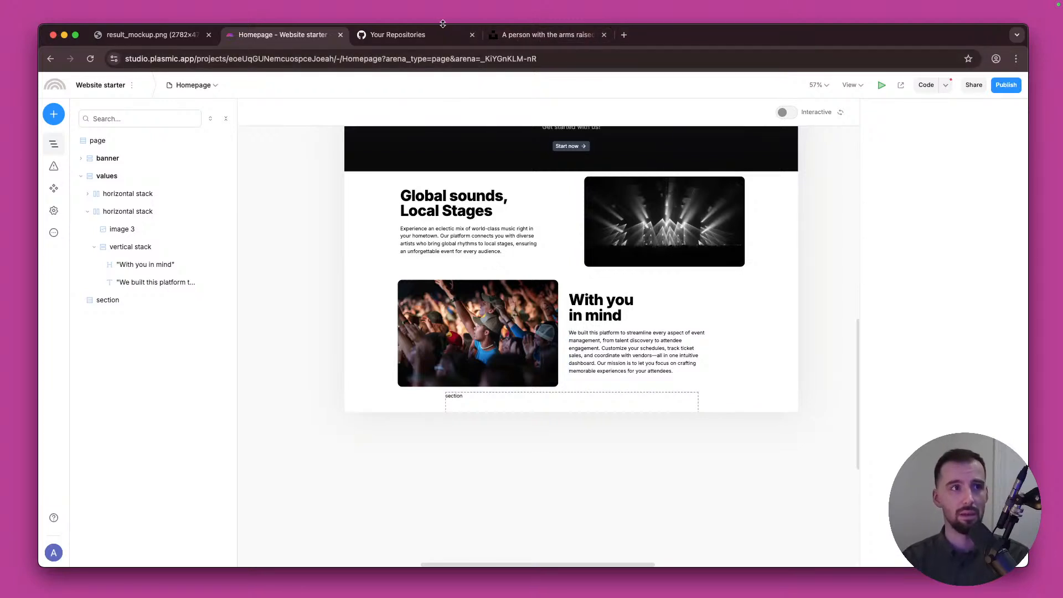
# Step: Inspect the HTML structure of the Unsplash photo page's header in the developer tools, and return to the Plasmic homepage project
pyautogui.click(409, 34)
pyautogui.click(523, 37)
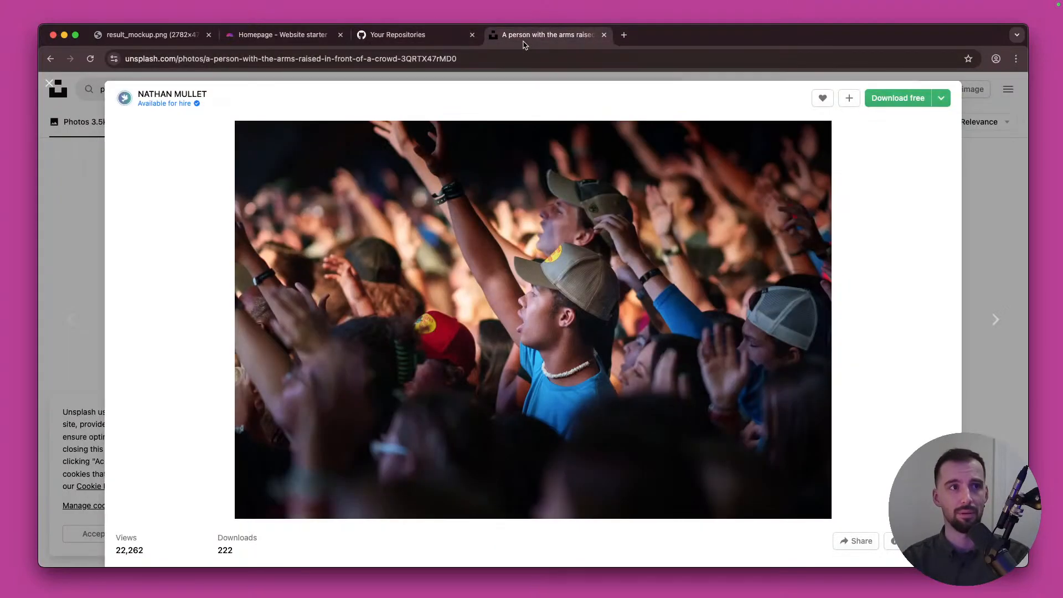
pyautogui.rightClick(277, 109)
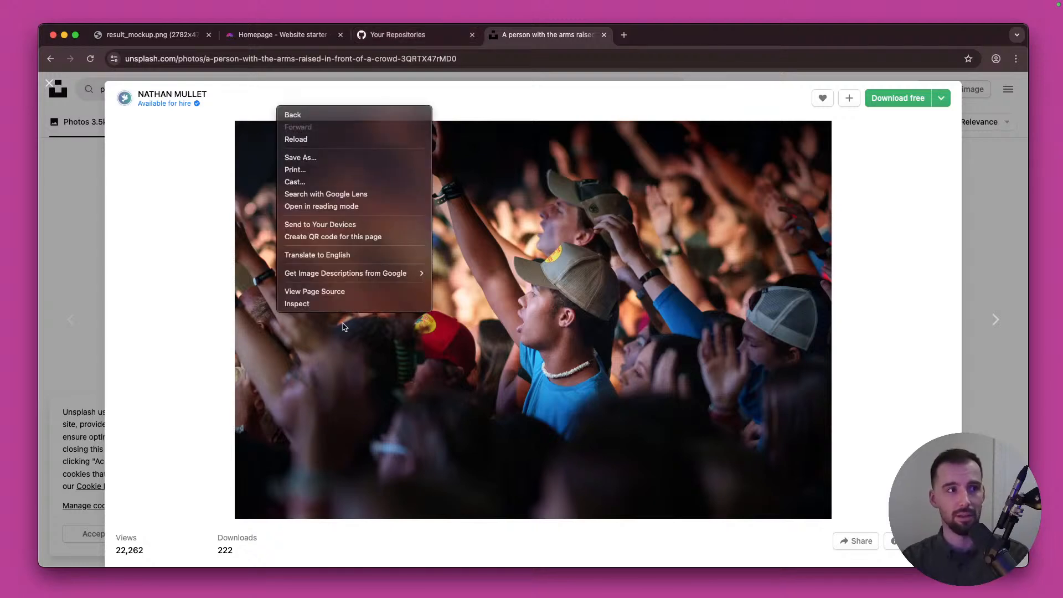
pyautogui.click(299, 304)
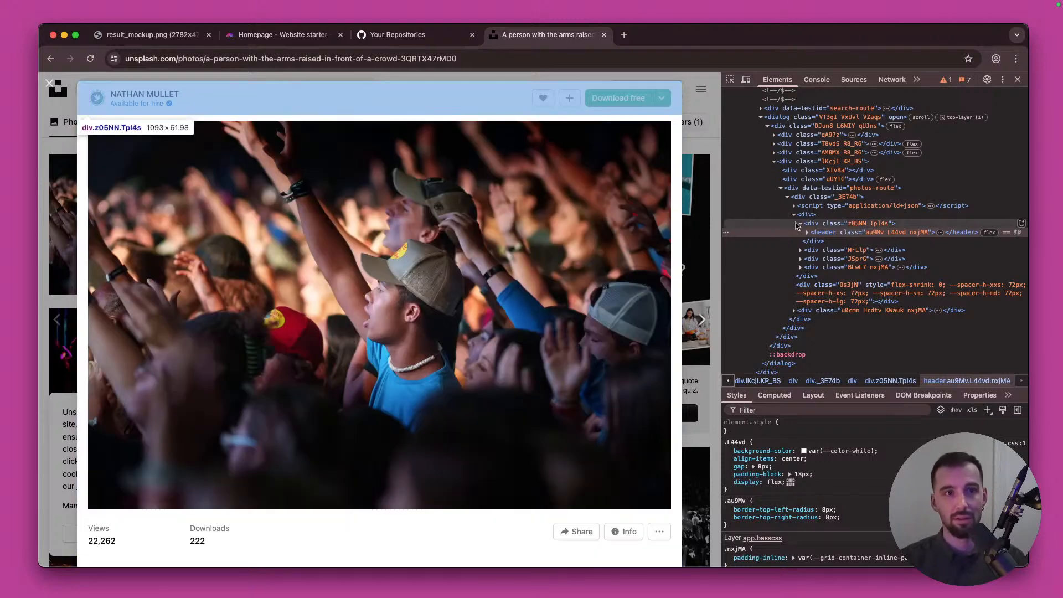
pyautogui.click(808, 233)
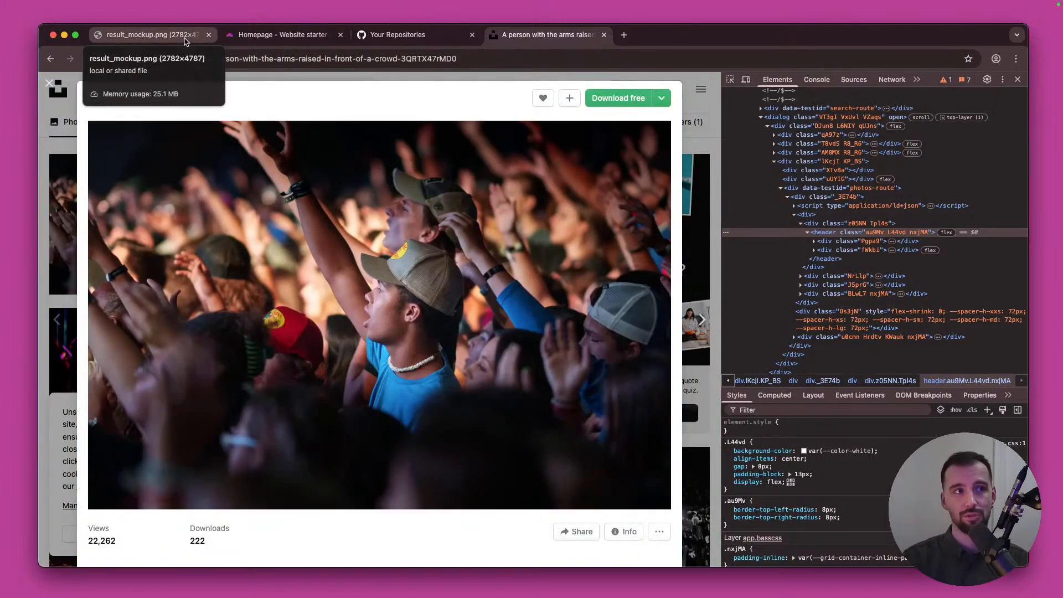
pyautogui.click(260, 38)
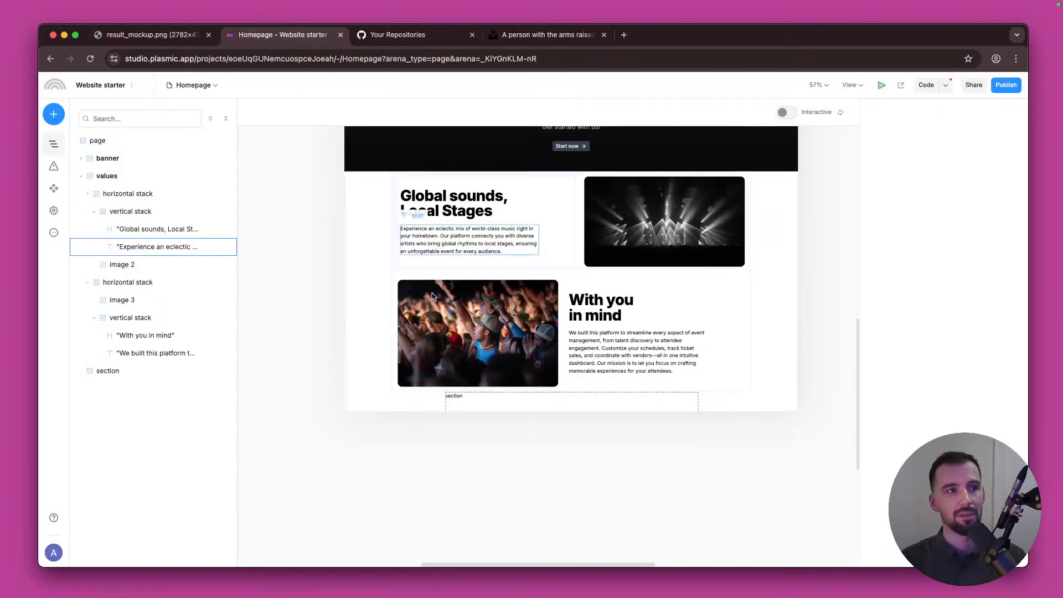
# Step: Insert a horizontal stack inside the empty section below the values stack
pyautogui.click(521, 398)
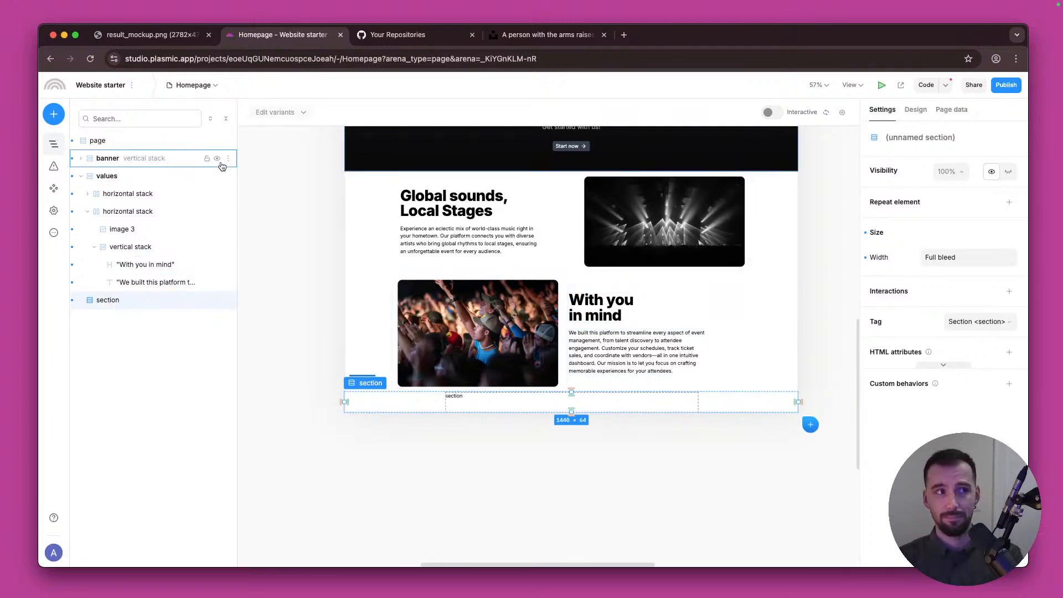
pyautogui.press('super+Tab')
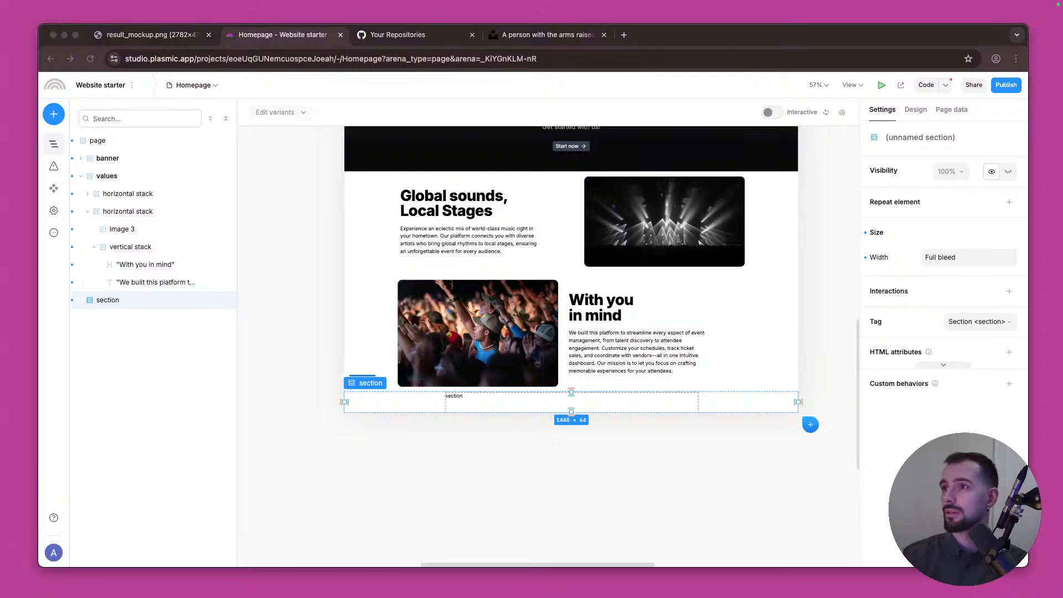
pyautogui.click(486, 406)
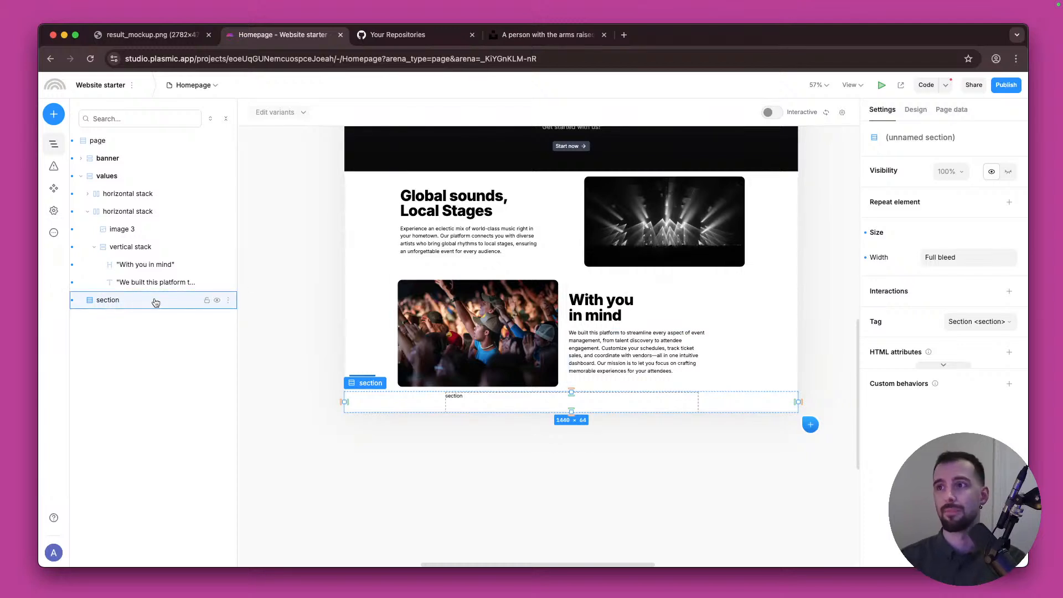
pyautogui.click(49, 114)
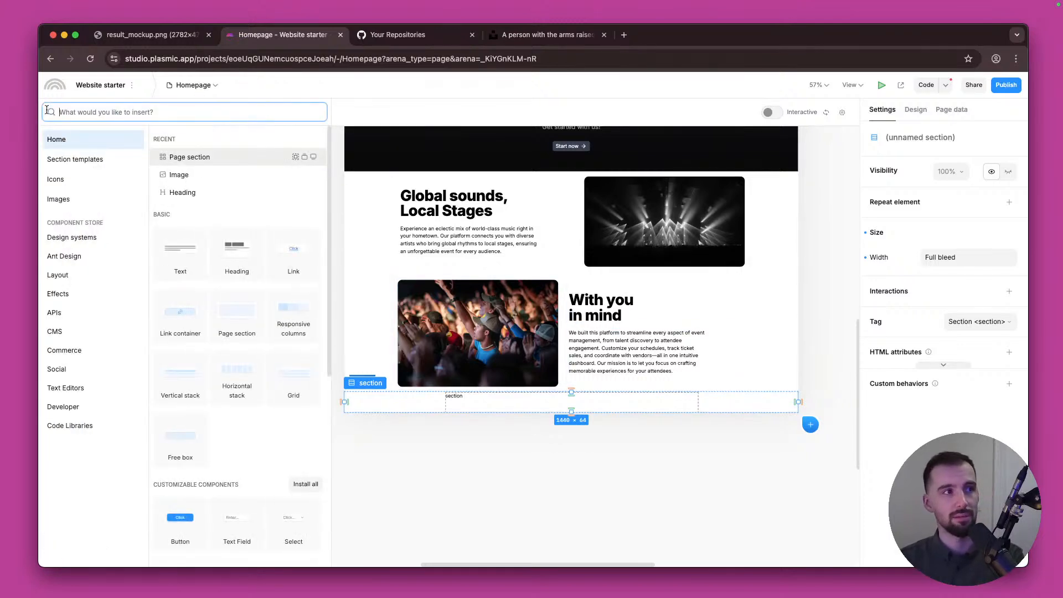
pyautogui.click(483, 407)
pyautogui.press('h')
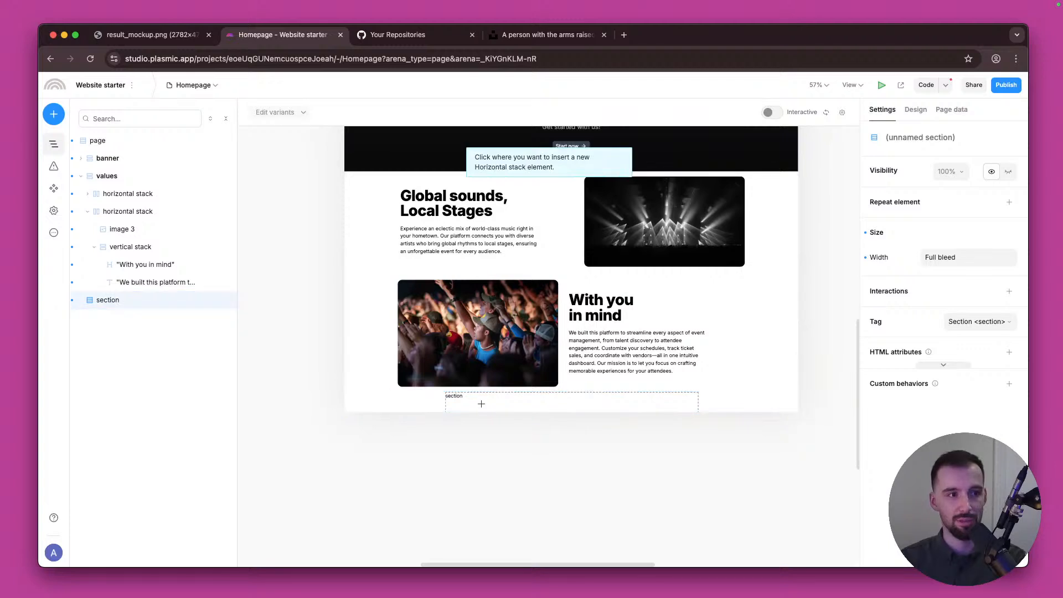
pyautogui.click(480, 405)
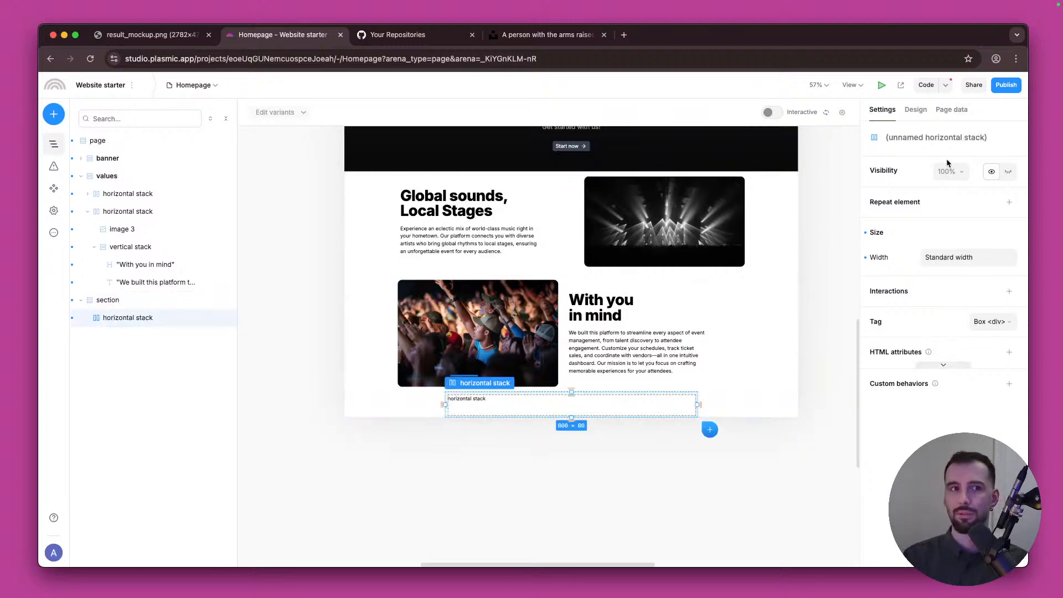
# Step: Reveal the additional size settings of the section below the values section
pyautogui.click(109, 301)
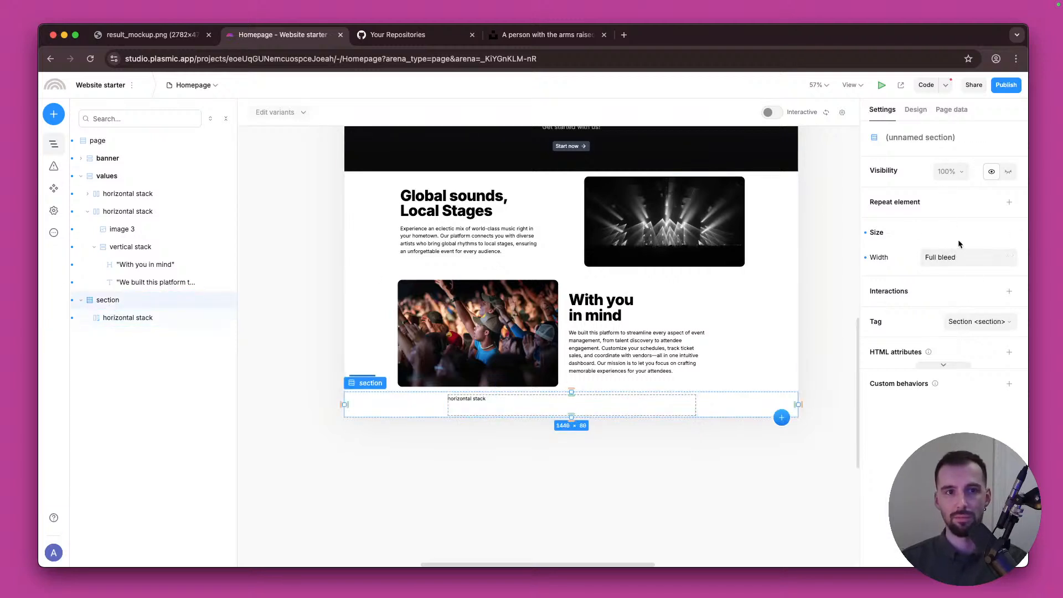
pyautogui.click(915, 110)
pyautogui.scroll(-3, 946, 388)
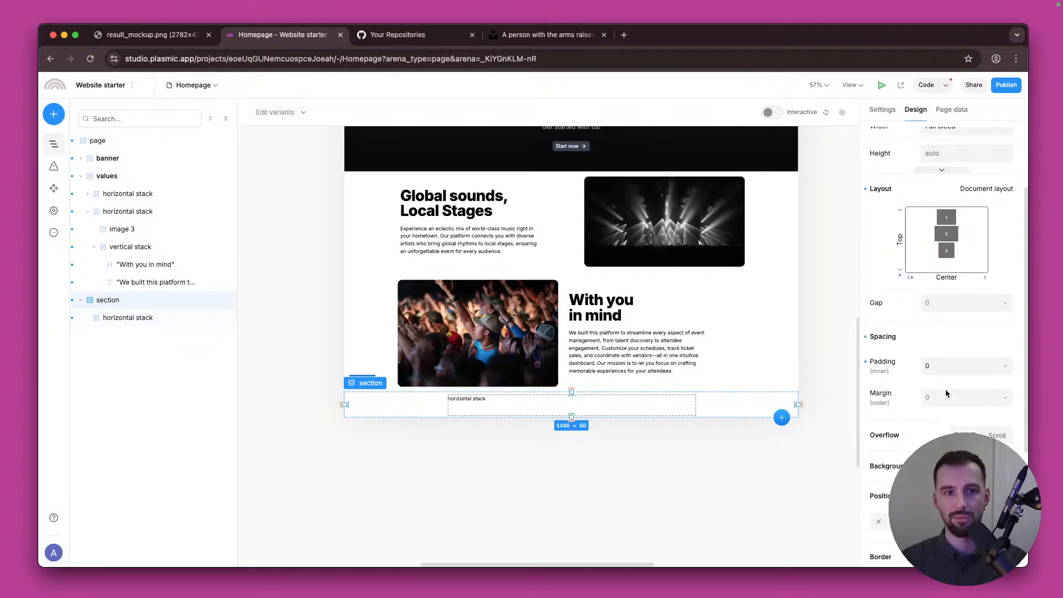
pyautogui.scroll(3, 945, 389)
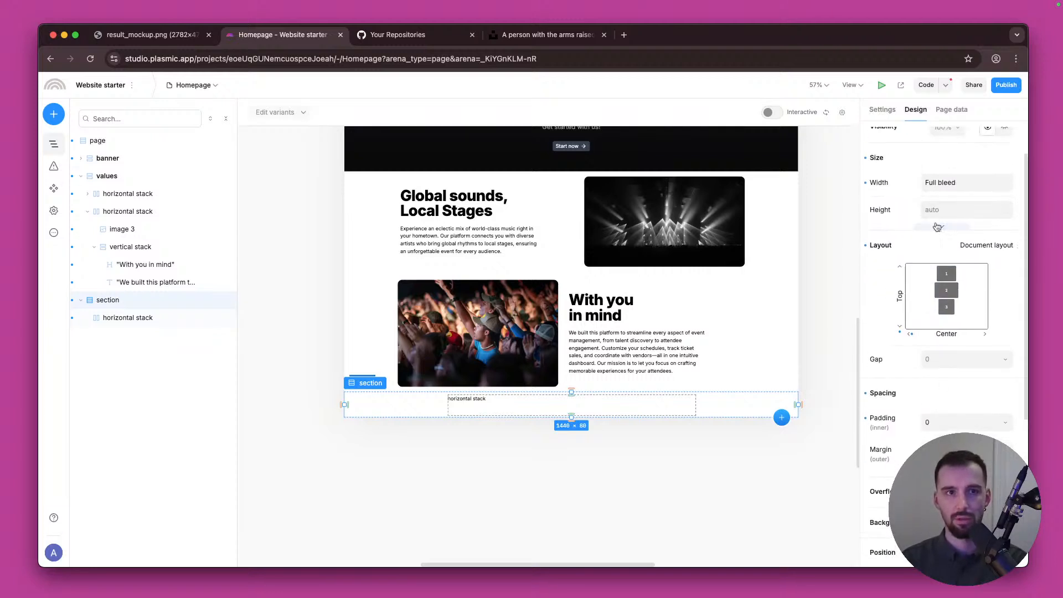
pyautogui.click(937, 224)
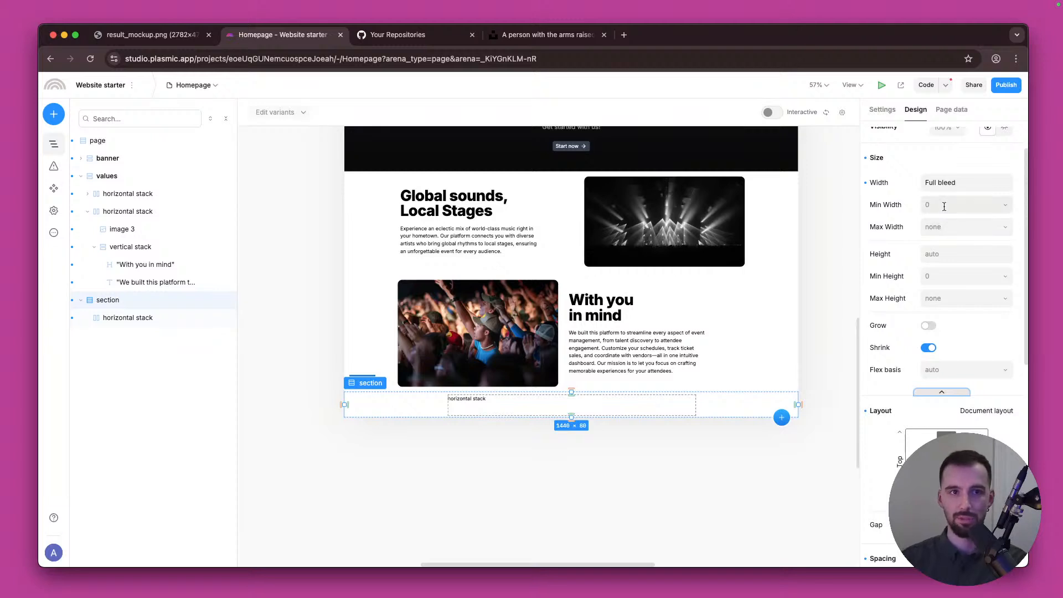
# Step: Try the container width token as the section's minimum width, and remove that minimum width style
pyautogui.click(943, 206)
pyautogui.scroll(-2, 941, 265)
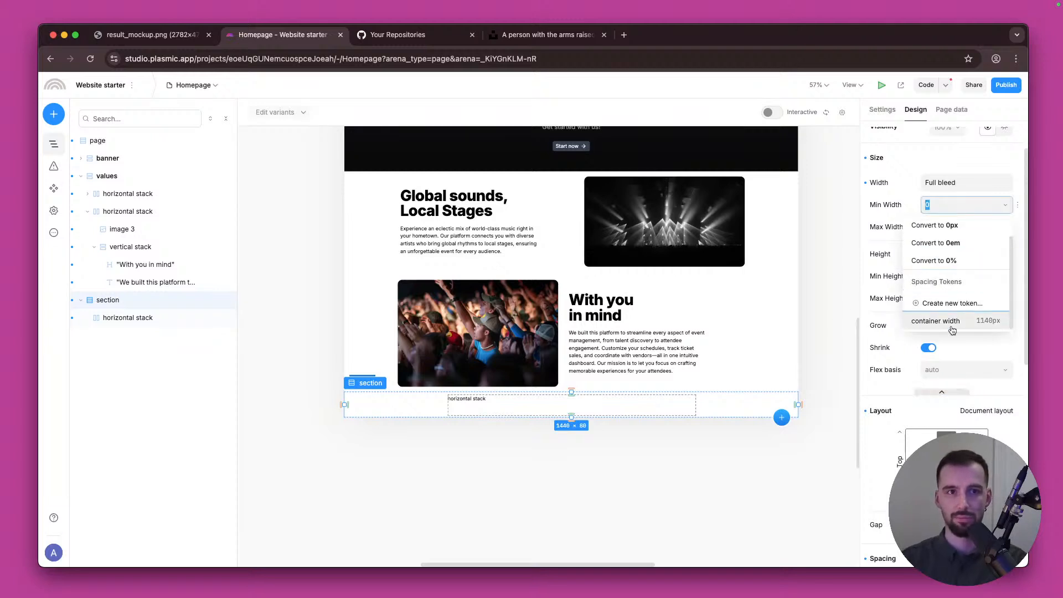
pyautogui.click(951, 327)
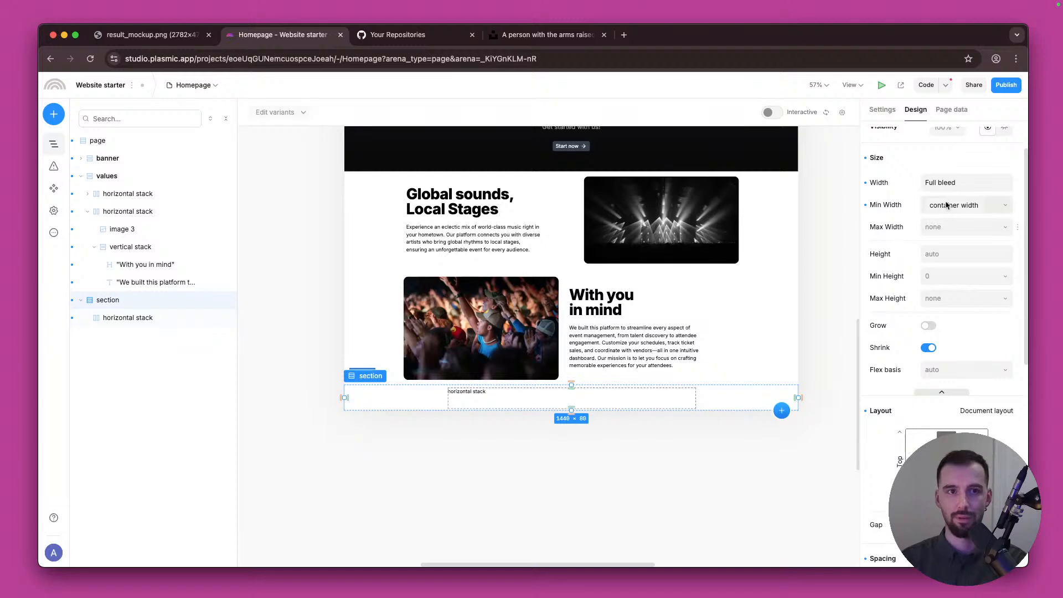
pyautogui.click(1015, 206)
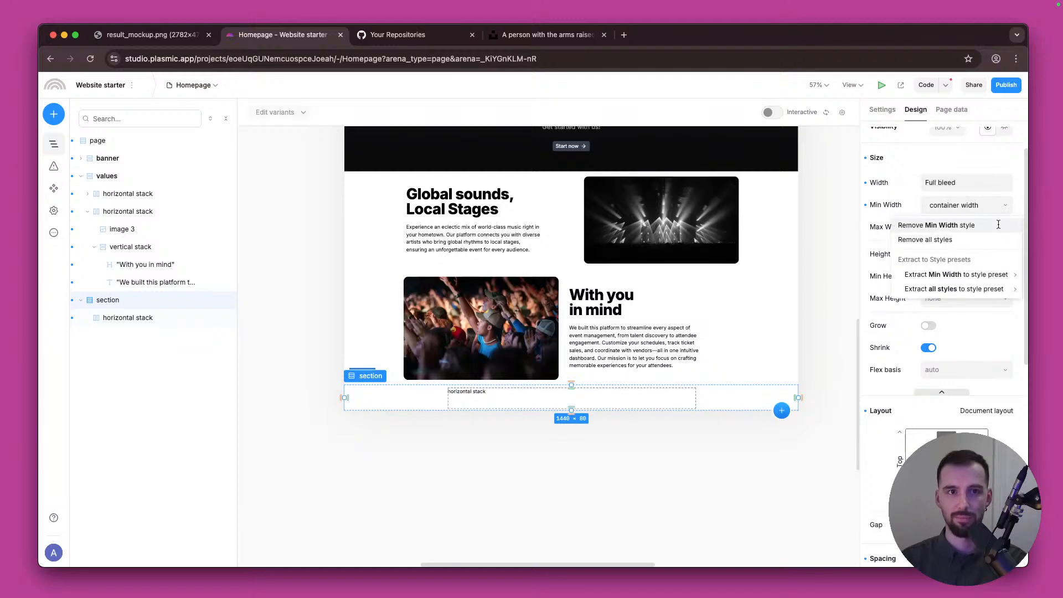
pyautogui.click(999, 224)
# Step: Set the section's maximum width to the container width token
pyautogui.click(984, 224)
pyautogui.click(976, 310)
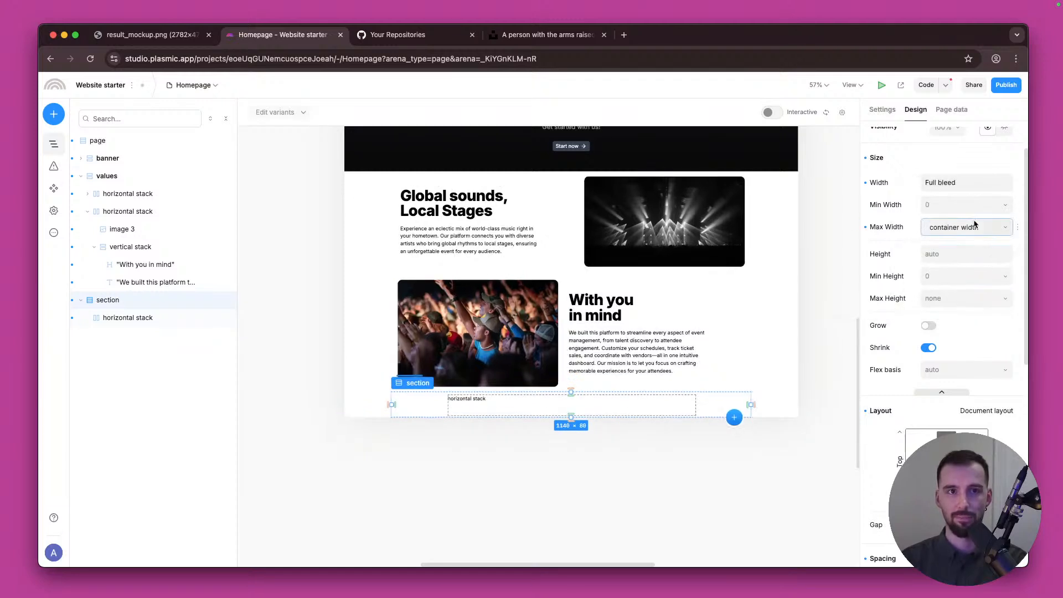
# Step: Set the width of the horizontal stack inside the section to Wide
pyautogui.click(161, 319)
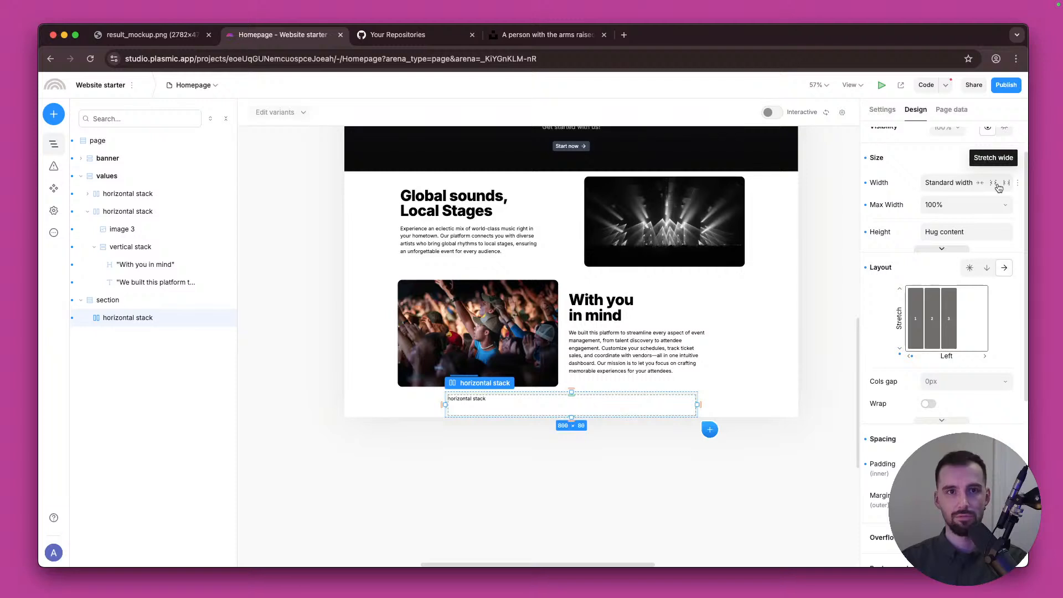
pyautogui.click(999, 185)
pyautogui.click(1008, 184)
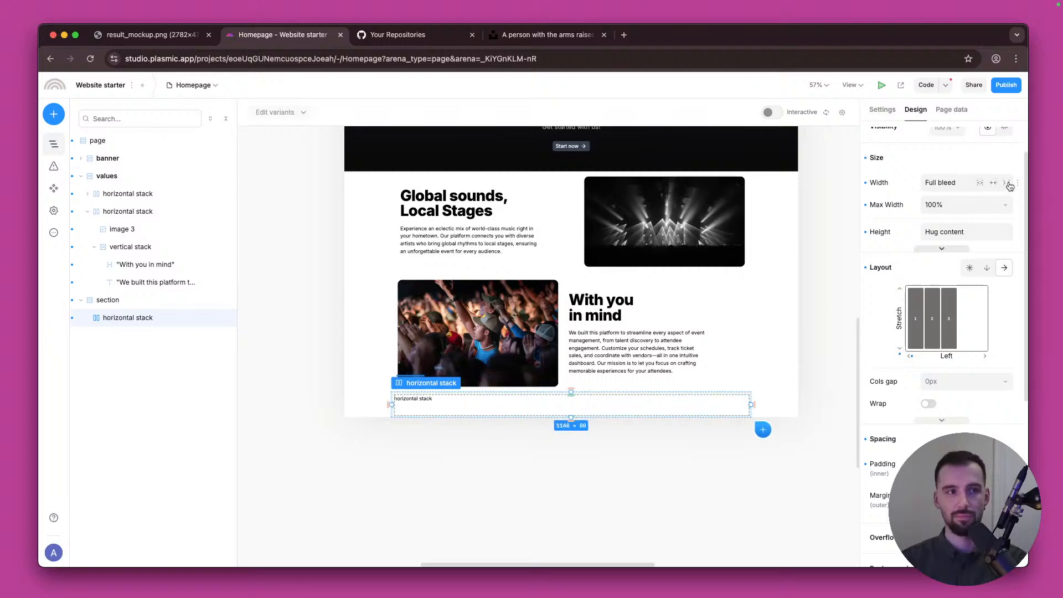
pyautogui.click(999, 184)
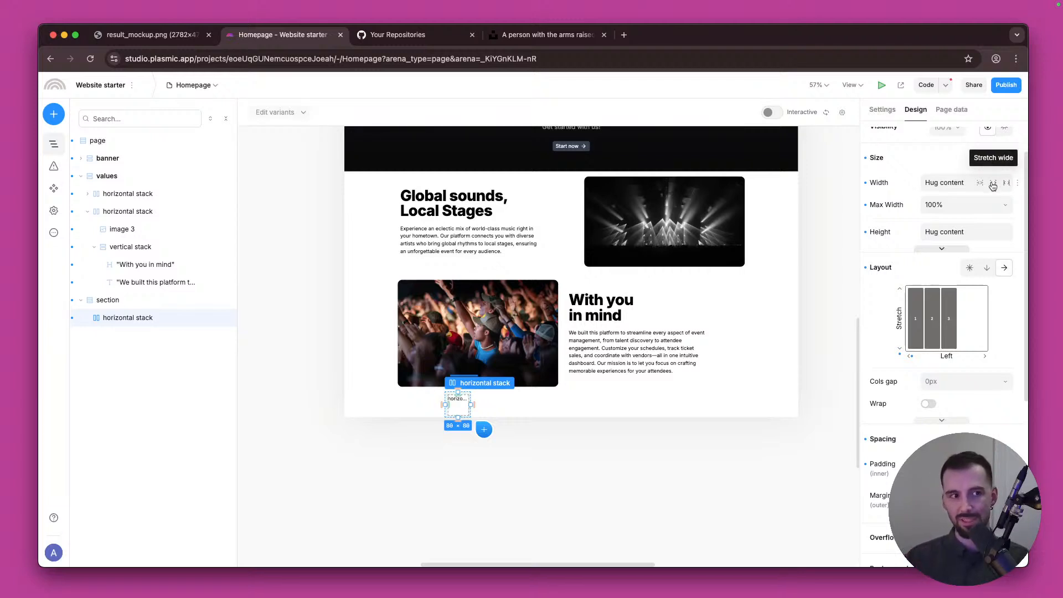
pyautogui.click(993, 185)
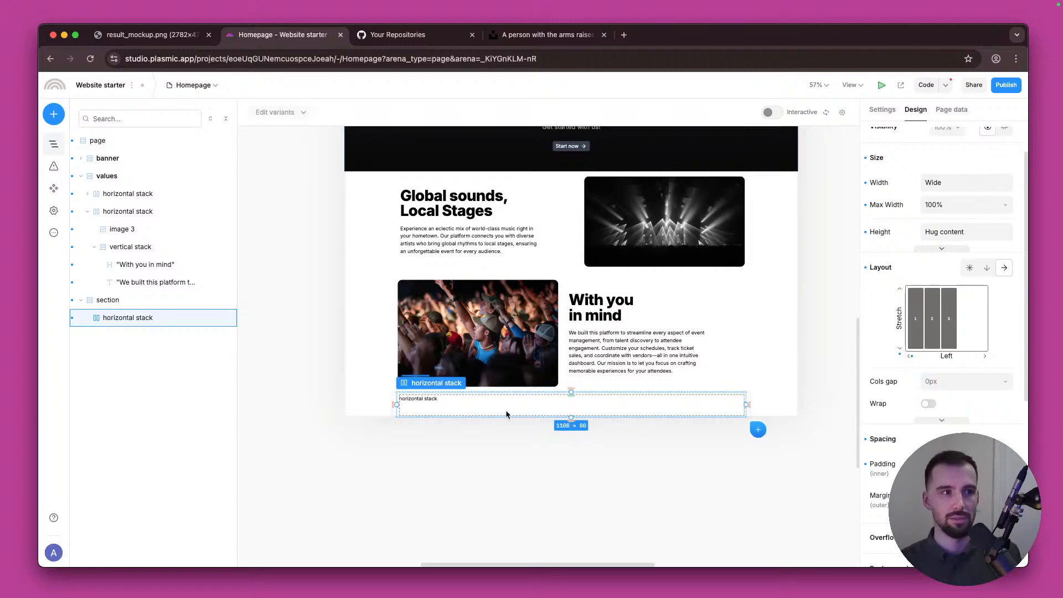
# Step: Examine the padding and outer edges of the section's horizontal stack up close on both sides
pyautogui.scroll(5, 503, 413)
pyautogui.hscroll(-5, 502, 417)
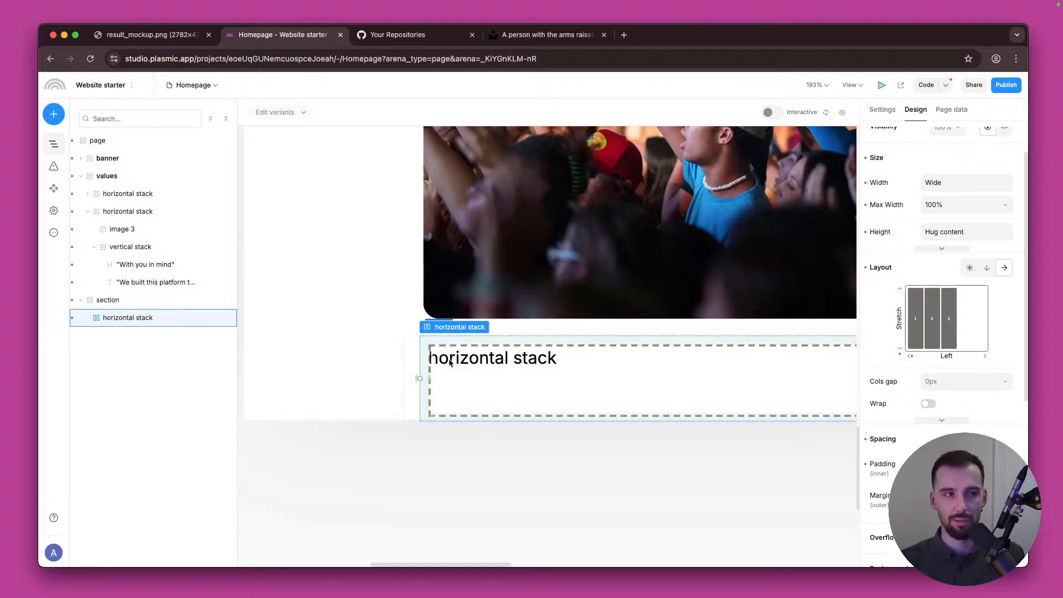
pyautogui.keyDown('ctrl'); pyautogui.scroll(5, 450, 363); pyautogui.keyUp('ctrl')
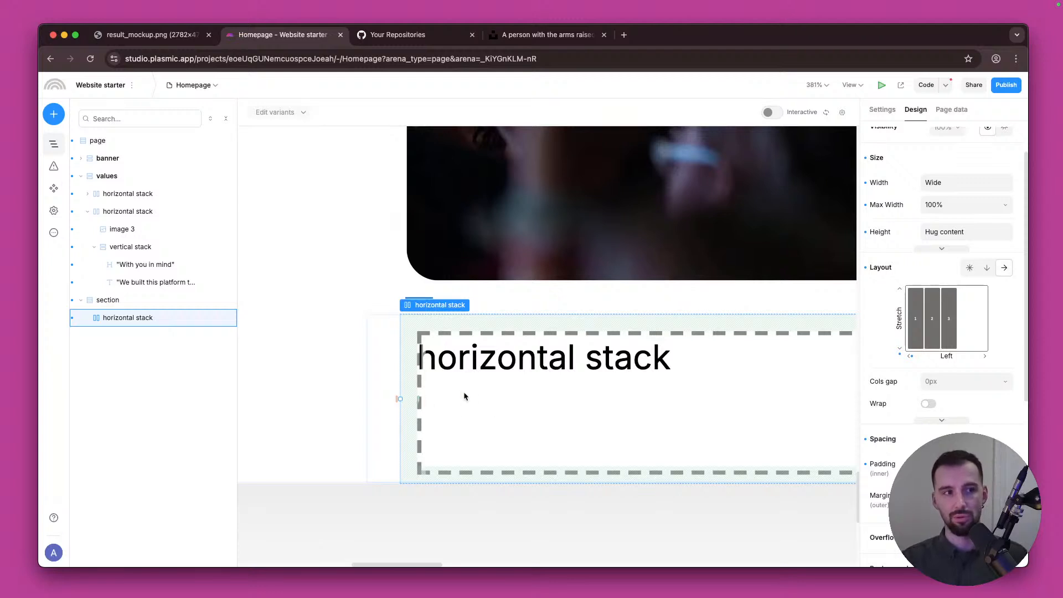
pyautogui.scroll(-5, 465, 397)
pyautogui.hscroll(10, 576, 390)
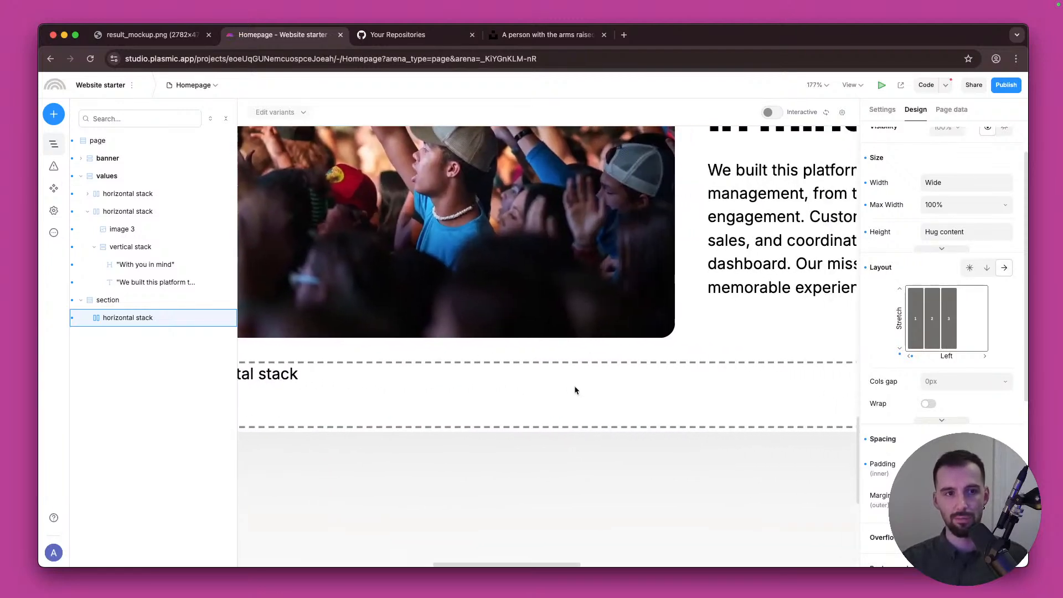
pyautogui.hscroll(2, 620, 394)
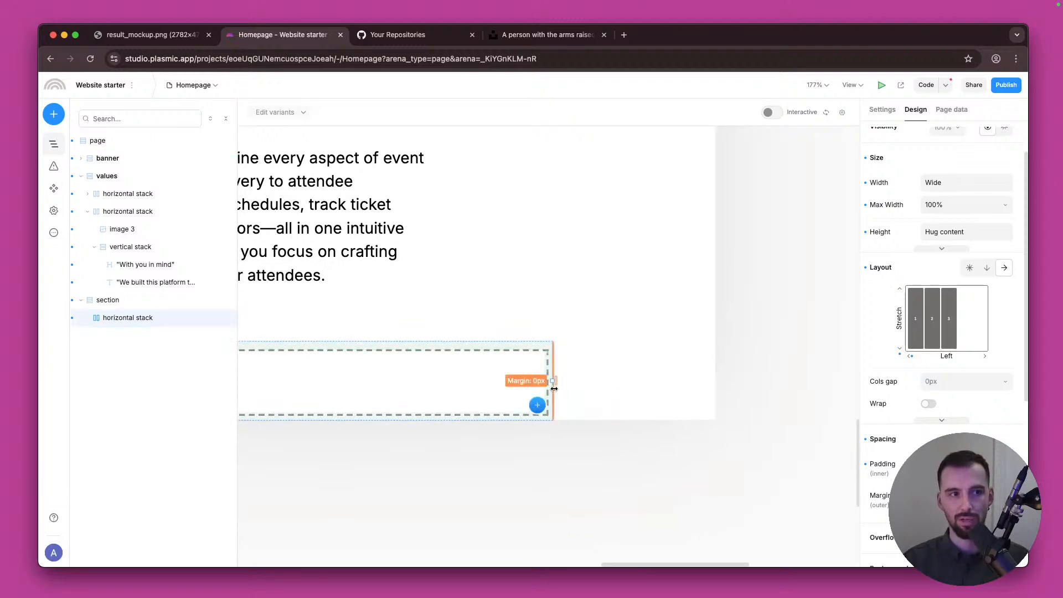
# Step: Try adding a right margin to the horizontal stack on the canvas, and undo it
pyautogui.scroll(5, 545, 385)
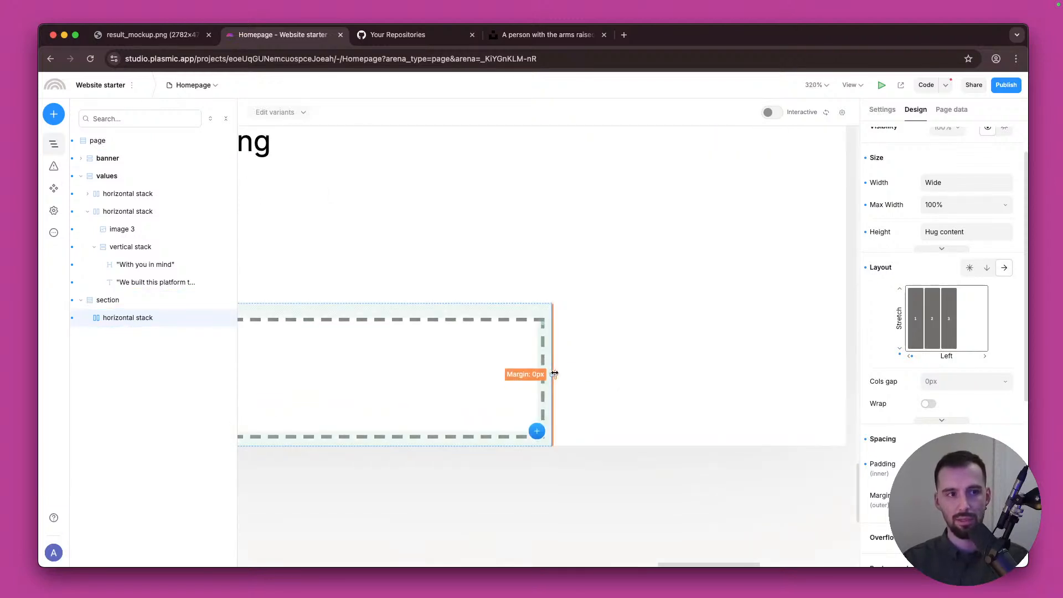
pyautogui.moveTo(552, 375); pyautogui.dragTo(697, 376)
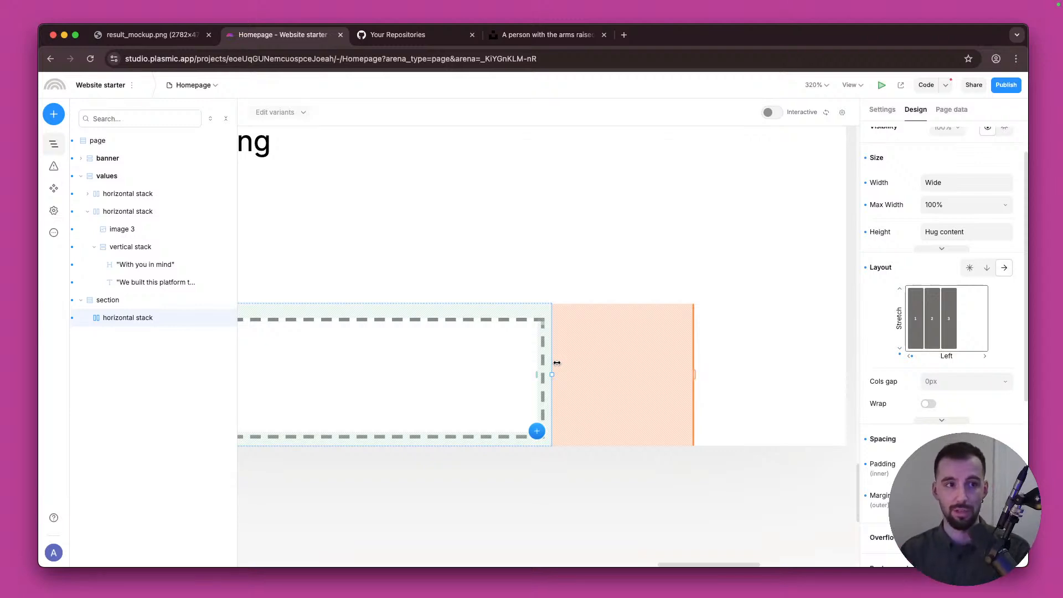
pyautogui.press('super+z')
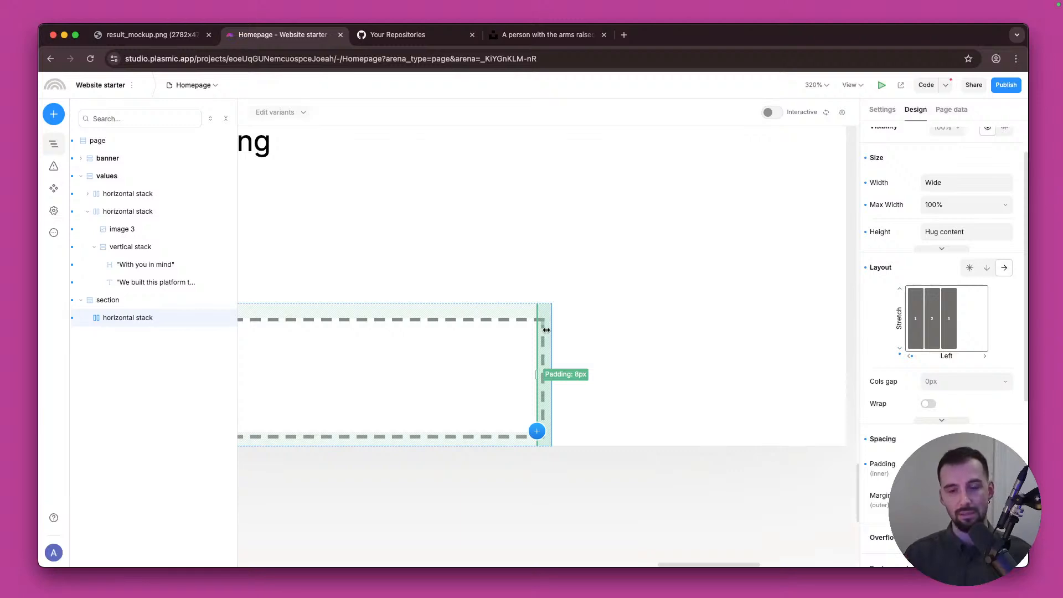
# Step: Insert a vertical stack inside the section's horizontal stack
pyautogui.scroll(-5, 547, 330)
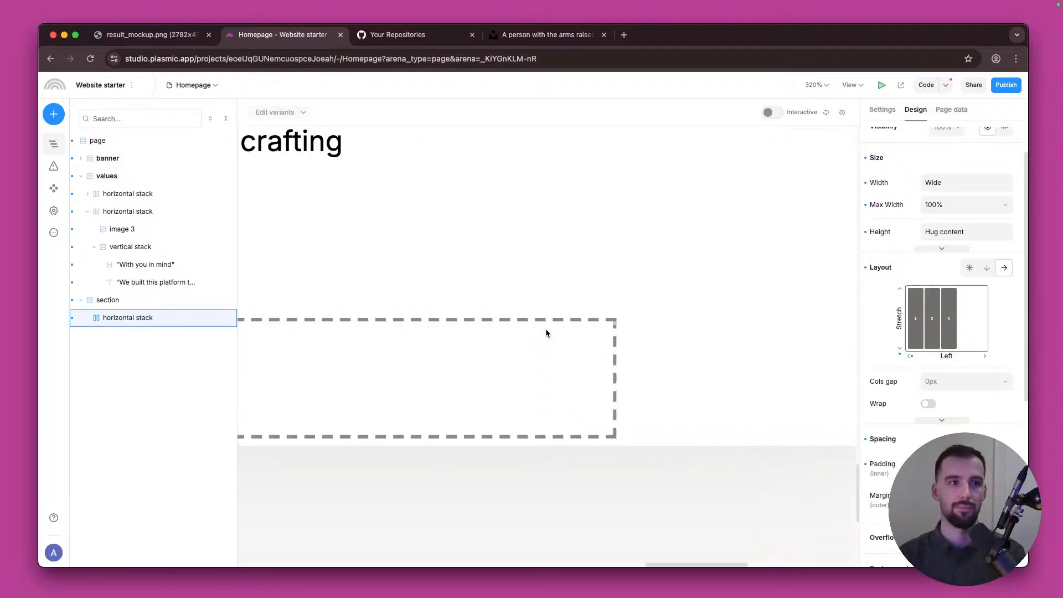
pyautogui.scroll(-2, 546, 331)
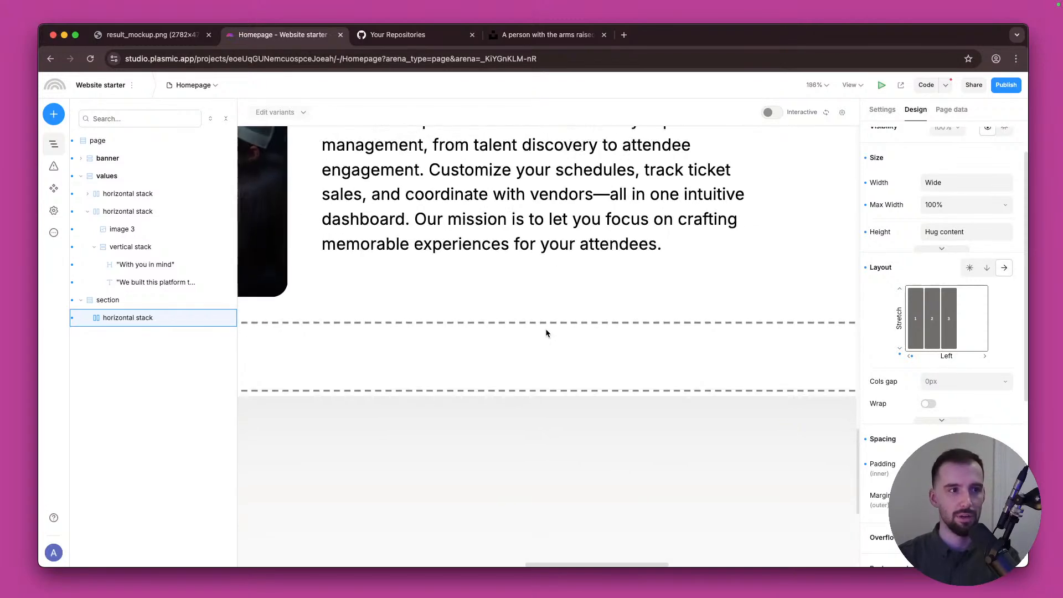
pyautogui.hscroll(-5, 546, 331)
pyautogui.scroll(-3, 546, 328)
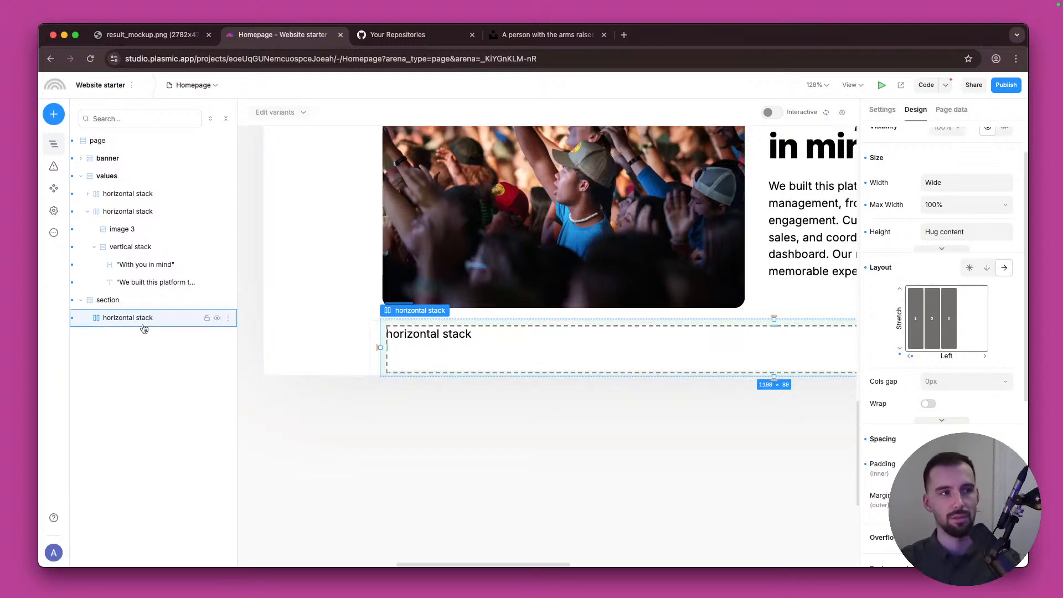
pyautogui.press('v')
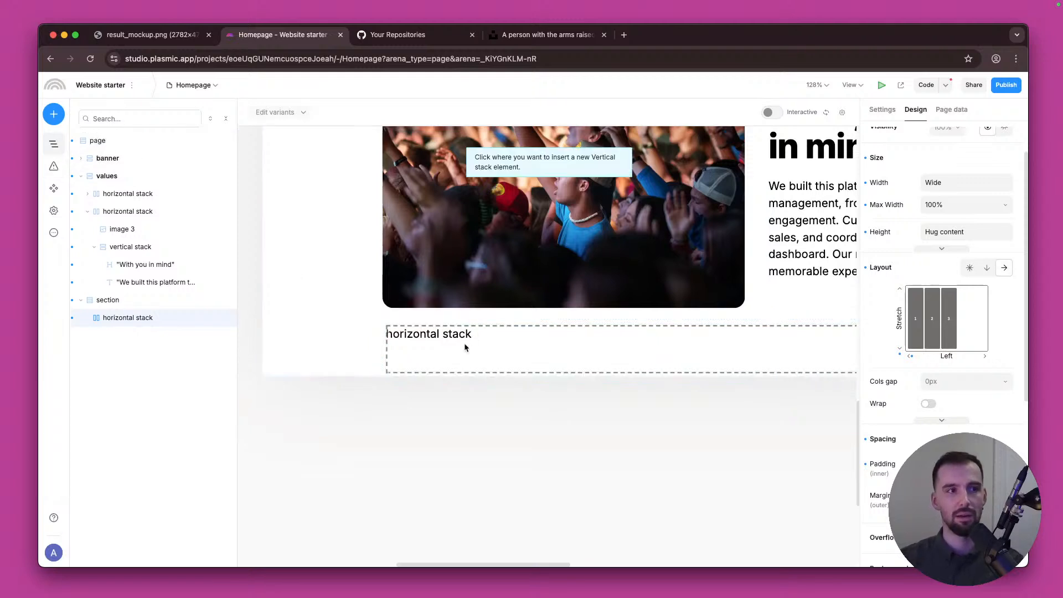
pyautogui.click(466, 348)
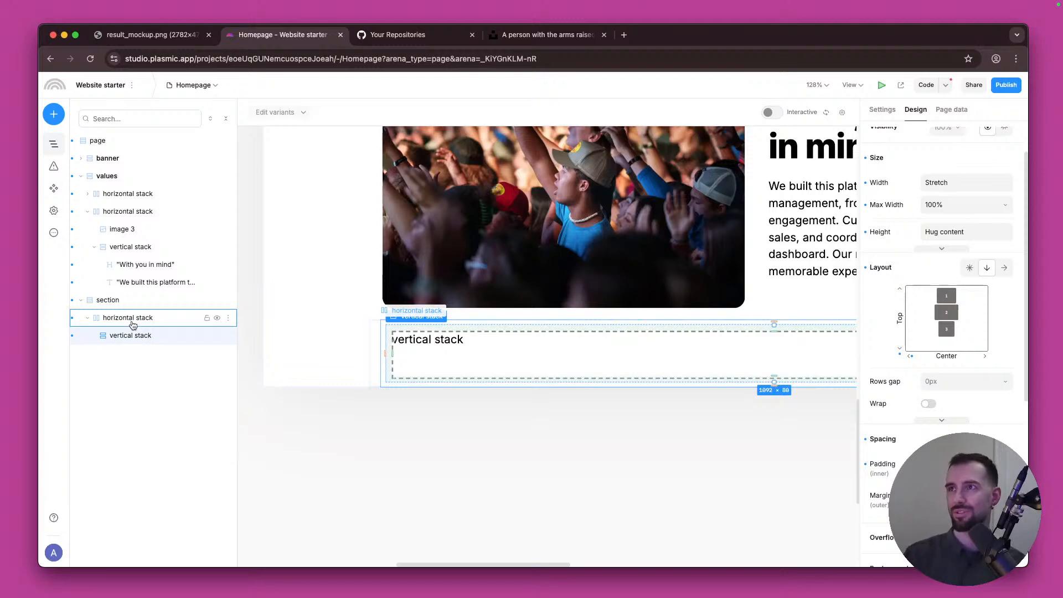
# Step: Set the new vertical stack's maximum width to 300px
pyautogui.click(562, 347)
pyautogui.scroll(-2, 908, 423)
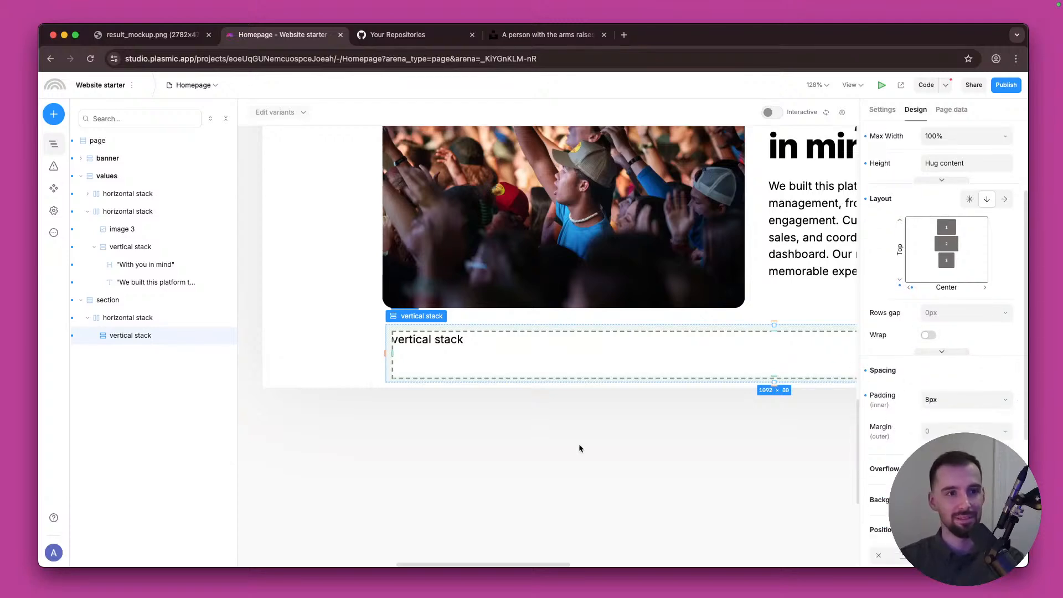
pyautogui.scroll(-5, 580, 448)
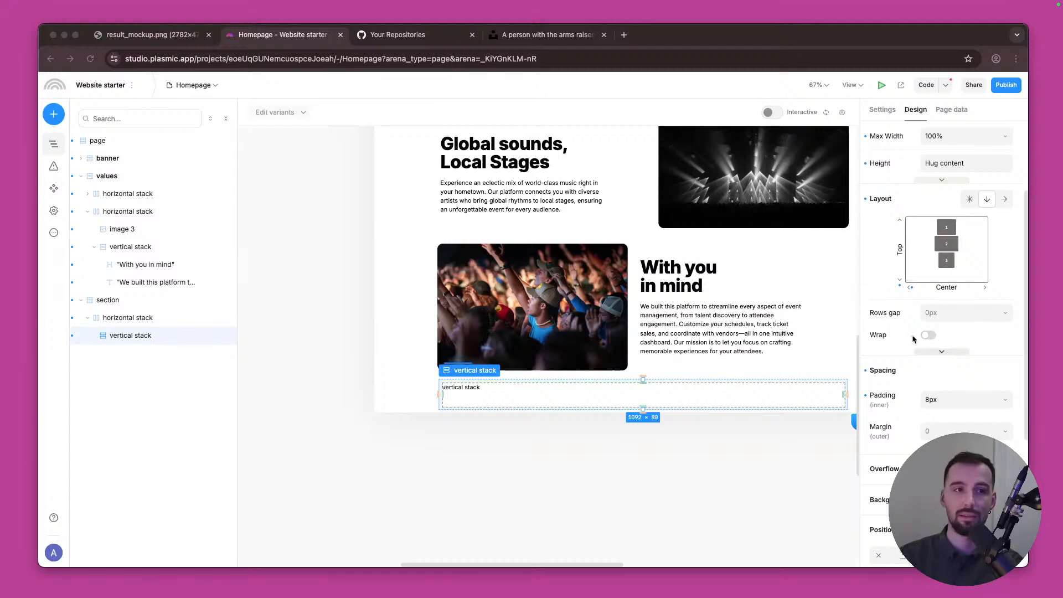
pyautogui.click(905, 162)
pyautogui.scroll(1, 905, 162)
pyautogui.scroll(3, 905, 161)
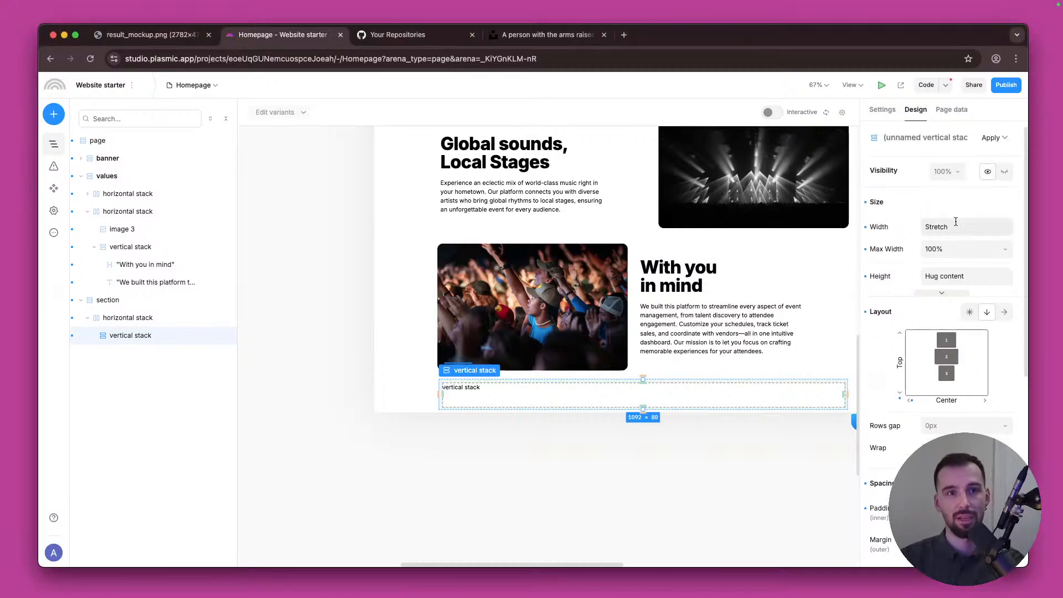
pyautogui.click(963, 248)
pyautogui.write('300p')
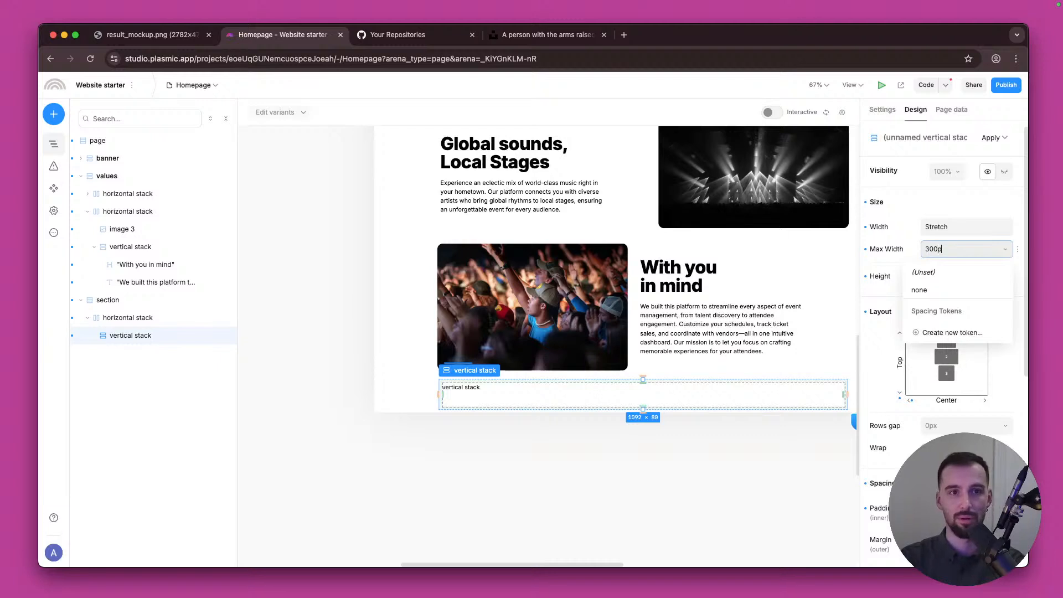
pyautogui.write('0')
pyautogui.press('Return')
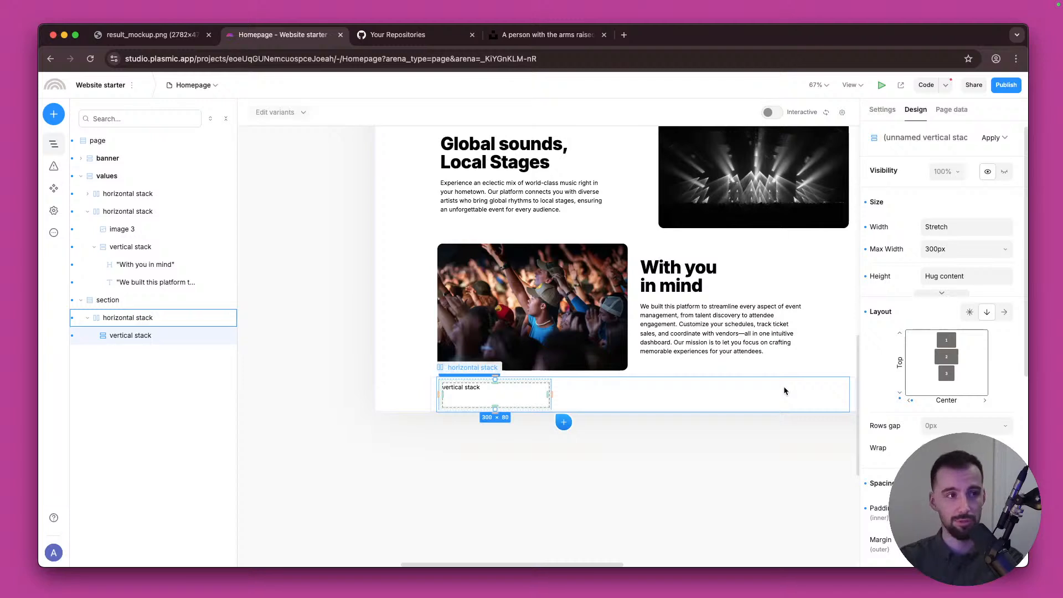
# Step: Insert an empty image element into the 300px-wide vertical stack
pyautogui.click(54, 109)
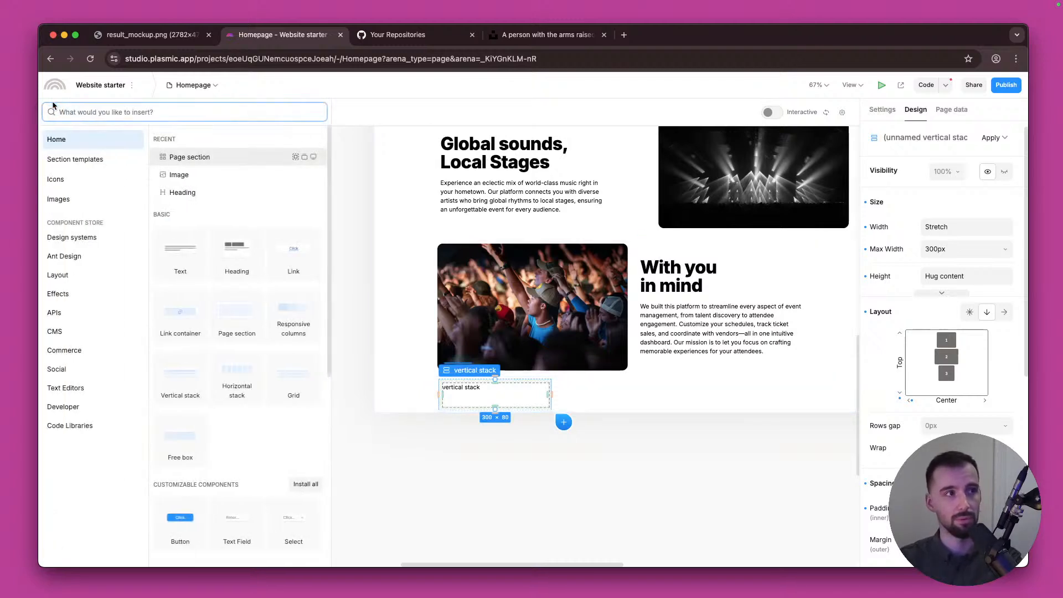
pyautogui.write('imag')
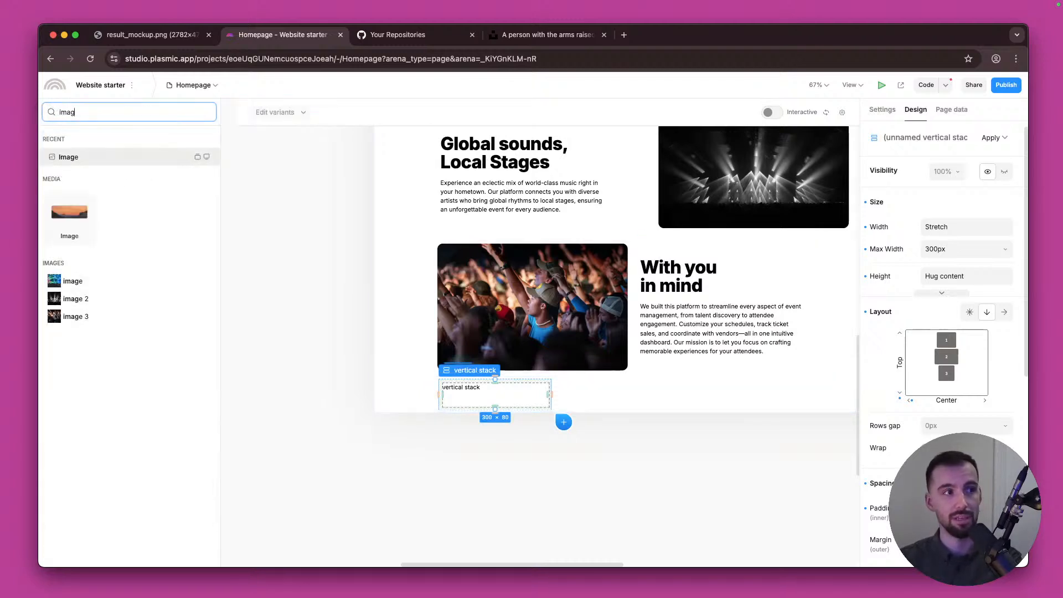
pyautogui.click(89, 163)
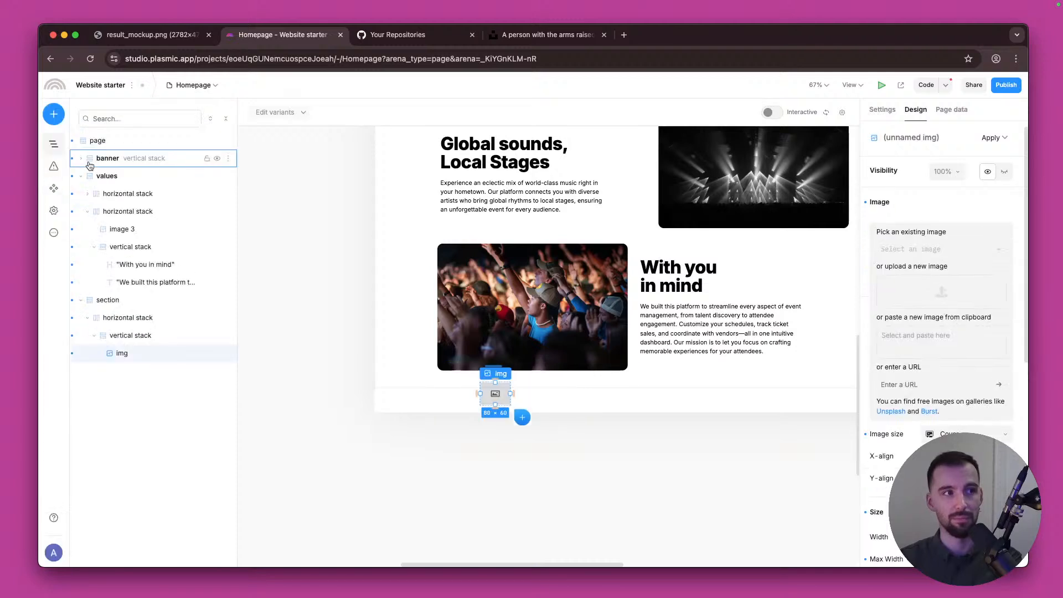
# Step: Check the text styling of the "With you in mind" heading, and reselect the empty image in the section's vertical stack
pyautogui.click(55, 114)
pyautogui.press('Up')
pyautogui.press('Up')
pyautogui.press('Up')
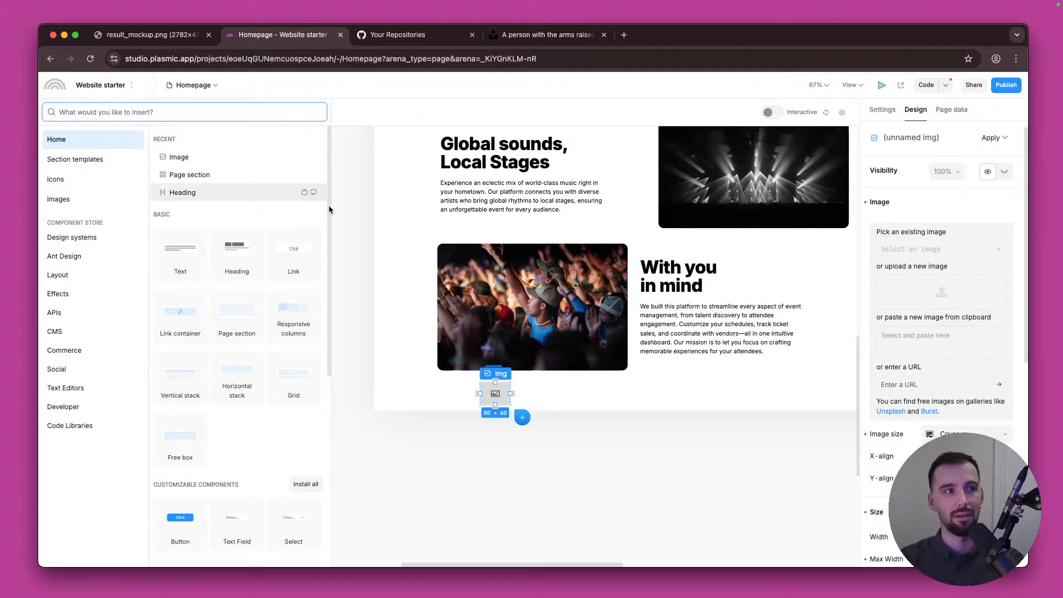
pyautogui.click(658, 290)
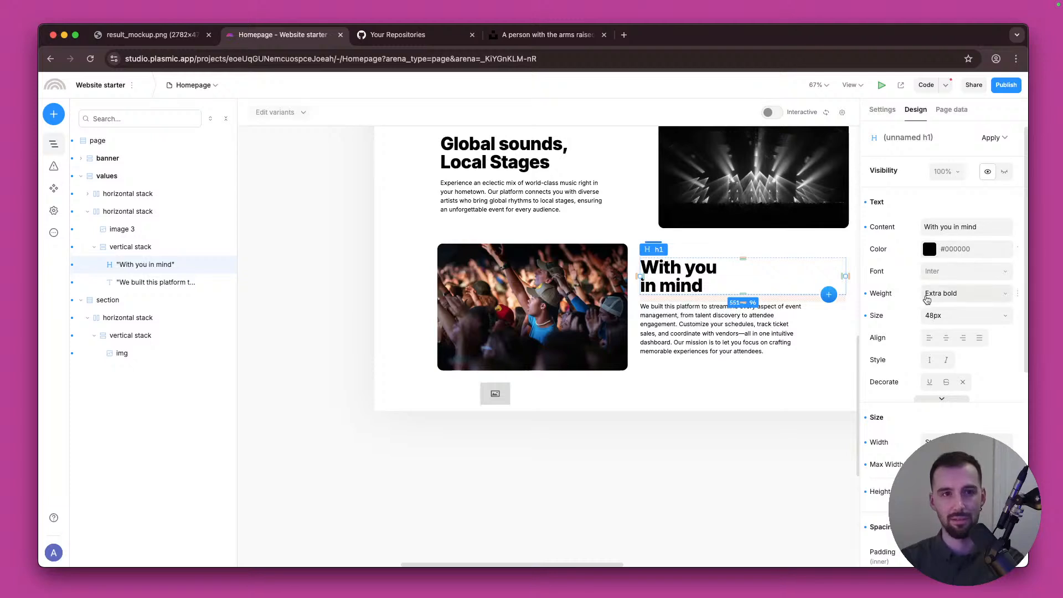
pyautogui.click(486, 397)
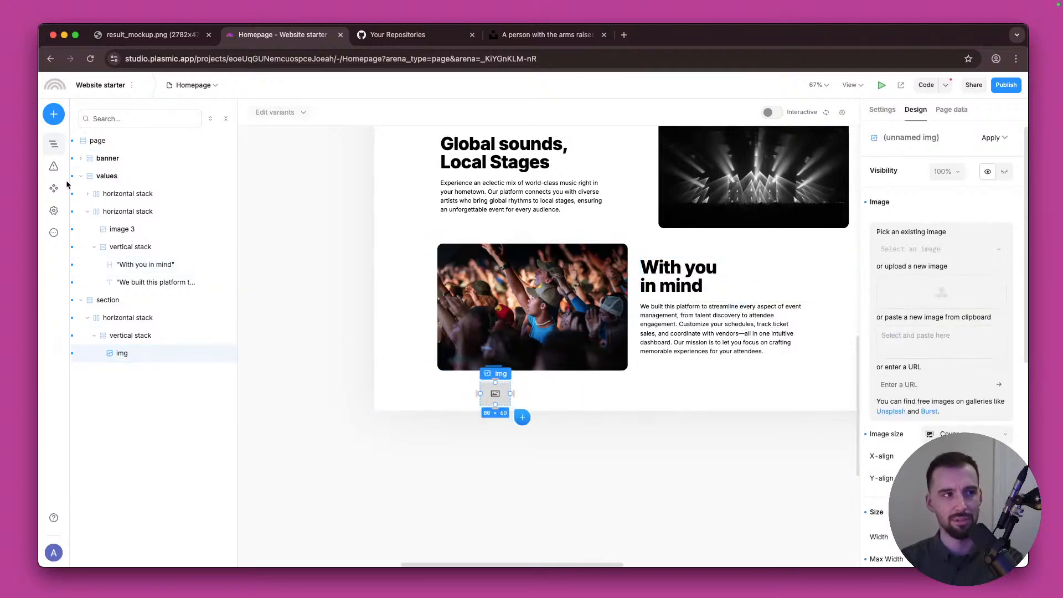
# Step: Add a heading below the empty image in the section's vertical stack and set its text to "Guitar night"
pyautogui.click(54, 114)
pyautogui.write('head')
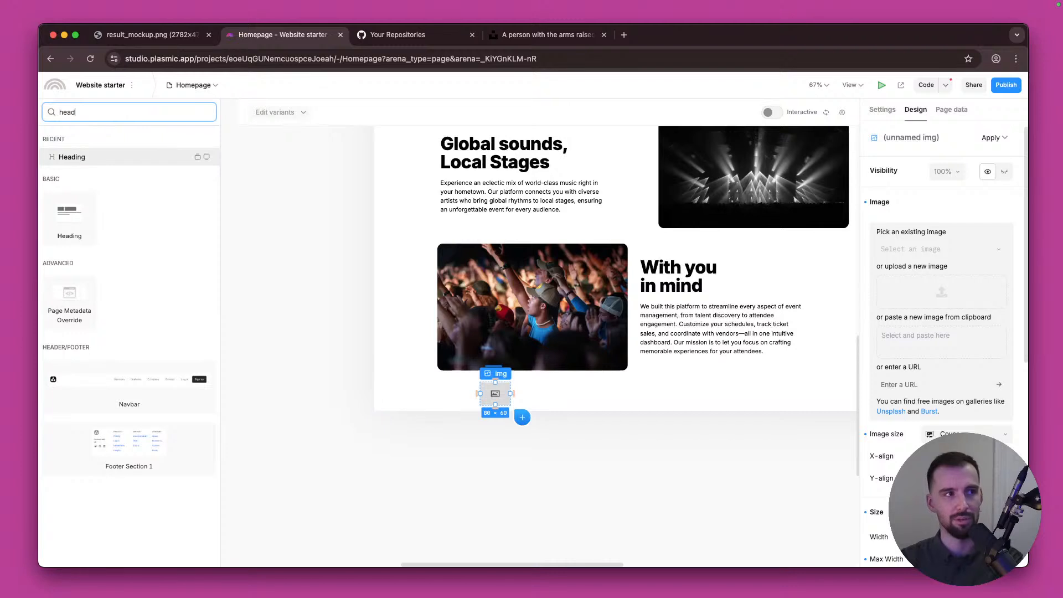
pyautogui.press('Return')
pyautogui.scroll(-2, 496, 438)
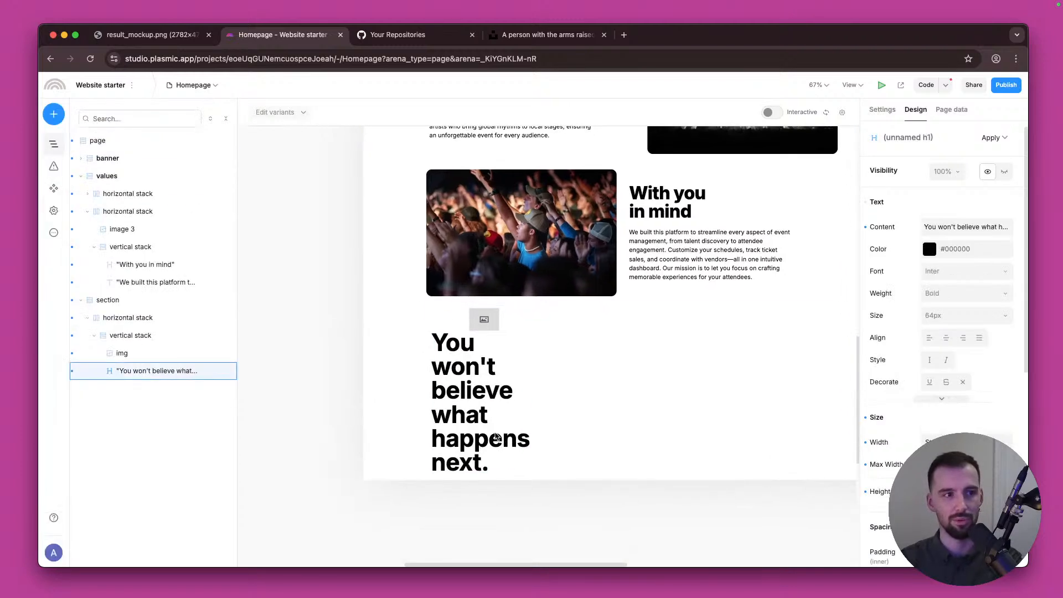
pyautogui.click(497, 438)
pyautogui.doubleClick(515, 384)
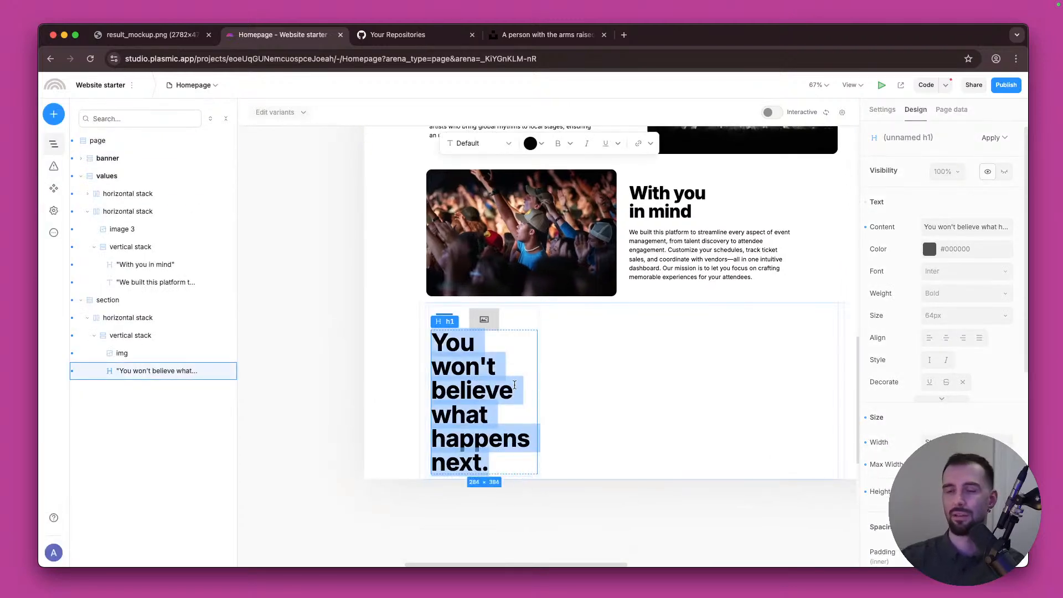
pyautogui.write('Guitar night')
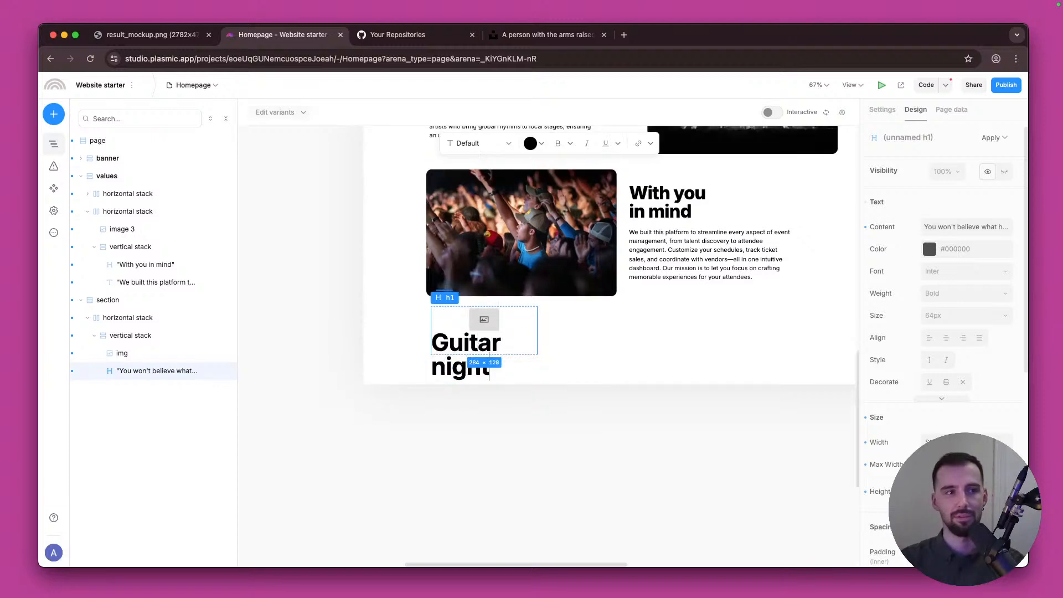
pyautogui.click(600, 361)
# Step: Insert a text element directly below the "Guitar night" heading, keeping its placeholder text
pyautogui.press('t')
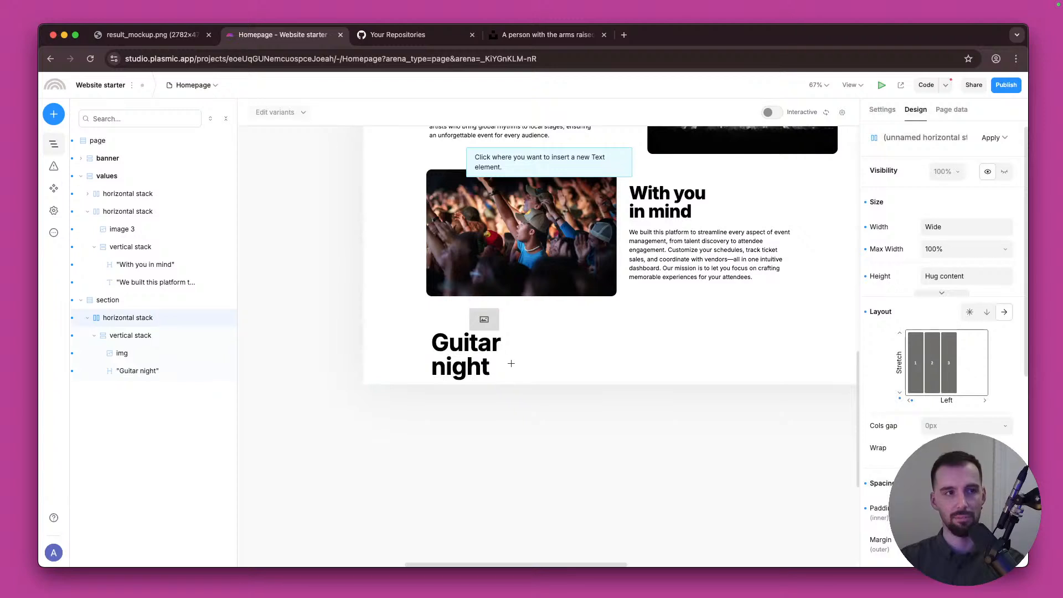
pyautogui.click(495, 372)
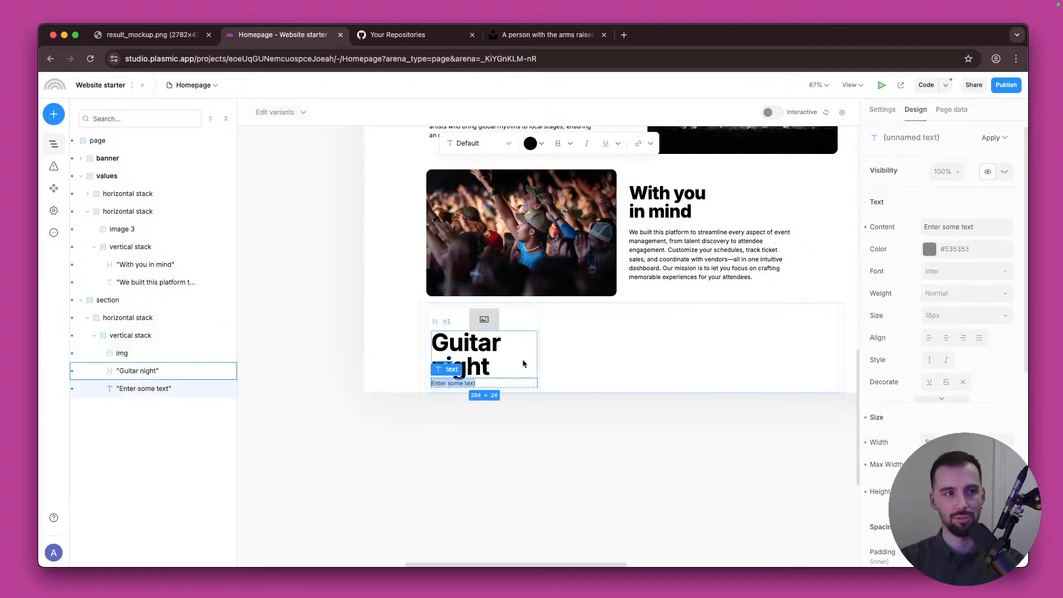
pyautogui.scroll(5, 523, 358)
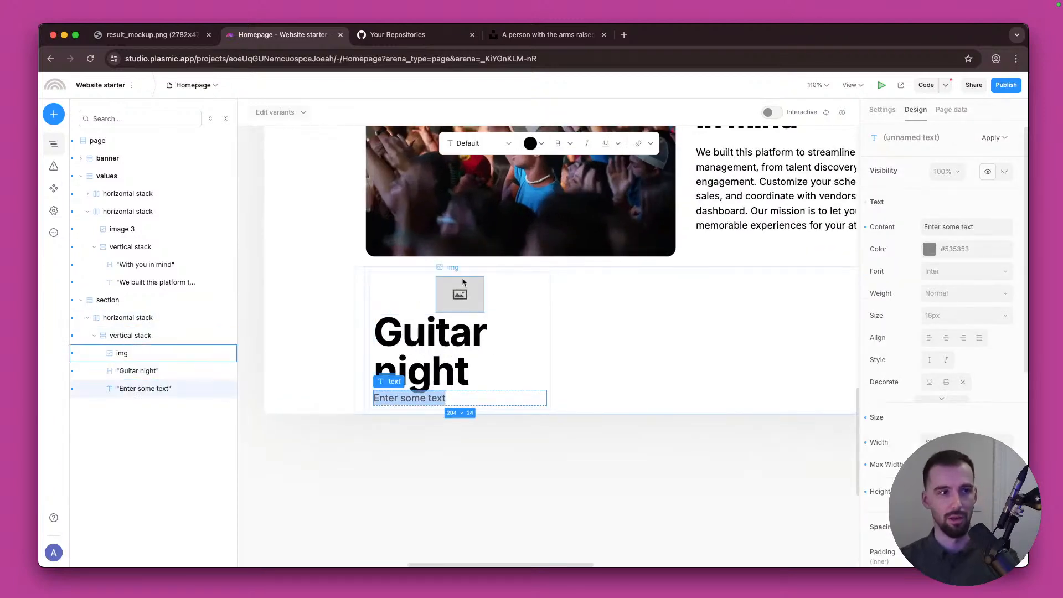
pyautogui.click(502, 291)
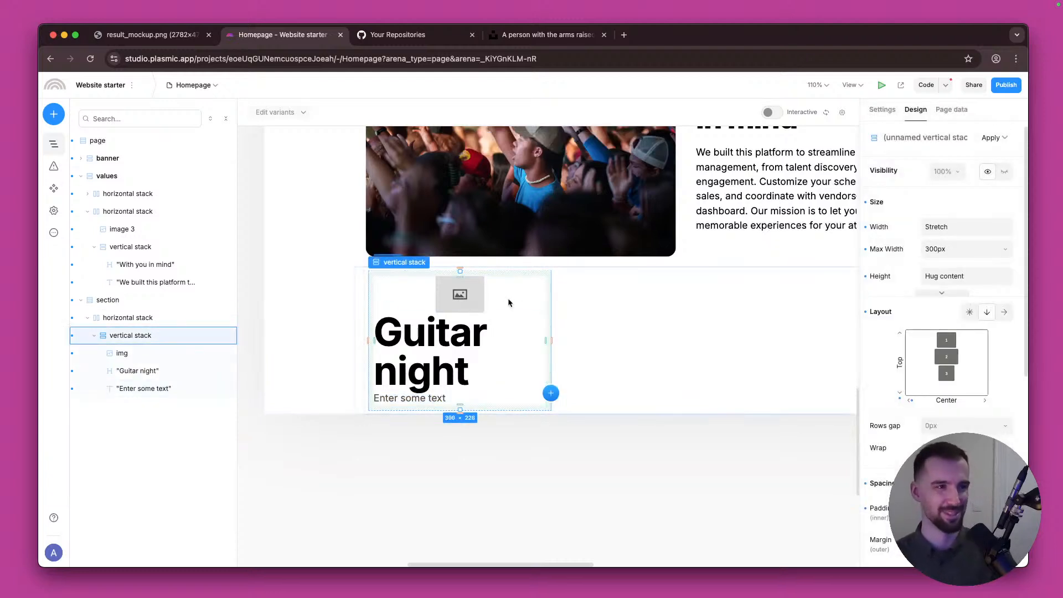
# Step: Select the card's empty image, switch to Unsplash, and search the photos for "guitar"
pyautogui.click(470, 298)
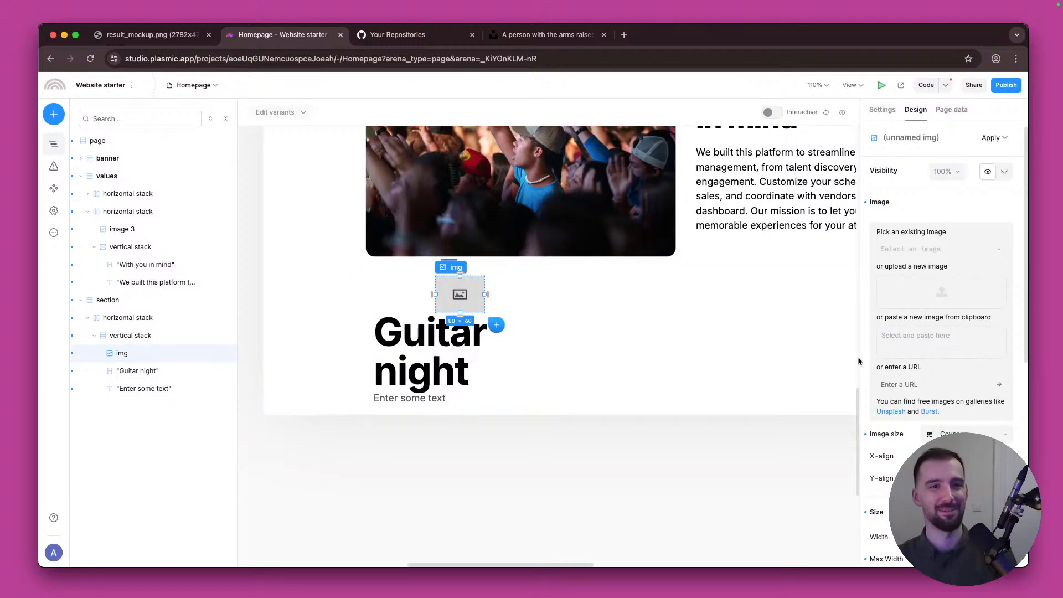
pyautogui.click(543, 37)
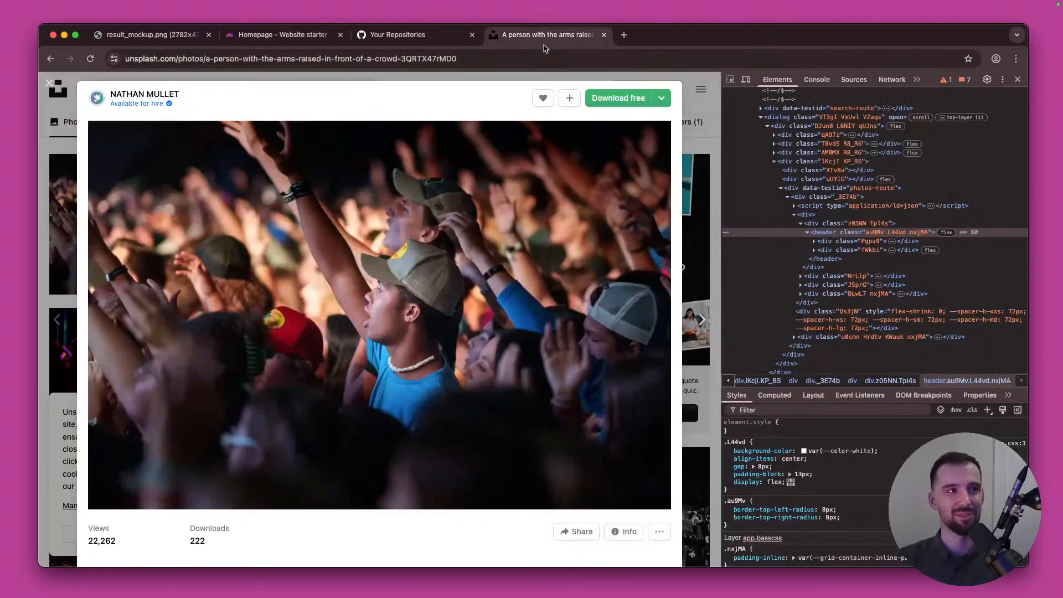
pyautogui.press('Escape')
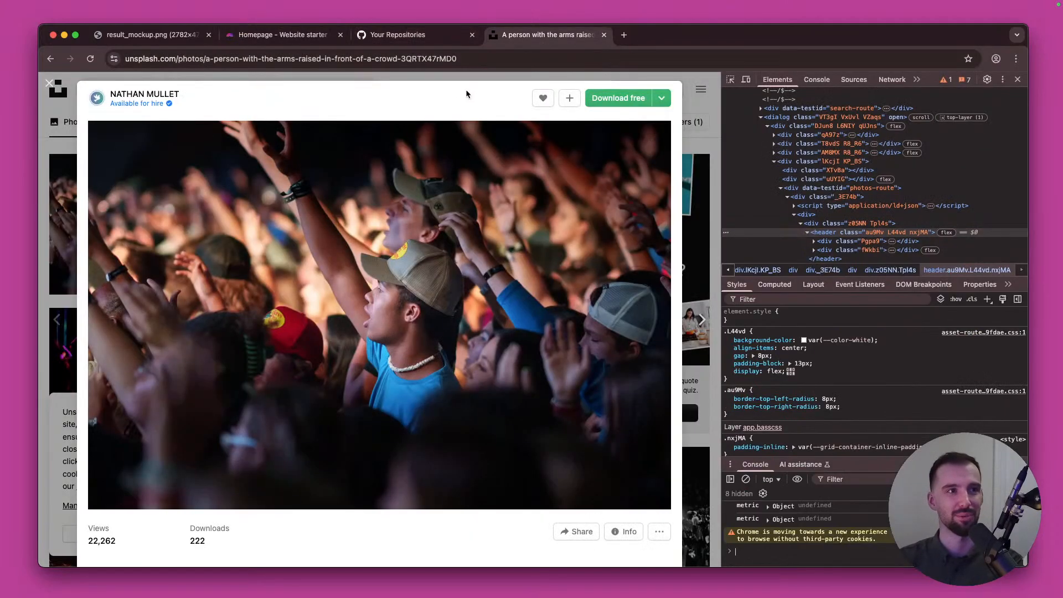
pyautogui.click(460, 79)
pyautogui.click(245, 91)
pyautogui.press('super+a')
pyautogui.write('g')
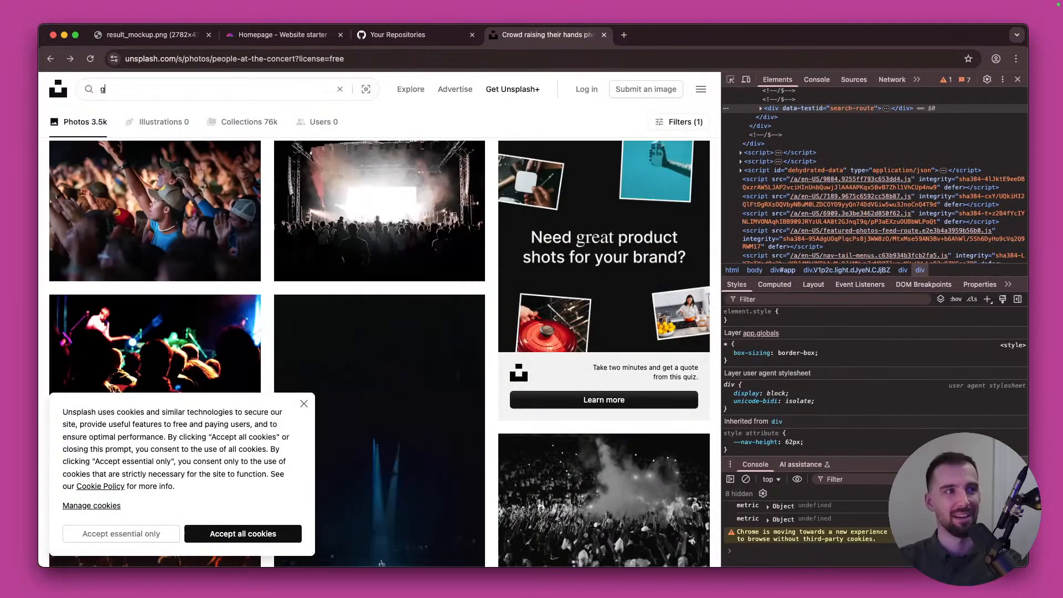
pyautogui.write('uitar')
pyautogui.press('Return')
pyautogui.scroll(-8, 460, 414)
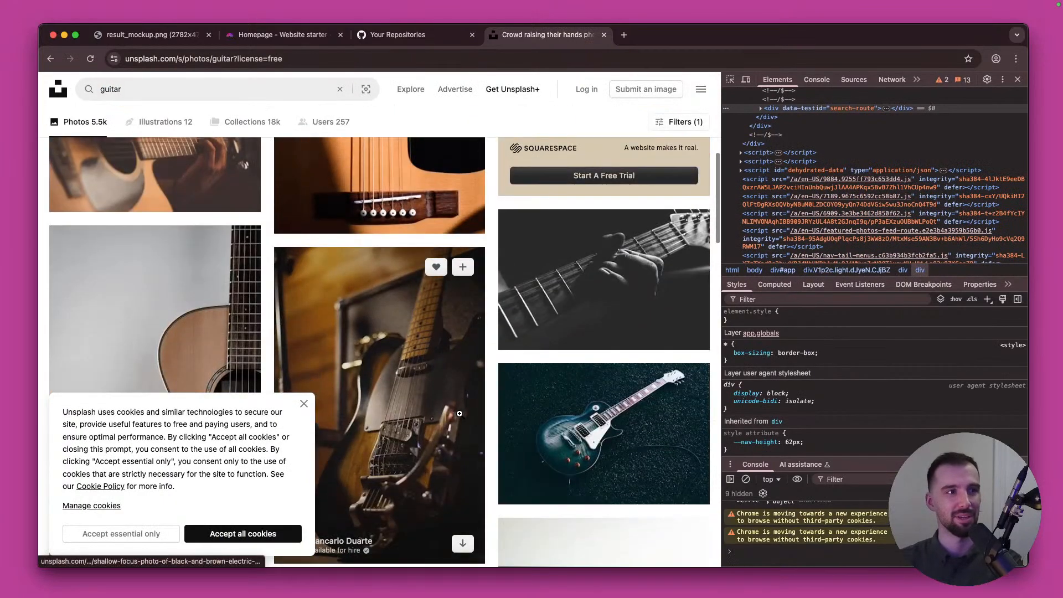
pyautogui.scroll(4, 460, 414)
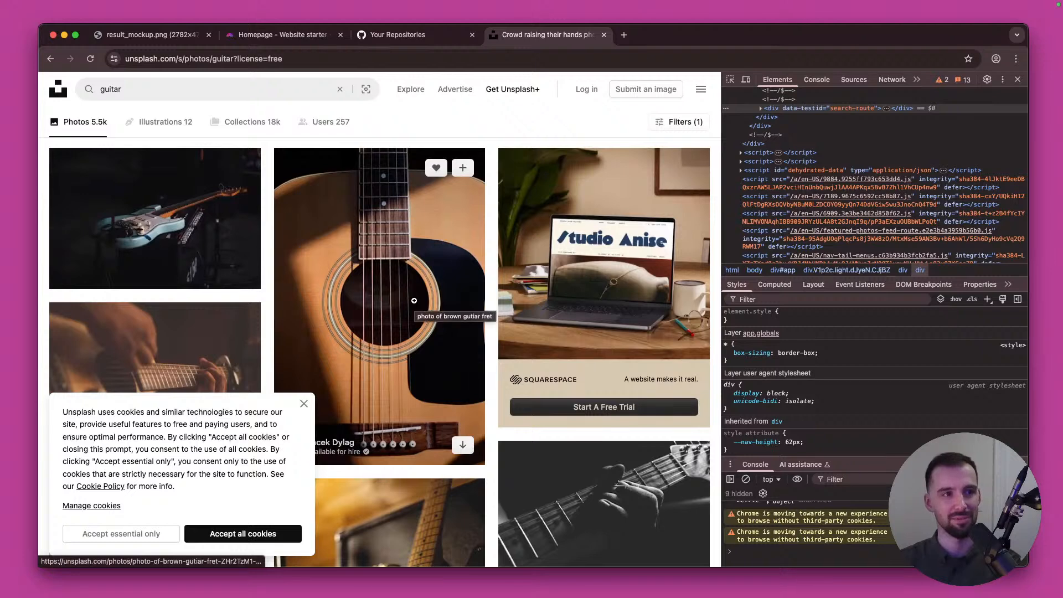
pyautogui.scroll(4, 460, 414)
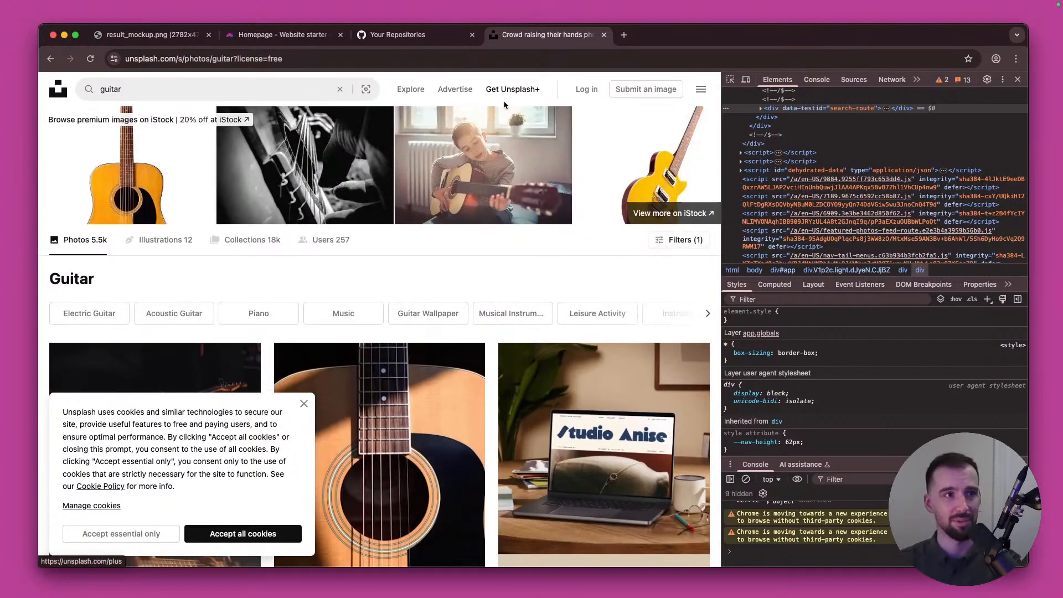
# Step: Filter the guitar photos to portrait orientation
pyautogui.click(680, 242)
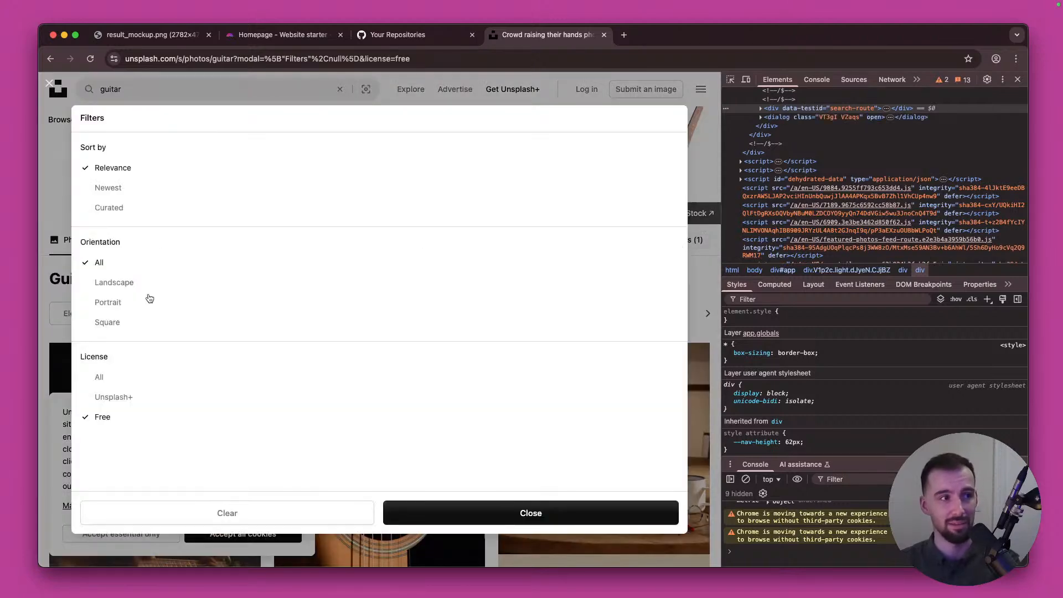
pyautogui.click(119, 301)
pyautogui.click(498, 513)
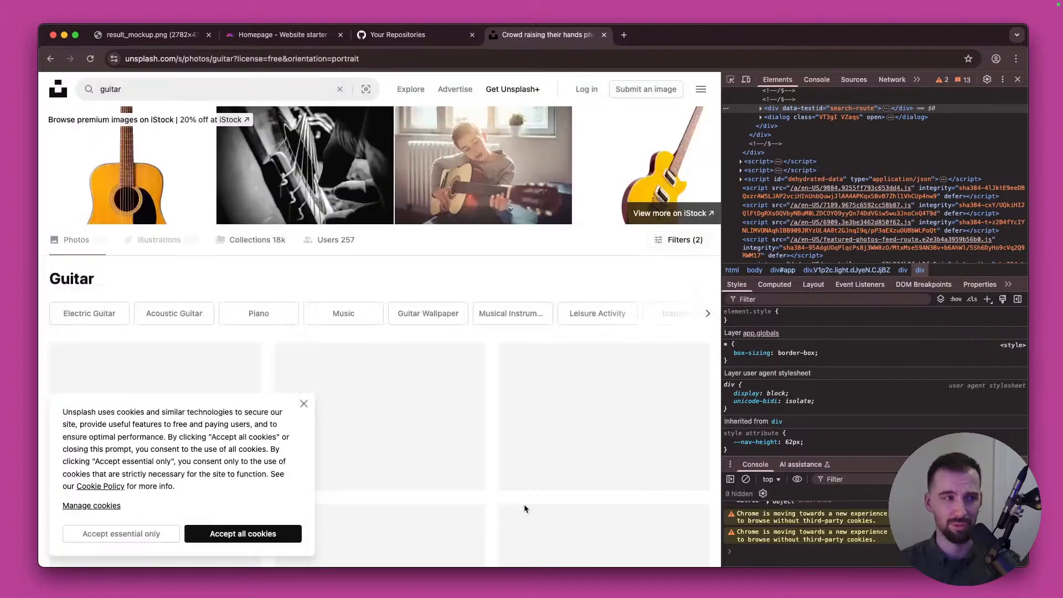
# Step: Open the black and brown electric guitar photo, copy the image, and close the developer tools
pyautogui.scroll(-3, 356, 305)
pyautogui.click(356, 305)
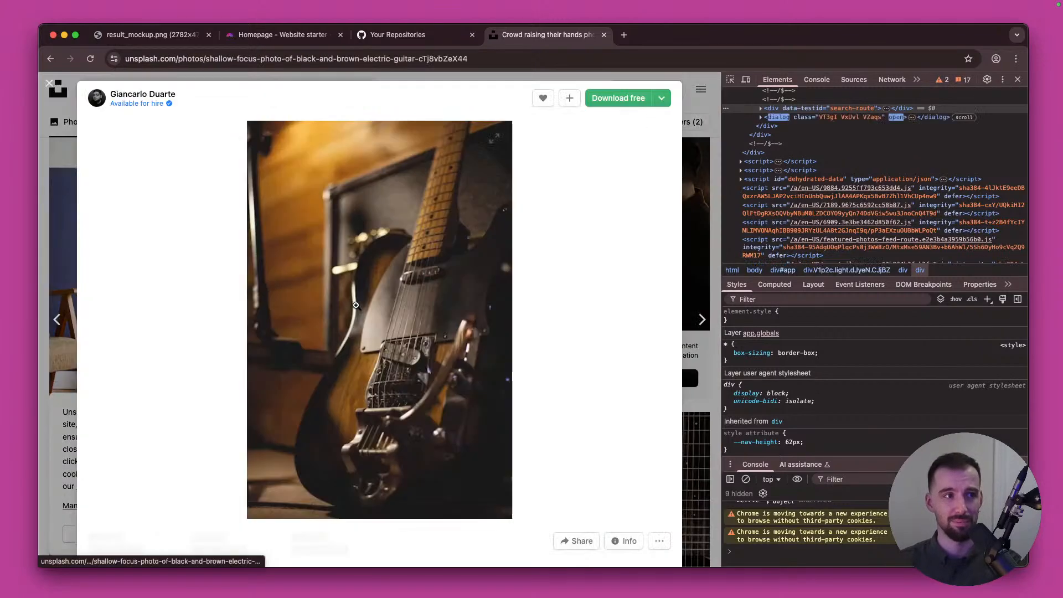
pyautogui.click(356, 305)
pyautogui.click(356, 305)
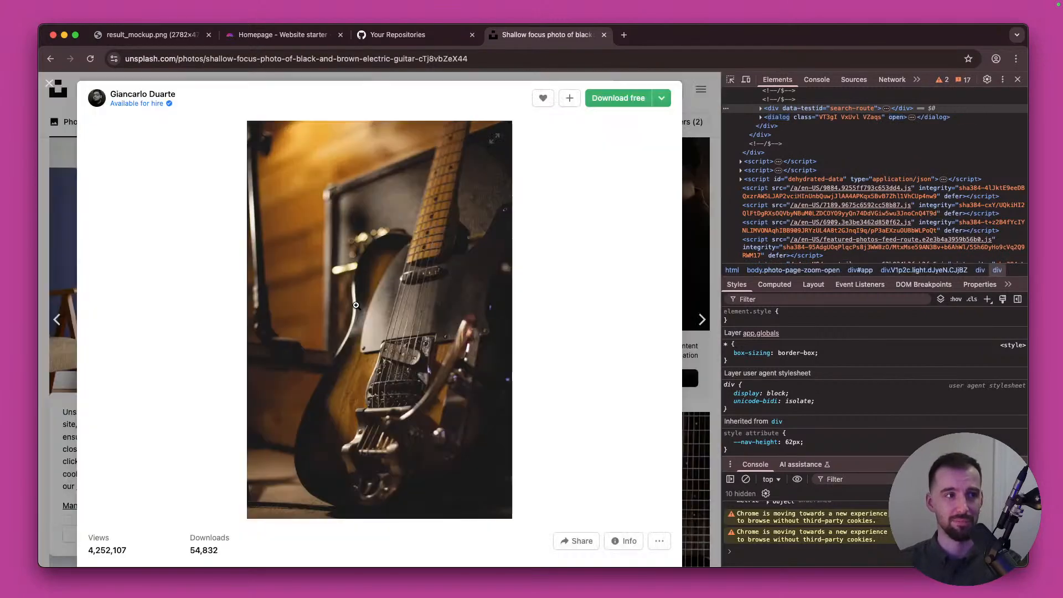
pyautogui.rightClick(356, 306)
pyautogui.click(388, 339)
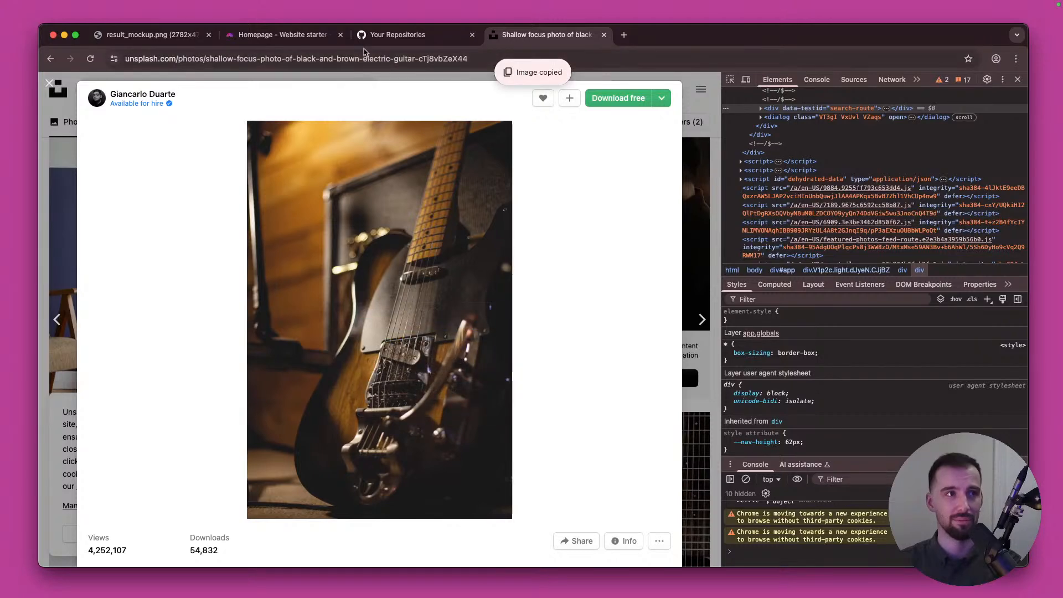
pyautogui.click(1018, 78)
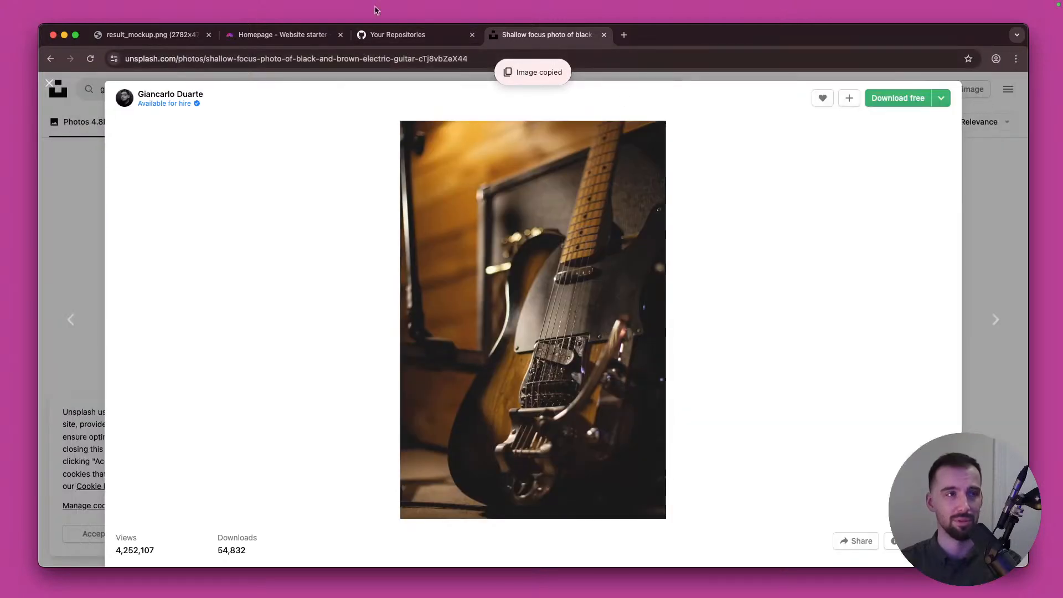
# Step: Return to the Plasmic homepage project and paste the copied guitar photo into the card's empty image element
pyautogui.click(260, 34)
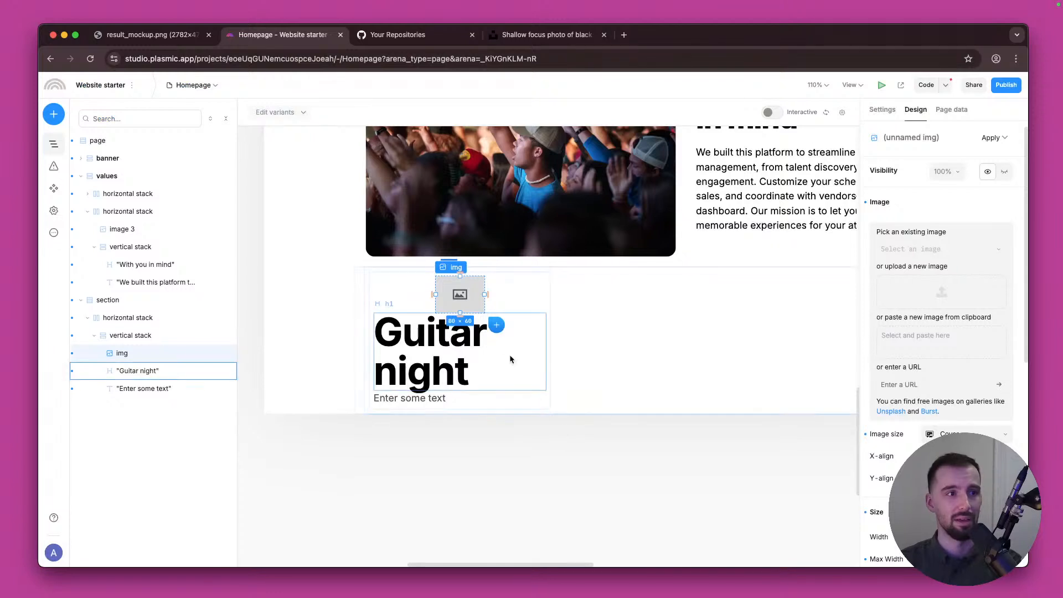
pyautogui.click(940, 336)
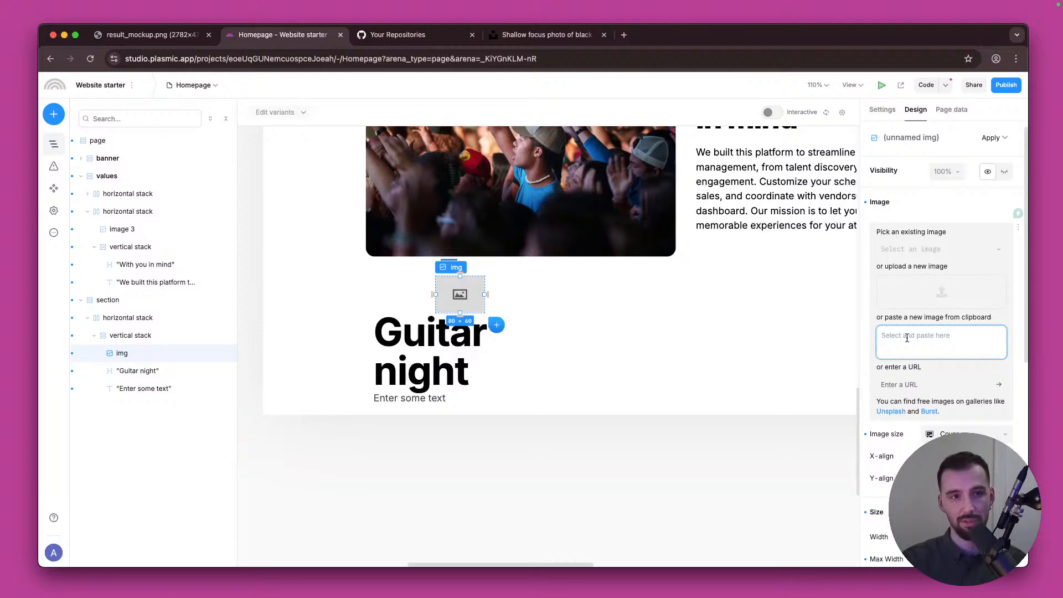
pyautogui.press('super+v')
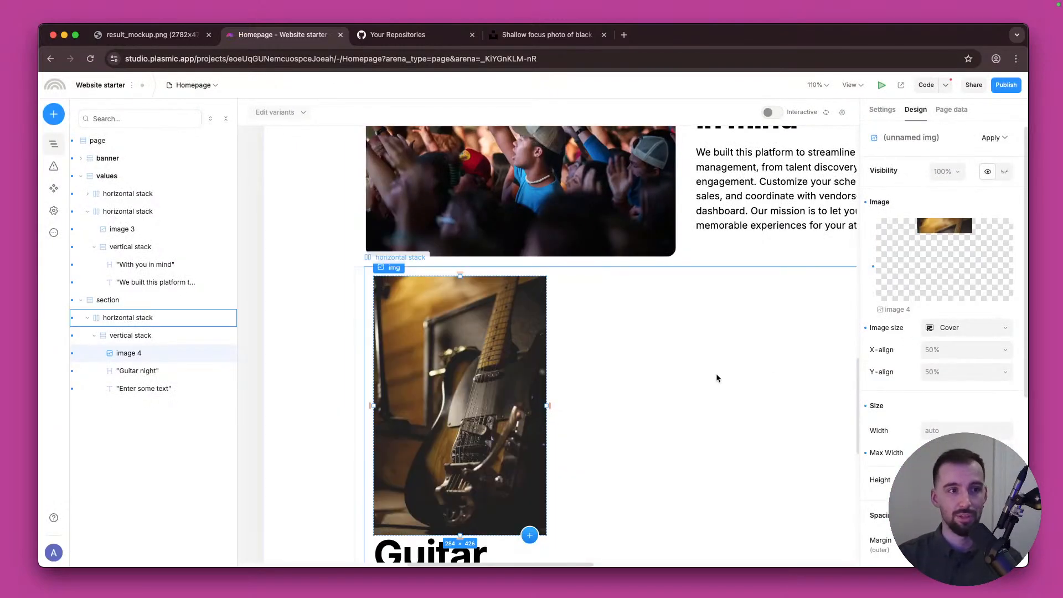
pyautogui.scroll(-3, 681, 390)
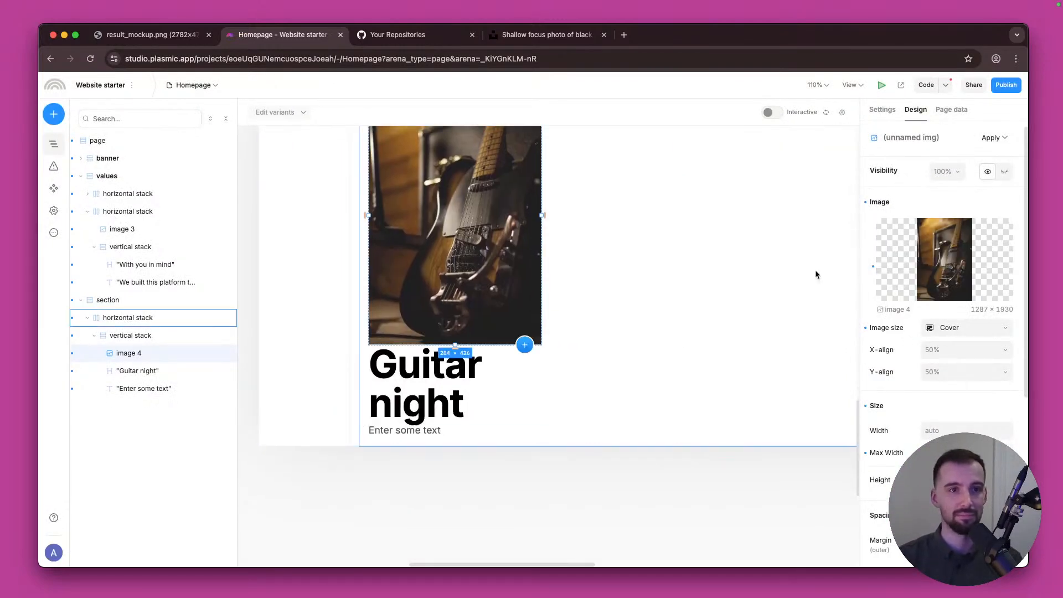
pyautogui.moveTo(916, 271)
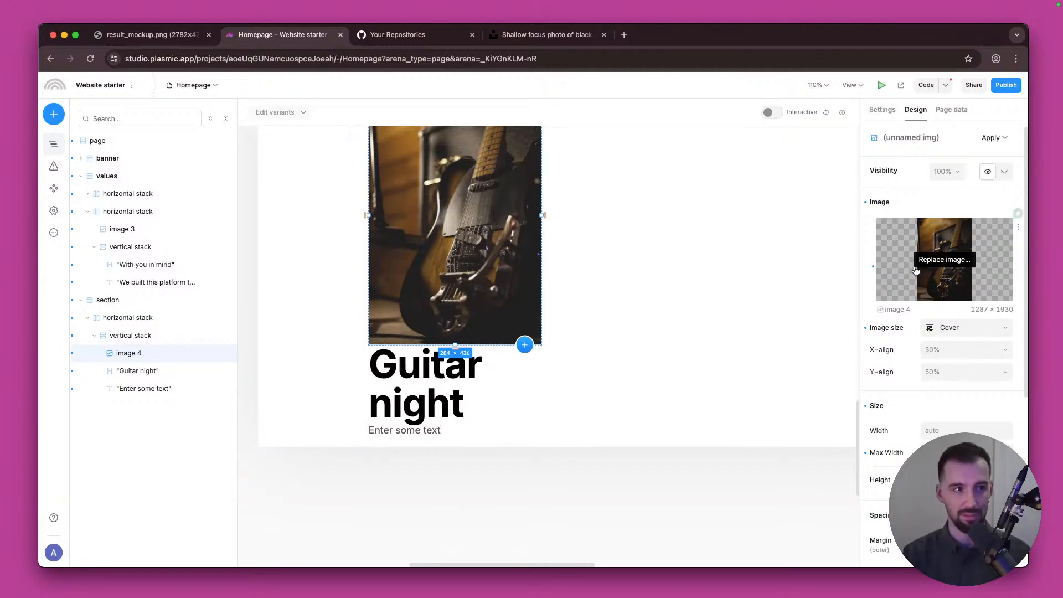
pyautogui.scroll(-5, 436, 295)
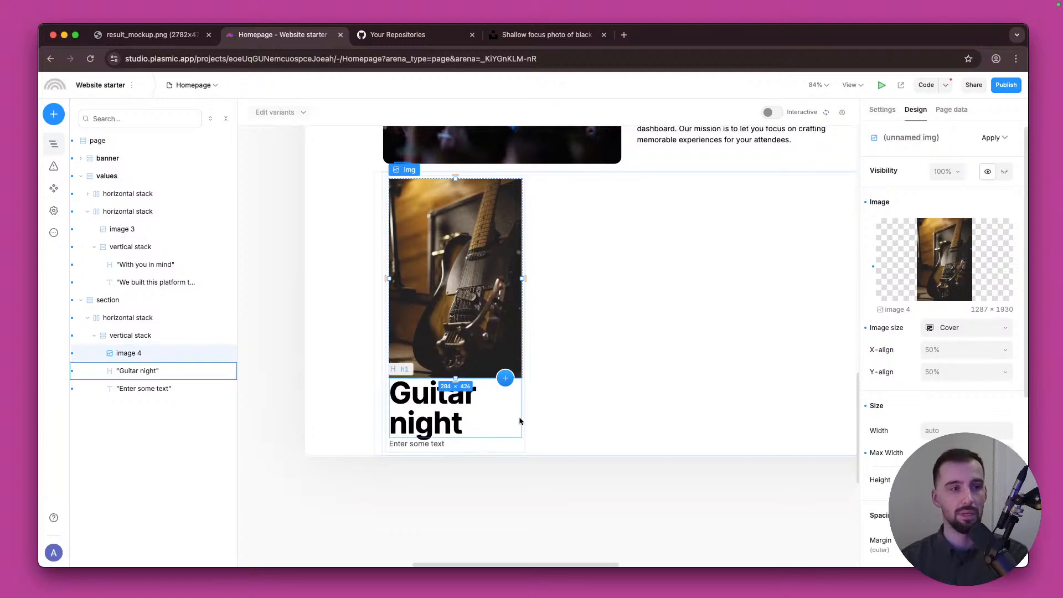
# Step: Set the height of the guitar image above the "Guitar night" heading to 250px and keep the image selected
pyautogui.click(425, 418)
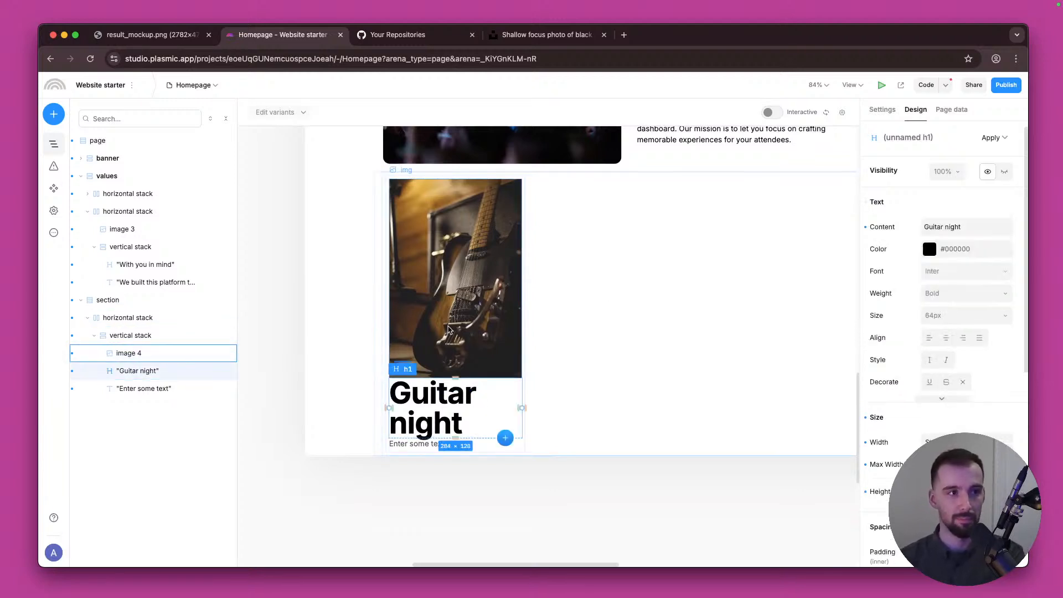
pyautogui.click(453, 317)
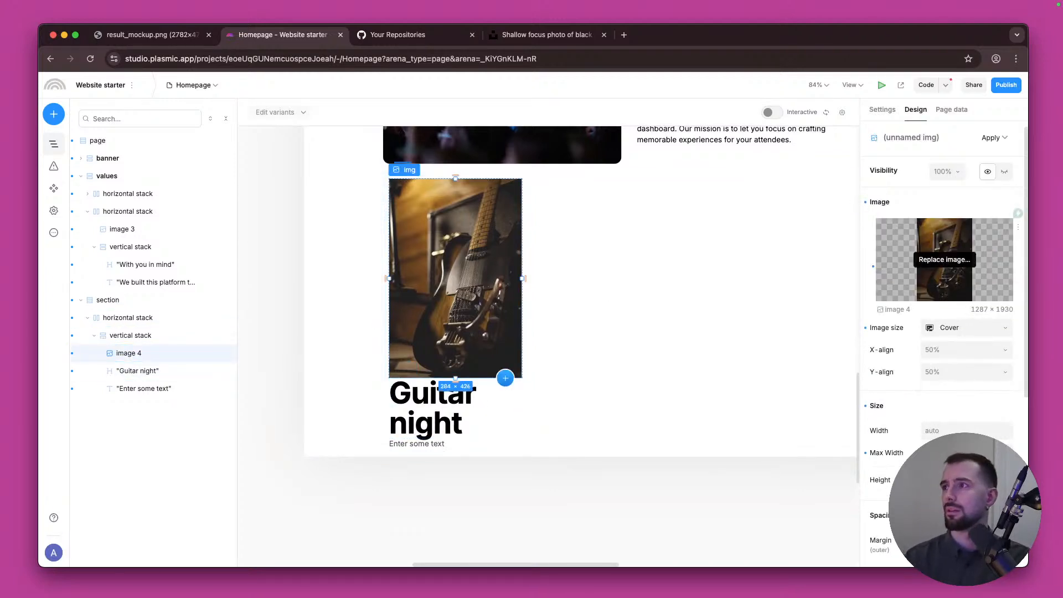
pyautogui.click(945, 260)
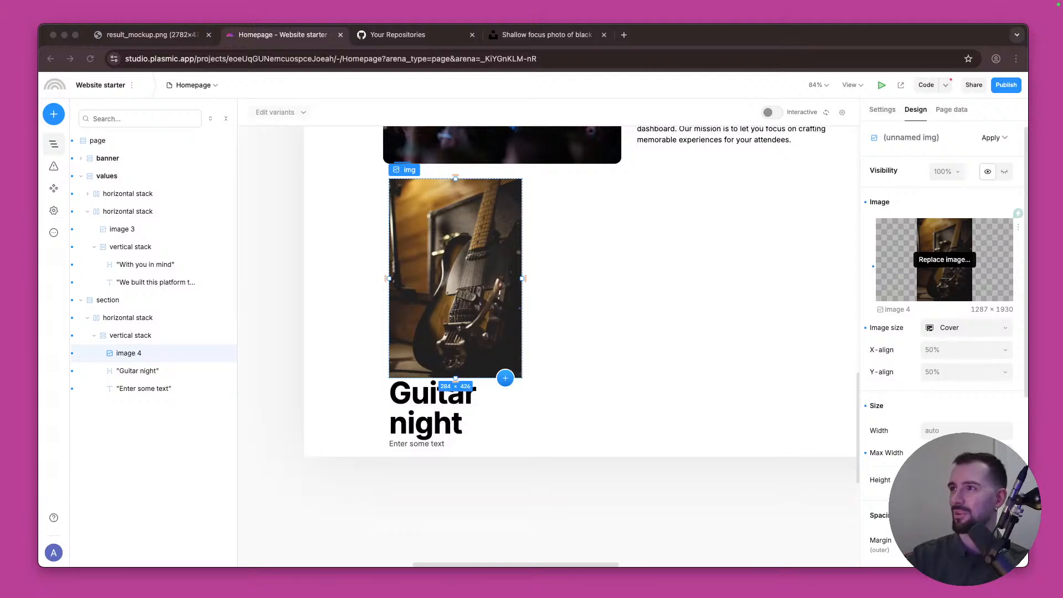
pyautogui.click(917, 419)
pyautogui.scroll(-4, 941, 360)
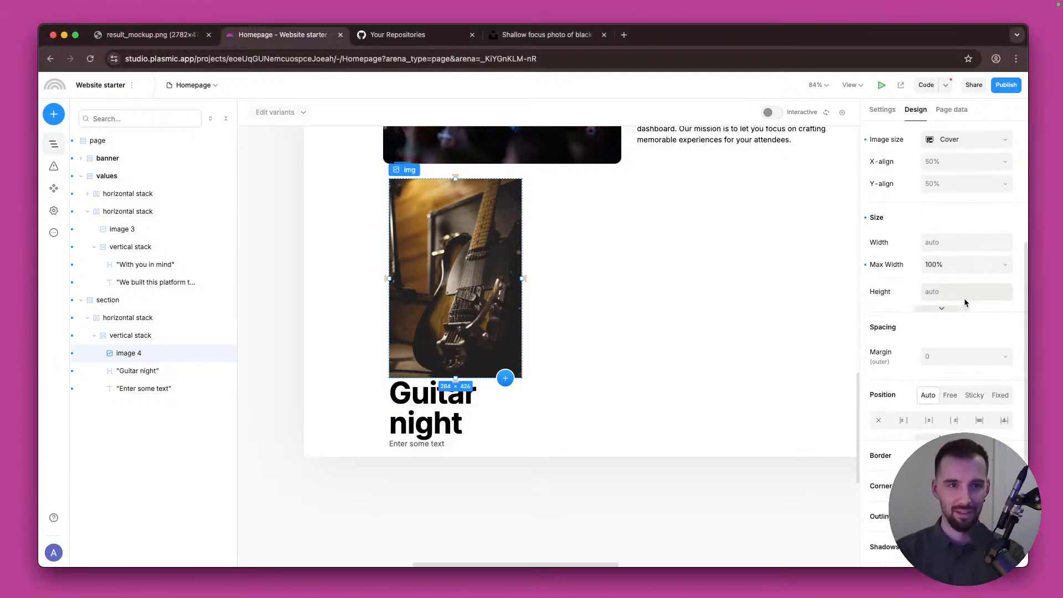
pyautogui.click(964, 292)
pyautogui.write('25px')
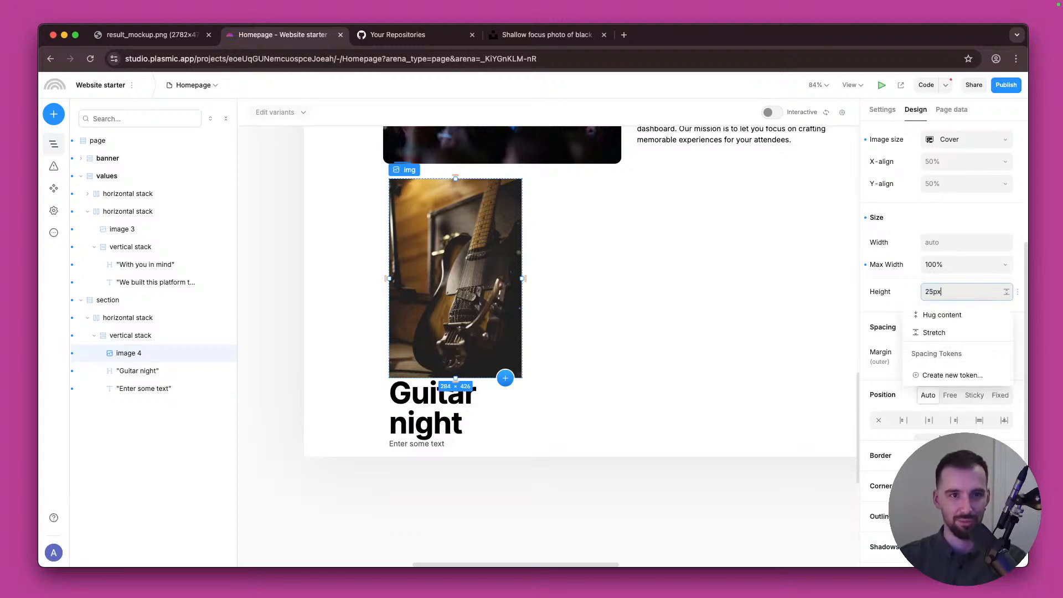
pyautogui.write('0')
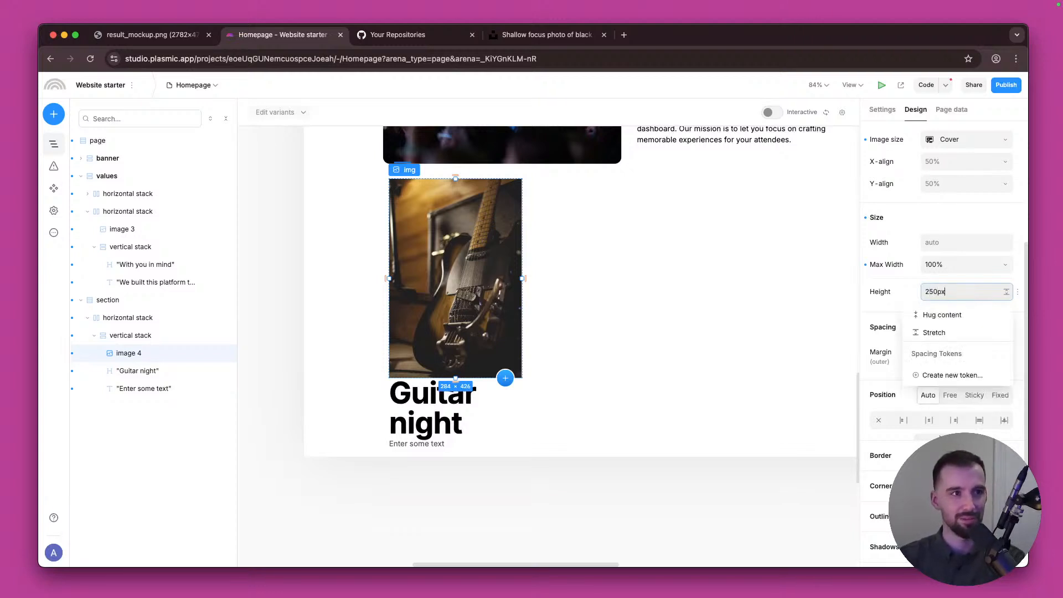
pyautogui.press('Return')
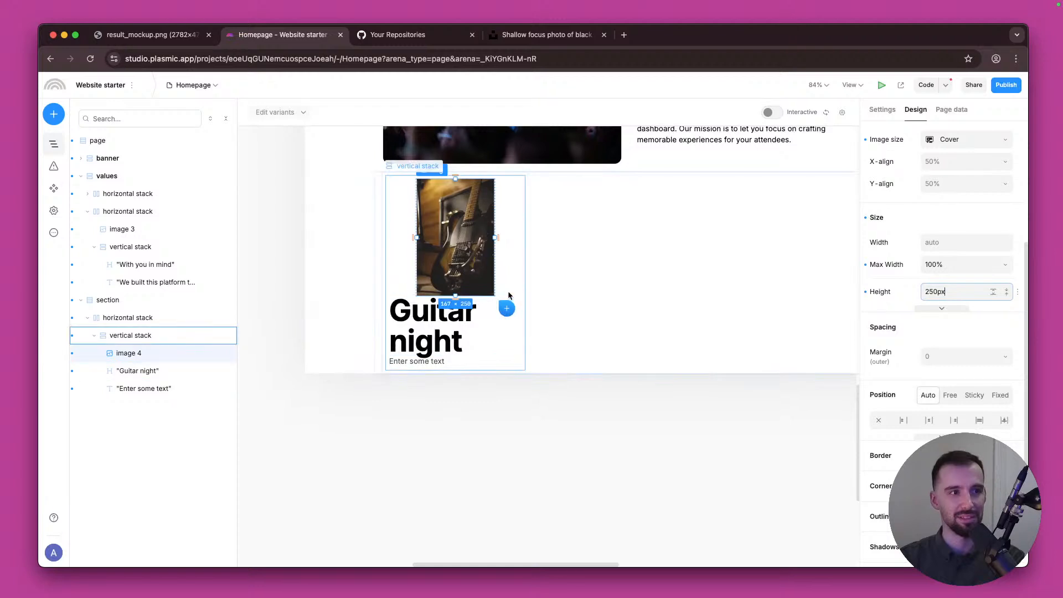
pyautogui.click(483, 319)
pyautogui.click(457, 264)
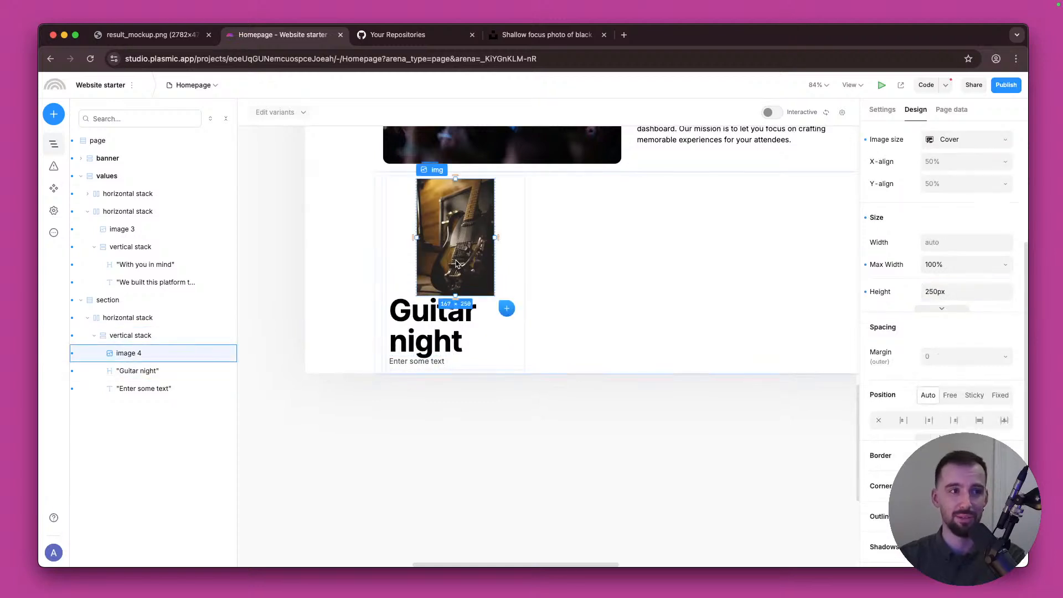
# Step: Set the width of the guitar image in the event card to 100%
pyautogui.click(471, 330)
pyautogui.click(458, 214)
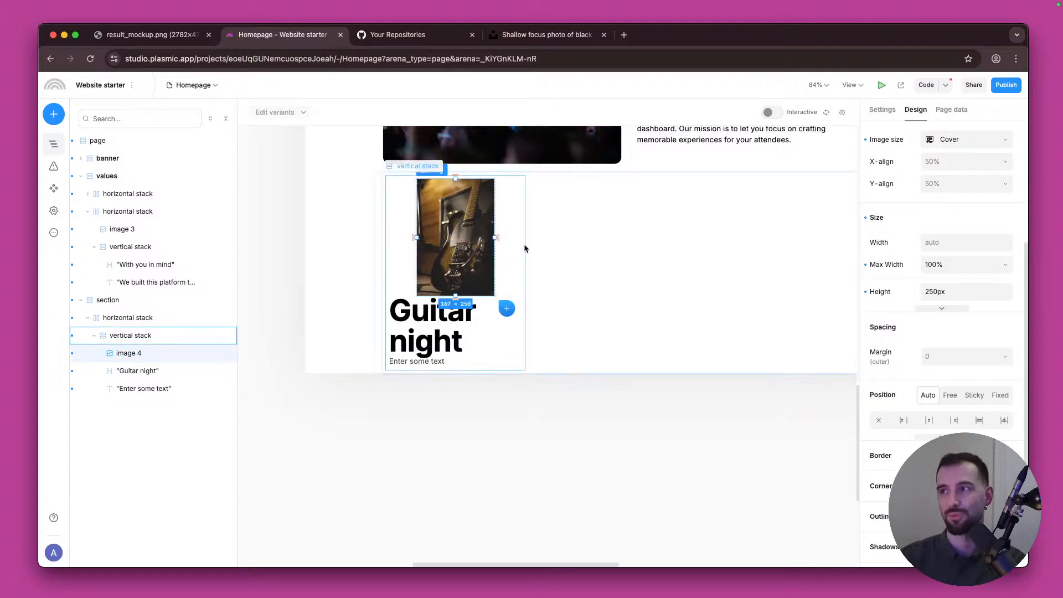
pyautogui.click(988, 242)
pyautogui.write('100%')
pyautogui.press('Return')
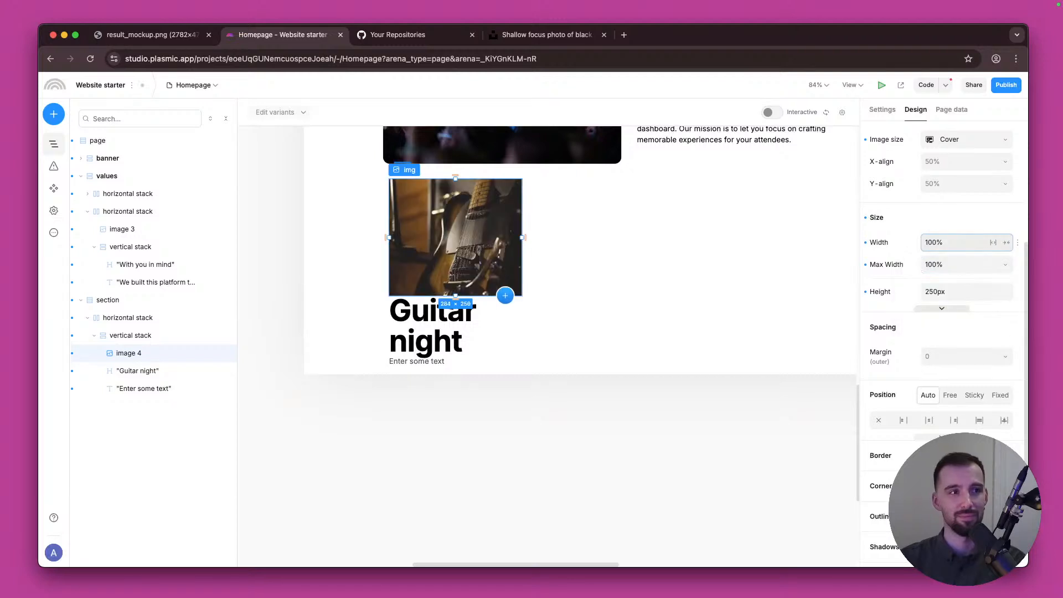
# Step: Set the font size of the card's "Guitar night" heading to 28px
pyautogui.click(465, 340)
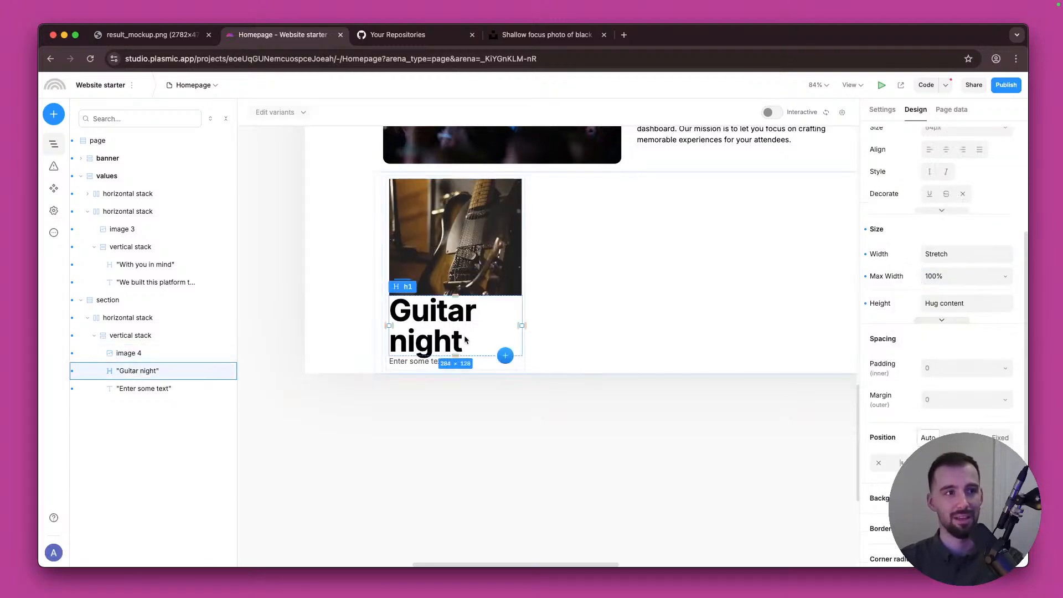
pyautogui.click(465, 226)
pyautogui.click(461, 332)
pyautogui.doubleClick(460, 332)
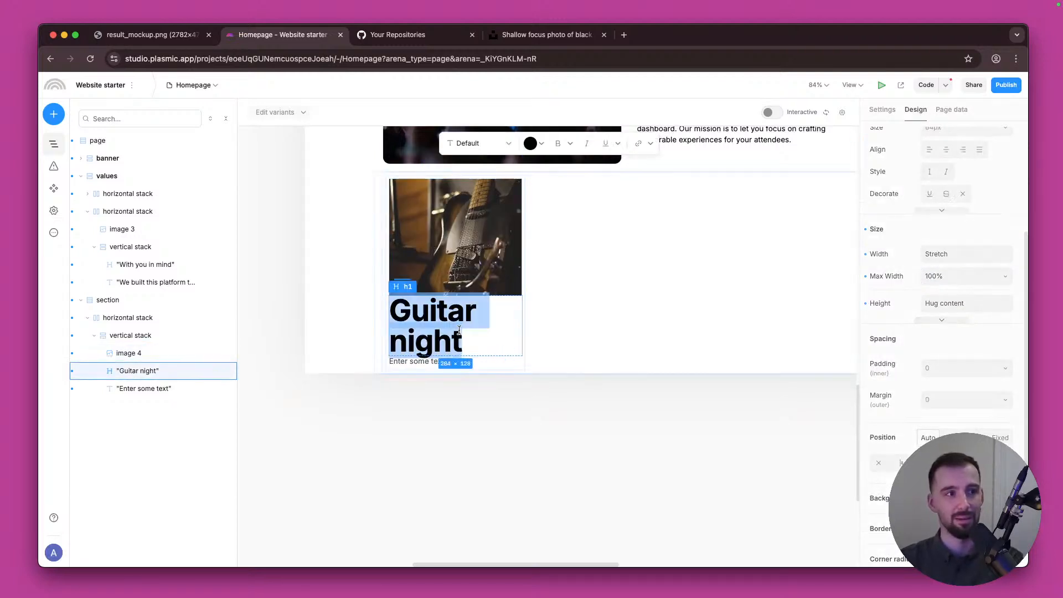
pyautogui.click(890, 113)
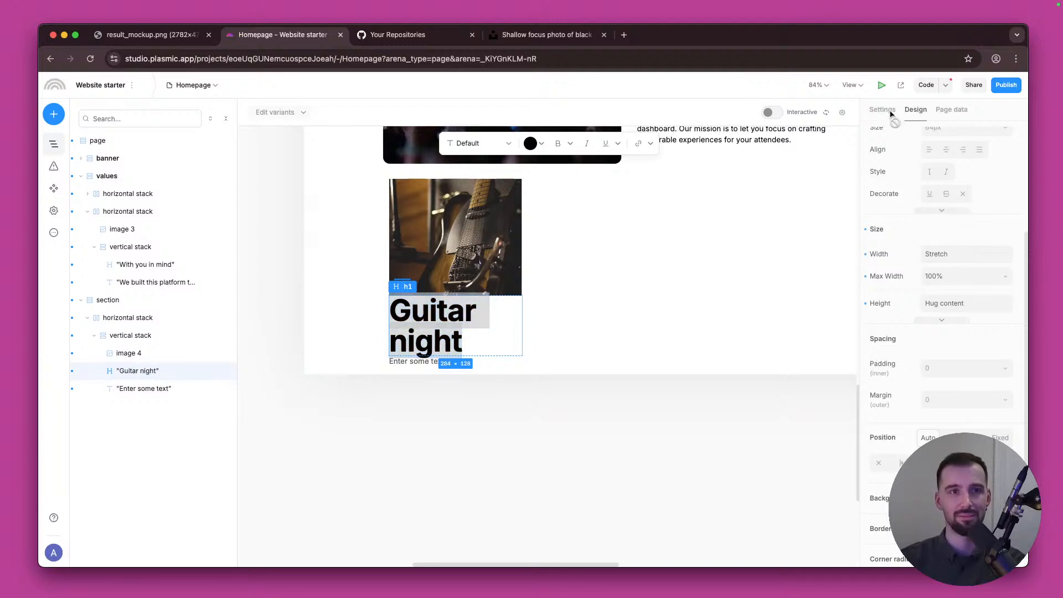
pyautogui.click(721, 143)
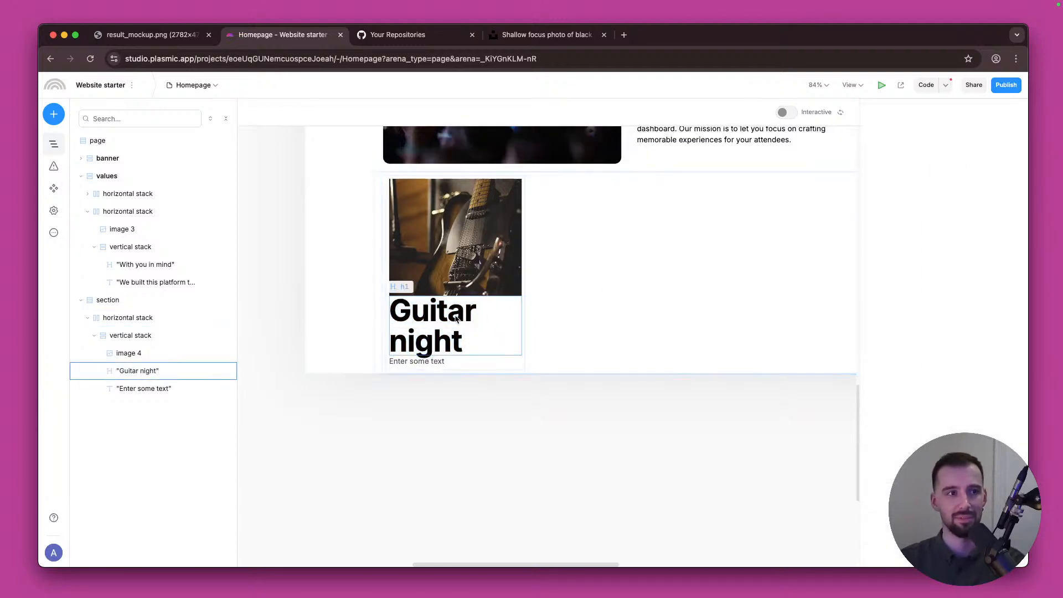
pyautogui.click(518, 313)
pyautogui.click(959, 313)
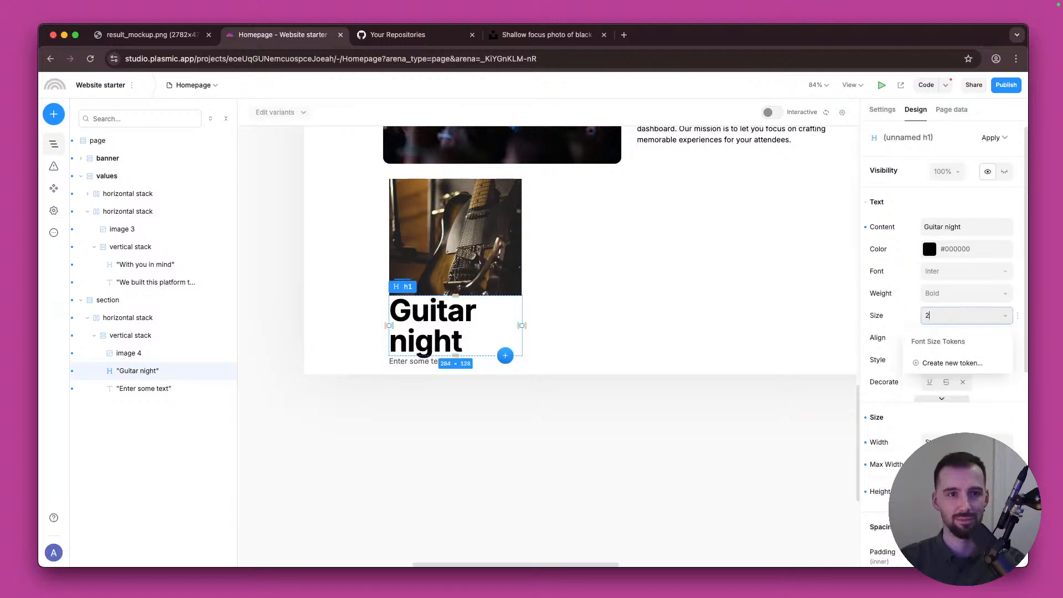
pyautogui.write('28p')
pyautogui.press('Return')
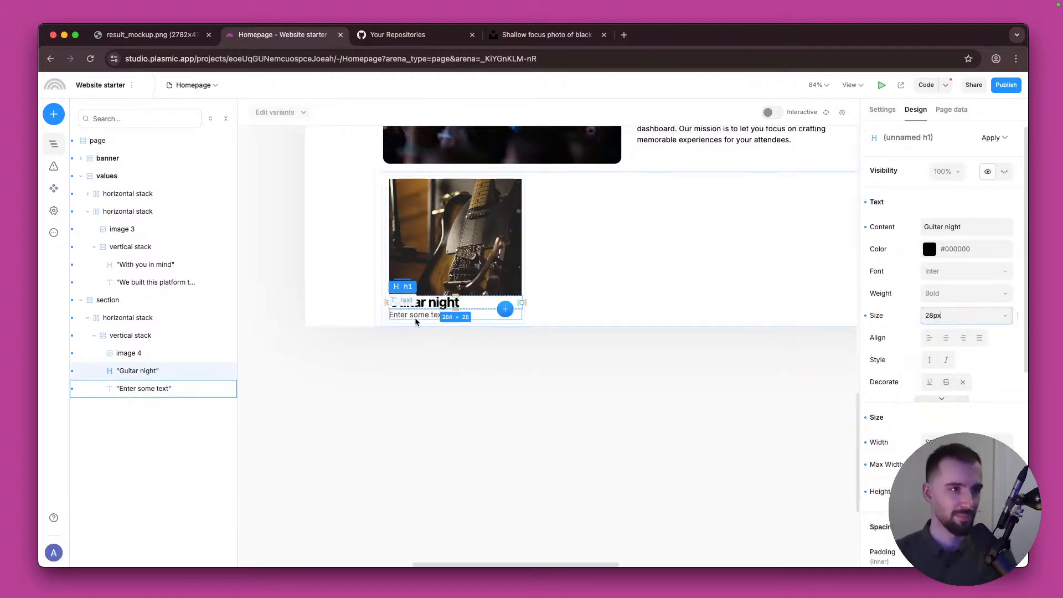
pyautogui.scroll(-5, 1012, 343)
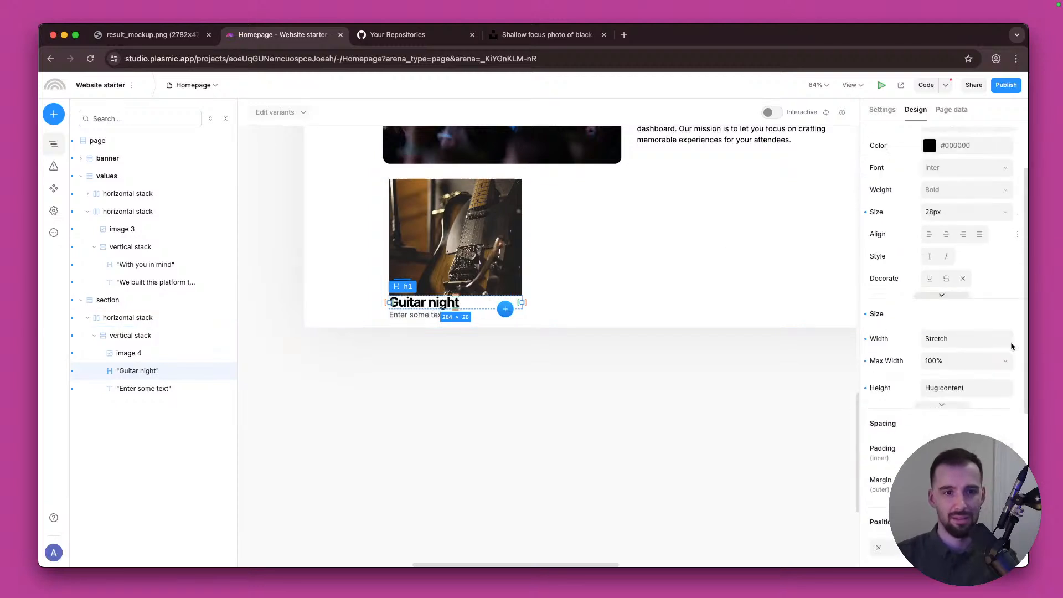
pyautogui.click(936, 268)
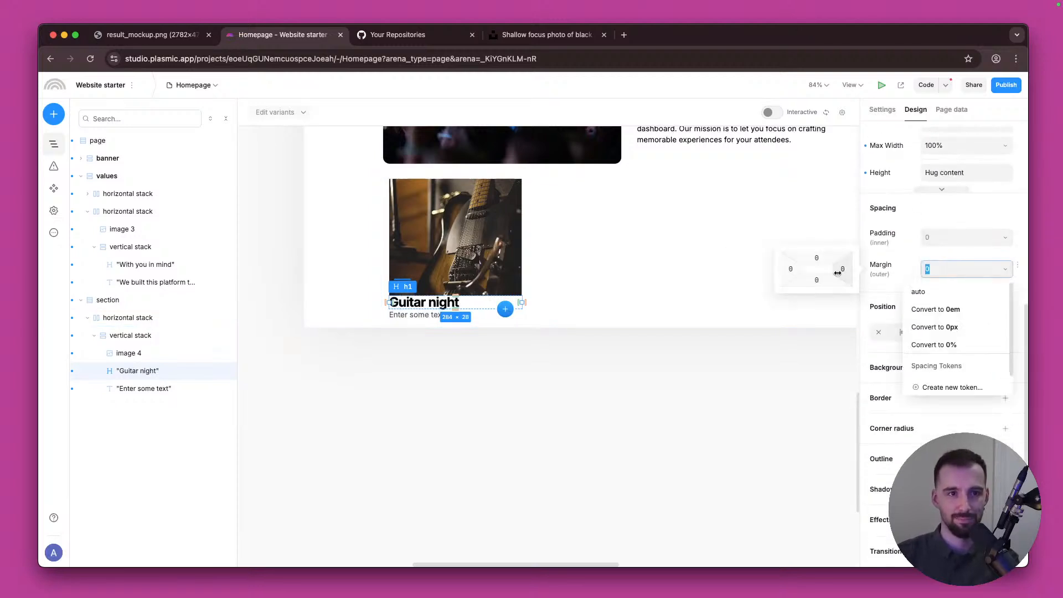
pyautogui.click(941, 252)
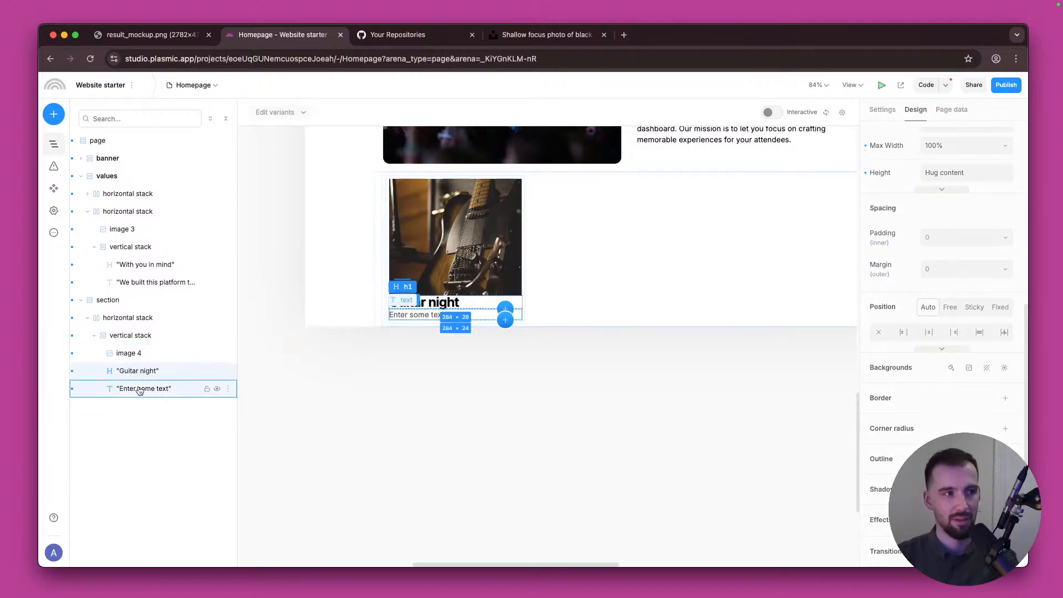
pyautogui.click(138, 360)
pyautogui.click(148, 375)
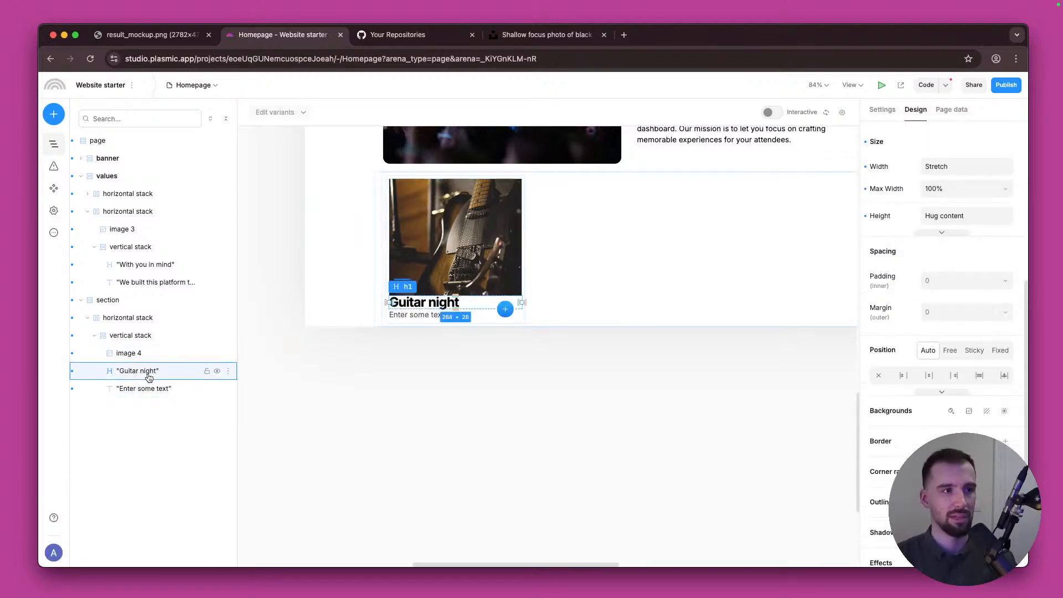
# Step: Add an outset shadow to the vertical stack holding the guitar card, with its black color at 40% opacity
pyautogui.click(131, 338)
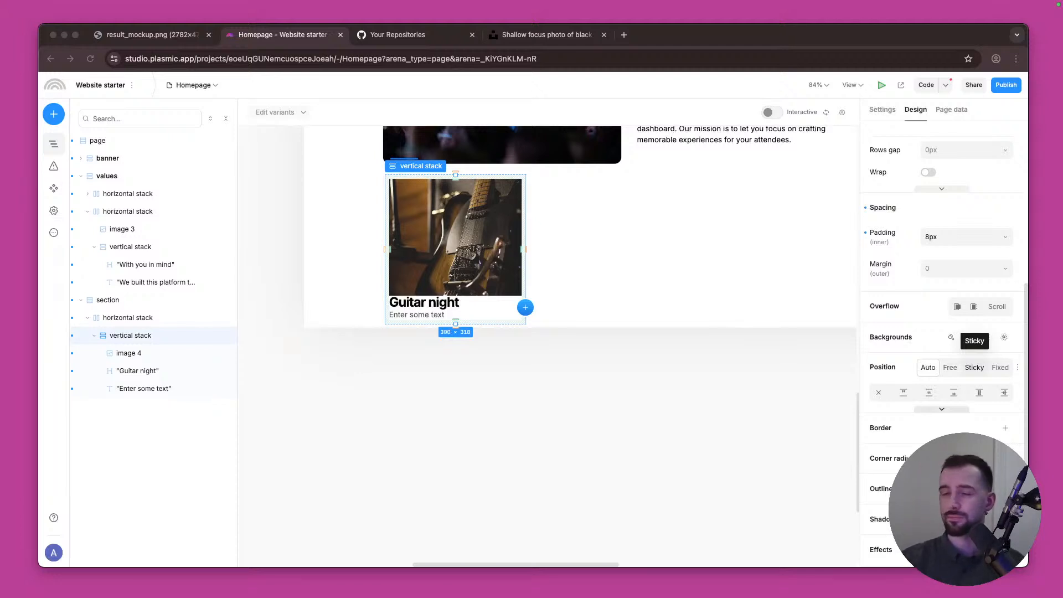
pyautogui.click(167, 336)
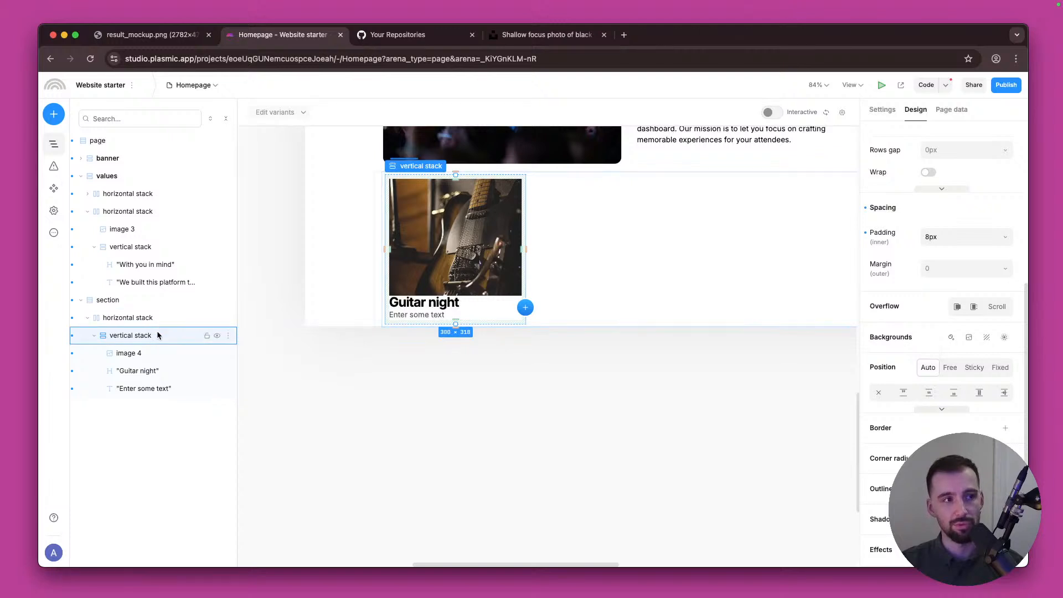
pyautogui.rightClick(159, 339)
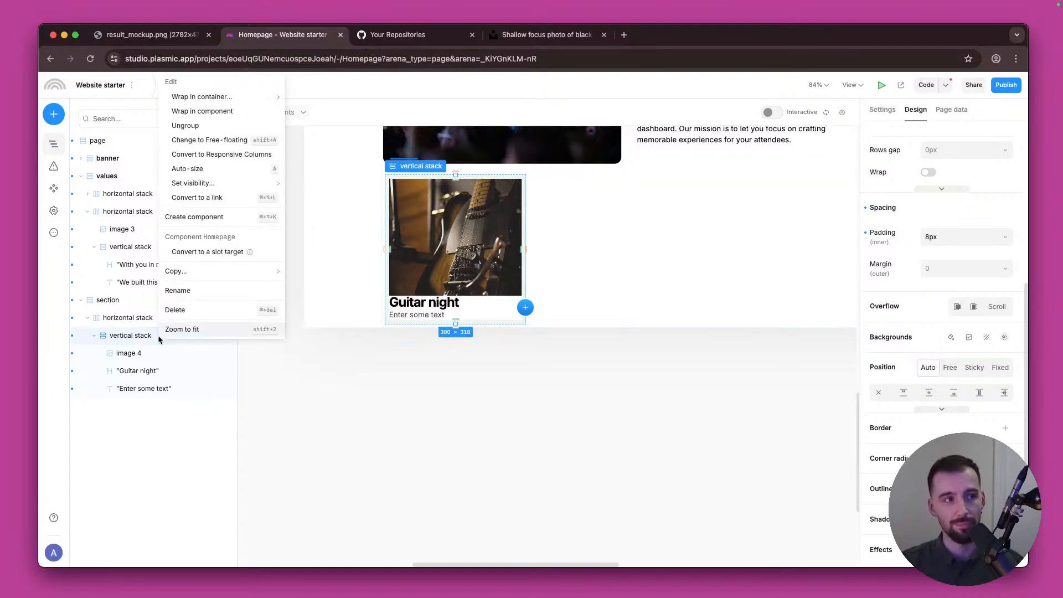
pyautogui.click(124, 334)
pyautogui.scroll(-2, 962, 419)
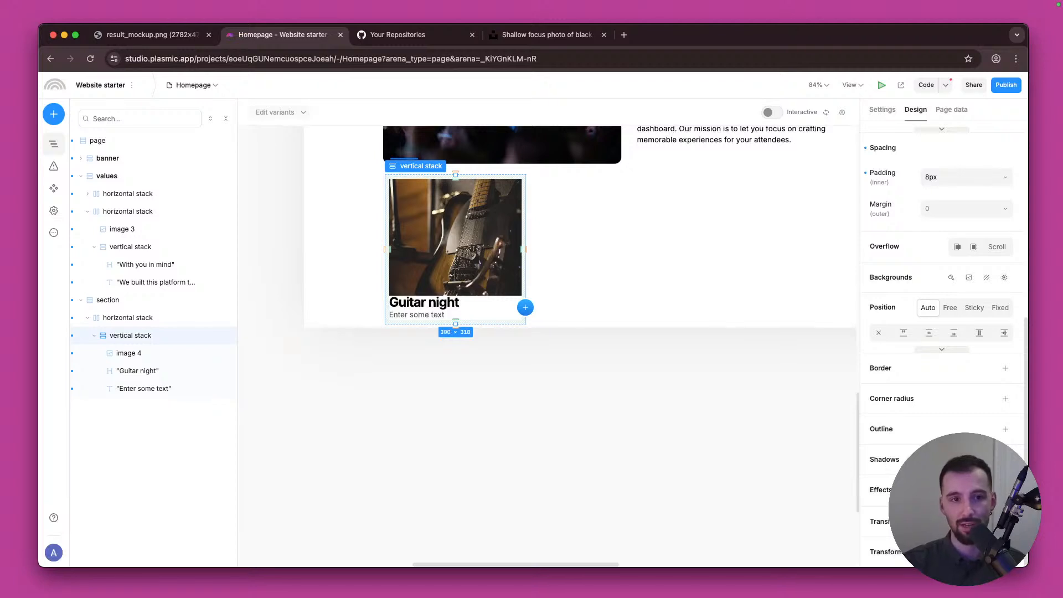
pyautogui.click(1005, 459)
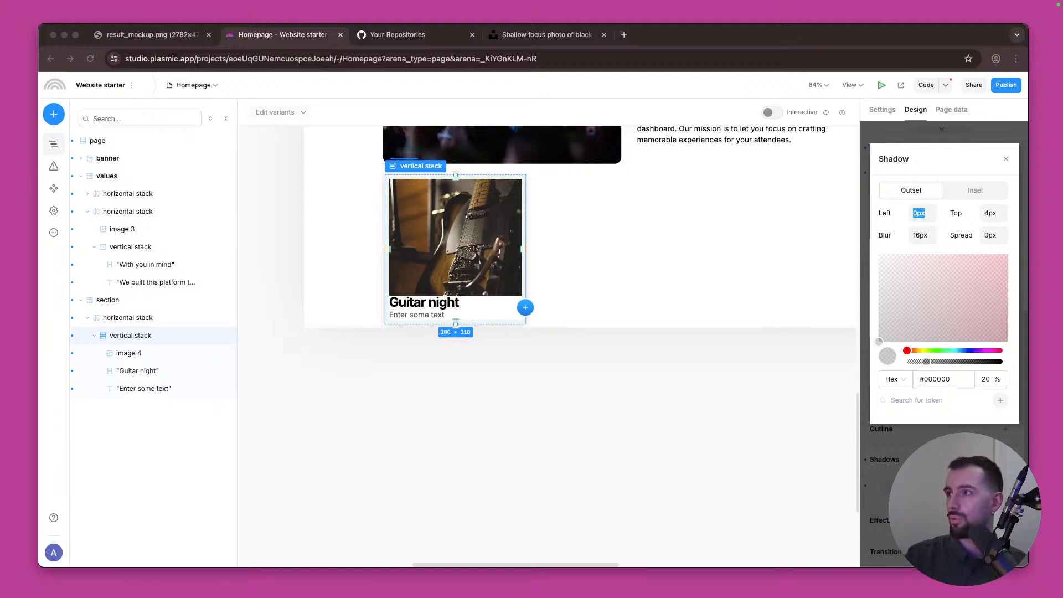
pyautogui.click(987, 380)
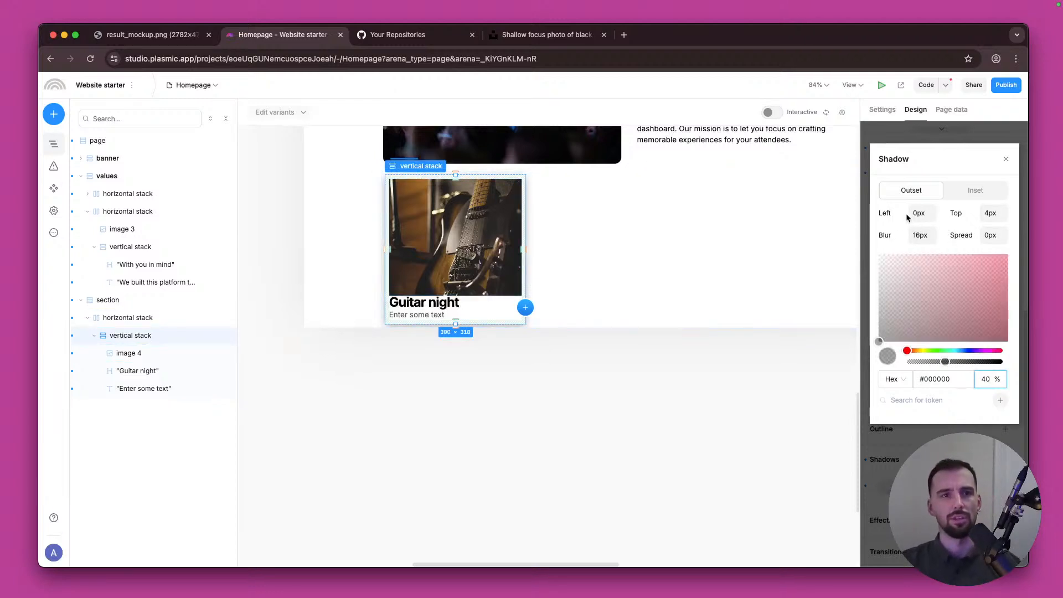
pyautogui.click(922, 215)
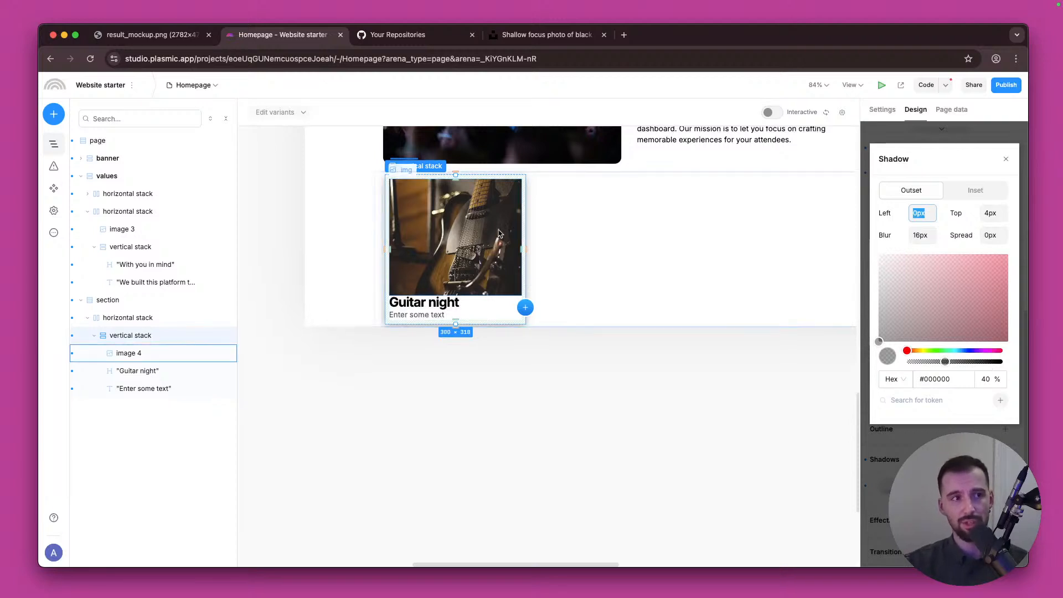
pyautogui.scroll(5, 505, 249)
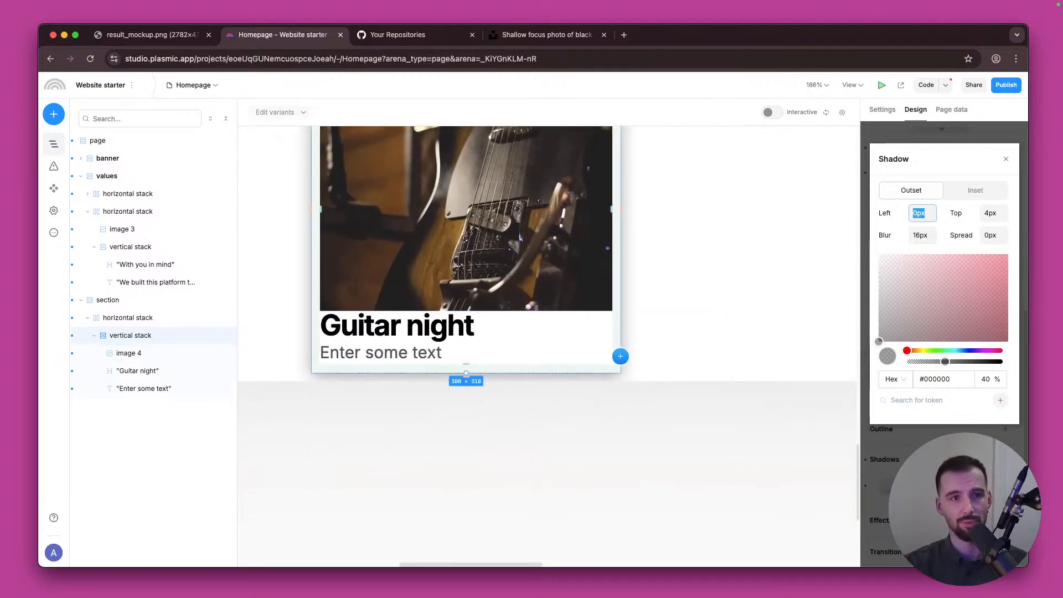
pyautogui.click(886, 469)
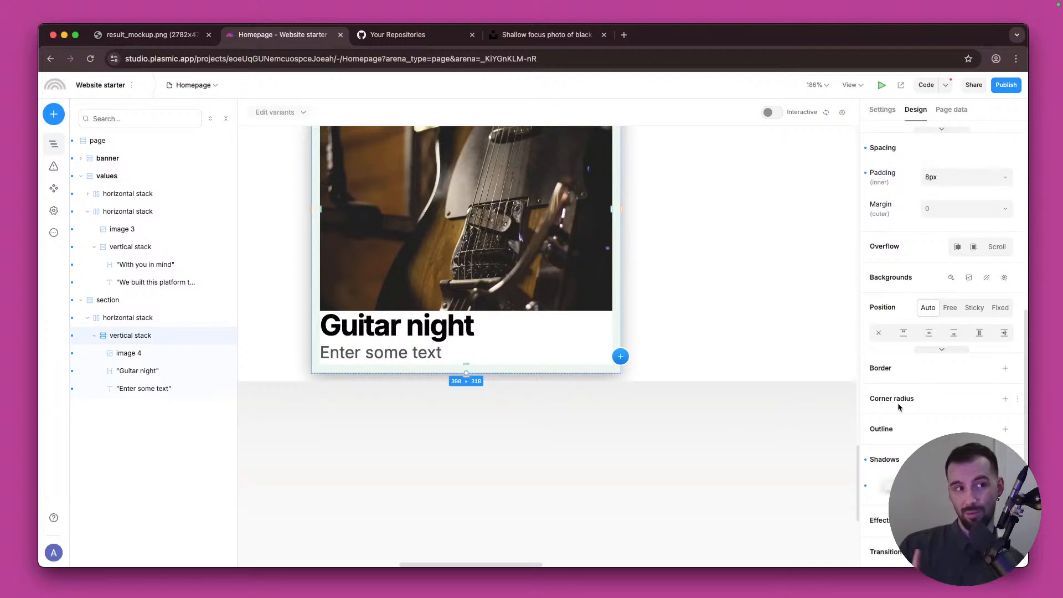
pyautogui.click(683, 425)
pyautogui.scroll(3, 766, 238)
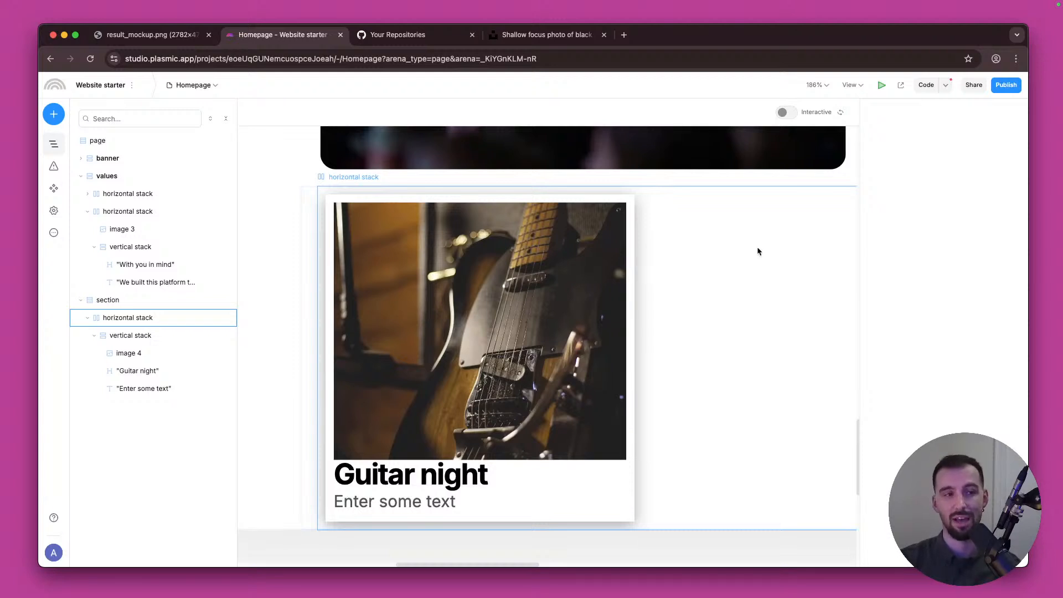
pyautogui.click(629, 254)
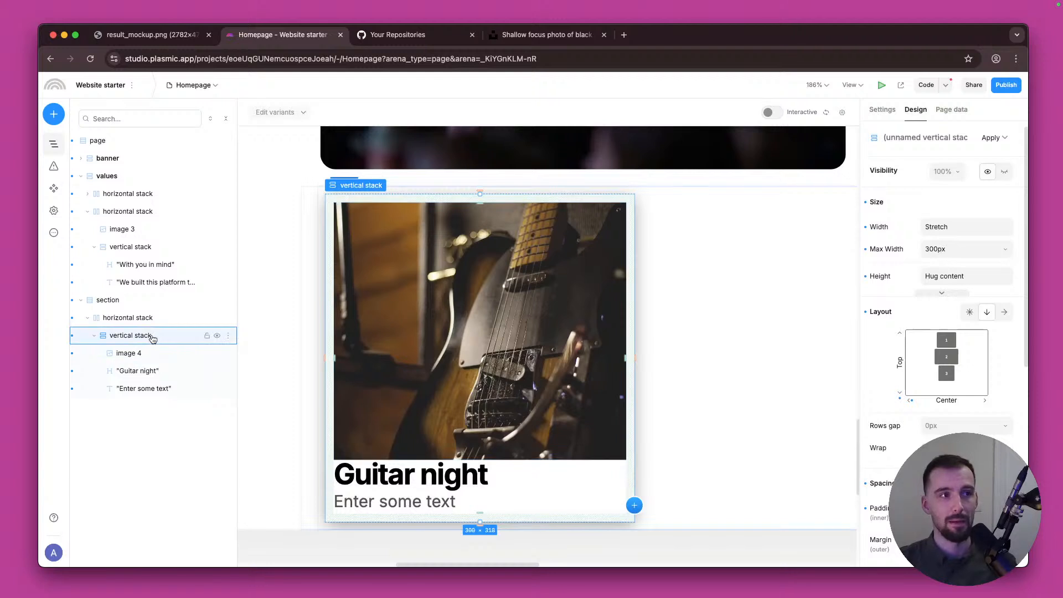
pyautogui.click(150, 353)
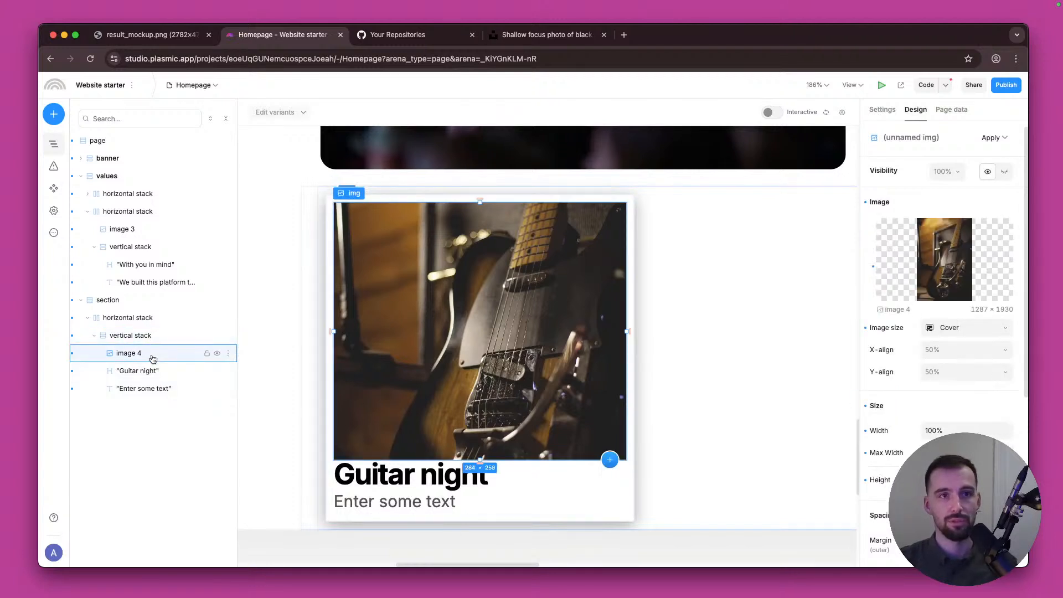
pyautogui.click(882, 109)
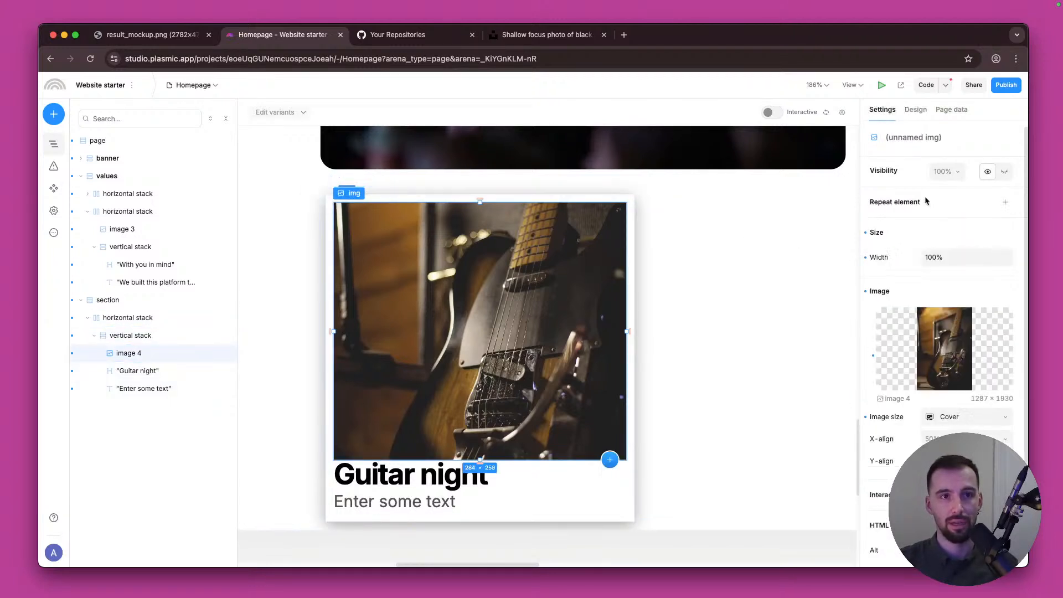
pyautogui.click(942, 257)
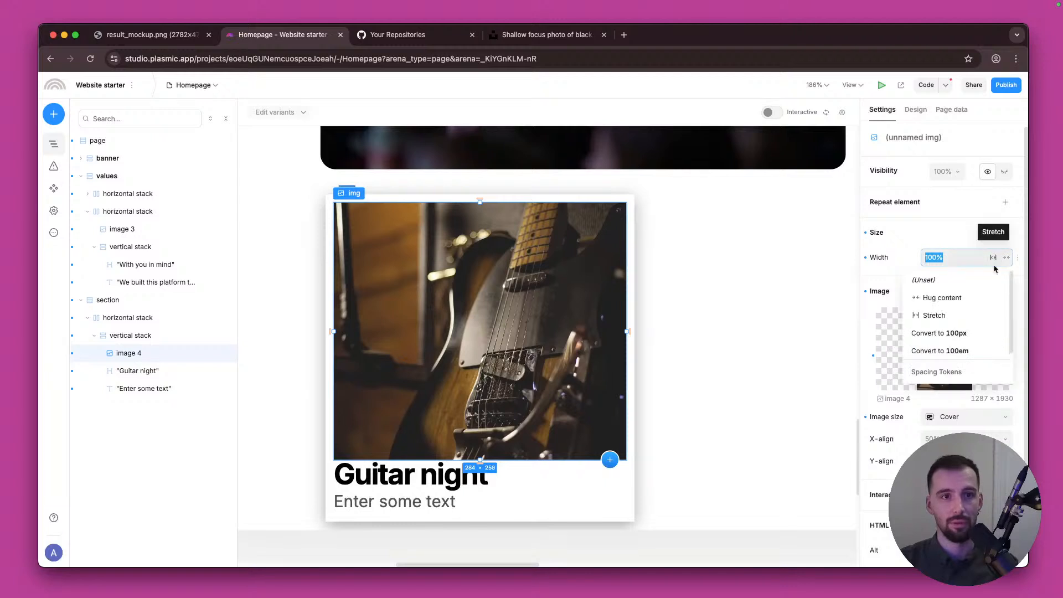
pyautogui.click(463, 328)
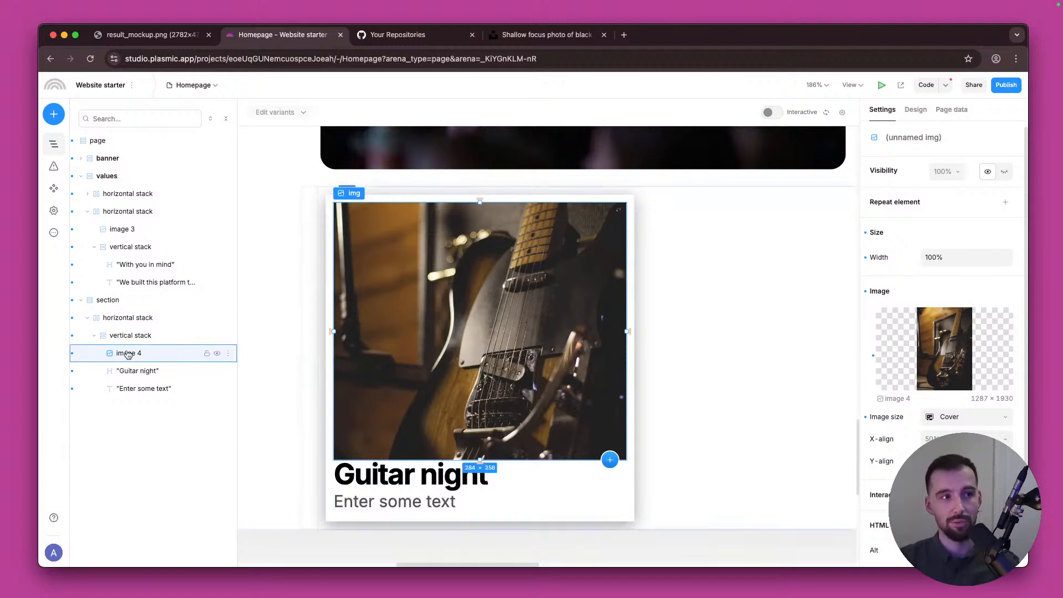
# Step: Remove the padding style from the guitar card's vertical stack
pyautogui.click(166, 335)
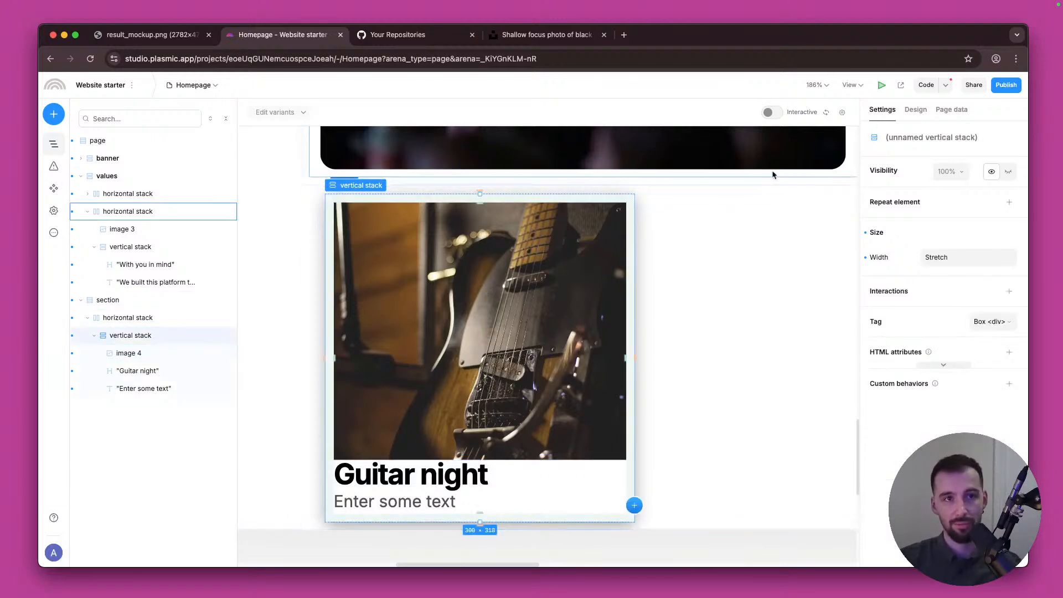
pyautogui.click(916, 109)
pyautogui.scroll(-5, 975, 321)
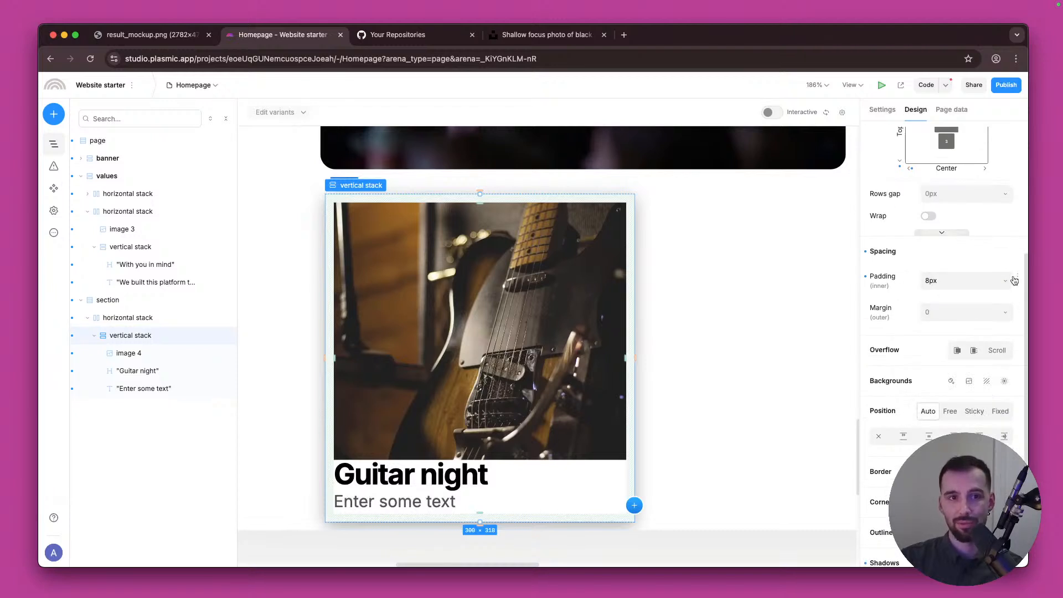
pyautogui.click(1014, 280)
pyautogui.click(987, 298)
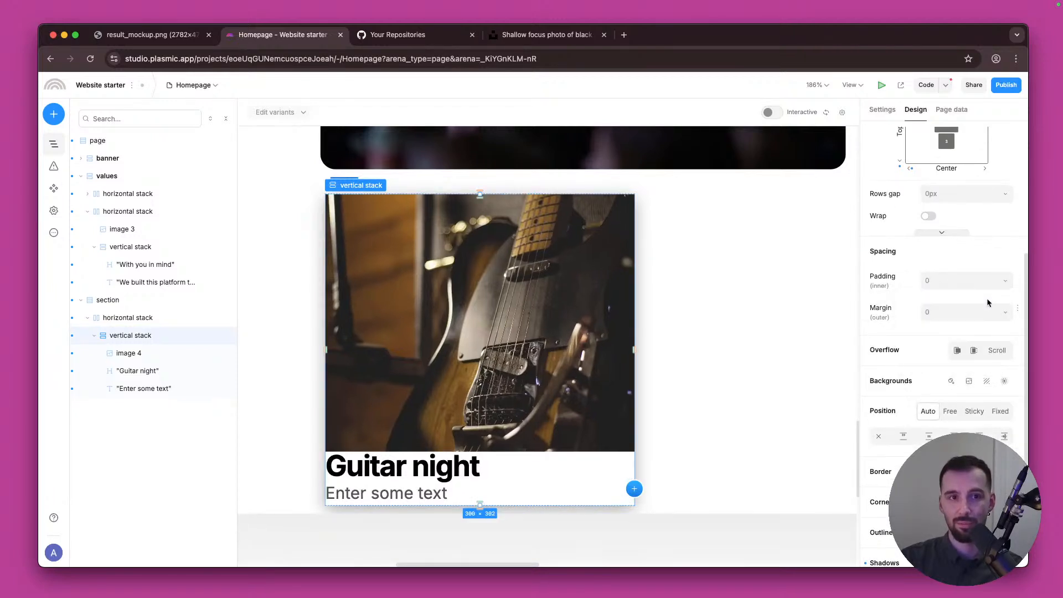
pyautogui.click(1018, 280)
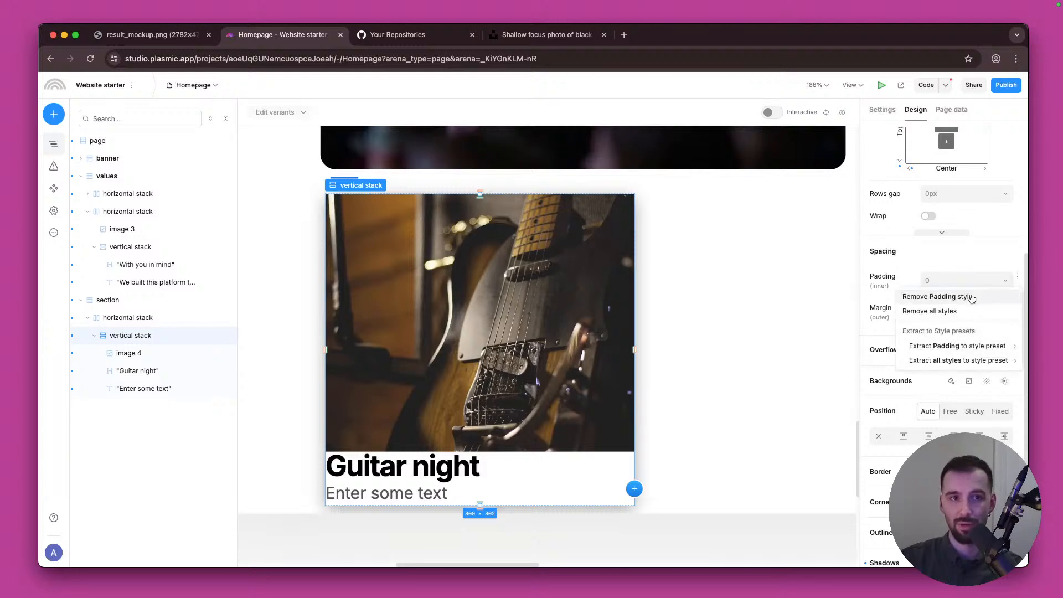
pyautogui.click(981, 256)
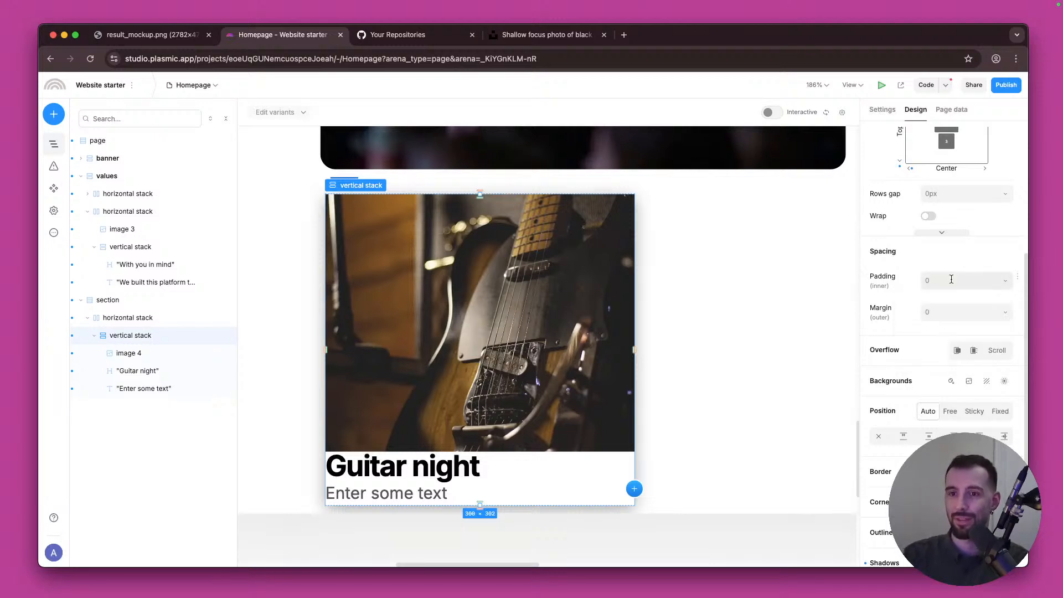
# Step: Wrap the guitar card's "Guitar night" heading and the placeholder text below it together in a vertical stack
pyautogui.click(501, 383)
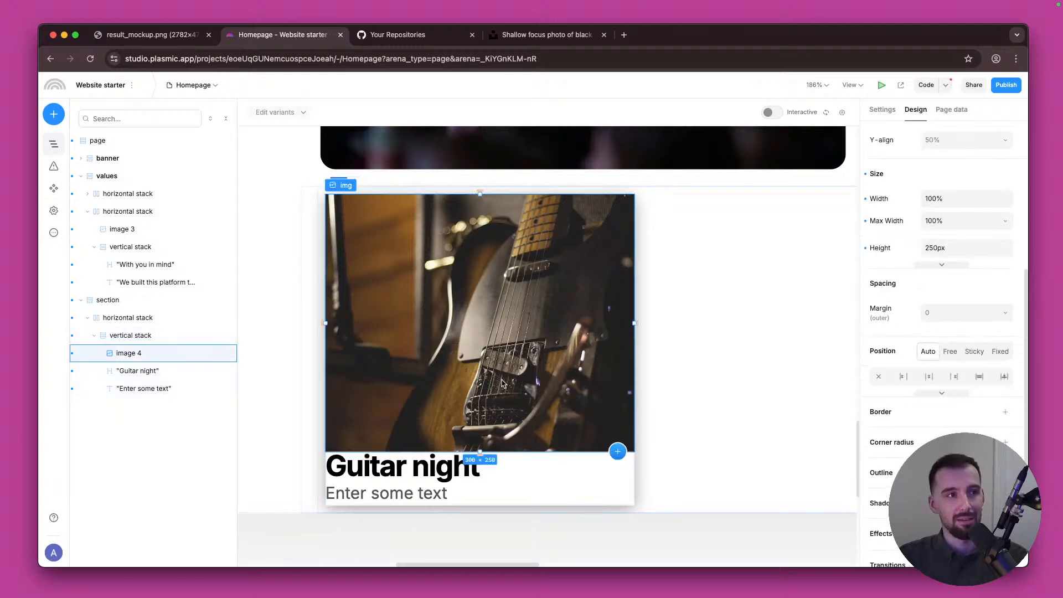
pyautogui.scroll(-1, 502, 383)
pyautogui.scroll(-4, 482, 396)
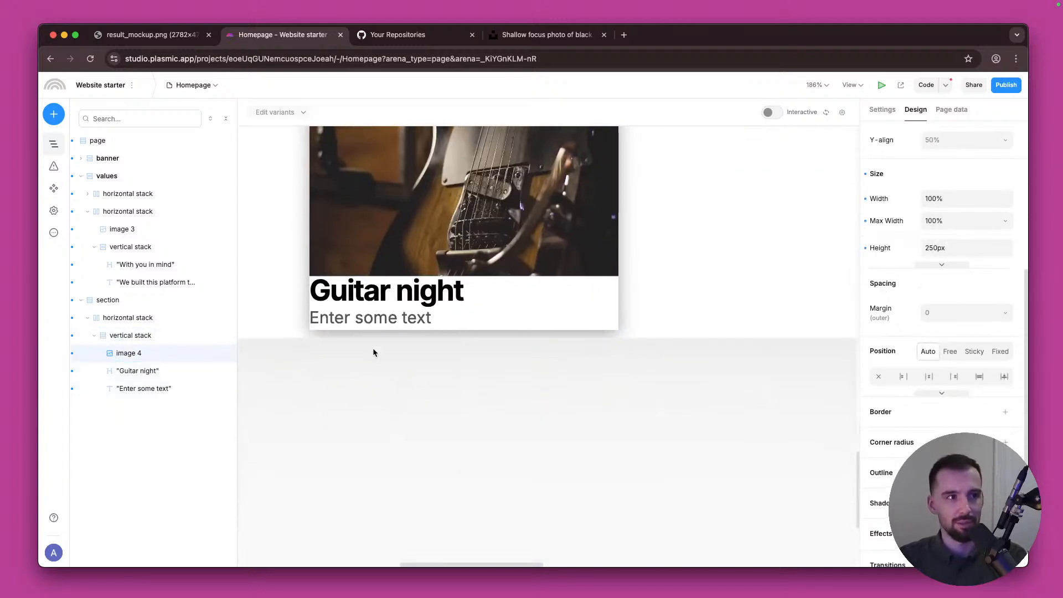
pyautogui.click(356, 314)
pyautogui.click(413, 294)
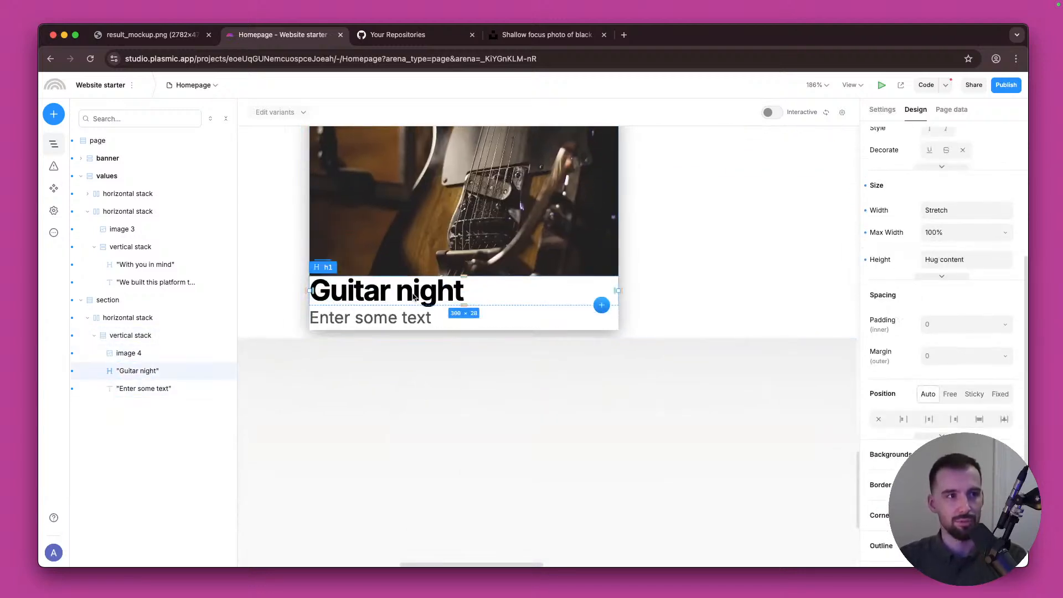
pyautogui.keyDown('shift'); pyautogui.click(155, 390); pyautogui.keyUp('shift')
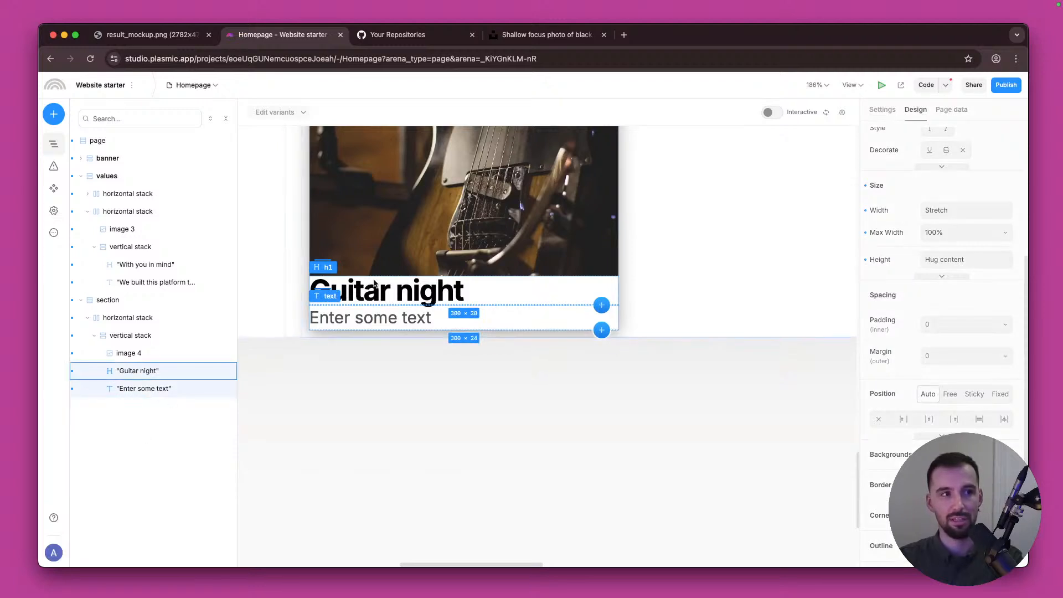
pyautogui.click(460, 337)
pyautogui.click(409, 287)
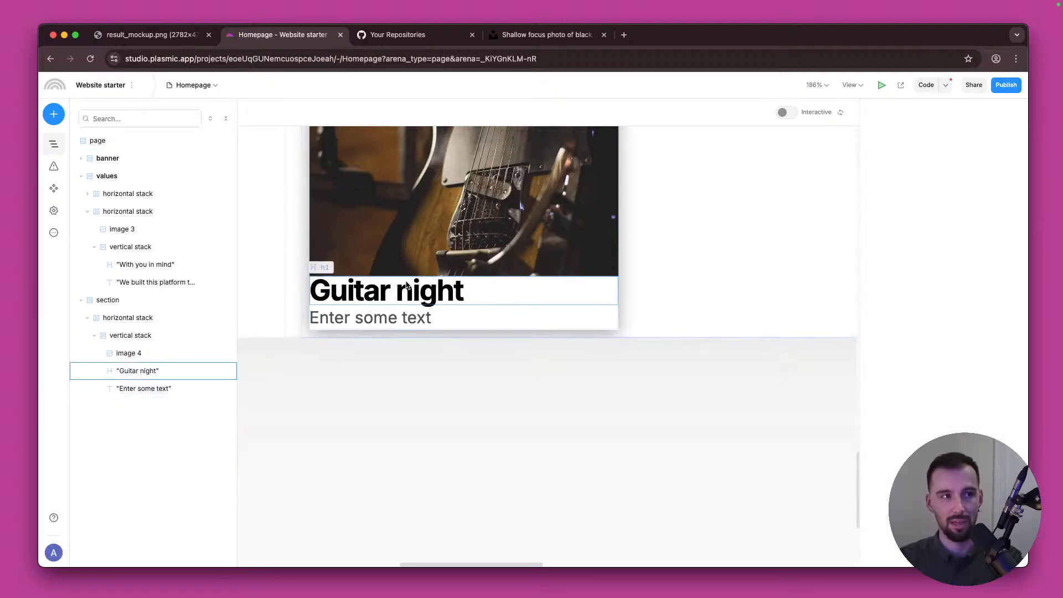
pyautogui.keyDown('shift'); pyautogui.click(396, 317); pyautogui.keyUp('shift')
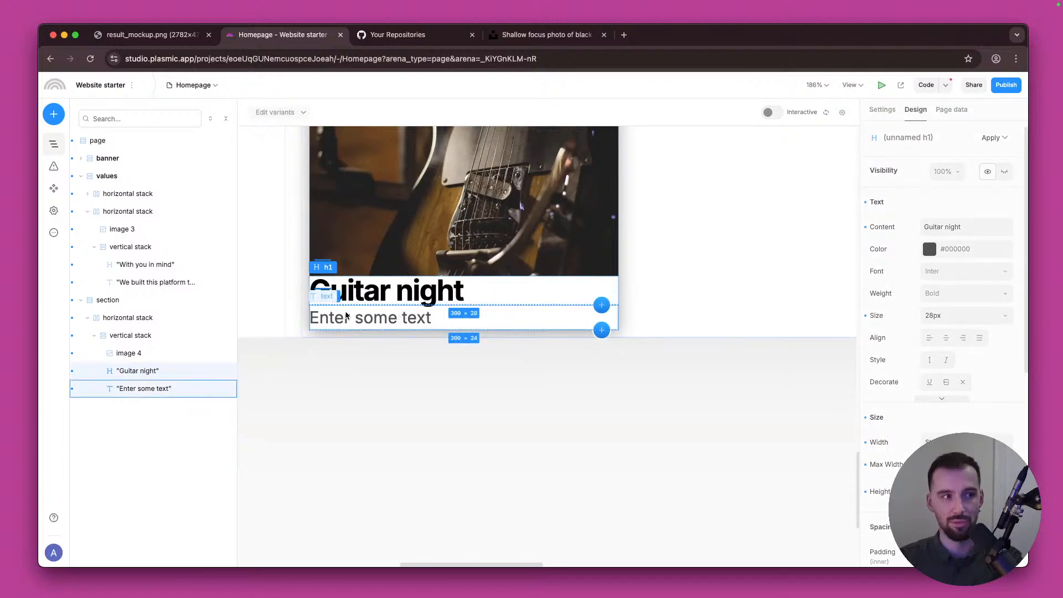
pyautogui.rightClick(160, 378)
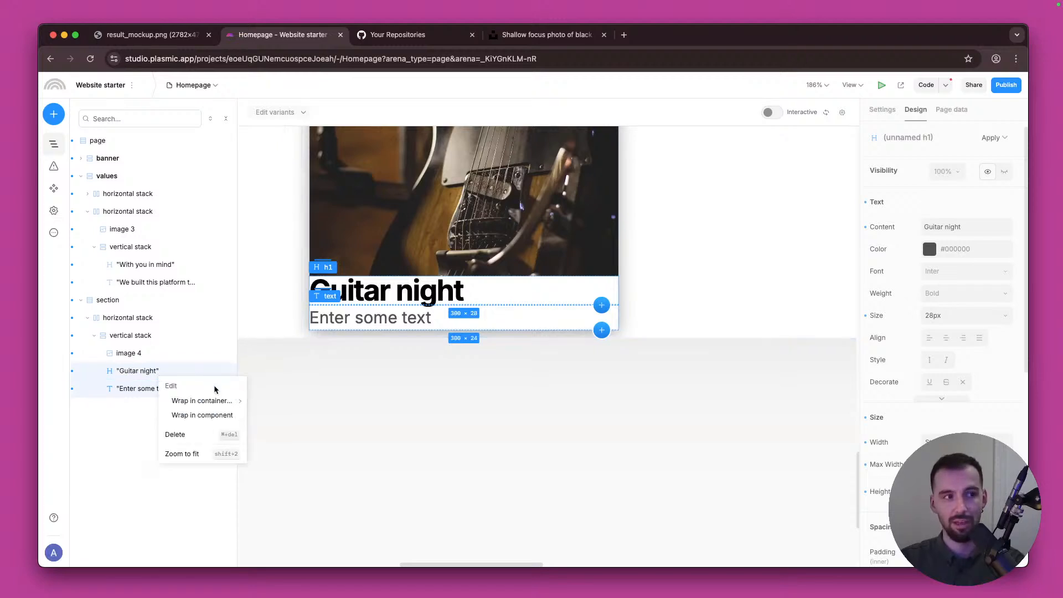
pyautogui.moveTo(230, 400)
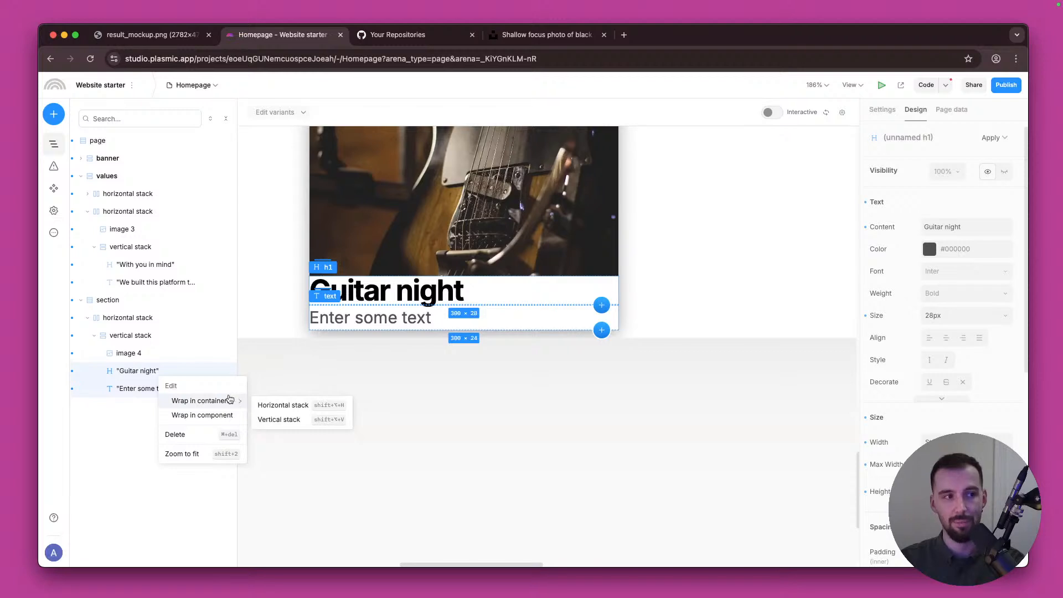
pyautogui.click(284, 421)
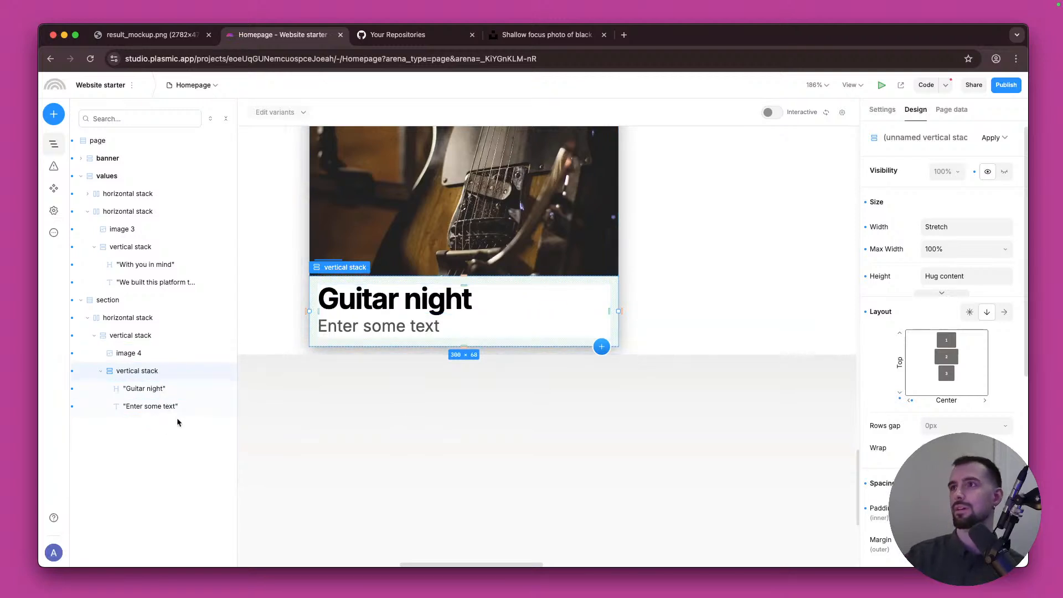
# Step: Replace the placeholder under "Guitar night" with the description beginning "The 25th Anniversary North American Tour of International Guitar Night features" and its performers
pyautogui.click(371, 302)
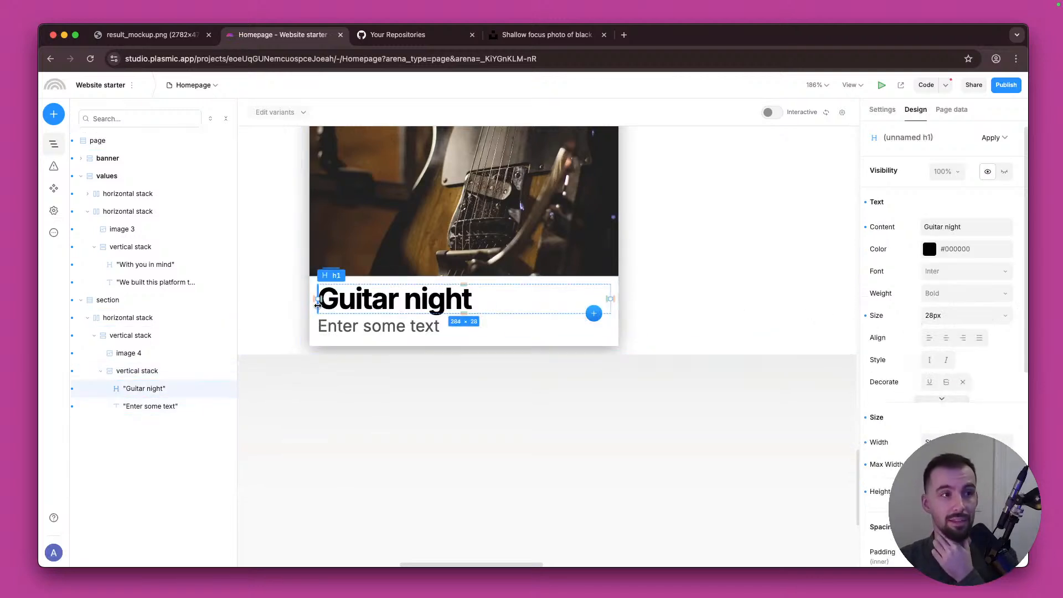
pyautogui.click(541, 420)
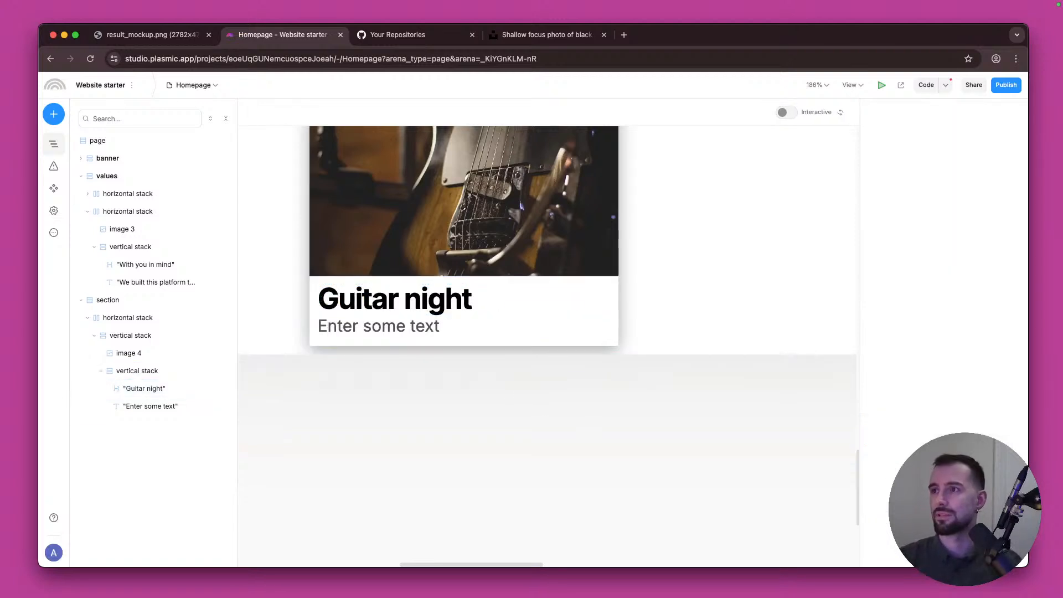
pyautogui.press('super+Tab')
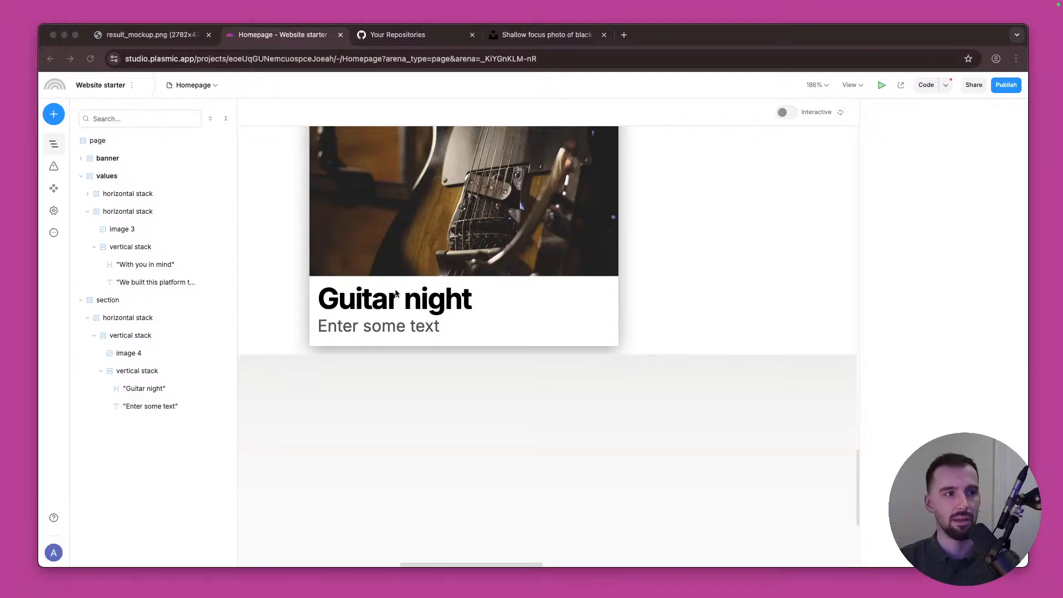
pyautogui.press('super+Tab')
pyautogui.doubleClick(389, 331)
pyautogui.write('The 25th Anniversary North American Tour of International Guitar Night features Lulo Reinhardt, Alexandra Whittingham, Niwel Tsumbu and Sönke Meinen.')
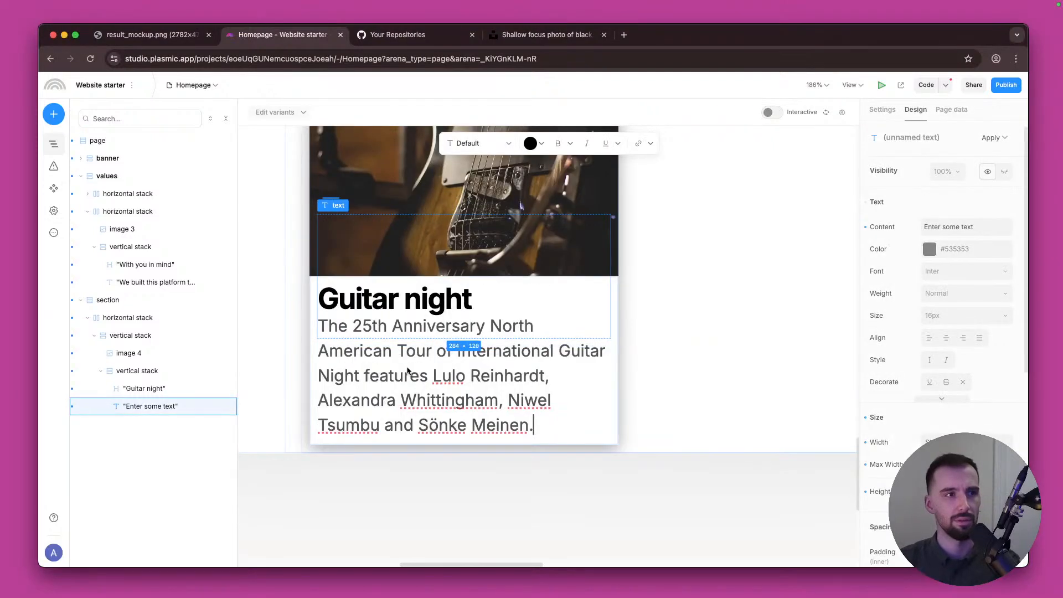
pyautogui.click(442, 494)
pyautogui.scroll(-3, 441, 493)
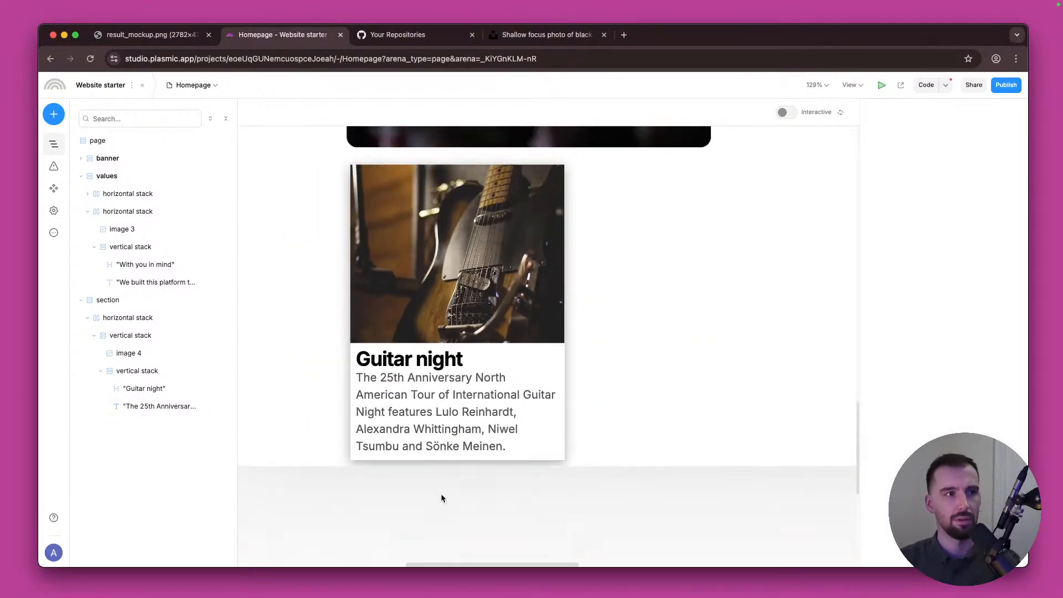
pyautogui.scroll(10, 542, 332)
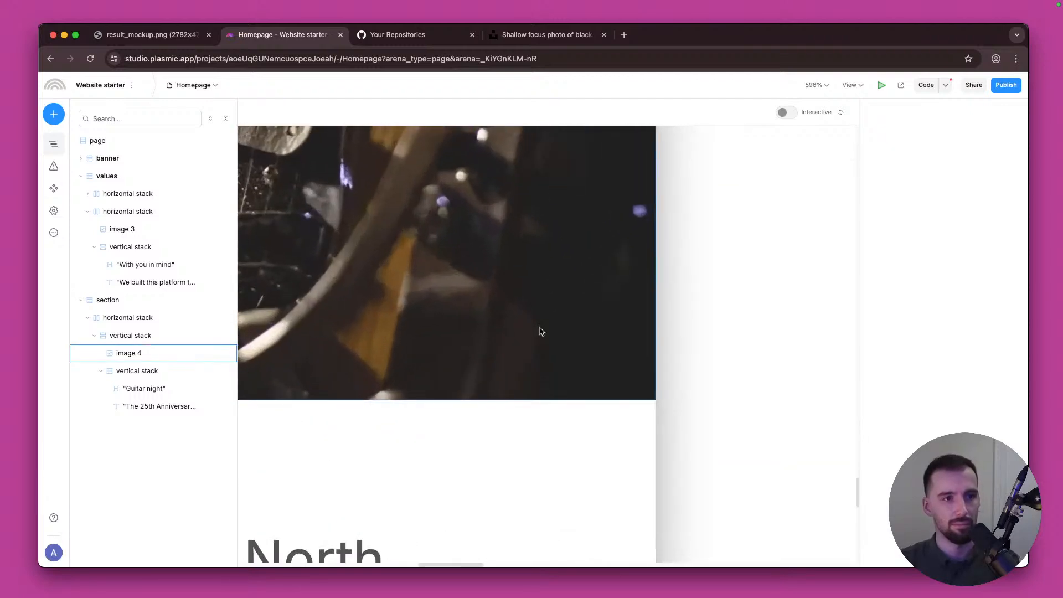
pyautogui.scroll(-10, 542, 331)
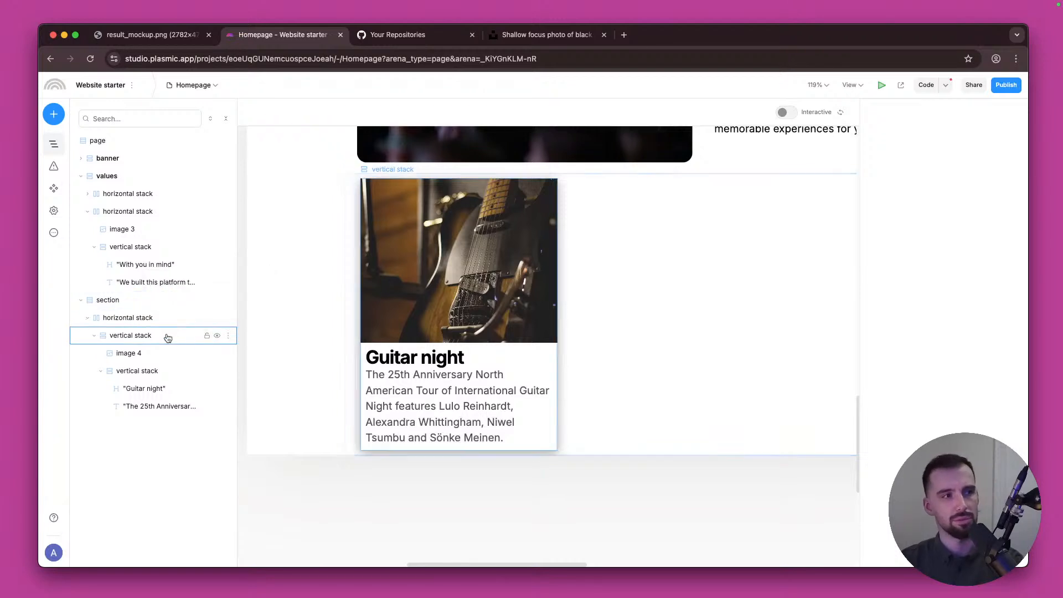
# Step: Give the guitar card's outer vertical stack a 15px corner radius on all corners
pyautogui.click(138, 336)
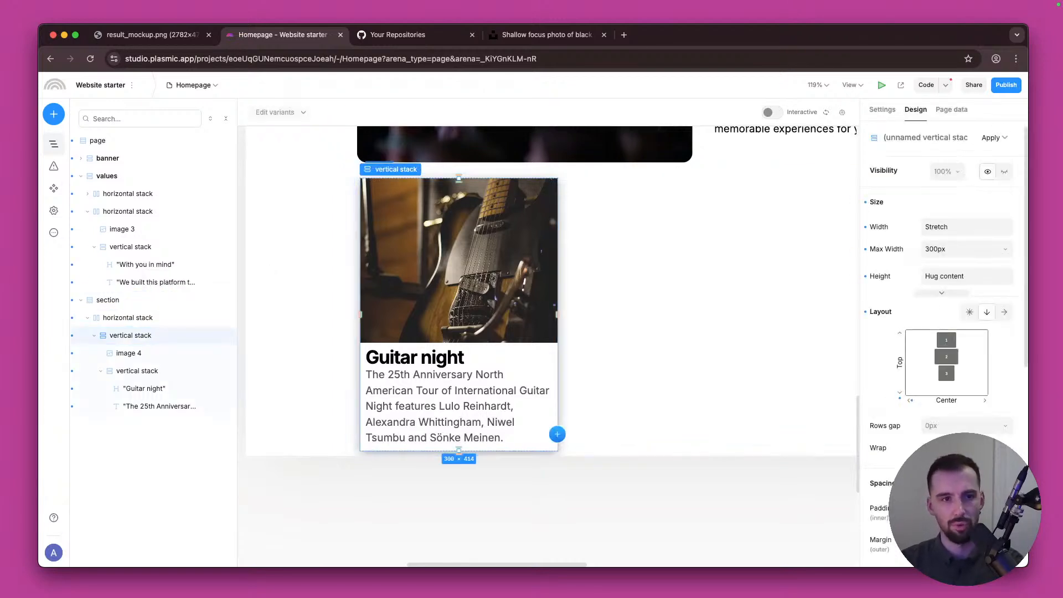
pyautogui.scroll(-6, 934, 176)
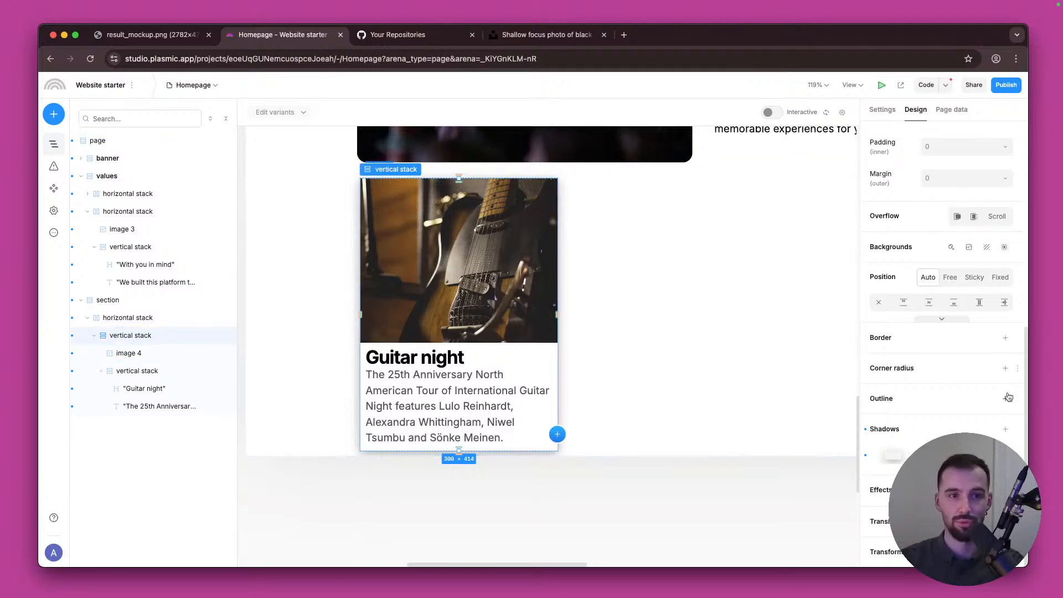
pyautogui.click(1006, 339)
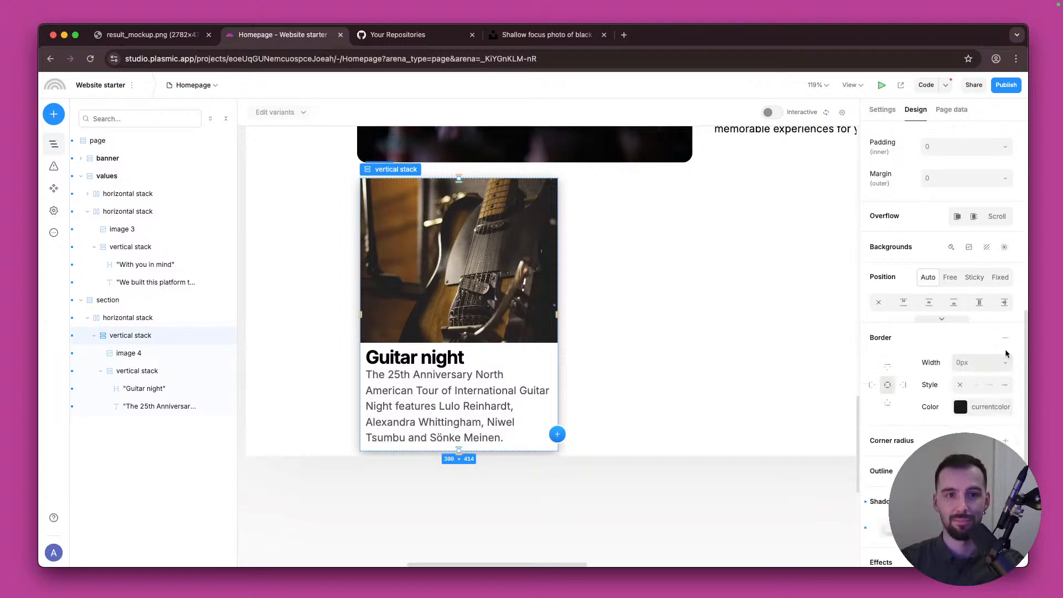
pyautogui.click(1006, 339)
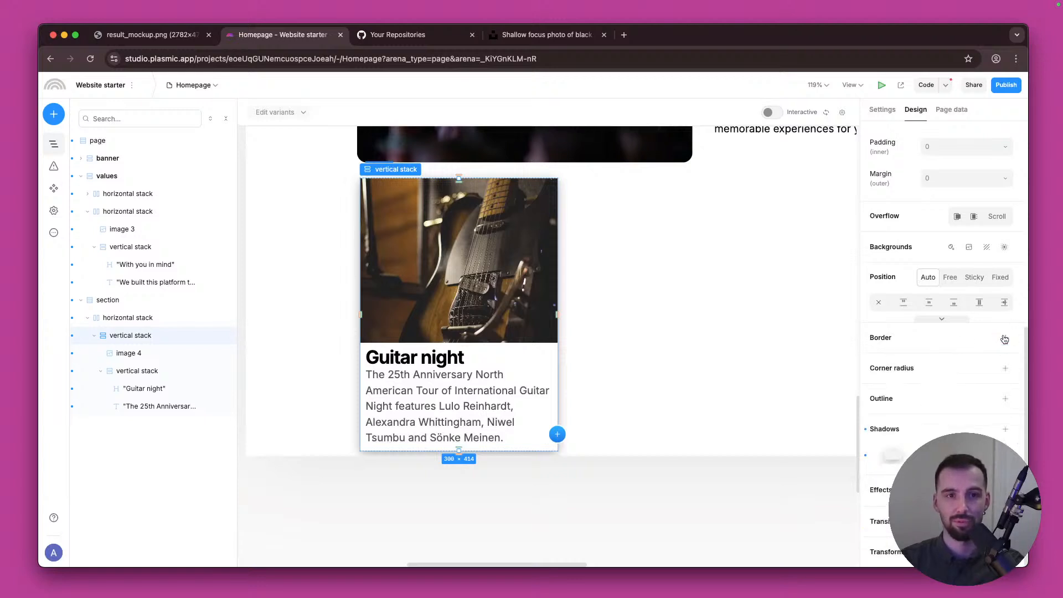
pyautogui.click(1006, 370)
pyautogui.write('15')
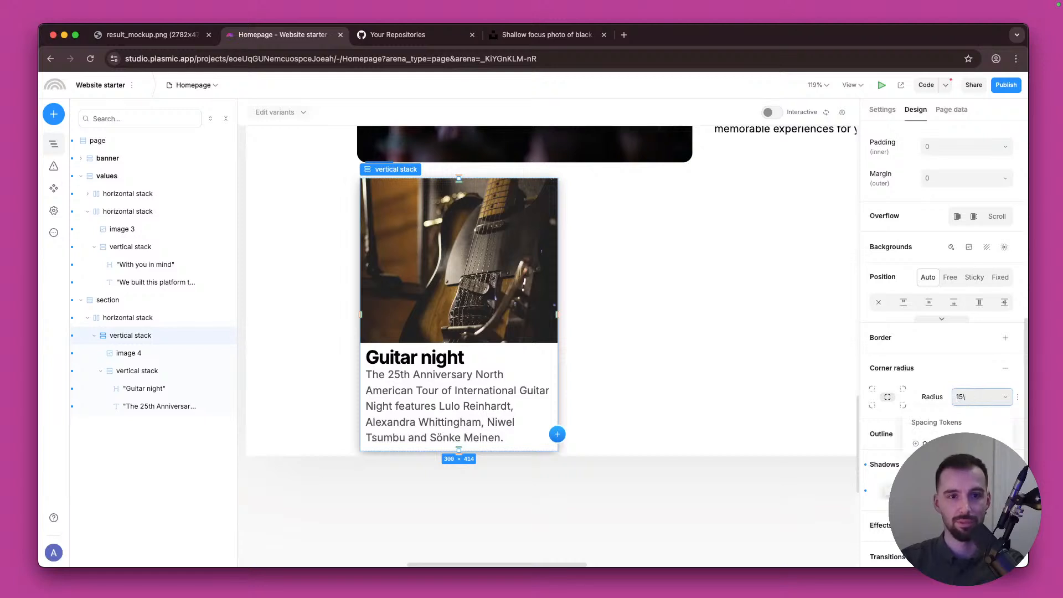
pyautogui.write('px')
pyautogui.press('Return')
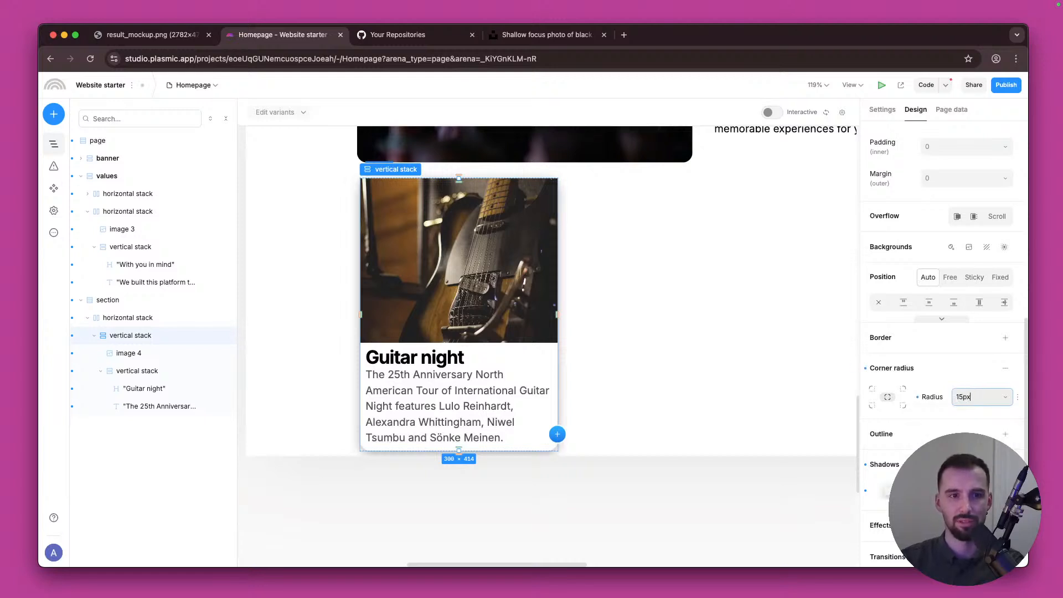
pyautogui.moveTo(972, 397); pyautogui.dragTo(949, 396)
pyautogui.press('BackSpace')
pyautogui.write('15px')
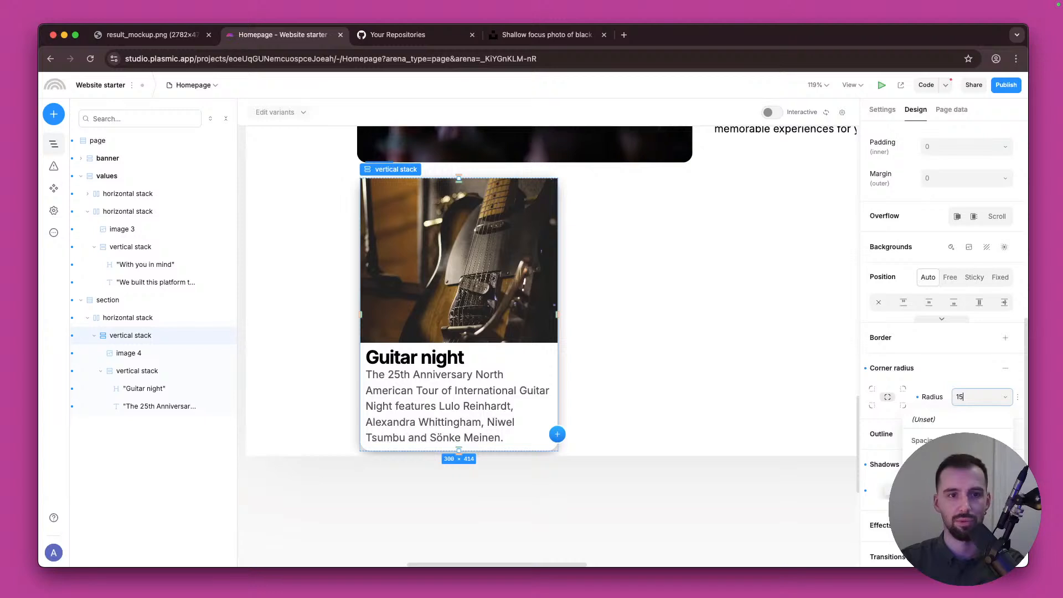
pyautogui.press('Return')
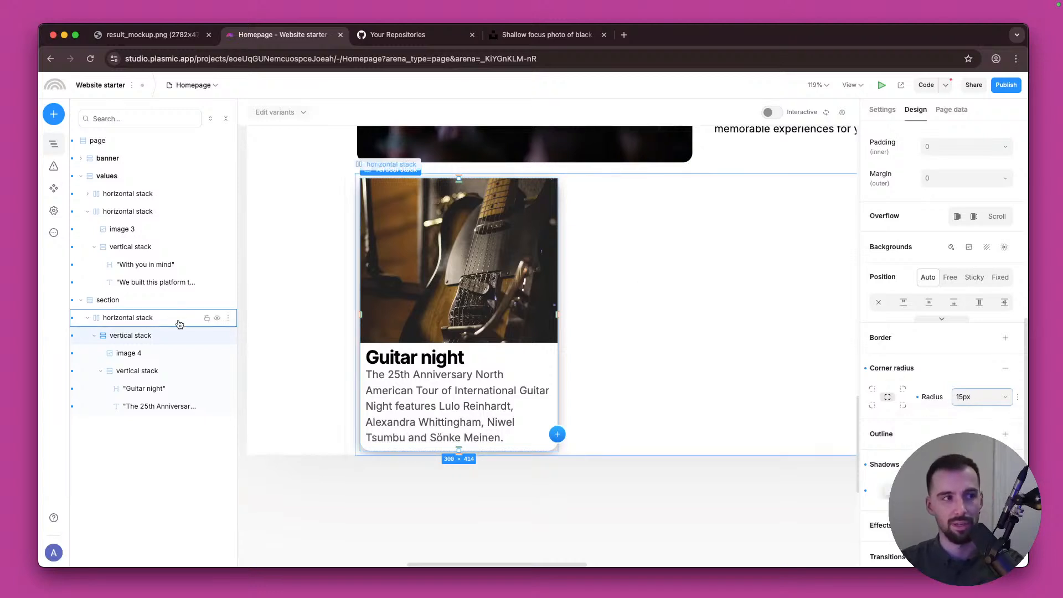
# Step: Set the overflow of the guitar card's outer vertical stack to clip content, so the image follows the rounded corners
pyautogui.click(136, 353)
pyautogui.click(696, 266)
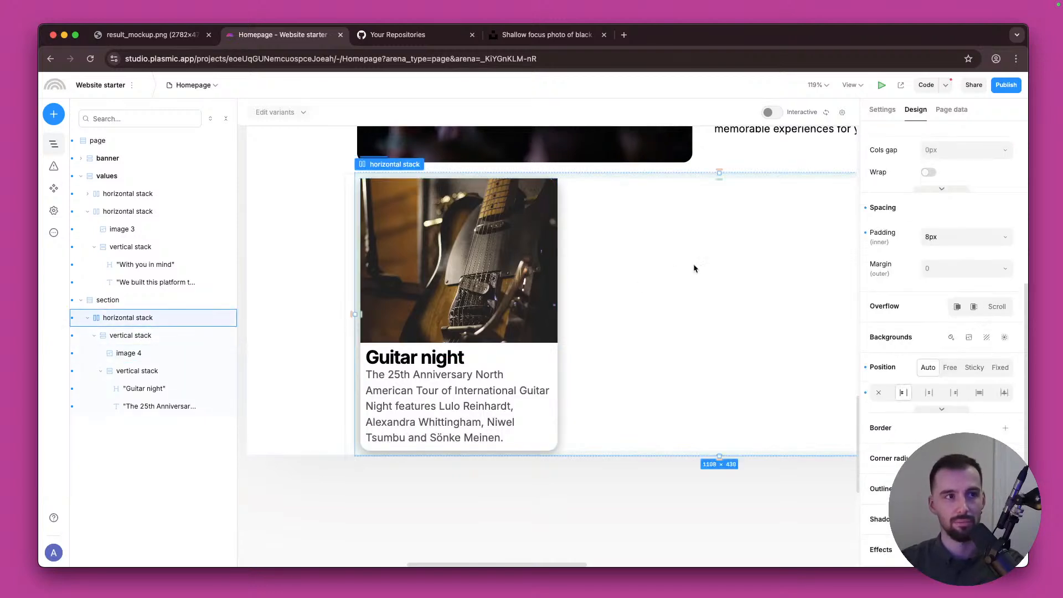
pyautogui.click(519, 260)
pyautogui.scroll(5, 679, 309)
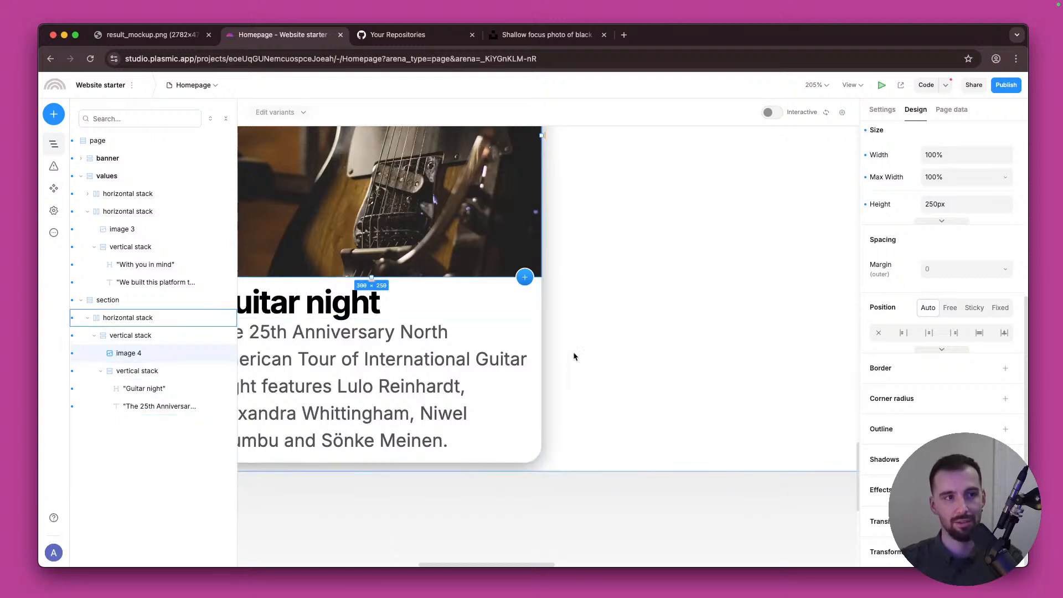
pyautogui.scroll(5, 593, 320)
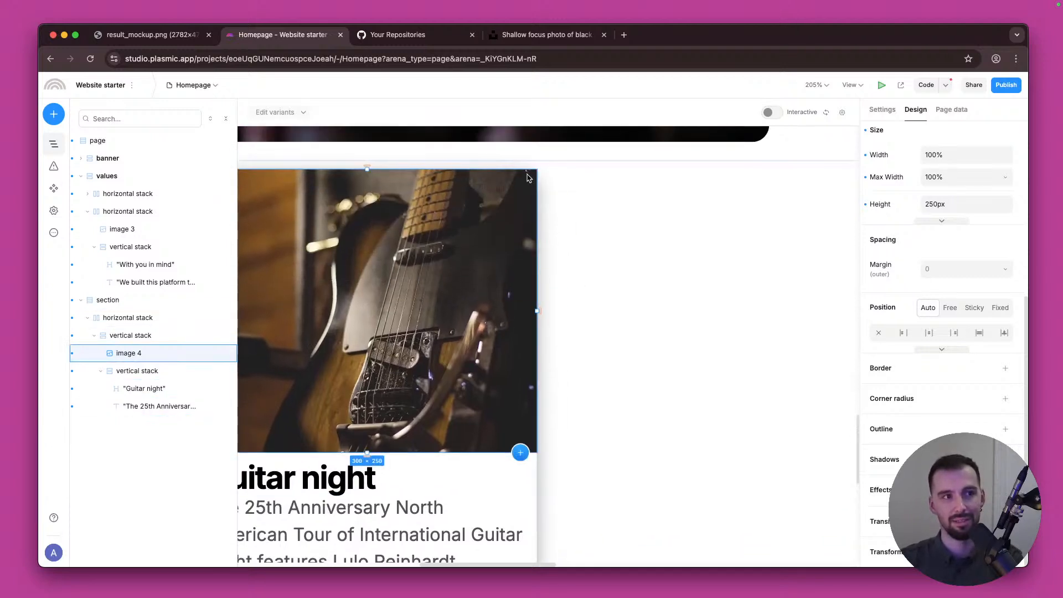
pyautogui.hscroll(-5, 540, 185)
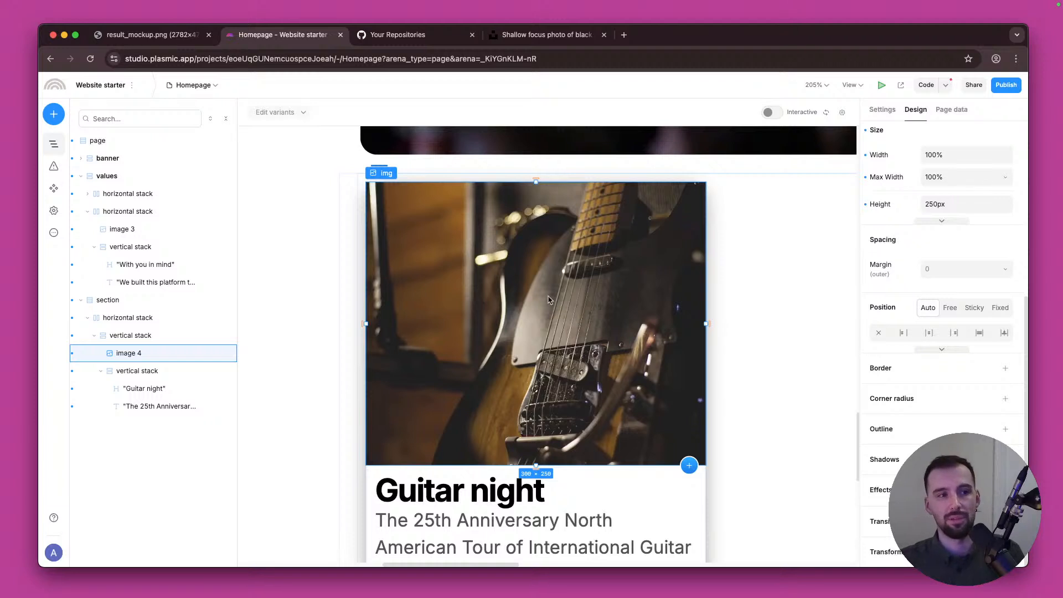
pyautogui.click(157, 343)
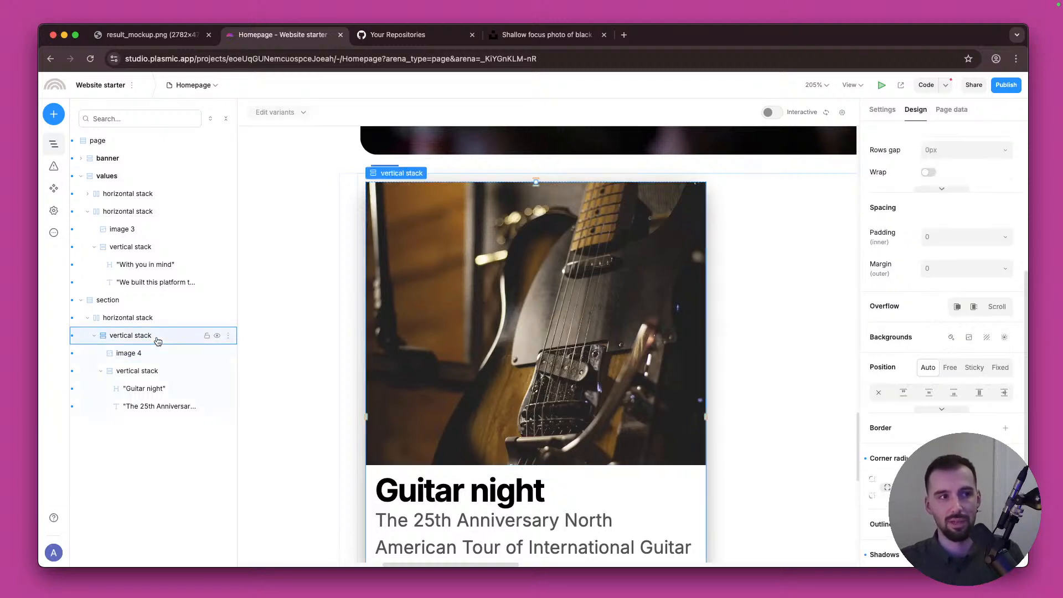
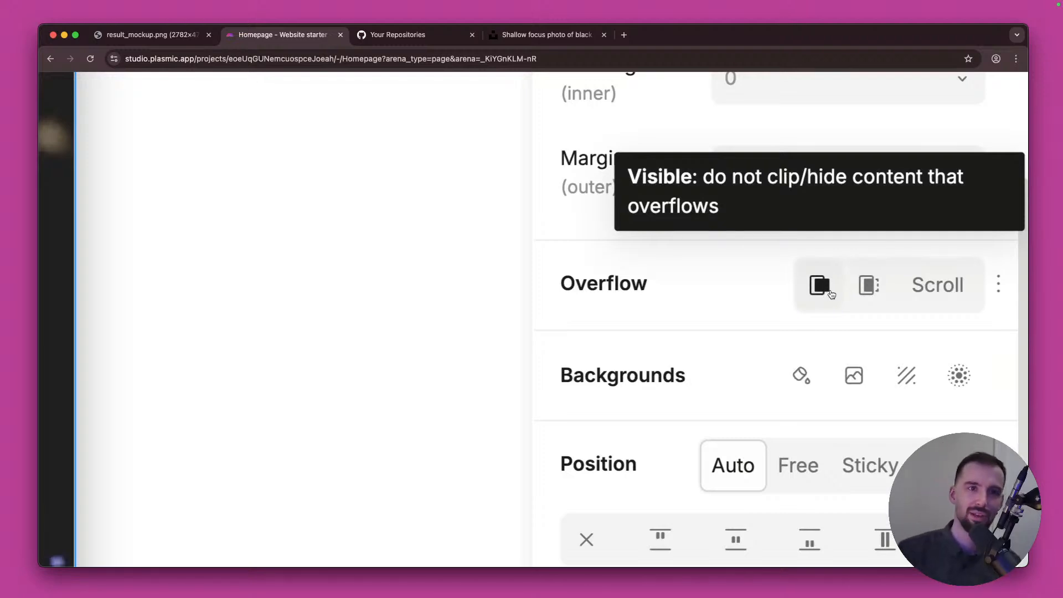
pyautogui.click(868, 286)
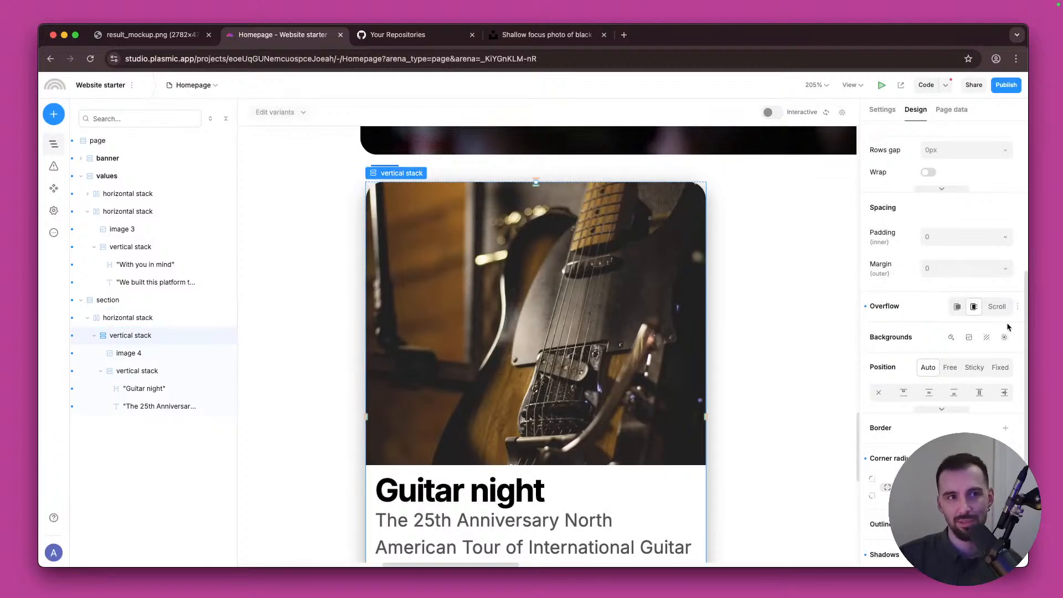
pyautogui.click(736, 225)
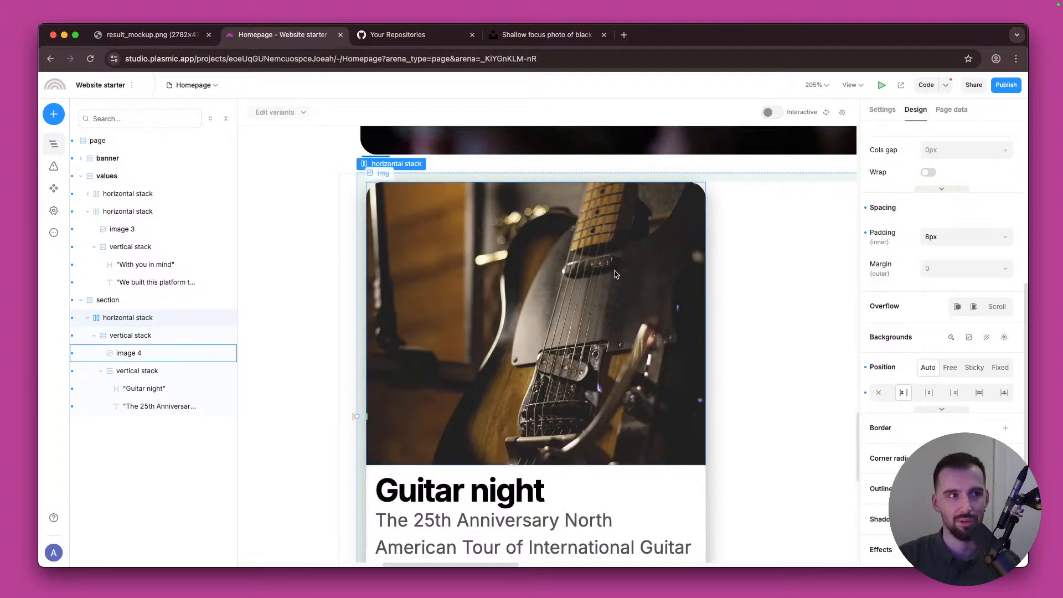
pyautogui.scroll(-5, 776, 248)
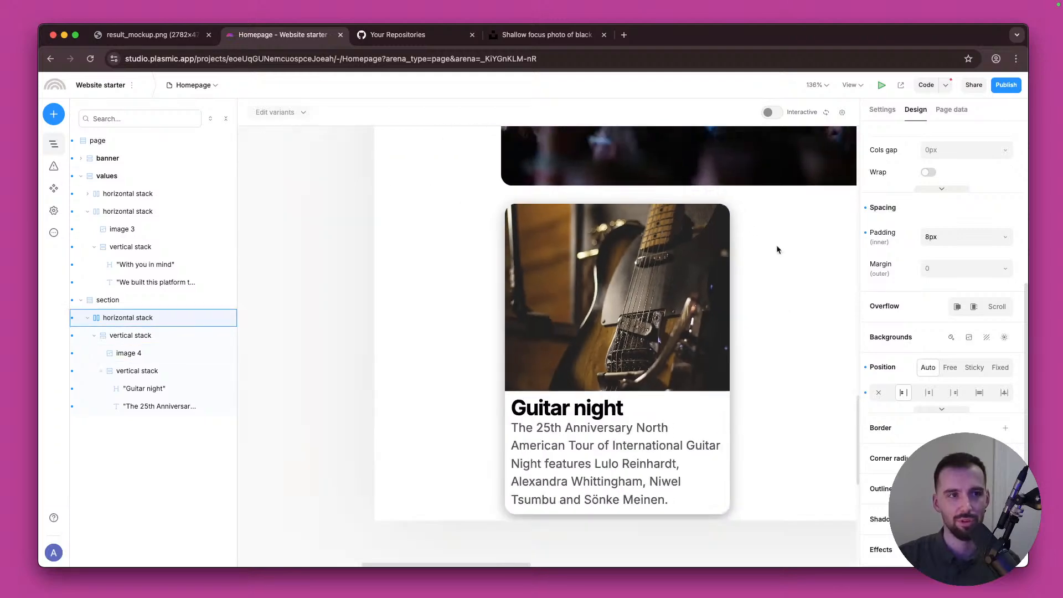
pyautogui.click(396, 281)
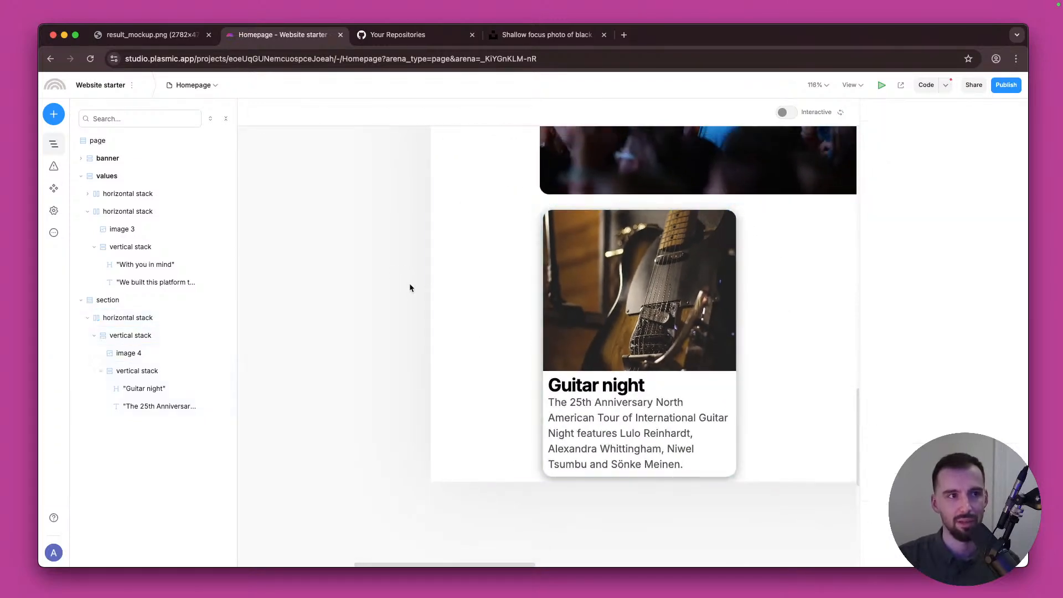
pyautogui.scroll(-10, 546, 386)
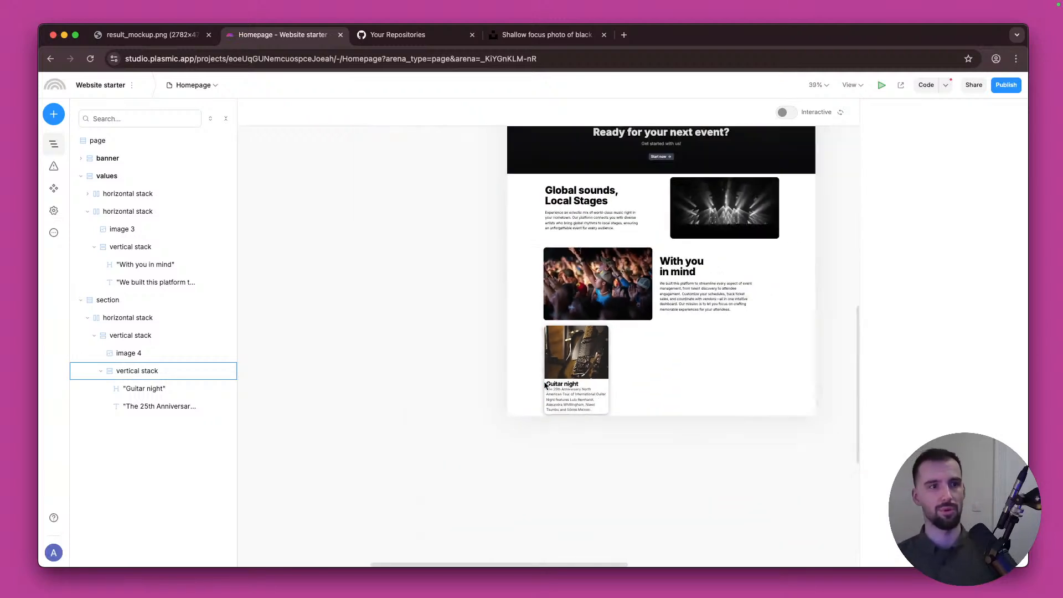
# Step: Copy the guitar card's outer vertical stack and paste it twice into the section's horizontal stack to make three cards
pyautogui.click(138, 336)
pyautogui.click(95, 336)
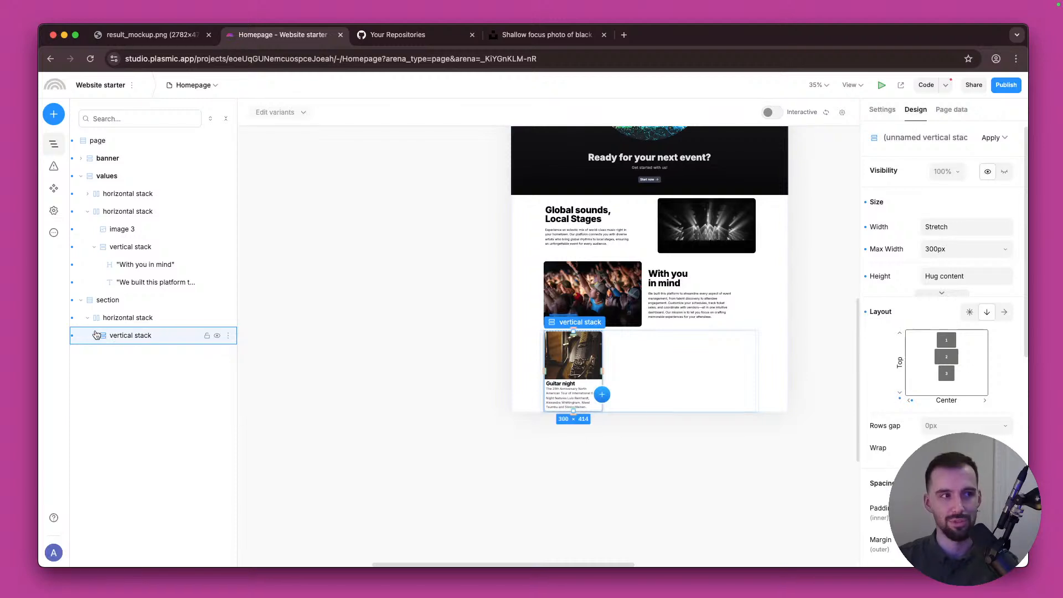
pyautogui.click(153, 321)
pyautogui.press('super+v')
pyautogui.click(152, 321)
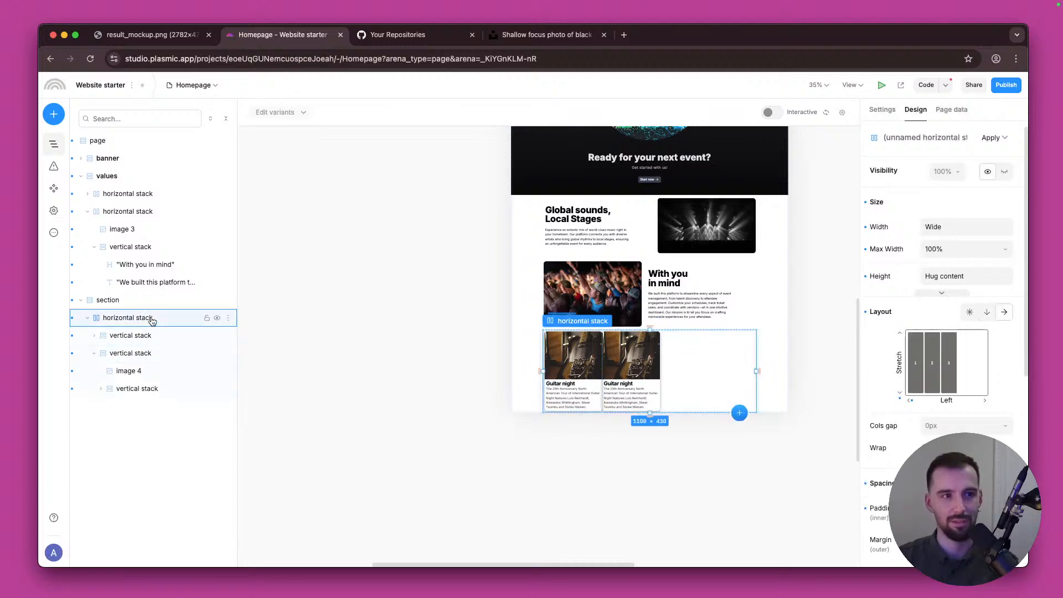
pyautogui.press('super+v')
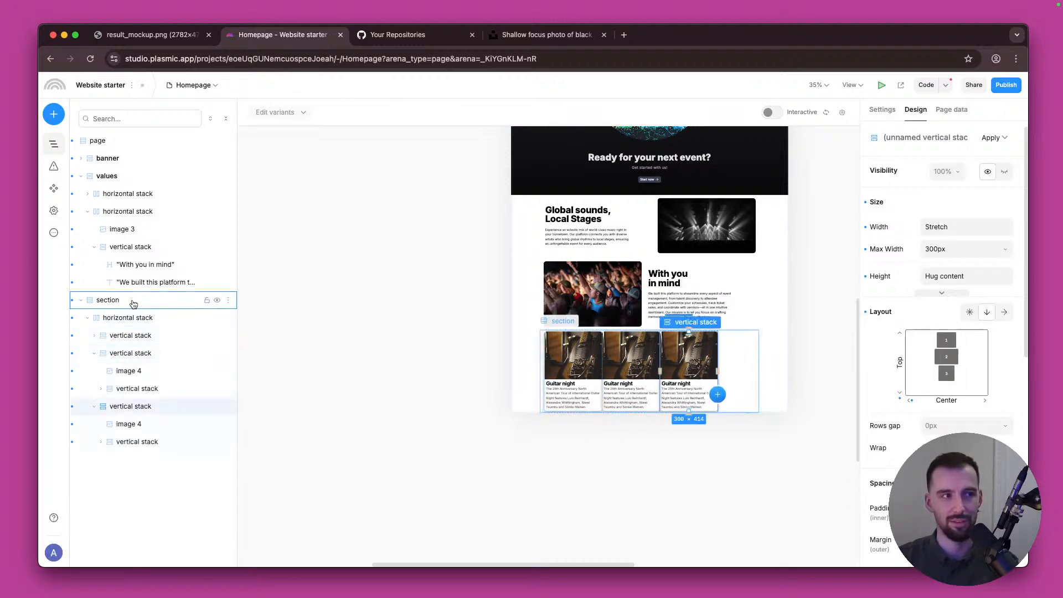
# Step: Center the three cards both ways in their horizontal stack and set its column gap to 25px
pyautogui.click(131, 300)
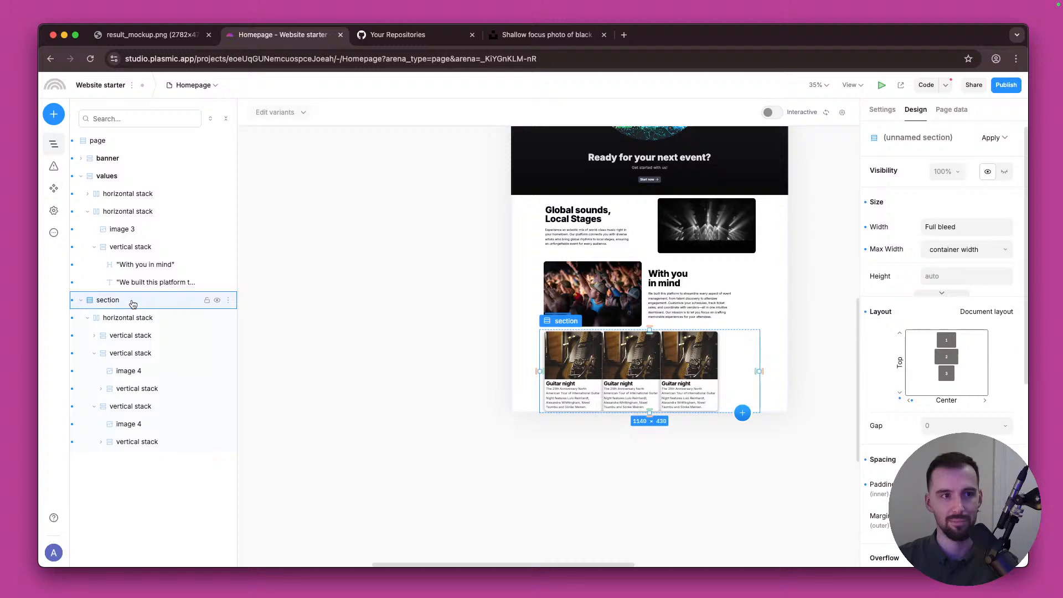
pyautogui.click(161, 318)
pyautogui.click(948, 364)
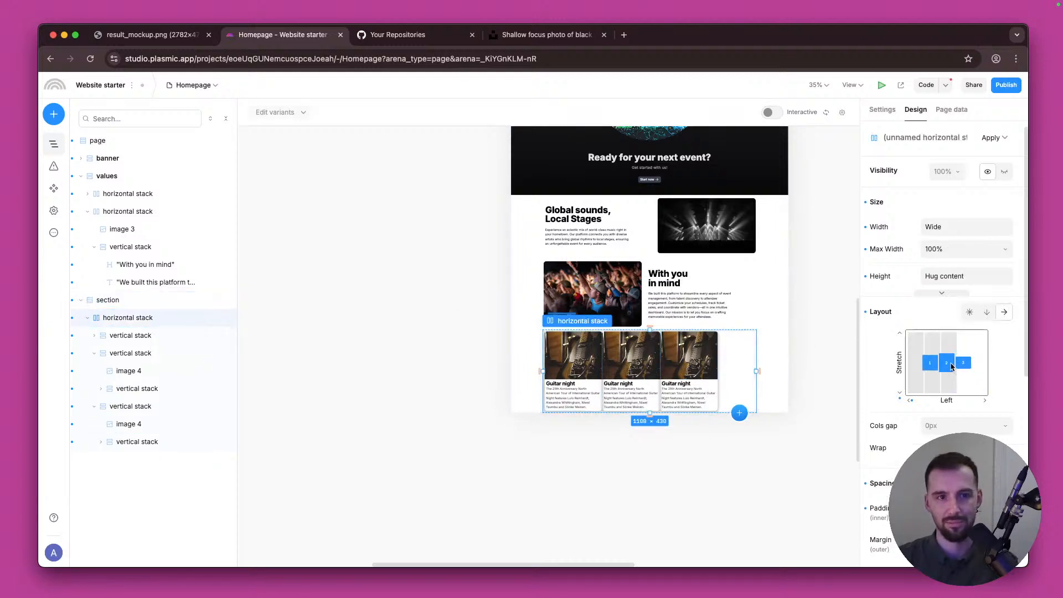
pyautogui.scroll(5, 682, 416)
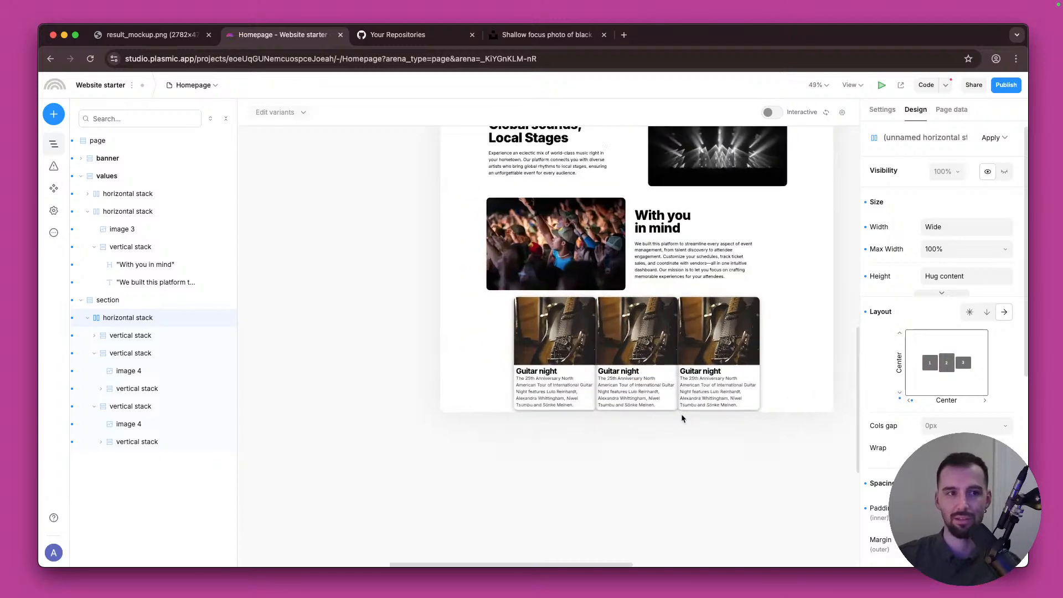
pyautogui.click(950, 426)
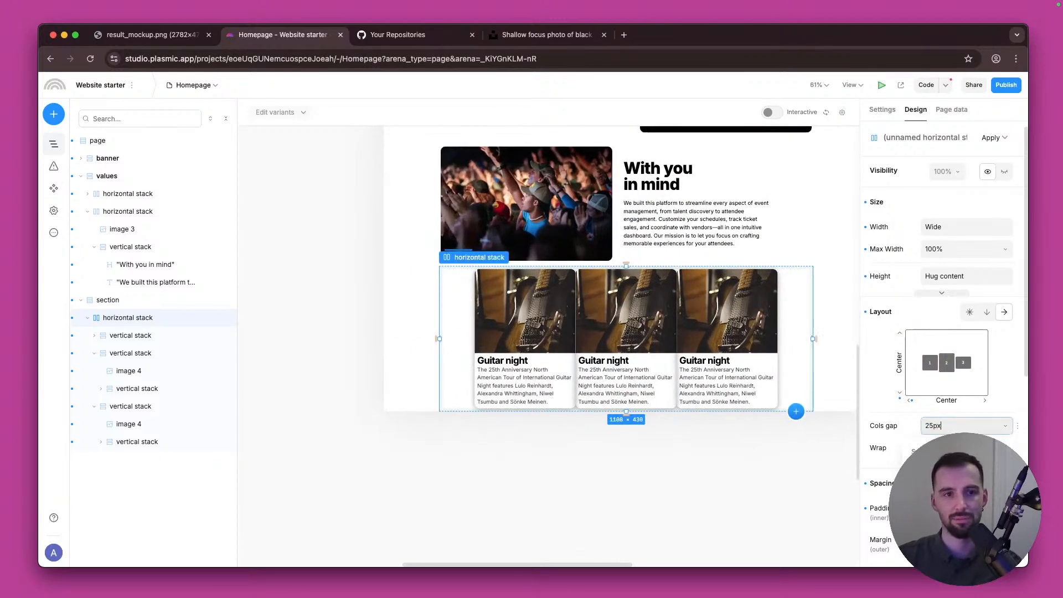
pyautogui.press('Return')
pyautogui.click(704, 447)
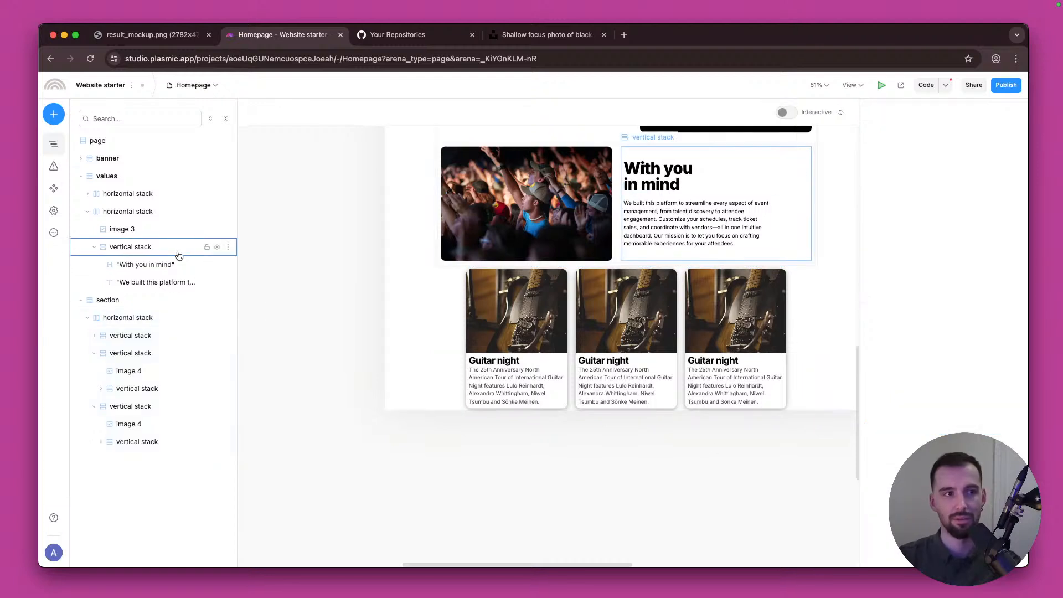
# Step: Set the margin of the section holding the event cards to 50px on all sides
pyautogui.click(171, 299)
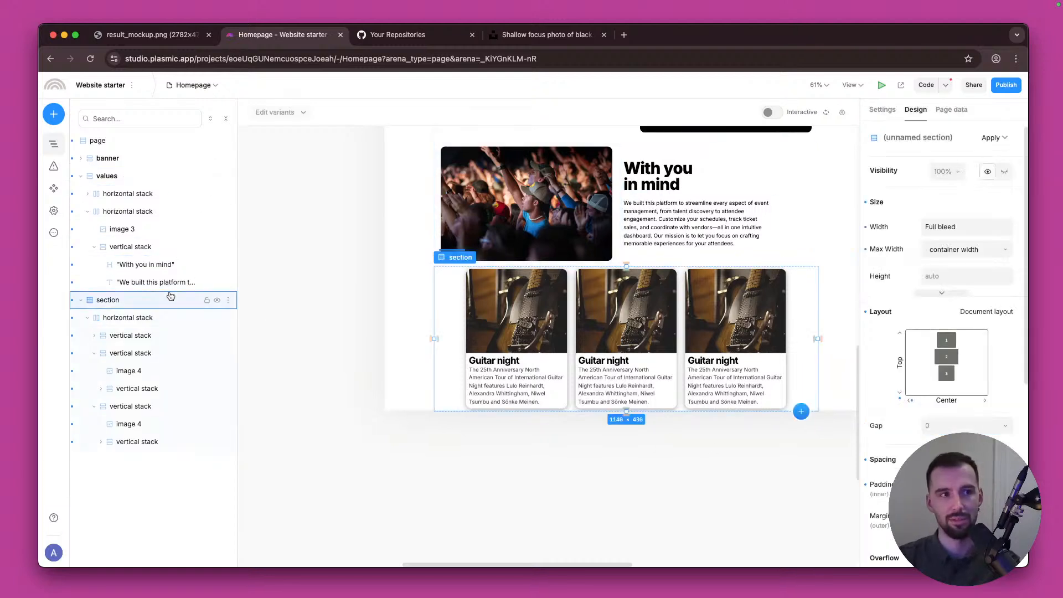
pyautogui.scroll(-5, 884, 355)
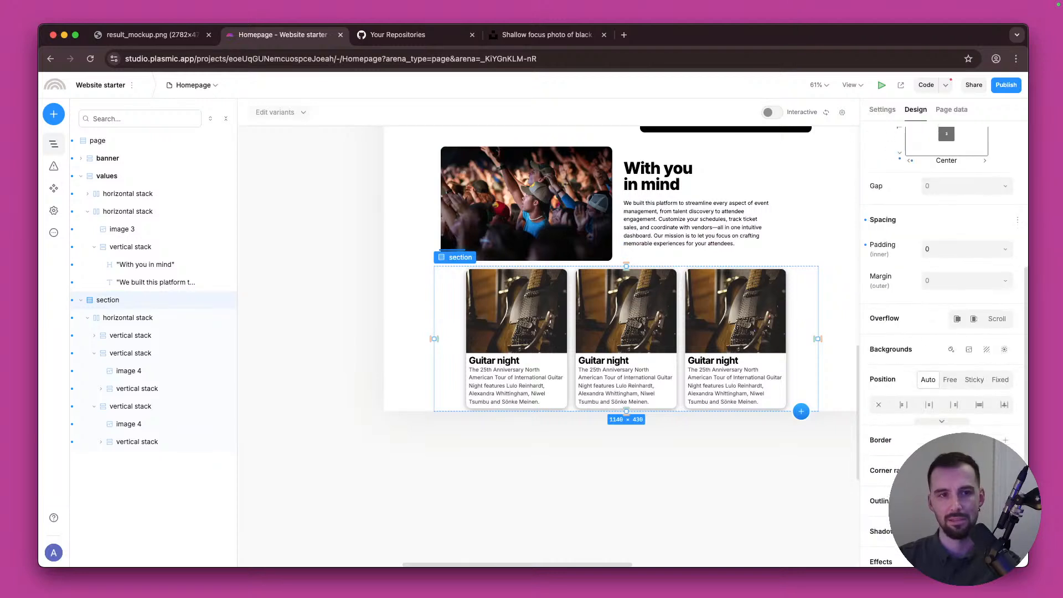
pyautogui.click(950, 327)
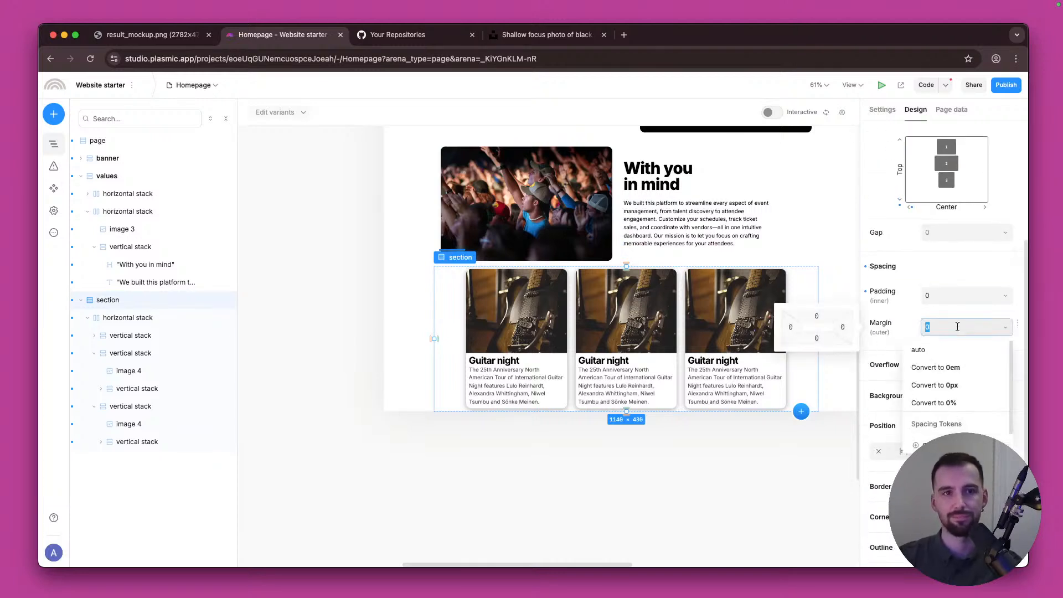
pyautogui.write('50')
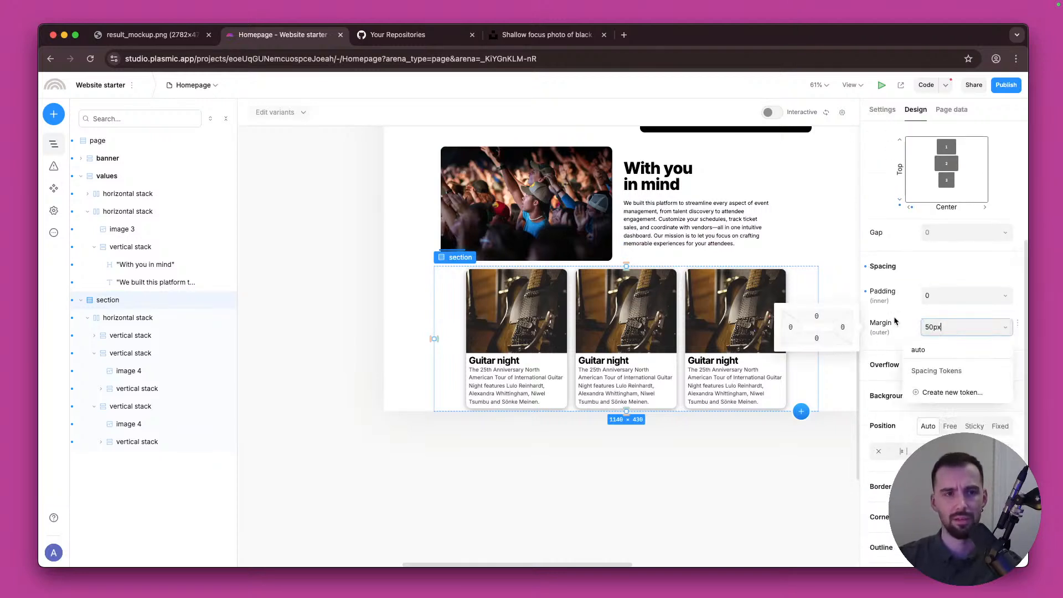
pyautogui.write('px')
pyautogui.press('Return')
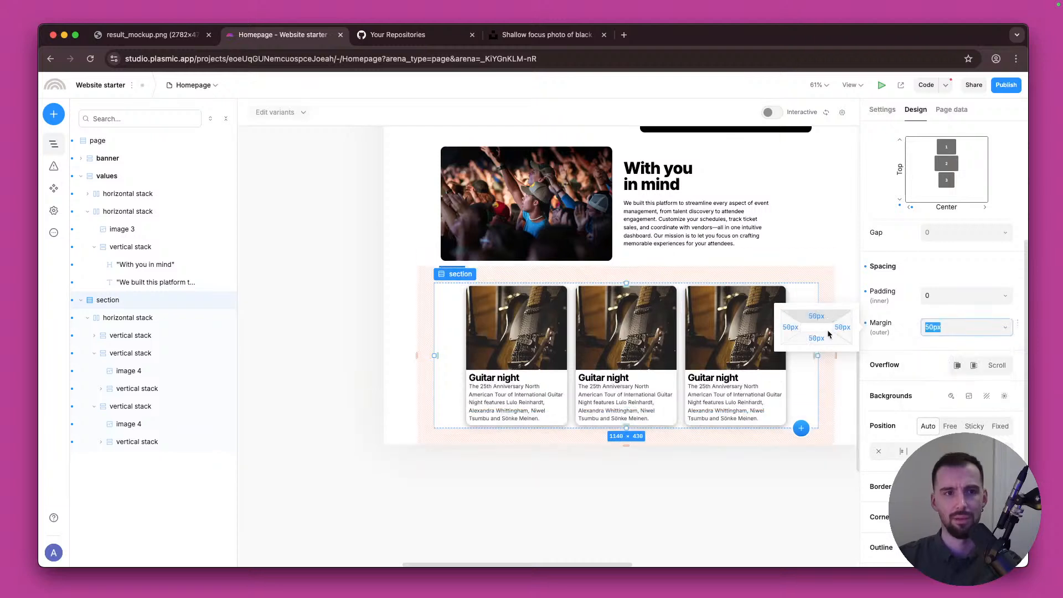
# Step: Set the event section's right and left margins to 0px
pyautogui.click(968, 344)
pyautogui.click(955, 327)
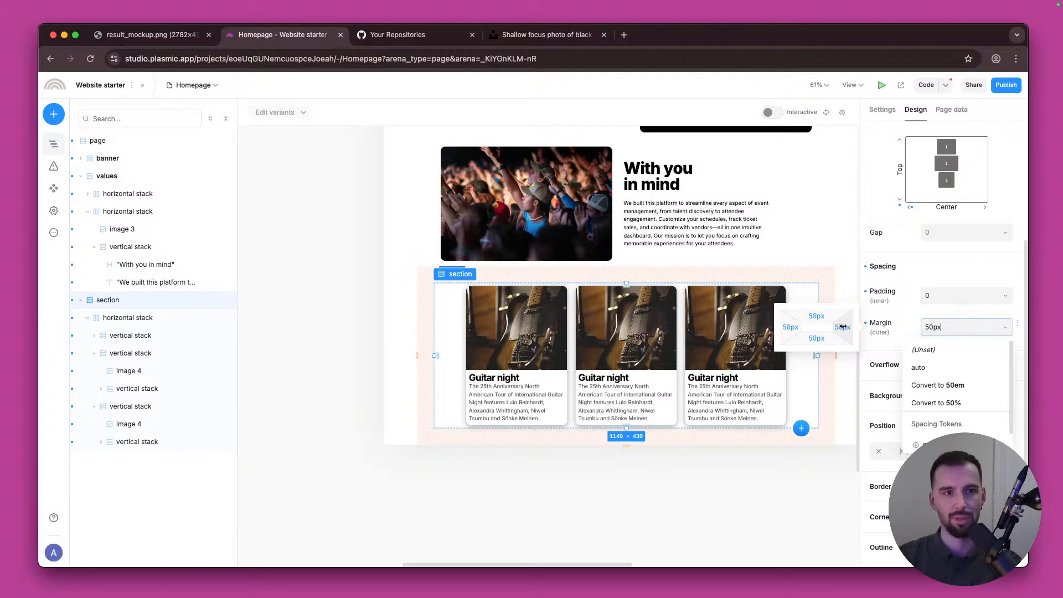
pyautogui.press('Return')
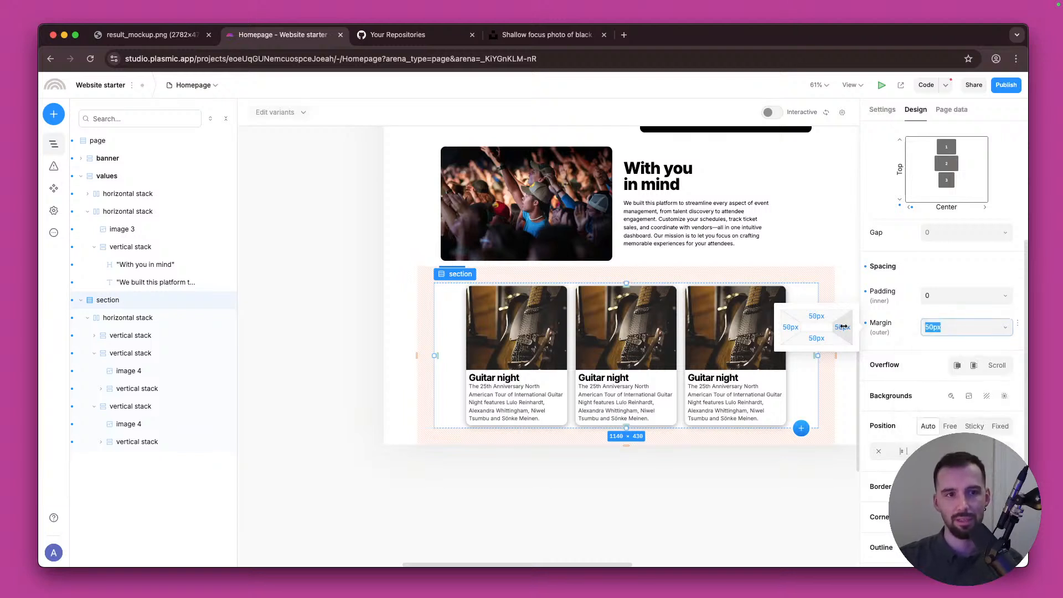
pyautogui.write('0')
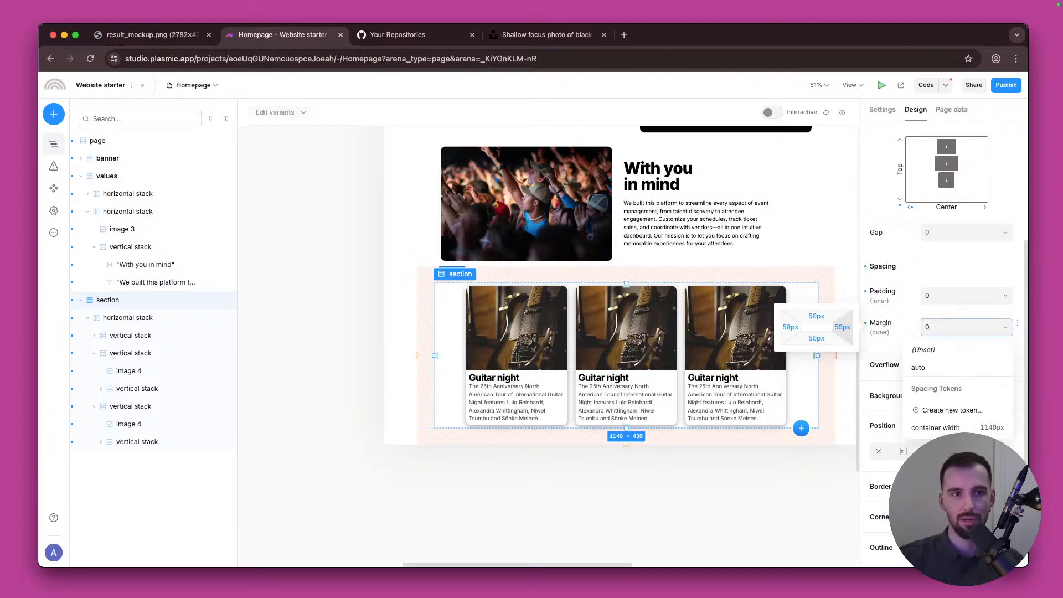
pyautogui.press('Return')
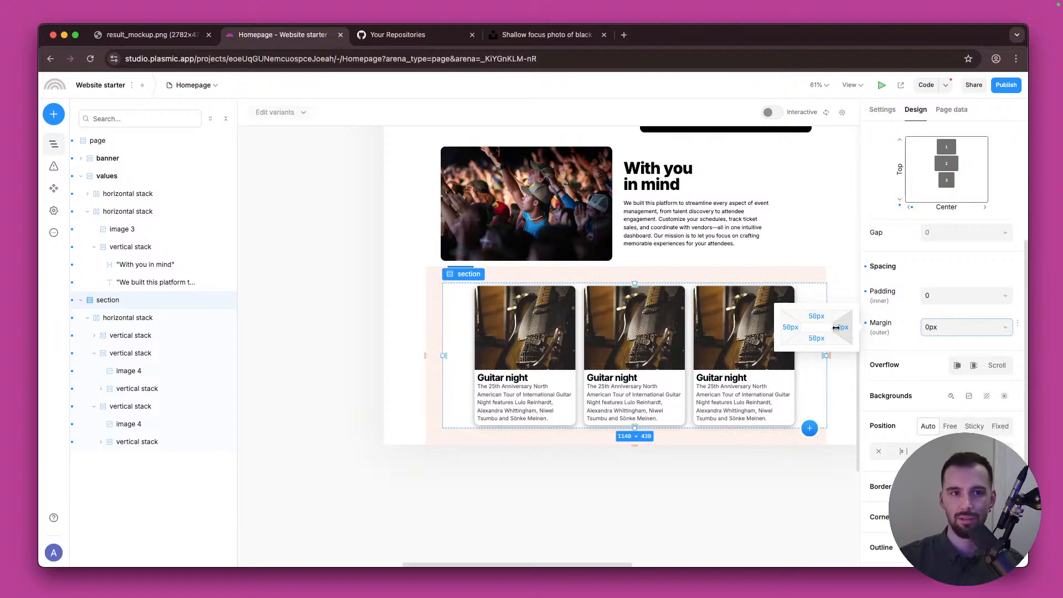
pyautogui.click(789, 328)
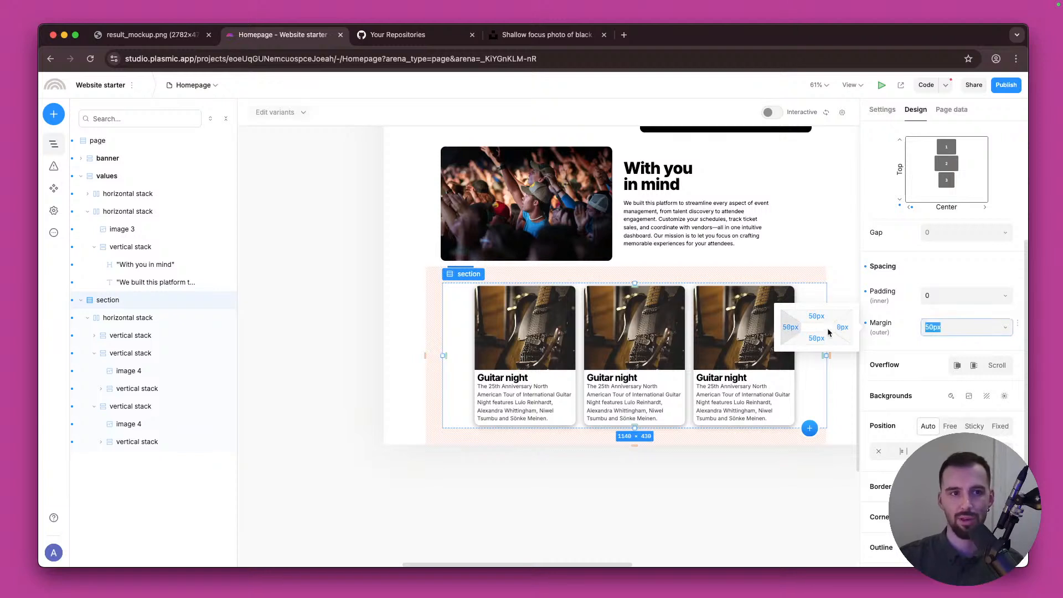
pyautogui.write('0px')
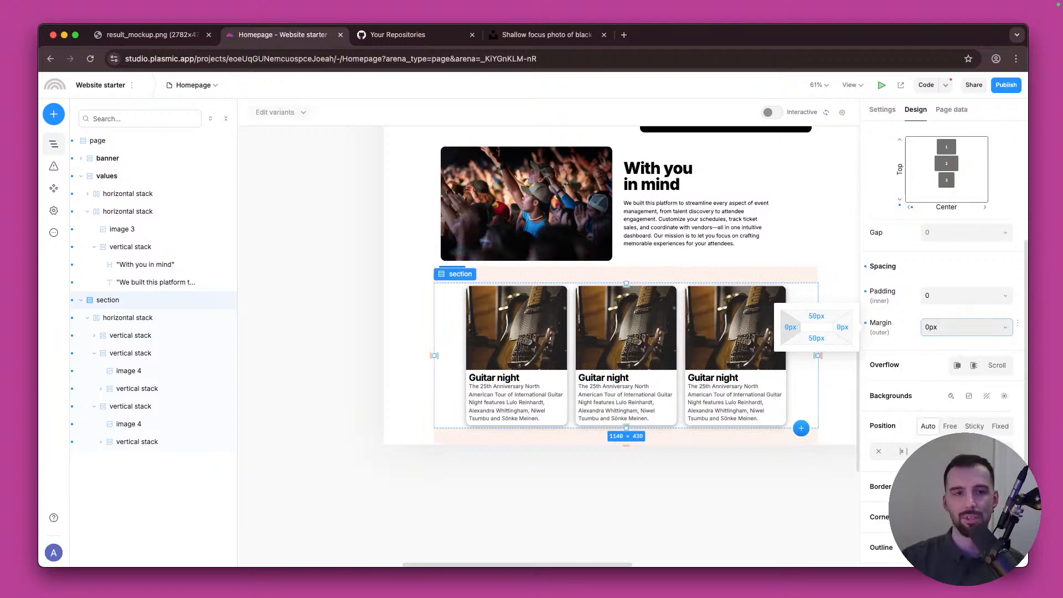
pyautogui.click(886, 338)
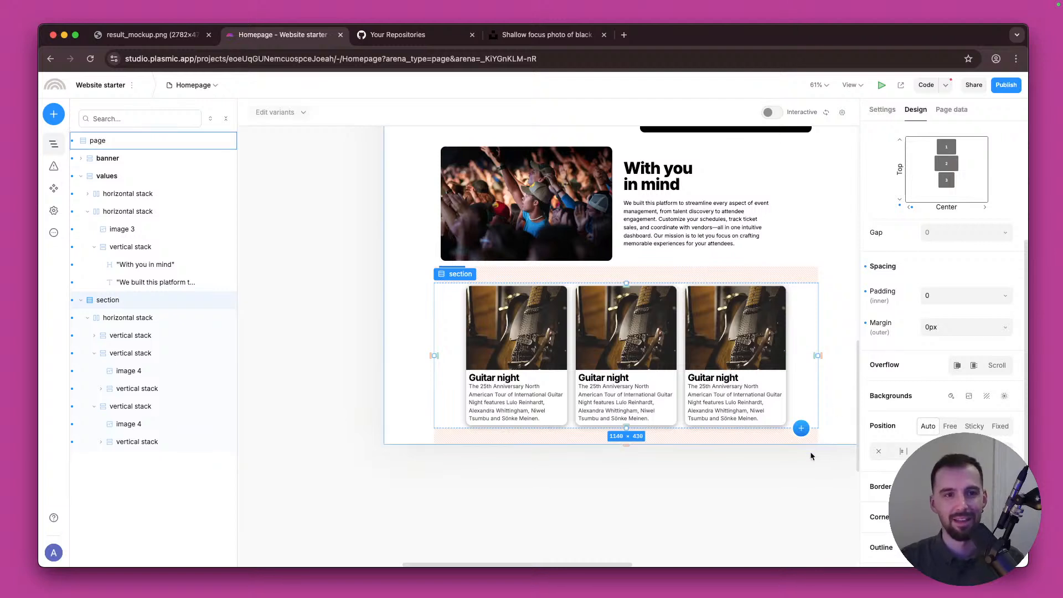
pyautogui.click(801, 470)
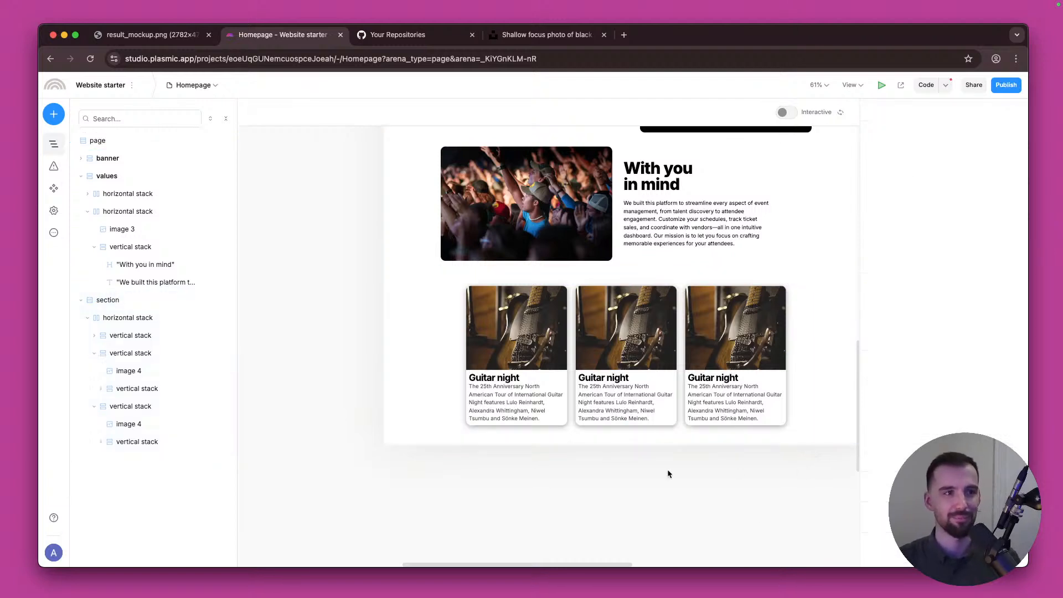
pyautogui.scroll(-1, 668, 474)
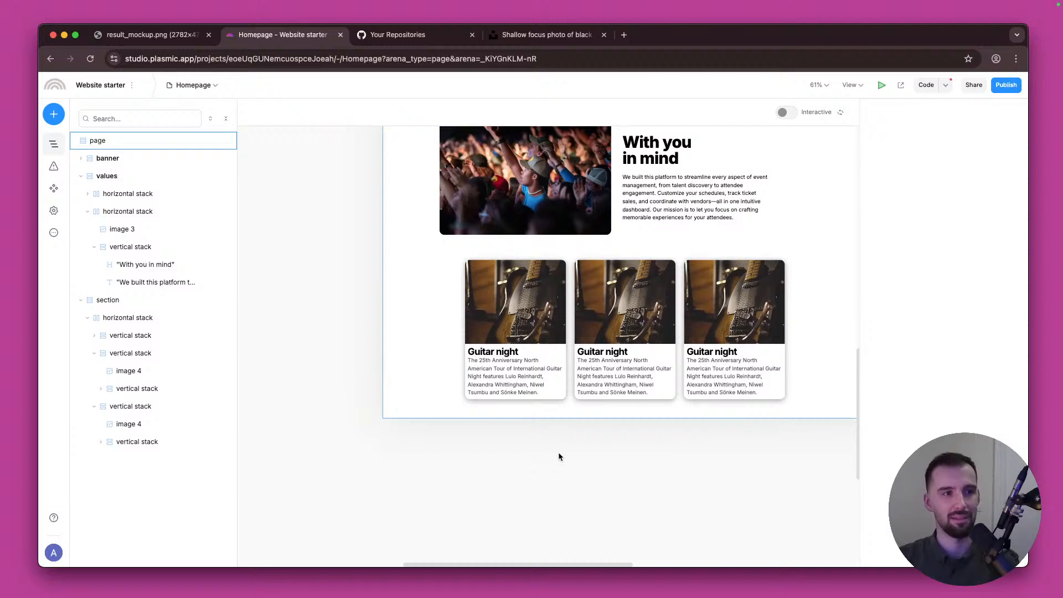
# Step: Set the top and bottom padding of the first card's inner text stack to 20px
pyautogui.click(544, 365)
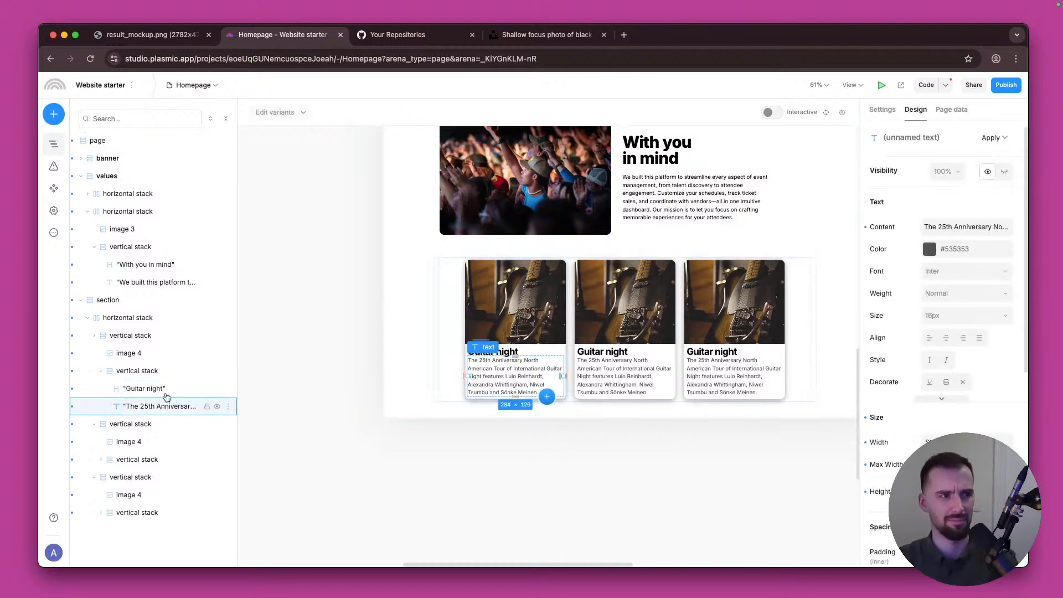
pyautogui.click(145, 370)
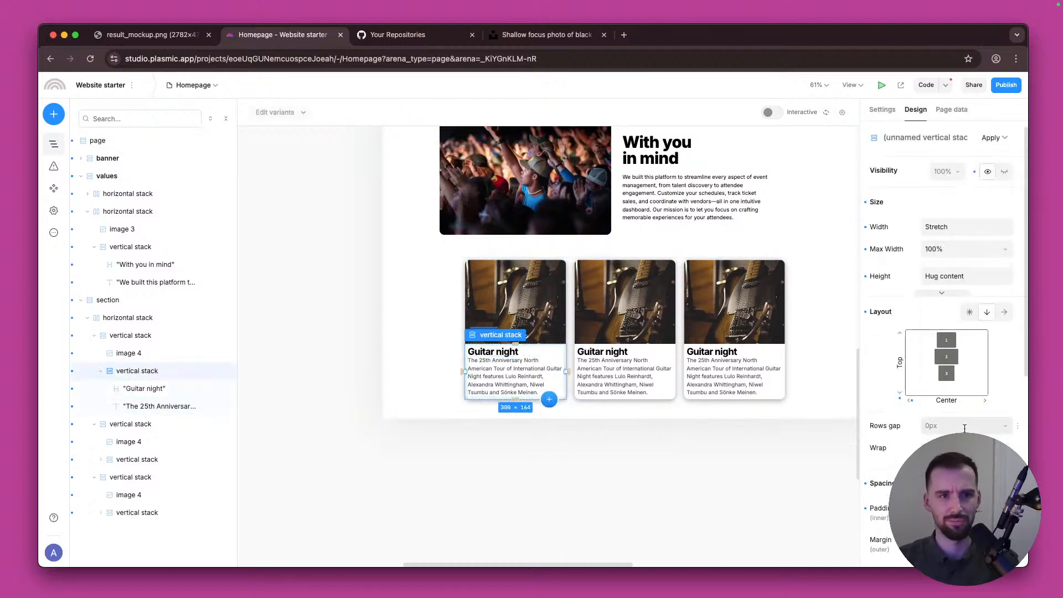
pyautogui.scroll(-3, 964, 428)
pyautogui.click(952, 368)
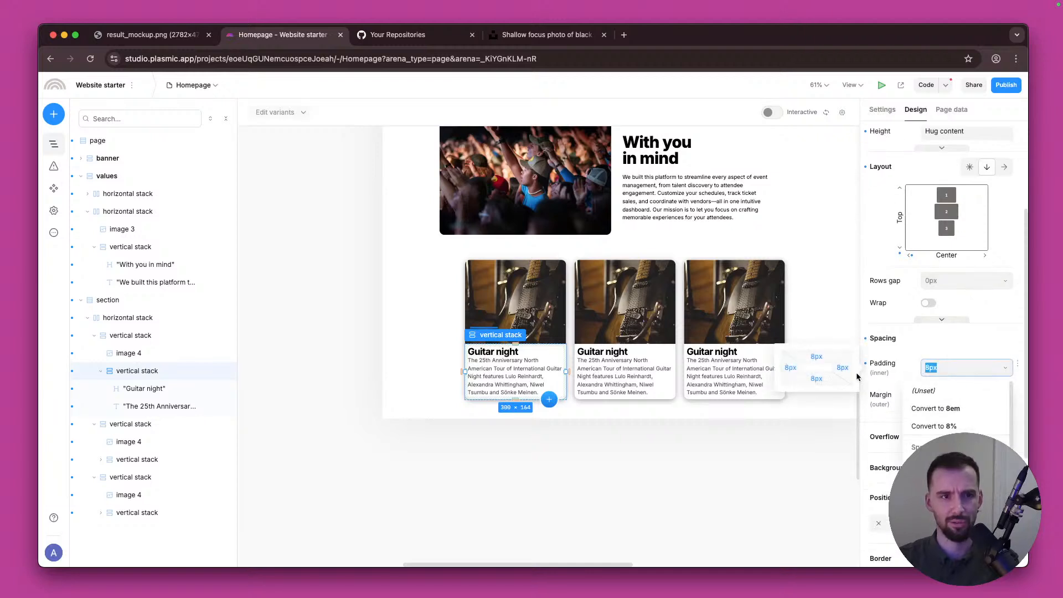
pyautogui.click(818, 359)
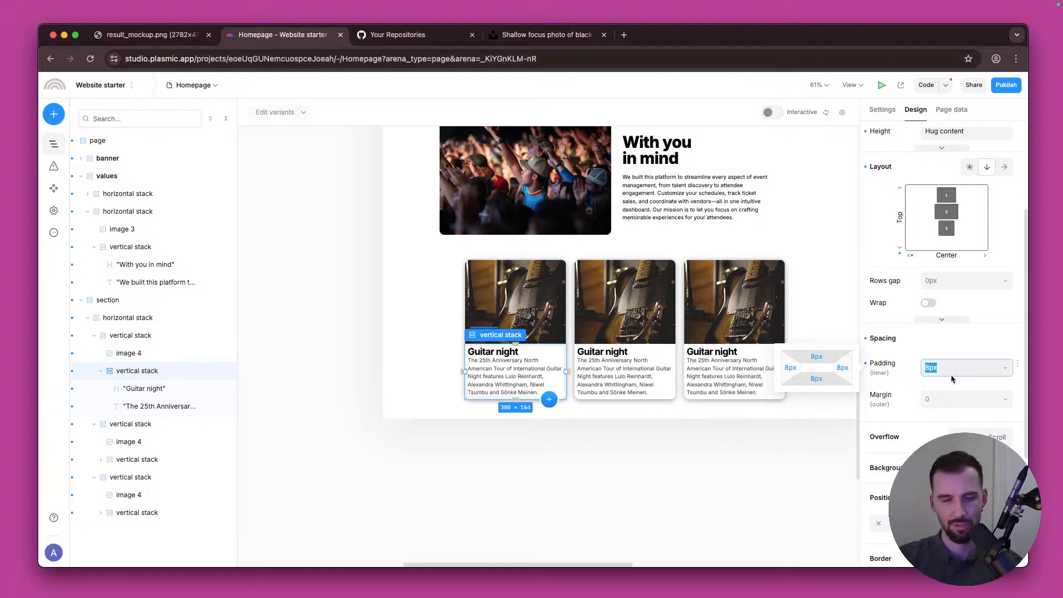
pyautogui.write('20px')
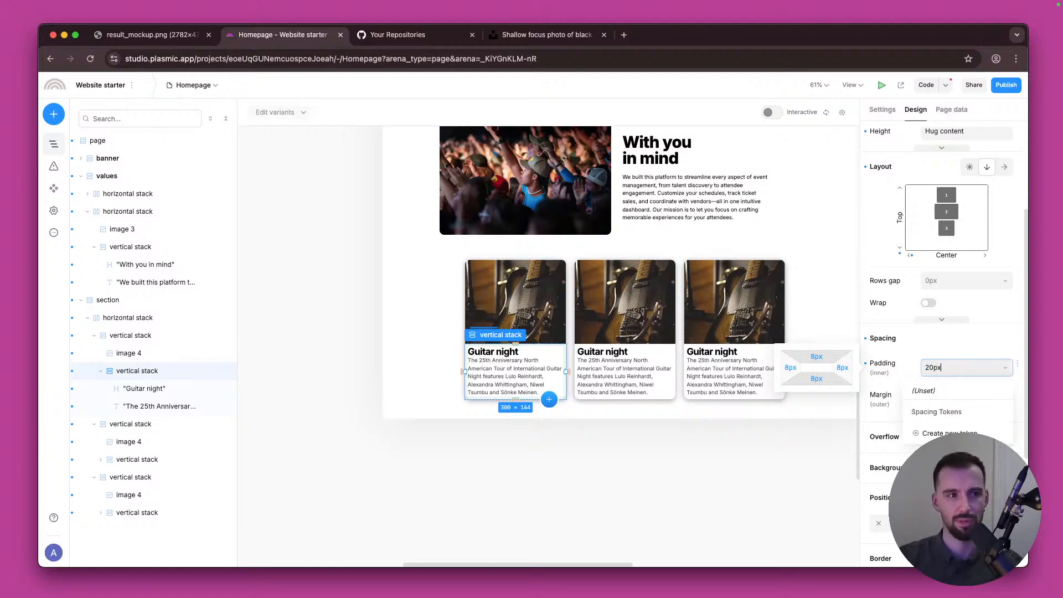
pyautogui.press('Return')
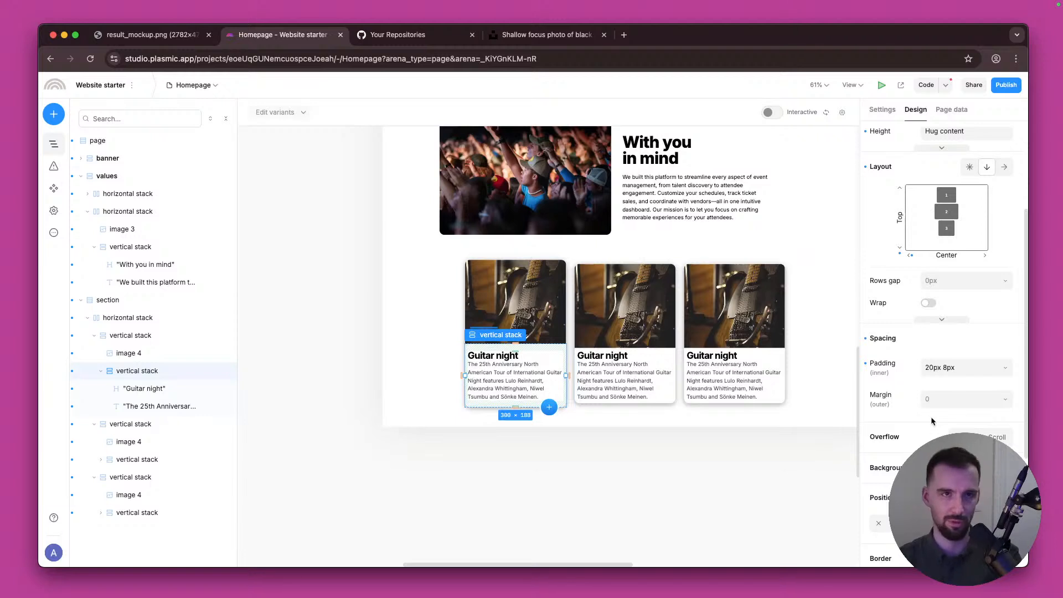
pyautogui.scroll(3, 936, 462)
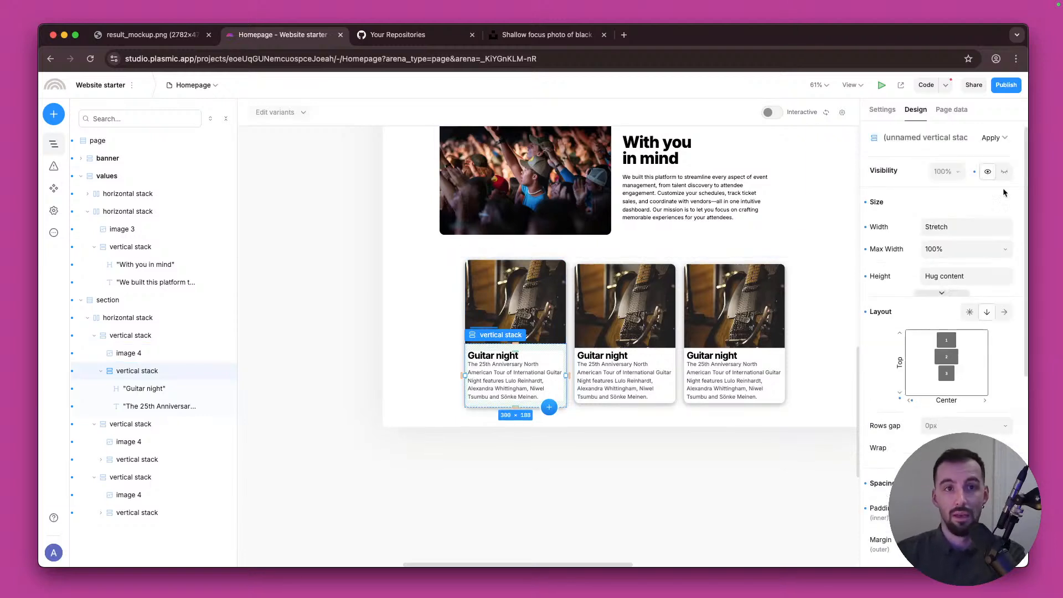
# Step: Copy the style of the first card's inner text stack and paste it onto the second card's text stack
pyautogui.rightClick(127, 373)
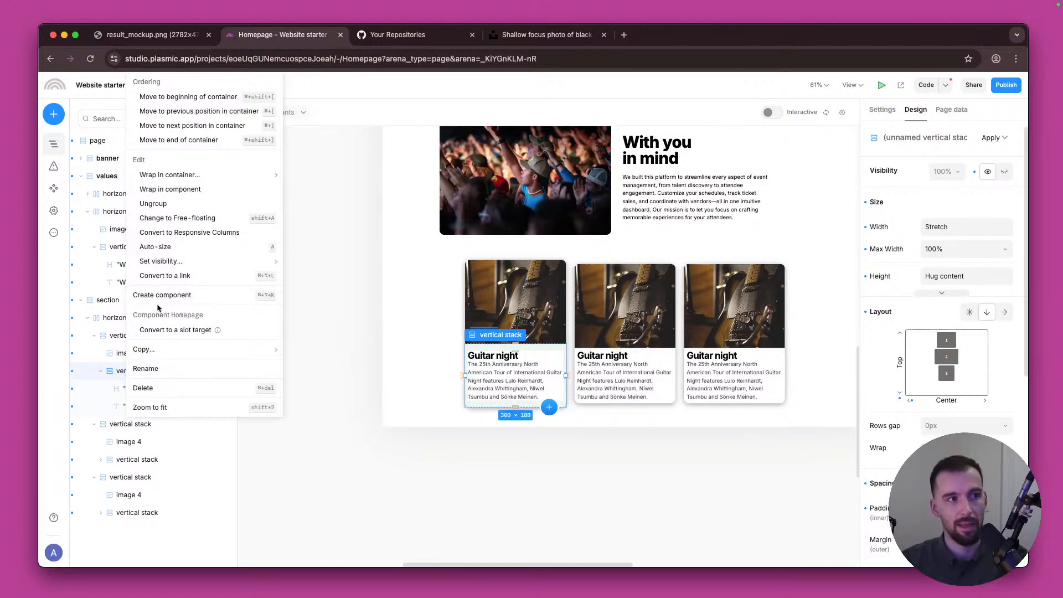
pyautogui.moveTo(185, 358)
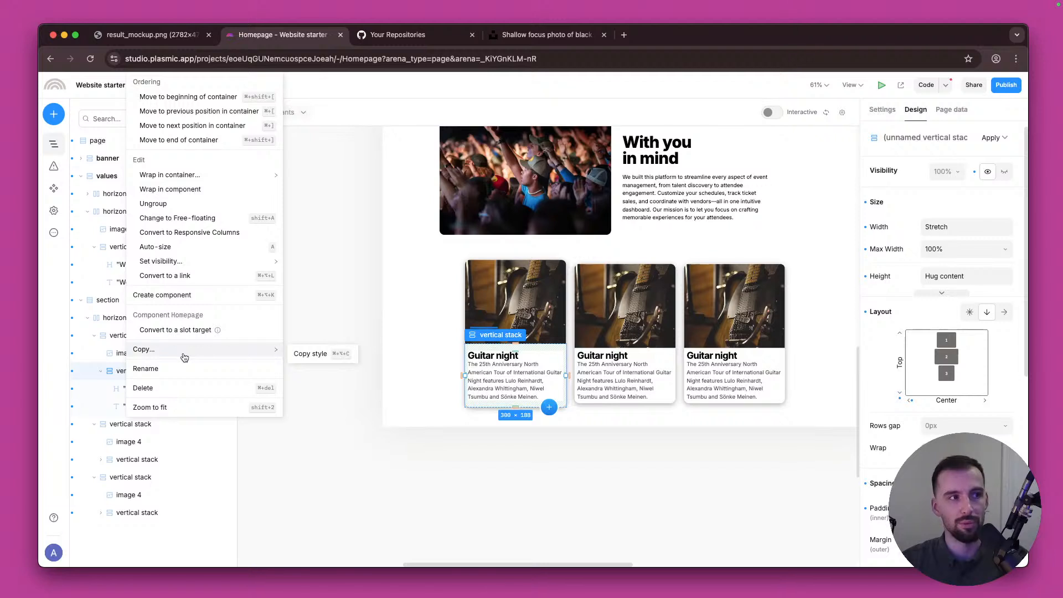
pyautogui.moveTo(226, 175)
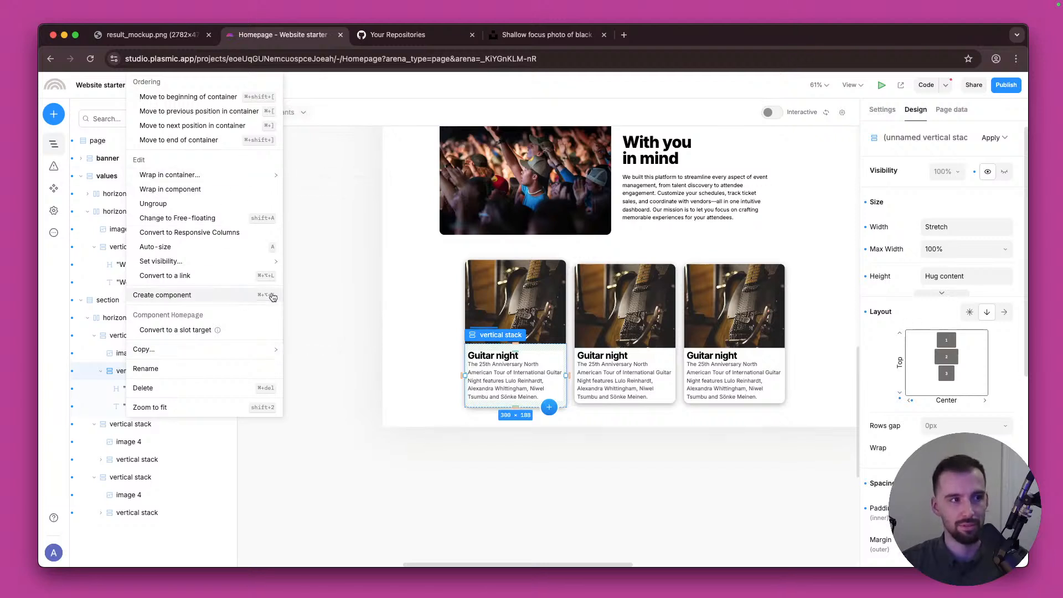
pyautogui.moveTo(245, 357)
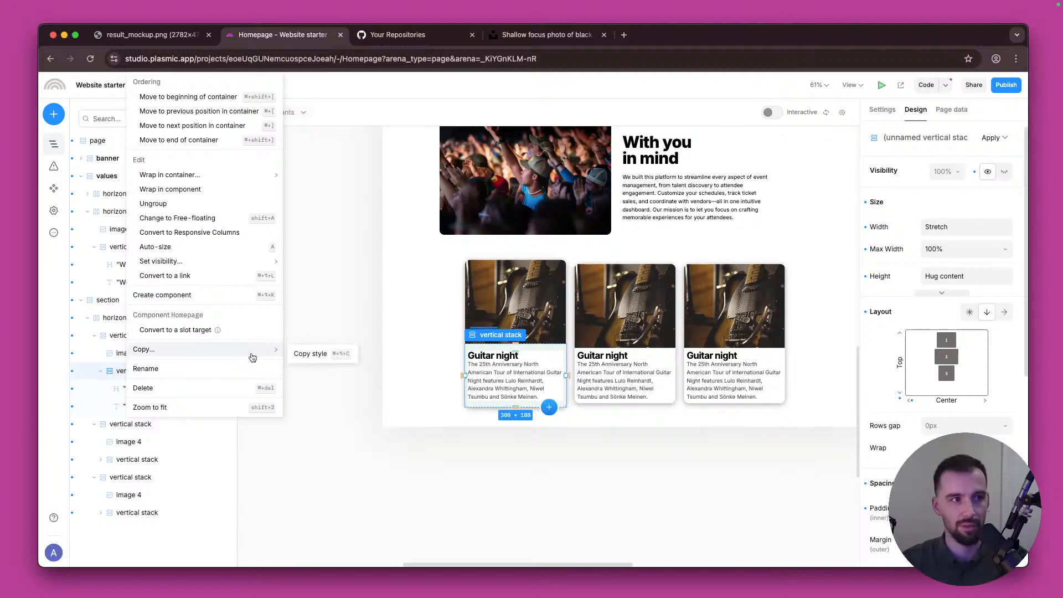
pyautogui.click(311, 354)
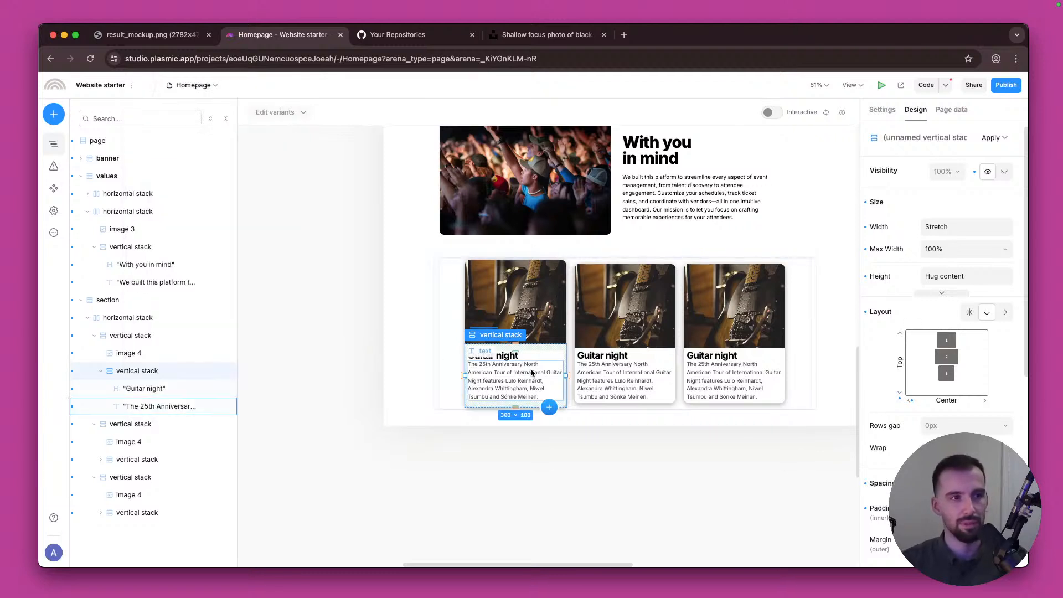
pyautogui.click(608, 357)
pyautogui.click(129, 460)
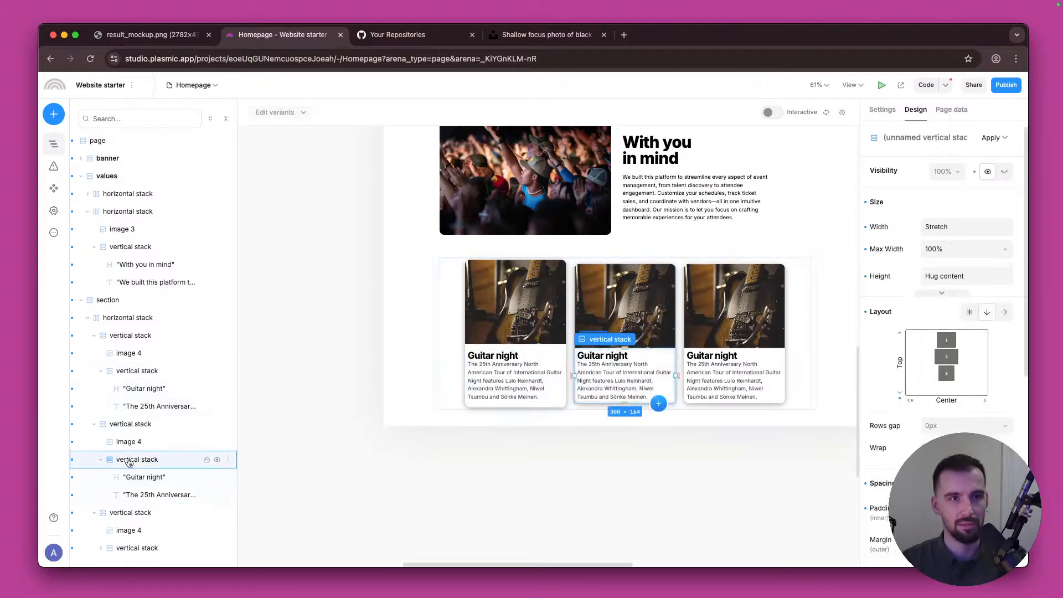
pyautogui.rightClick(128, 462)
pyautogui.moveTo(167, 388)
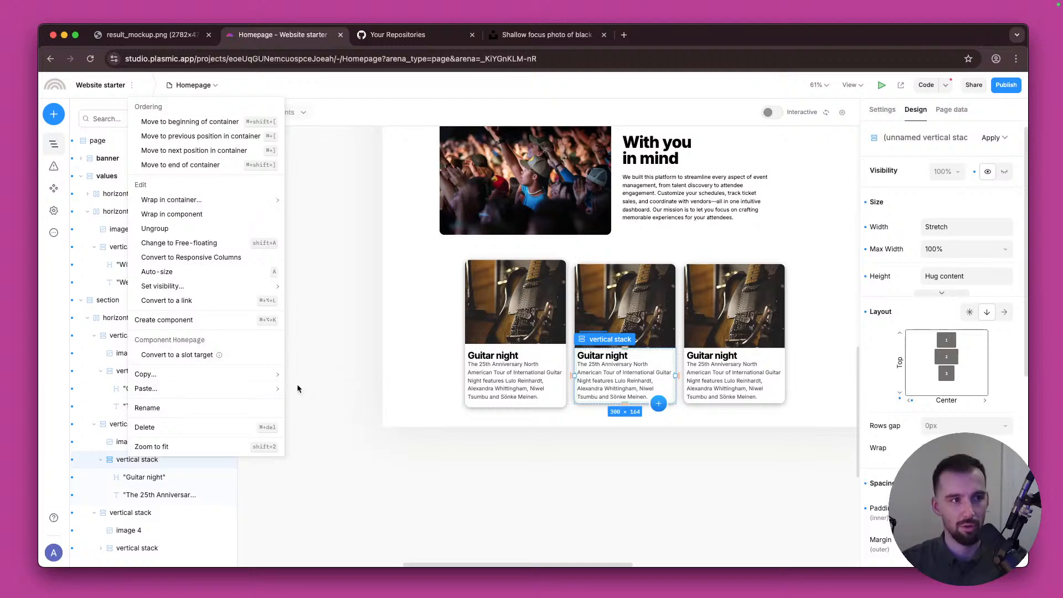
pyautogui.moveTo(273, 389)
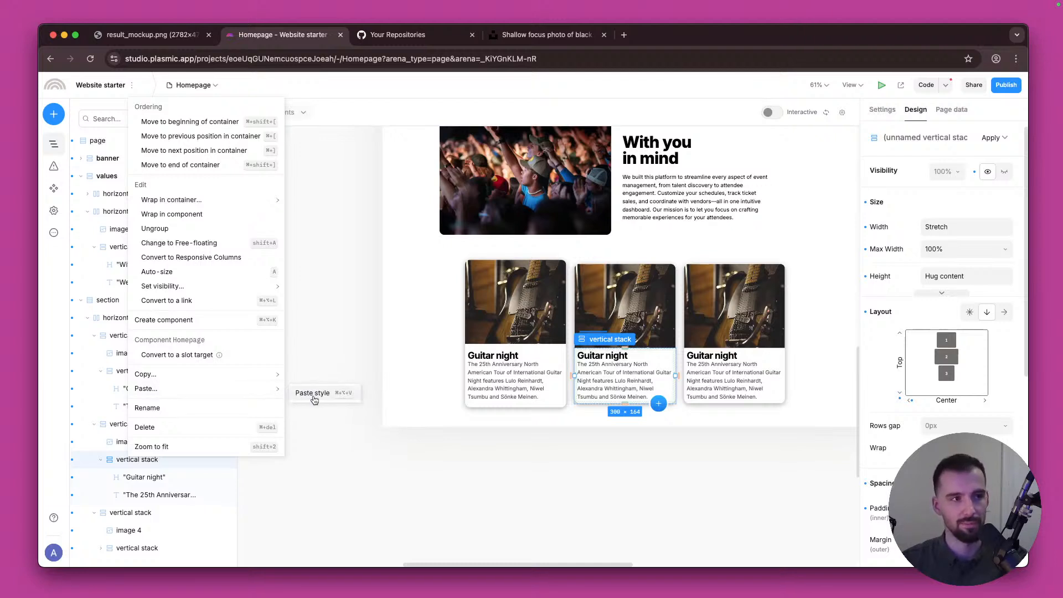
pyautogui.click(311, 394)
pyautogui.click(696, 487)
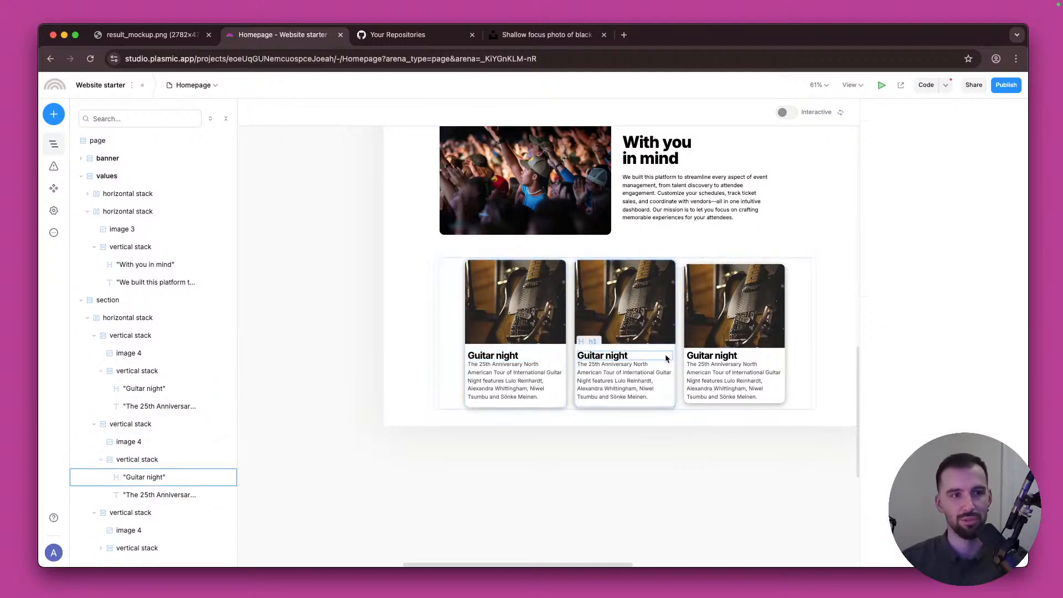
# Step: Paste the copied text stack style onto the third card's inner vertical stack
pyautogui.click(143, 516)
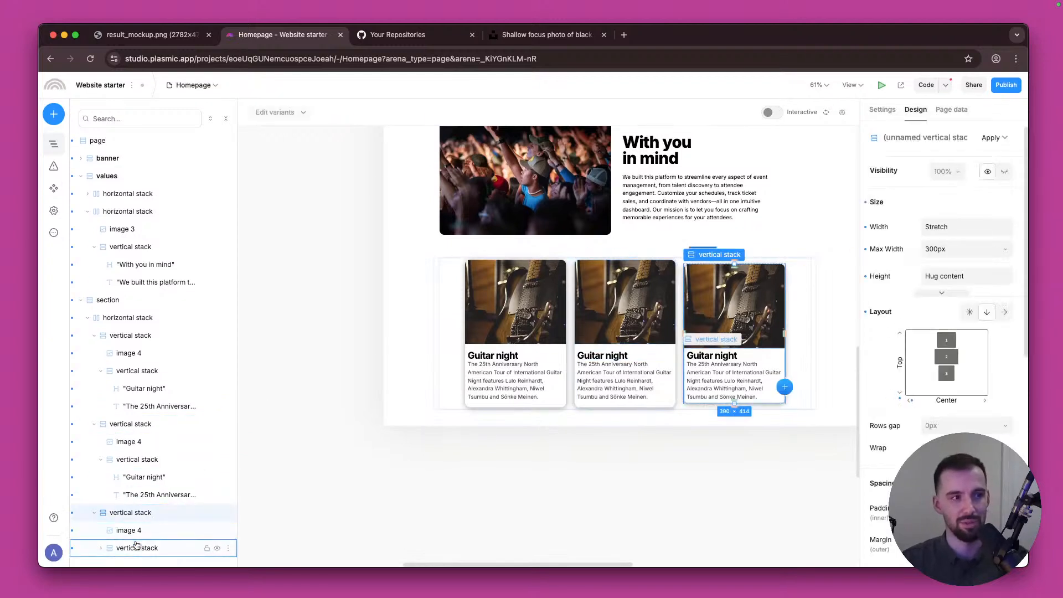
pyautogui.click(119, 549)
pyautogui.click(552, 442)
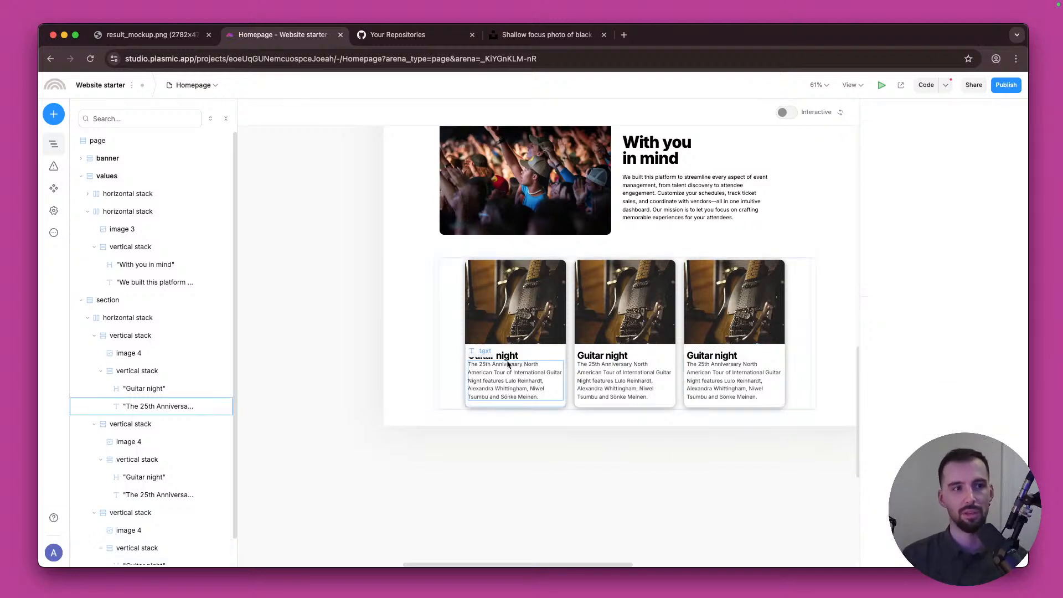
# Step: Set the bottom margin of the first card's "Guitar night" heading to 15px
pyautogui.click(526, 377)
pyautogui.click(535, 354)
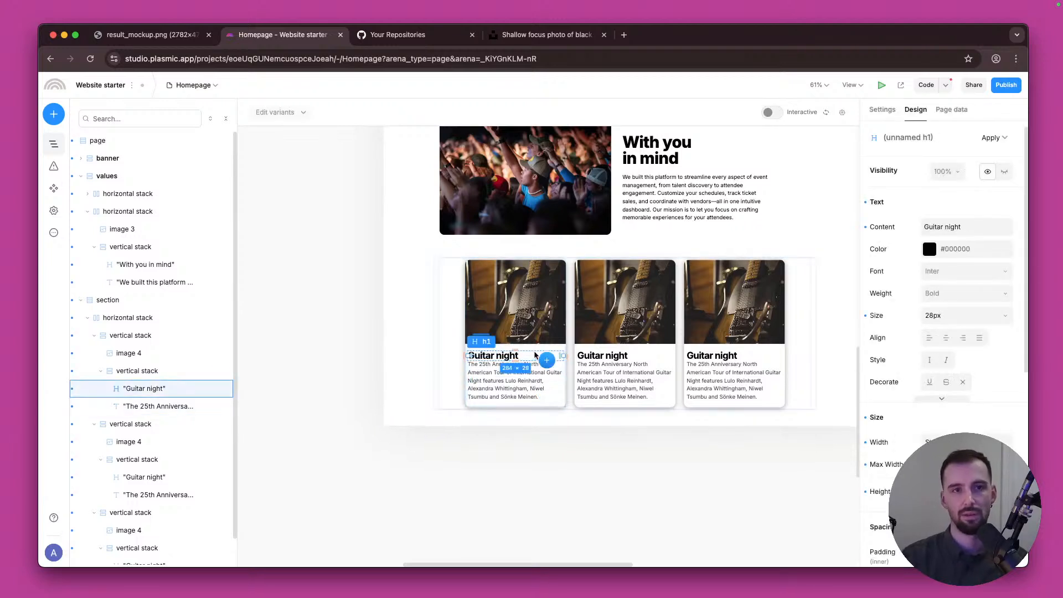
pyautogui.scroll(-5, 982, 408)
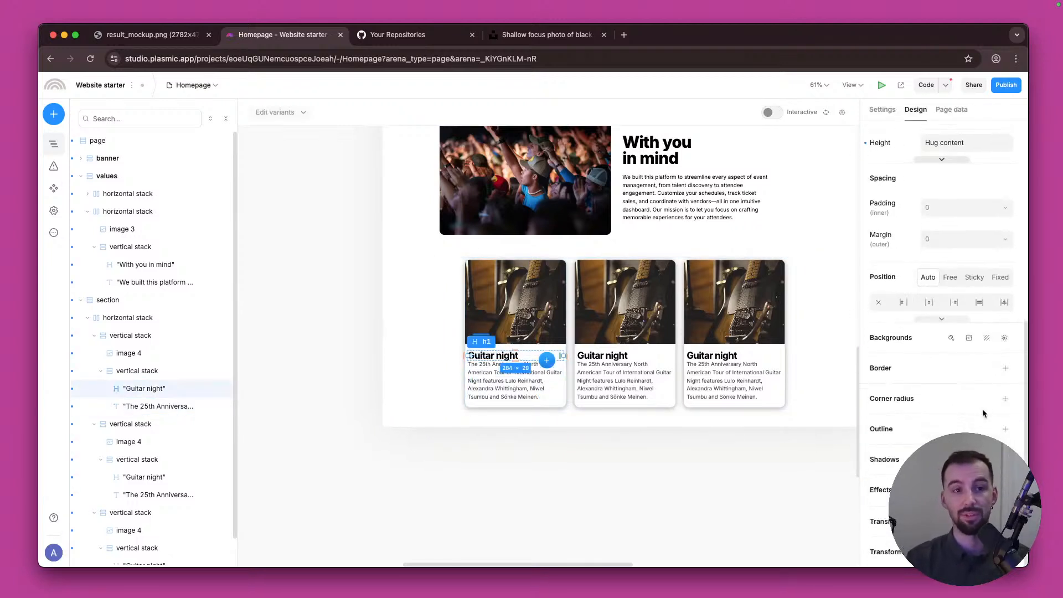
pyautogui.click(931, 236)
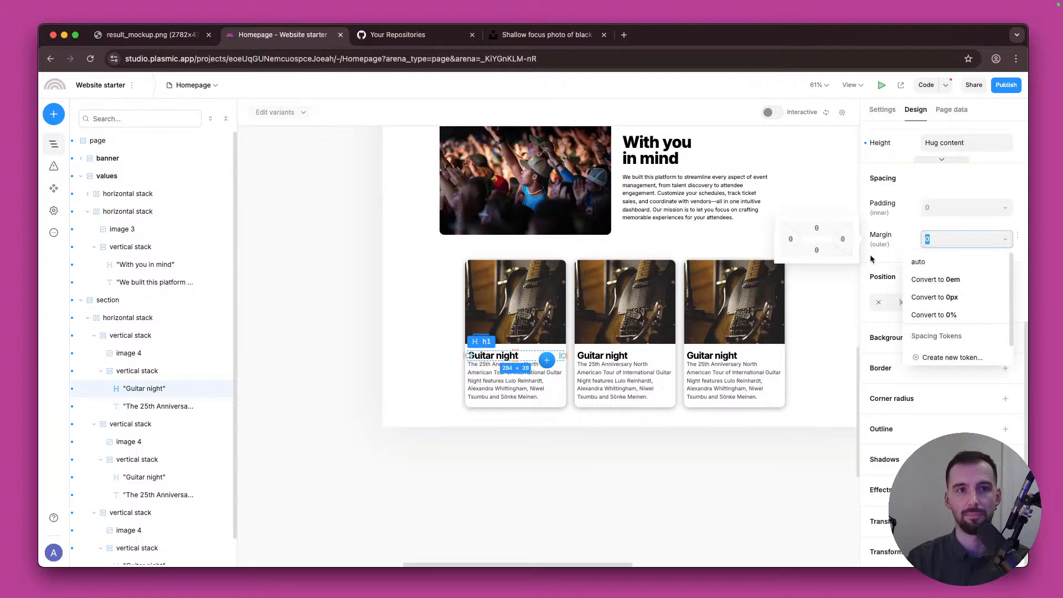
pyautogui.write('15px')
pyautogui.press('Return')
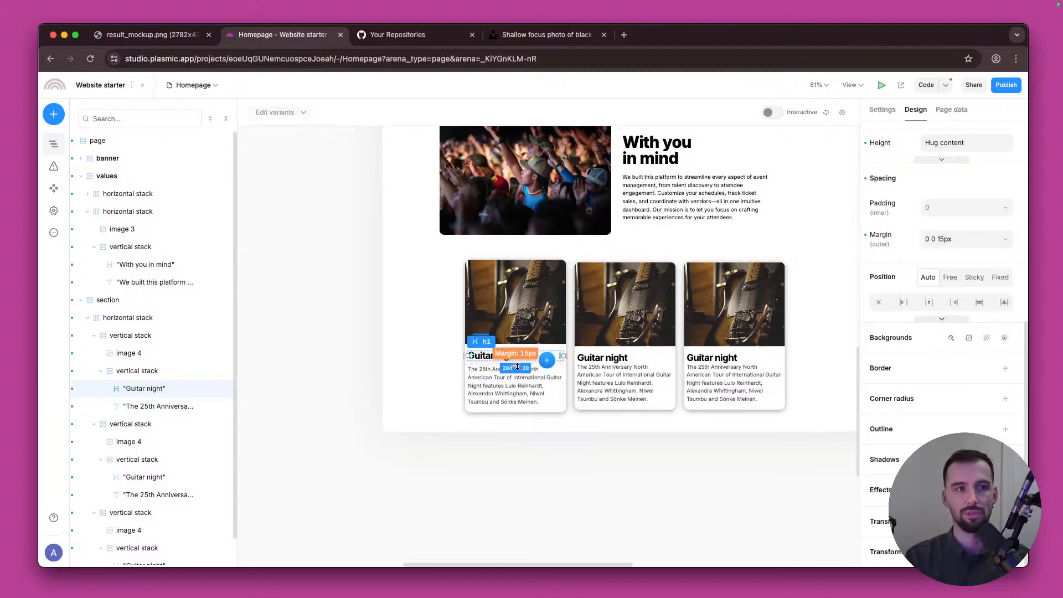
# Step: Apply the first heading's 15px bottom margin to the "Guitar night" headings in the second and third cards
pyautogui.click(604, 357)
pyautogui.click(726, 359)
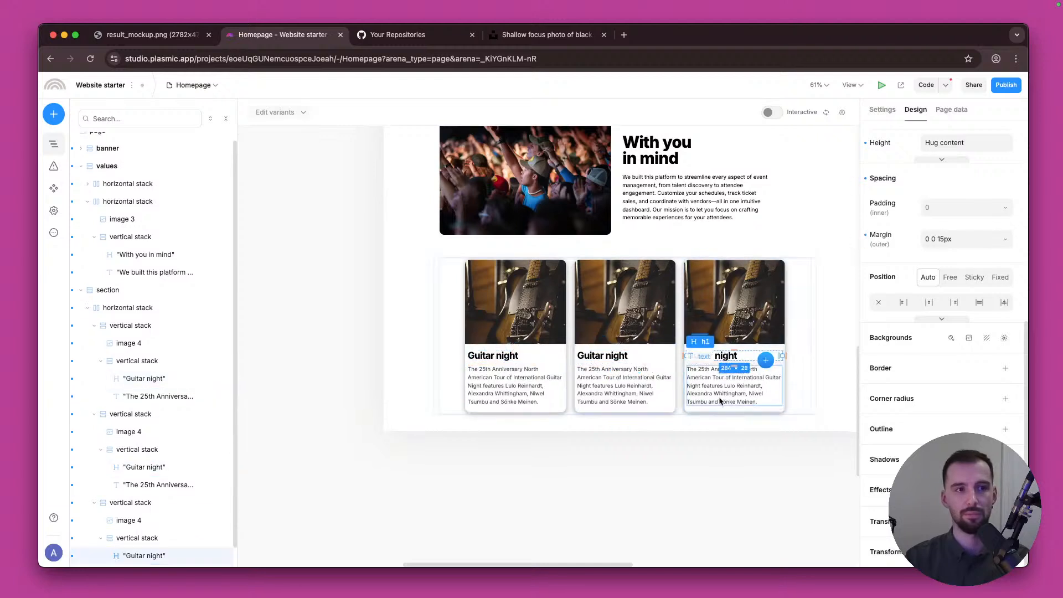
pyautogui.click(715, 434)
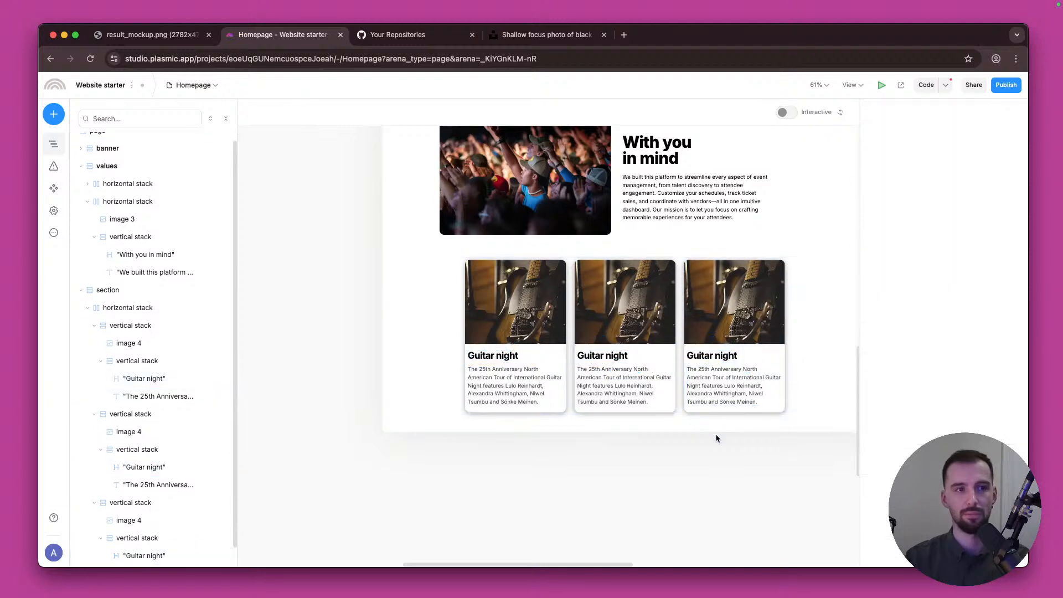
# Step: Select the second card's image, switch to Unsplash and search the free portrait photos for "piano"
pyautogui.click(613, 327)
pyautogui.click(649, 497)
pyautogui.scroll(-2, 649, 492)
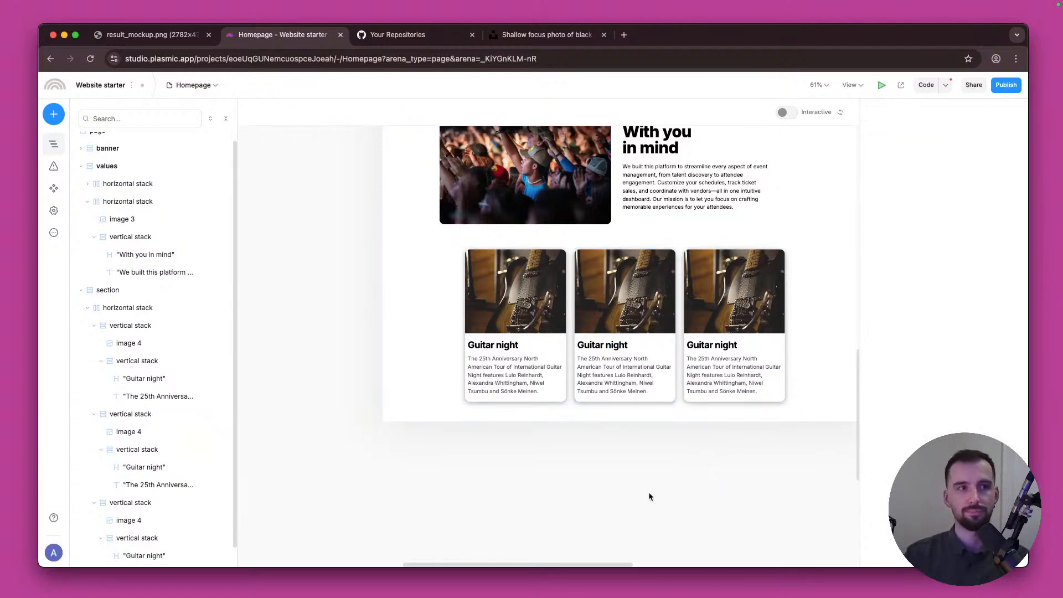
pyautogui.click(625, 254)
pyautogui.click(546, 34)
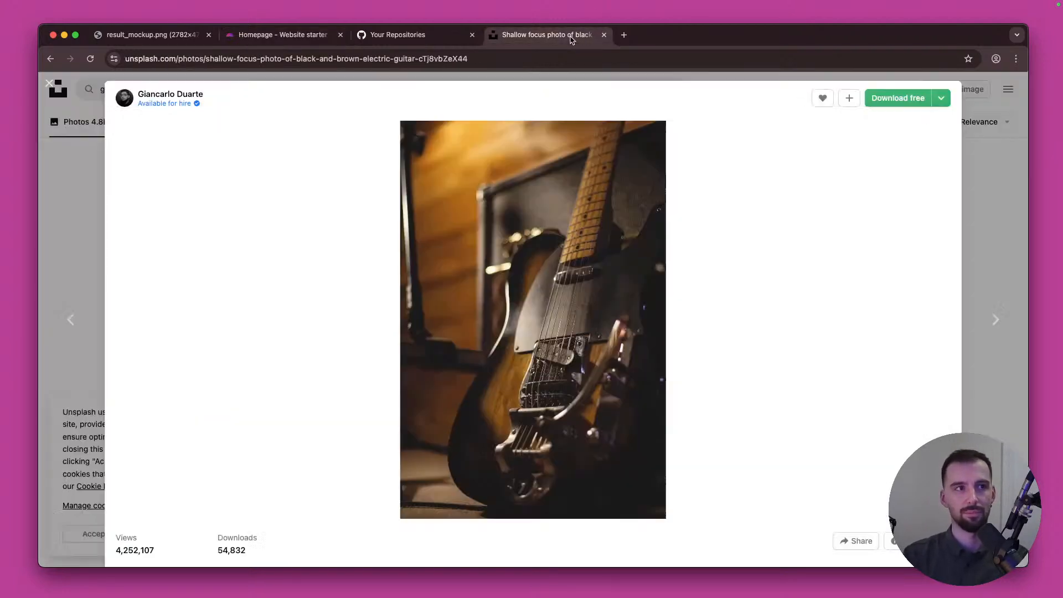
pyautogui.press('Escape')
pyautogui.click(444, 98)
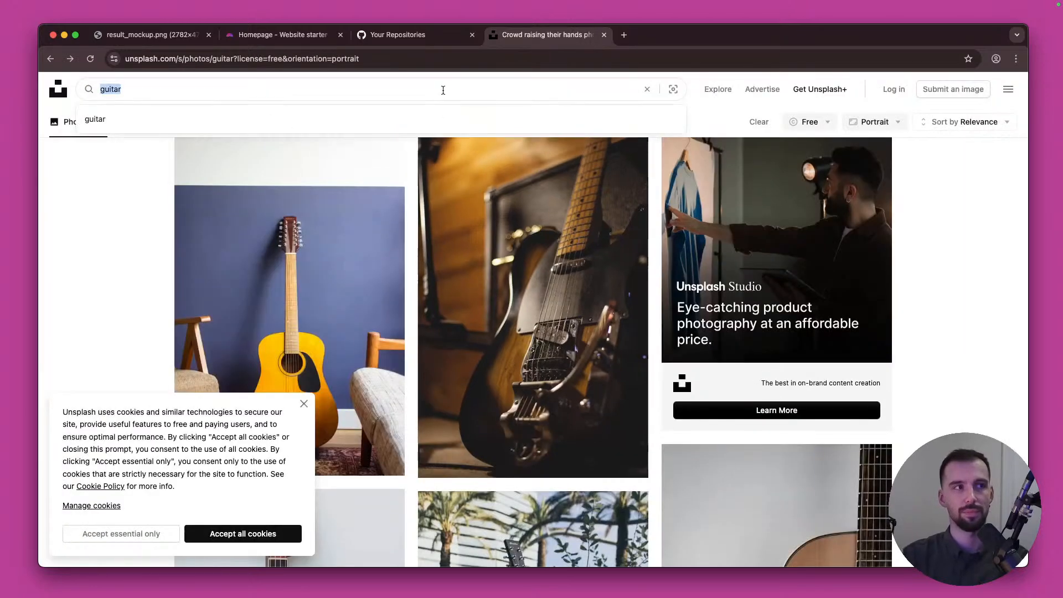
pyautogui.write('piano')
pyautogui.press('Return')
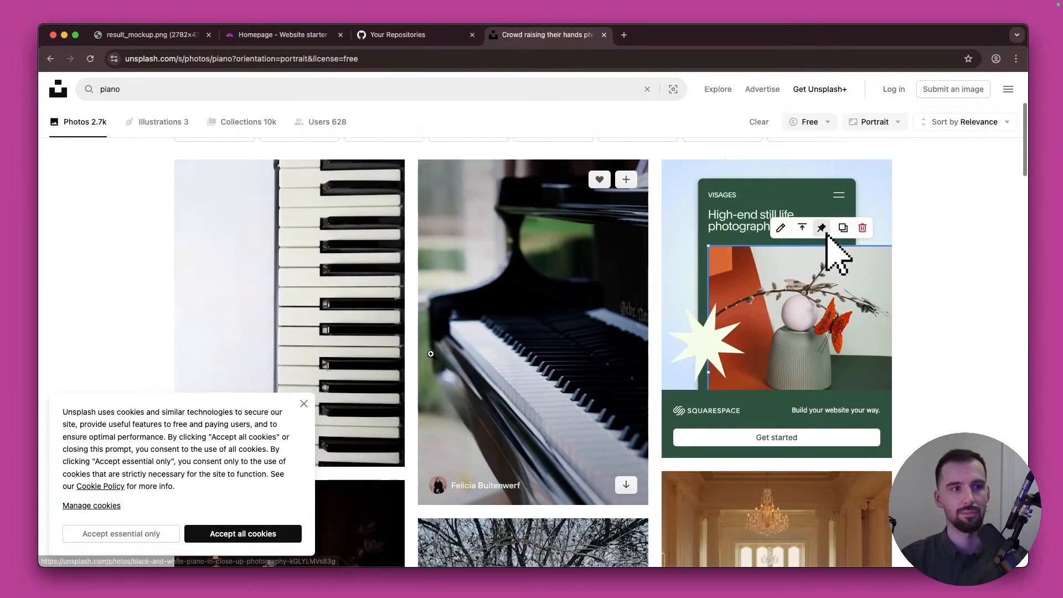
# Step: Copy the close-up photo of the black piano and use it in Plasmic to replace the second card's image
pyautogui.click(581, 332)
pyautogui.rightClick(604, 323)
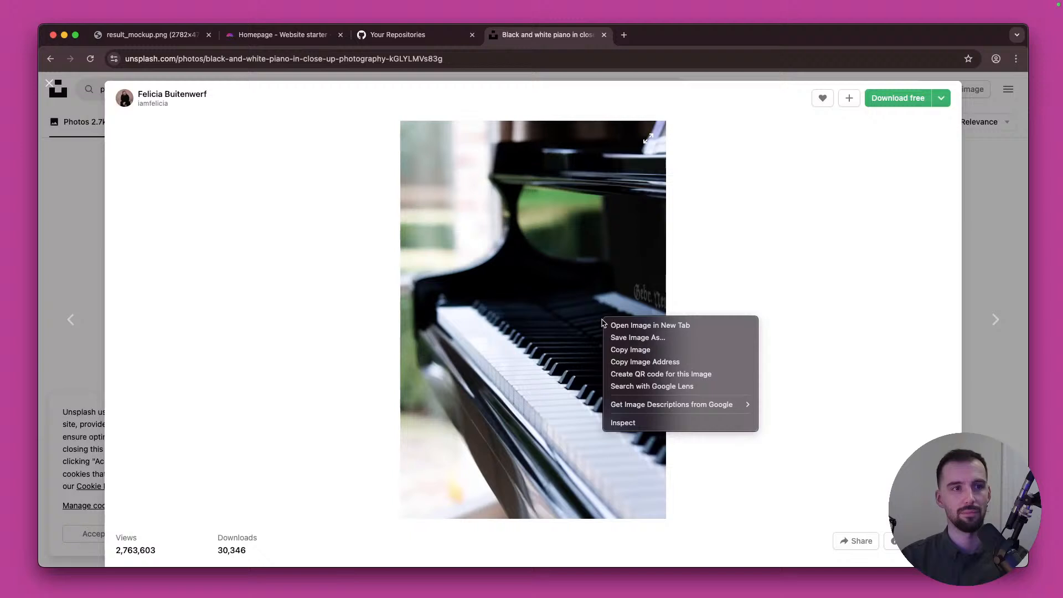
pyautogui.click(630, 349)
pyautogui.click(242, 43)
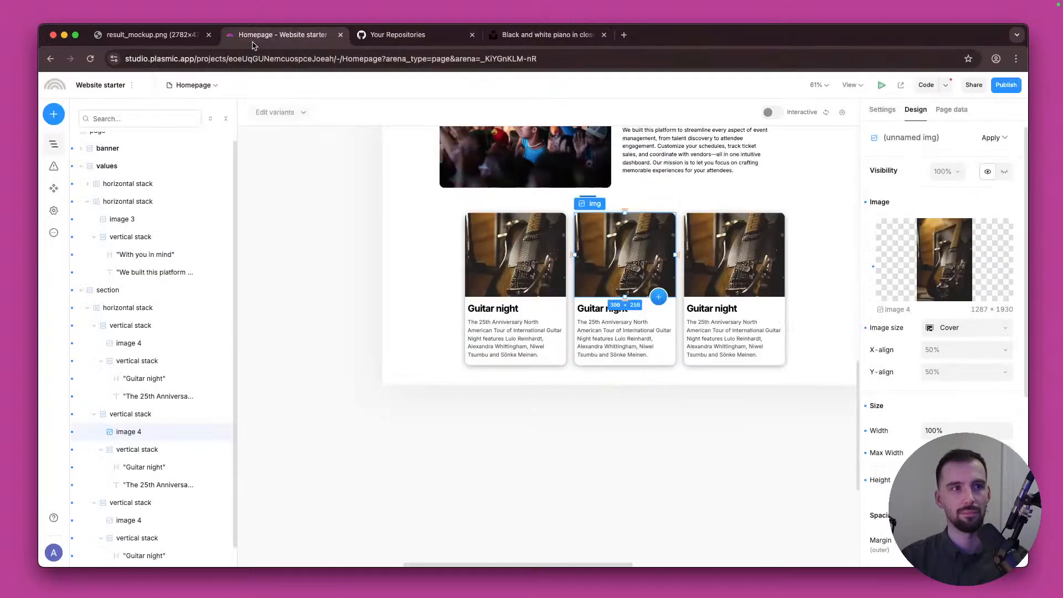
pyautogui.click(946, 258)
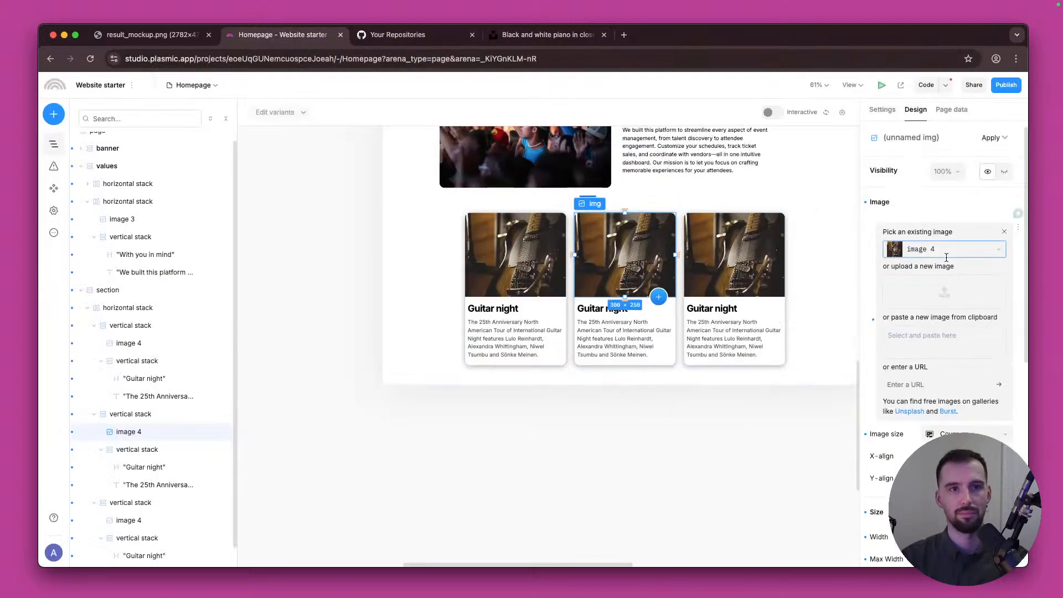
pyautogui.click(950, 335)
pyautogui.press('super+v')
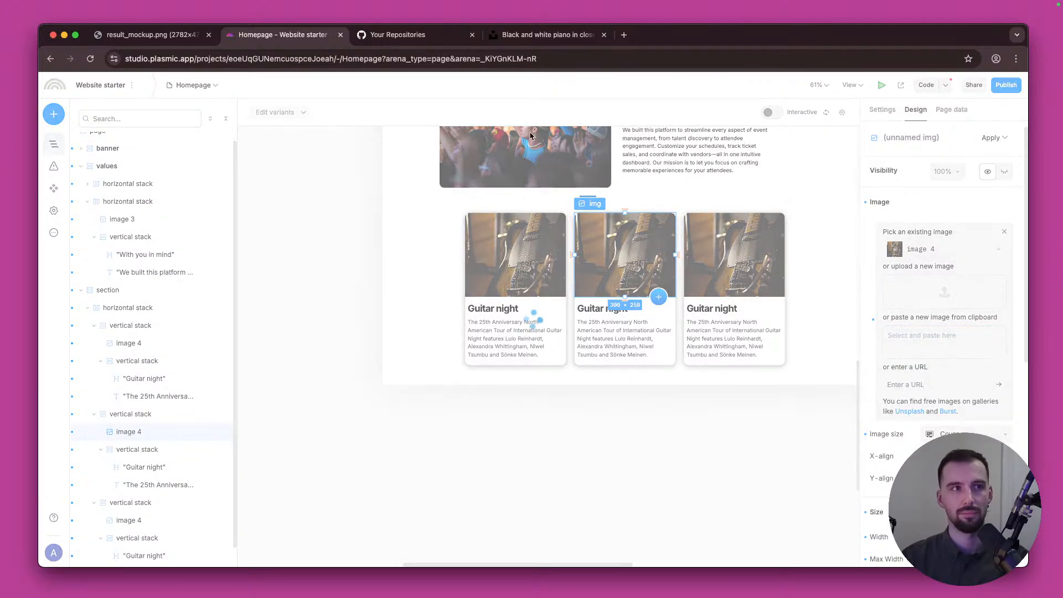
# Step: Return to Unsplash and search the free portrait photos for "cello"
pyautogui.click(536, 35)
pyautogui.click(88, 123)
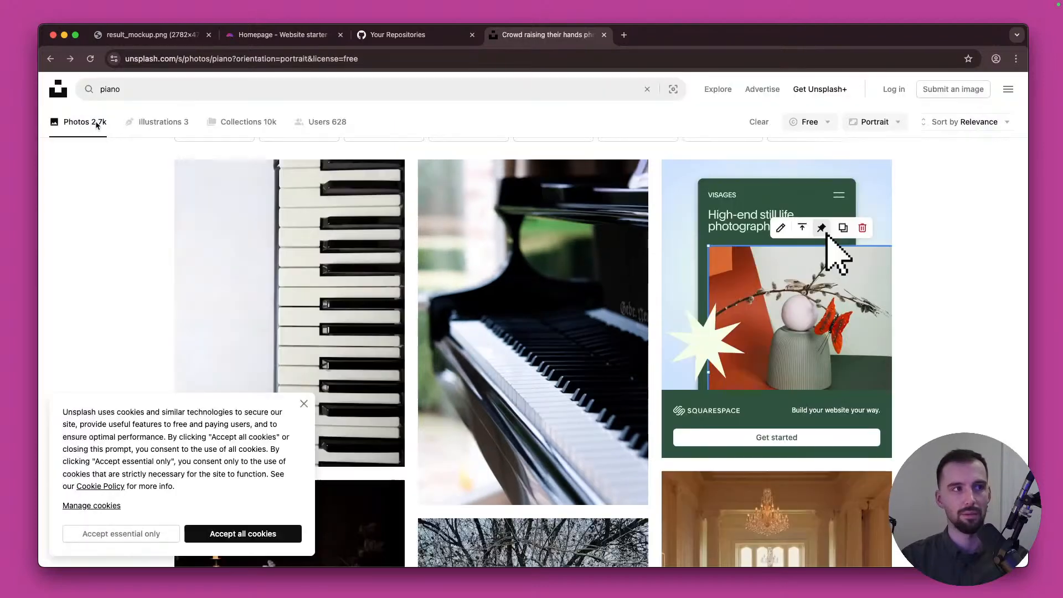
pyautogui.click(176, 89)
pyautogui.write('ce')
pyautogui.press('super+a')
pyautogui.write('celk')
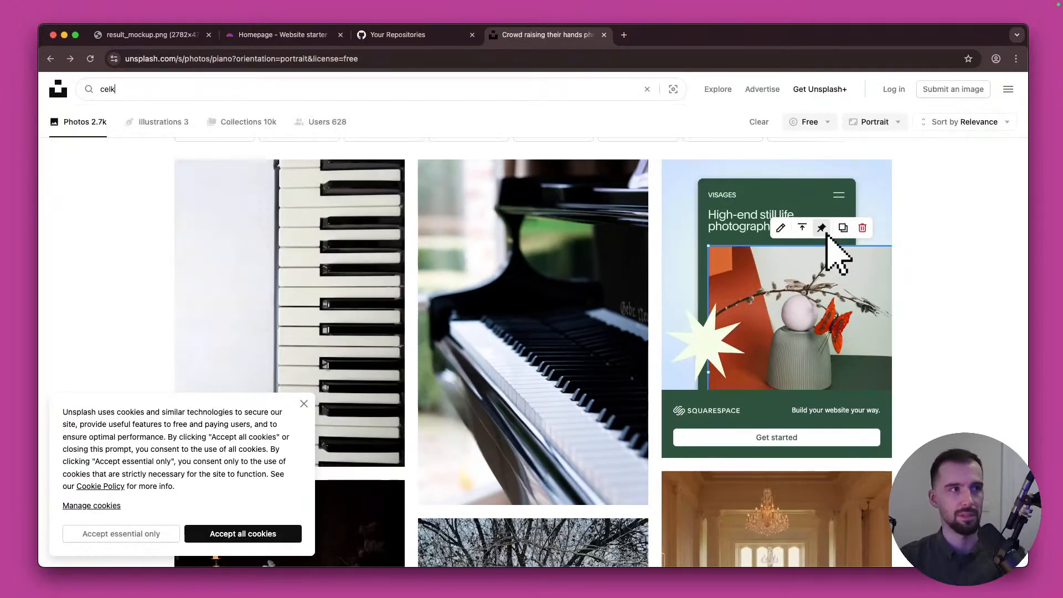
pyautogui.press('BackSpace')
pyautogui.write('lo')
pyautogui.press('Return')
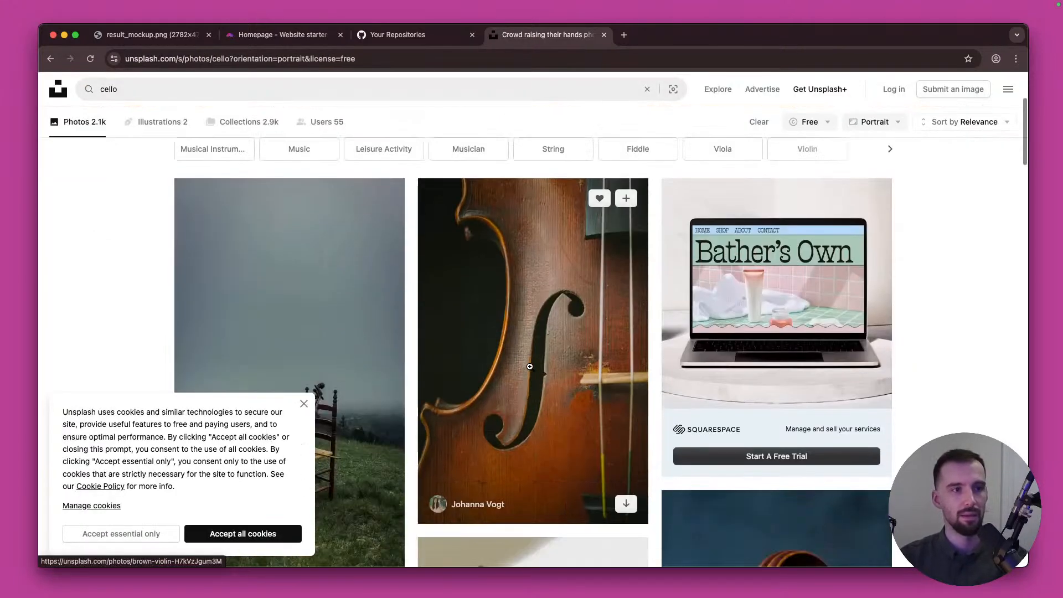
# Step: Copy the brown violin close-up photo and use it in Plasmic to replace the third card's image
pyautogui.click(531, 351)
pyautogui.rightClick(581, 302)
pyautogui.click(609, 335)
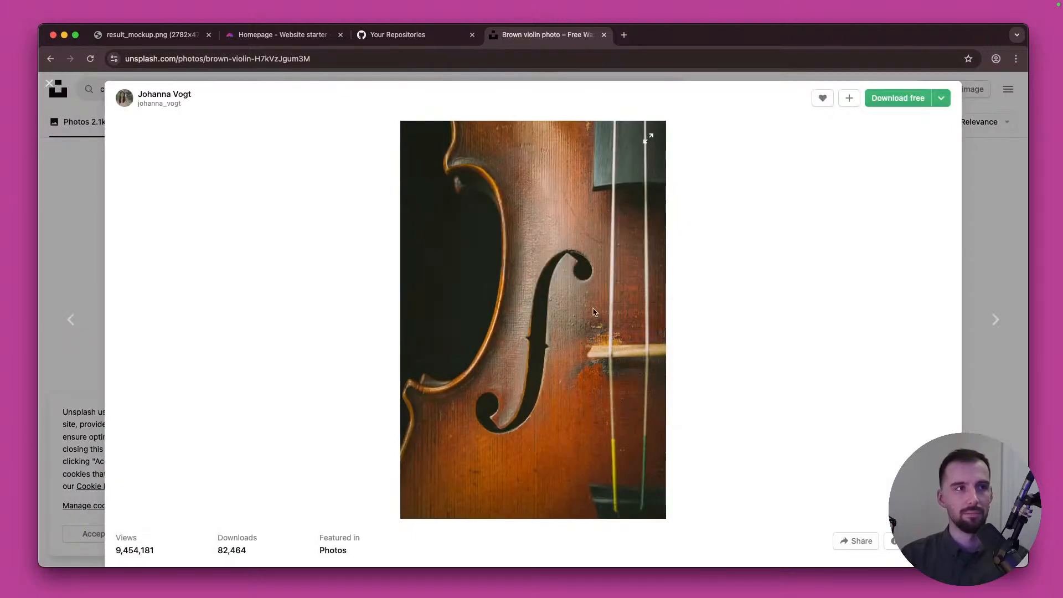
pyautogui.click(232, 38)
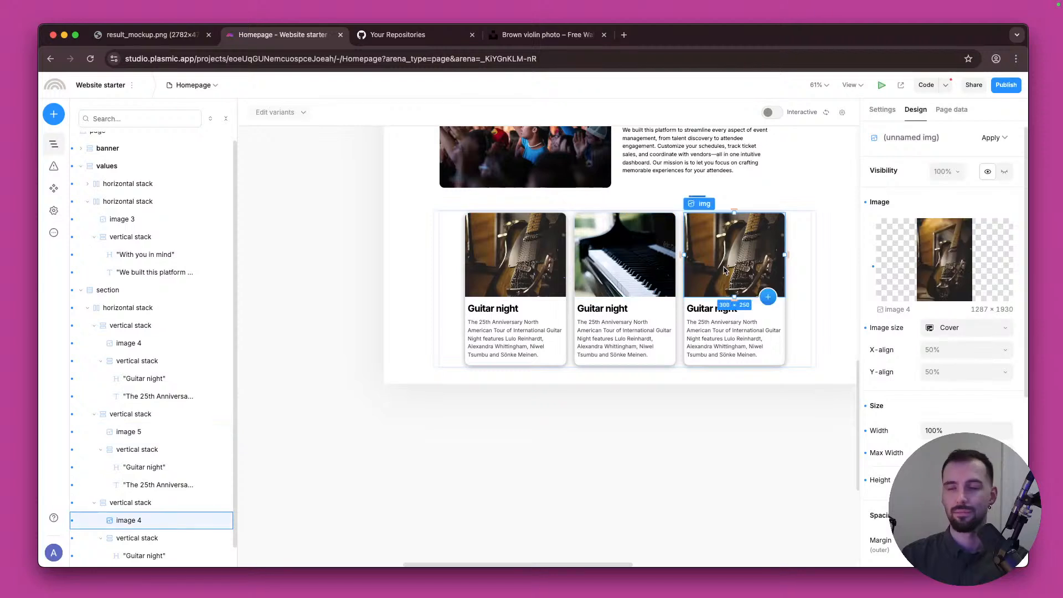
pyautogui.moveTo(1000, 258)
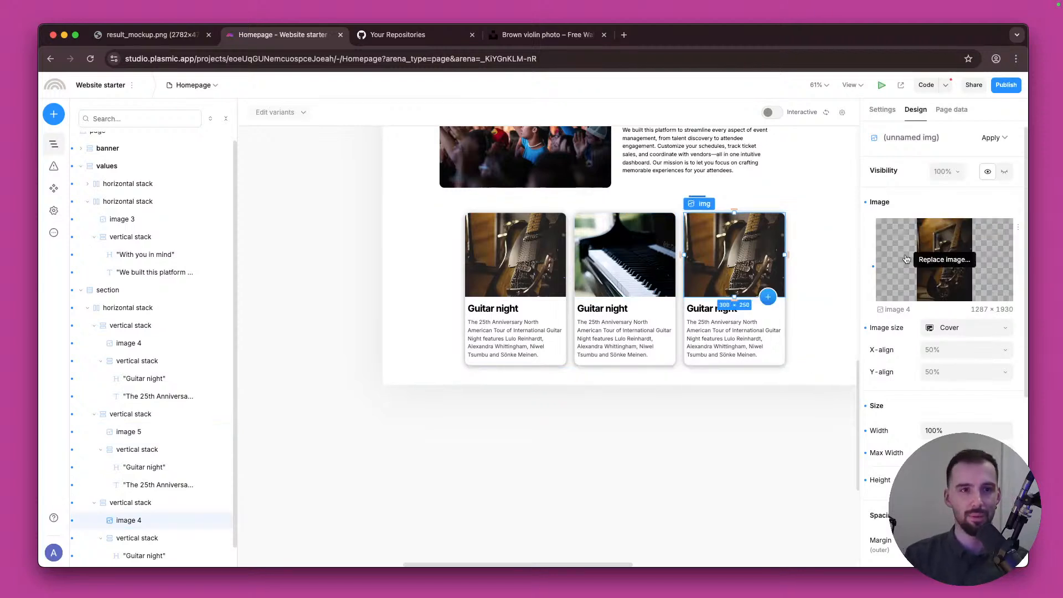
pyautogui.click(959, 265)
pyautogui.click(951, 344)
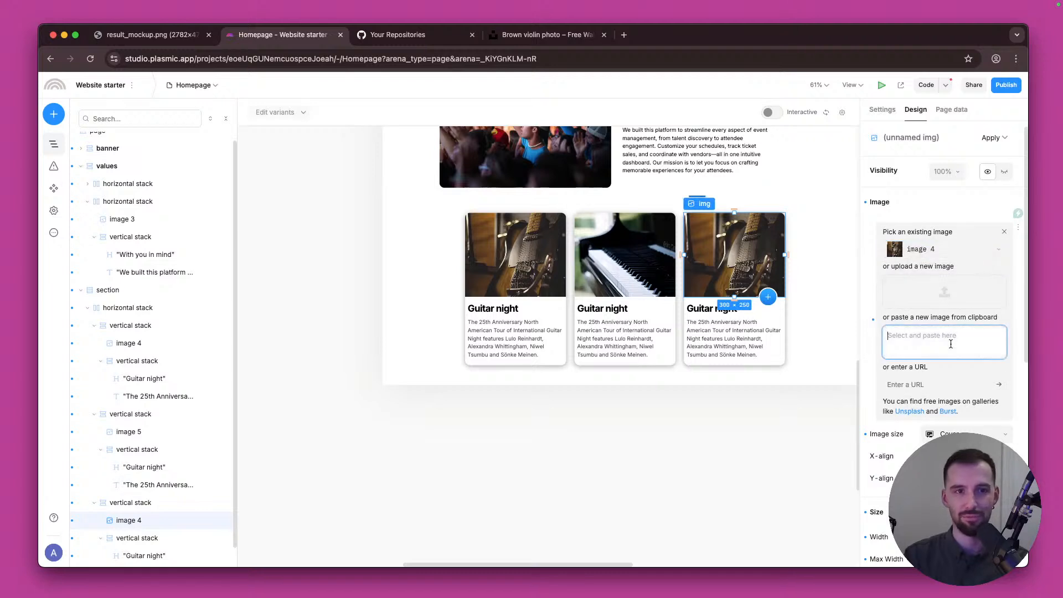
pyautogui.press('super+v')
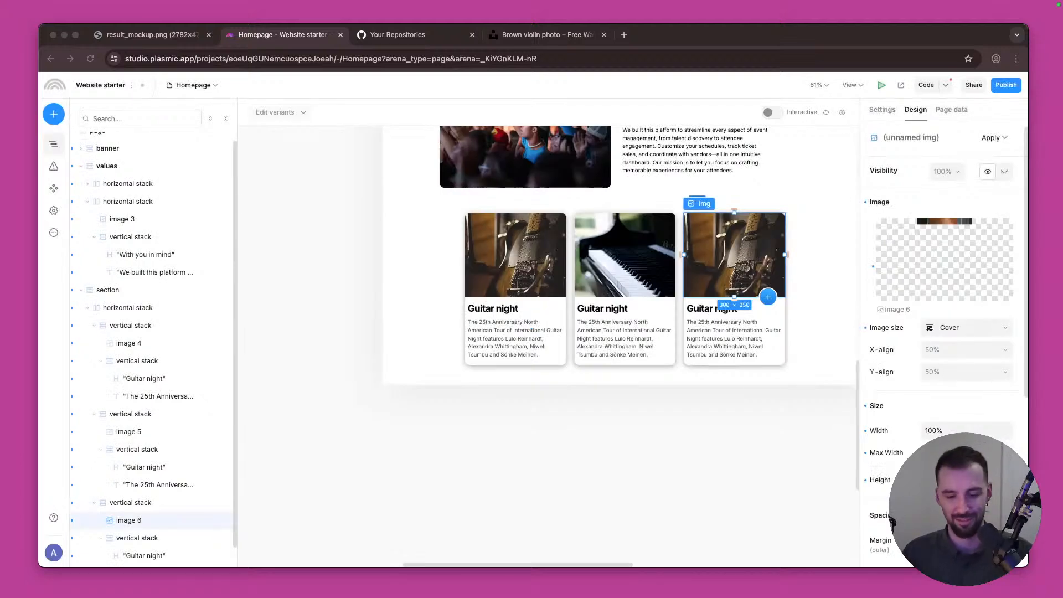
pyautogui.click(738, 464)
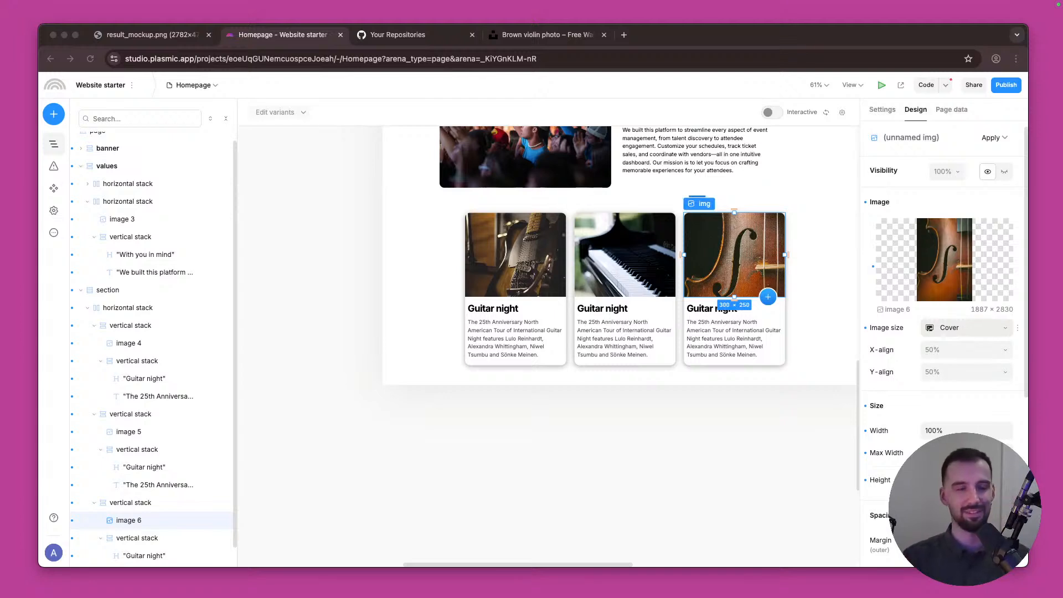
pyautogui.click(543, 485)
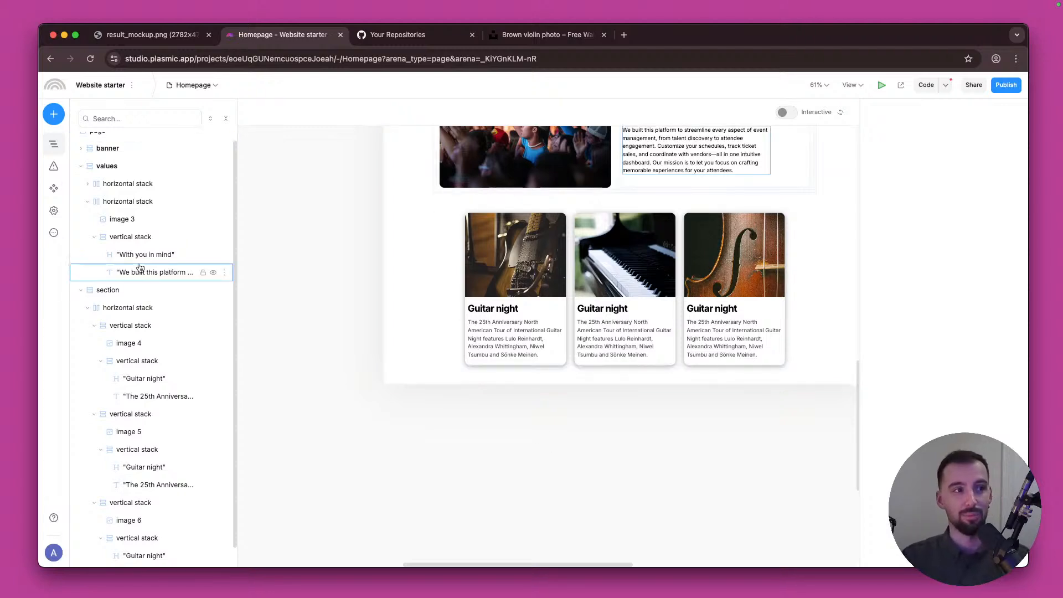
# Step: Rename the section that holds the three event cards to "recent events"
pyautogui.click(120, 293)
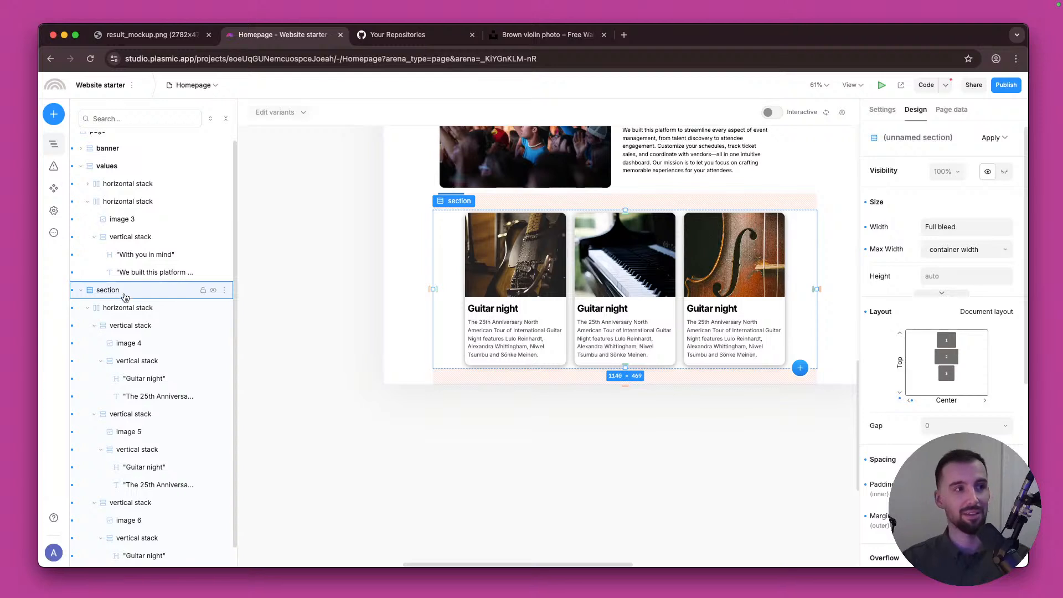
pyautogui.press('Return')
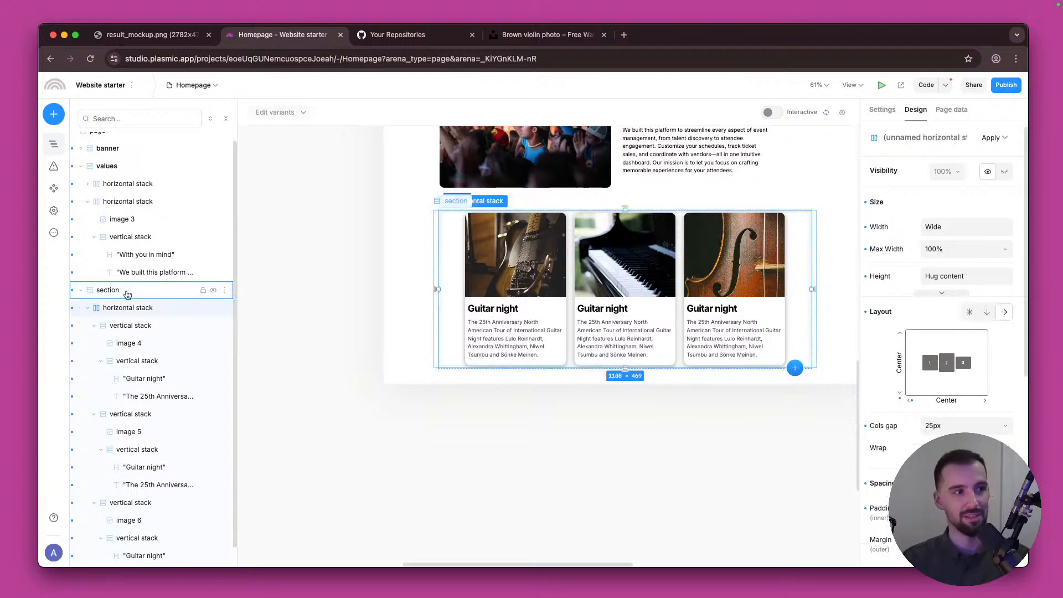
pyautogui.rightClick(127, 294)
pyautogui.click(200, 384)
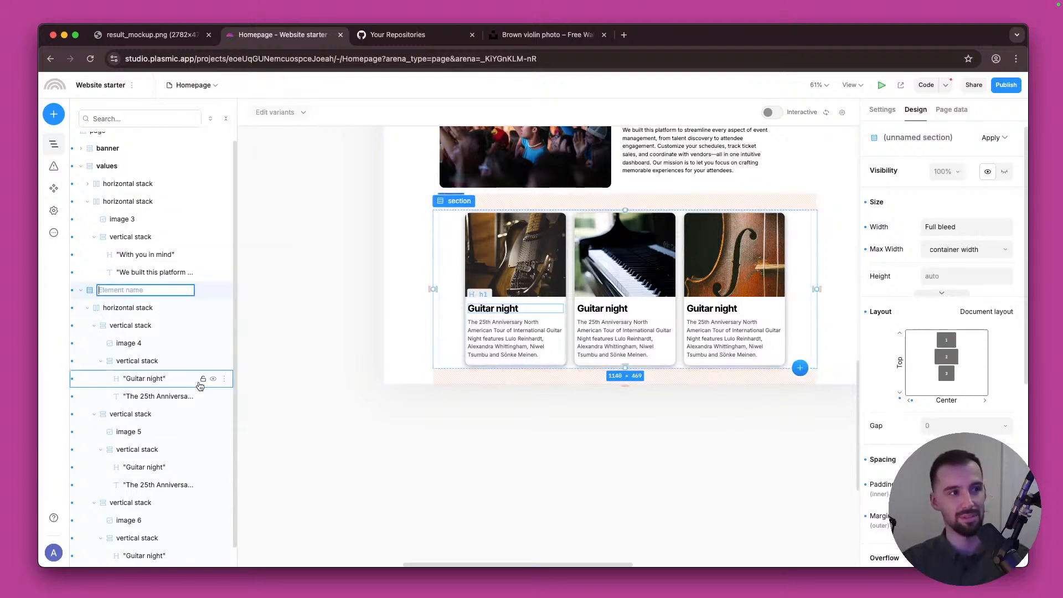
pyautogui.write('recent events')
pyautogui.press('Return')
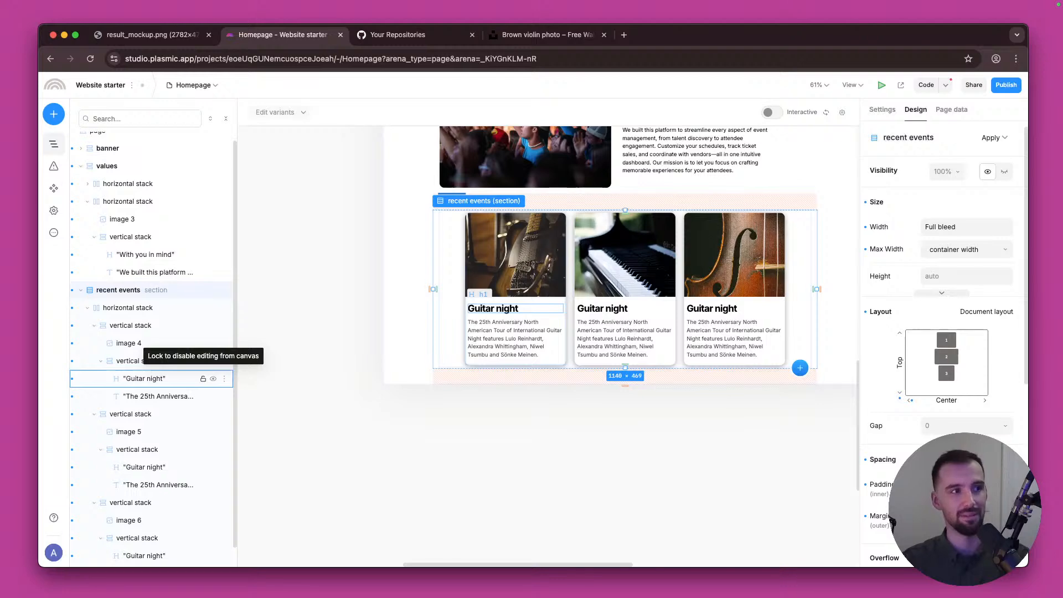
pyautogui.press('h')
pyautogui.press('Escape')
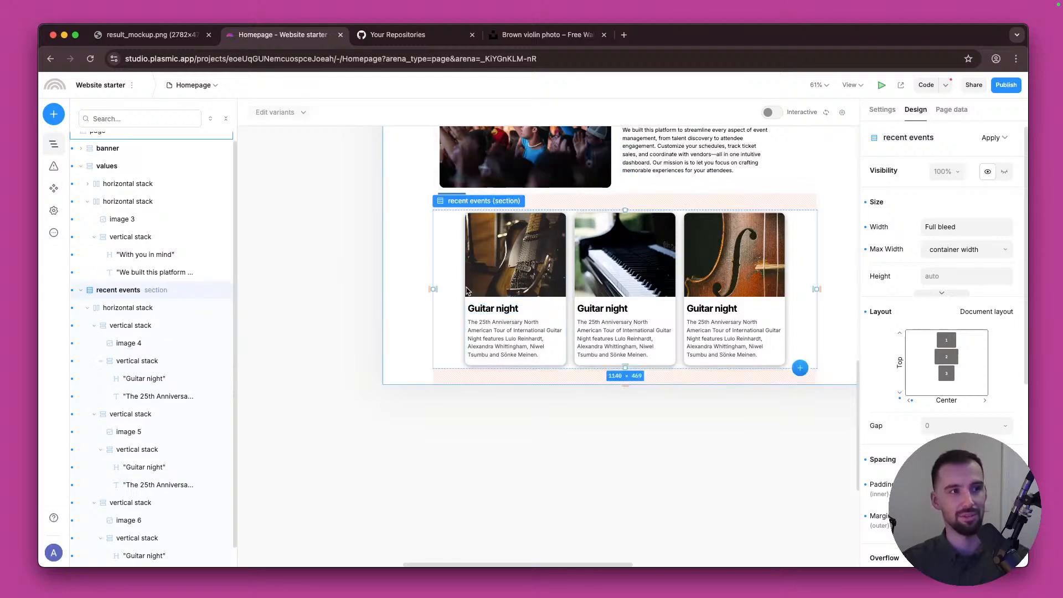
# Step: Copy the "With you in mind" heading into the recent events section and move it to the beginning of its container
pyautogui.scroll(4, 554, 305)
pyautogui.click(663, 299)
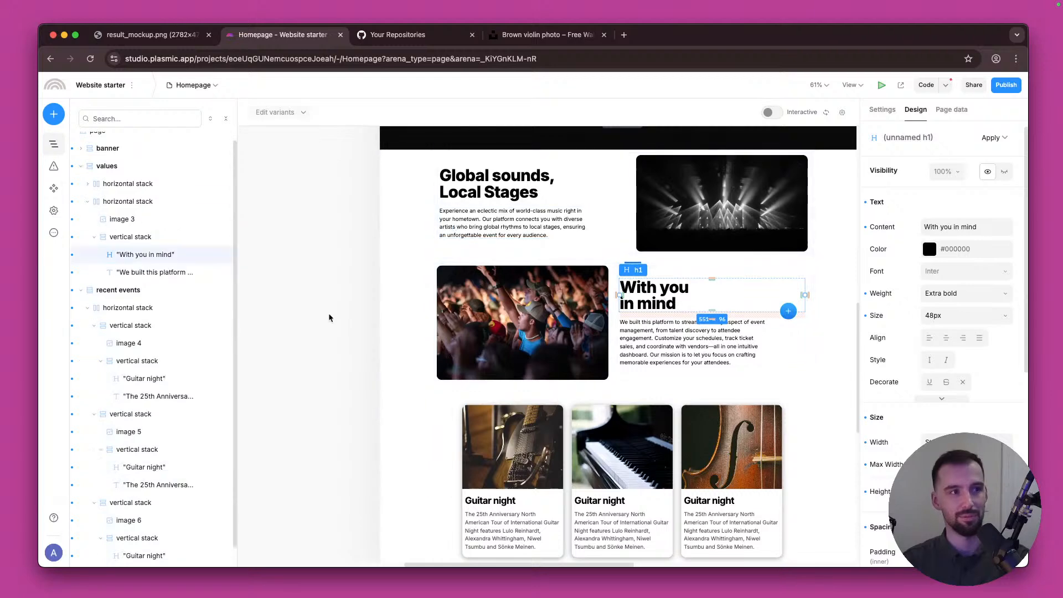
pyautogui.click(133, 292)
pyautogui.hotkey('ctrl', 'v')
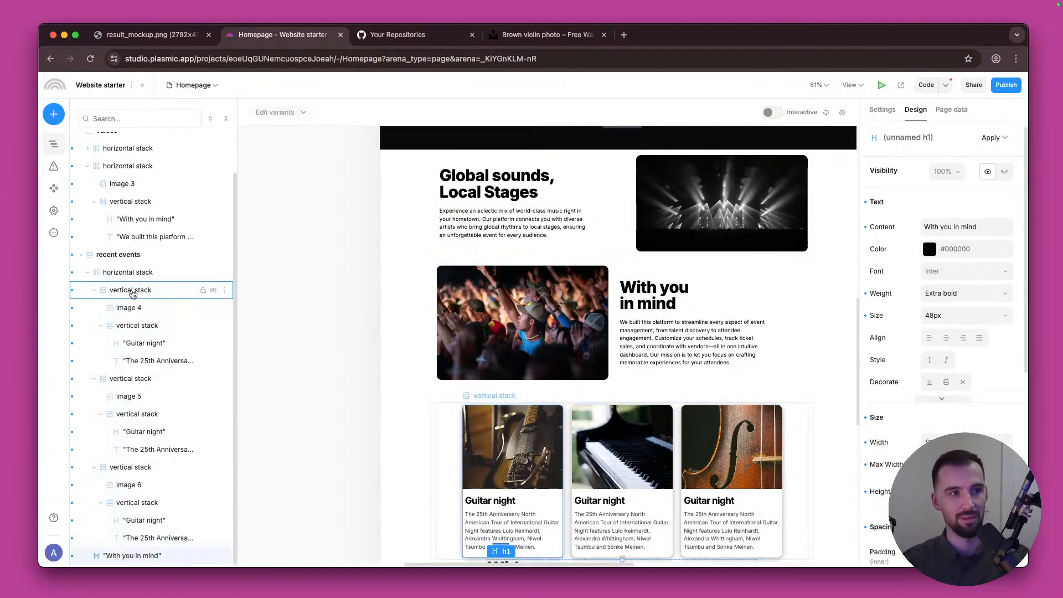
pyautogui.scroll(-5, 567, 455)
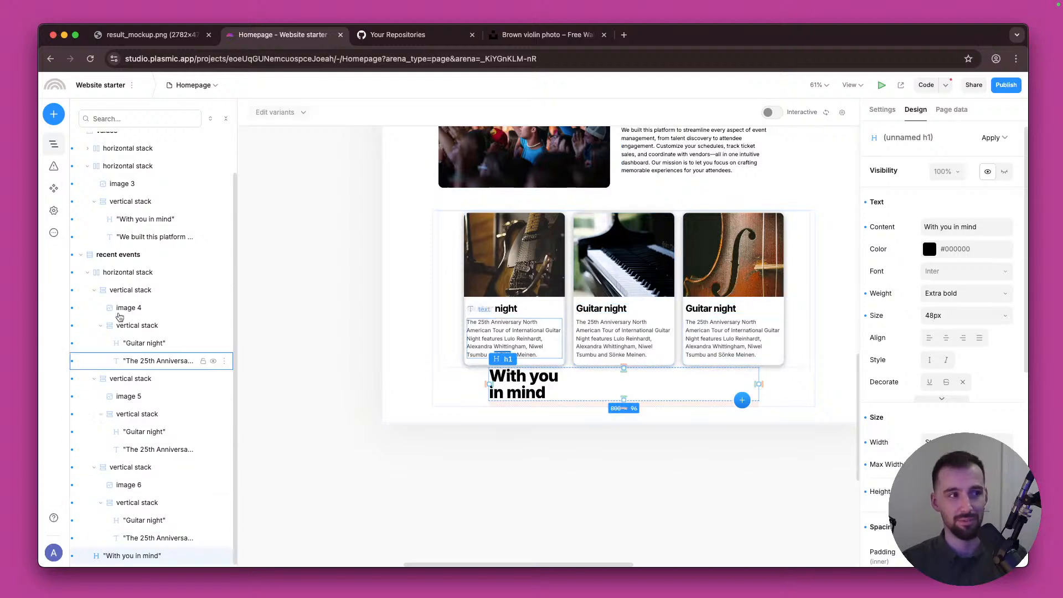
pyautogui.rightClick(147, 556)
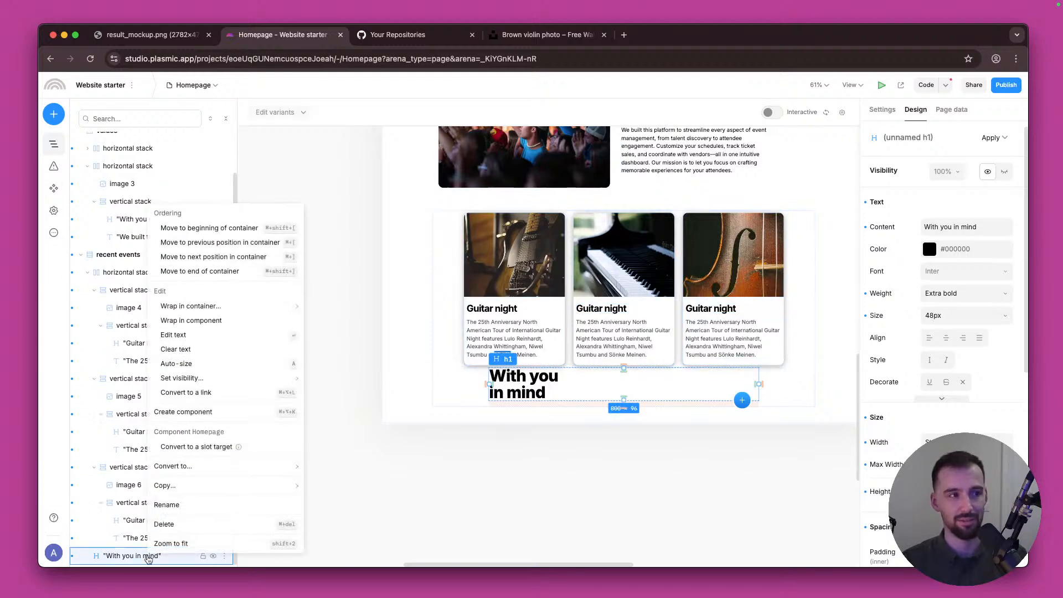
pyautogui.click(261, 229)
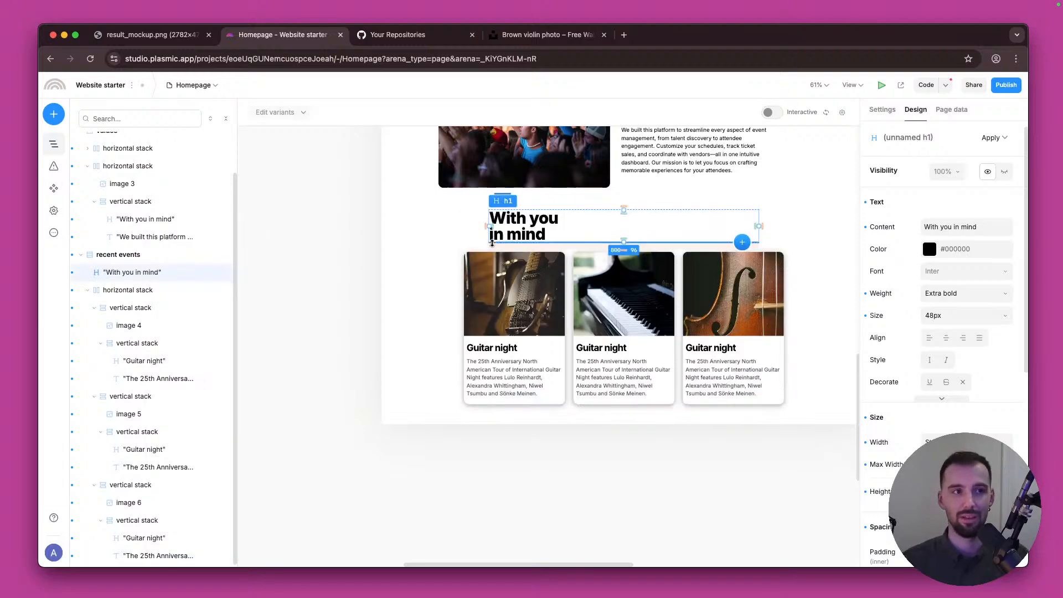
# Step: Remove the line break from the copied "With you in mind" heading above the cards so it reads on one line
pyautogui.doubleClick(559, 235)
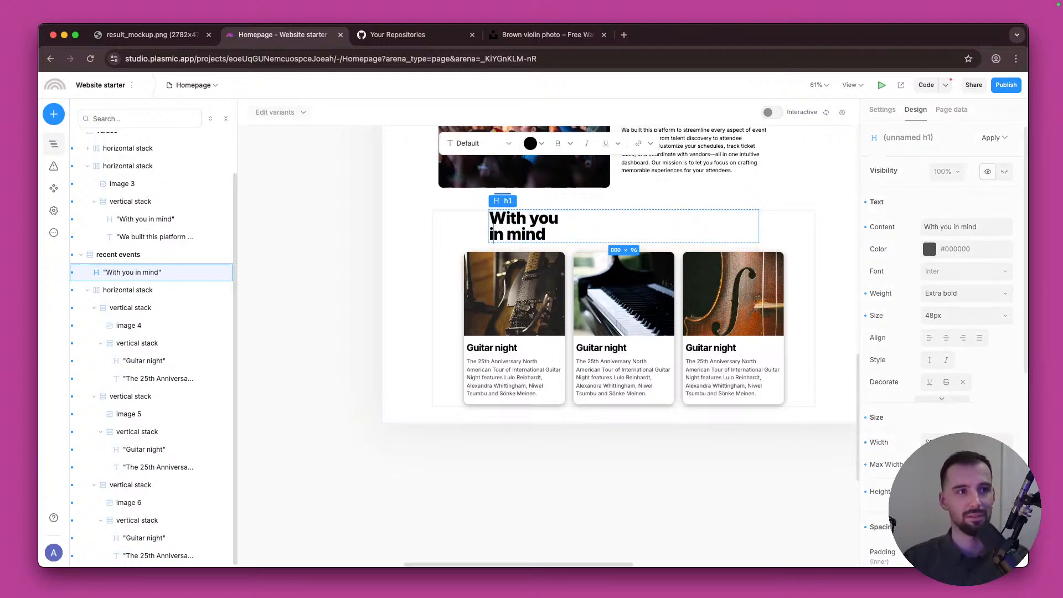
pyautogui.press('BackSpace')
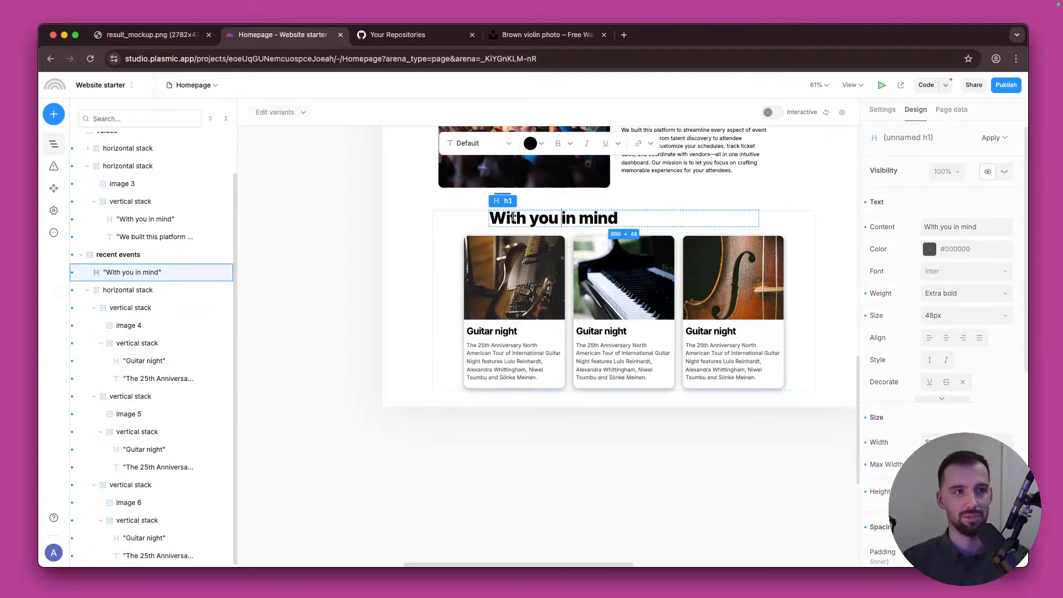
pyautogui.click(591, 500)
pyautogui.click(501, 218)
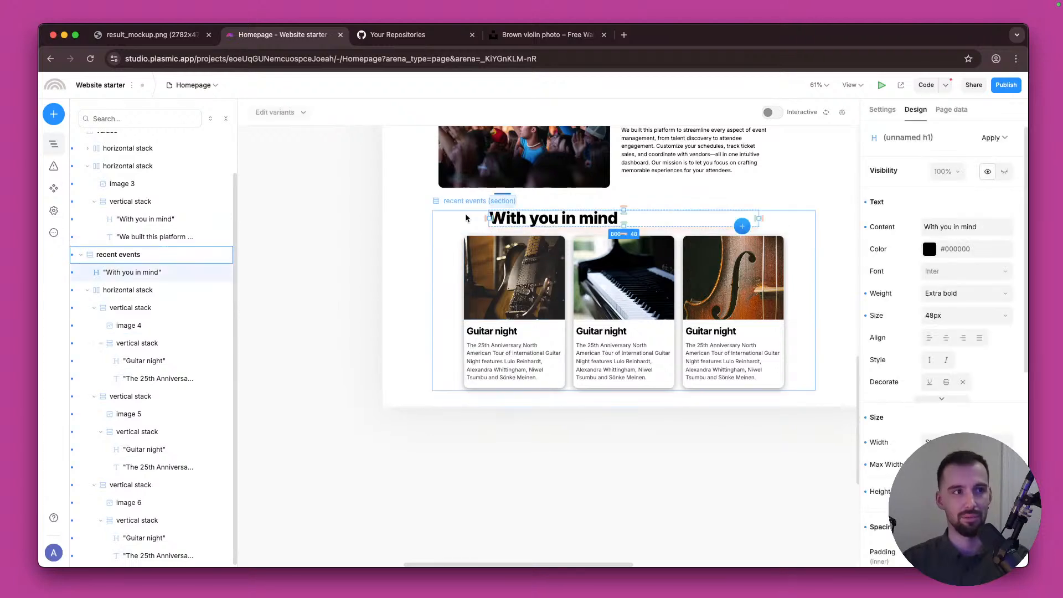
# Step: Align the recent events section's content to the left and set its heading's width to Hug content
pyautogui.click(185, 255)
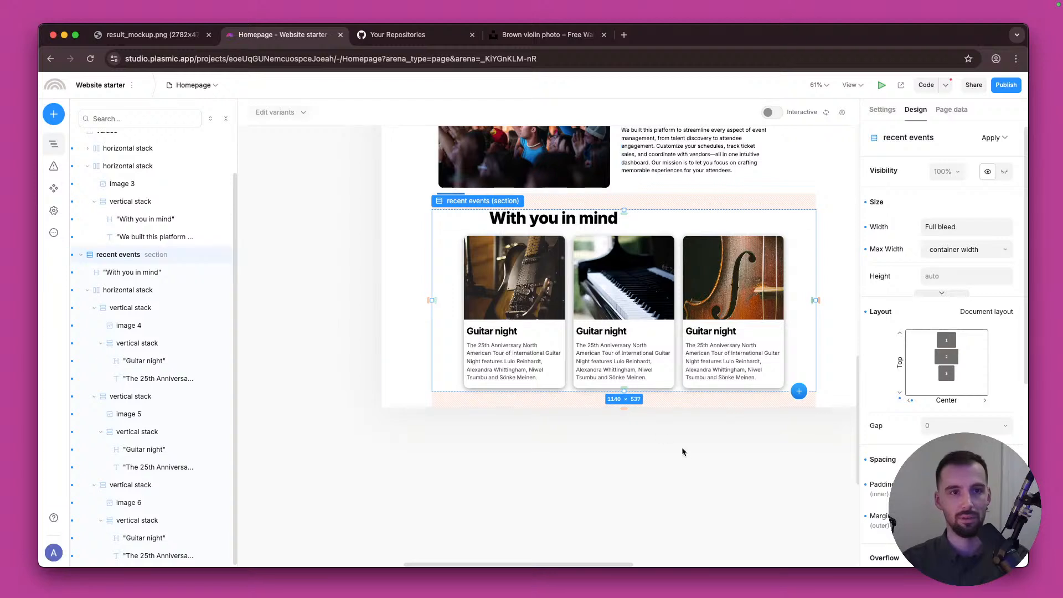
pyautogui.click(919, 352)
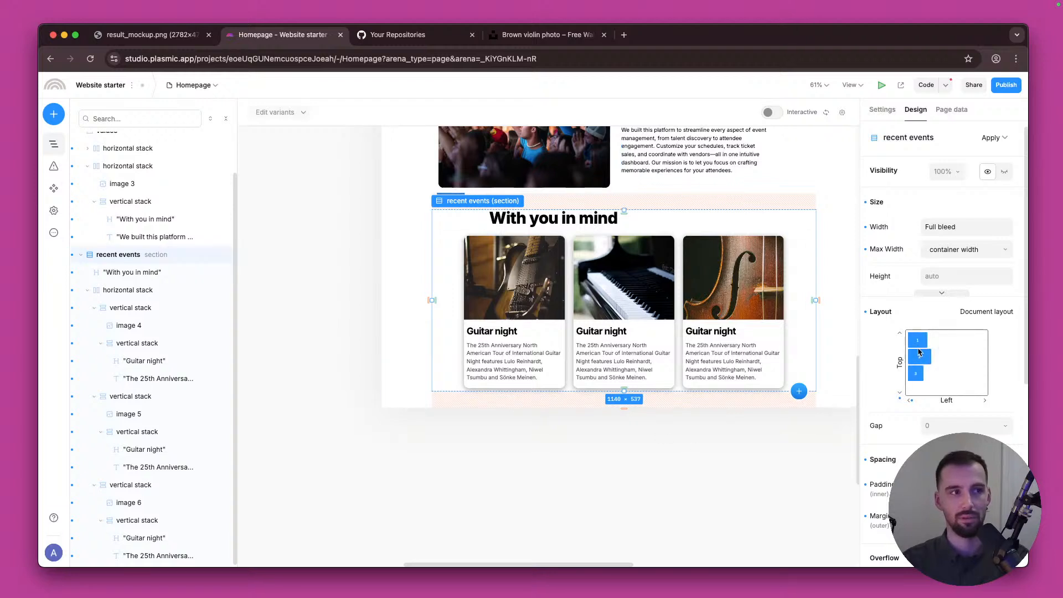
pyautogui.click(156, 275)
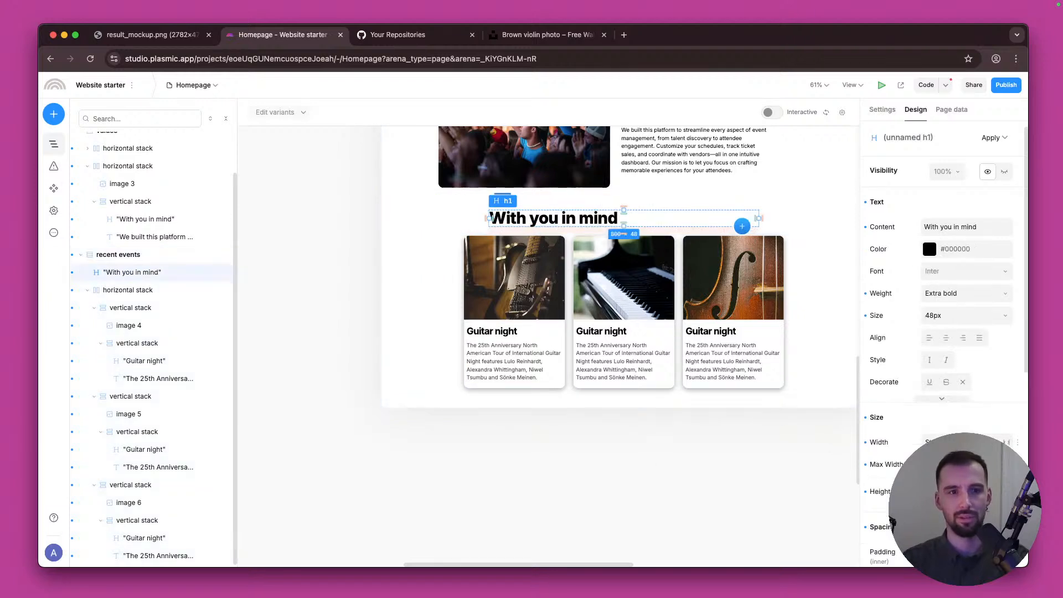
pyautogui.click(1006, 442)
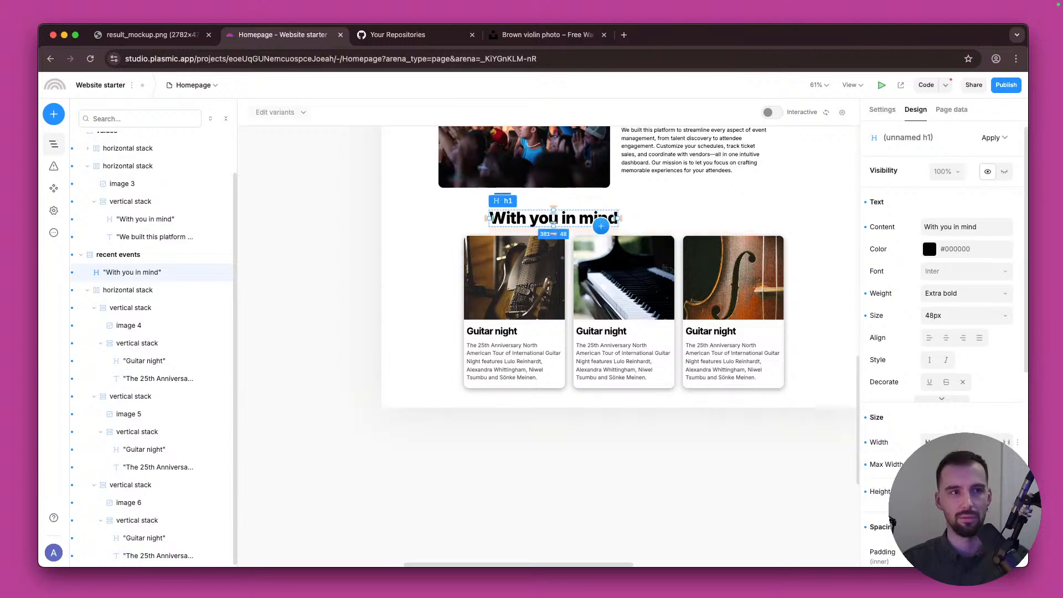
# Step: Examine the size, spacing and layout settings of the recent events section, its heading and its card stack
pyautogui.click(120, 256)
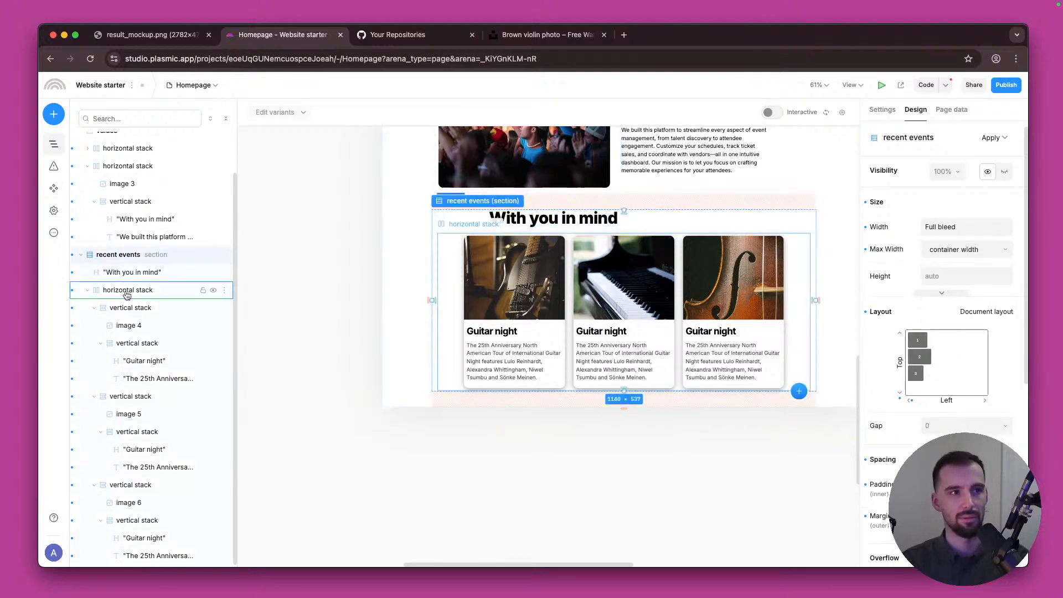
pyautogui.click(126, 273)
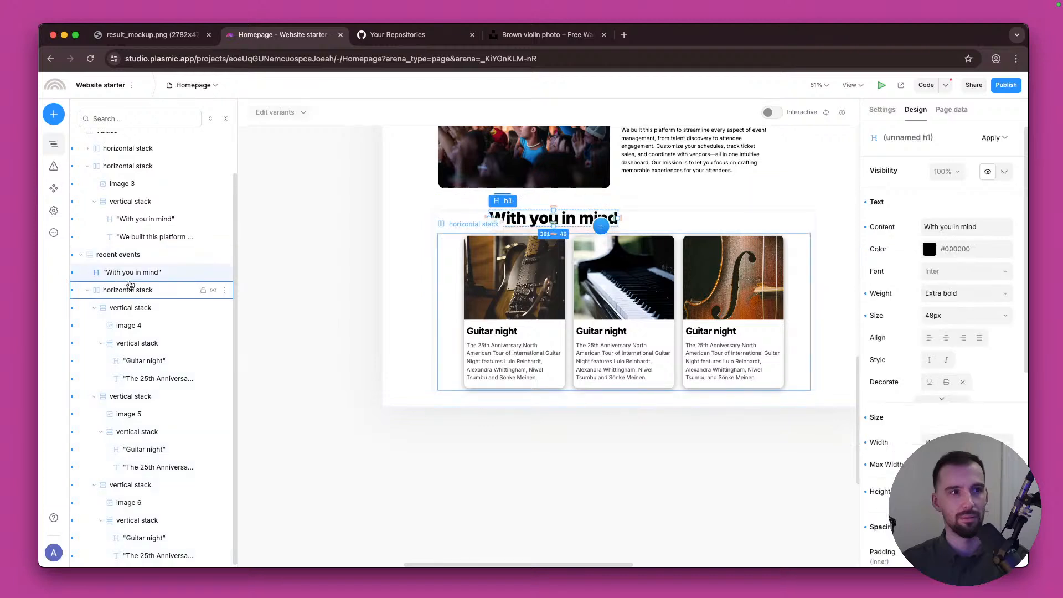
pyautogui.scroll(-5, 988, 372)
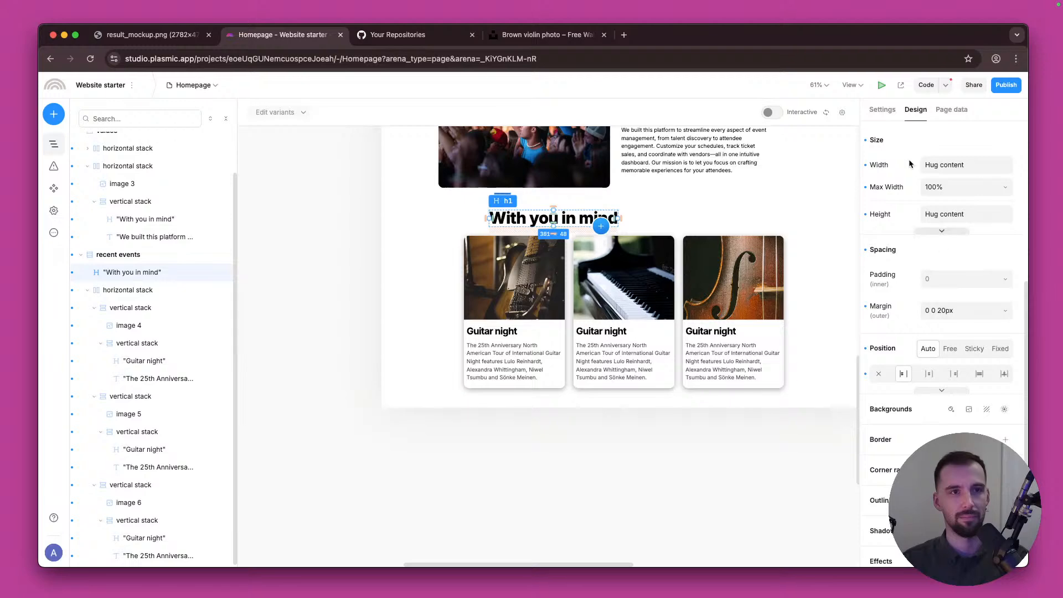
pyautogui.click(888, 116)
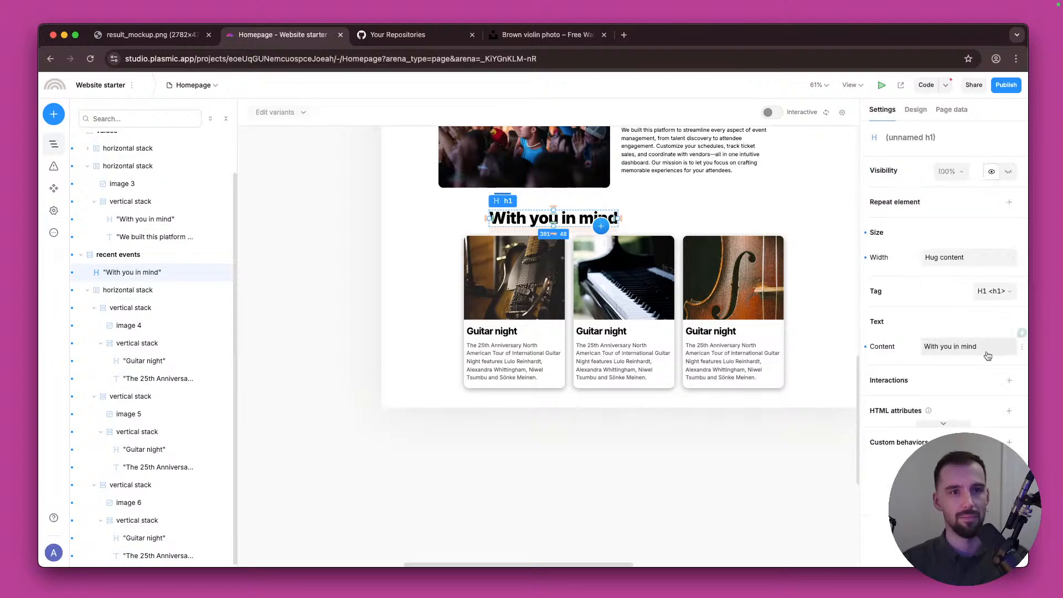
pyautogui.click(486, 467)
pyautogui.scroll(2, 486, 470)
pyautogui.scroll(3, 486, 470)
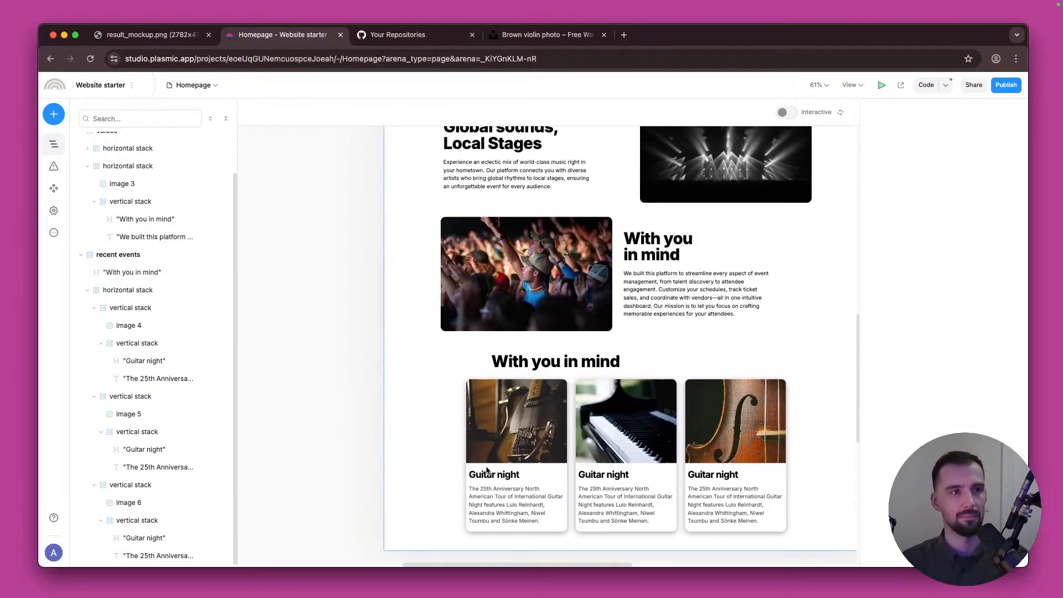
pyautogui.click(136, 326)
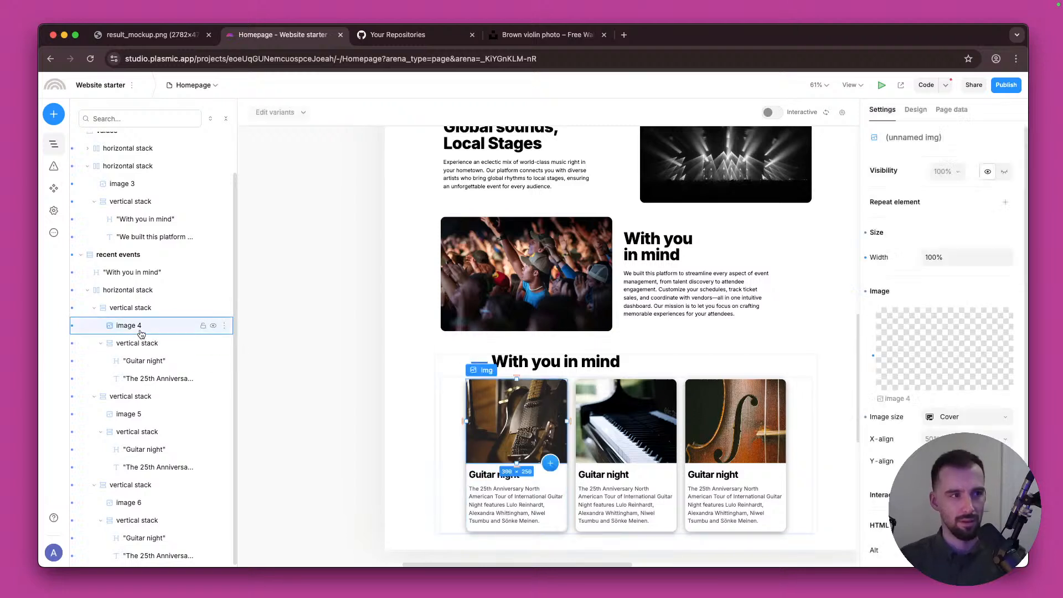
pyautogui.click(136, 309)
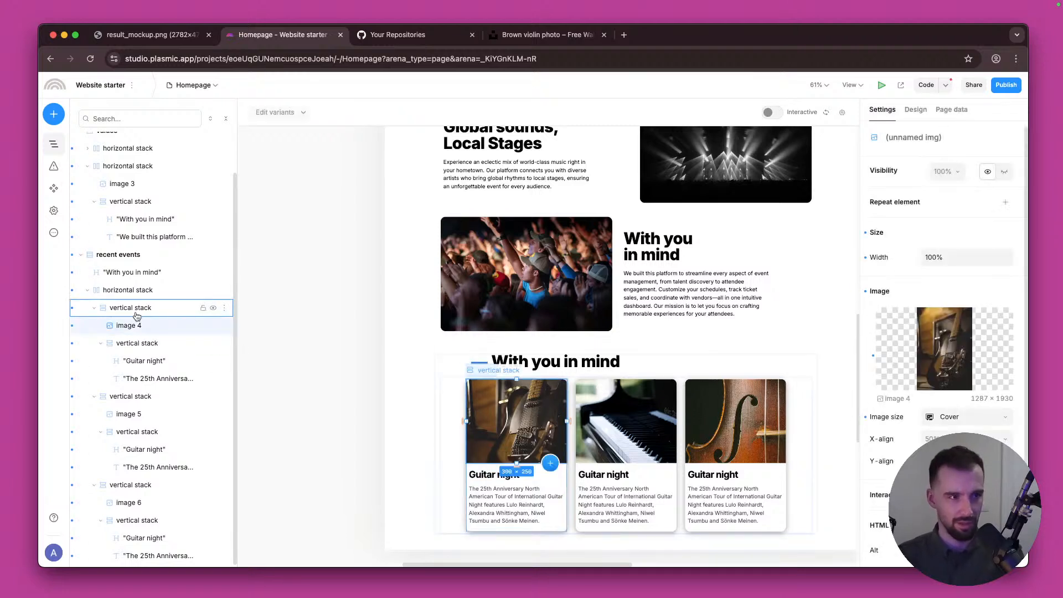
pyautogui.click(90, 291)
pyautogui.click(87, 293)
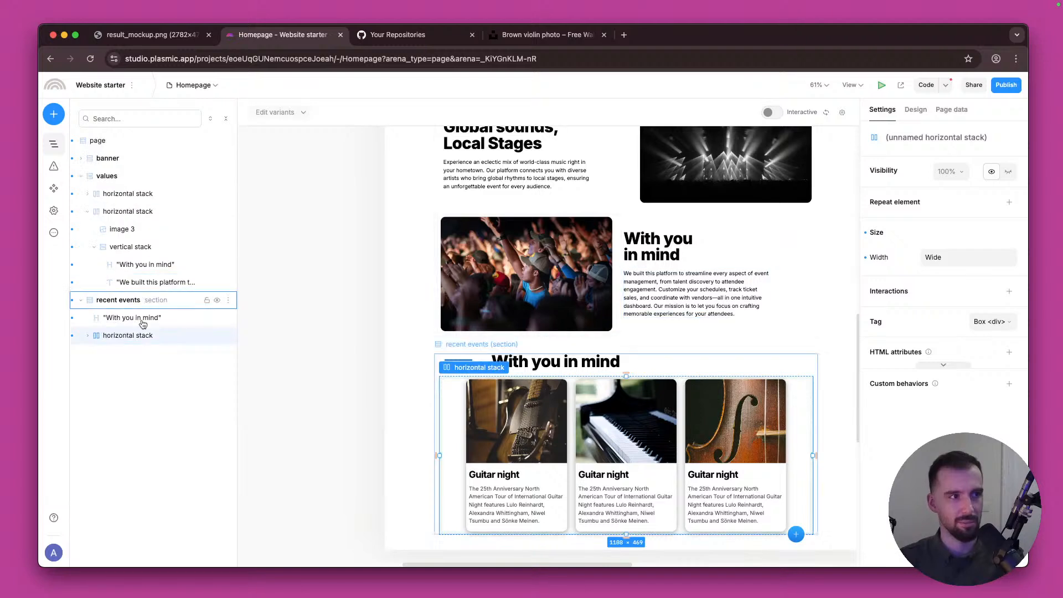
pyautogui.click(127, 300)
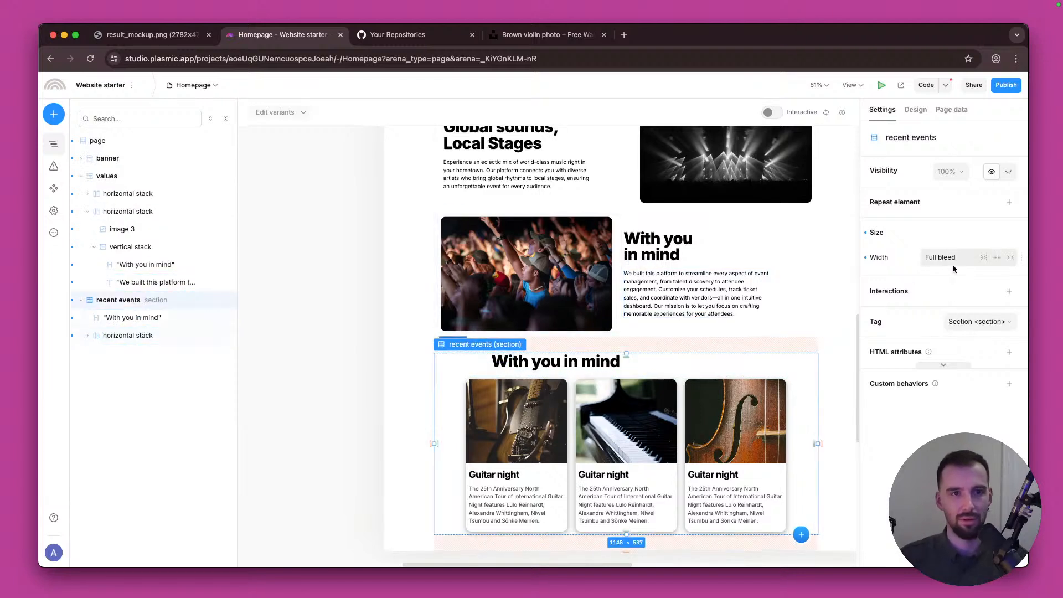
pyautogui.click(916, 110)
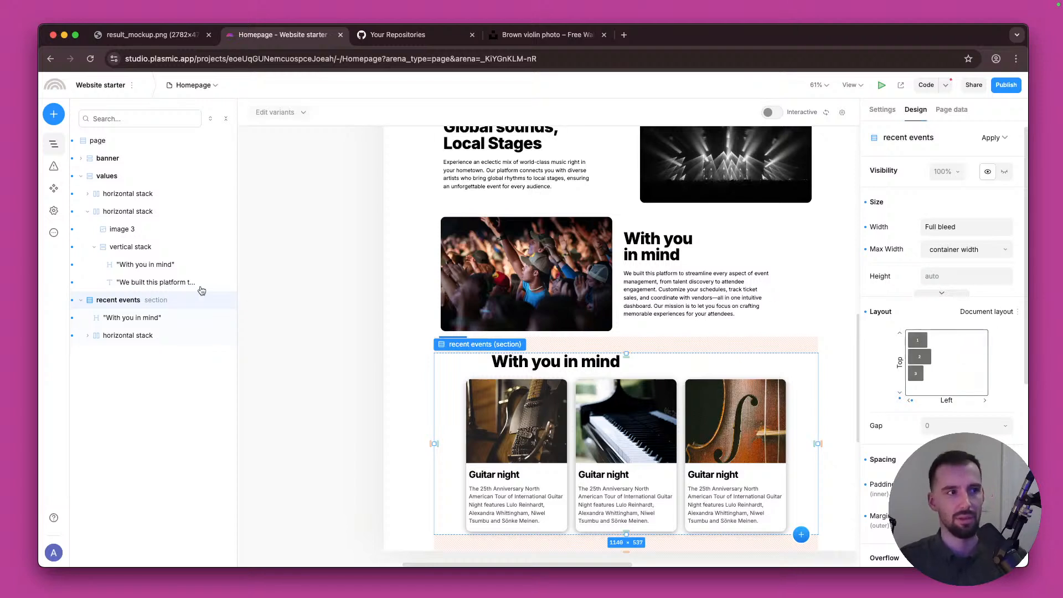
# Step: Try wrapping the recent events heading and the card row together in a horizontal stack, and undo the wrap
pyautogui.click(182, 336)
pyautogui.rightClick(154, 323)
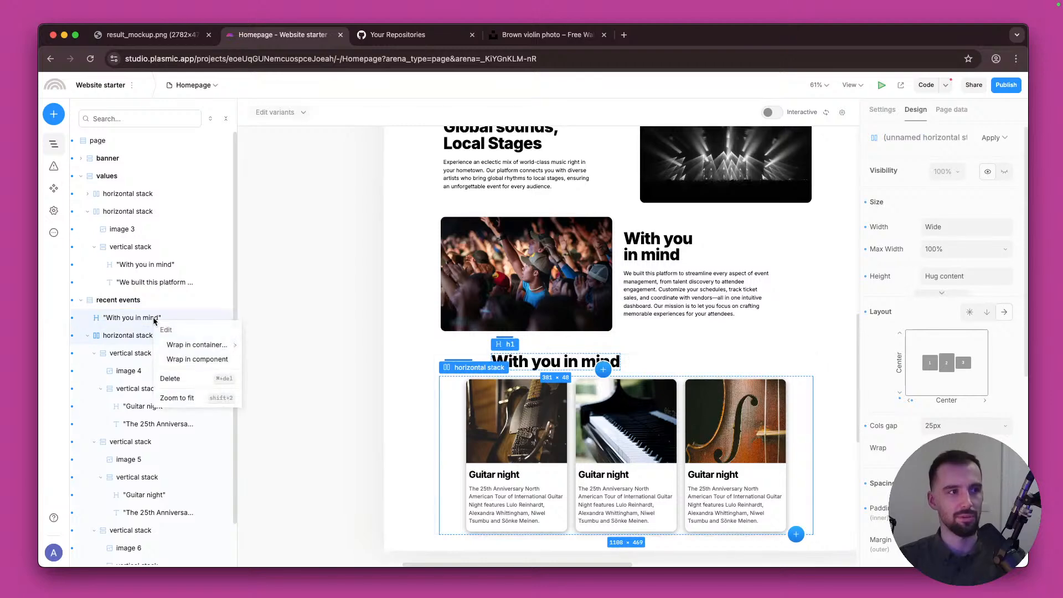
pyautogui.moveTo(199, 345)
pyautogui.click(305, 353)
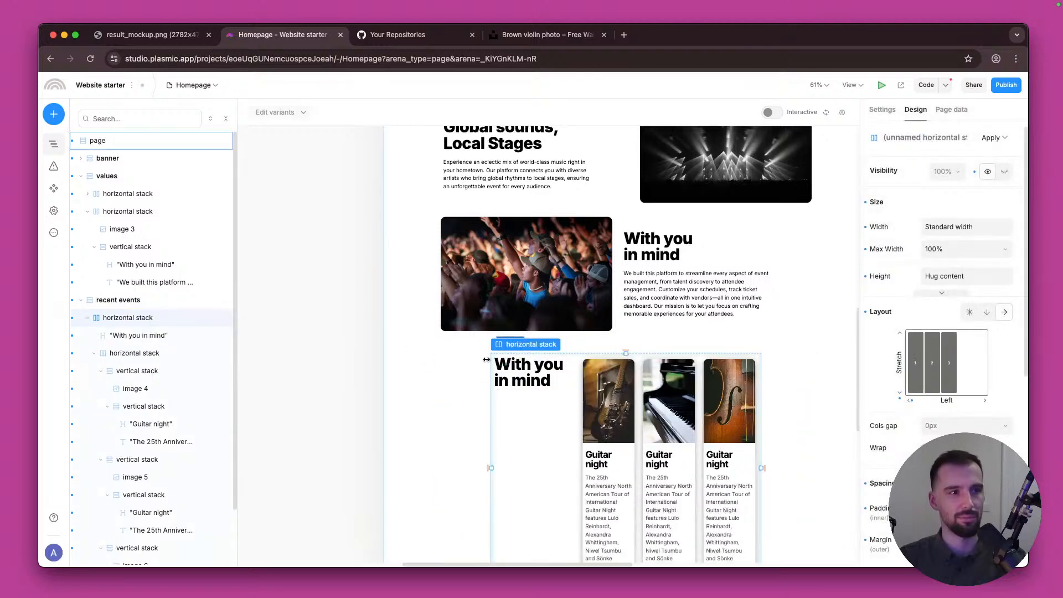
pyautogui.press('super+z')
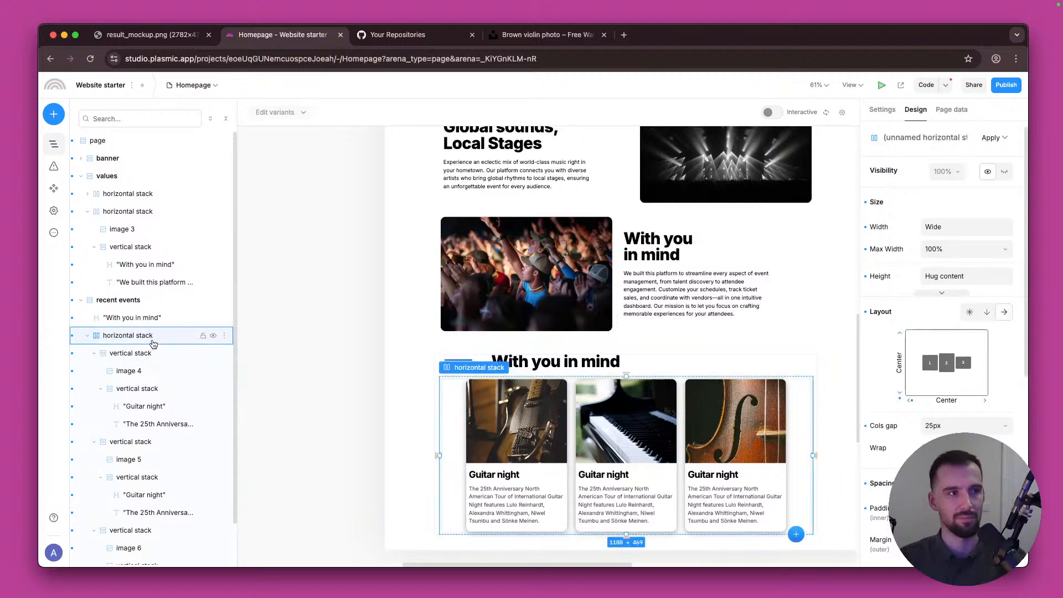
# Step: Wrap the recent events heading and the card row together in a vertical stack and set its width to Wide
pyautogui.click(94, 353)
pyautogui.moveTo(130, 351)
pyautogui.mouseDown()
pyautogui.moveTo(113, 326)
pyautogui.moveTo(135, 349)
pyautogui.mouseUp()
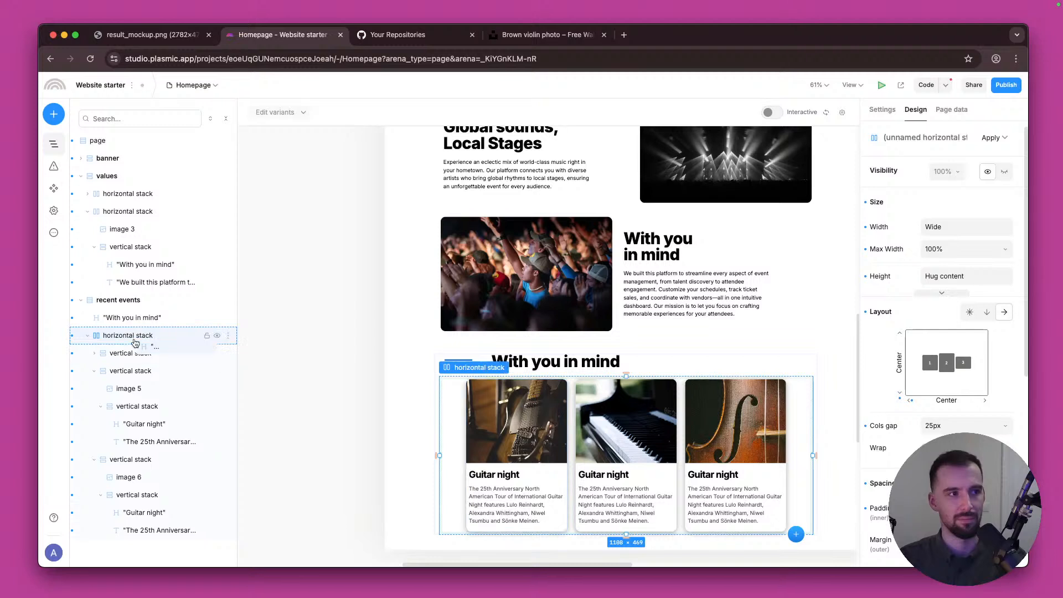
pyautogui.click(132, 322)
pyautogui.rightClick(125, 337)
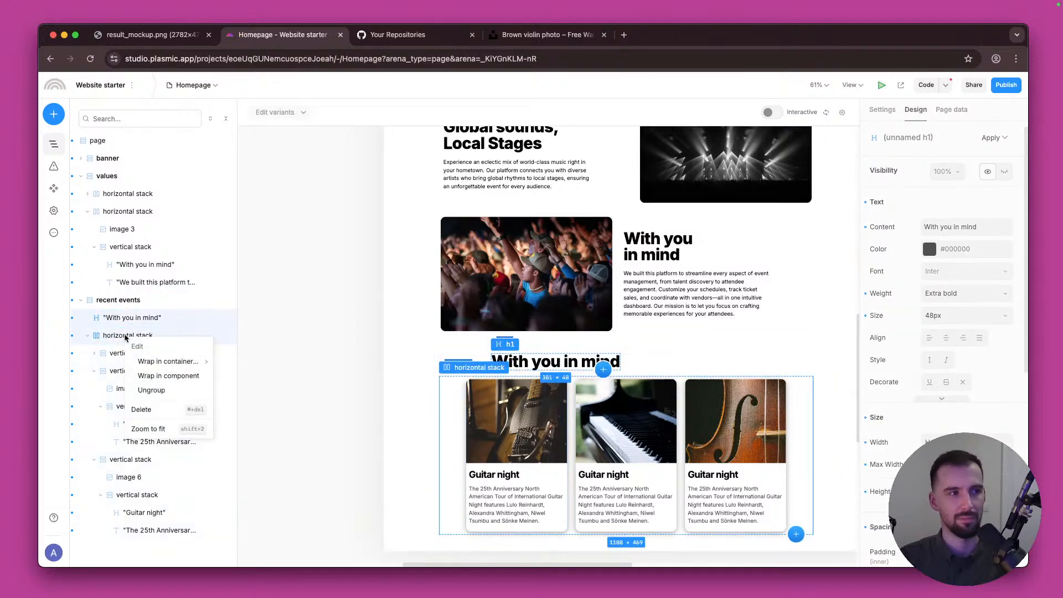
pyautogui.moveTo(177, 361)
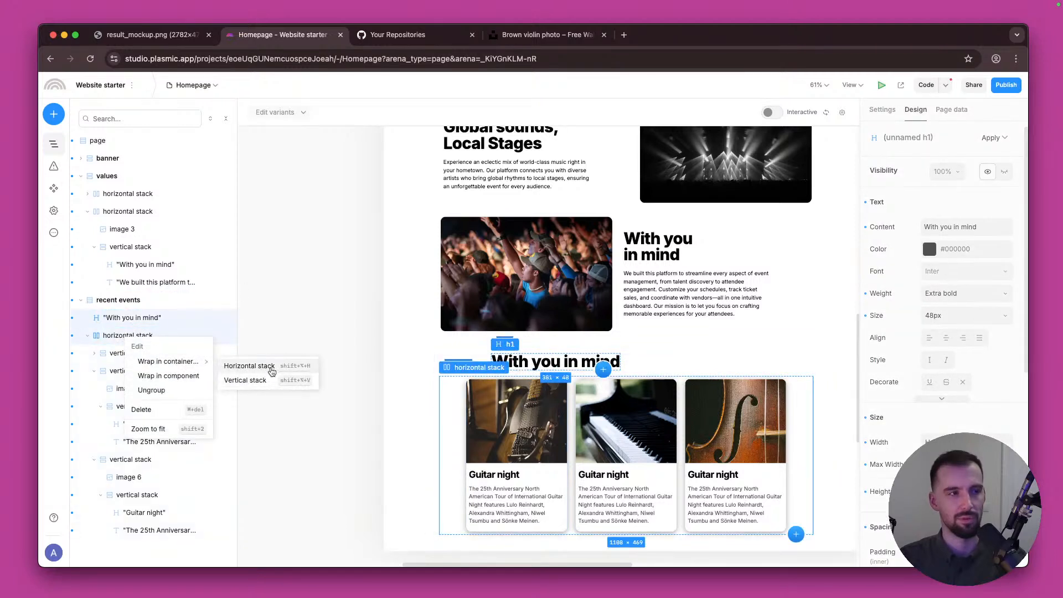
pyautogui.click(261, 380)
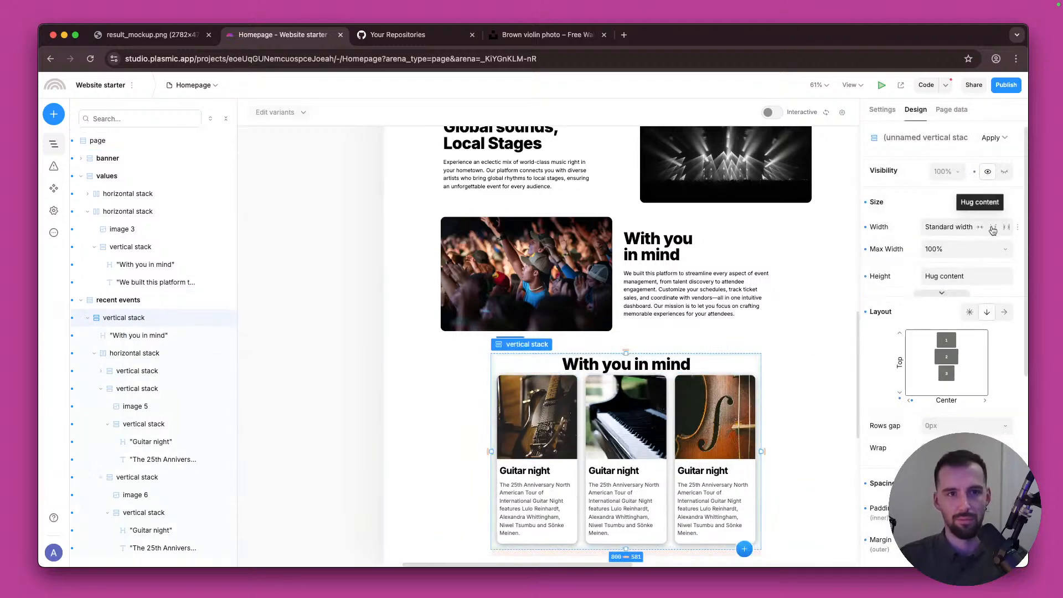
pyautogui.click(992, 228)
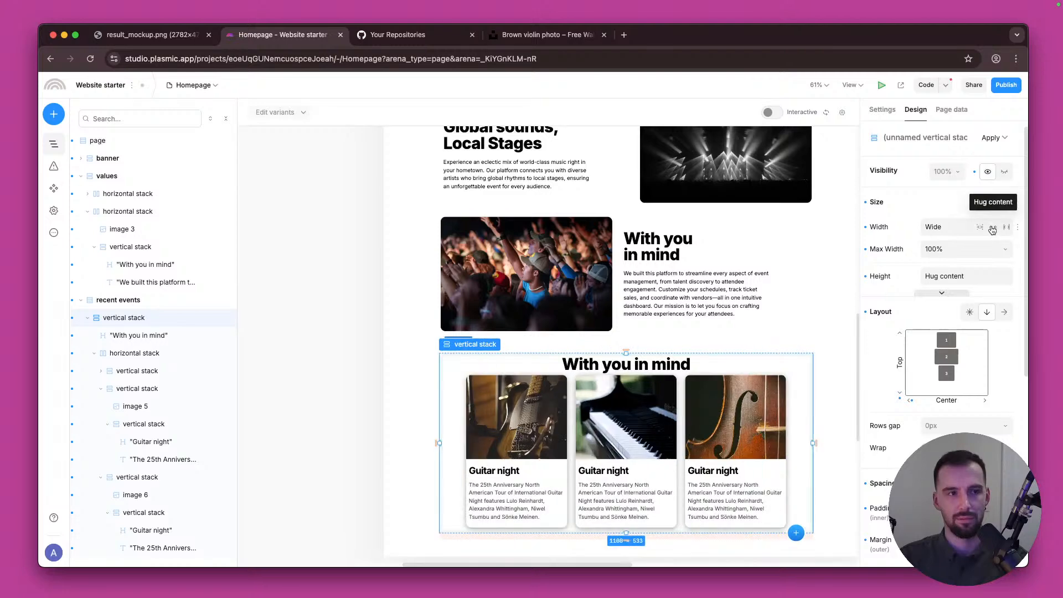
# Step: Align the contents of the wide vertical stack holding the recent events heading and cards to the left
pyautogui.click(577, 367)
pyautogui.click(537, 366)
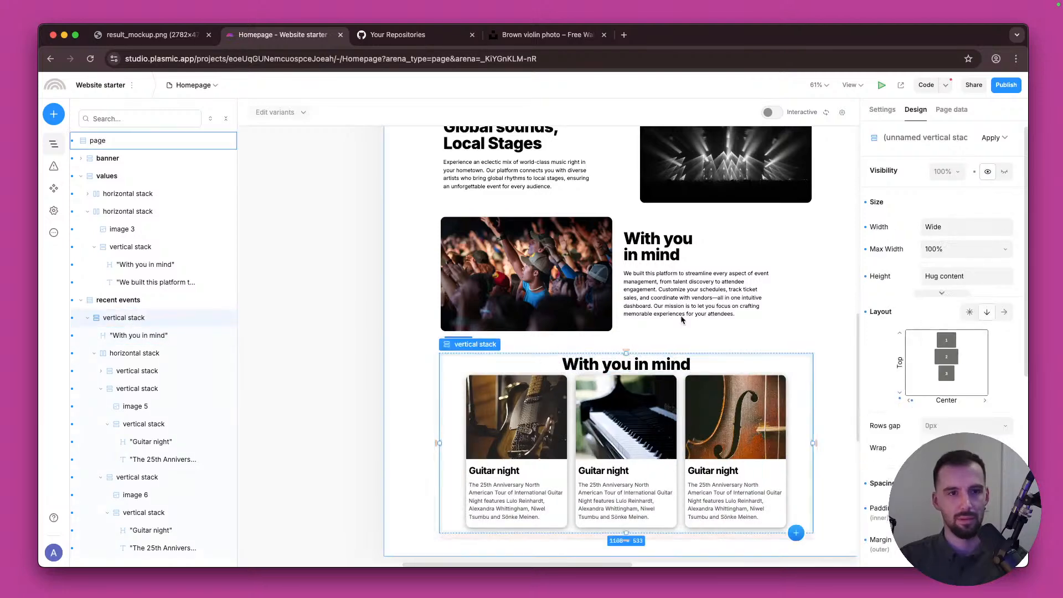
pyautogui.click(915, 349)
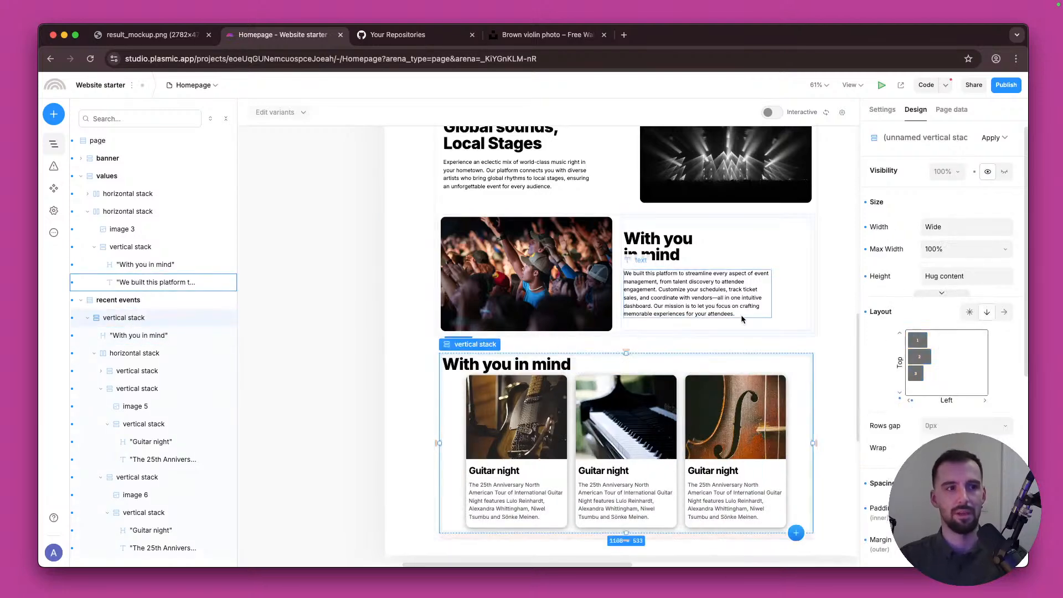
pyautogui.click(842, 372)
pyautogui.rightClick(842, 370)
# Step: Give the "With you in mind" heading above the event cards a bottom margin of 20
pyautogui.click(540, 366)
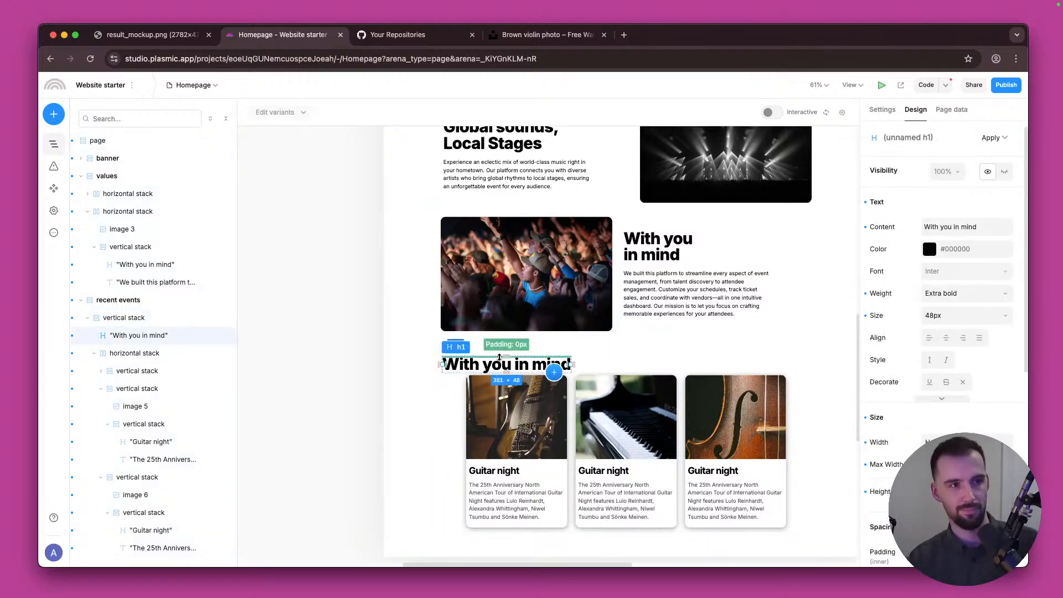
pyautogui.scroll(-5, 978, 348)
pyautogui.click(973, 379)
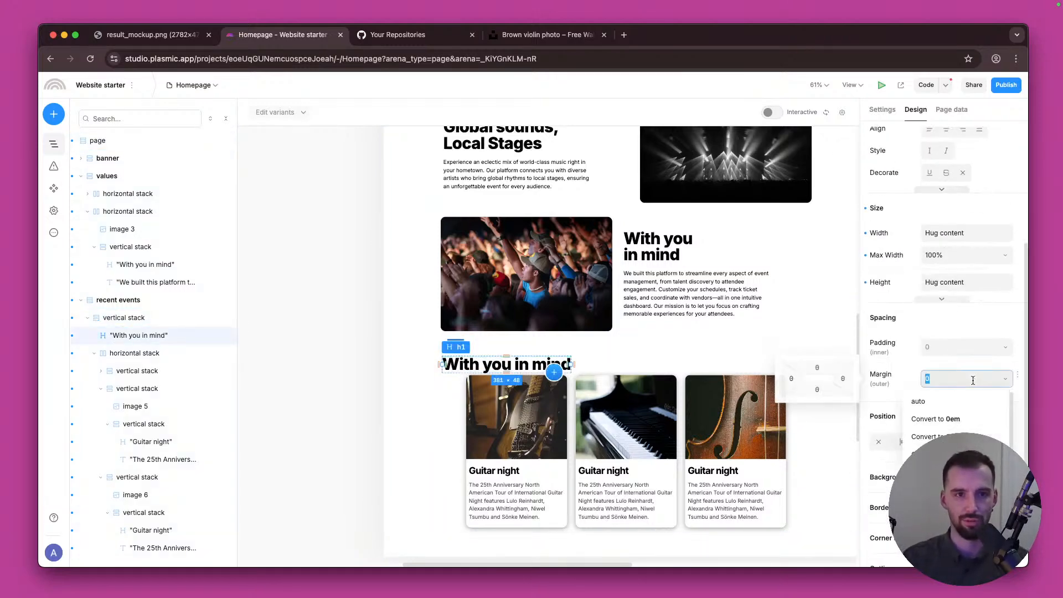
pyautogui.write('20')
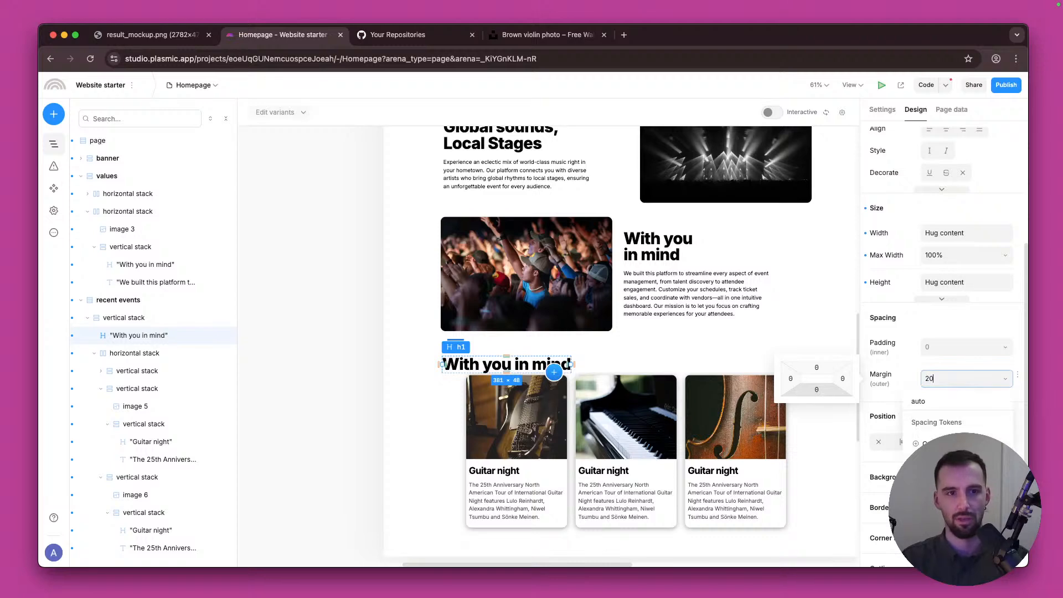
pyautogui.press('Return')
pyautogui.click(397, 356)
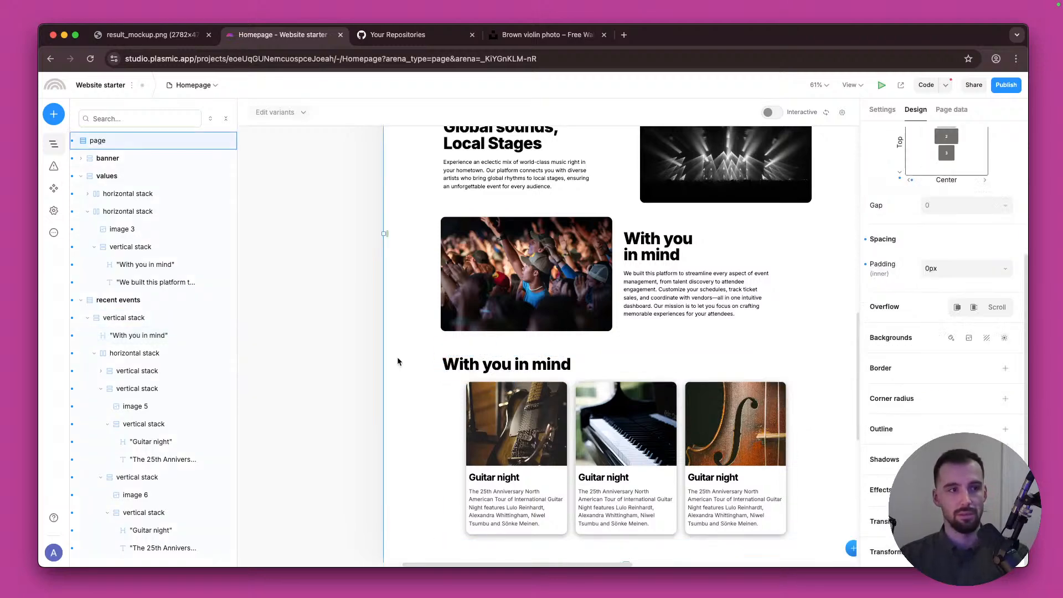
# Step: Check in result_mockup.png which section follows the event cards, and return to the Plasmic homepage project
pyautogui.scroll(-5, 348, 396)
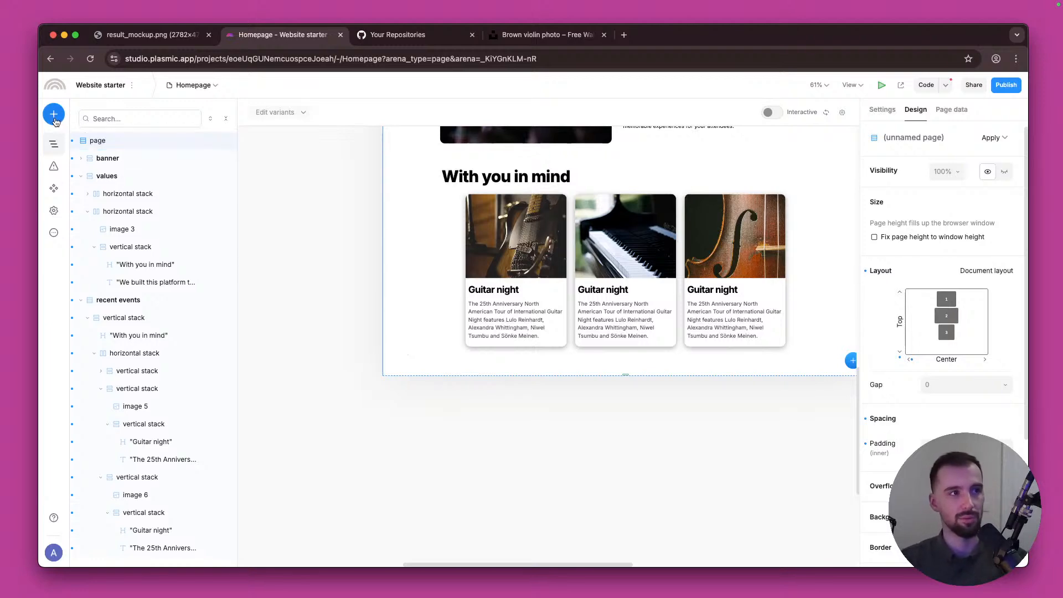
pyautogui.click(134, 37)
pyautogui.scroll(-3, 360, 328)
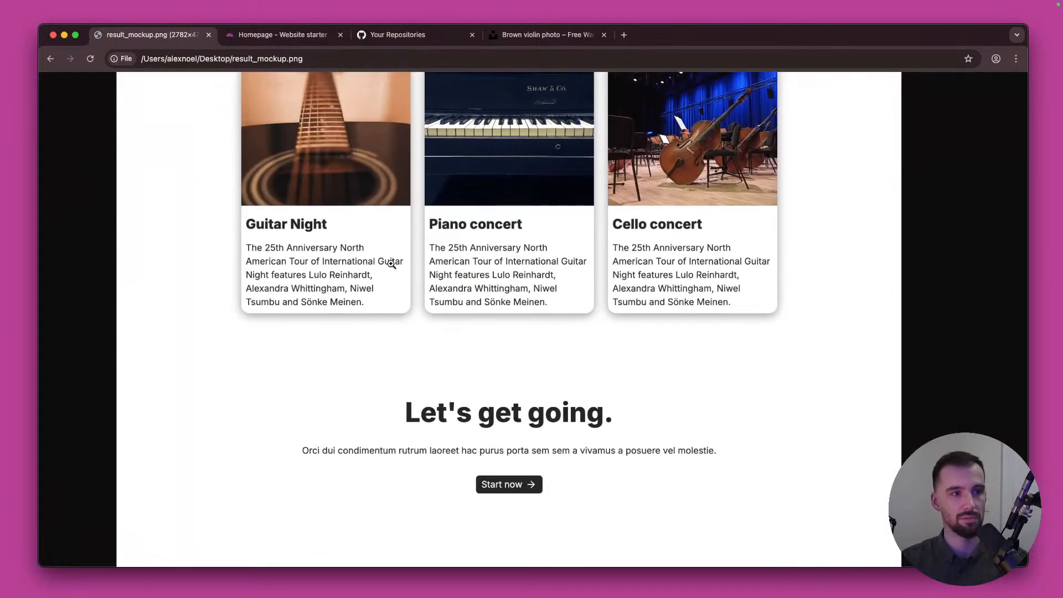
pyautogui.click(279, 34)
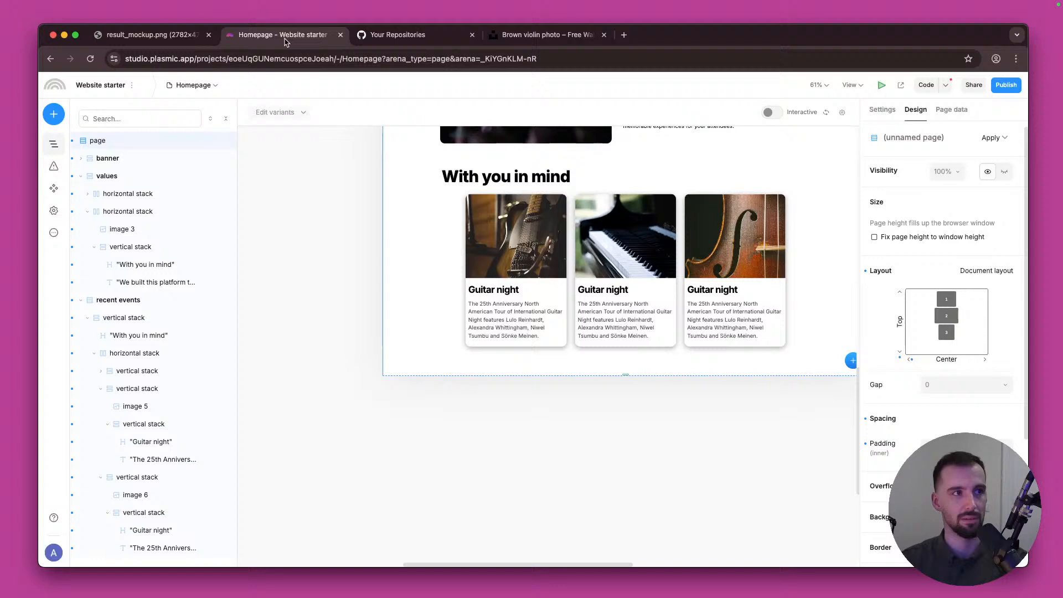
# Step: Insert the Call to Action Skeleton section template into the page below the recent events section
pyautogui.click(54, 113)
pyautogui.write('sect')
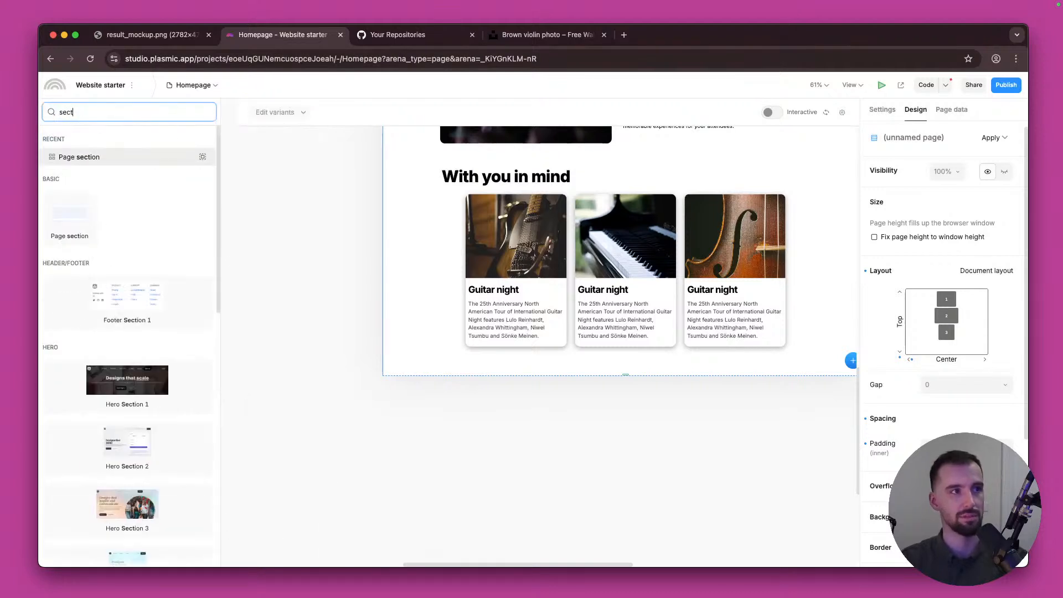
pyautogui.press('BackSpace')
pyautogui.press('BackSpace')
pyautogui.press('BackSpace')
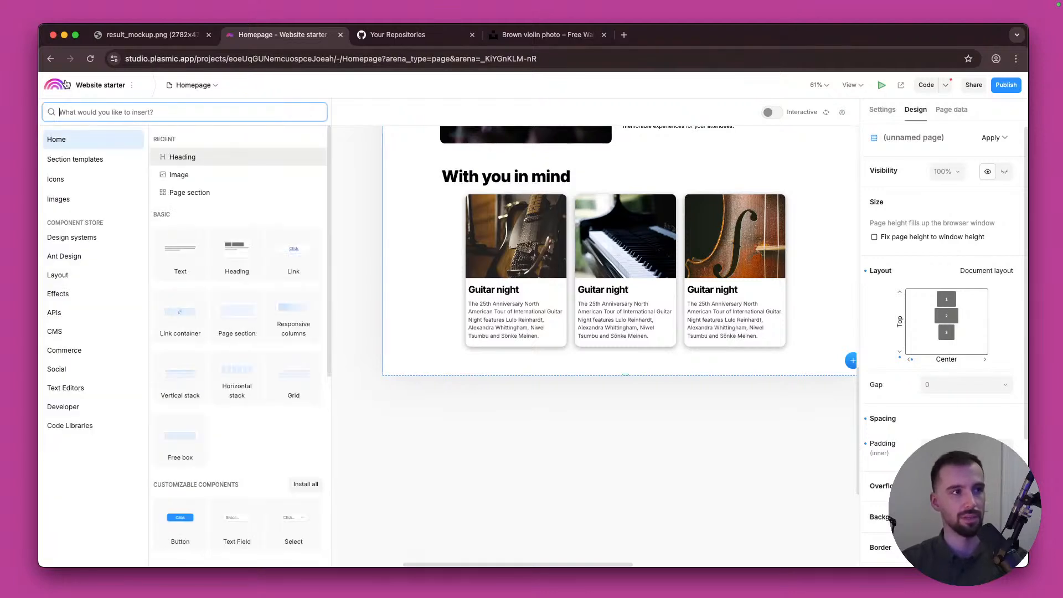
pyautogui.click(96, 158)
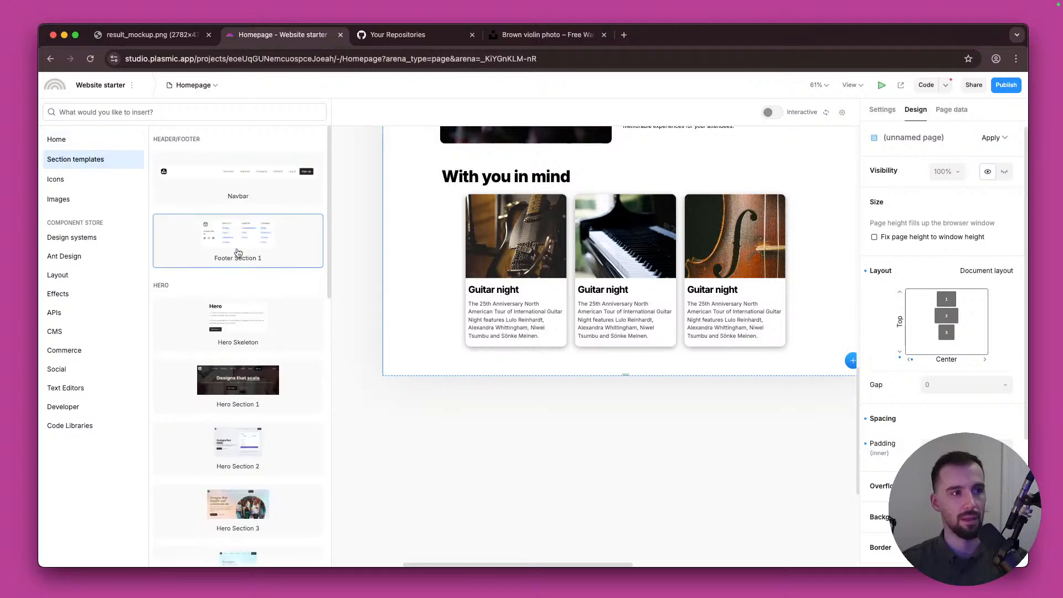
pyautogui.scroll(-15, 237, 247)
pyautogui.scroll(2, 238, 253)
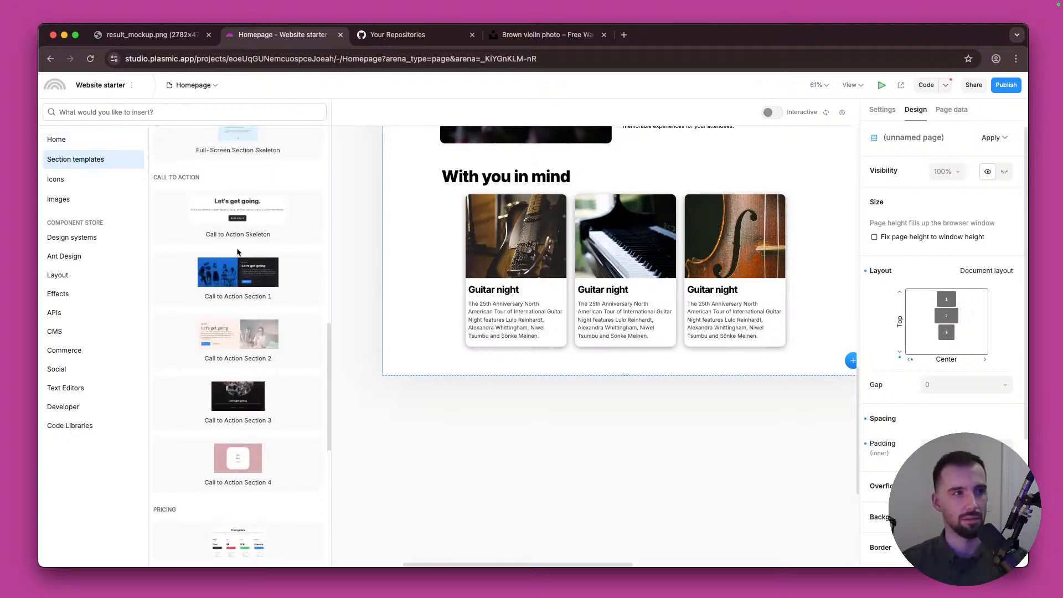
pyautogui.click(238, 223)
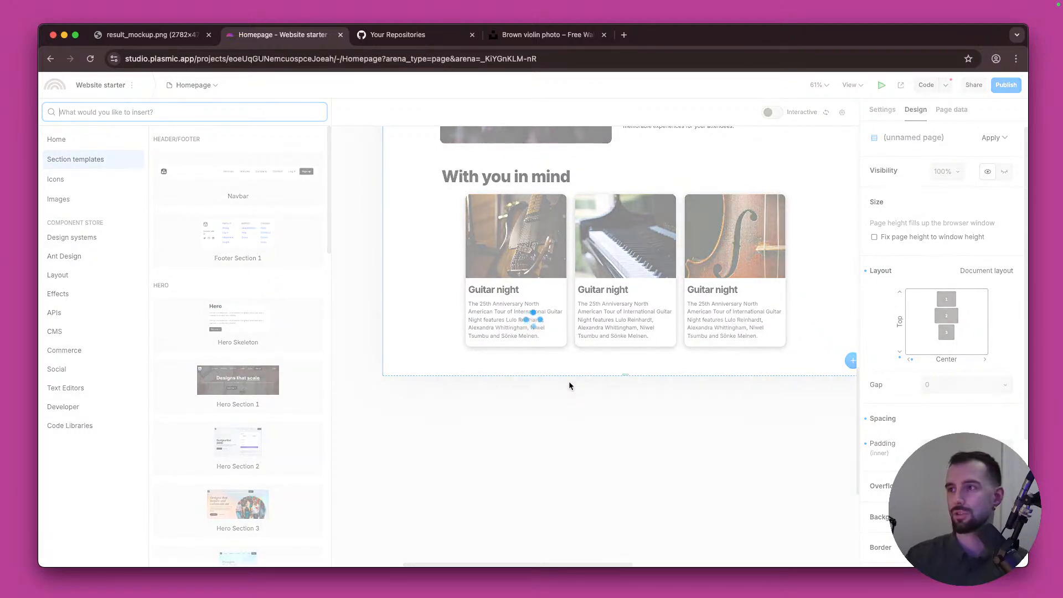
pyautogui.click(340, 317)
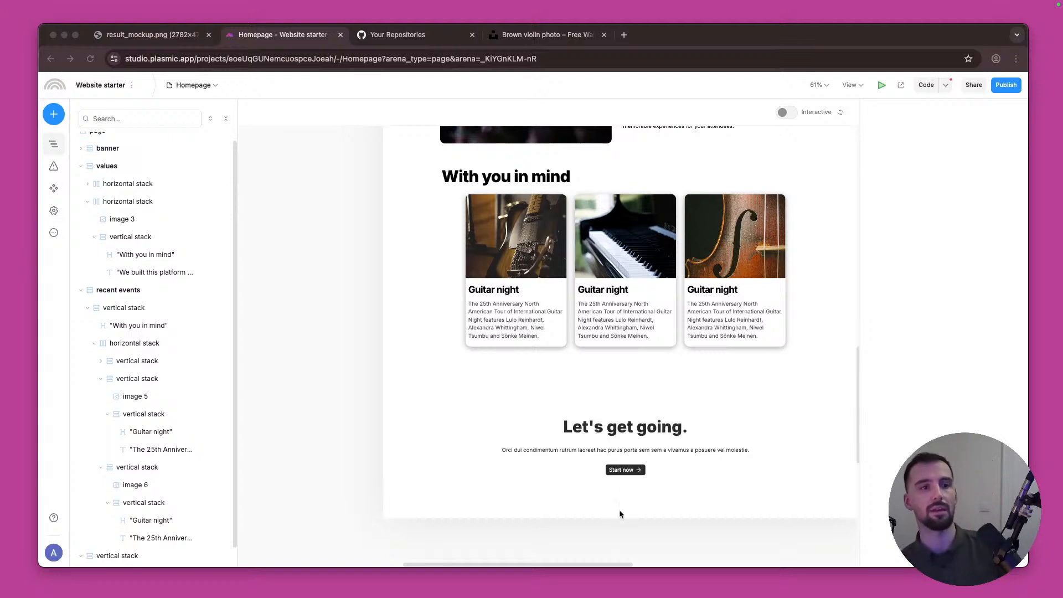
pyautogui.click(628, 550)
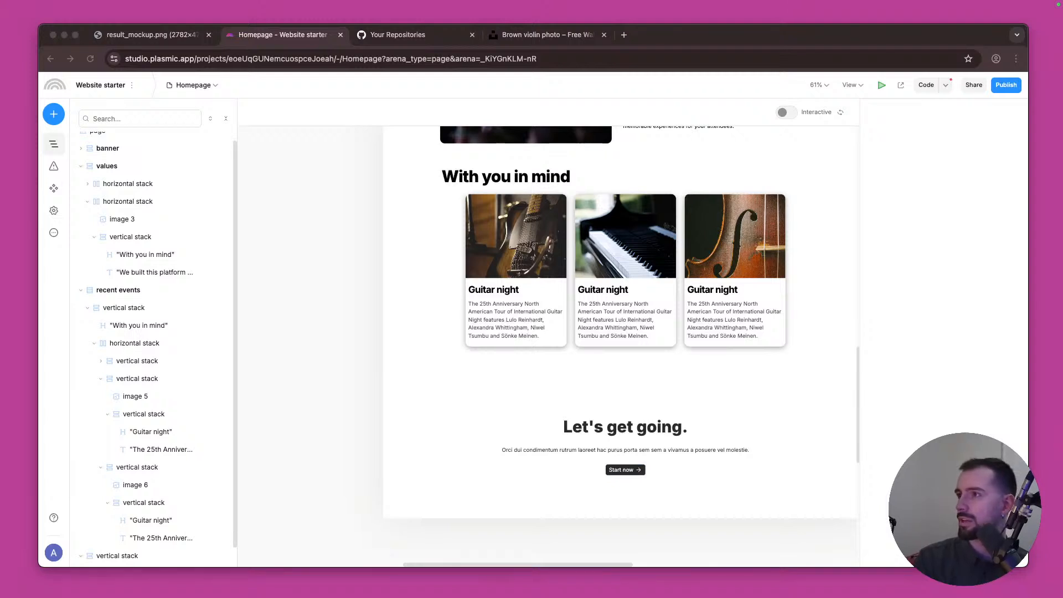
pyautogui.click(372, 378)
pyautogui.scroll(-5, 373, 377)
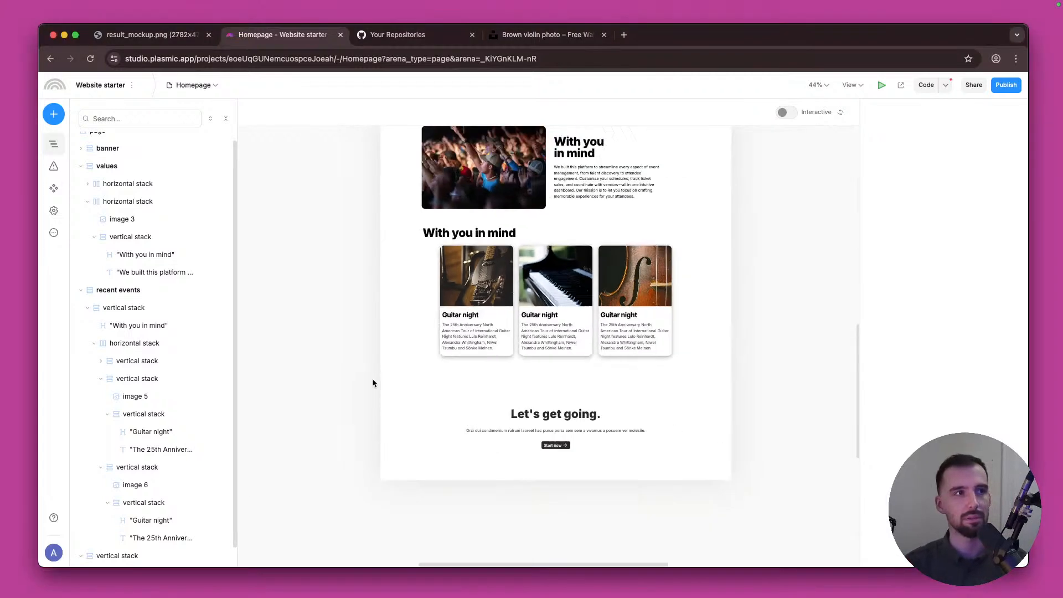
pyautogui.scroll(3, 373, 383)
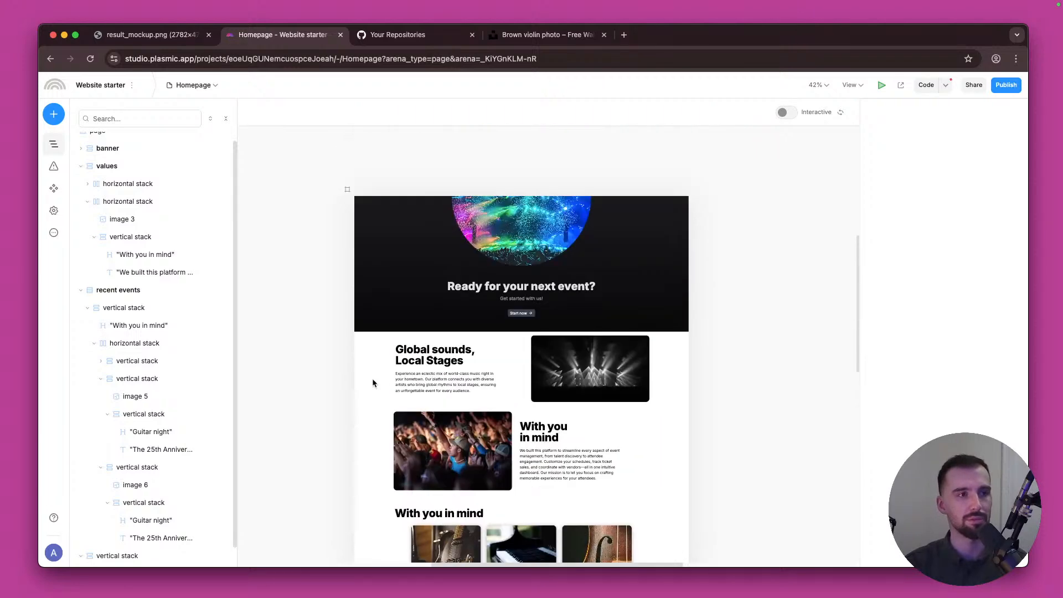
# Step: Review the homepage from the banner down to the closing "Let's get going." section and check the project's page list
pyautogui.scroll(-4, 373, 383)
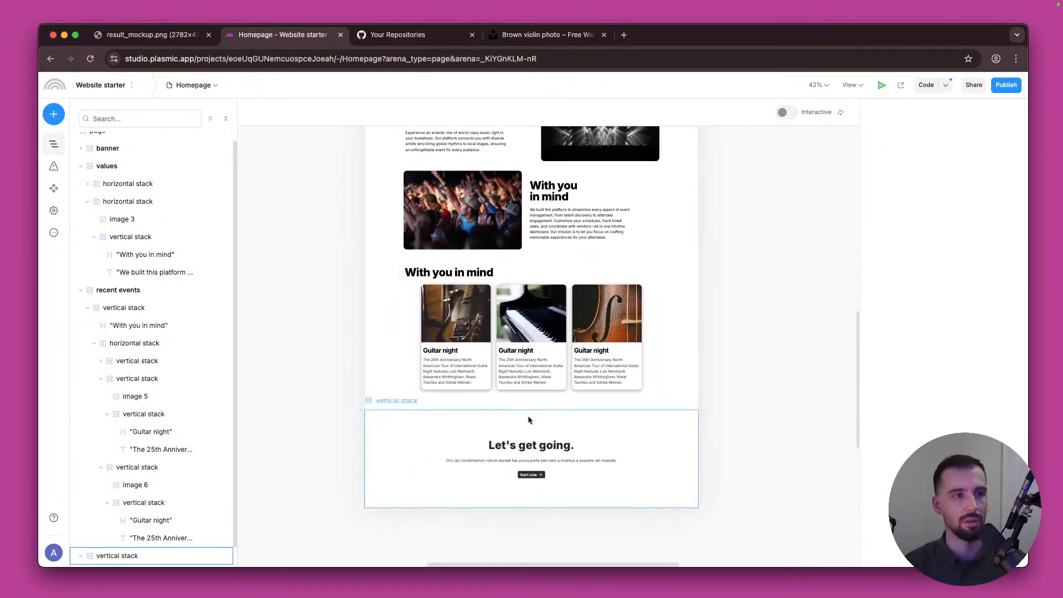
pyautogui.click(529, 420)
pyautogui.click(268, 290)
pyautogui.click(199, 88)
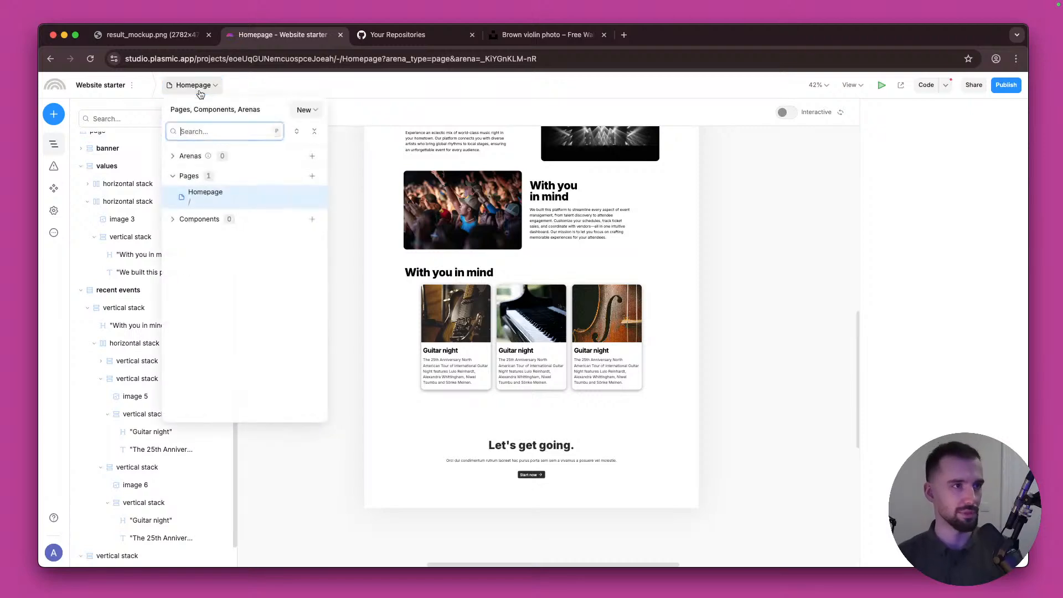
pyautogui.click(824, 290)
pyautogui.scroll(5, 824, 291)
pyautogui.scroll(3, 740, 354)
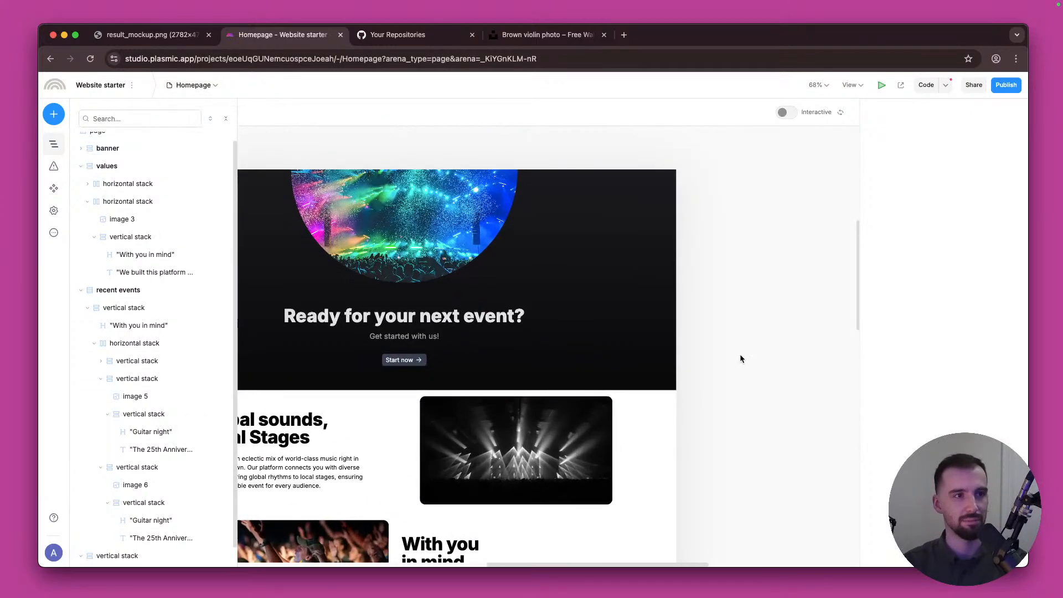
pyautogui.hscroll(-2, 740, 354)
pyautogui.scroll(-5, 741, 354)
pyautogui.scroll(-6, 741, 359)
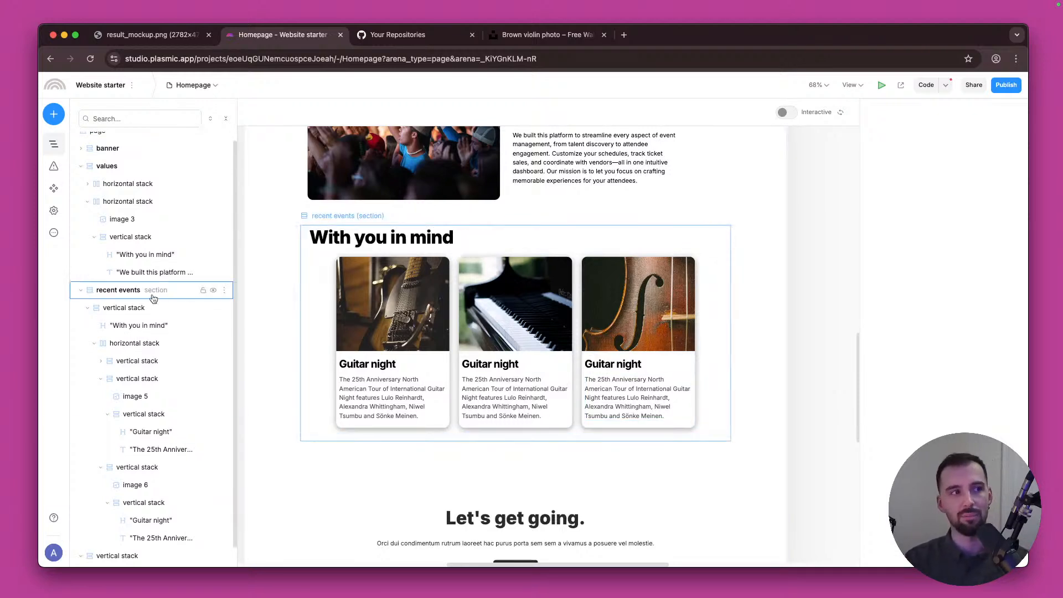
# Step: Collapse the recent events and values sections in the outline and expand the inner vertical stack of the closing section
pyautogui.click(81, 290)
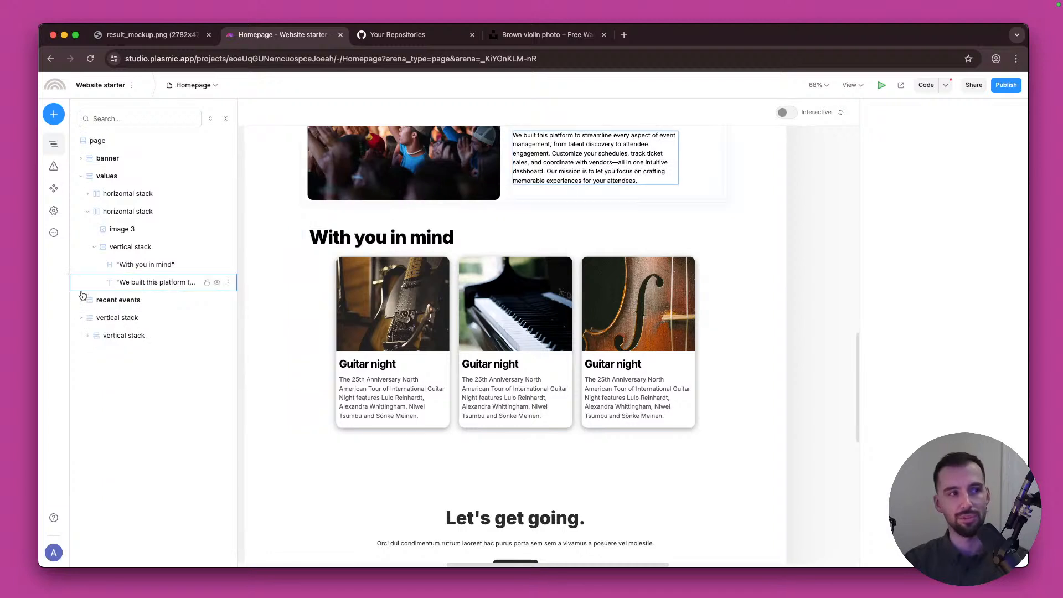
pyautogui.click(104, 326)
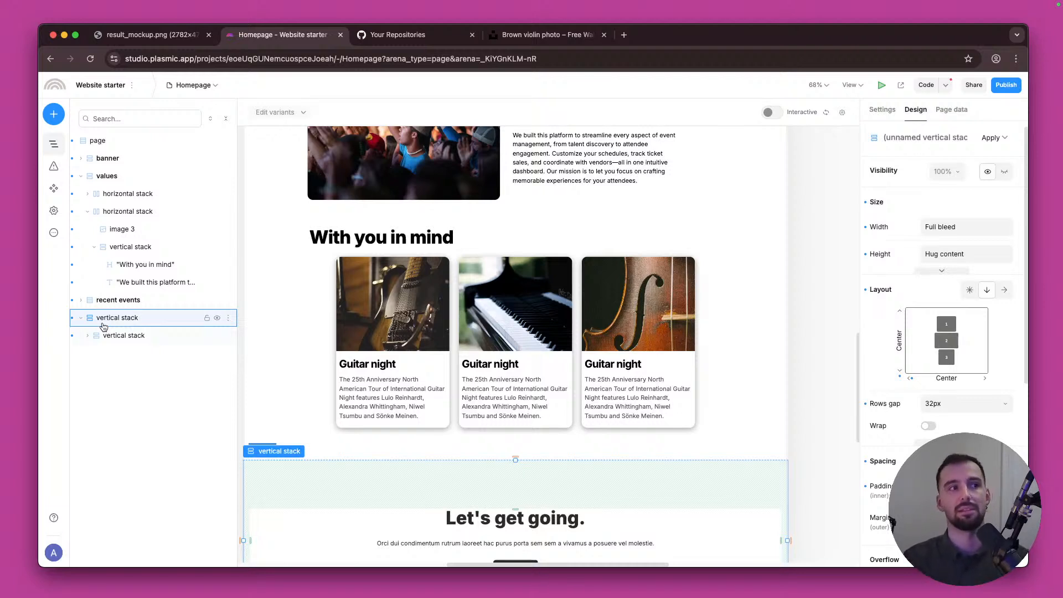
pyautogui.click(81, 182)
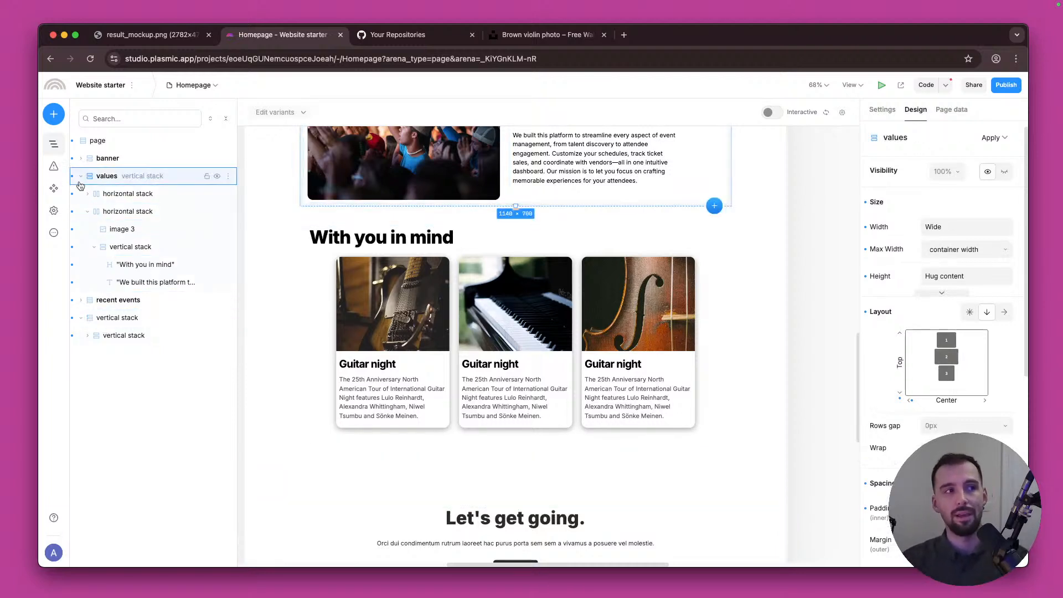
pyautogui.click(81, 177)
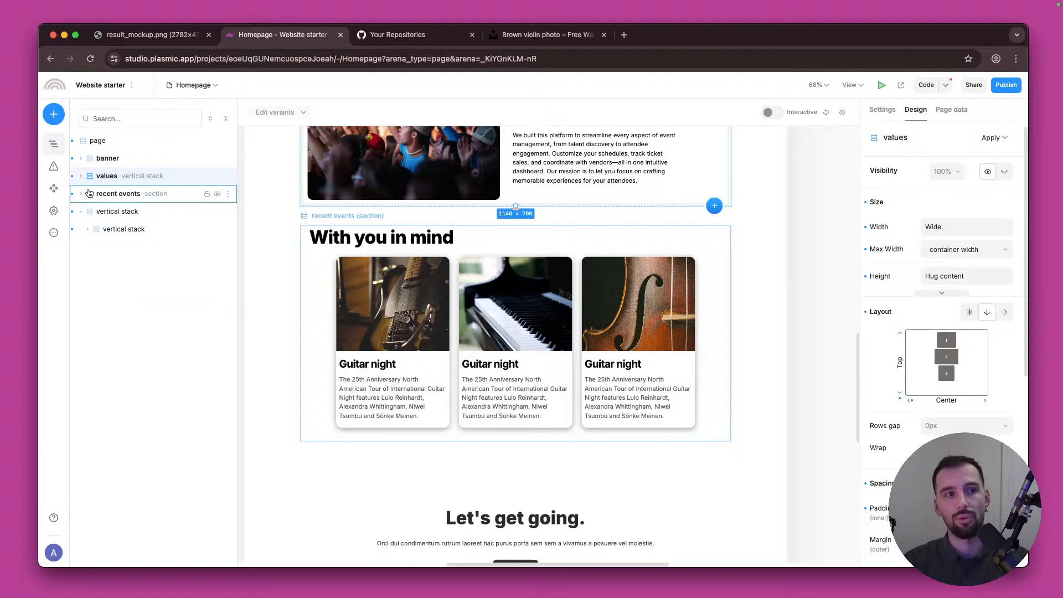
pyautogui.click(84, 231)
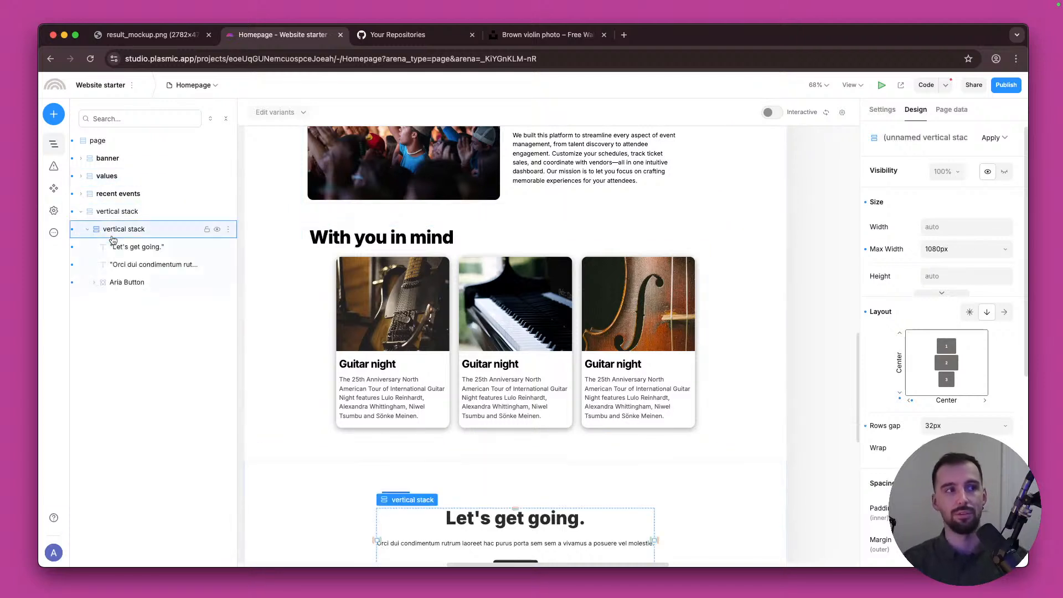
pyautogui.rightClick(112, 237)
pyautogui.click(108, 237)
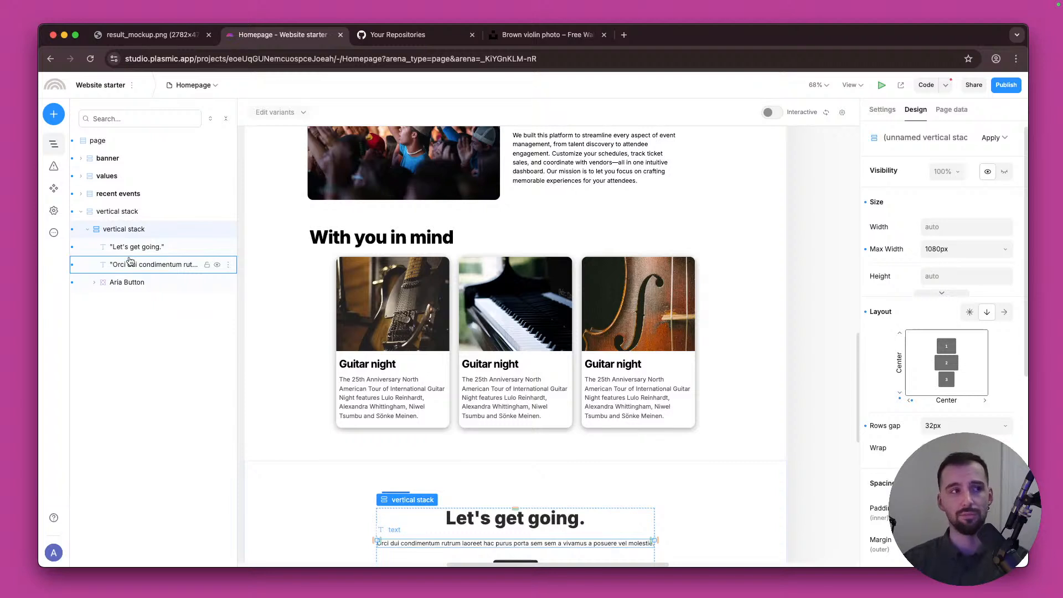
# Step: Browse the insertable section templates and basic elements, and inspect the text elements of the "Let's get going." section
pyautogui.click(53, 114)
pyautogui.click(118, 157)
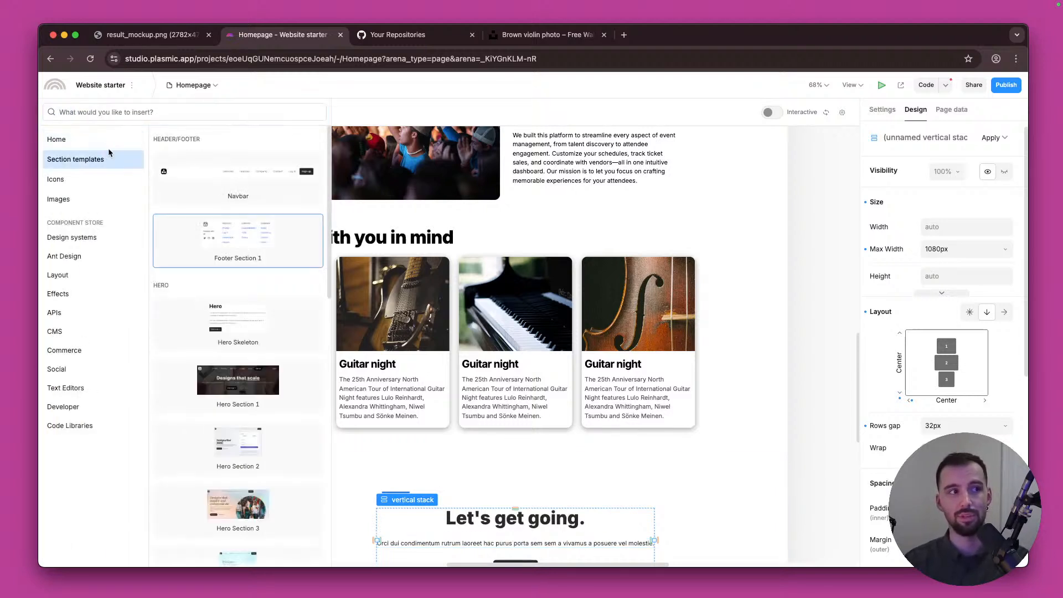
pyautogui.click(108, 144)
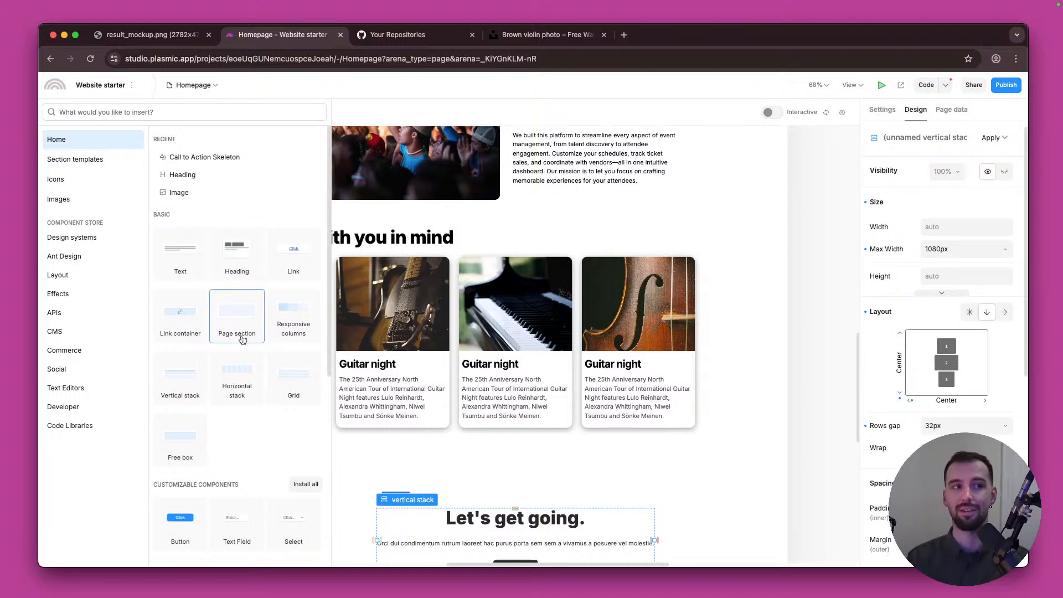
pyautogui.click(700, 237)
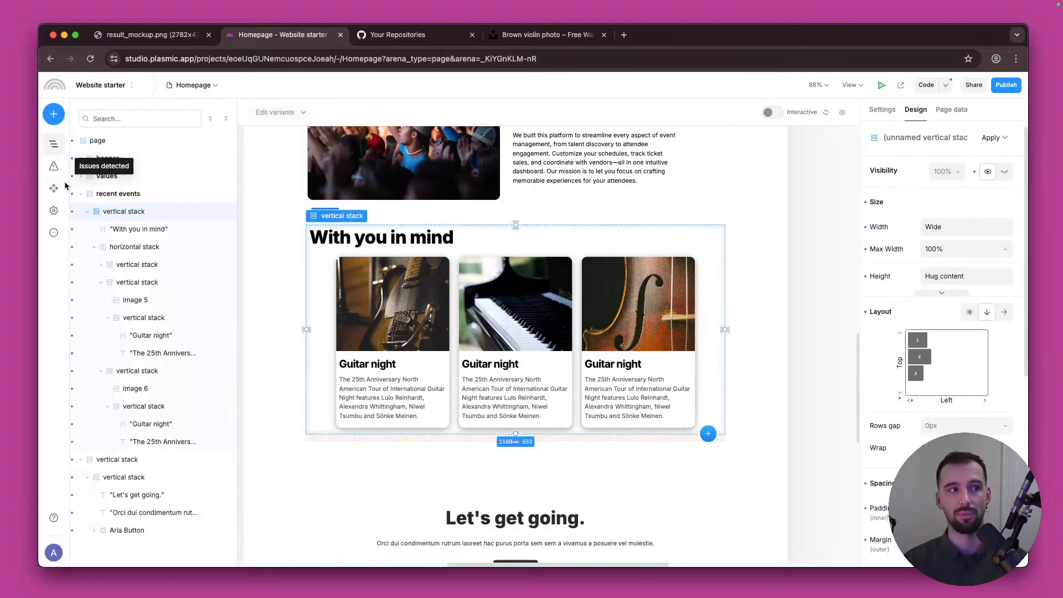
pyautogui.click(81, 193)
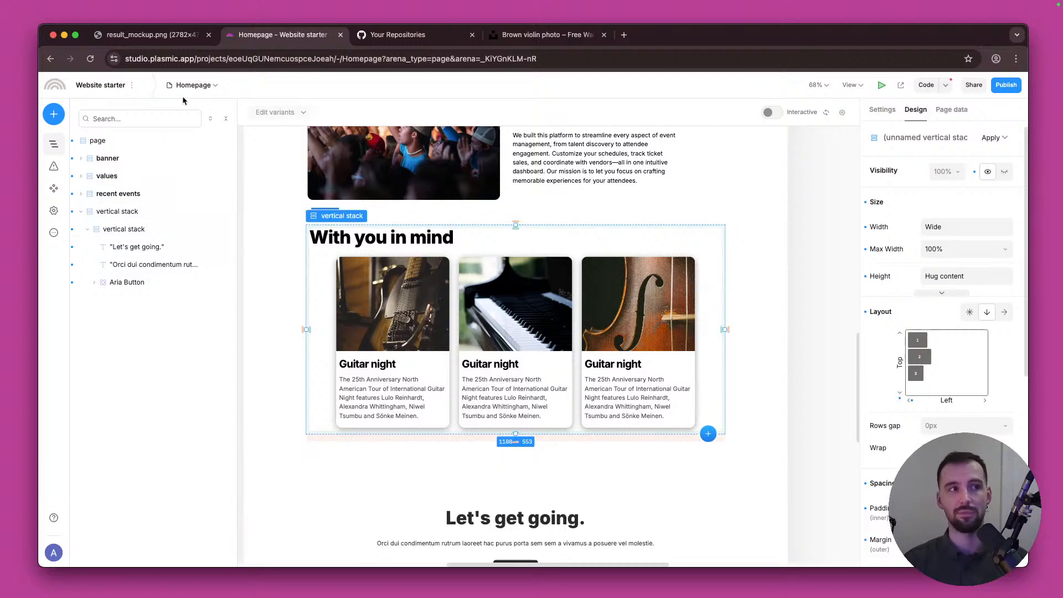
pyautogui.click(116, 232)
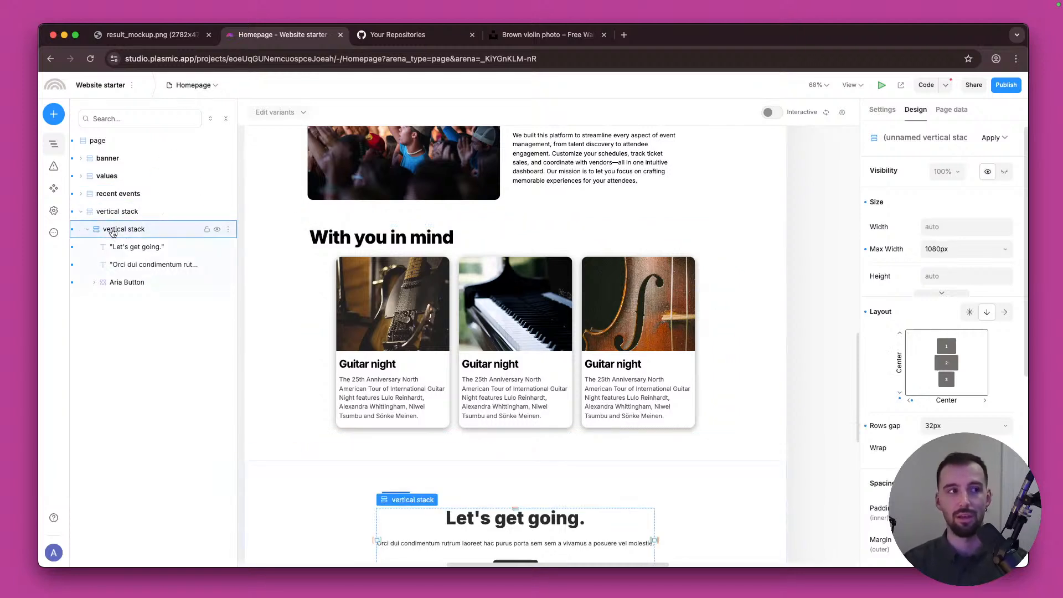
pyautogui.click(119, 250)
pyautogui.click(133, 263)
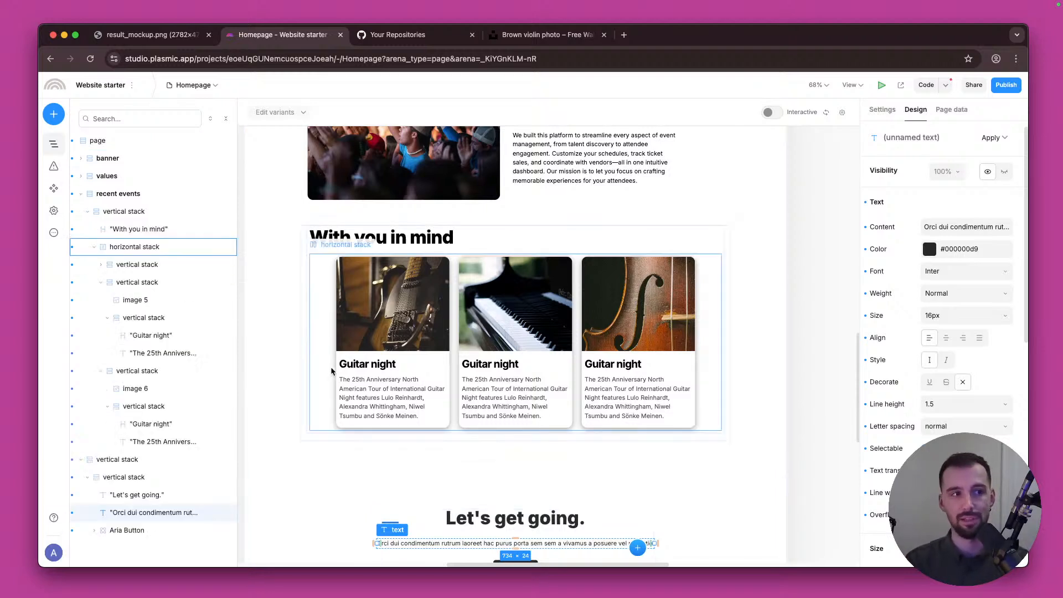
# Step: Create a component named EventPreview from the first event card, the one with the guitar image
pyautogui.click(378, 326)
pyautogui.rightClick(173, 271)
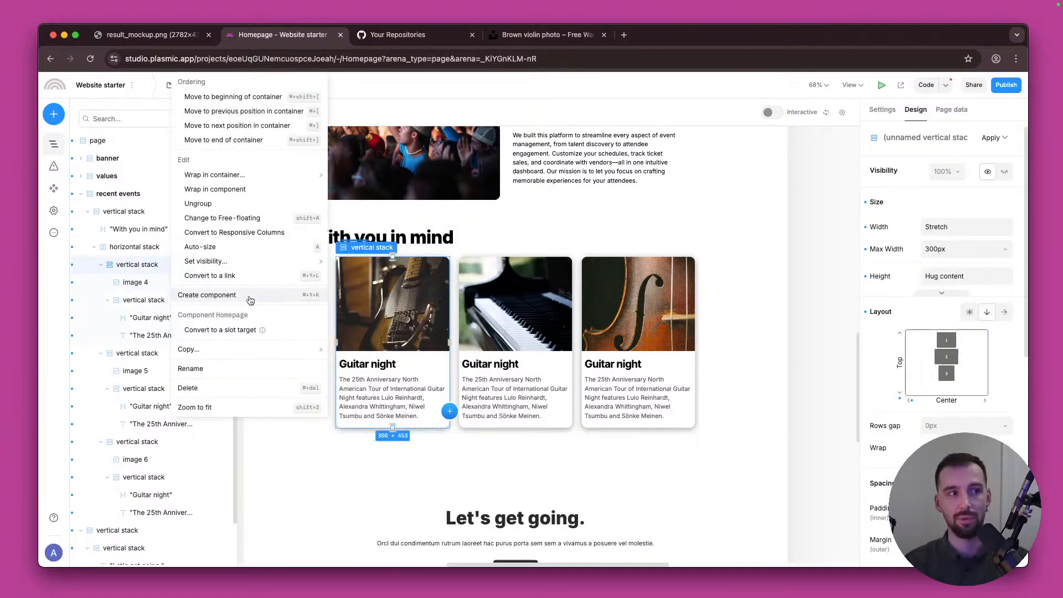
pyautogui.click(233, 297)
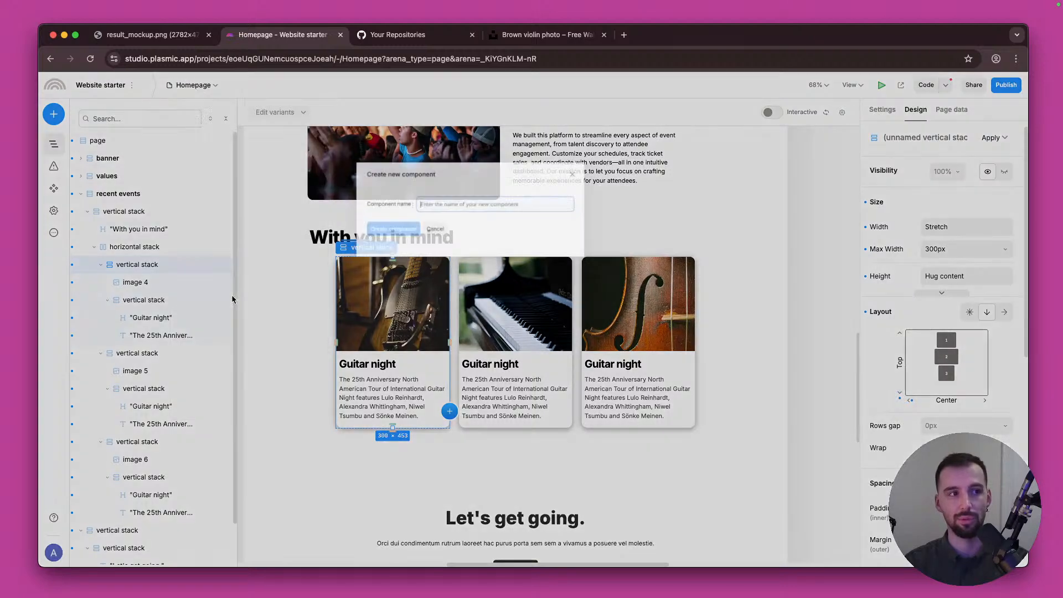
pyautogui.write('EventPreview')
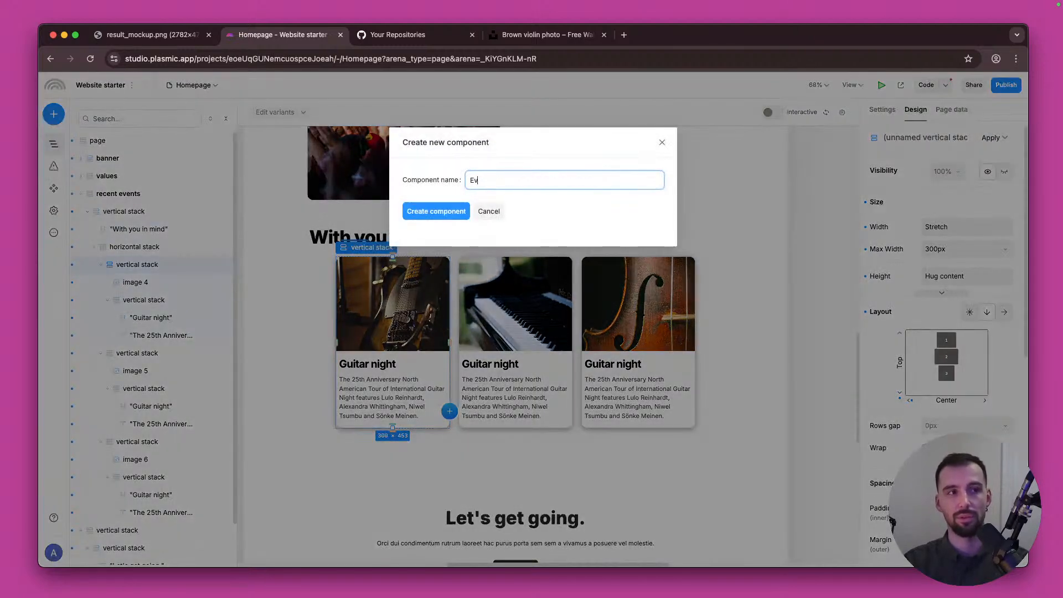
pyautogui.press('Return')
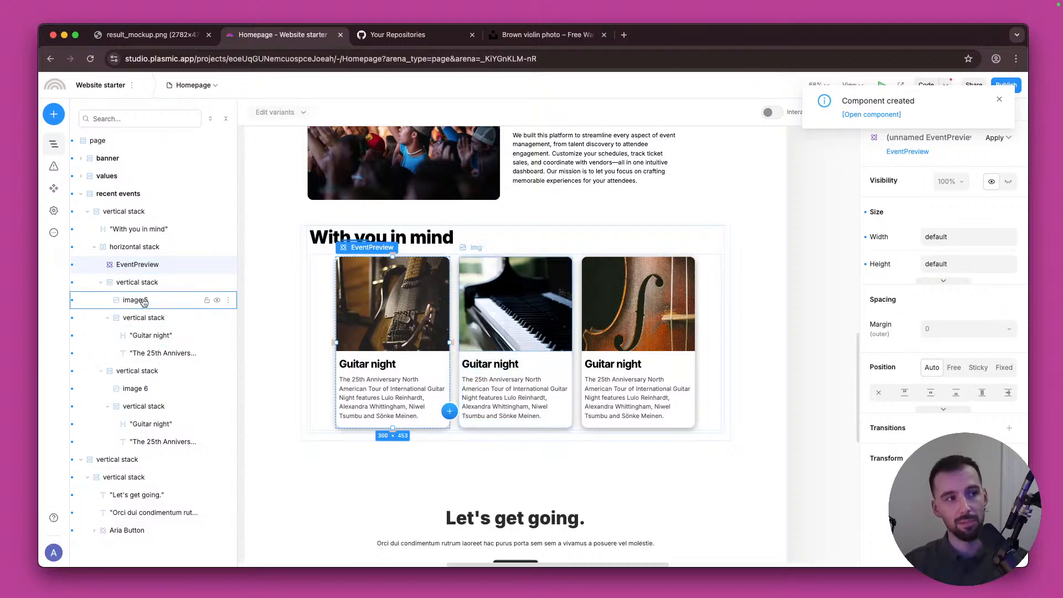
# Step: Open the EventPreview component for editing and add a Text prop named title to it
pyautogui.doubleClick(131, 266)
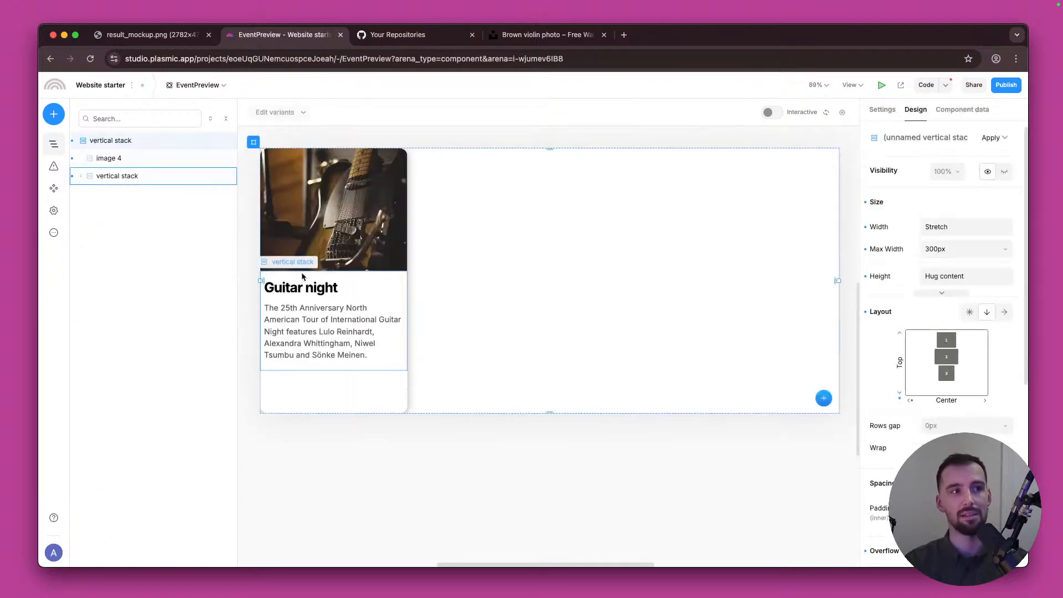
pyautogui.click(355, 284)
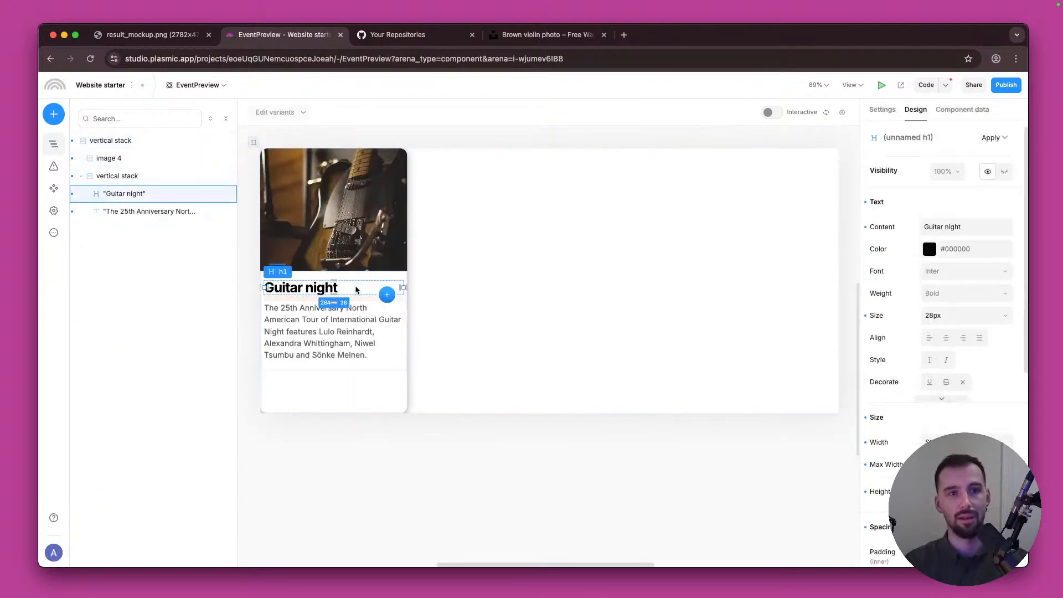
pyautogui.click(944, 120)
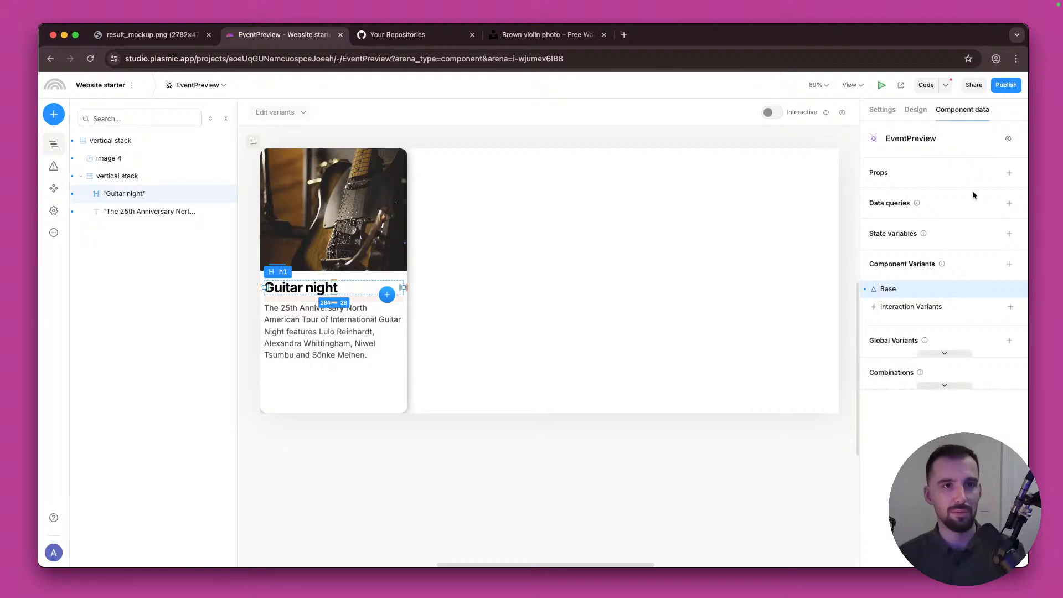
pyautogui.click(1009, 173)
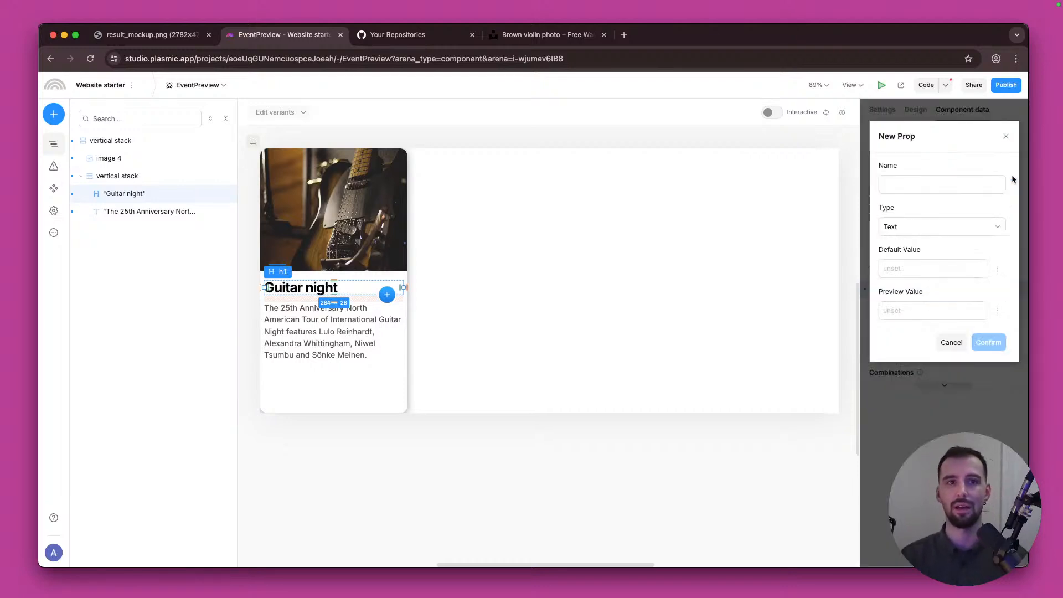
pyautogui.click(927, 186)
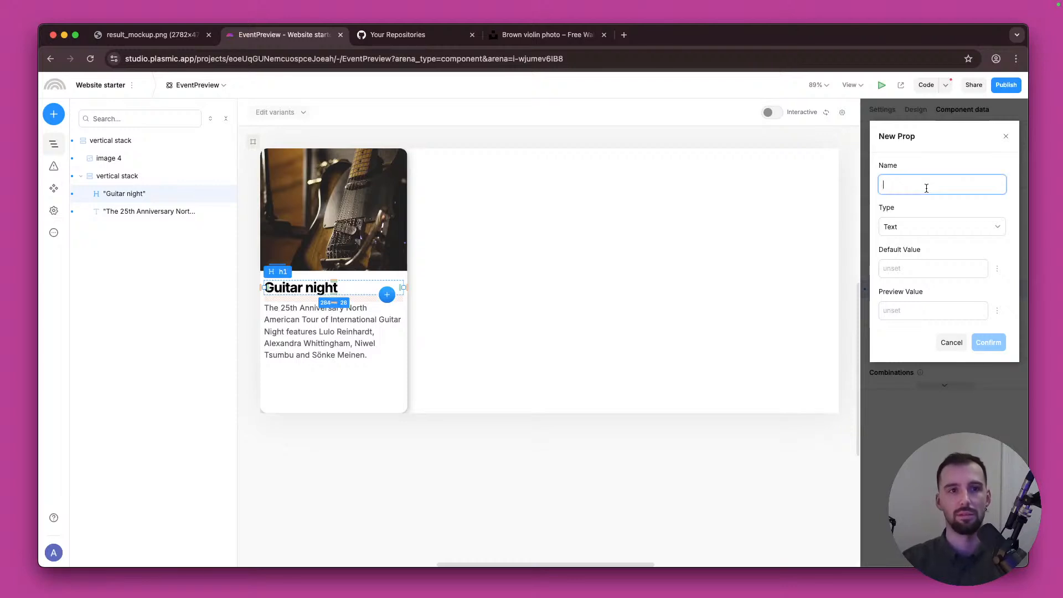
pyautogui.write('r')
pyautogui.write('itle')
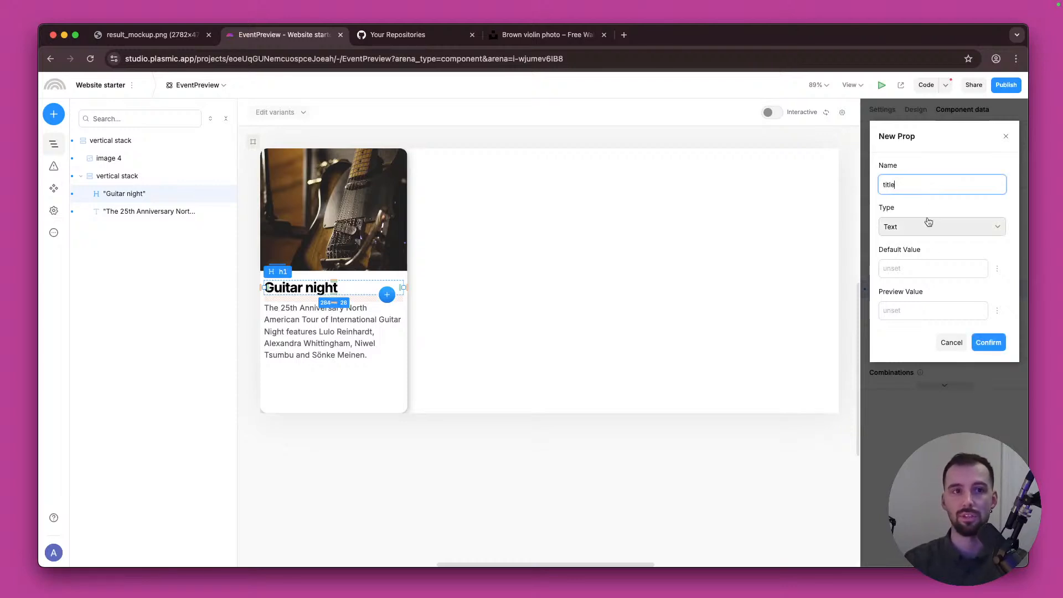
pyautogui.click(996, 342)
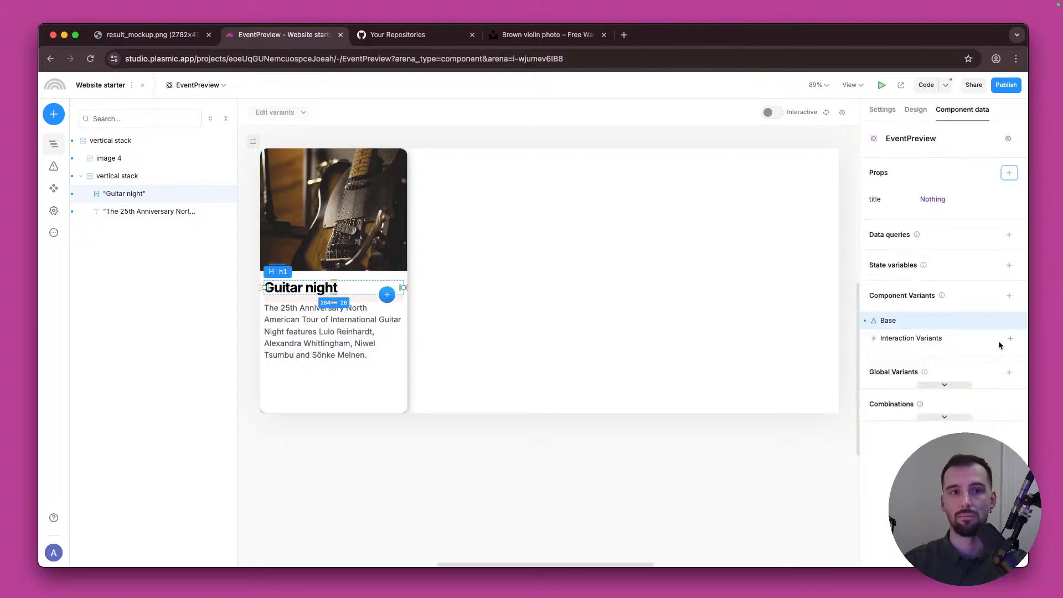
# Step: Allow external access to the card's guitar image through a new prop named image, and check the component's props
pyautogui.click(387, 227)
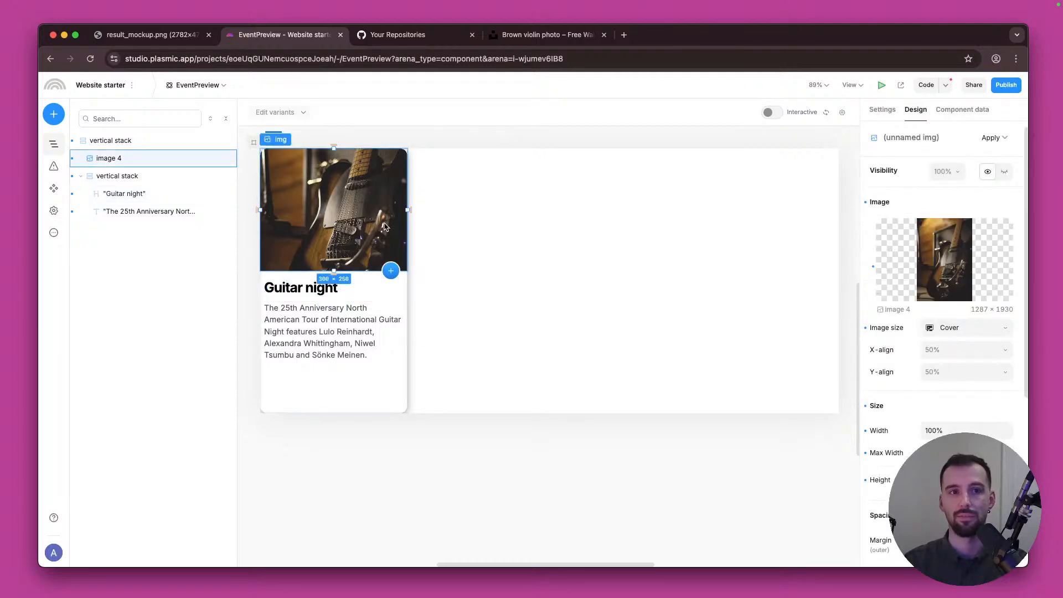
pyautogui.rightClick(1020, 228)
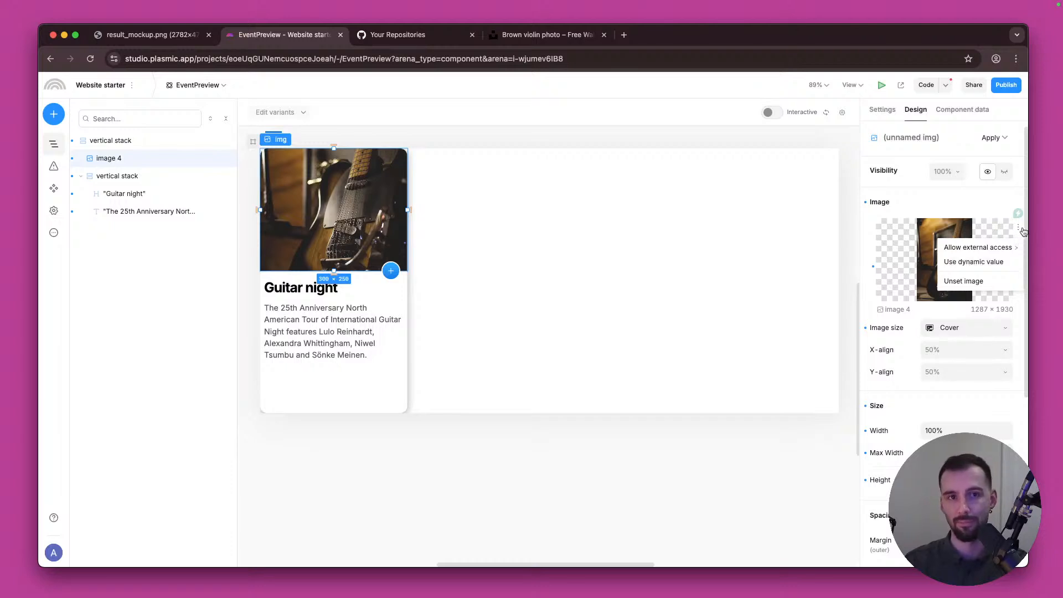
pyautogui.click(1021, 230)
pyautogui.click(1022, 230)
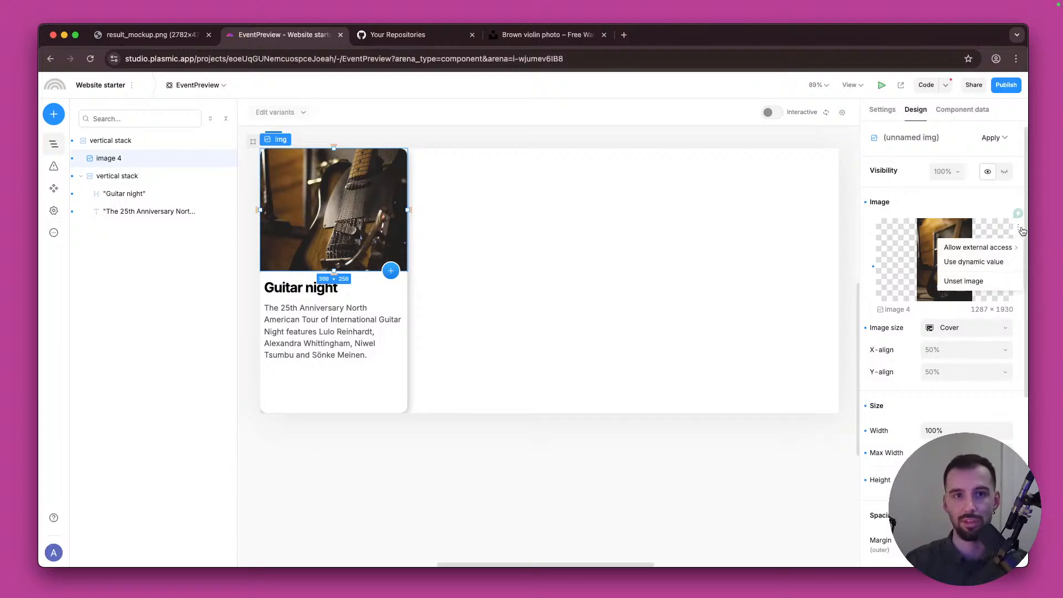
pyautogui.moveTo(1016, 247)
pyautogui.click(893, 255)
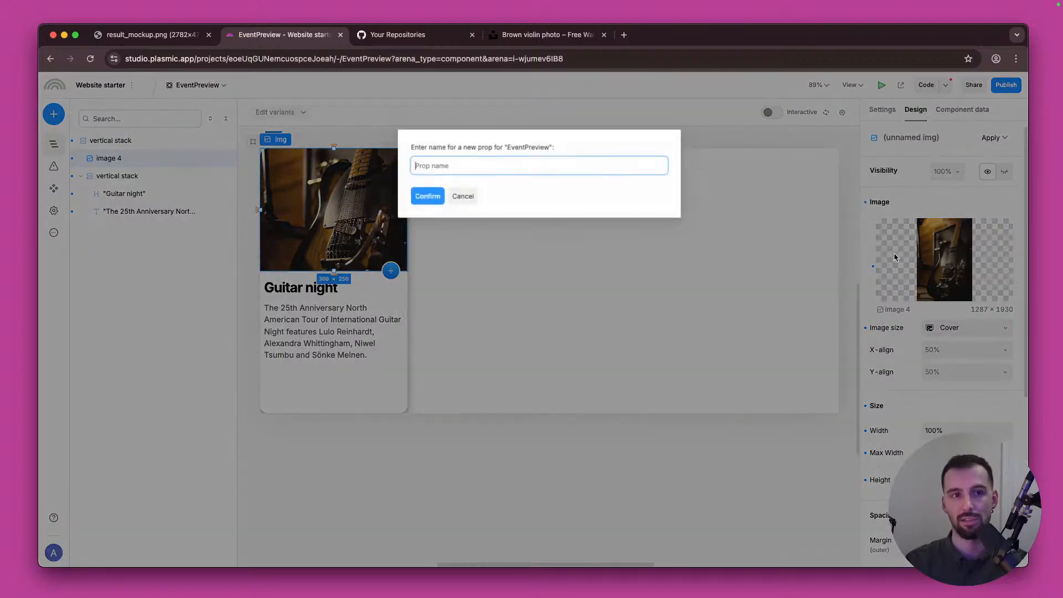
pyautogui.write('img')
pyautogui.press('Return')
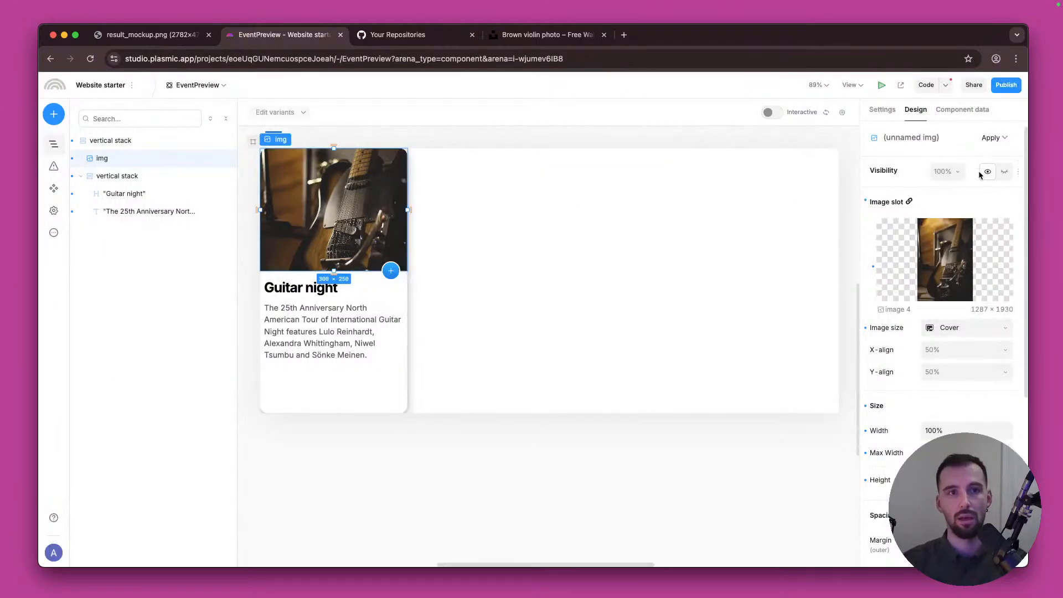
pyautogui.click(961, 120)
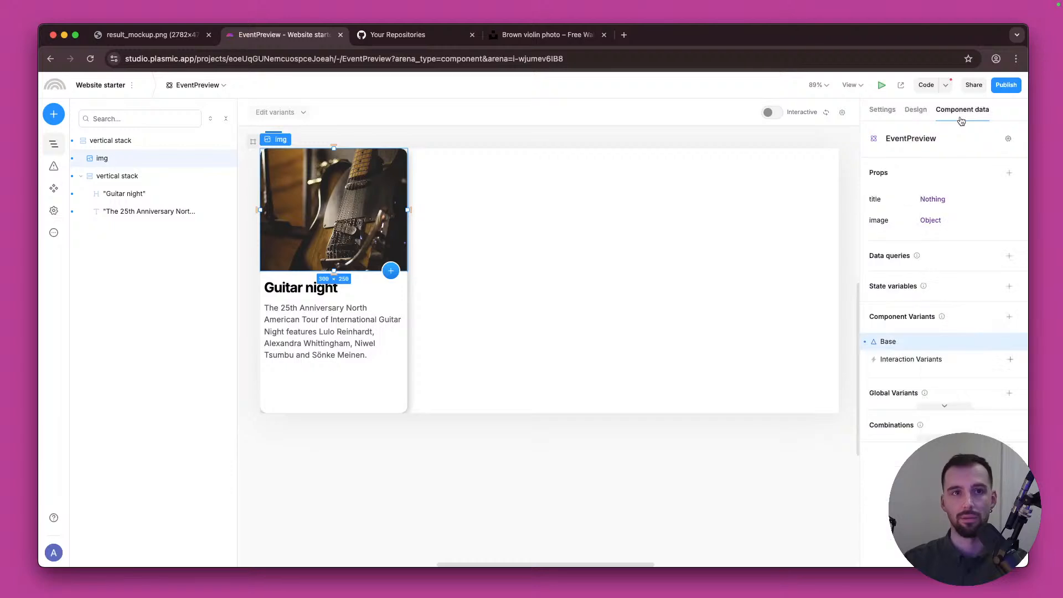
# Step: Bind the content of the card's "Guitar night" heading to the component's title prop
pyautogui.click(164, 200)
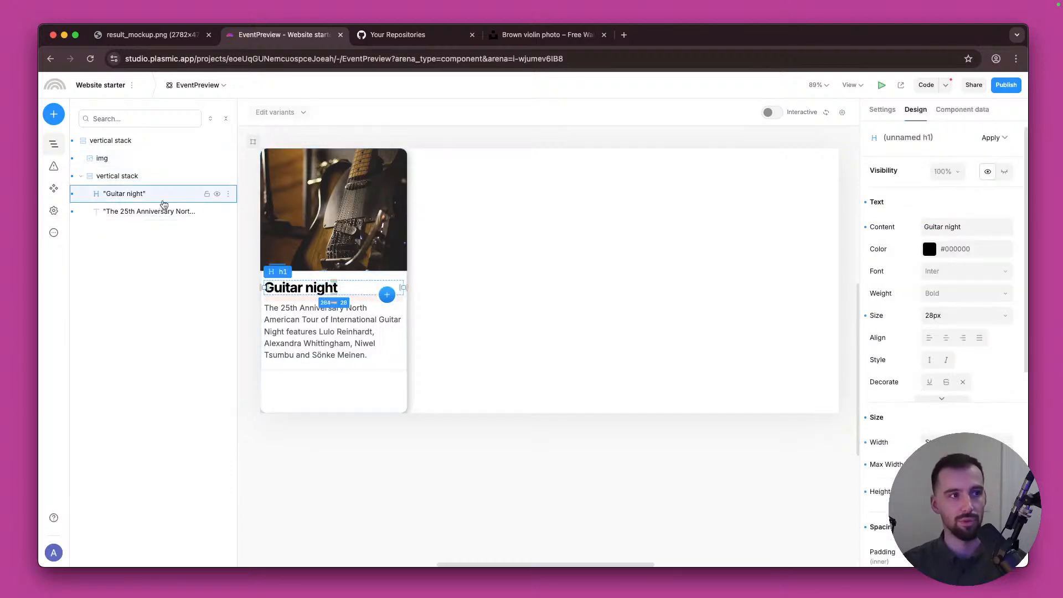
pyautogui.click(882, 109)
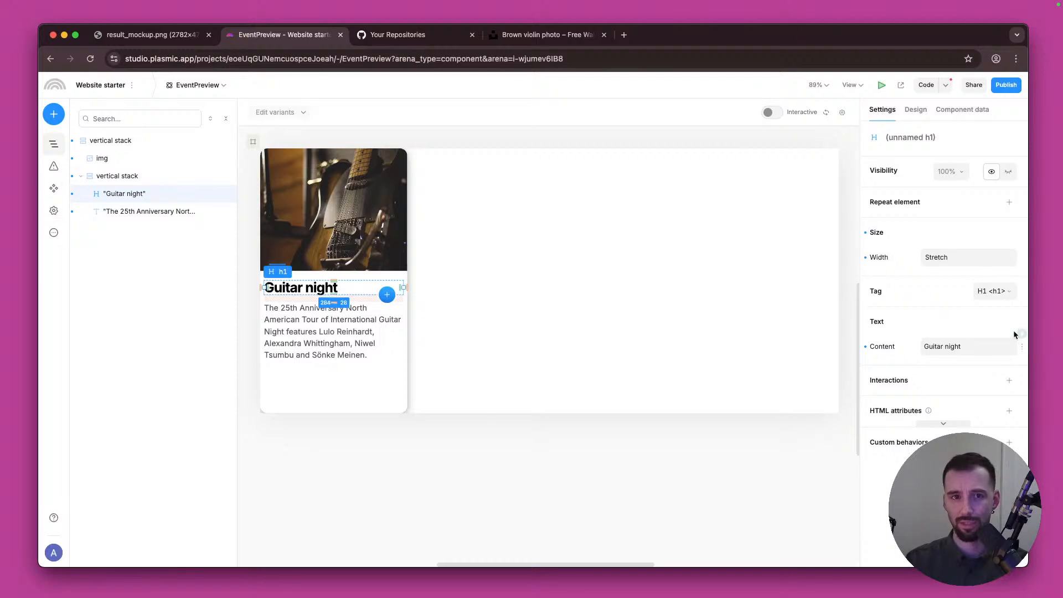
pyautogui.click(1021, 334)
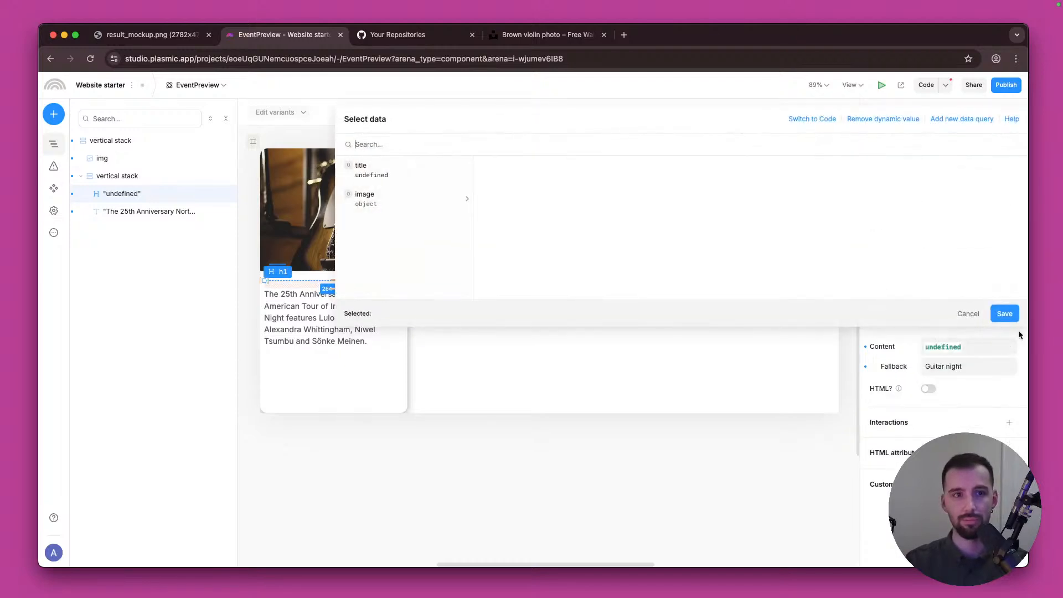
pyautogui.click(391, 162)
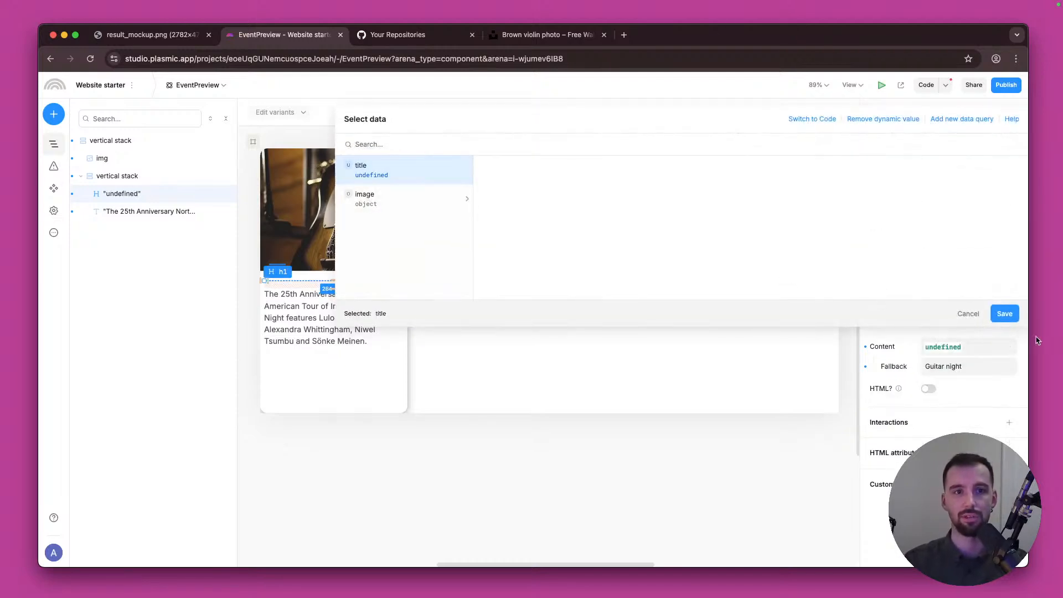
pyautogui.click(1005, 313)
# Step: Set the preview value of the EventPreview component's title prop to "Guitar night"
pyautogui.click(972, 111)
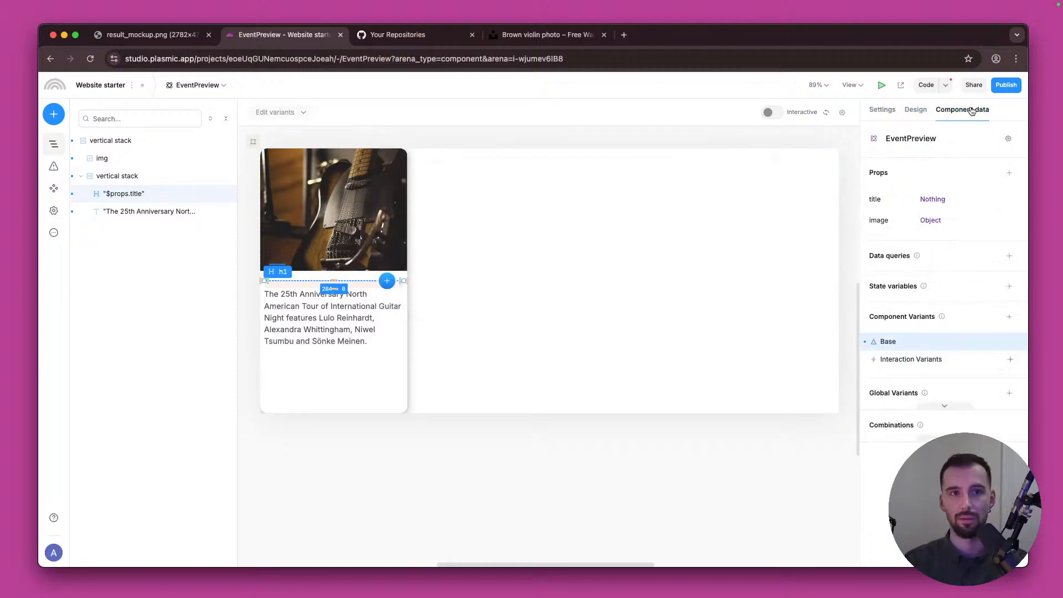
pyautogui.click(951, 200)
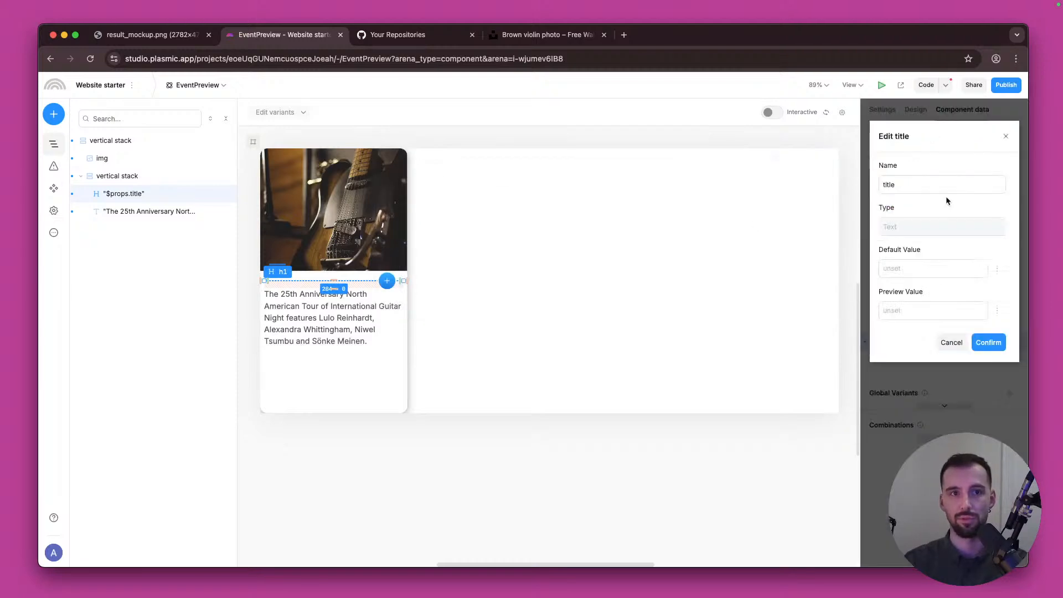
pyautogui.click(926, 310)
pyautogui.write('Guit')
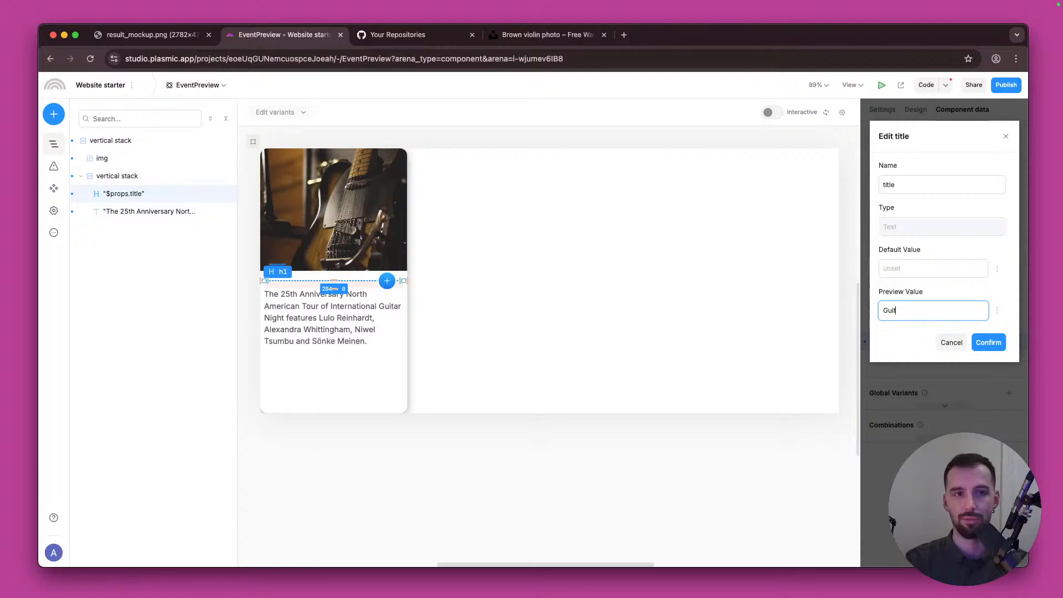
pyautogui.write('ar night')
pyautogui.press('Return')
pyautogui.click(571, 465)
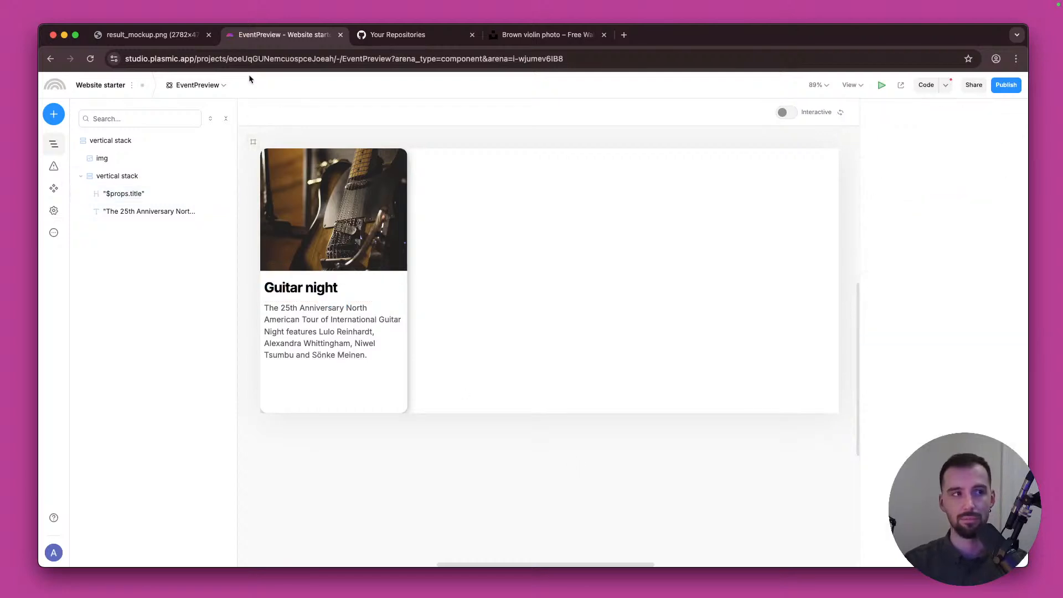
# Step: Return to the Homepage and set the title prop of the EventPreview card to "Guitar night"
pyautogui.click(198, 84)
pyautogui.click(214, 175)
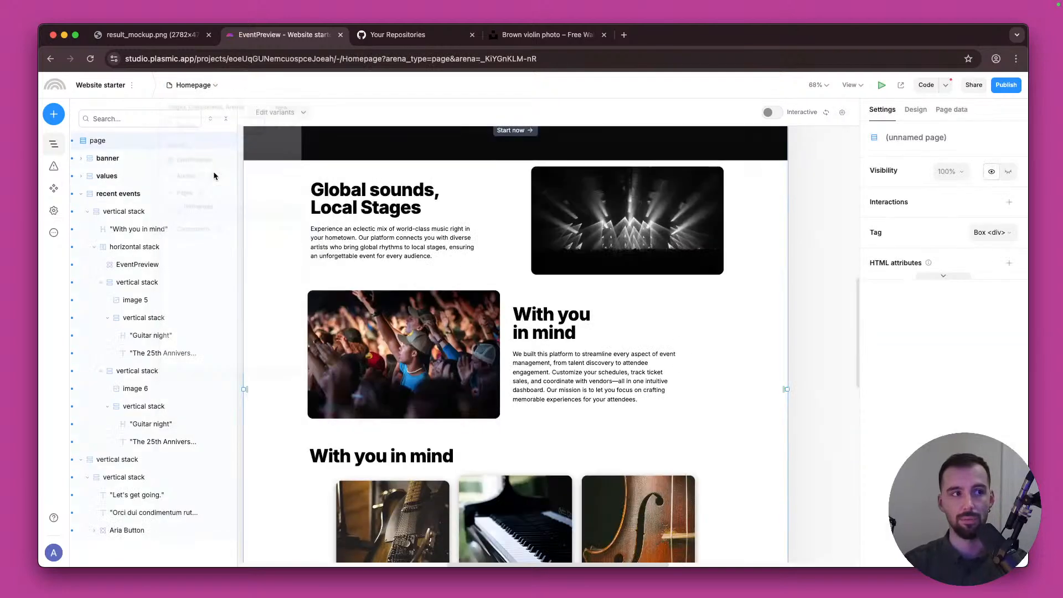
pyautogui.scroll(-7, 438, 322)
pyautogui.scroll(4, 438, 323)
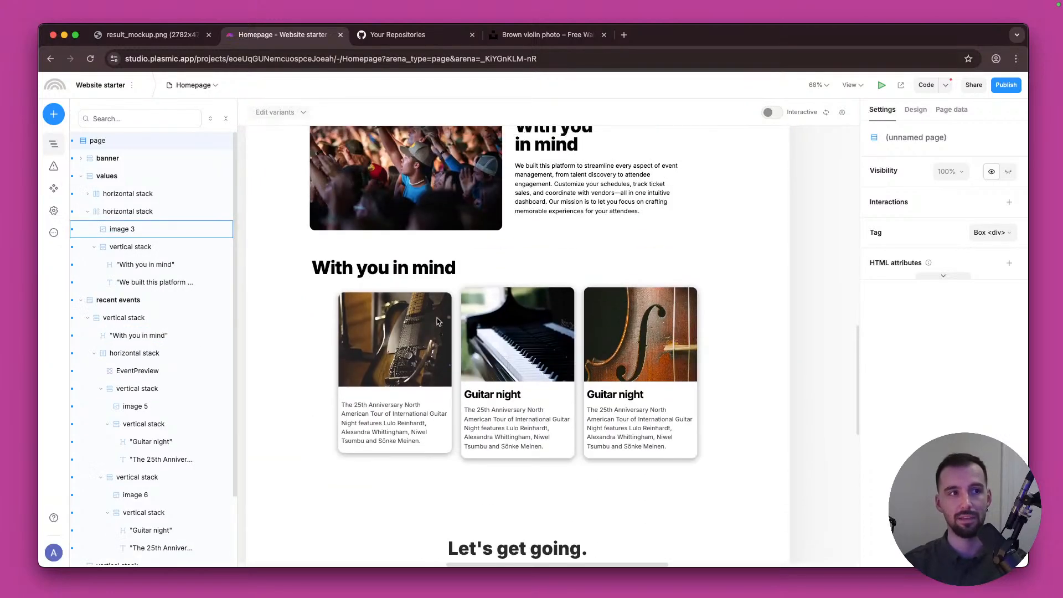
pyautogui.click(438, 321)
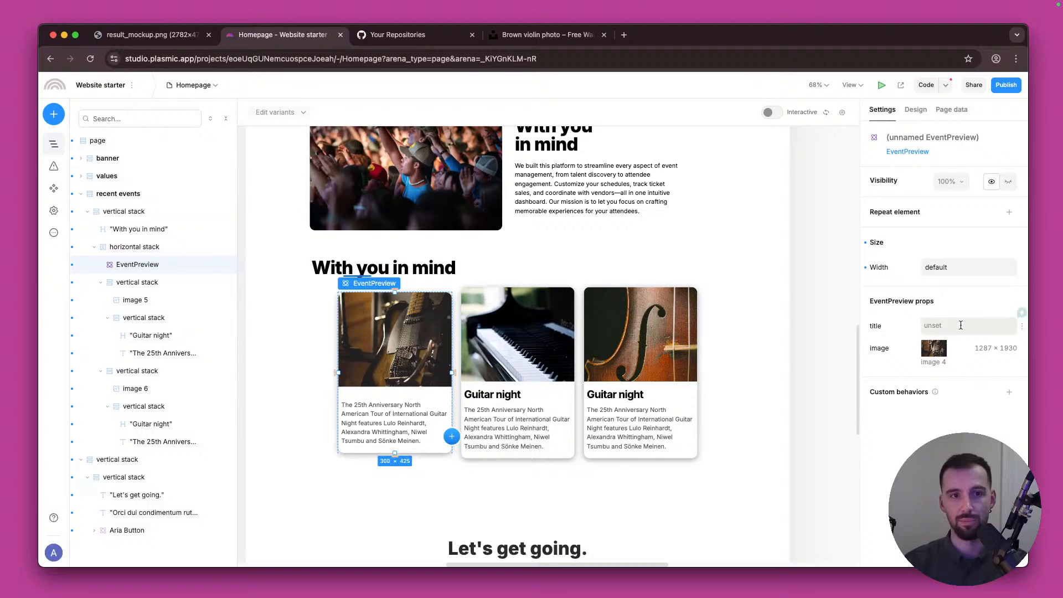
pyautogui.write('Guitar')
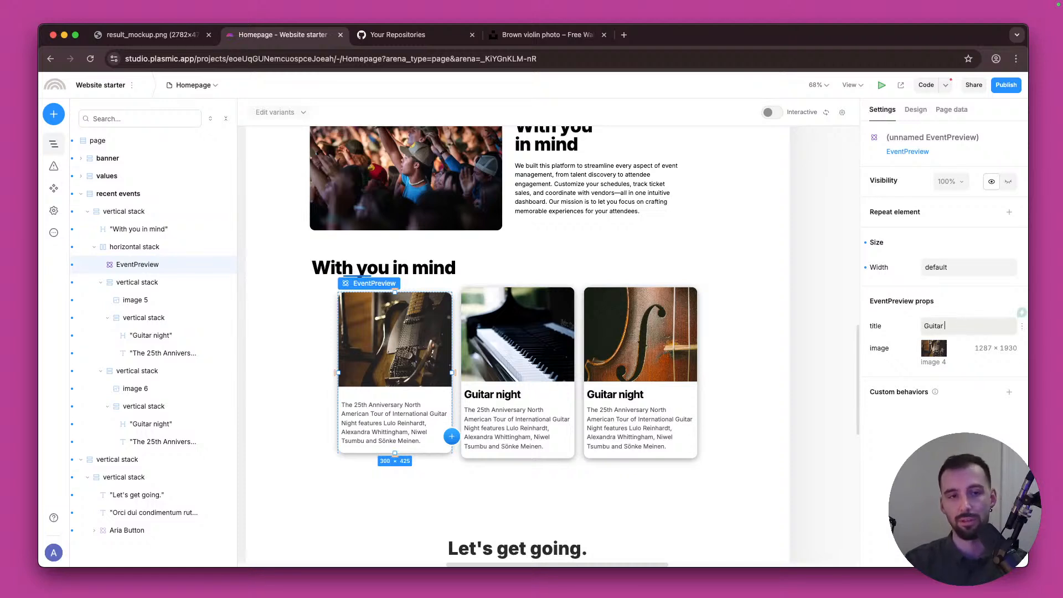
pyautogui.write(' night')
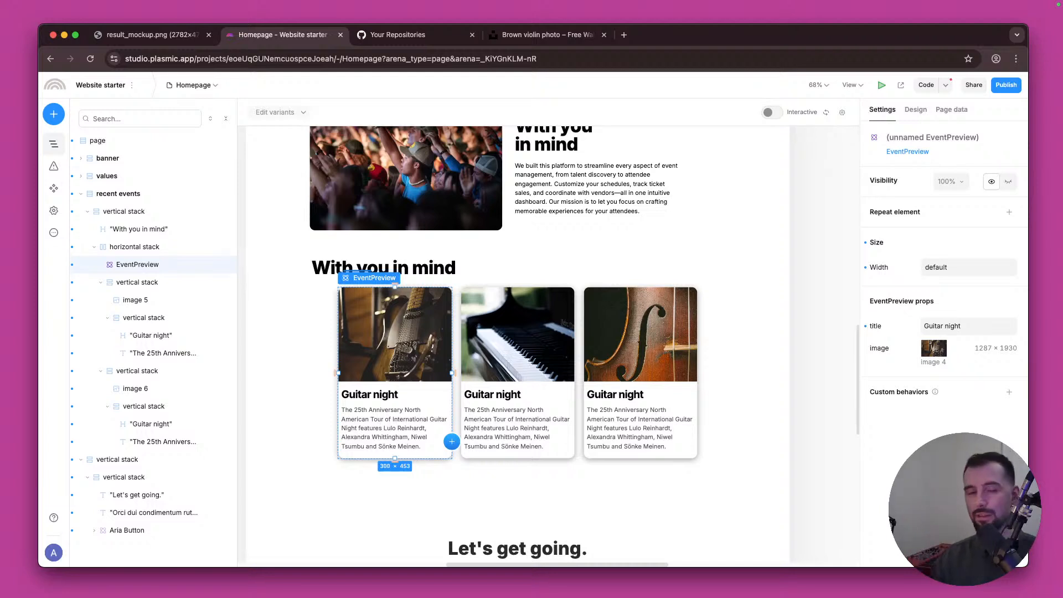
pyautogui.click(836, 373)
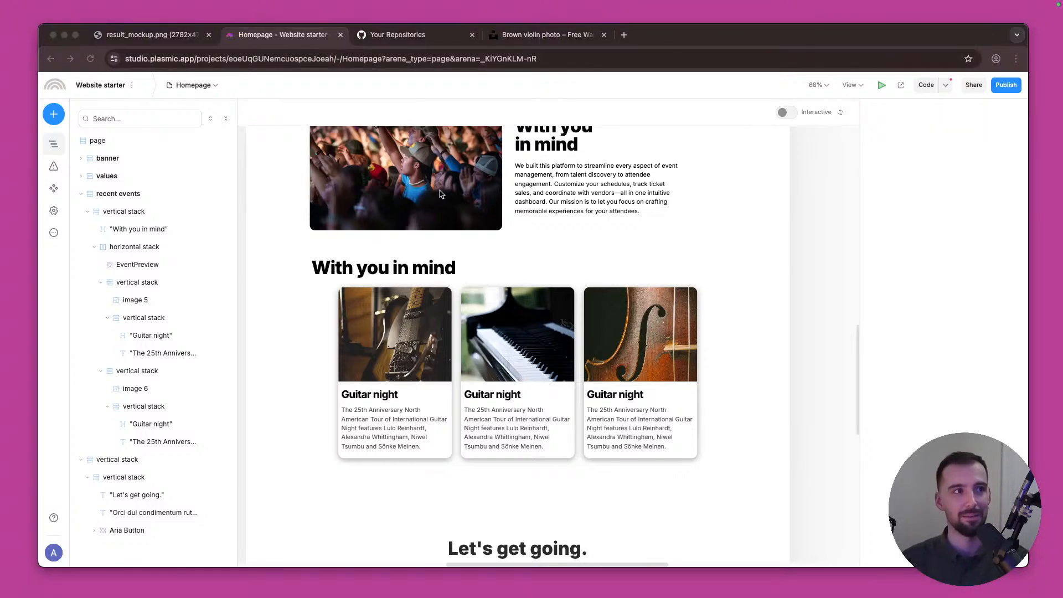
# Step: Create a new empty page named "Contact us"
pyautogui.scroll(6, 439, 195)
pyautogui.hscroll(-1, 442, 194)
pyautogui.scroll(5, 440, 195)
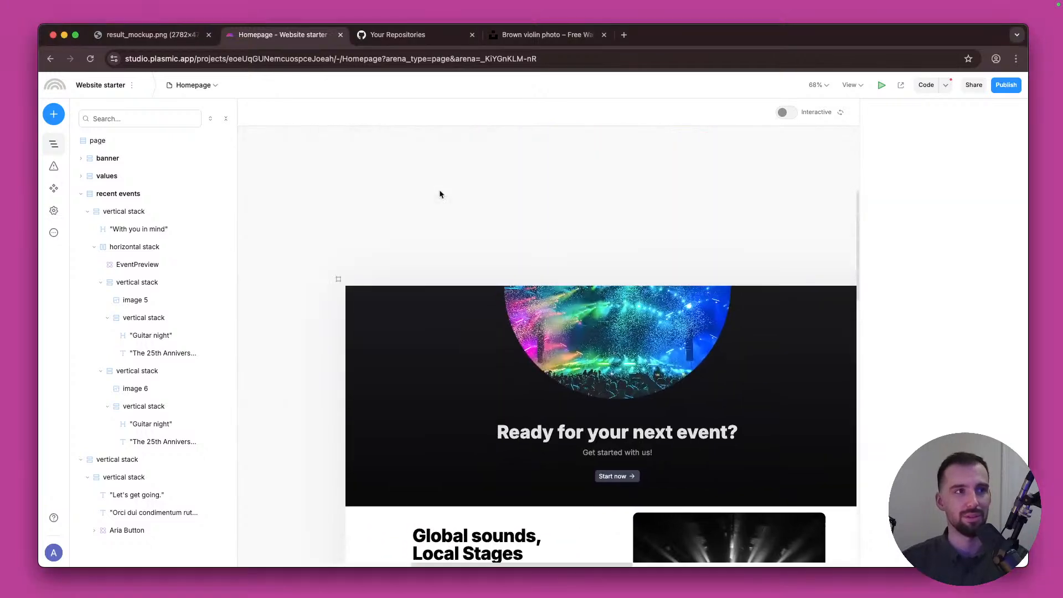
pyautogui.click(193, 84)
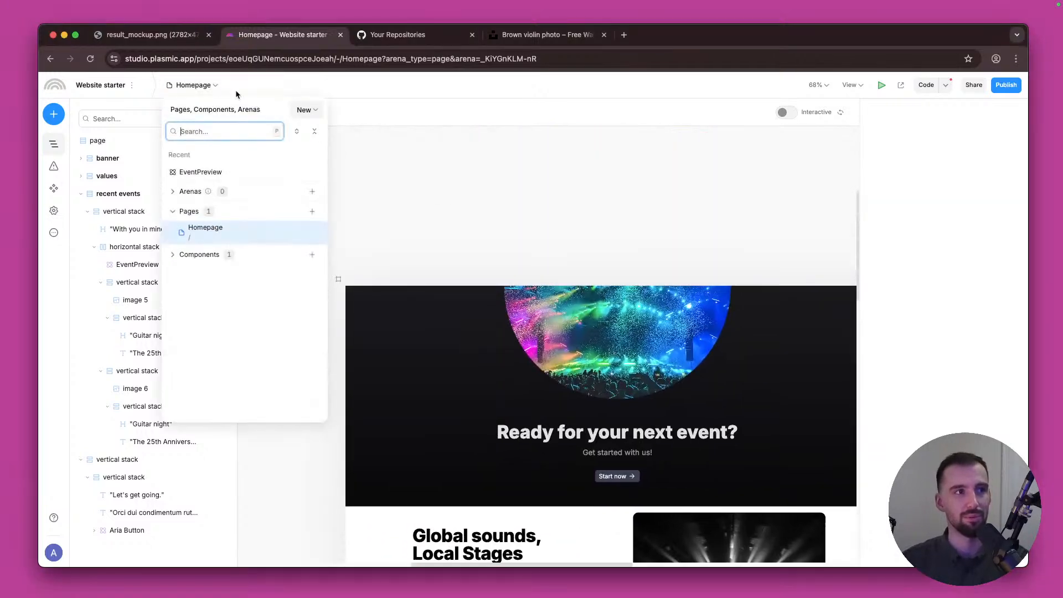
pyautogui.click(305, 109)
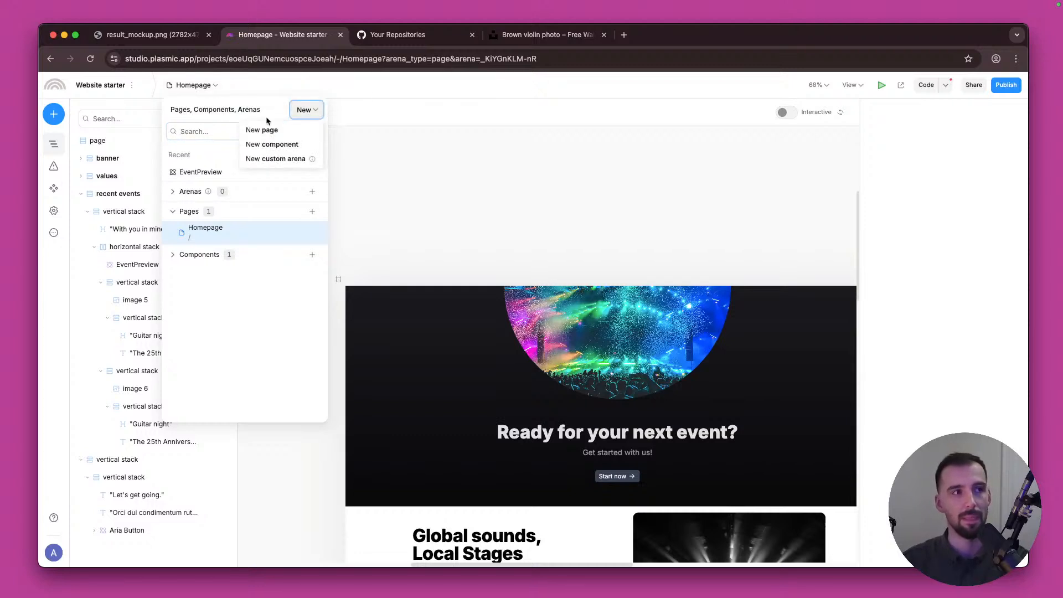
pyautogui.click(278, 133)
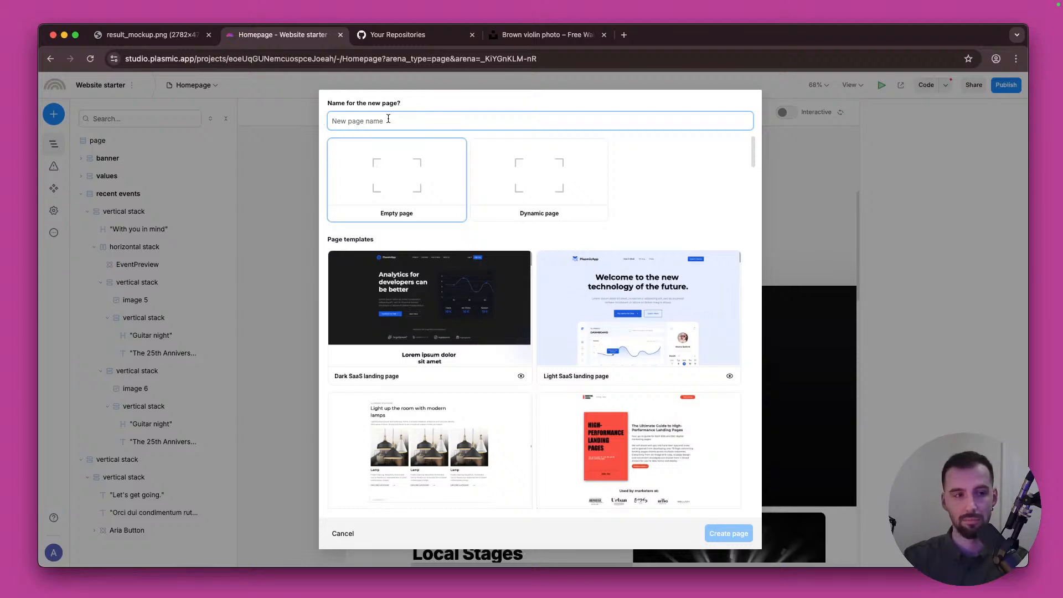
pyautogui.write('S')
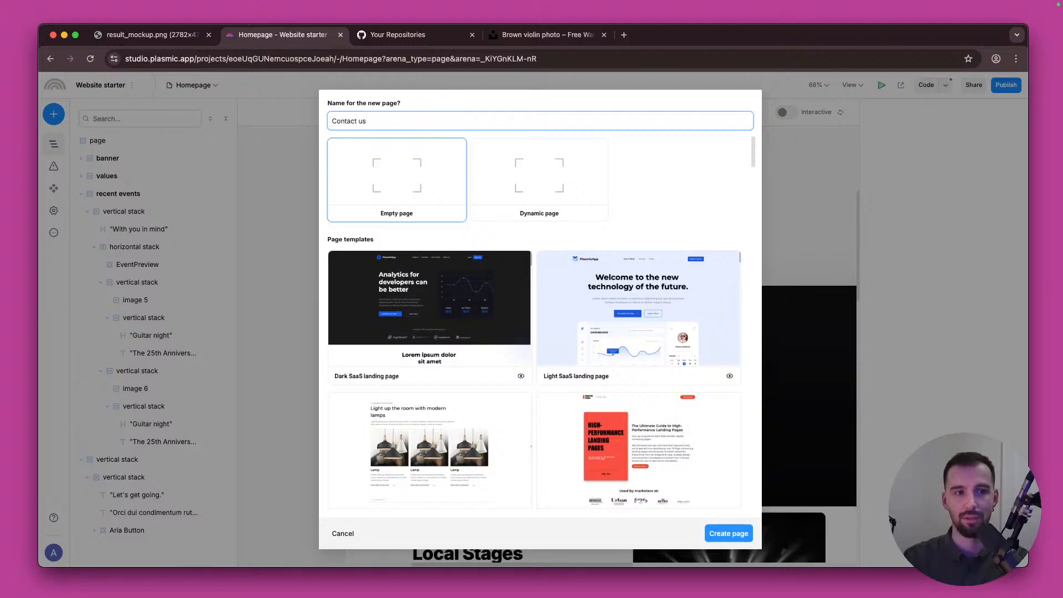
pyautogui.press('Return')
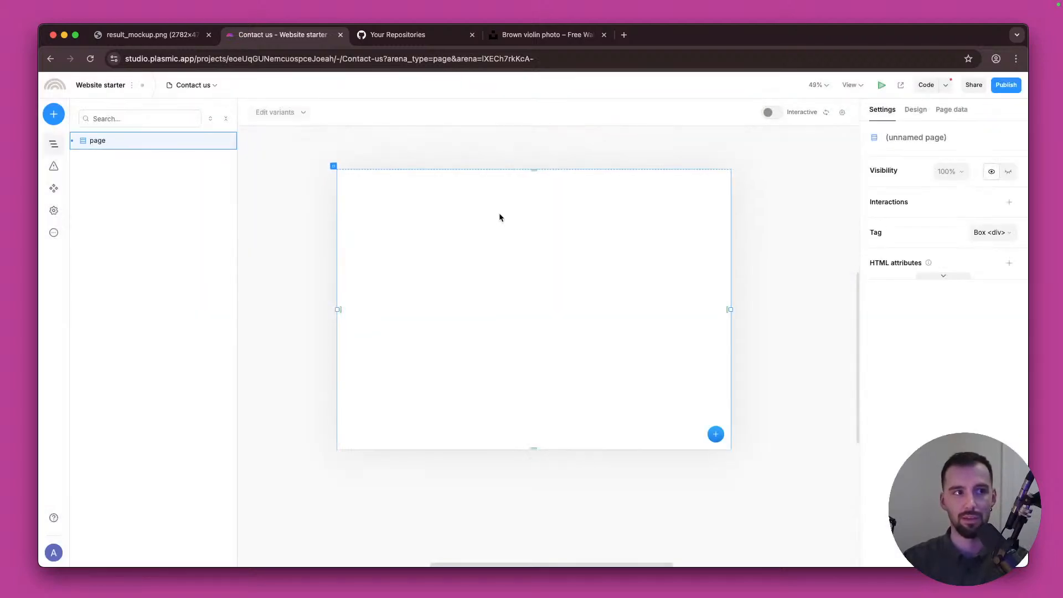
# Step: Insert an EventPreview component on the Contact us page and set its title to "Another guitar night!"
pyautogui.click(54, 114)
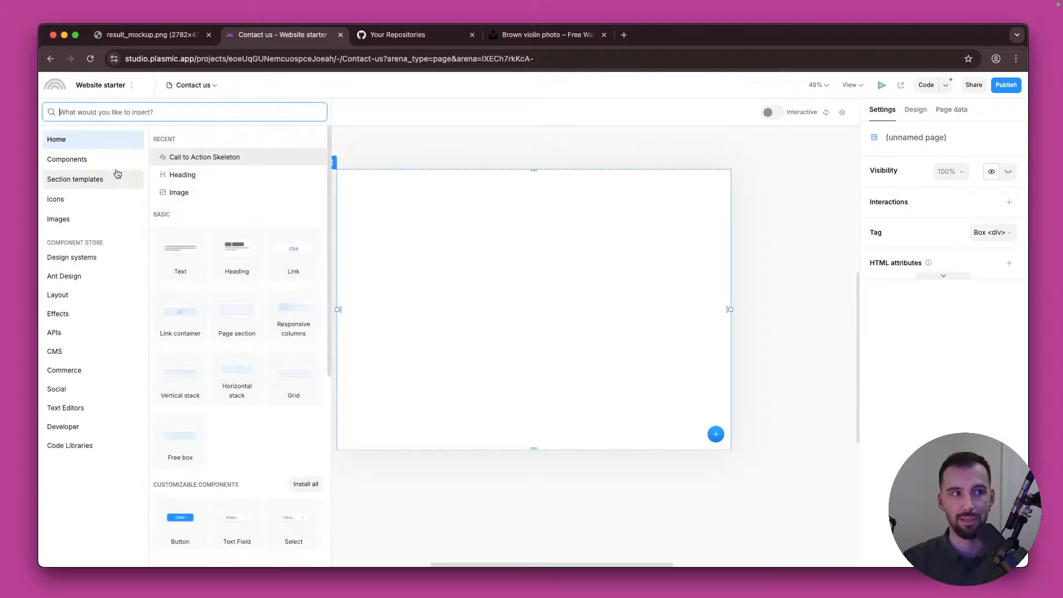
pyautogui.write('event')
pyautogui.click(115, 165)
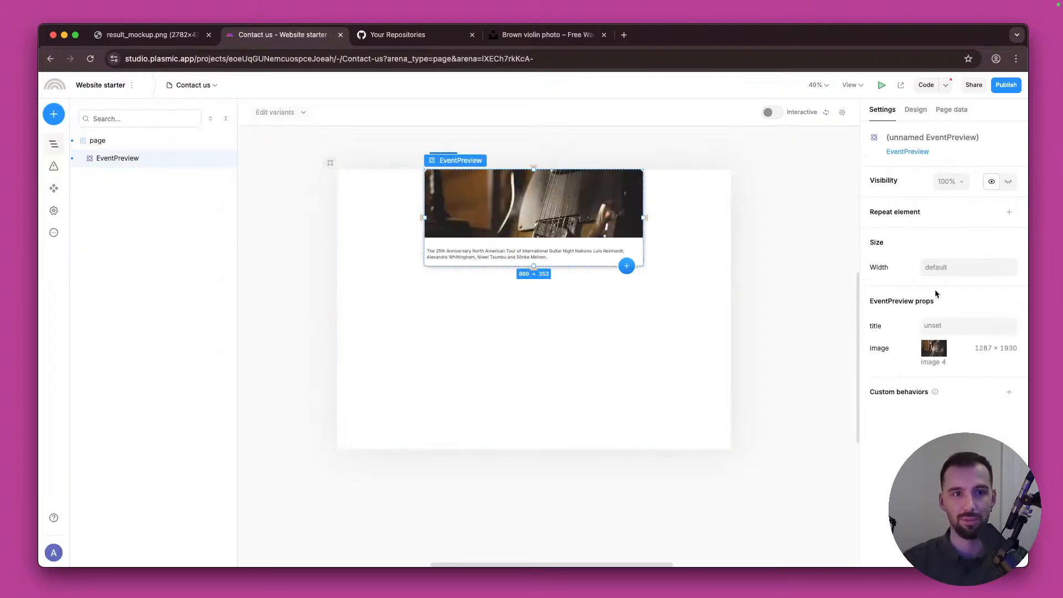
pyautogui.click(969, 327)
pyautogui.write('Another gui')
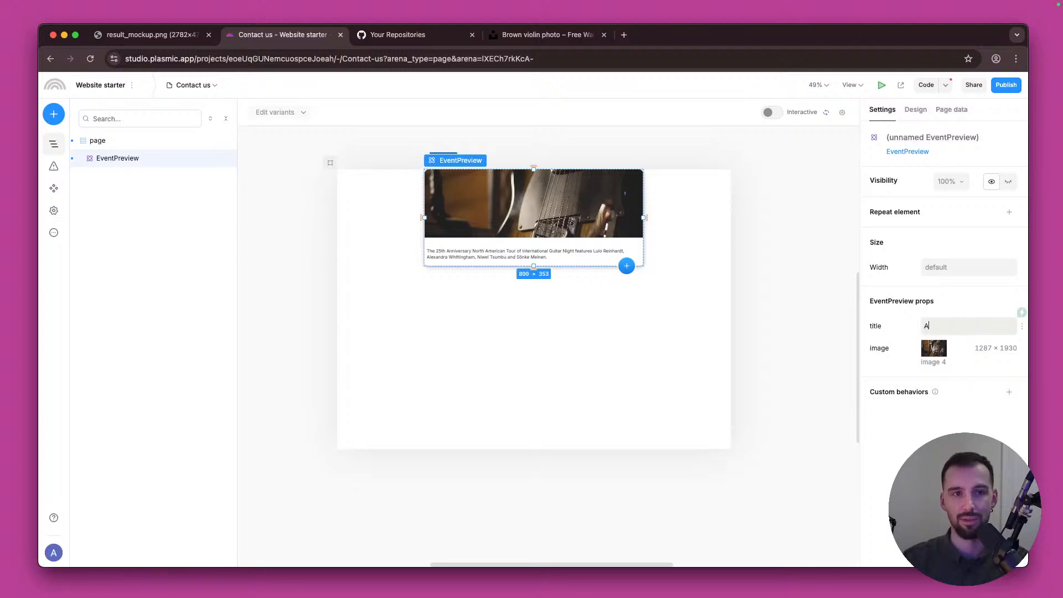
pyautogui.write('ght!')
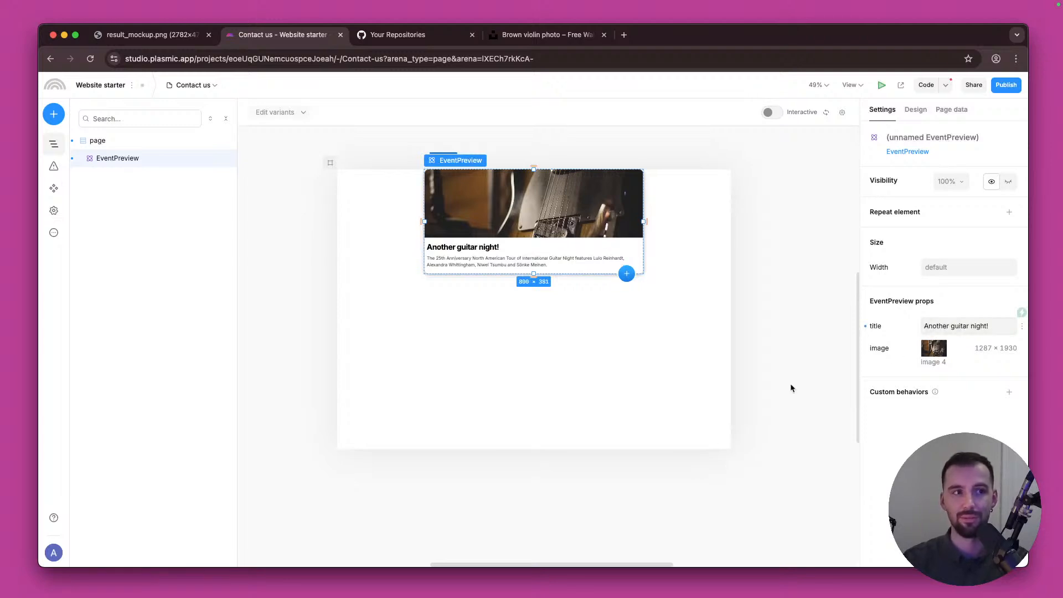
pyautogui.click(761, 337)
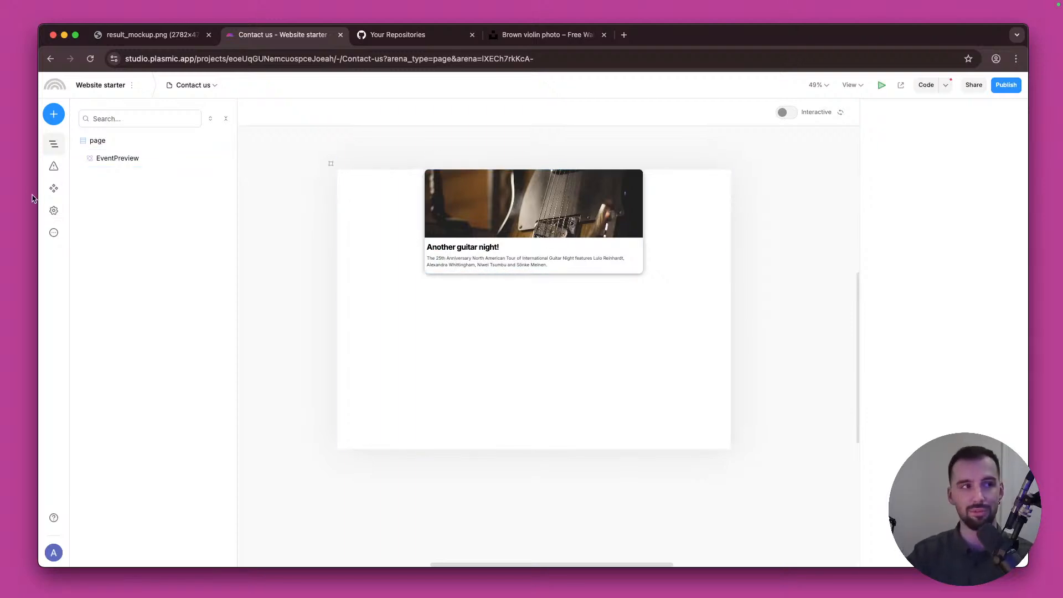
pyautogui.click(134, 160)
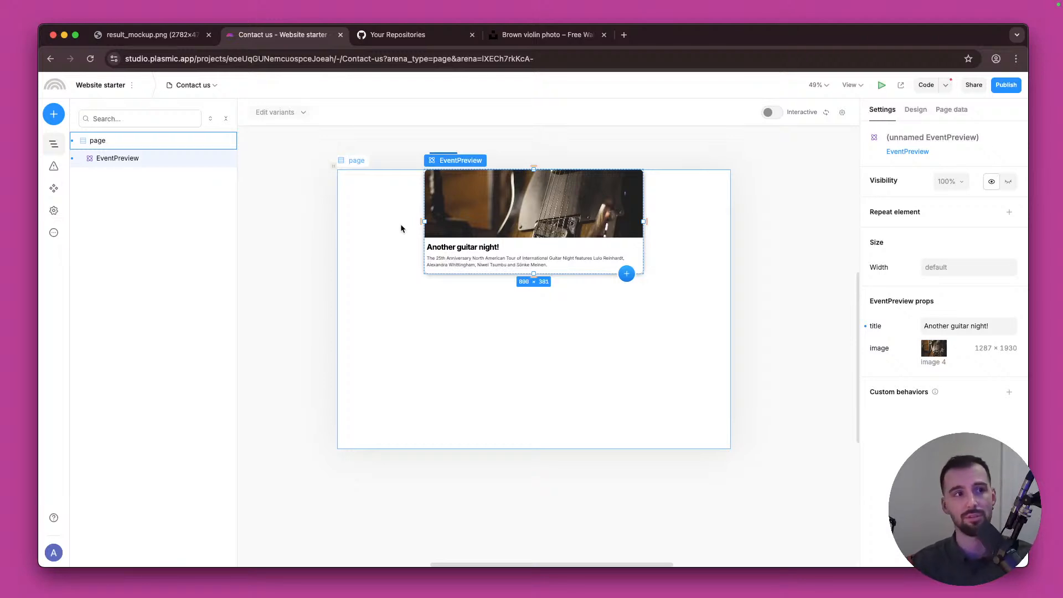
pyautogui.click(790, 237)
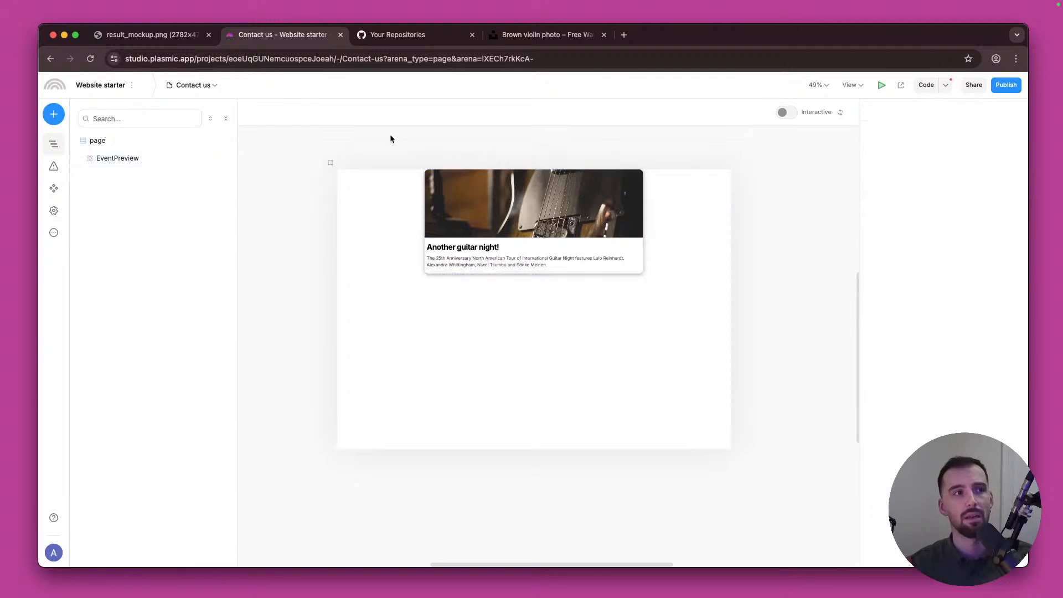
# Step: On the Homepage, link the "Start now" button under "Let's get going." to the Contact us page through its Href
pyautogui.click(193, 85)
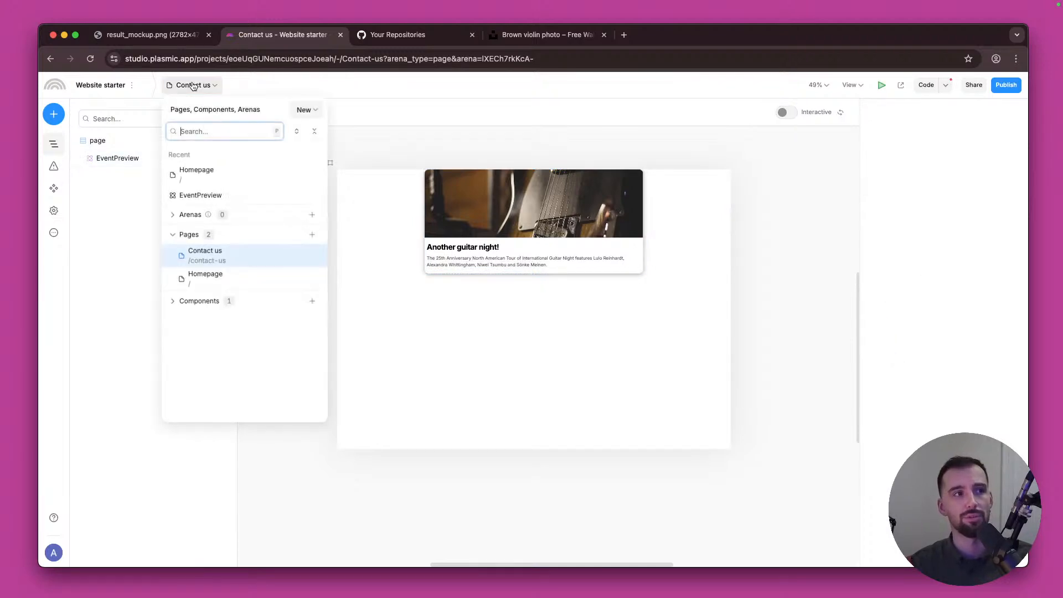
pyautogui.click(252, 282)
pyautogui.scroll(-5, 569, 420)
pyautogui.scroll(3, 570, 420)
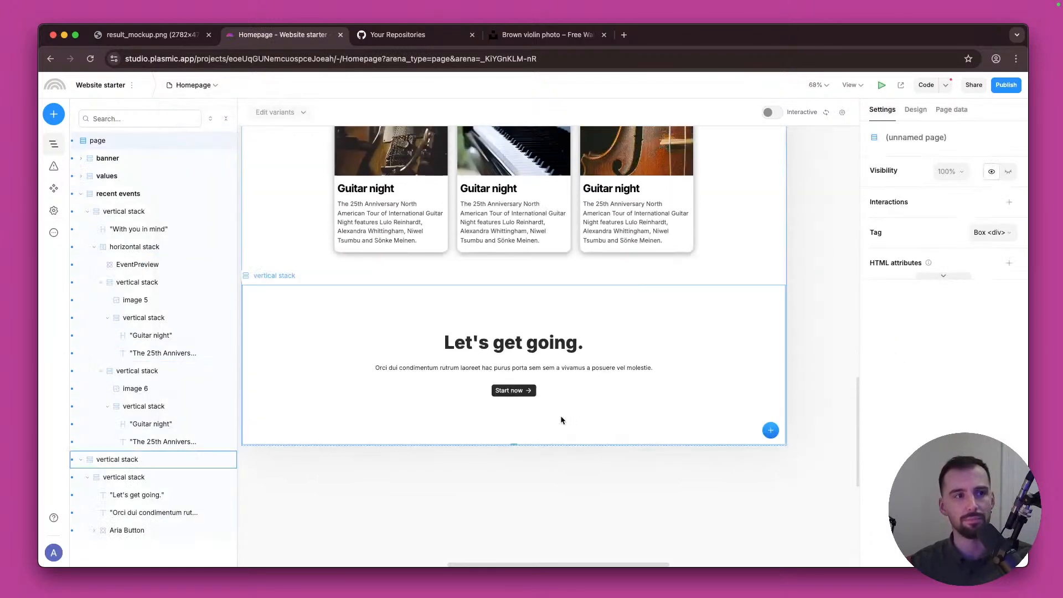
pyautogui.click(521, 390)
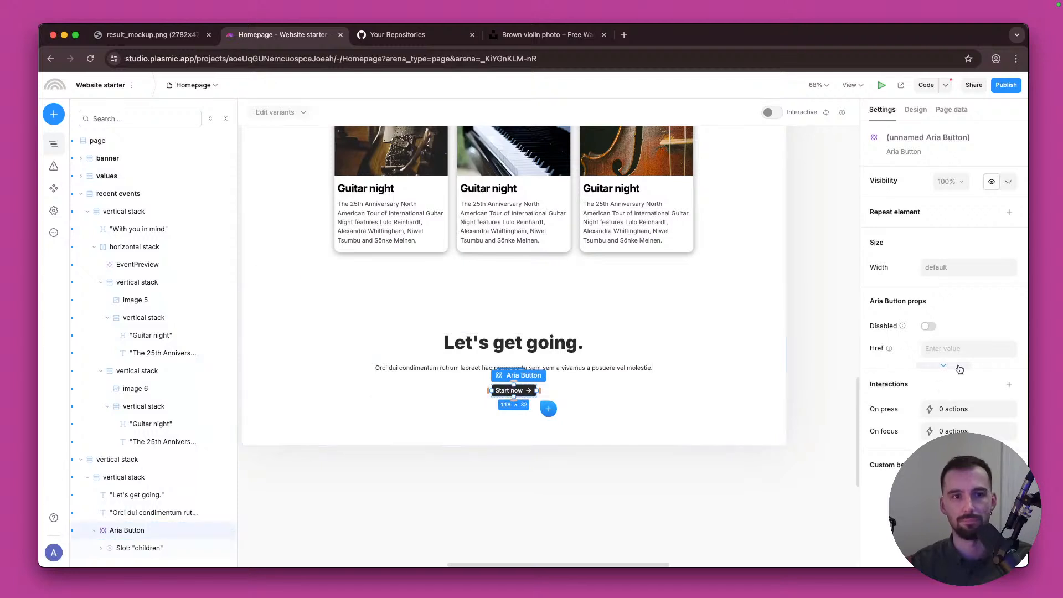
pyautogui.click(964, 348)
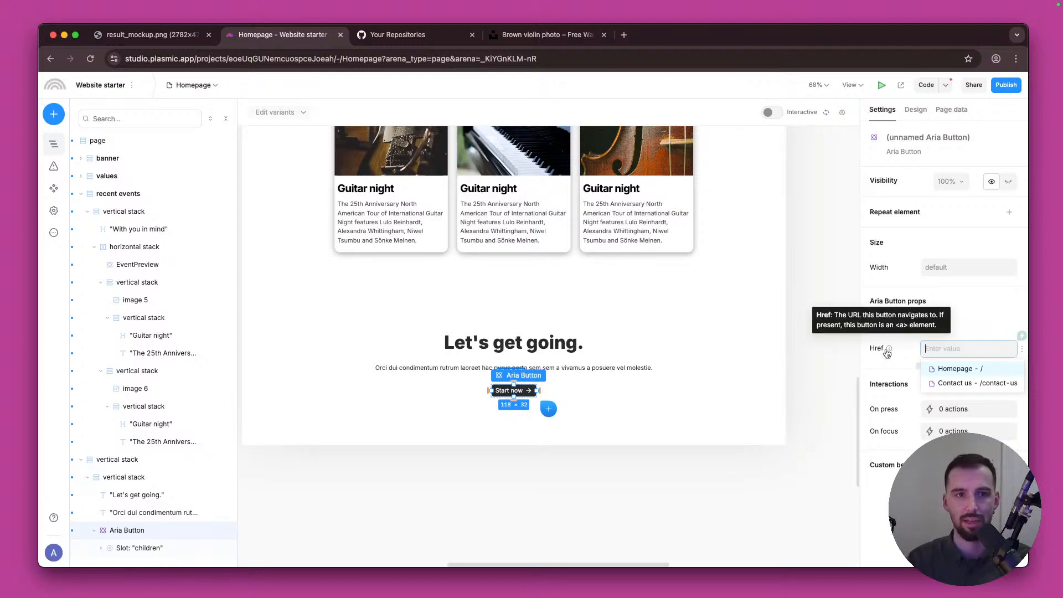
pyautogui.click(962, 381)
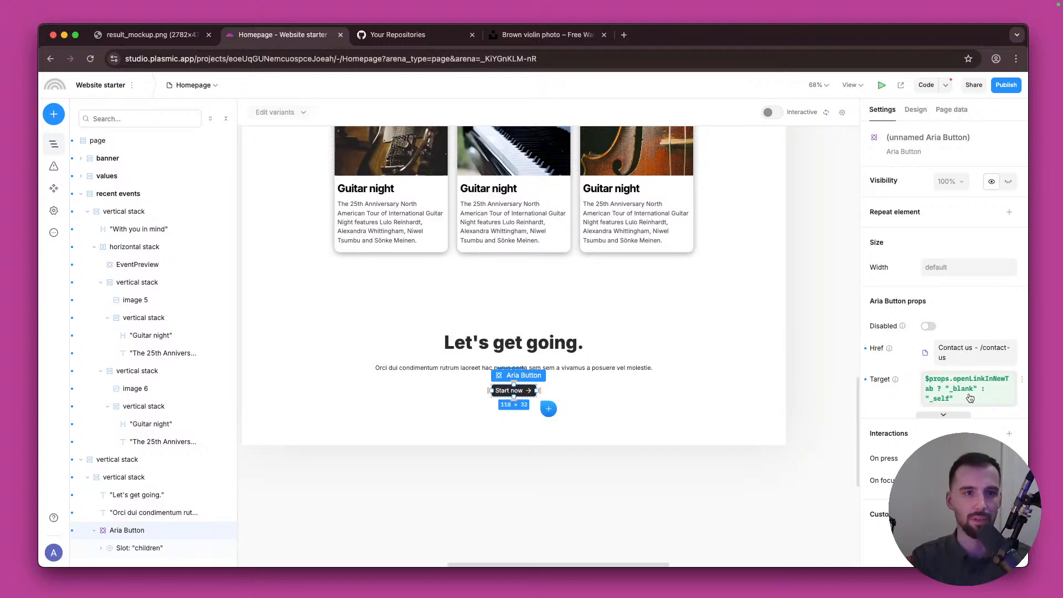
# Step: Insert a Link element below the "Start now" button in the "Let's get going." section
pyautogui.click(55, 114)
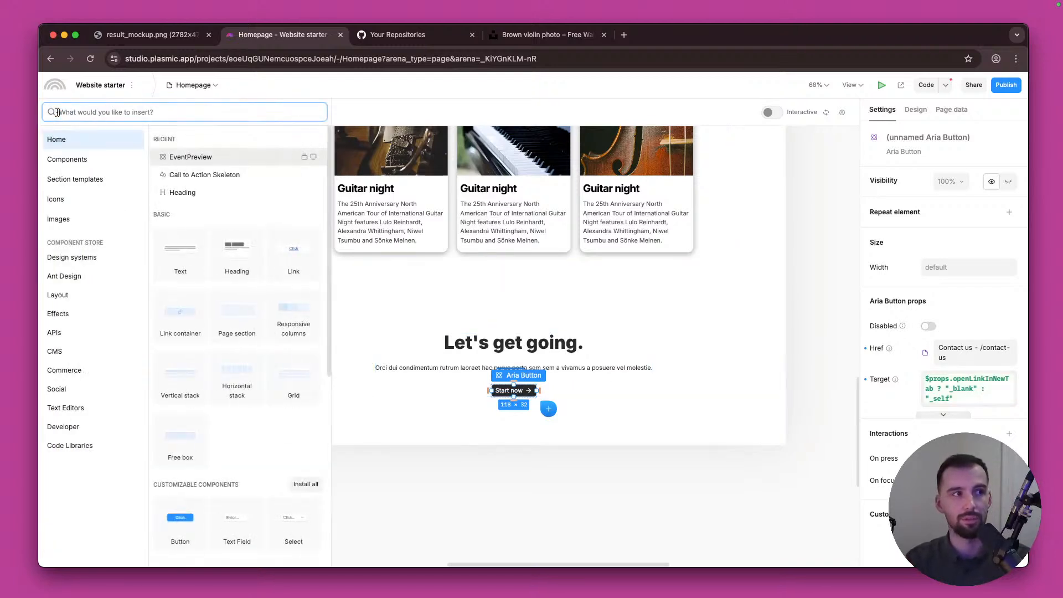
pyautogui.write('link')
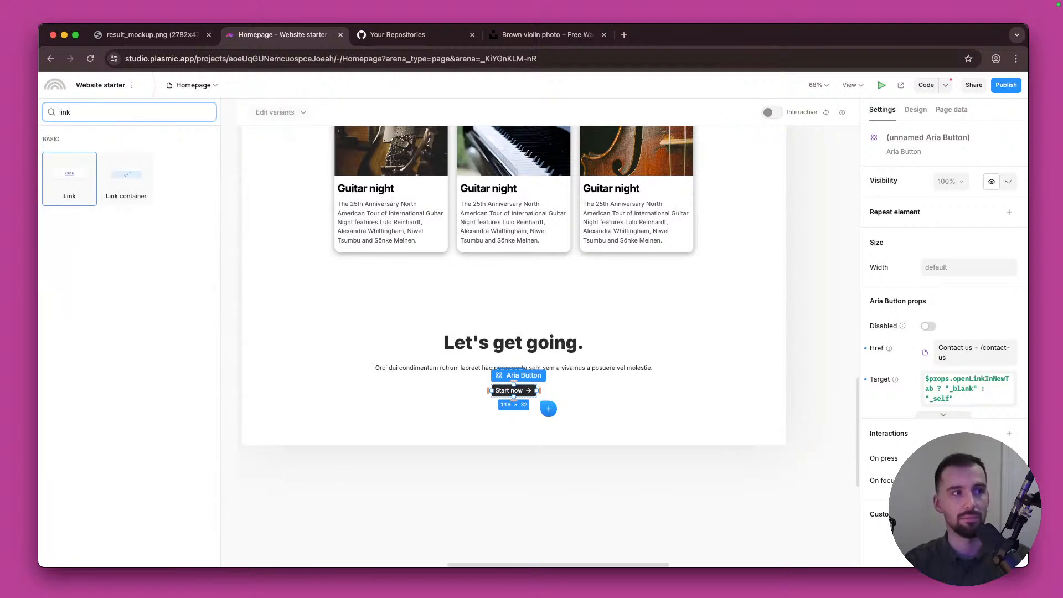
pyautogui.press('Return')
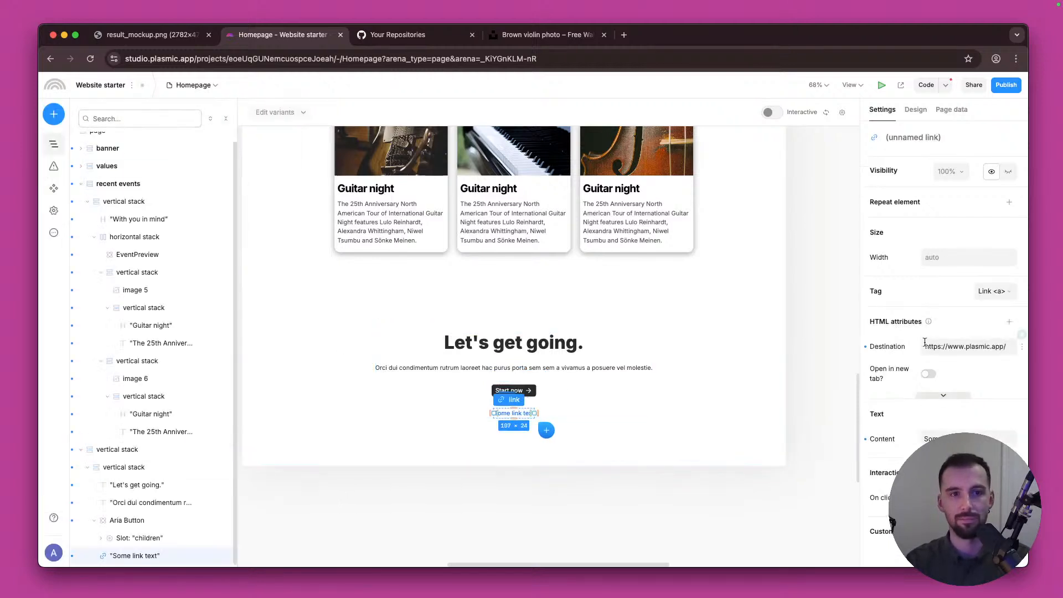
# Step: Set the new link's destination to the Contact us page and change its text to "Go to contact us"
pyautogui.click(958, 349)
pyautogui.press('BackSpace')
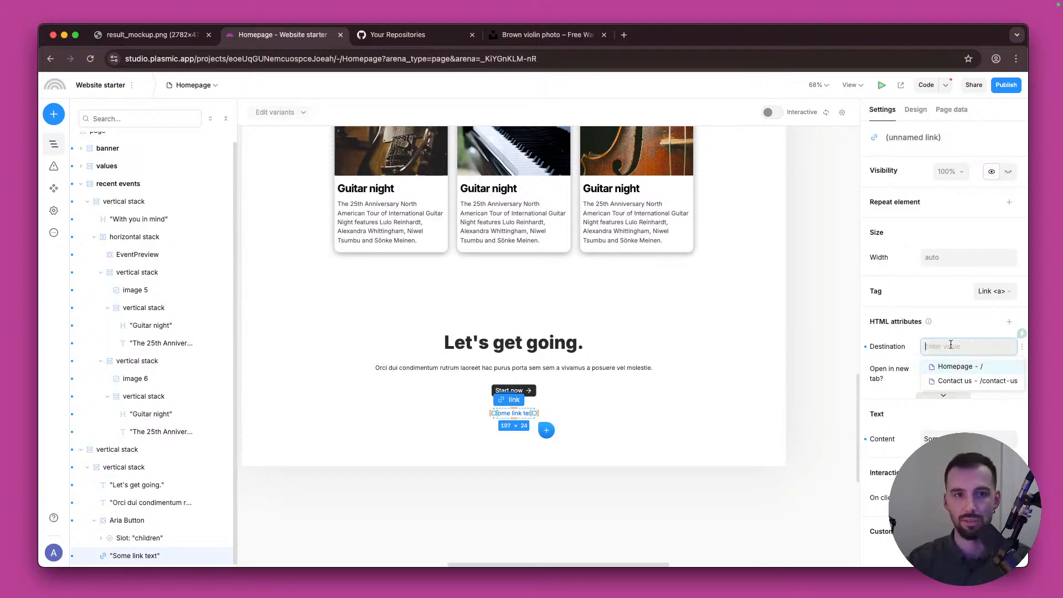
pyautogui.click(963, 381)
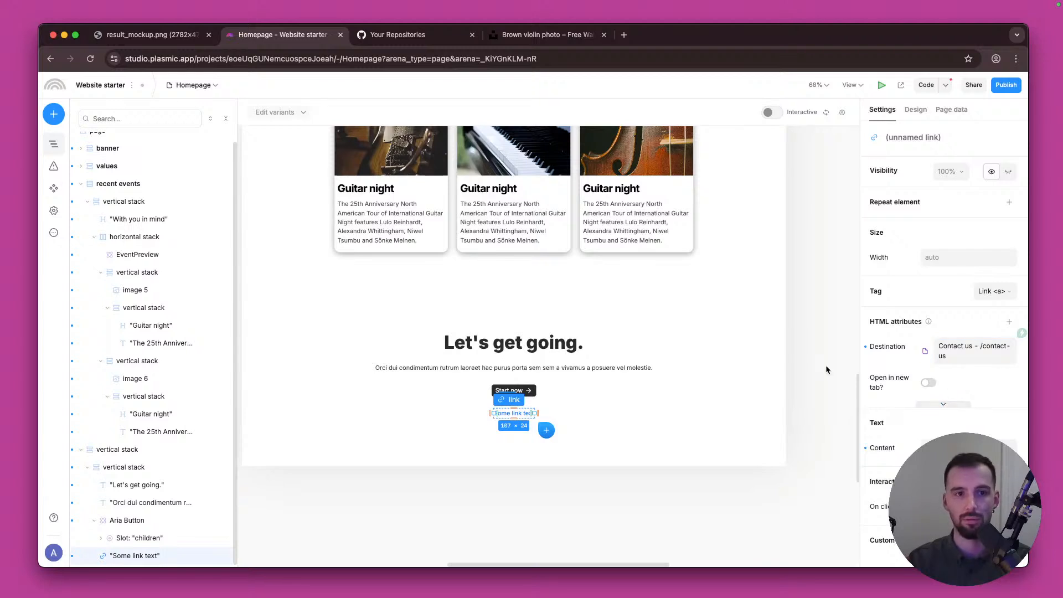
pyautogui.press('Return')
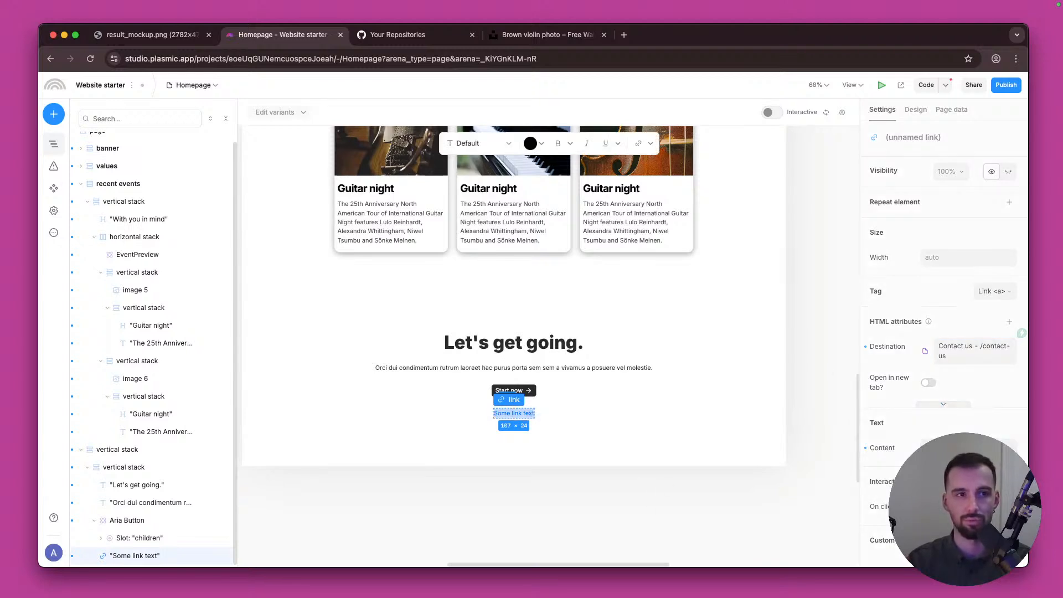
pyautogui.write('Go to contact us')
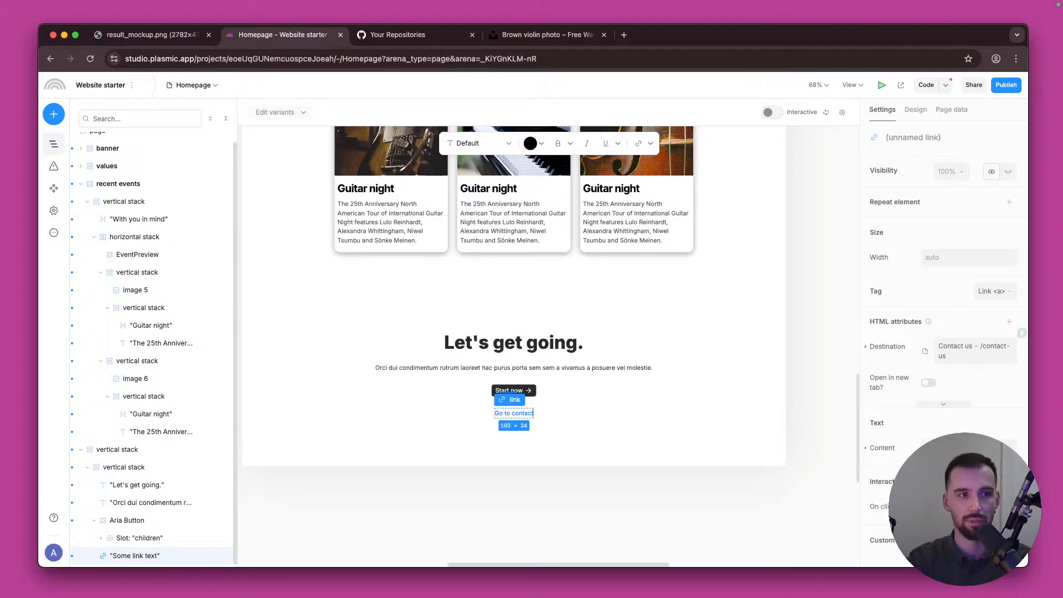
pyautogui.press('Return')
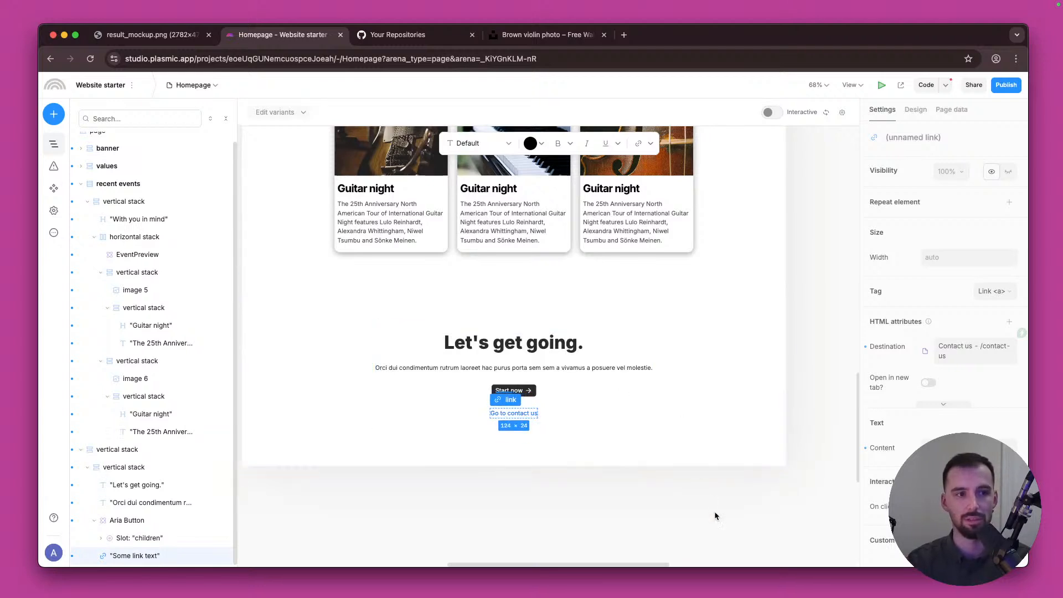
pyautogui.click(805, 264)
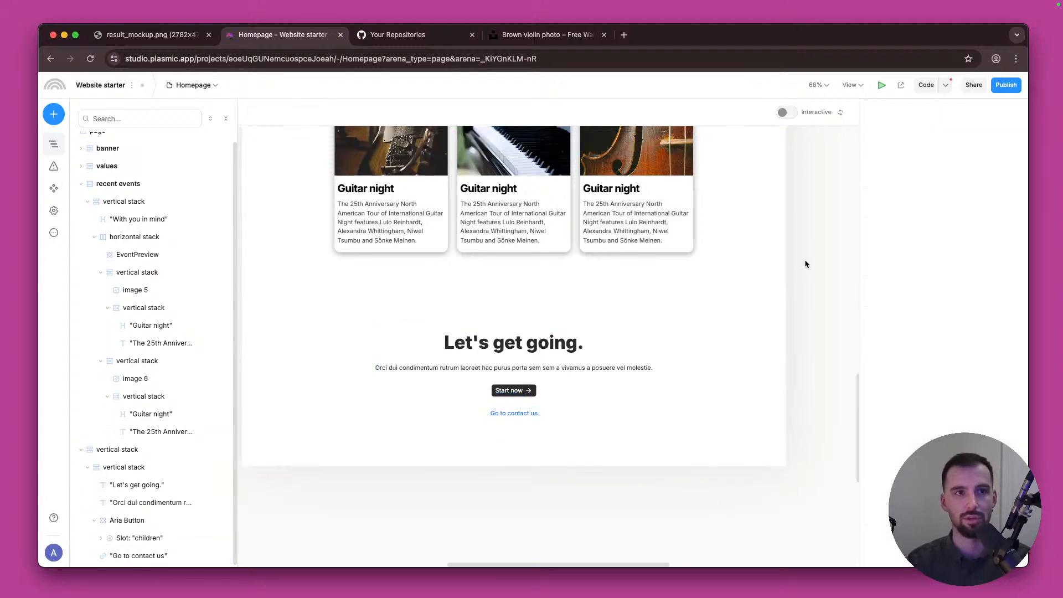
# Step: Preview the homepage, follow the "Go to contact us" link to test it, and return to the studio
pyautogui.click(882, 87)
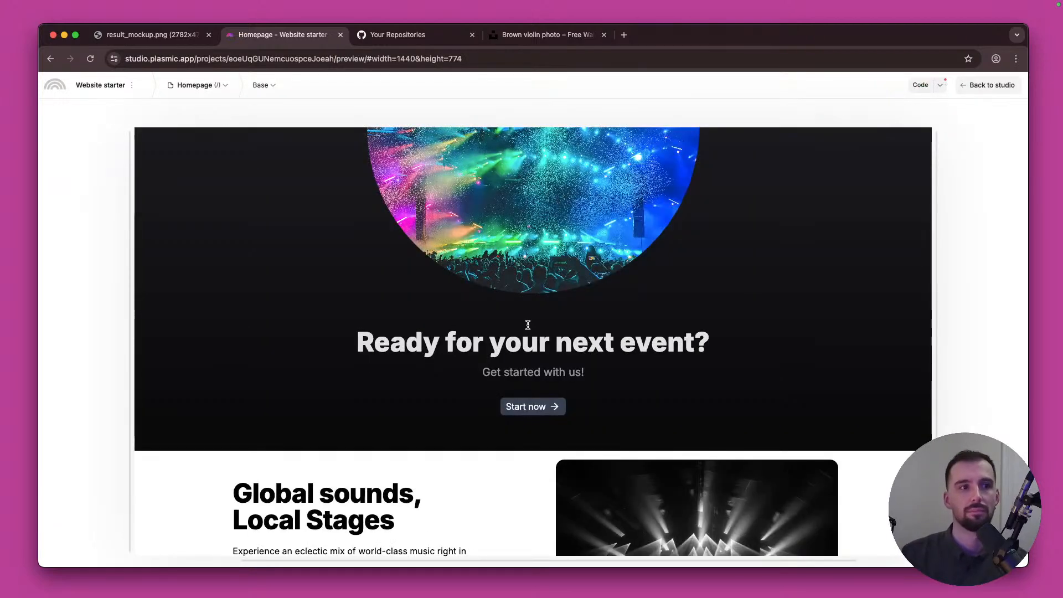
pyautogui.scroll(-15, 528, 326)
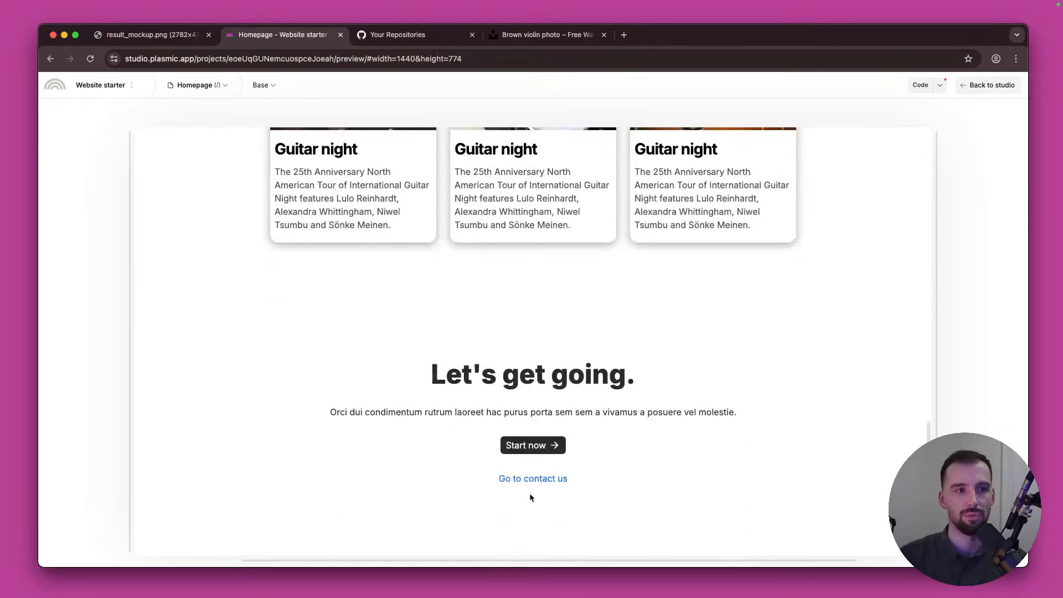
pyautogui.click(533, 478)
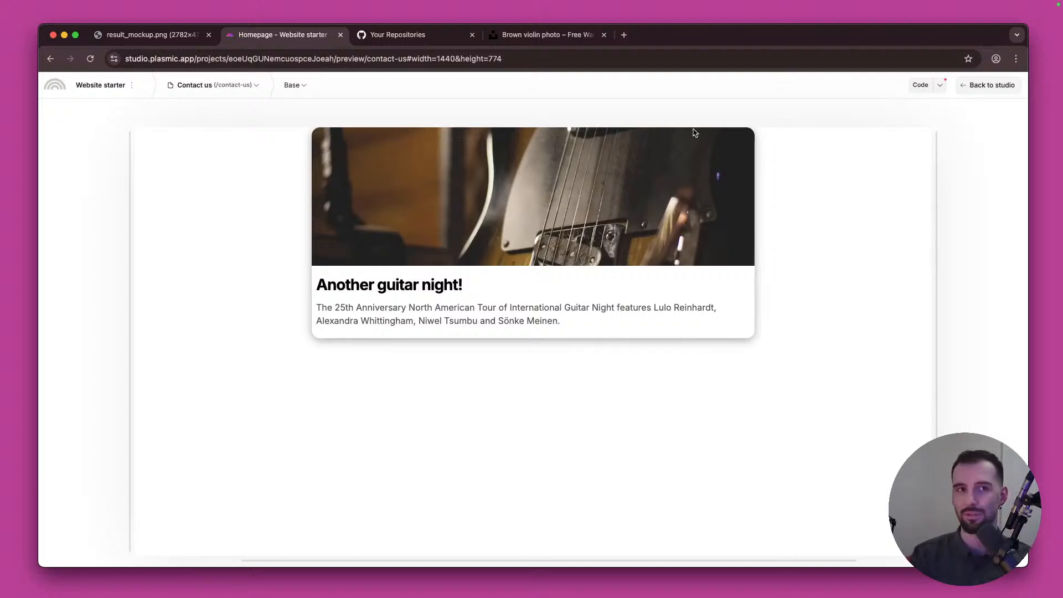
pyautogui.click(991, 85)
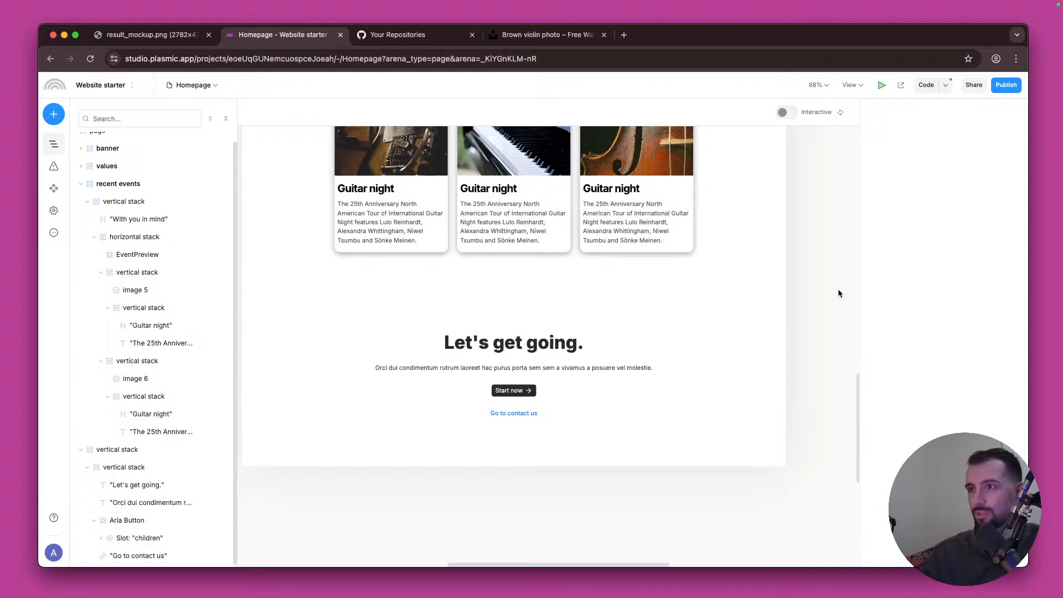
pyautogui.press('super+Tab')
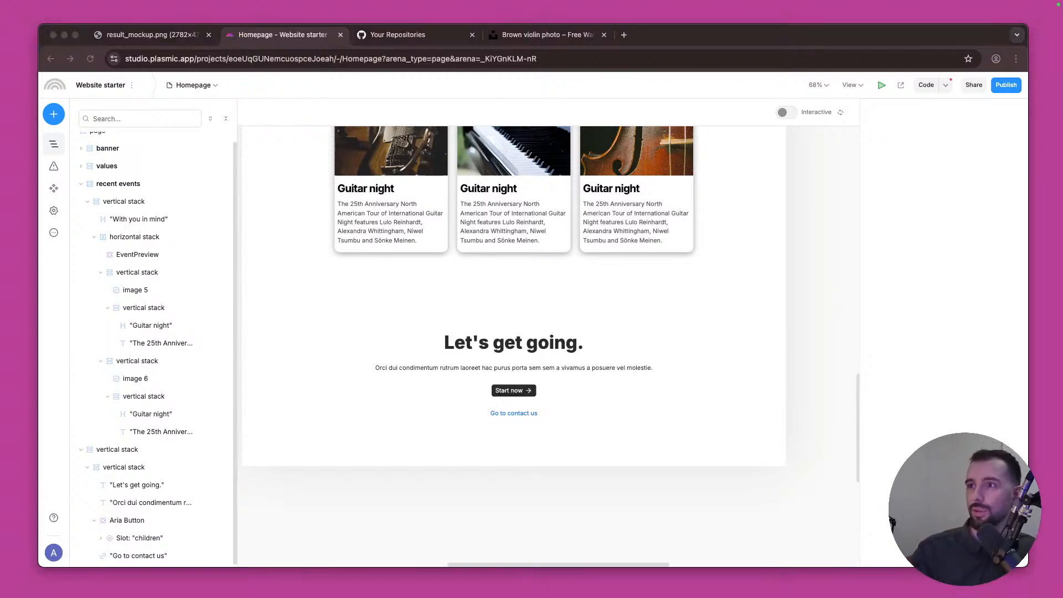
pyautogui.press('super+Tab')
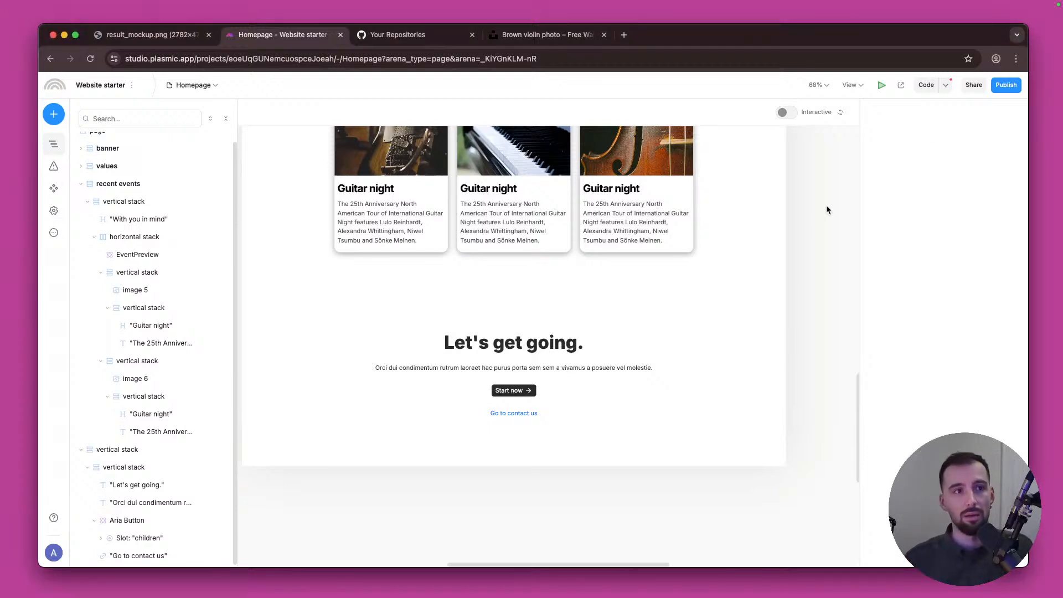
pyautogui.scroll(-5, 826, 205)
pyautogui.scroll(-5, 835, 268)
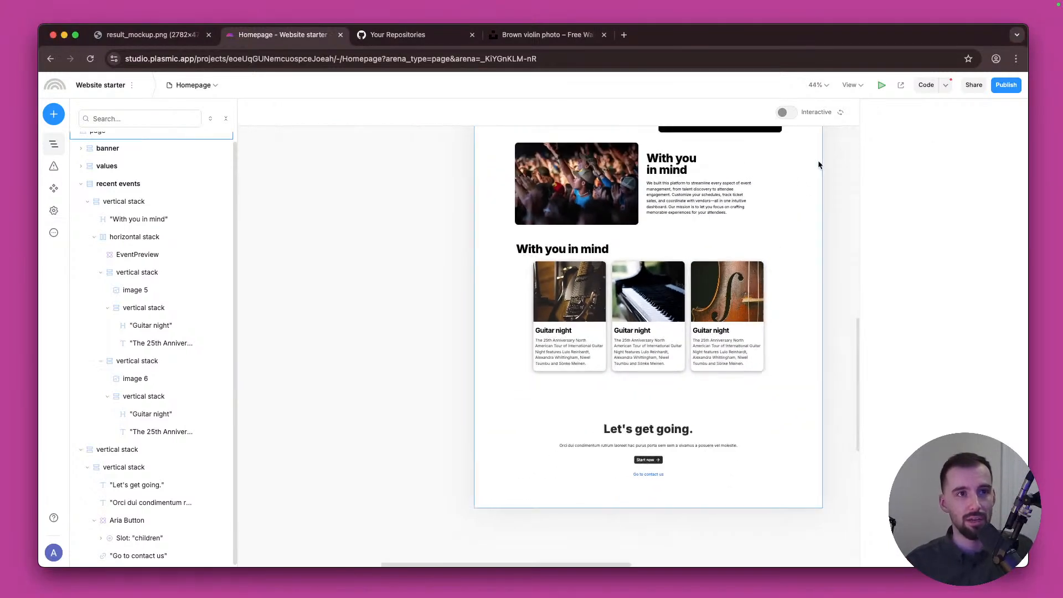
pyautogui.scroll(2, 835, 268)
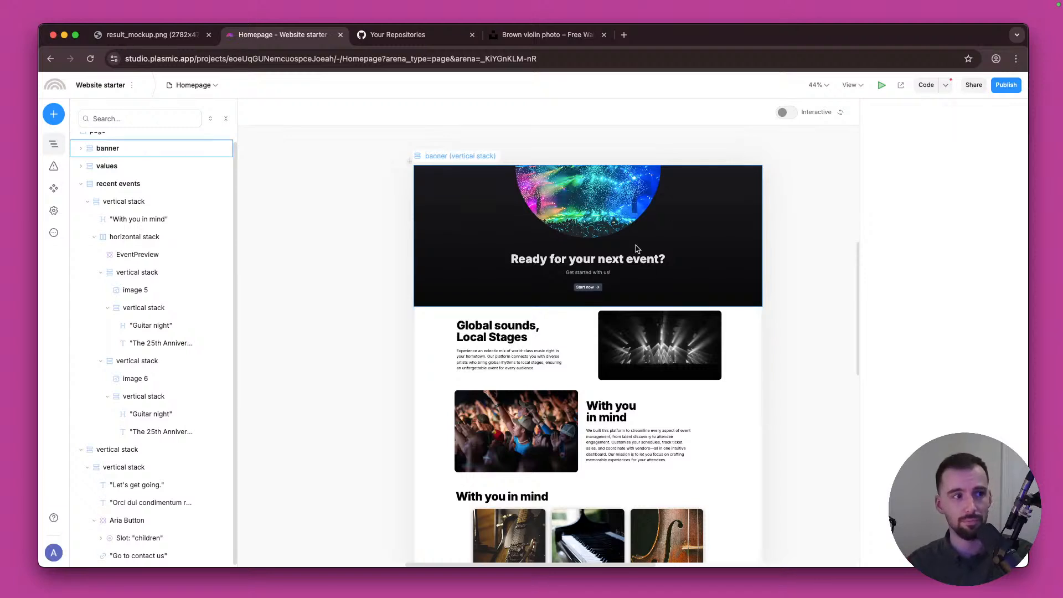
# Step: Start publishing the Website starter project and add Plasmic Hosting as a publish action
pyautogui.click(1001, 90)
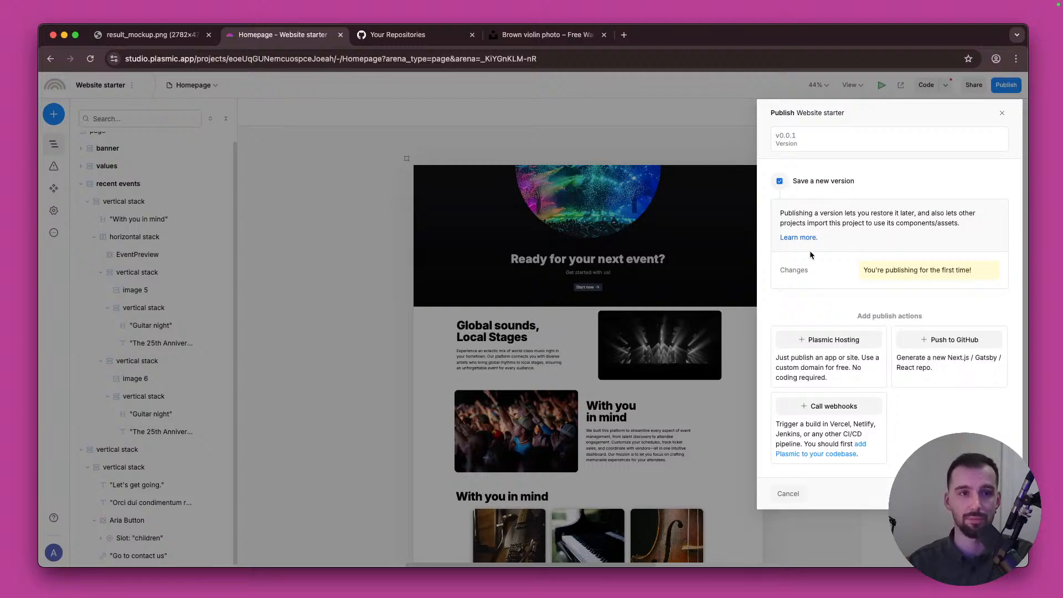
pyautogui.click(846, 338)
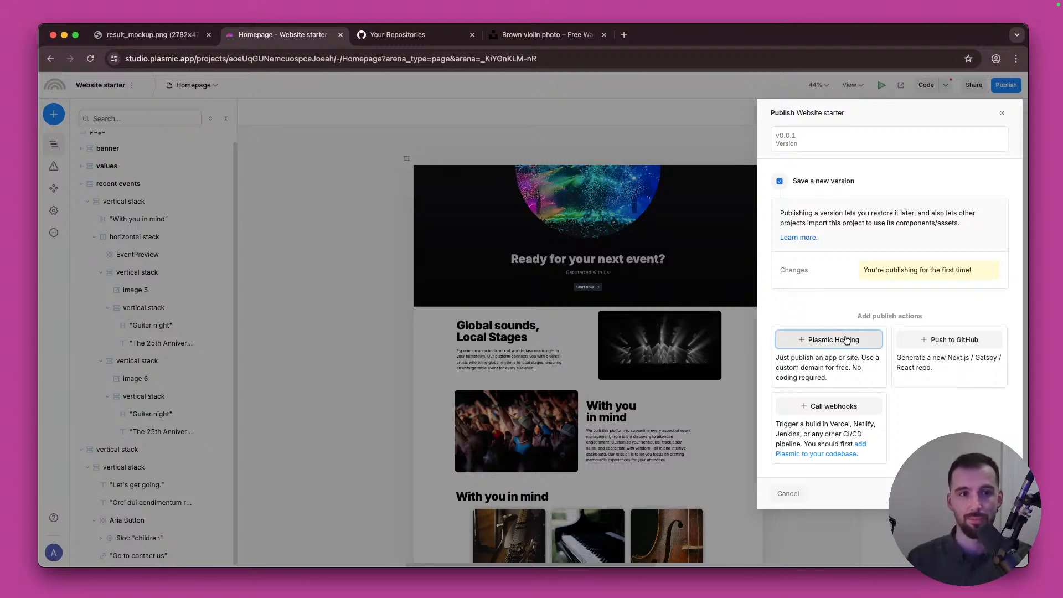
pyautogui.click(846, 340)
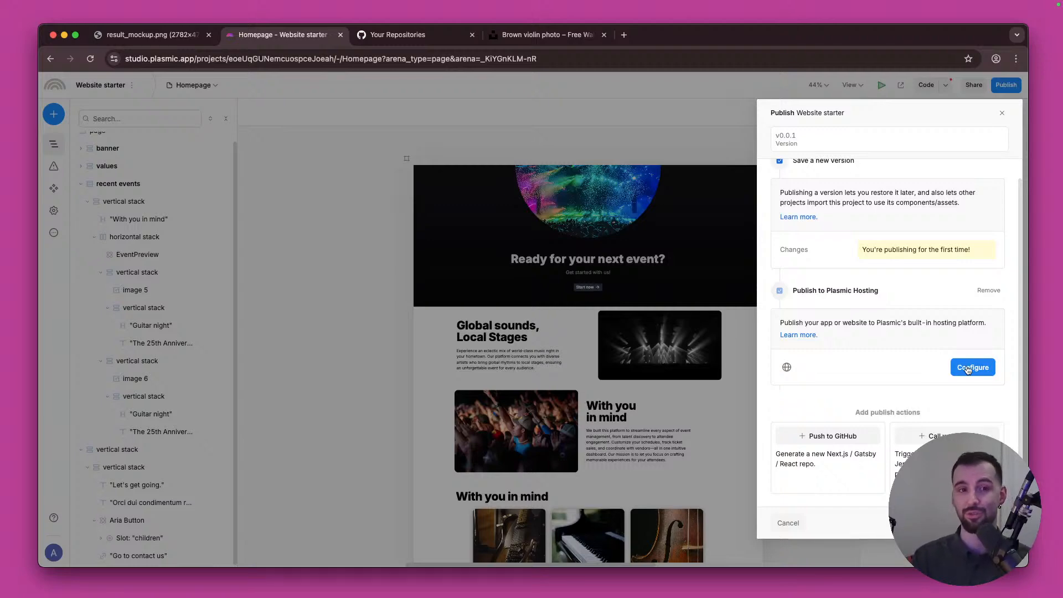
# Step: Configure the Plasmic Hosting action with the subdomain "workshop-example" under plasmic.run and save it
pyautogui.click(968, 368)
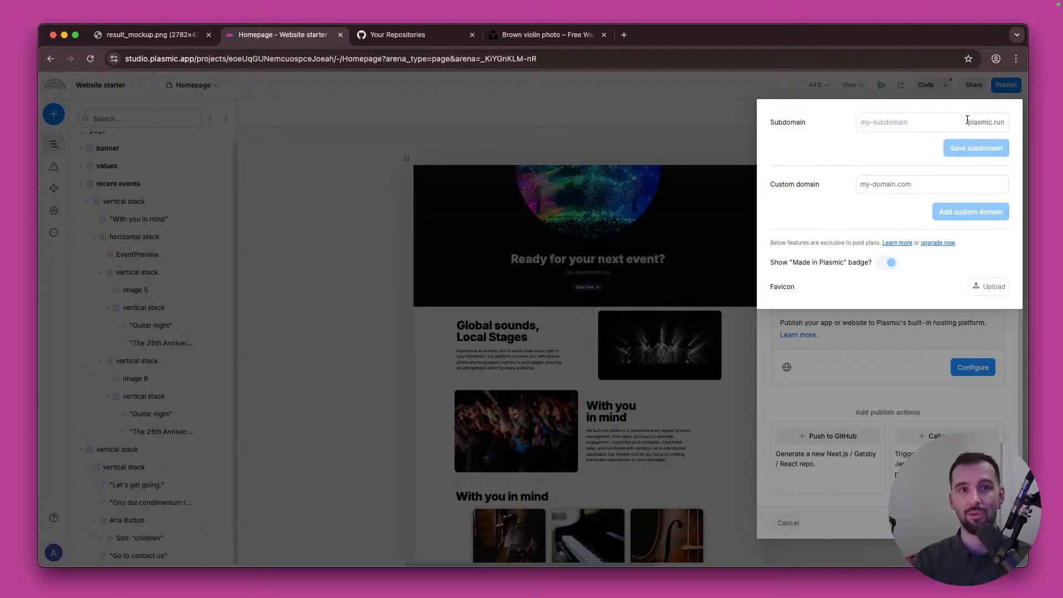
pyautogui.moveTo(968, 118)
pyautogui.mouseDown()
pyautogui.moveTo(1005, 117)
pyautogui.moveTo(975, 117)
pyautogui.mouseUp()
pyautogui.click(1005, 119)
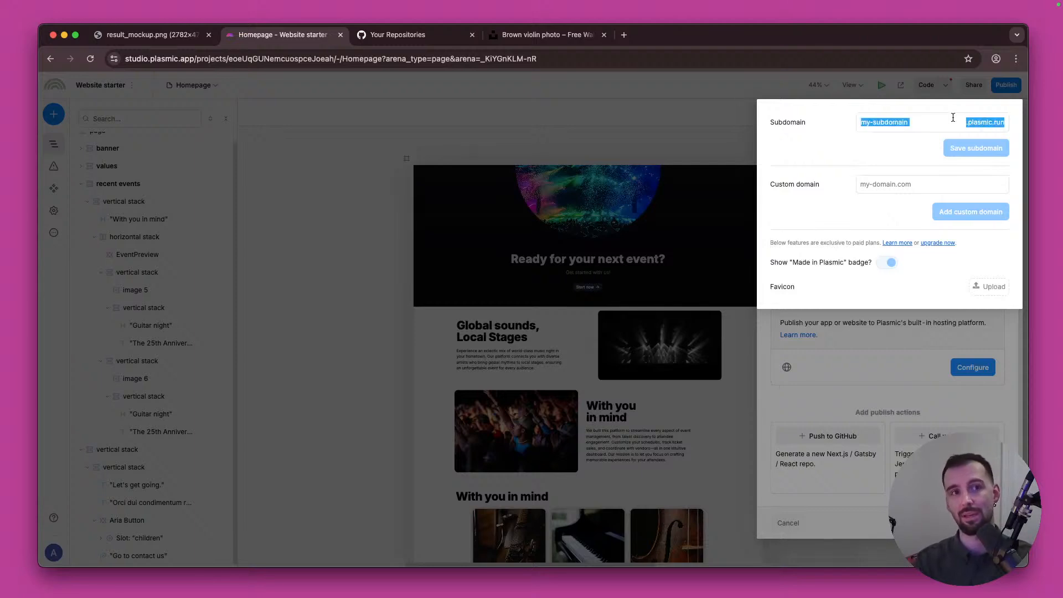
pyautogui.click(954, 118)
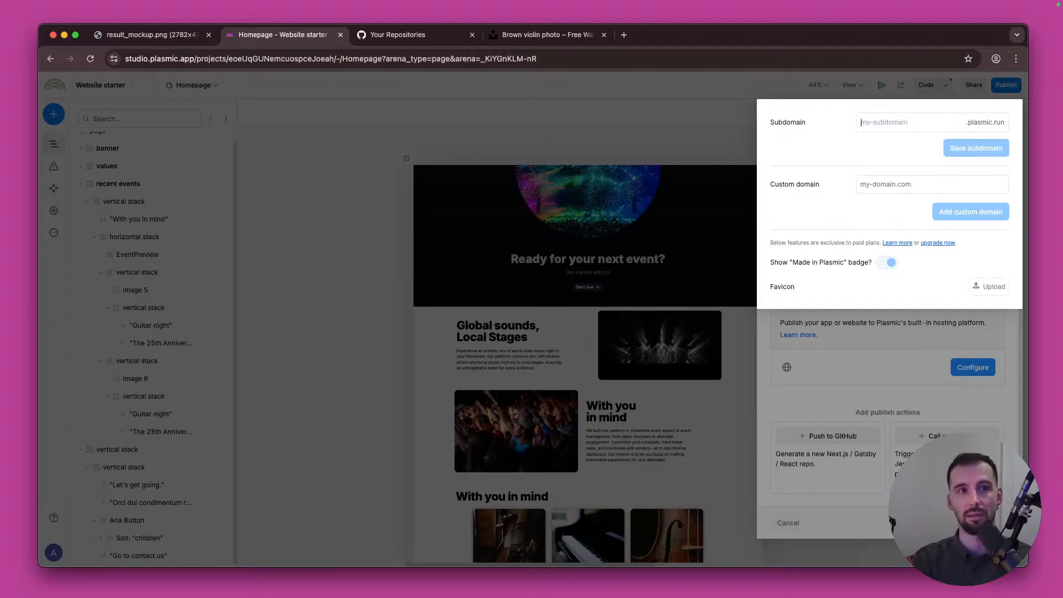
pyautogui.write('workshop=')
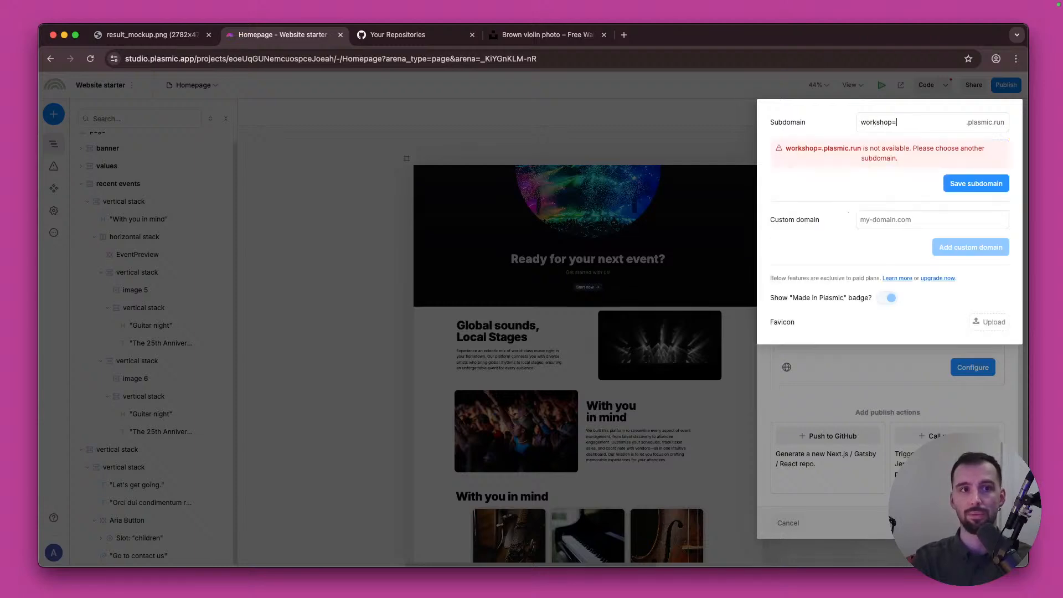
pyautogui.press('BackSpace')
pyautogui.write('-example')
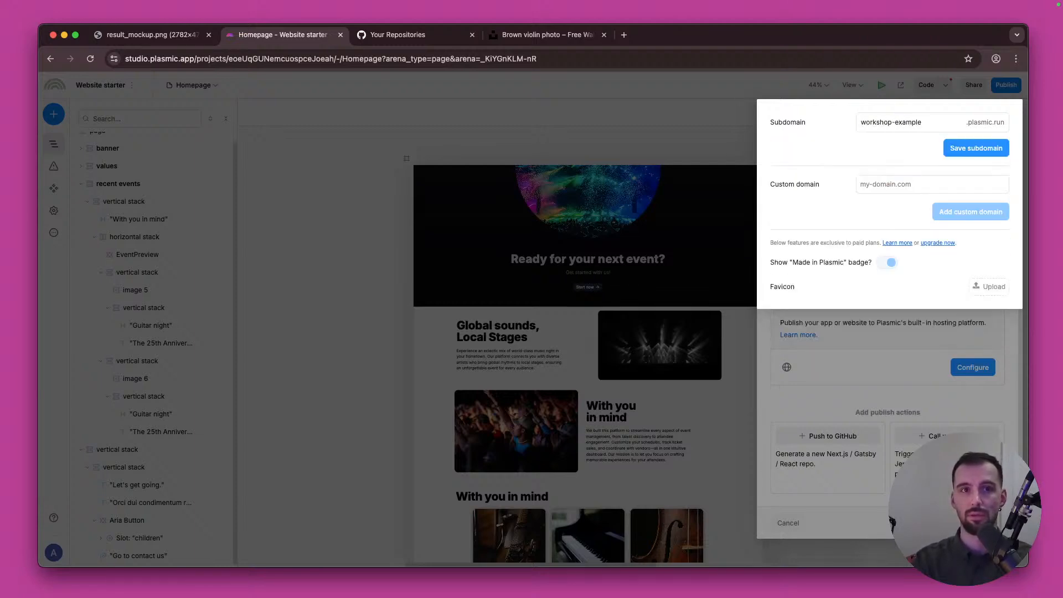
pyautogui.click(964, 148)
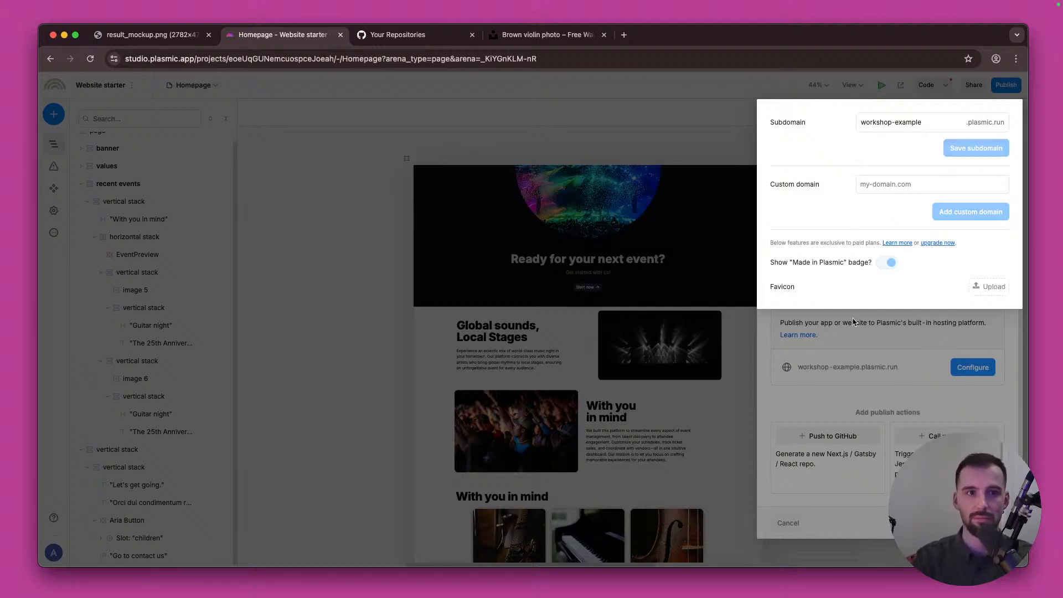
pyautogui.moveTo(769, 257); pyautogui.dragTo(811, 257)
pyautogui.click(872, 255)
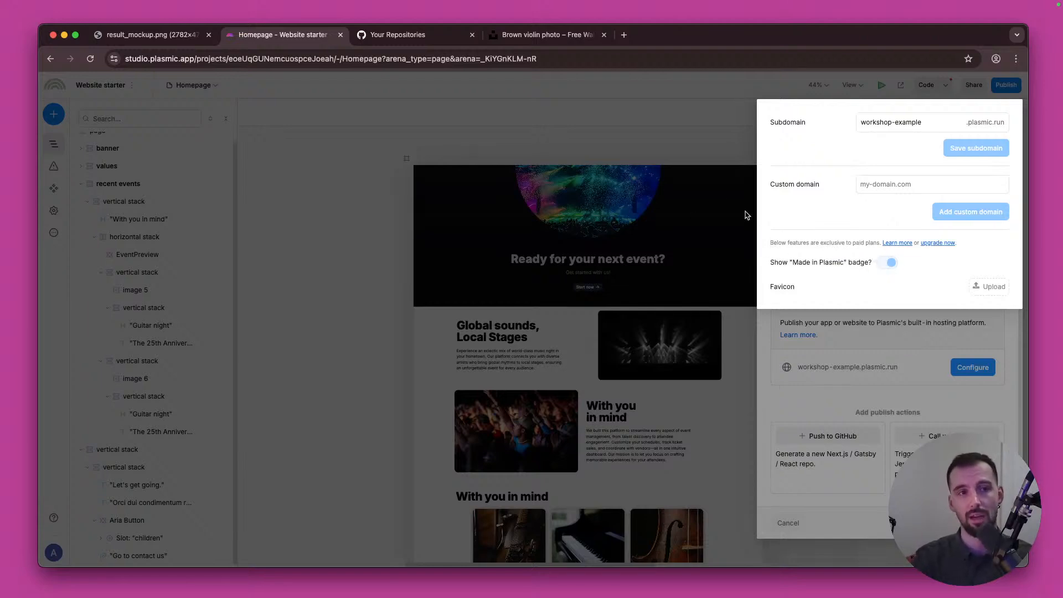
pyautogui.moveTo(807, 262); pyautogui.dragTo(822, 262)
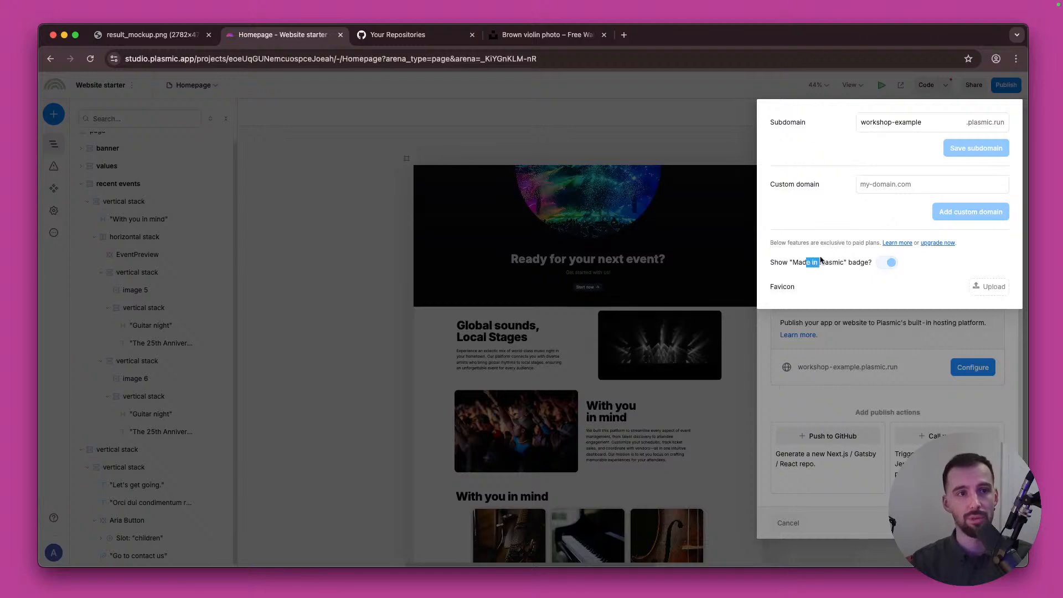
pyautogui.click(851, 263)
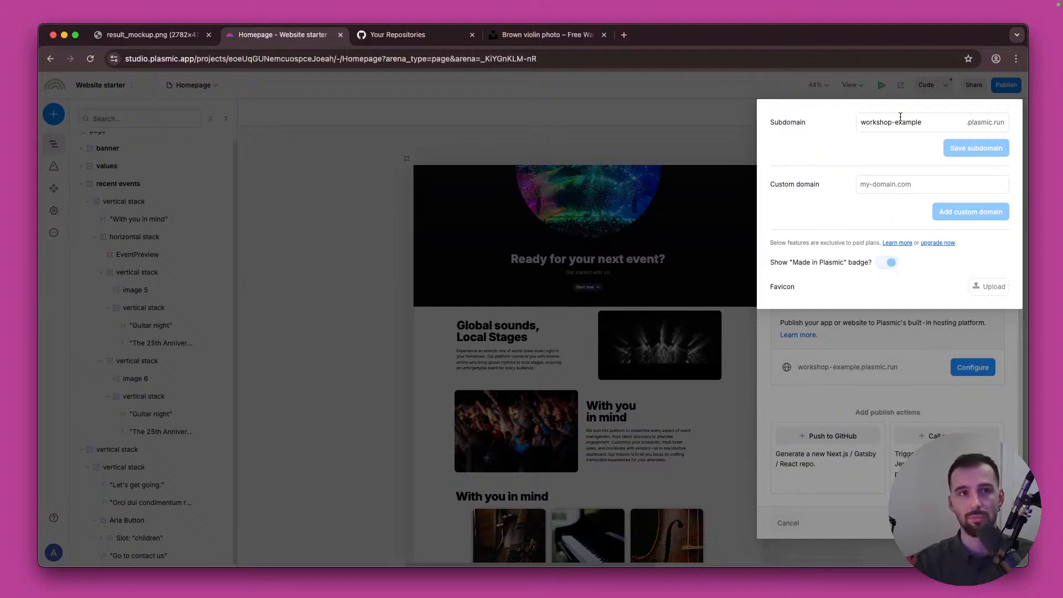
pyautogui.moveTo(923, 123); pyautogui.dragTo(857, 125)
pyautogui.moveTo(1007, 123); pyautogui.dragTo(861, 117)
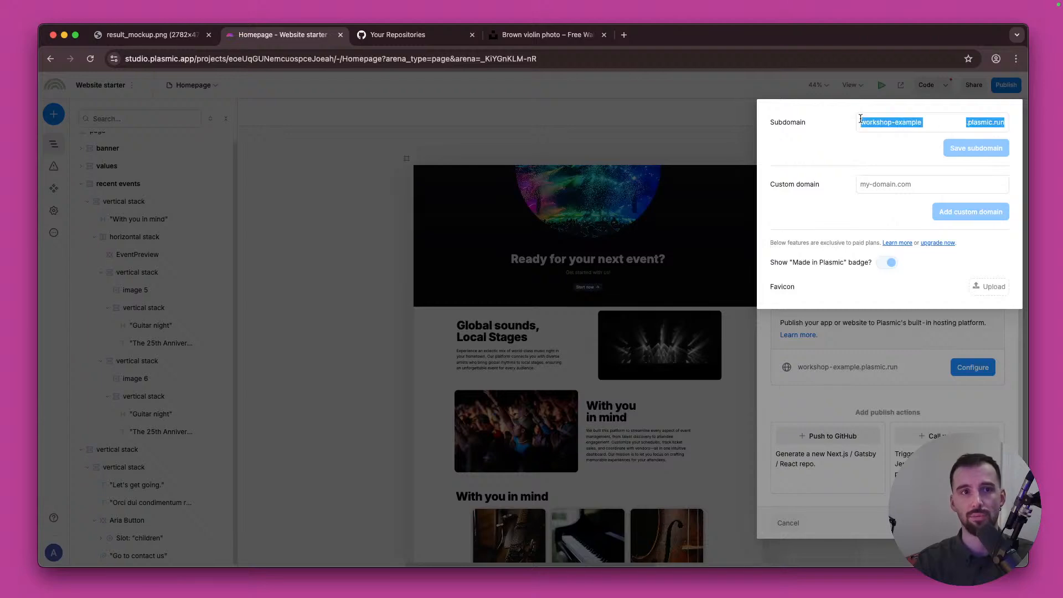
pyautogui.click(833, 141)
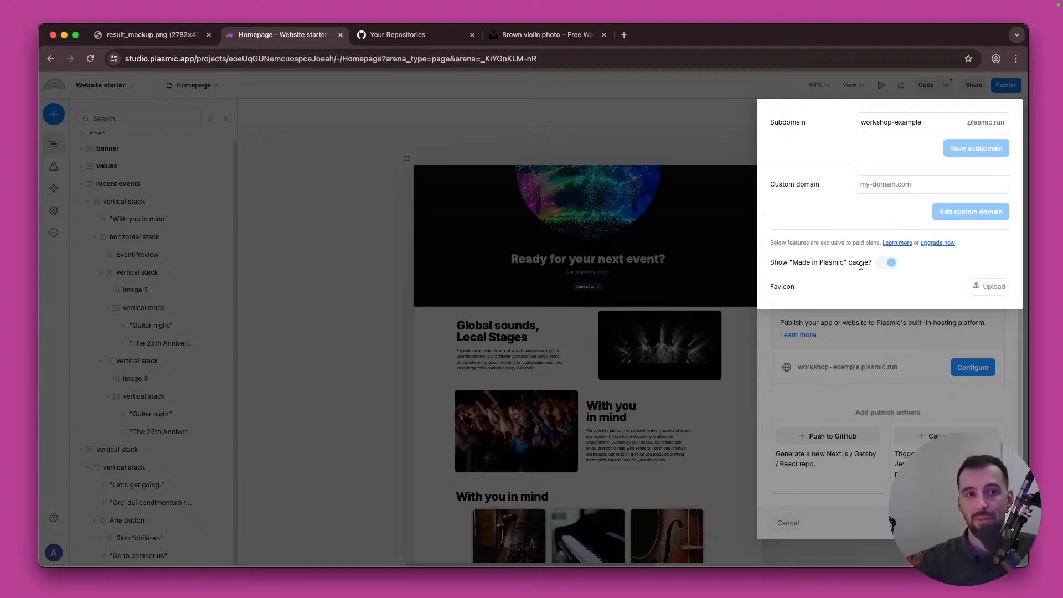
# Step: Try to add the custom domain "studio.com" to the Plasmic Hosting configuration, and clear the domain entry
pyautogui.click(900, 180)
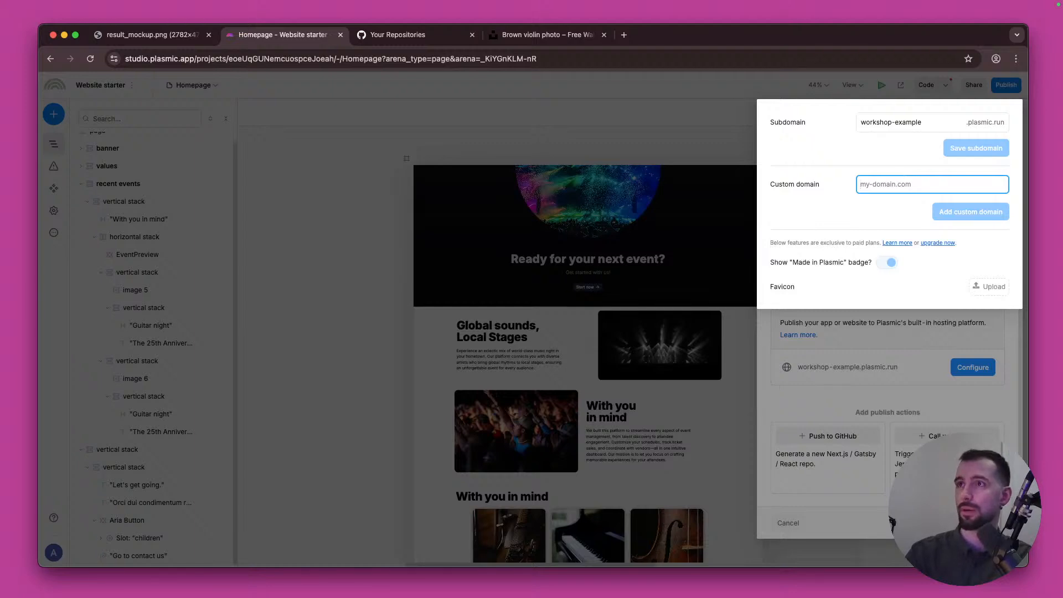
pyautogui.press('super+Tab')
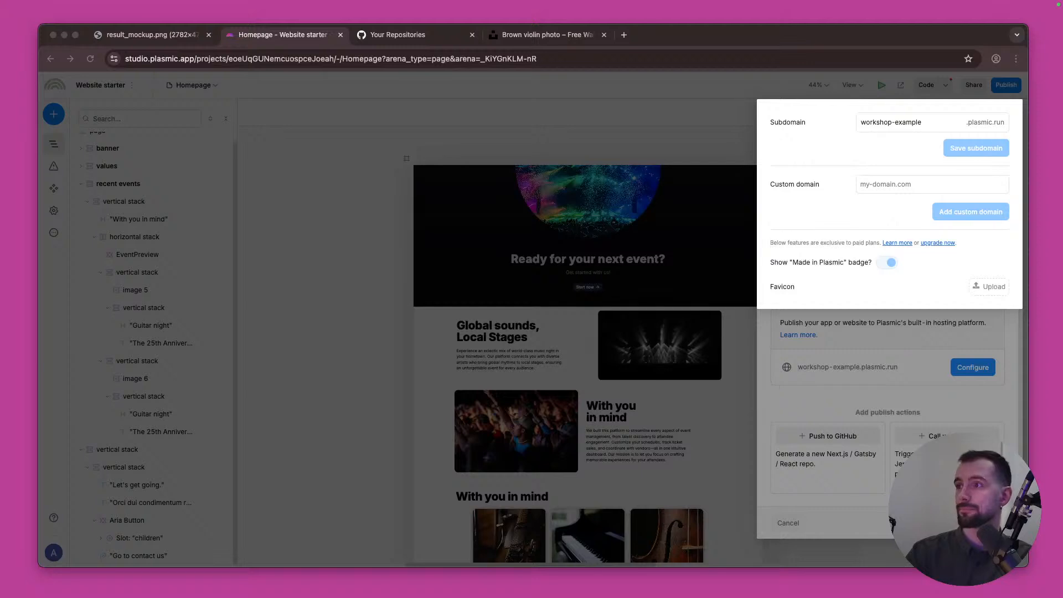
pyautogui.click(898, 189)
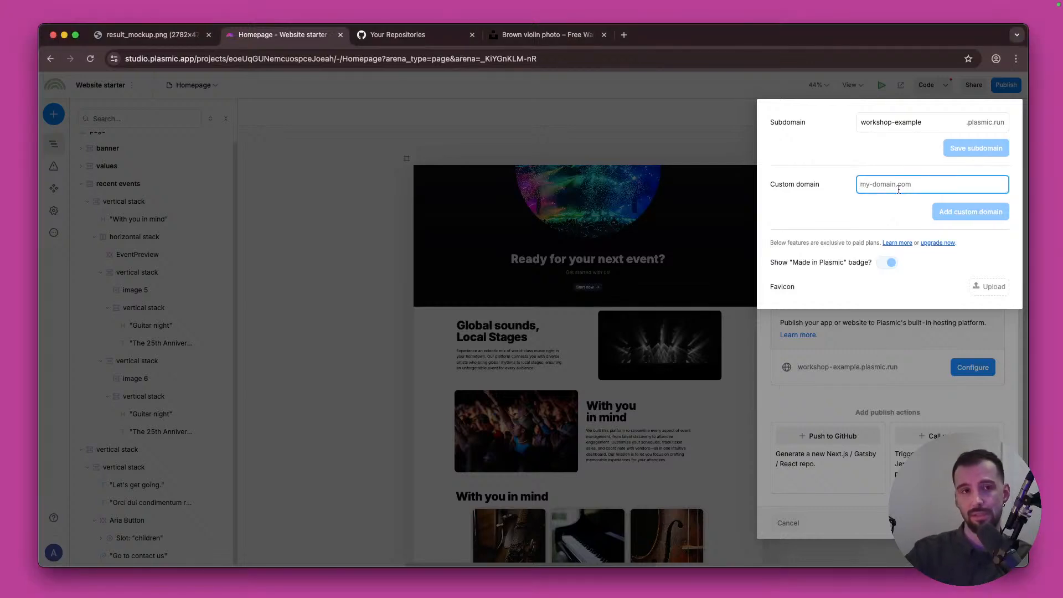
pyautogui.write('c')
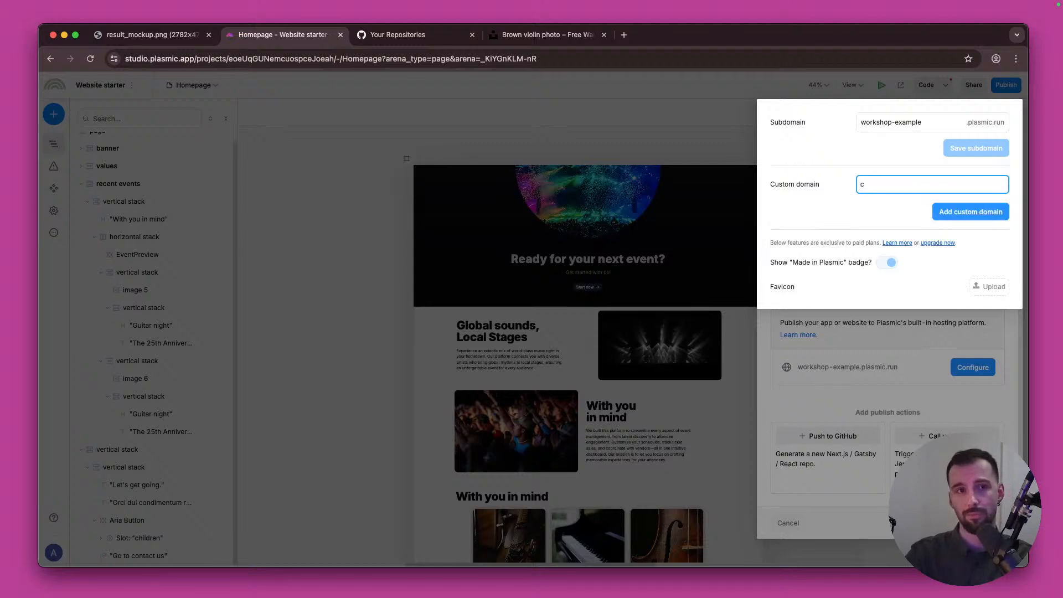
pyautogui.press('BackSpace')
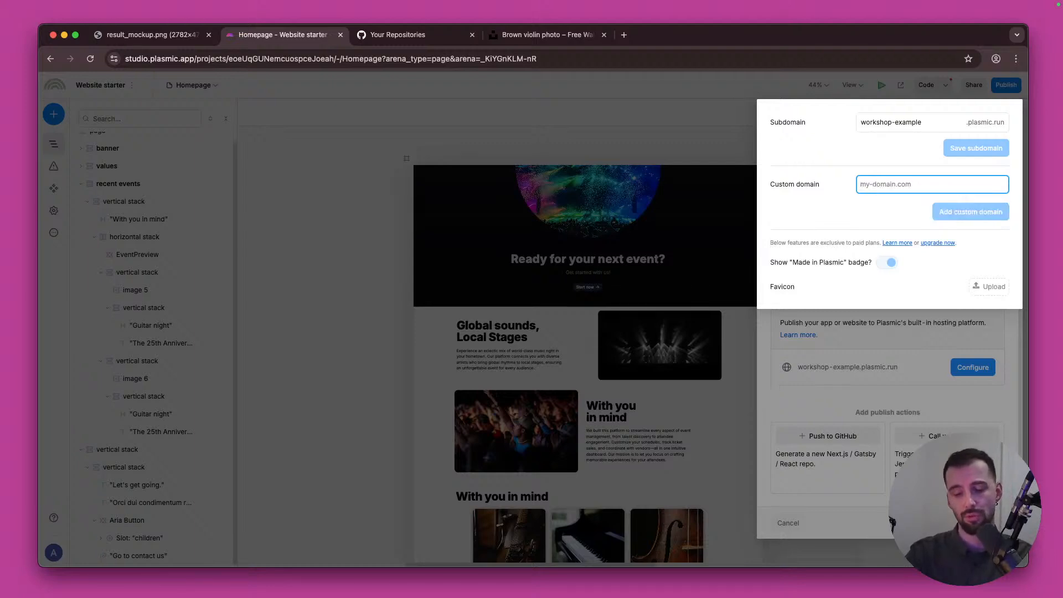
pyautogui.write('s')
pyautogui.press('BackSpace')
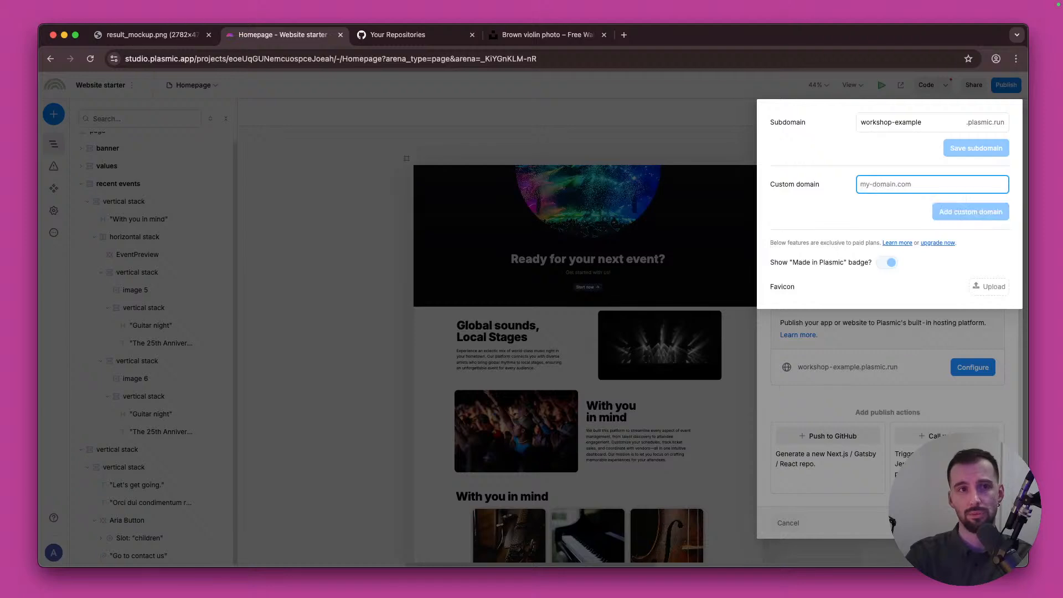
pyautogui.write('studio.com')
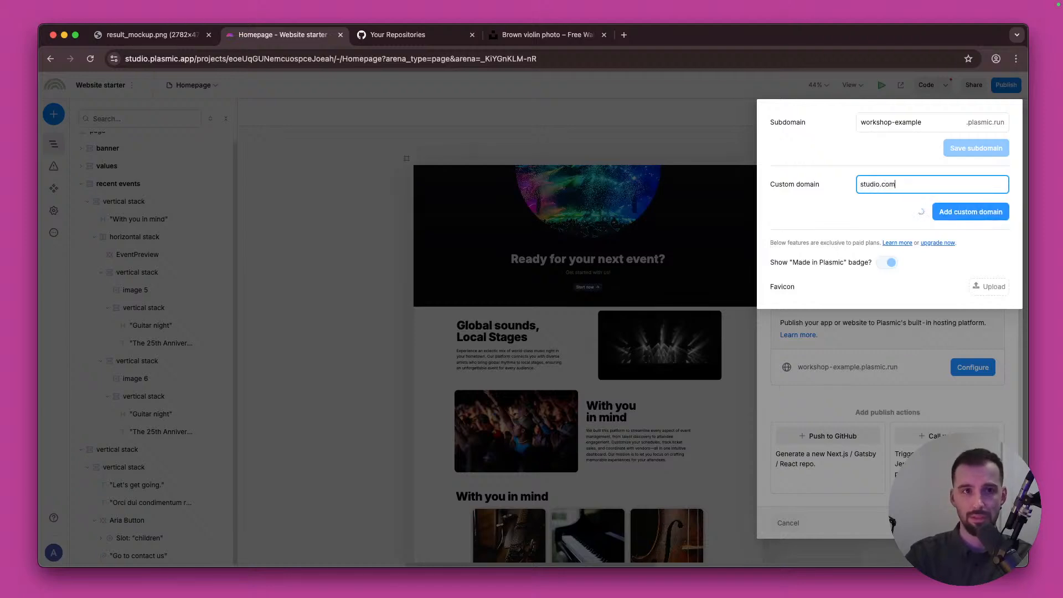
pyautogui.click(952, 240)
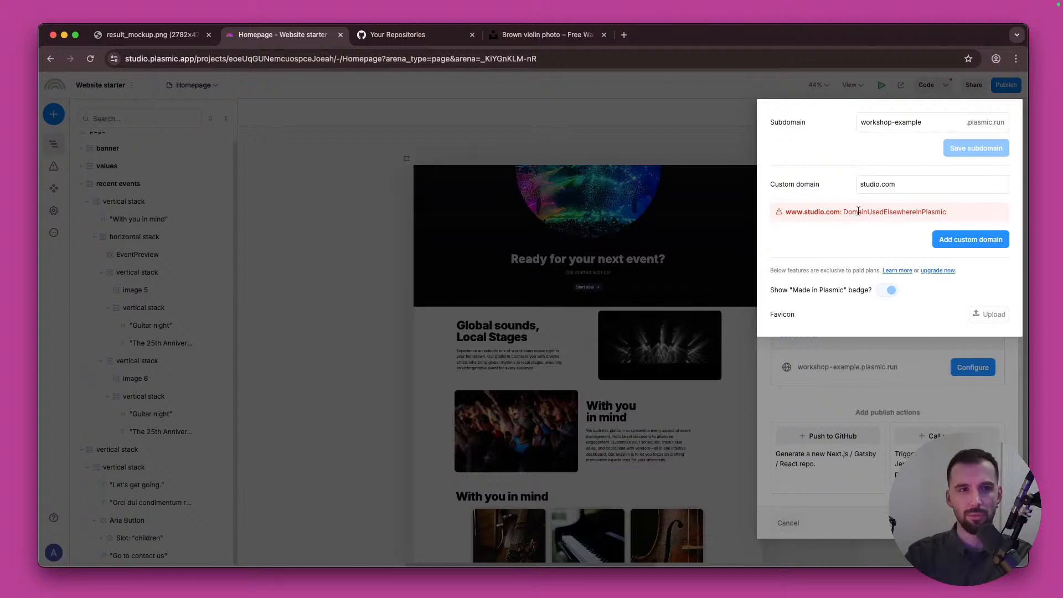
pyautogui.click(930, 184)
pyautogui.press('super+a')
pyautogui.press('BackSpace')
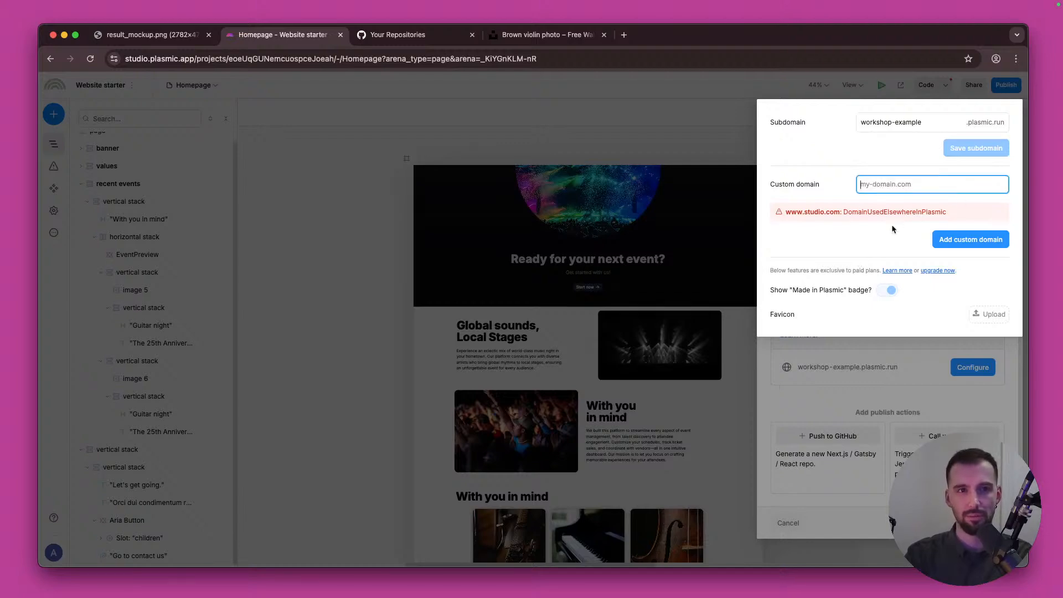
pyautogui.click(1038, 99)
pyautogui.click(985, 368)
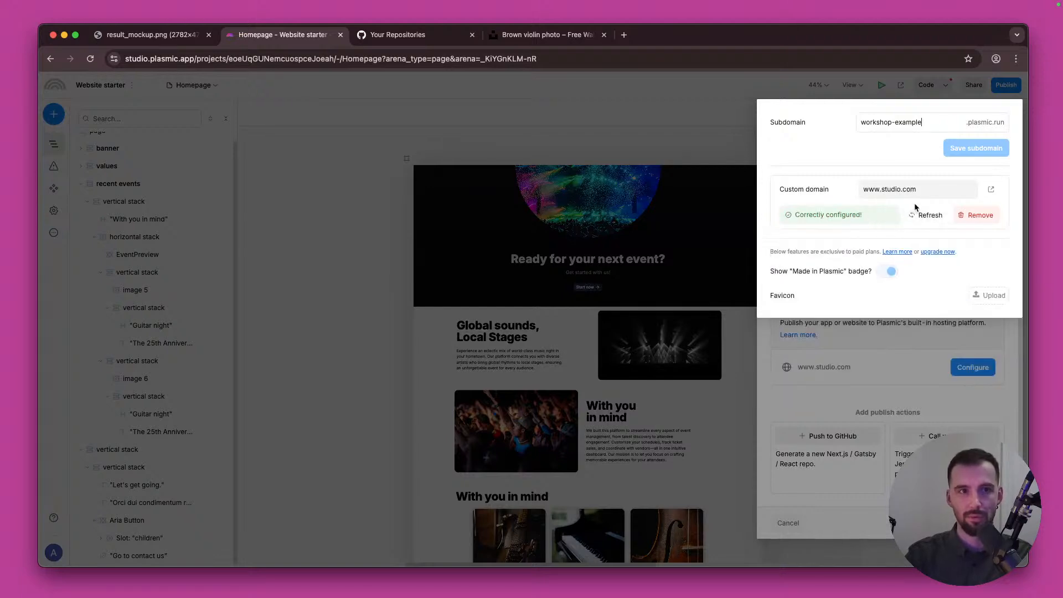
pyautogui.click(925, 215)
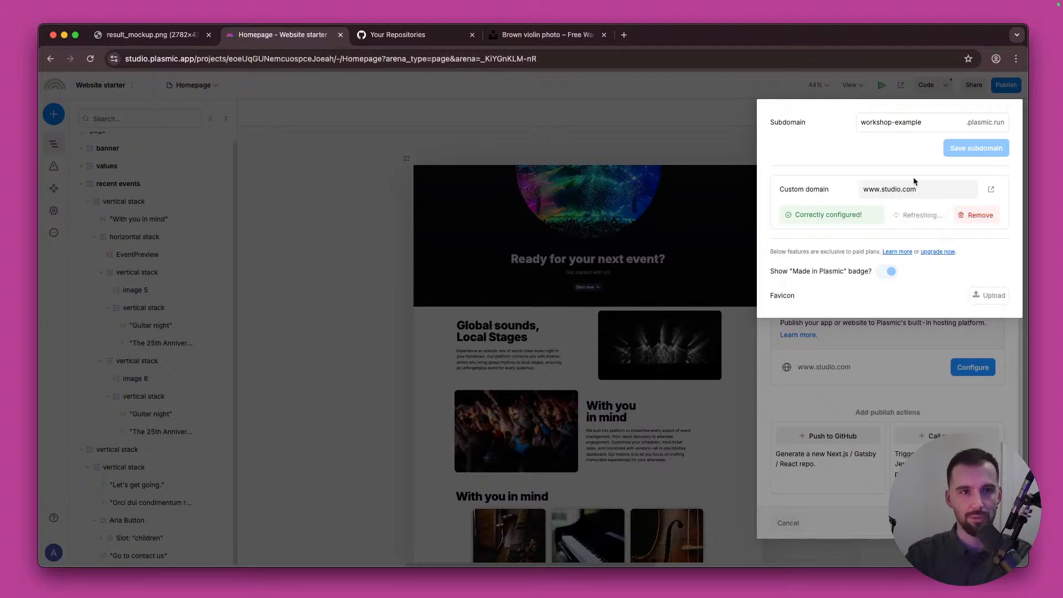
pyautogui.press('super+a')
pyautogui.click(914, 189)
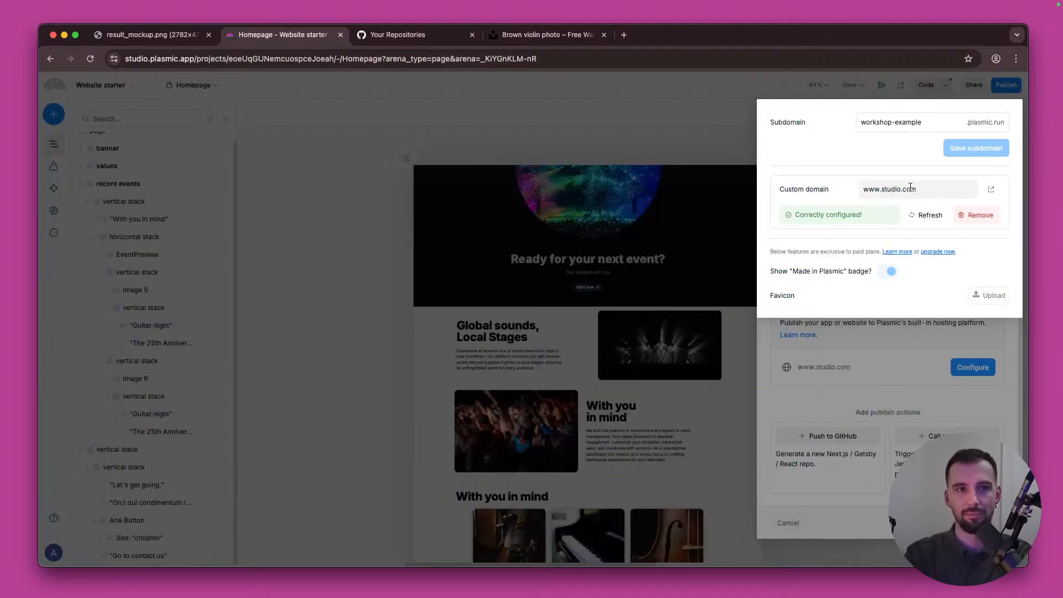
pyautogui.press('super+a')
pyautogui.click(954, 194)
pyautogui.click(963, 216)
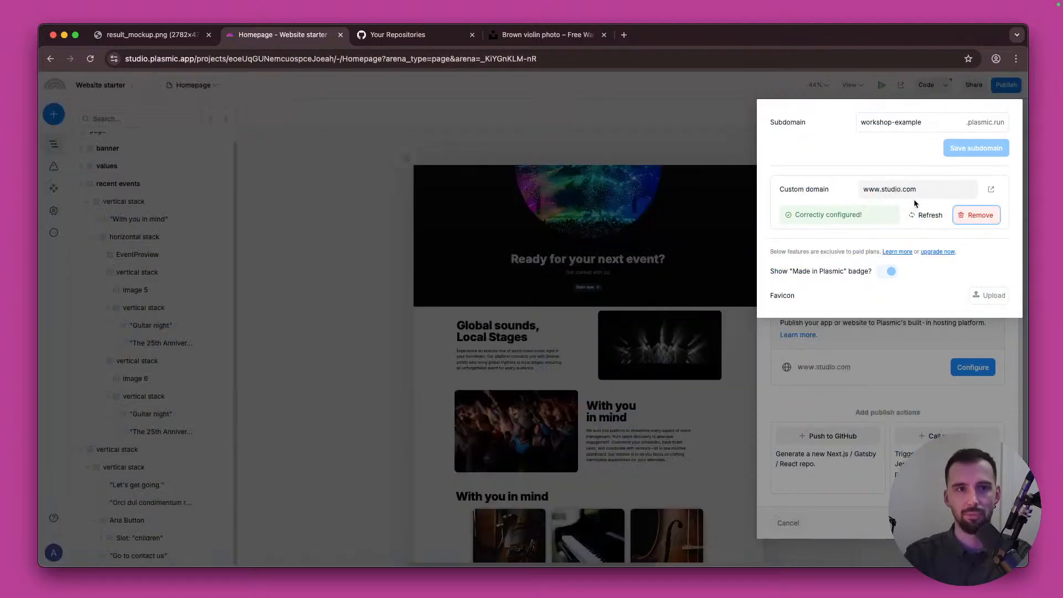
pyautogui.click(994, 213)
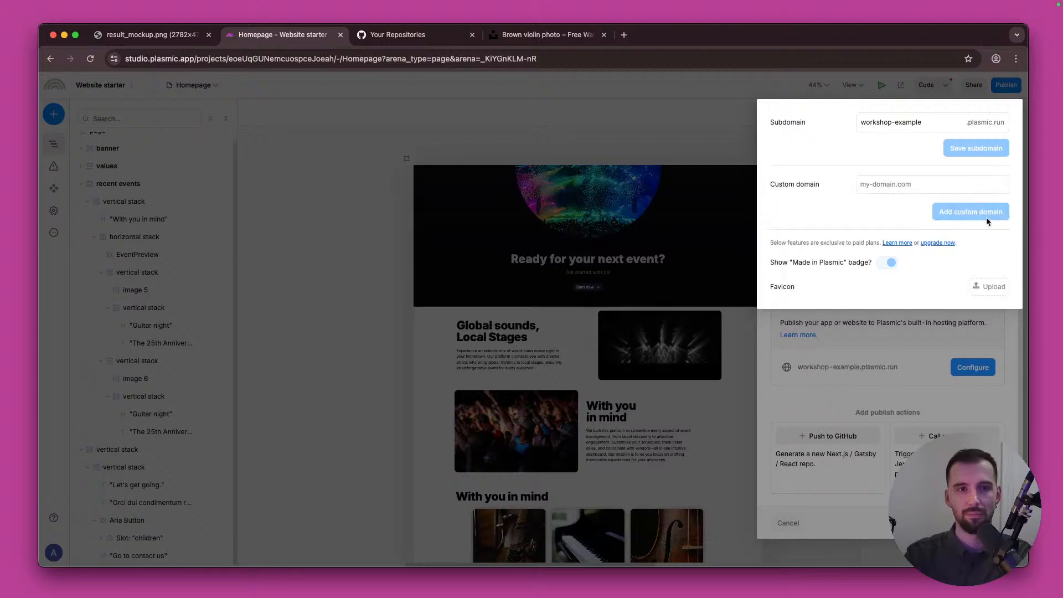
# Step: Try to add "github.com" as the custom domain and close the hosting configuration
pyautogui.click(949, 177)
pyautogui.write('gti')
pyautogui.press('BackSpace')
pyautogui.press('BackSpace')
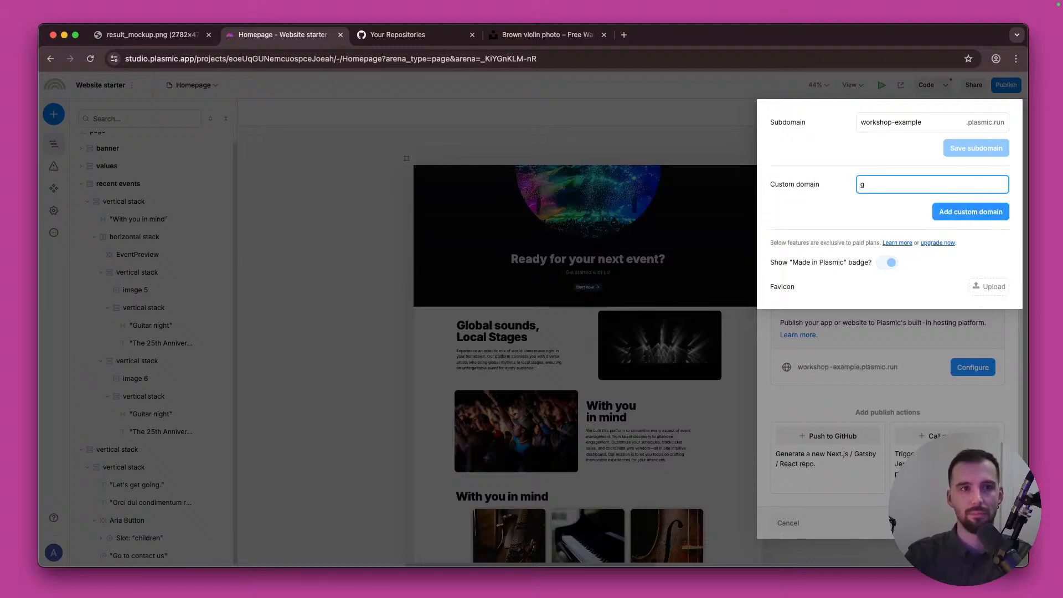
pyautogui.write('ithub.com')
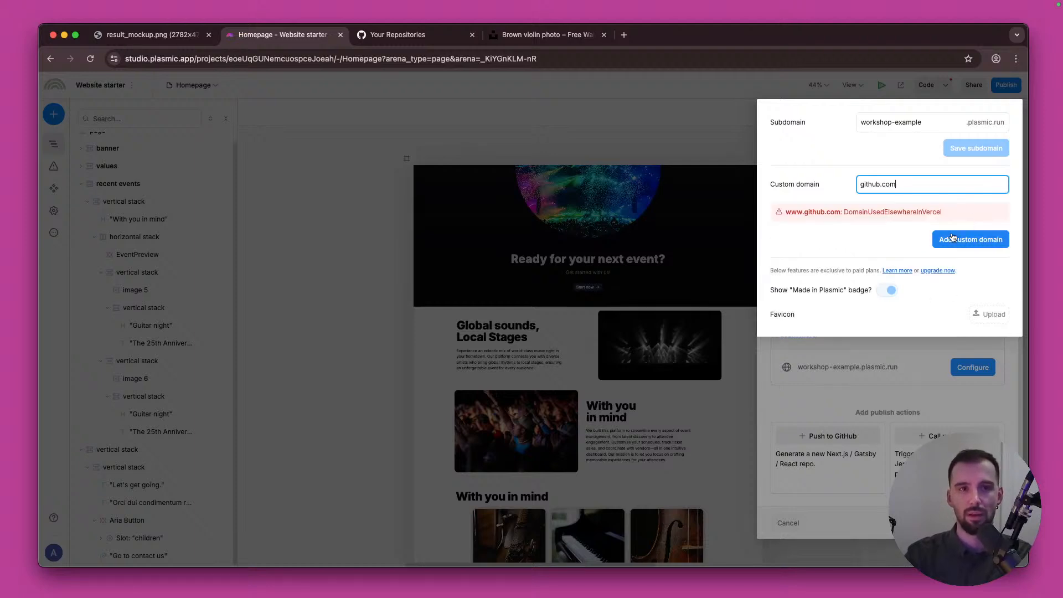
pyautogui.click(952, 238)
pyautogui.click(950, 343)
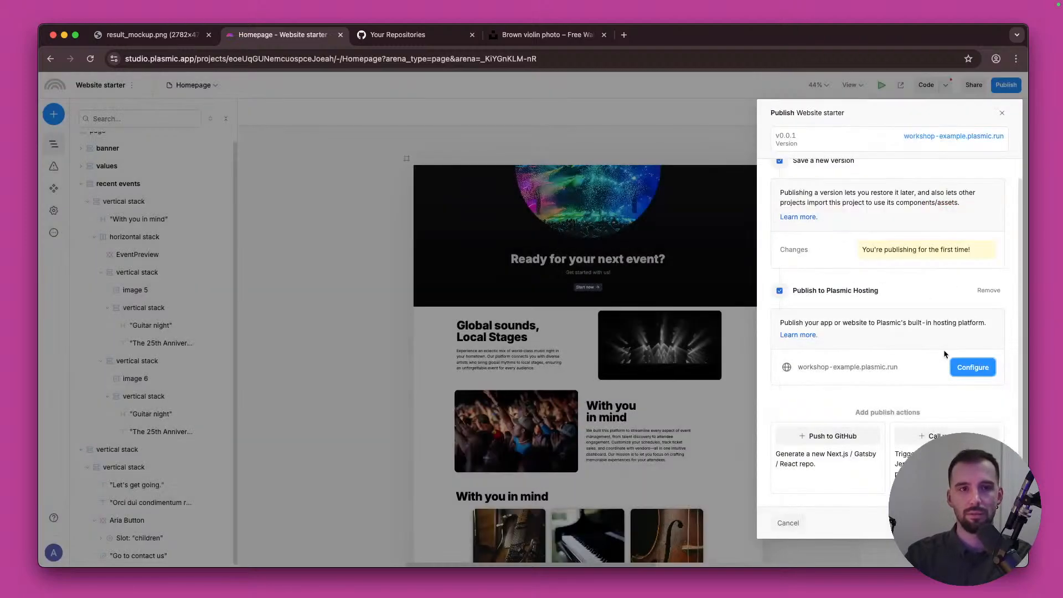
pyautogui.click(973, 367)
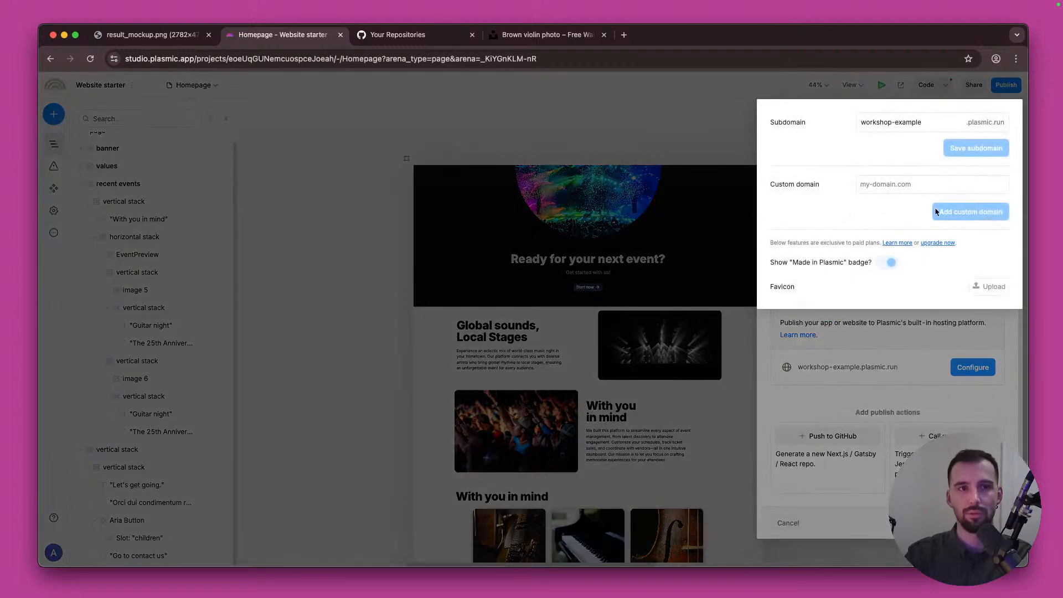
pyautogui.click(909, 181)
pyautogui.write('wath')
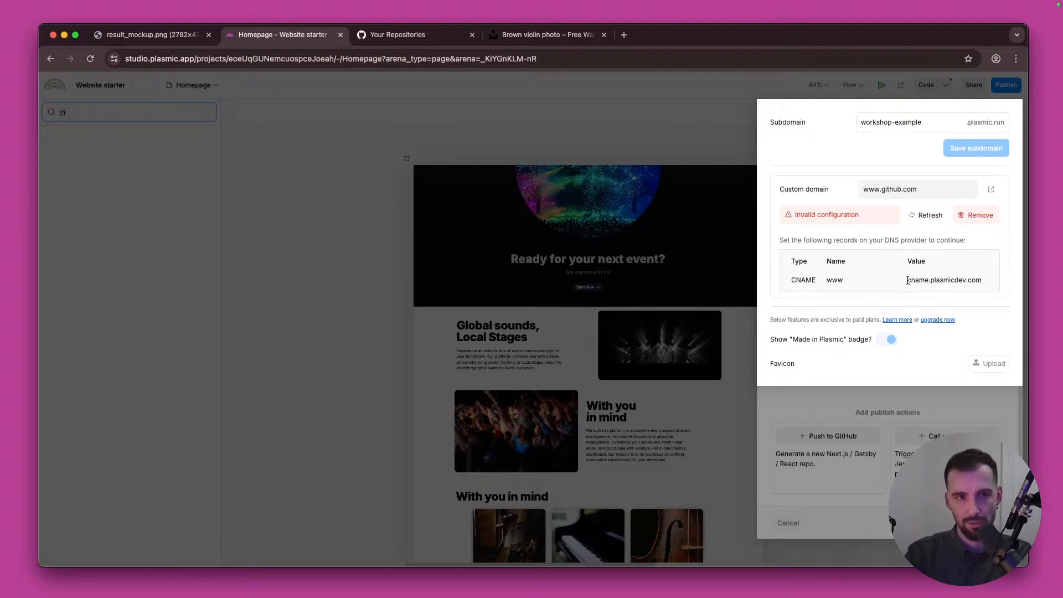
pyautogui.moveTo(909, 281)
pyautogui.mouseDown()
pyautogui.moveTo(984, 287)
pyautogui.moveTo(906, 286)
pyautogui.mouseUp()
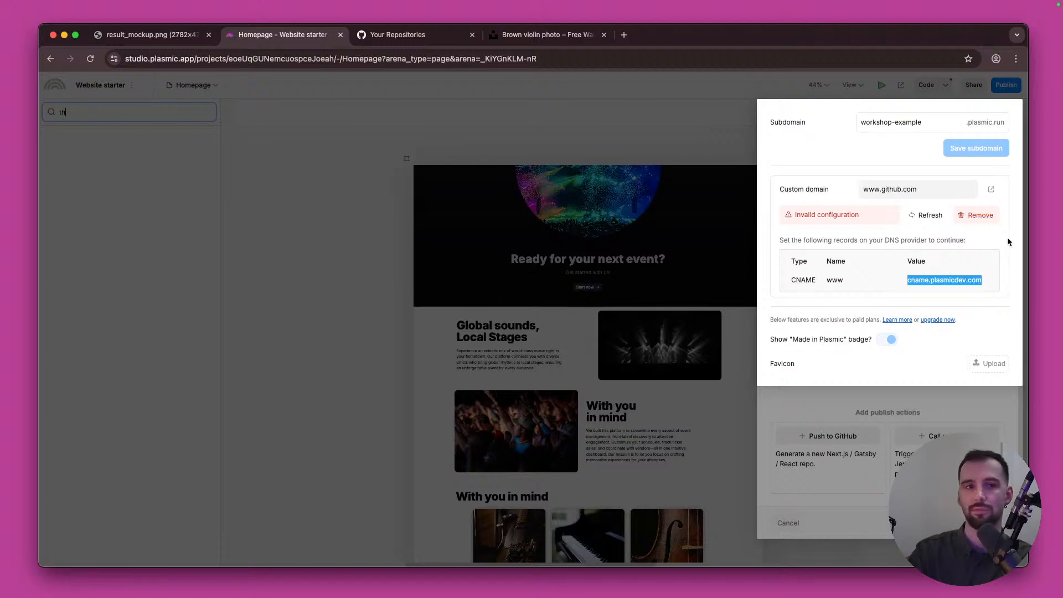
pyautogui.click(985, 215)
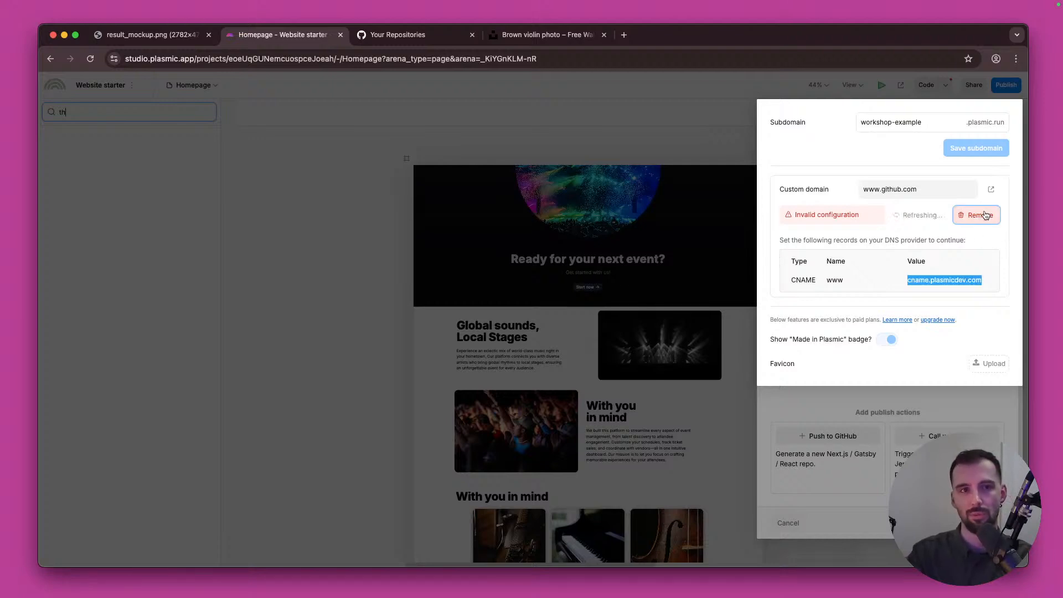
pyautogui.click(981, 245)
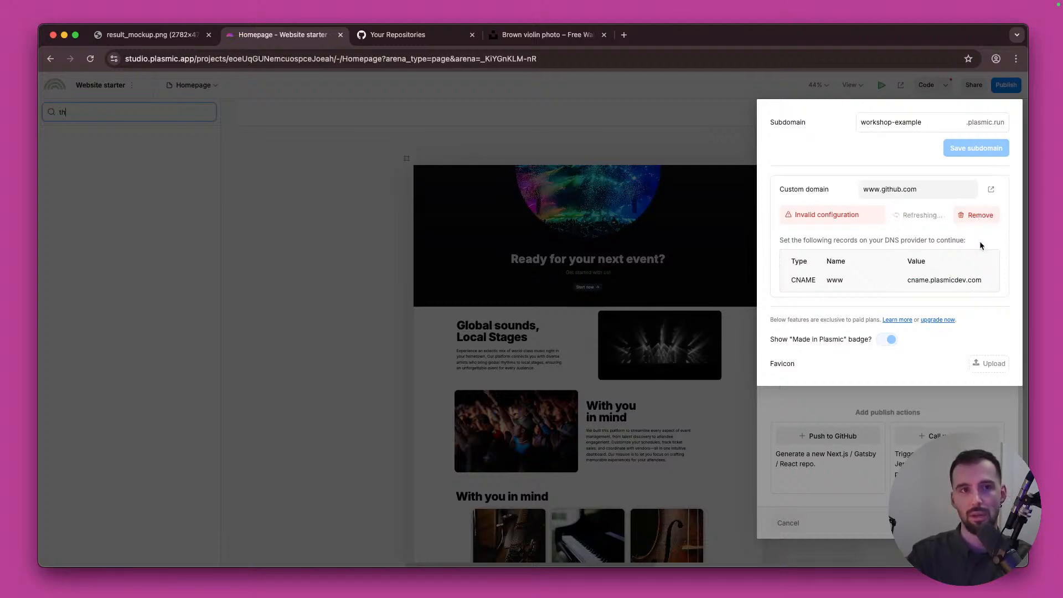
pyautogui.click(968, 416)
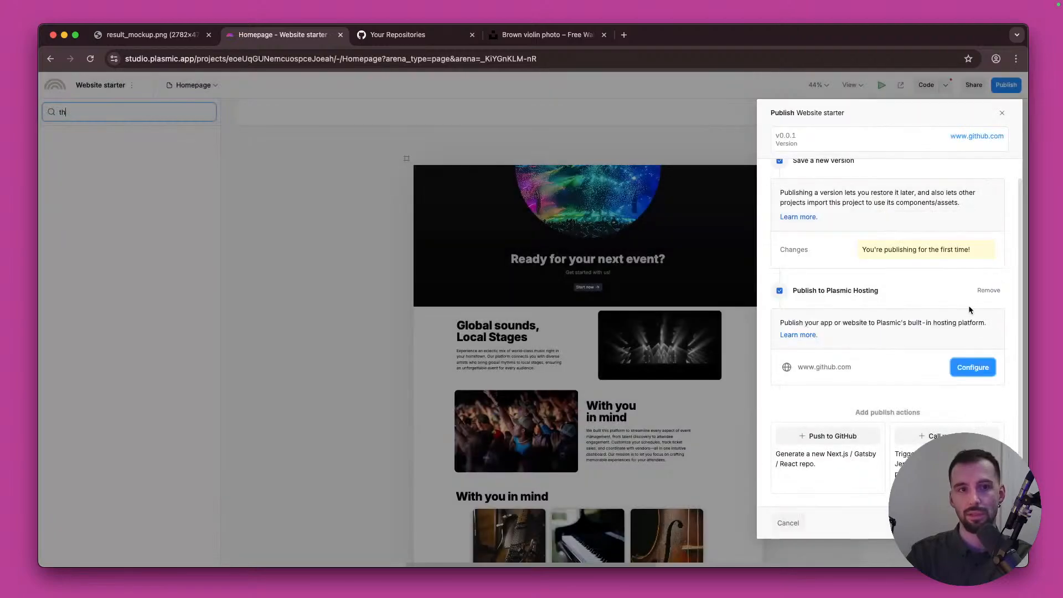
pyautogui.click(991, 368)
pyautogui.click(982, 217)
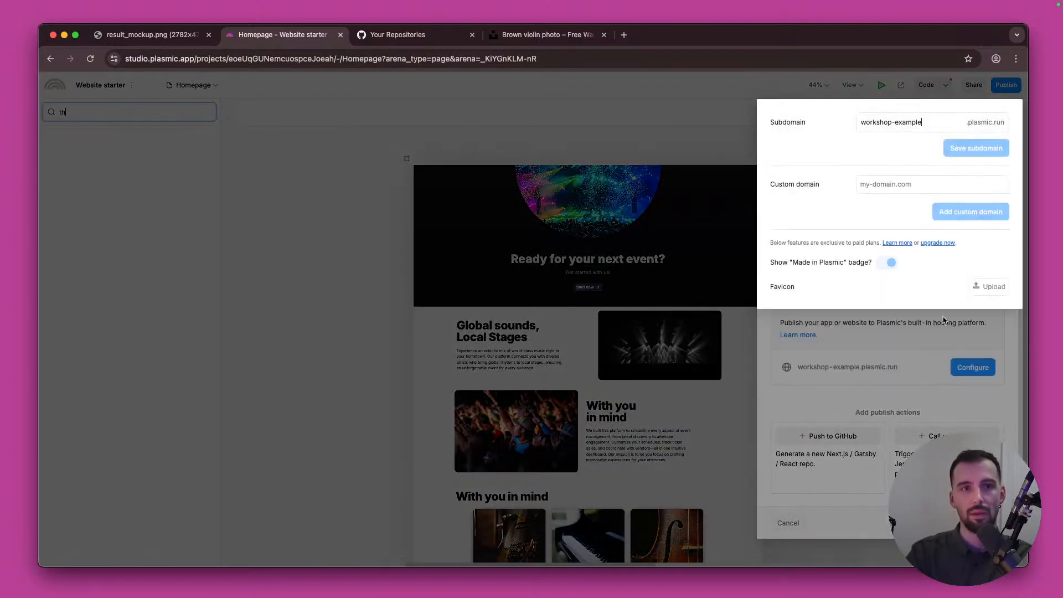
pyautogui.click(942, 337)
pyautogui.moveTo(907, 367); pyautogui.dragTo(788, 367)
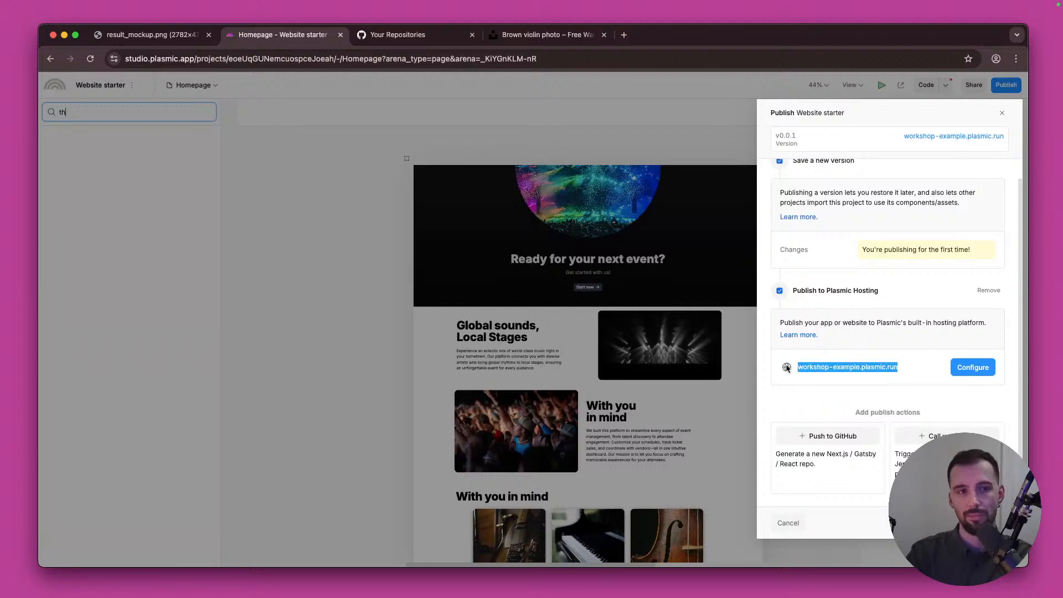
pyautogui.click(919, 377)
pyautogui.moveTo(918, 364); pyautogui.dragTo(795, 366)
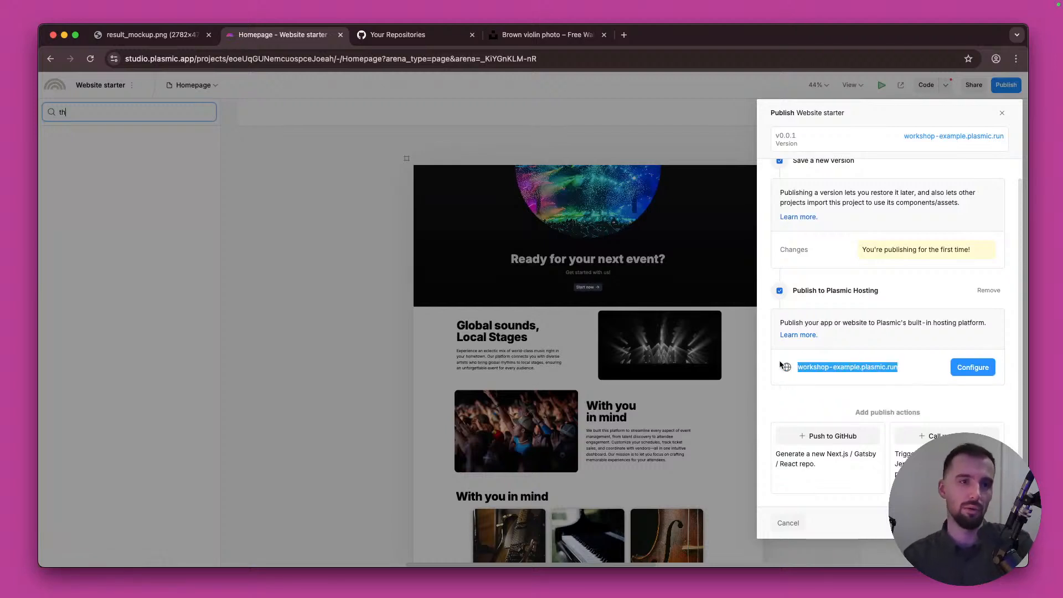
pyautogui.click(914, 363)
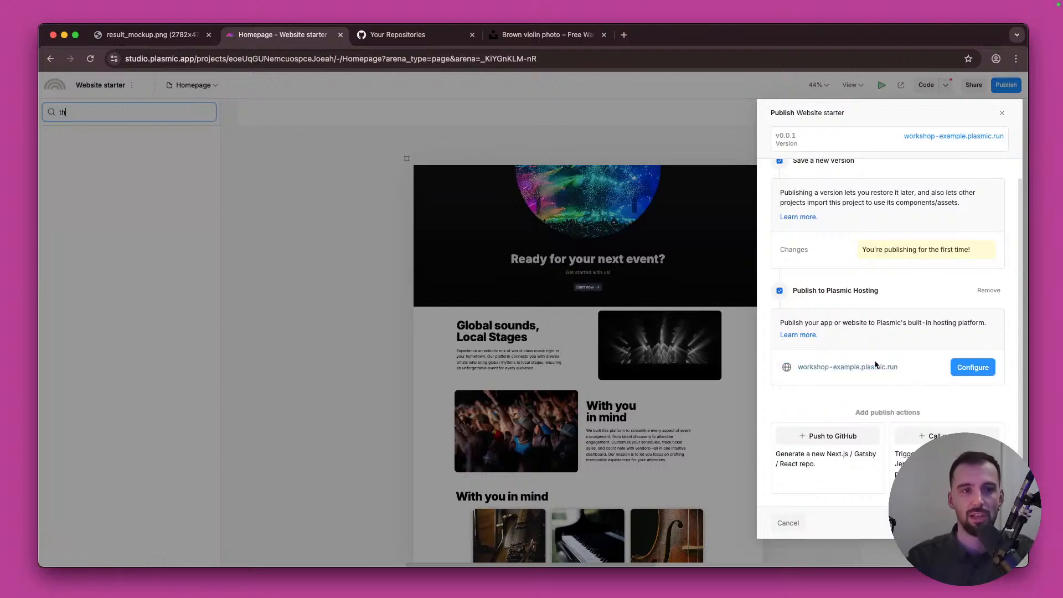
# Step: Add Push to GitHub as a publish action and bring its connection settings into view
pyautogui.click(845, 436)
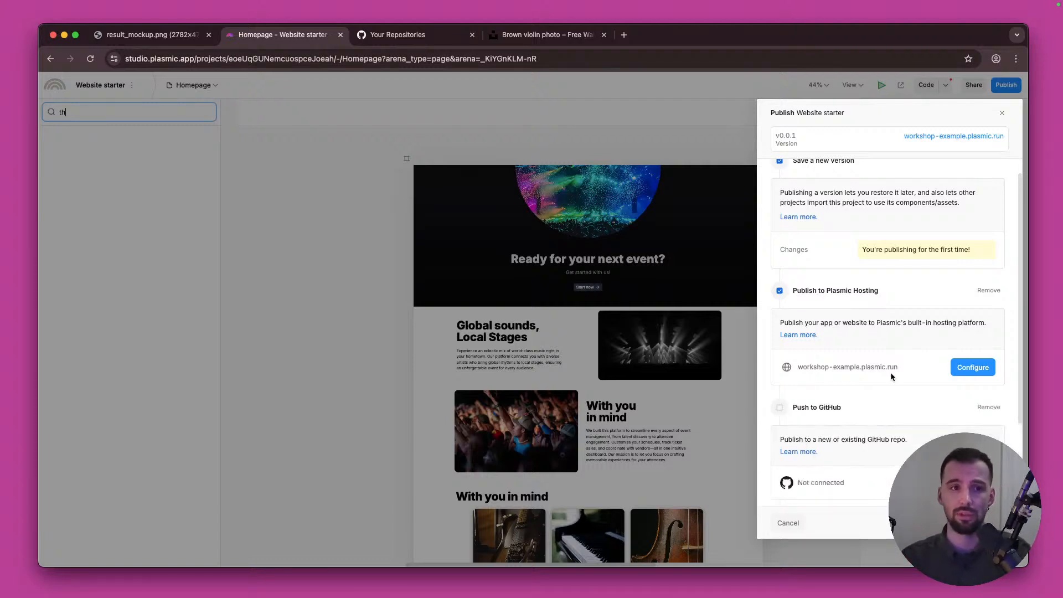
pyautogui.scroll(-3, 892, 376)
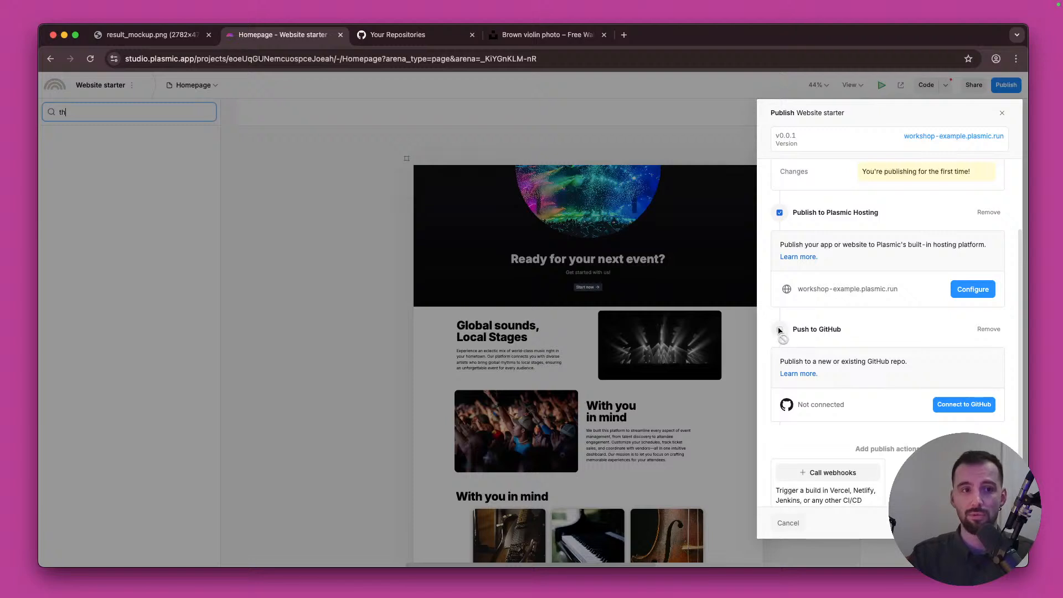
pyautogui.rightClick(877, 362)
pyautogui.click(855, 422)
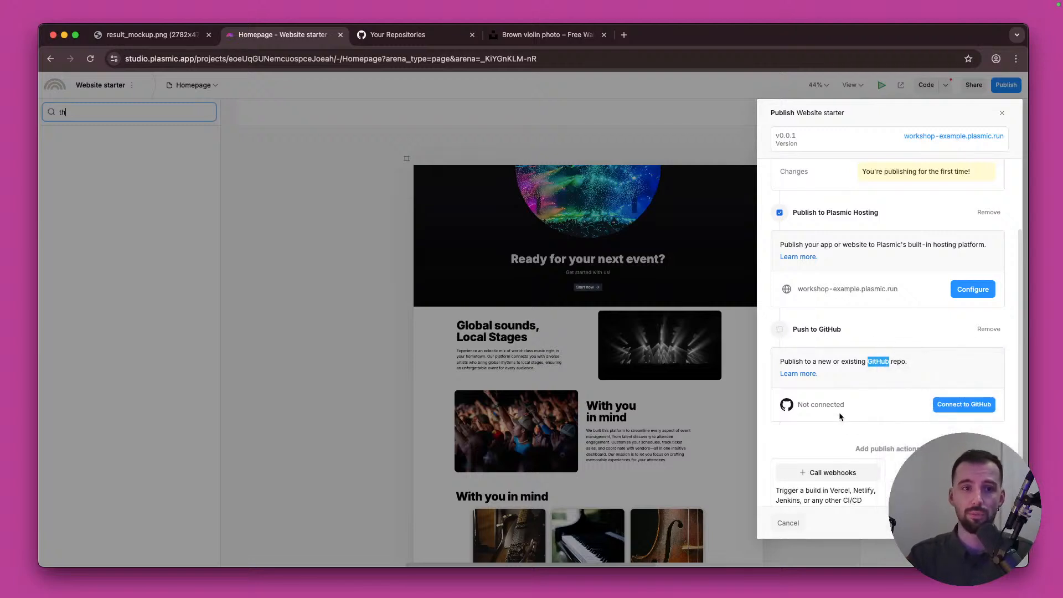
pyautogui.click(968, 405)
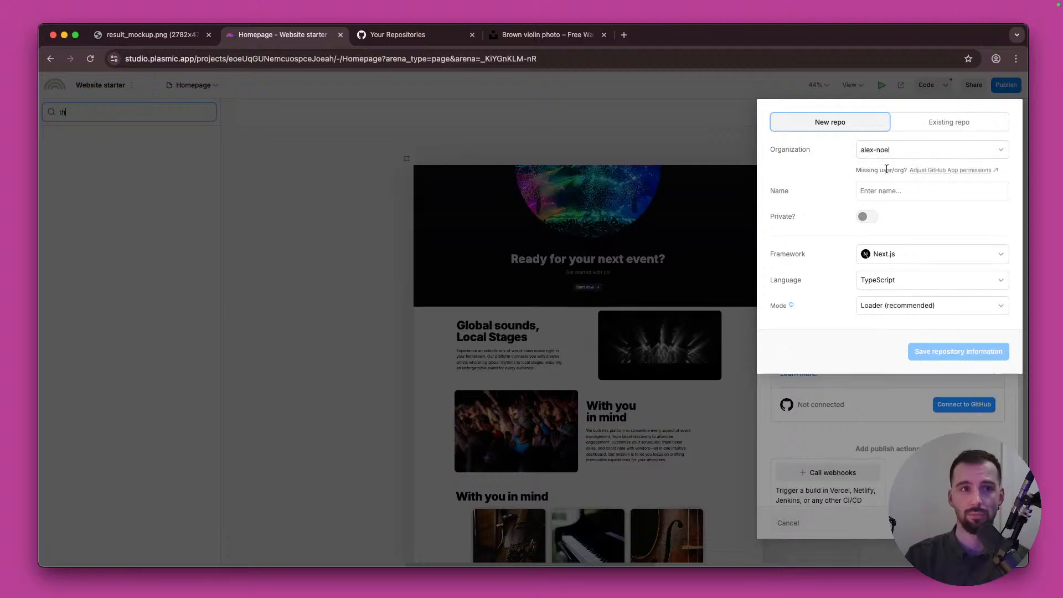
pyautogui.click(893, 157)
pyautogui.click(819, 206)
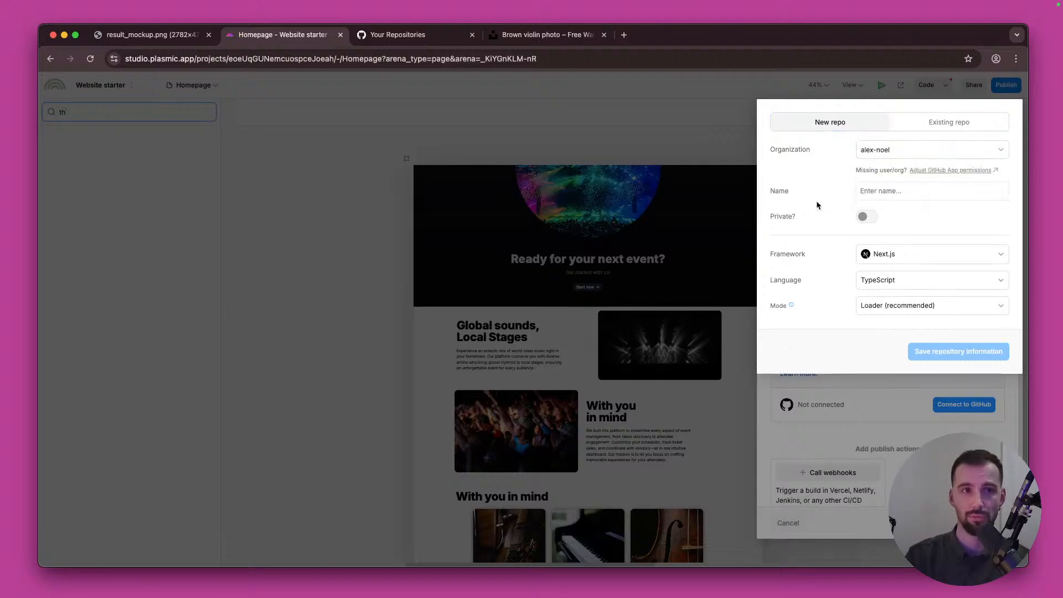
pyautogui.click(882, 194)
pyautogui.write('tet')
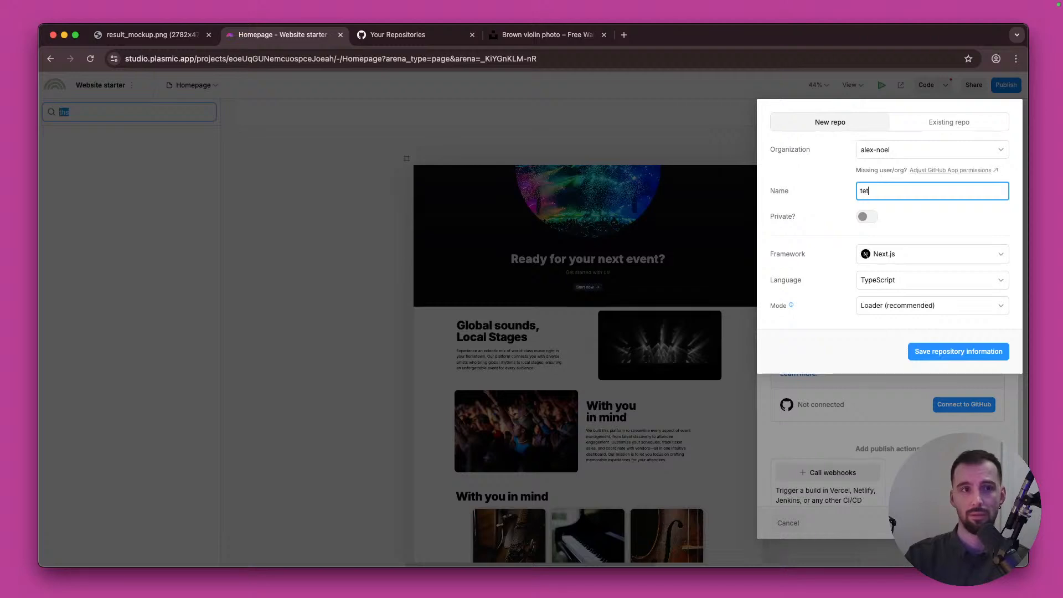
pyautogui.press('BackSpace')
pyautogui.press('BackSpace')
pyautogui.write('evet')
pyautogui.press('BackSpace')
pyautogui.press('BackSpace')
pyautogui.press('BackSpace')
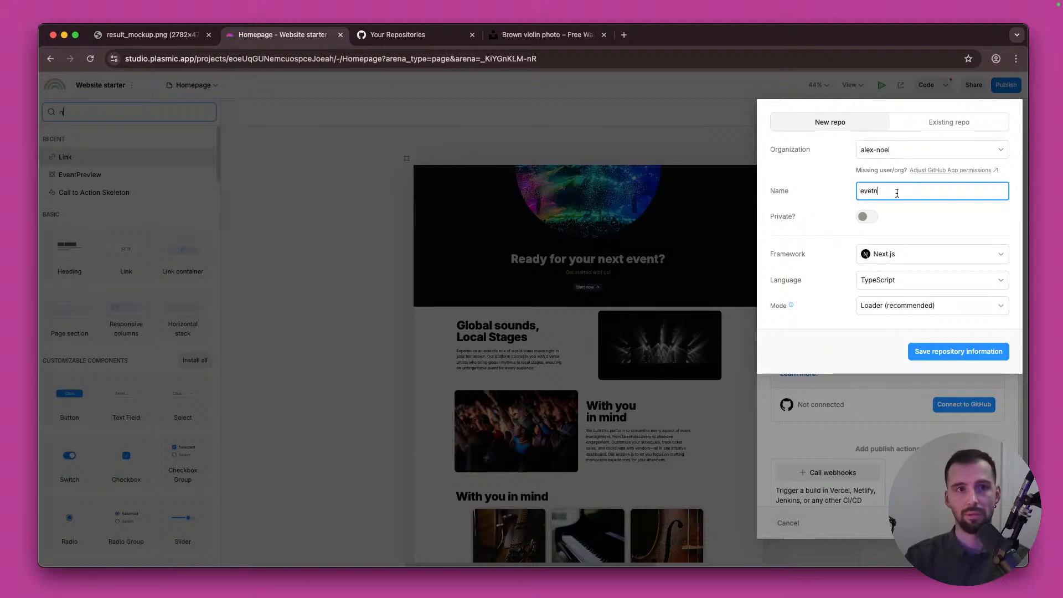
pyautogui.press('BackSpace')
pyautogui.write('t')
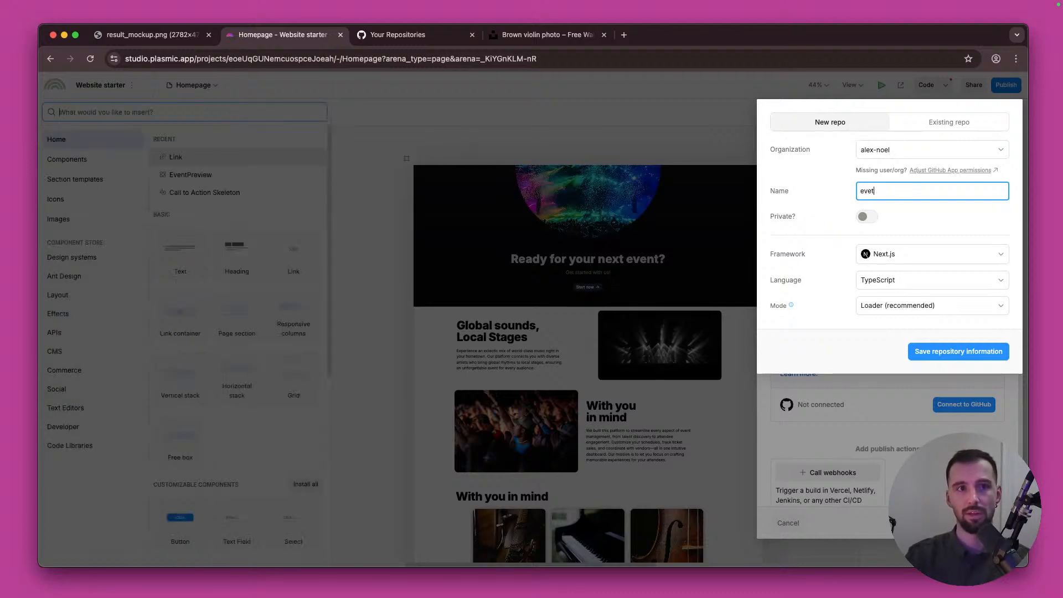
pyautogui.press('BackSpace')
pyautogui.write('n')
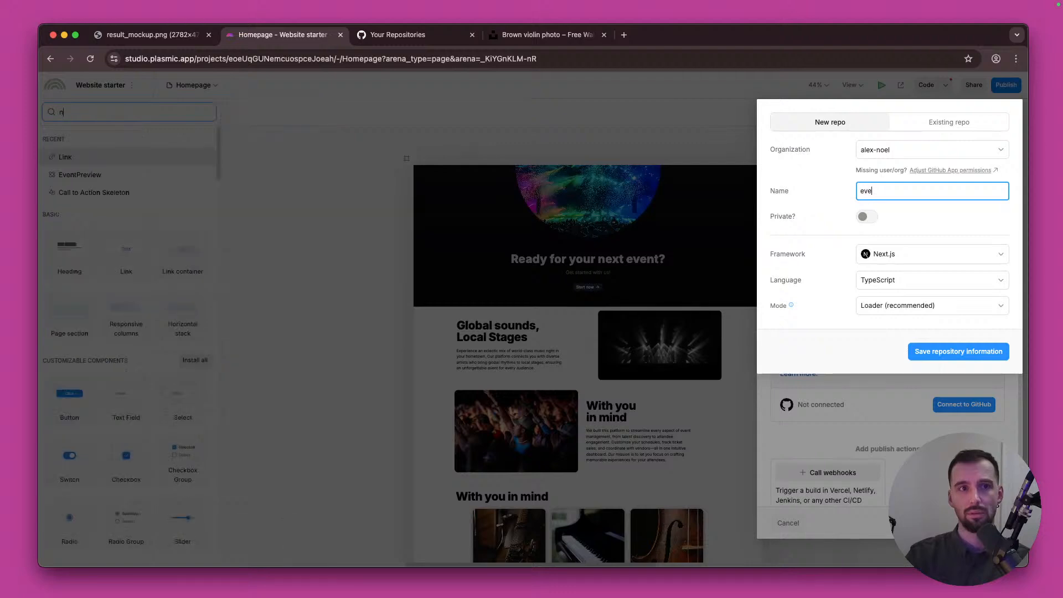
pyautogui.write('tn')
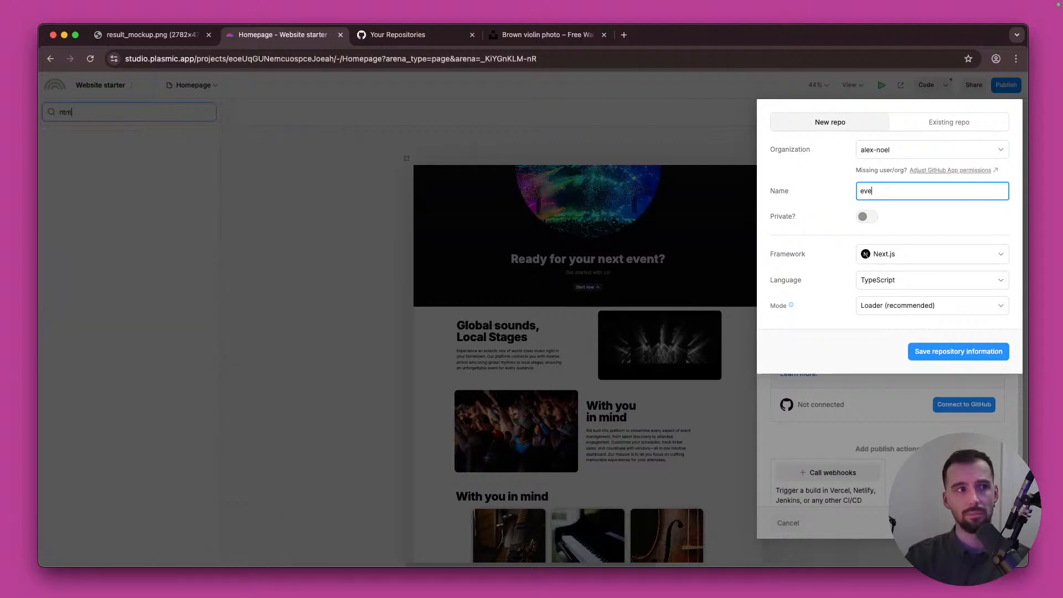
pyautogui.press('Escape')
pyautogui.press('Escape')
pyautogui.press('Escape')
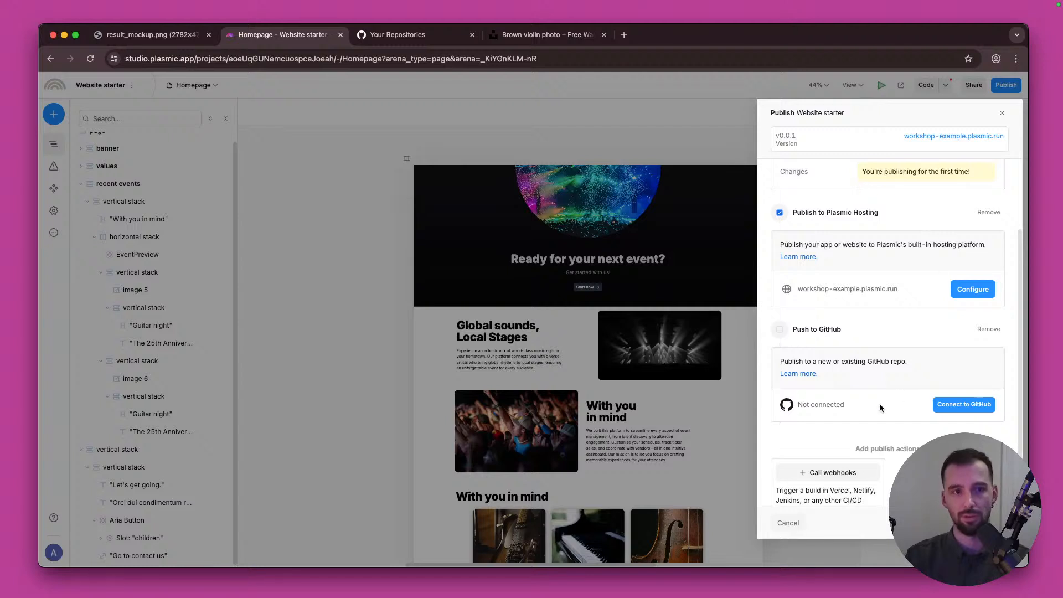
# Step: Set up a new GitHub repository connection named "event-platform" and make the repository private
pyautogui.scroll(-2, 841, 428)
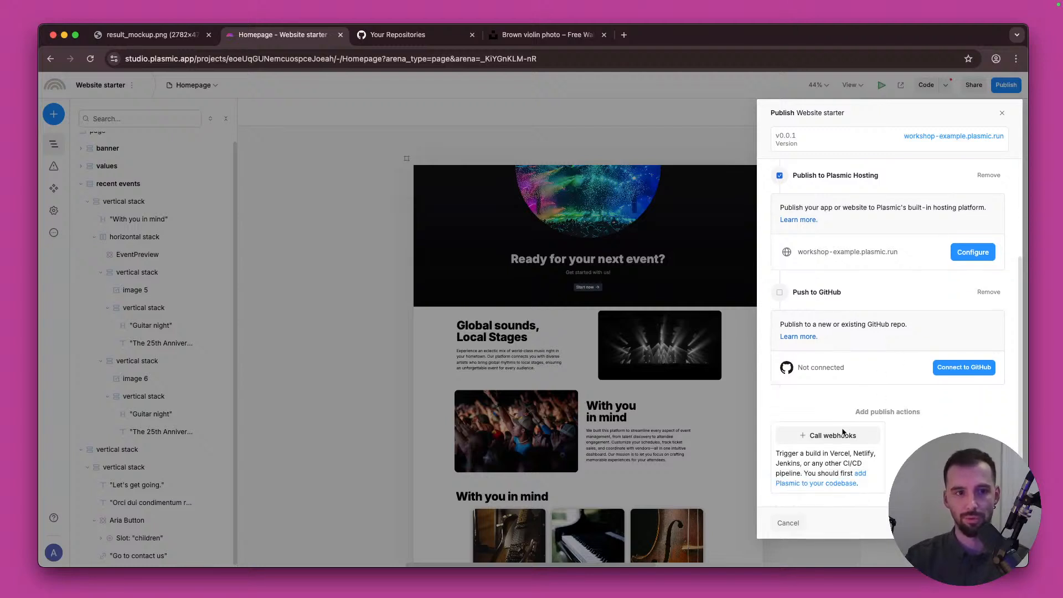
pyautogui.click(976, 369)
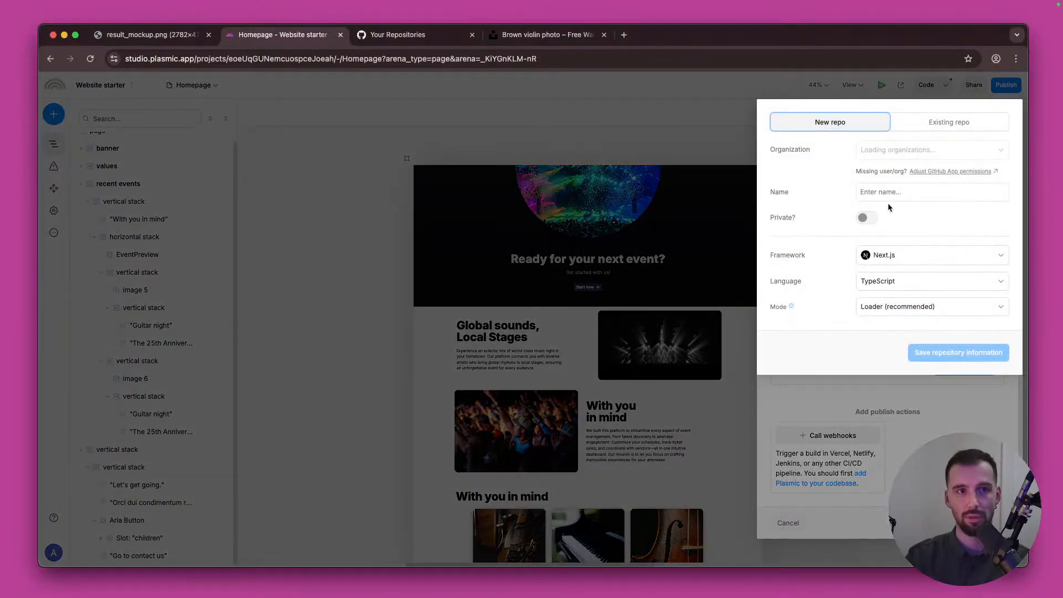
pyautogui.click(888, 194)
pyautogui.write('event-')
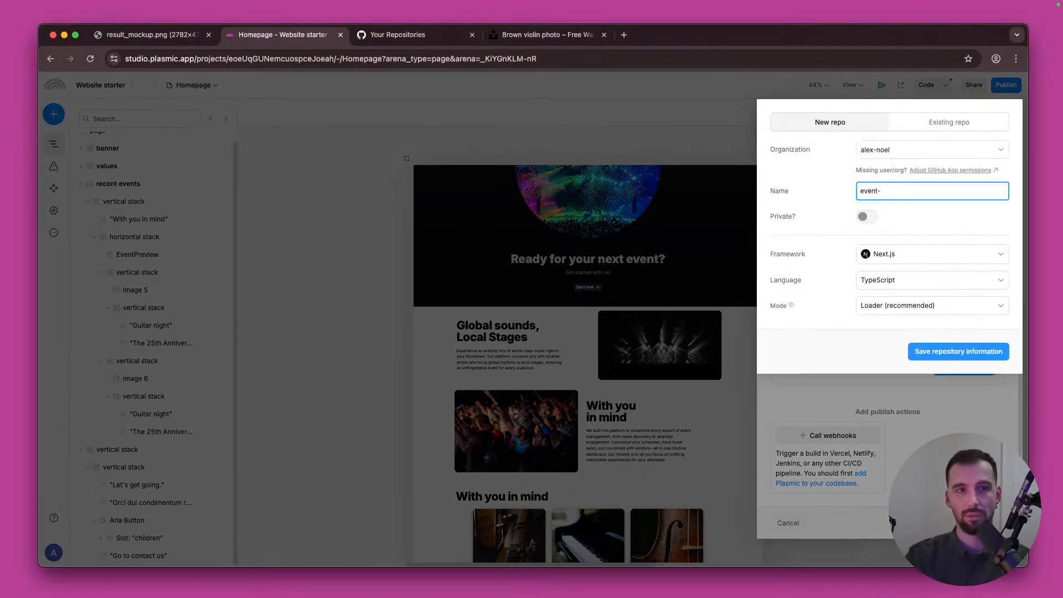
pyautogui.write('platform')
pyautogui.click(868, 217)
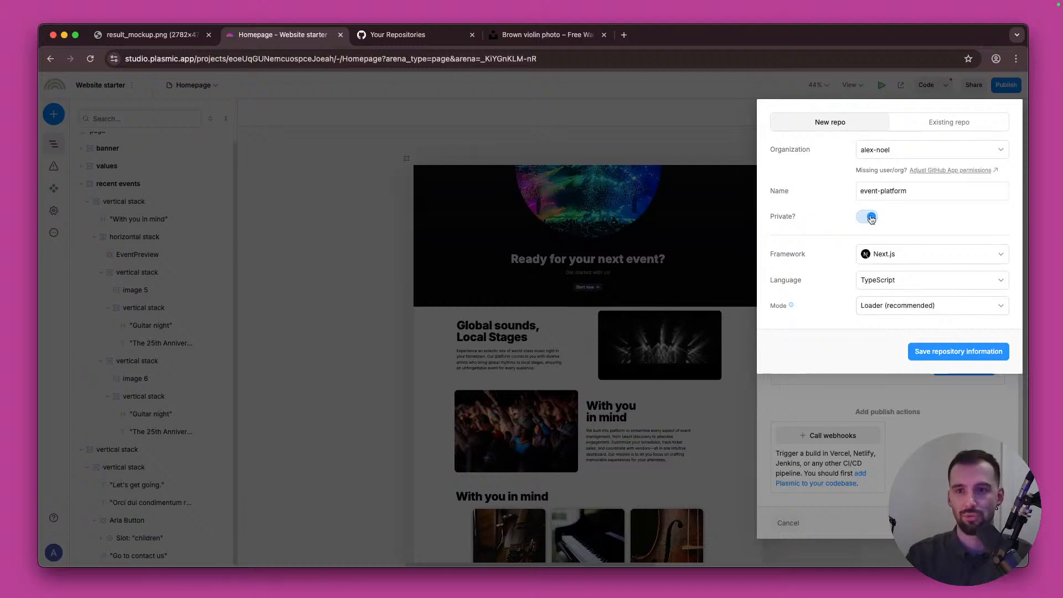
# Step: Compare the Loader and Codegen modes, keep Loader (recommended), and save the repository information
pyautogui.click(920, 315)
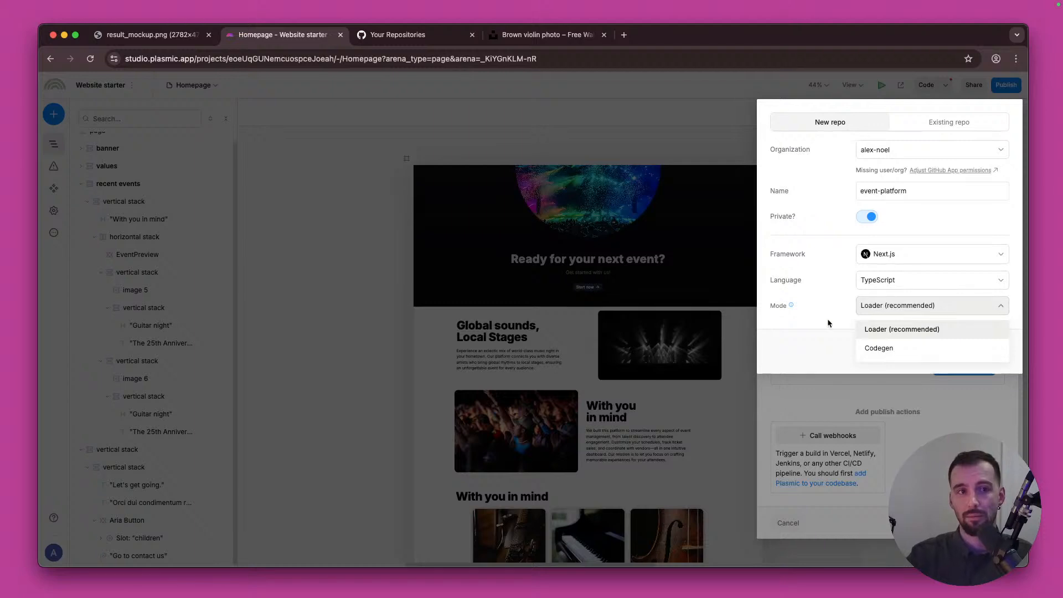
pyautogui.click(894, 317)
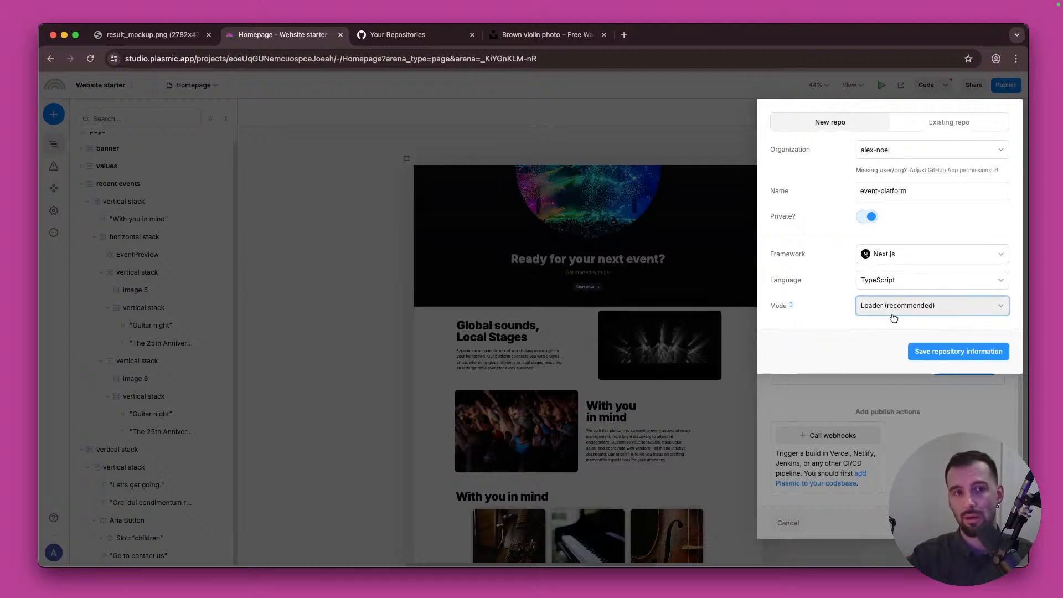
pyautogui.click(893, 313)
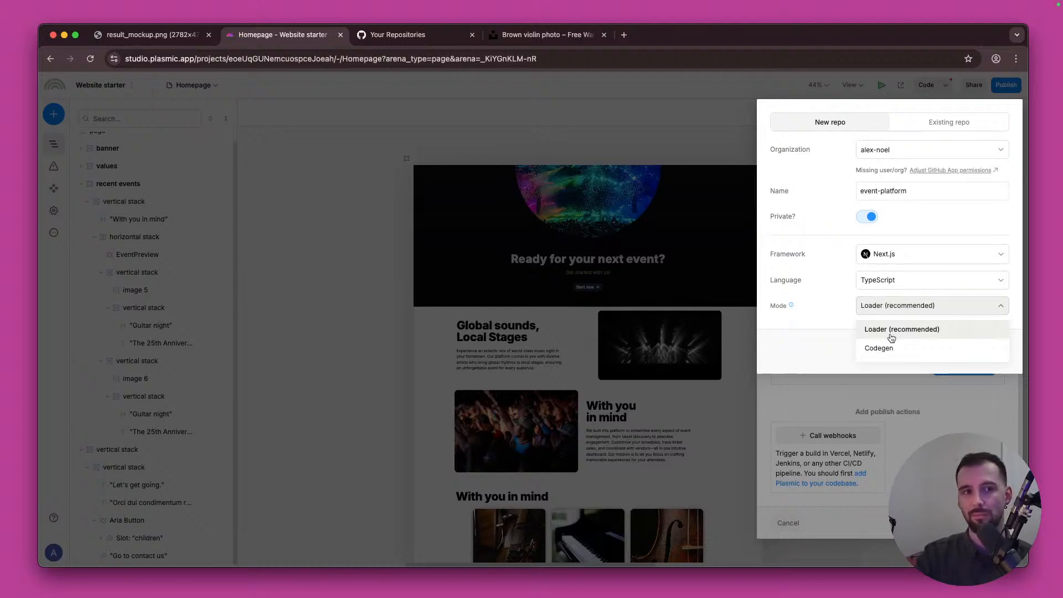
pyautogui.click(822, 307)
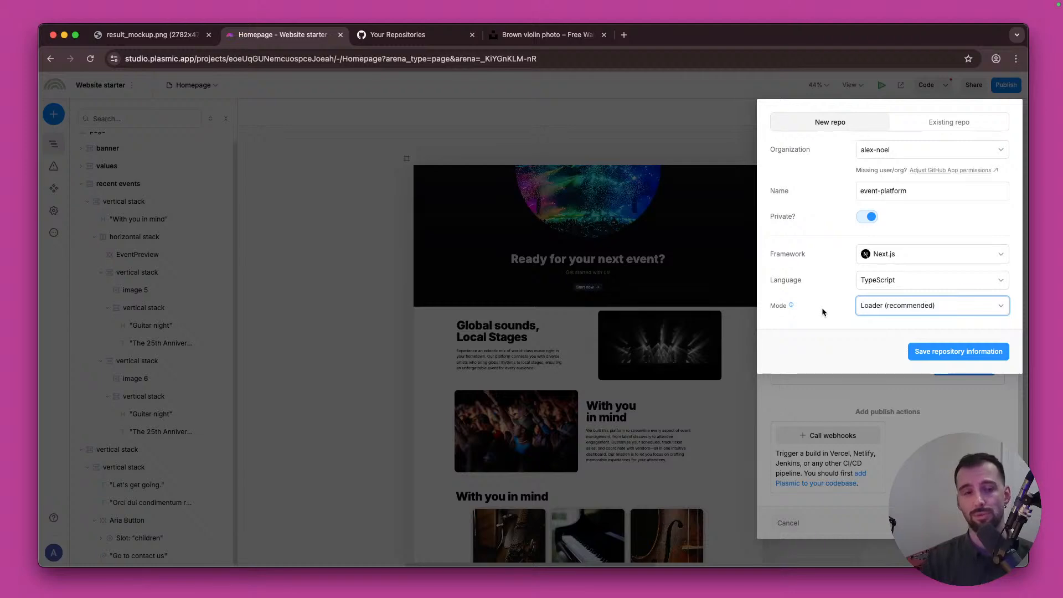
pyautogui.click(860, 311)
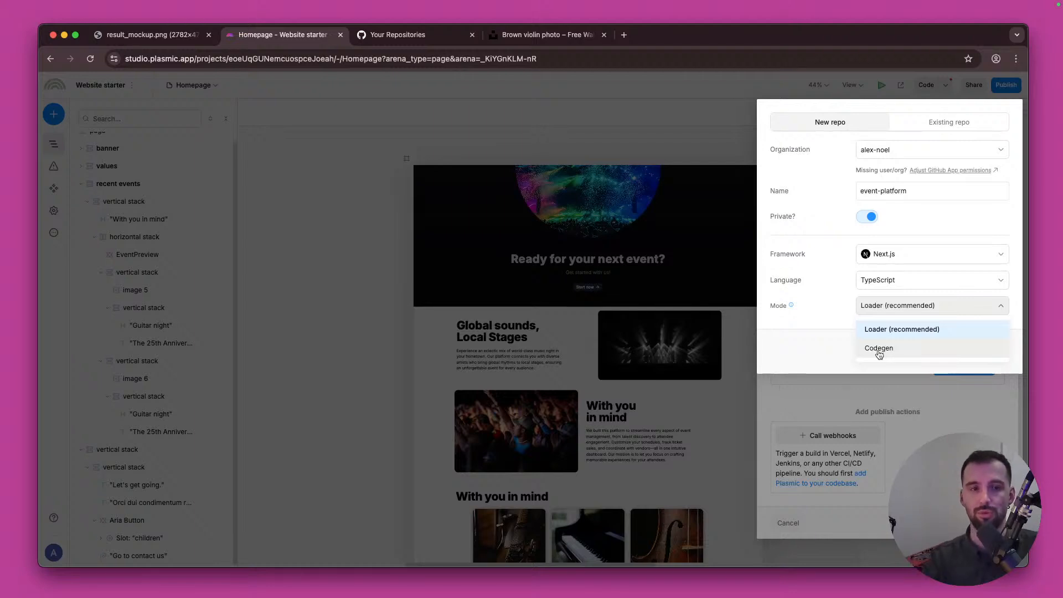
pyautogui.click(911, 308)
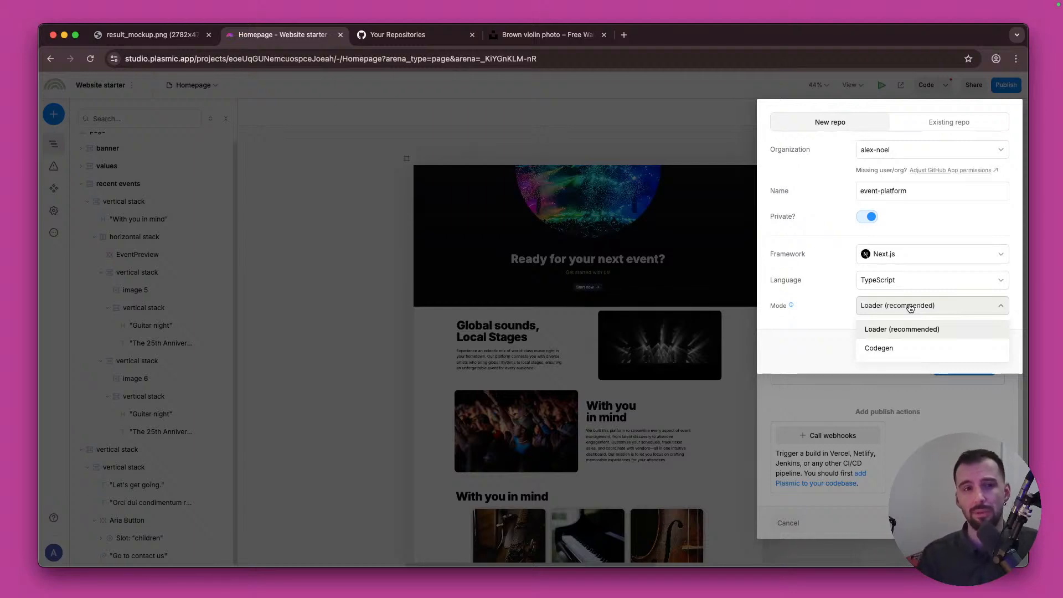
pyautogui.click(911, 308)
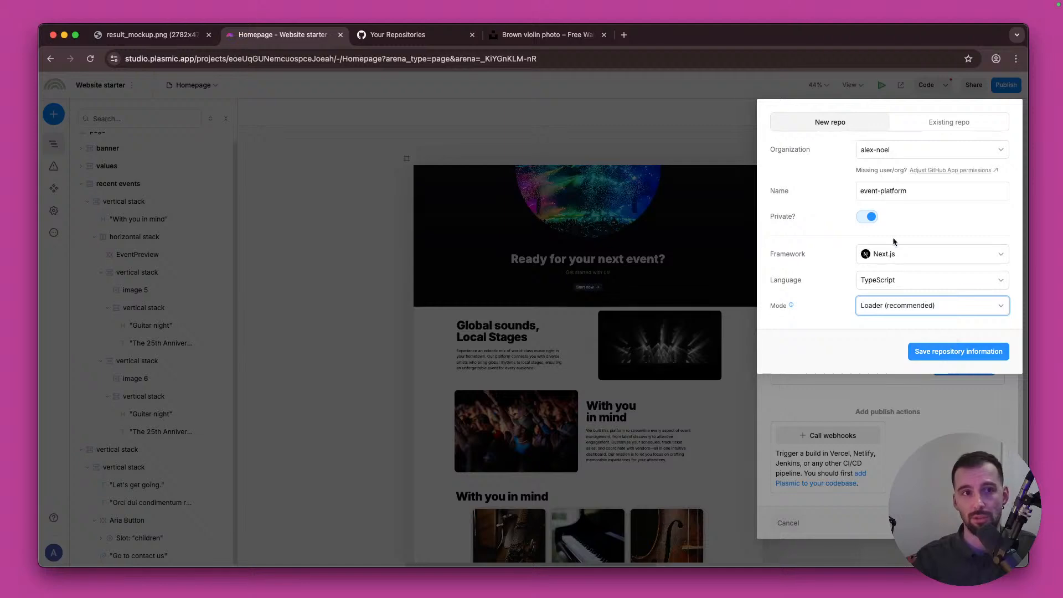
pyautogui.click(947, 357)
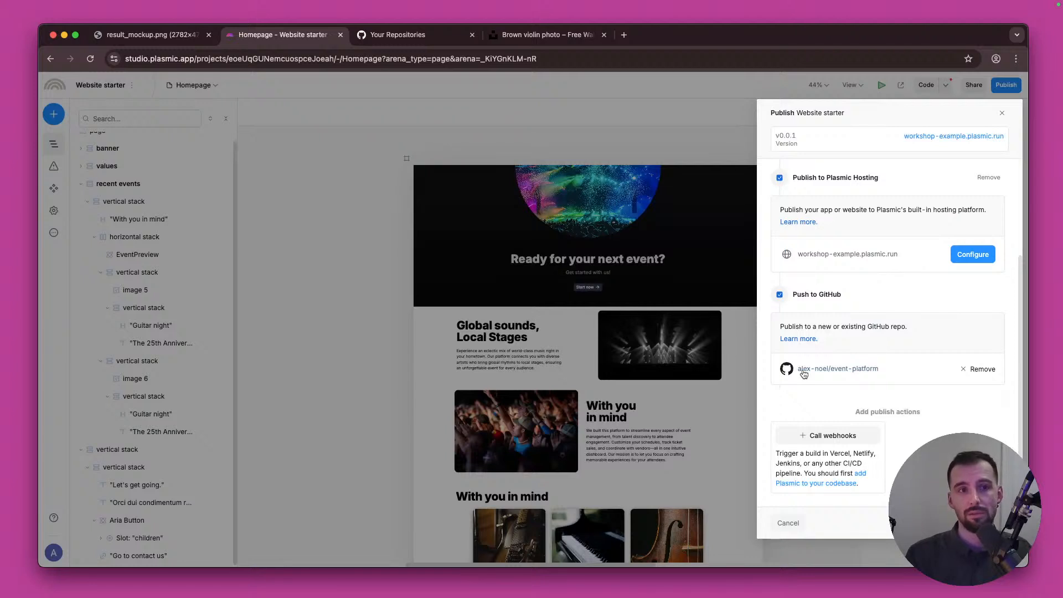
# Step: Open the connected event-platform repository on GitHub and check the runs of its "Sync, build and deploy Plasmic app" workflow
pyautogui.click(839, 374)
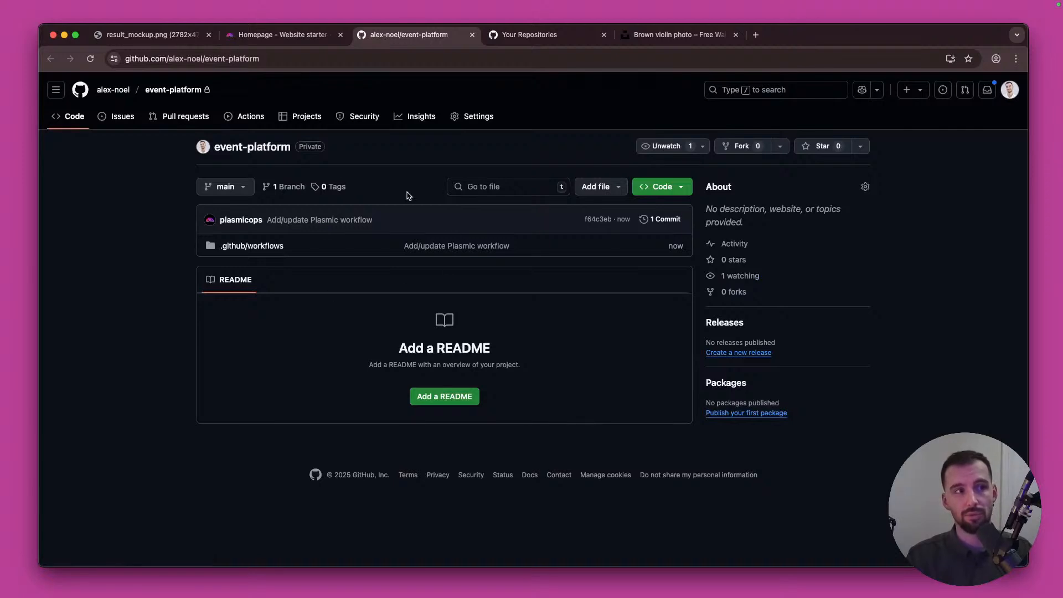
pyautogui.click(243, 122)
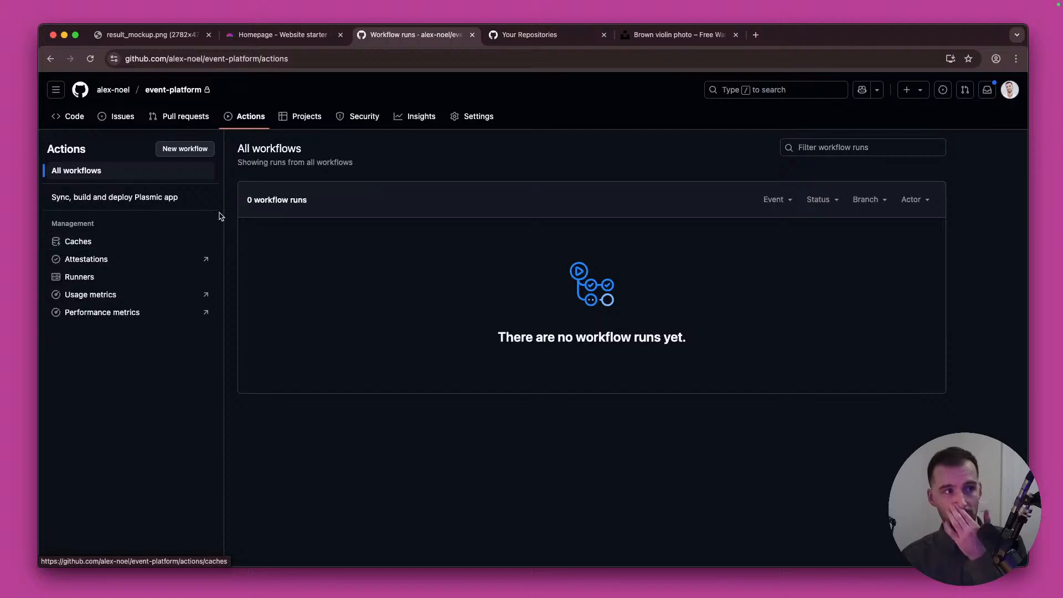
pyautogui.click(109, 201)
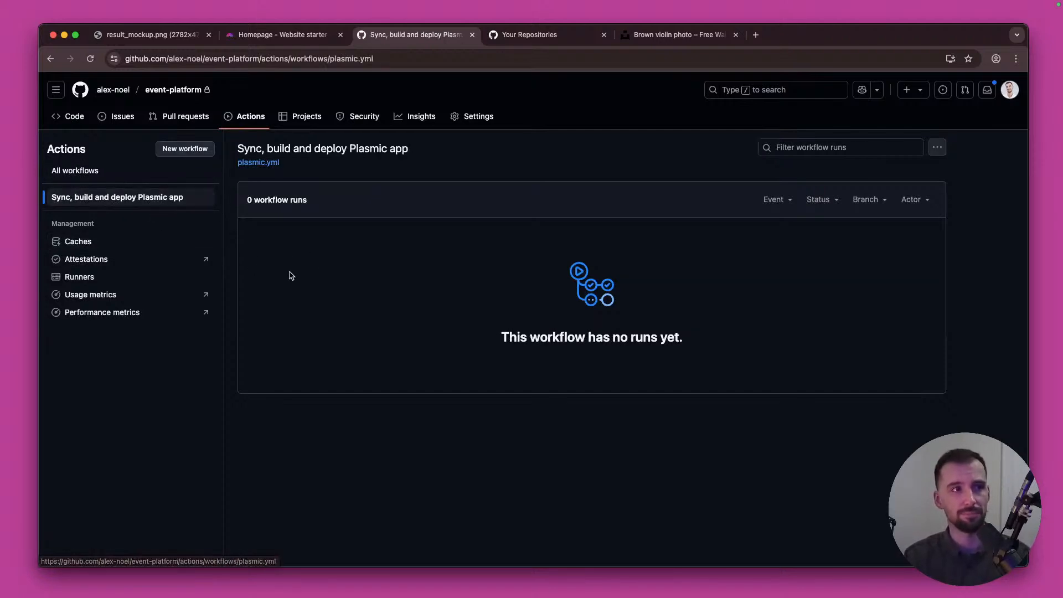
# Step: Return to Plasmic Studio, publish version v0.0.1 to Plasmic Hosting and the event-platform GitHub repository, and close the publish dialog
pyautogui.click(277, 37)
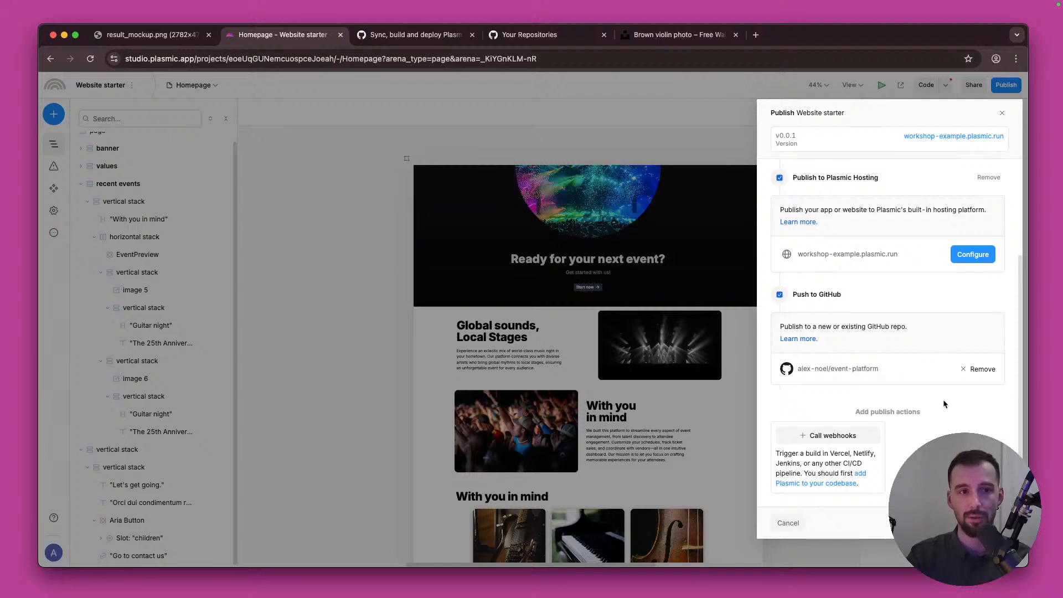
pyautogui.scroll(5, 886, 443)
pyautogui.scroll(-5, 842, 442)
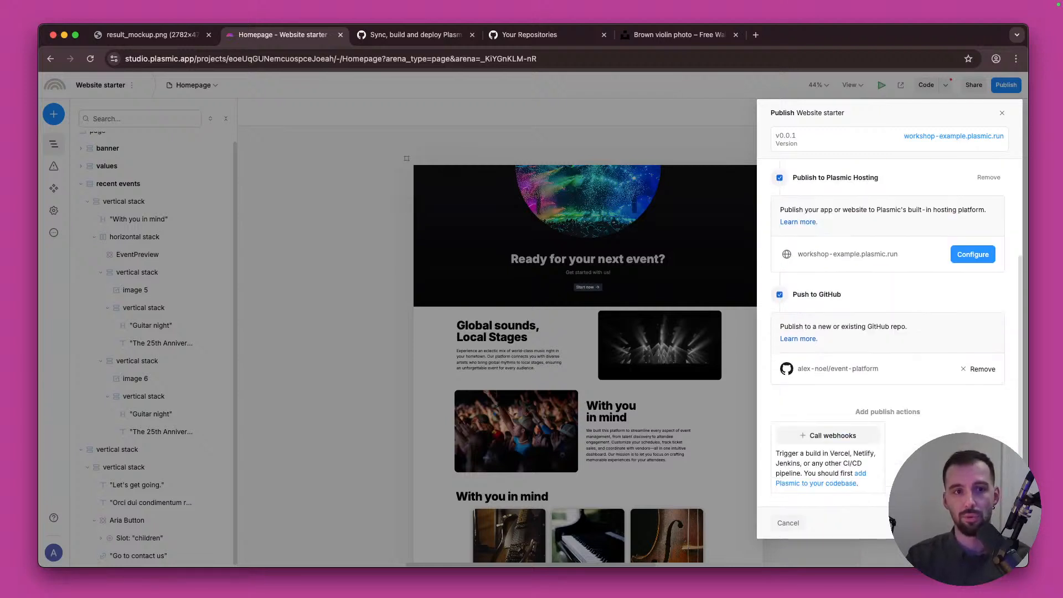
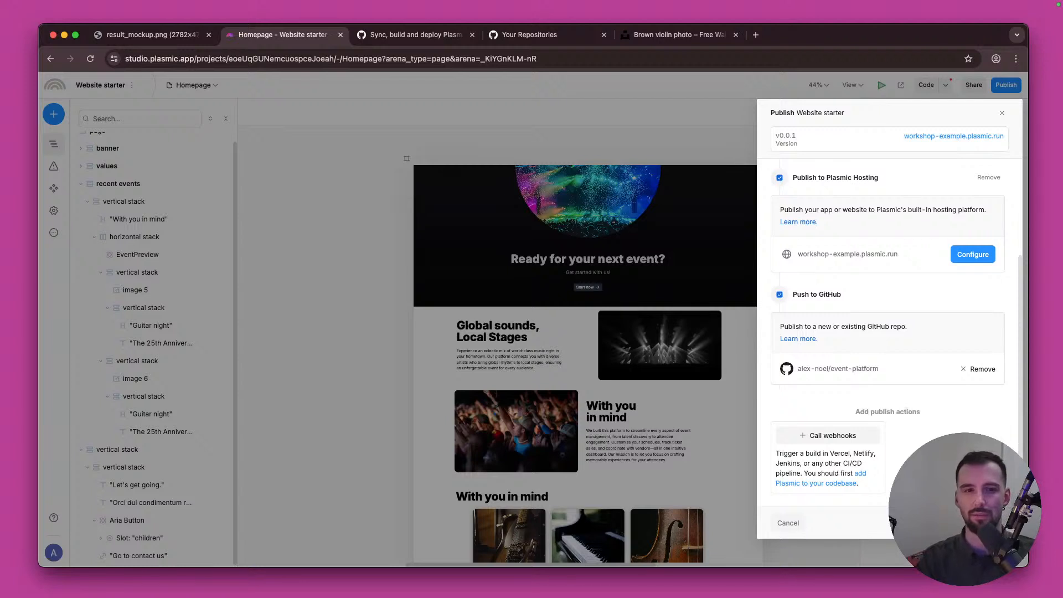
pyautogui.click(988, 523)
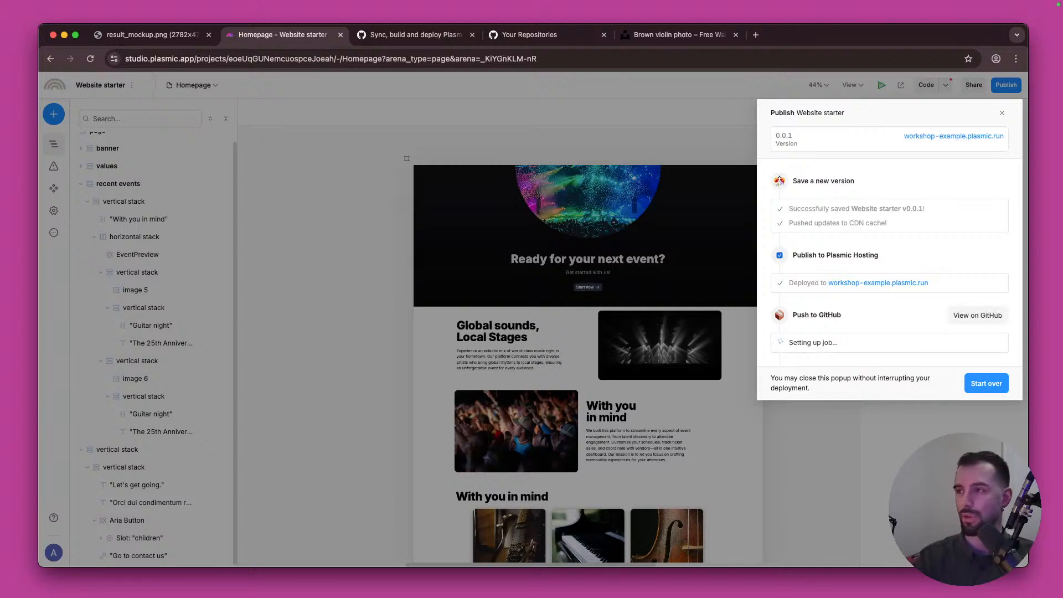
pyautogui.press('super+Tab')
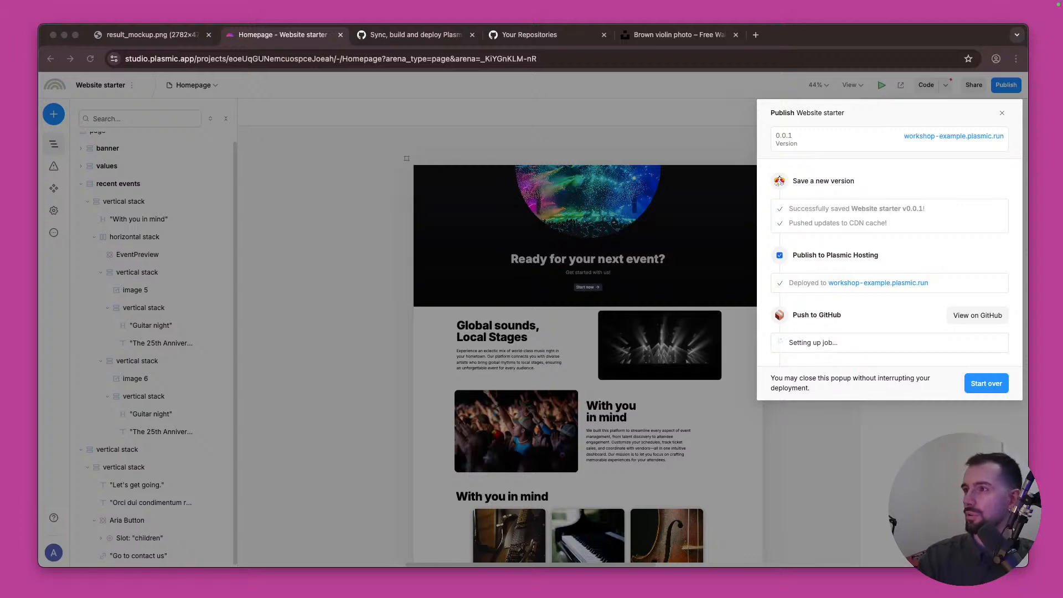
pyautogui.click(828, 391)
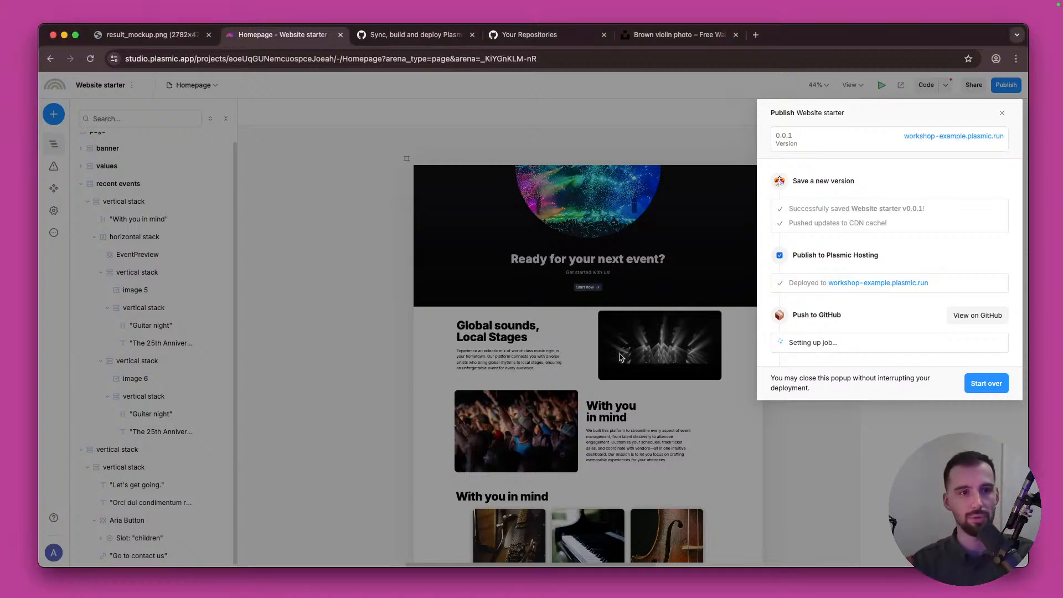
pyautogui.click(620, 357)
# Step: Give the Homepage's root page element a light red background fill of #FD7171
pyautogui.scroll(1, 152, 201)
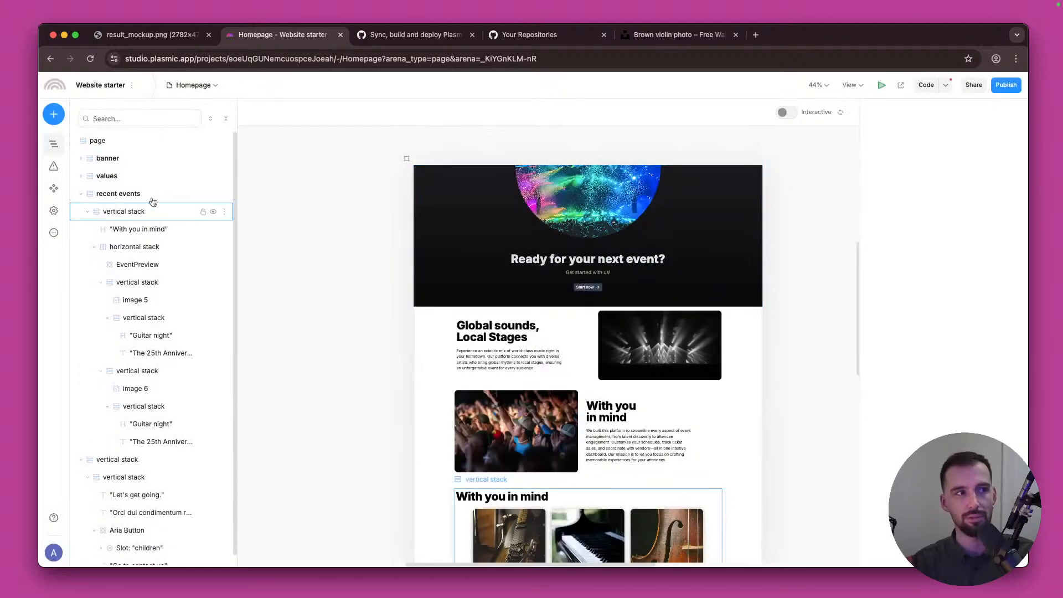
pyautogui.click(103, 142)
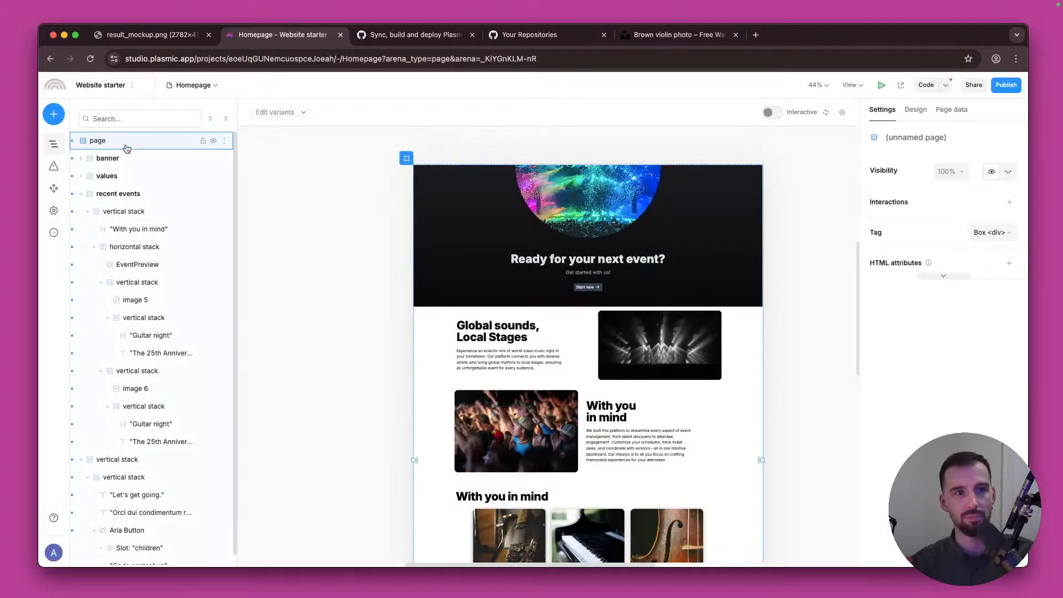
pyautogui.click(916, 110)
pyautogui.scroll(-4, 948, 249)
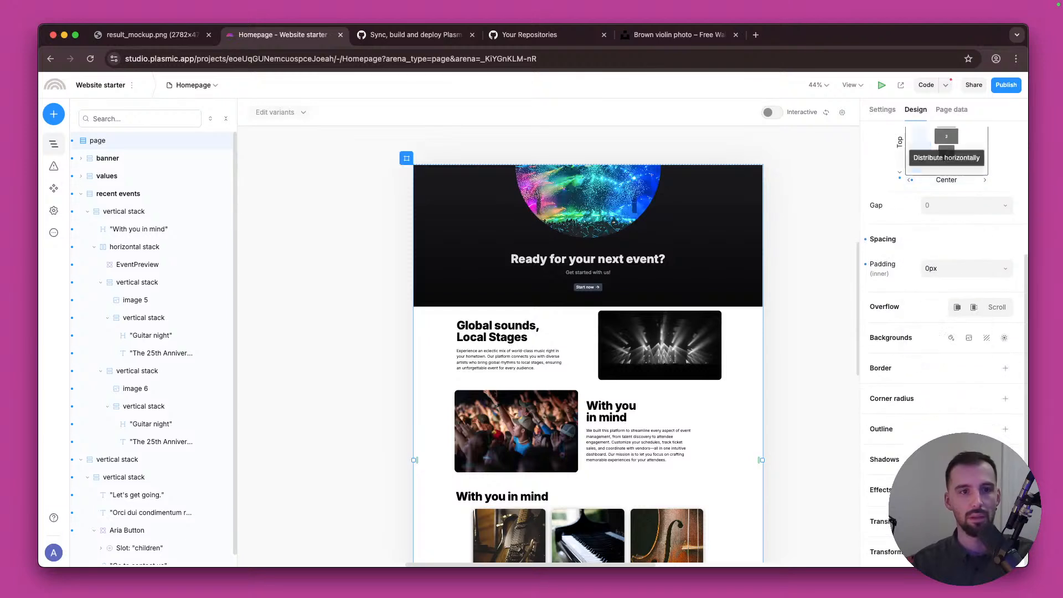
pyautogui.click(952, 338)
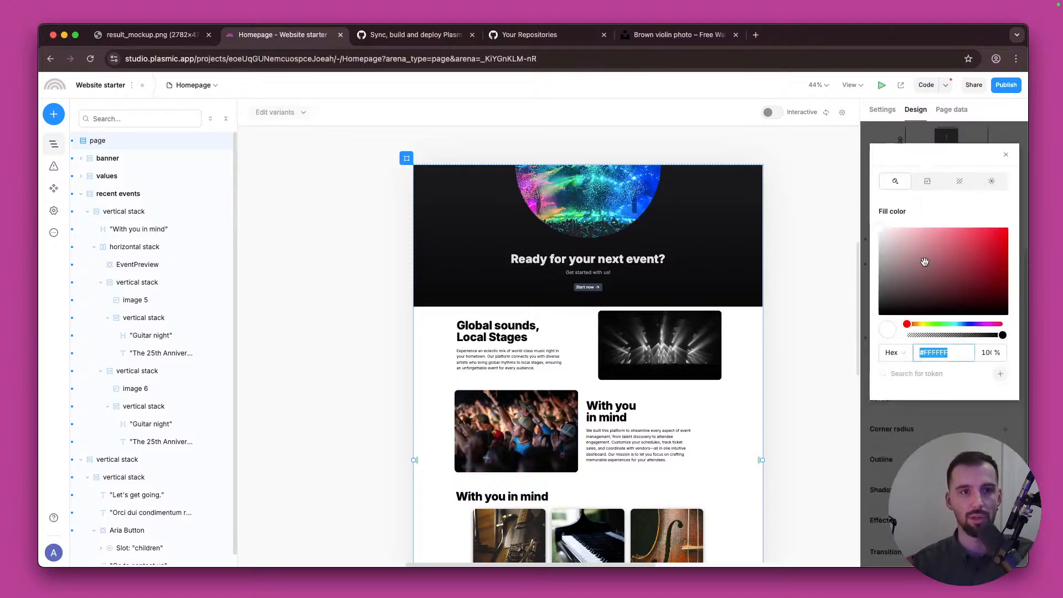
pyautogui.click(916, 230)
pyautogui.moveTo(916, 231); pyautogui.dragTo(951, 228)
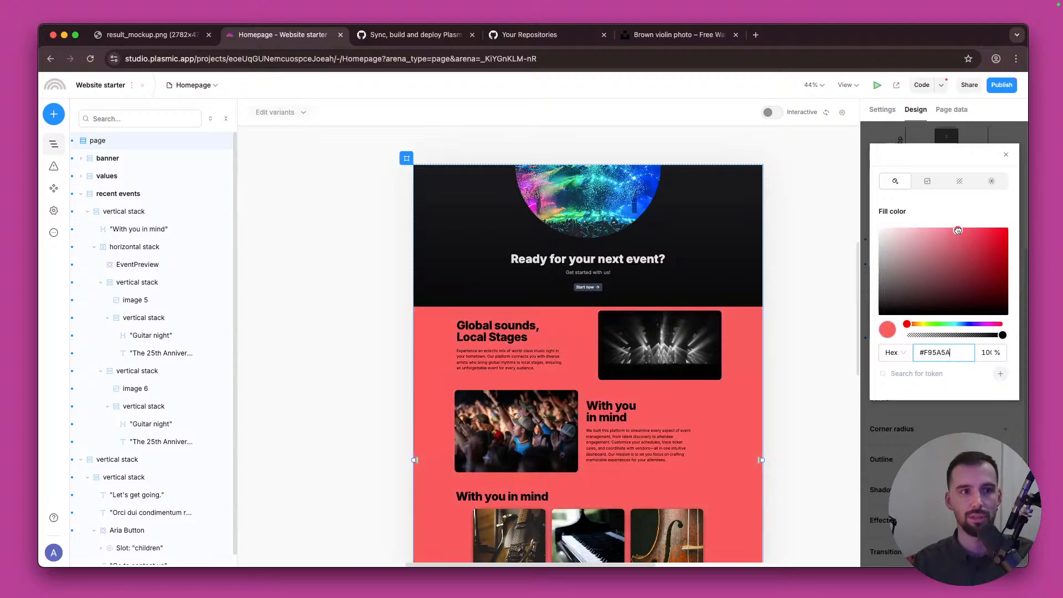
pyautogui.scroll(-3, 644, 406)
pyautogui.scroll(-2, 644, 406)
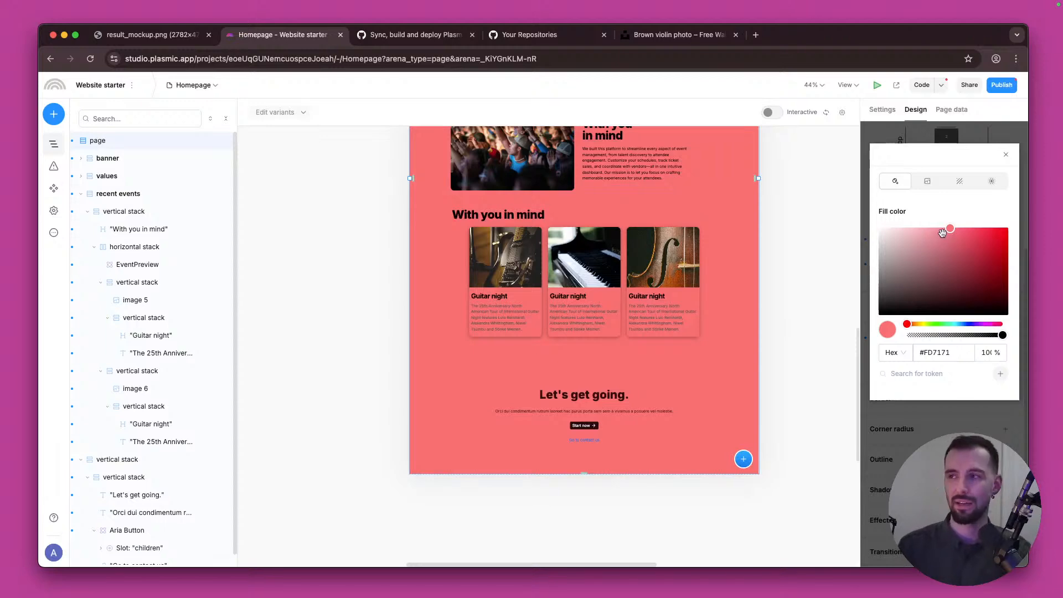
# Step: Set the root page element's background fill to white, #FFFFFF, and close the fill settings
pyautogui.moveTo(943, 232); pyautogui.dragTo(858, 223)
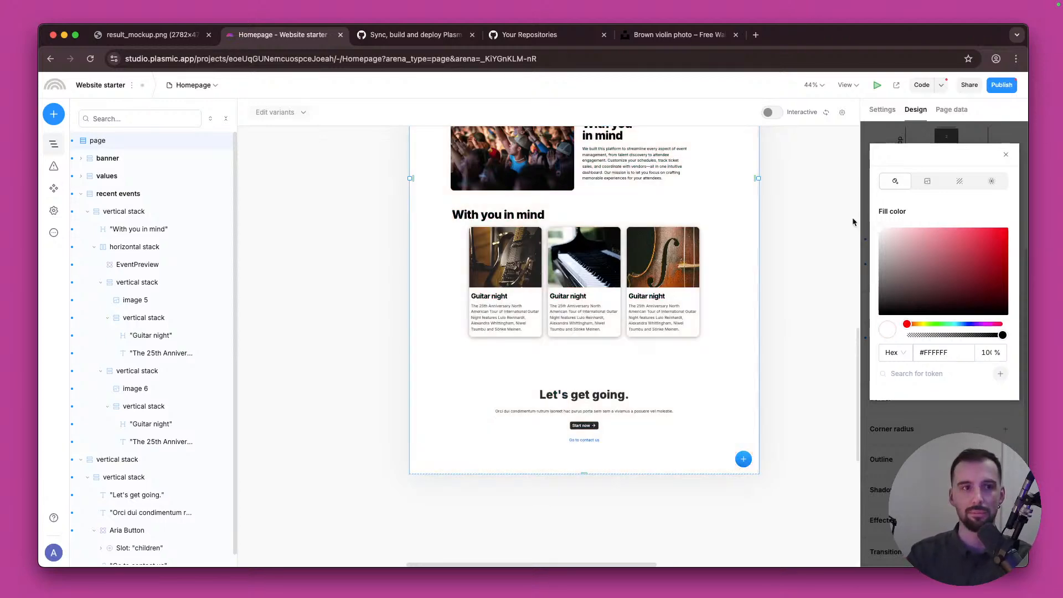
pyautogui.scroll(5, 823, 424)
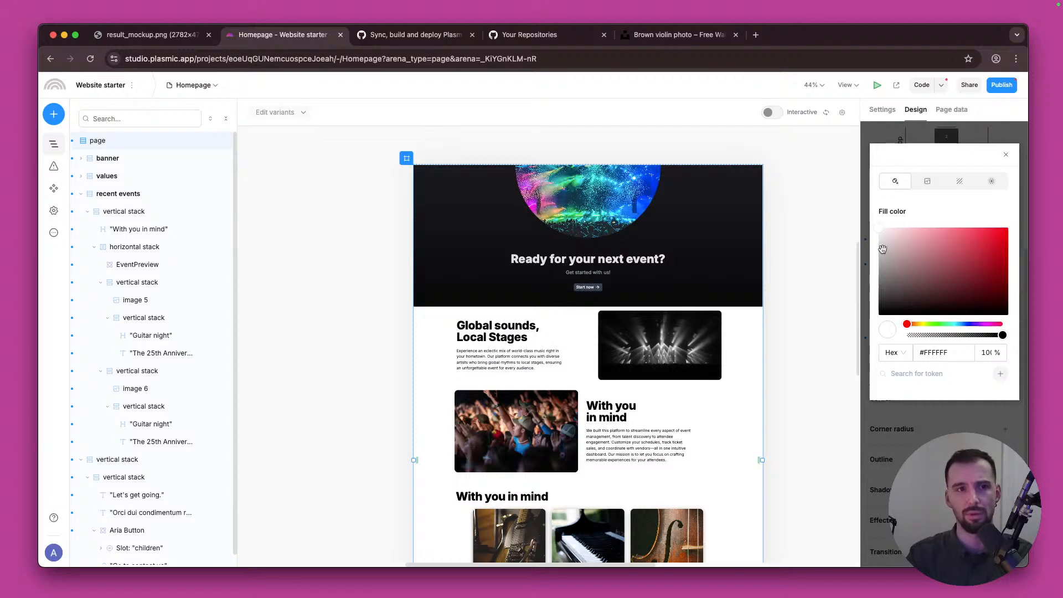
pyautogui.click(821, 292)
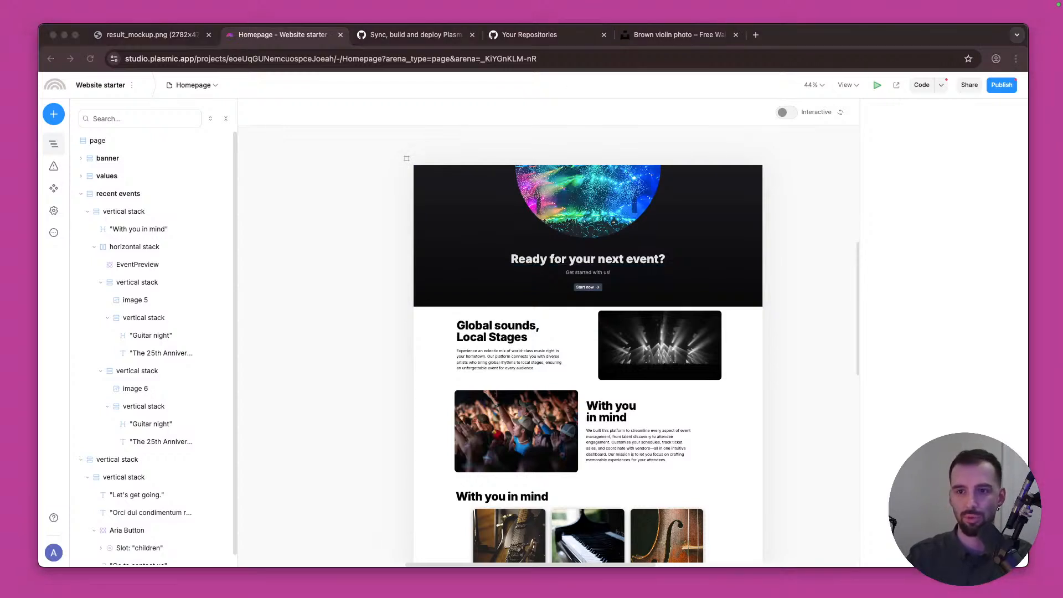
# Step: Switch to GitHub, refresh the repository list, open event-platform, and open its plasmic #1 workflow run
pyautogui.click(504, 37)
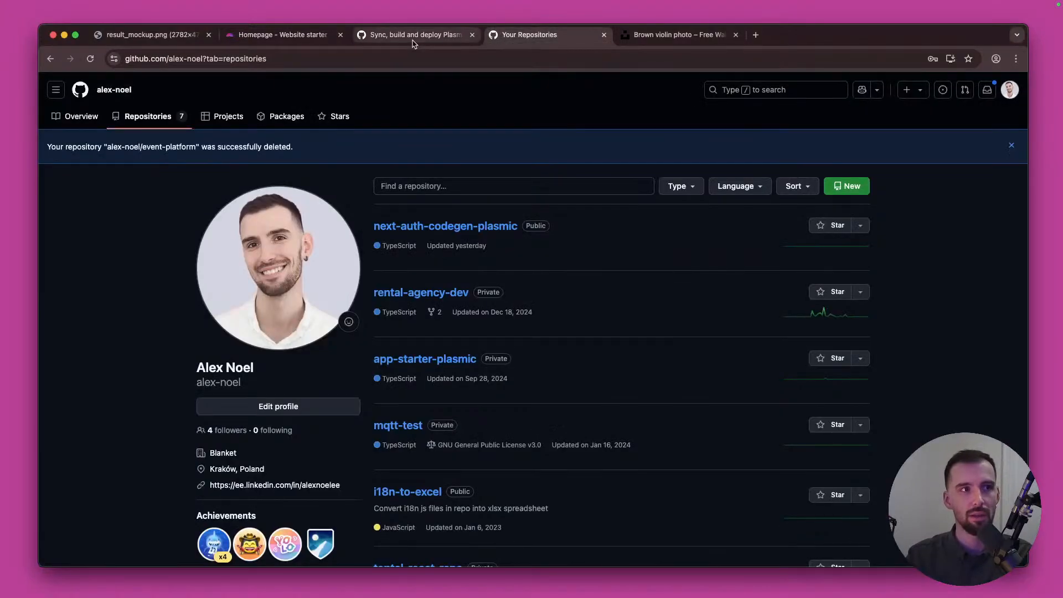
pyautogui.press('super+r')
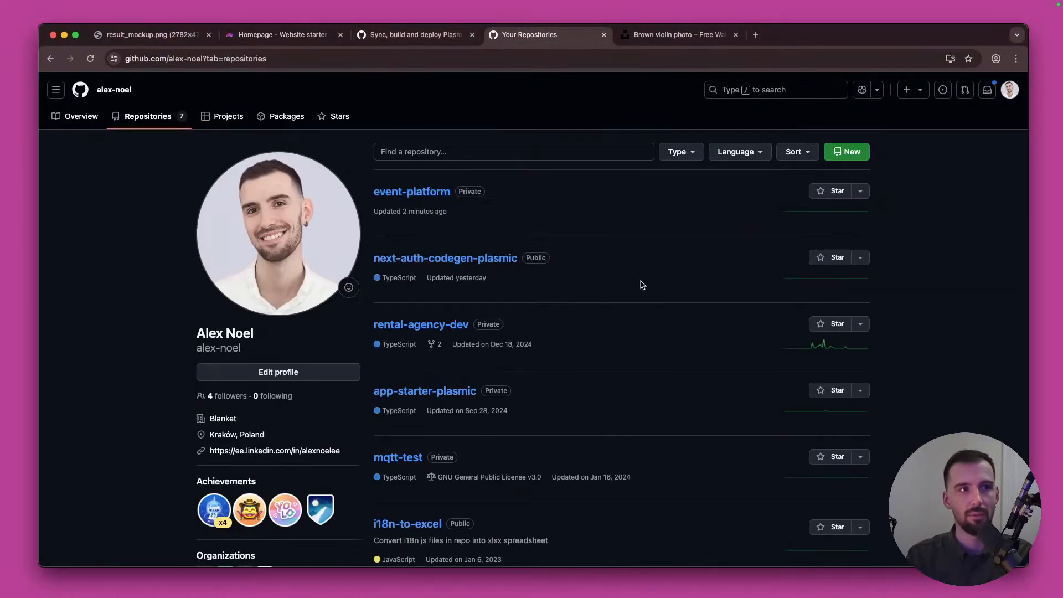
pyautogui.click(441, 192)
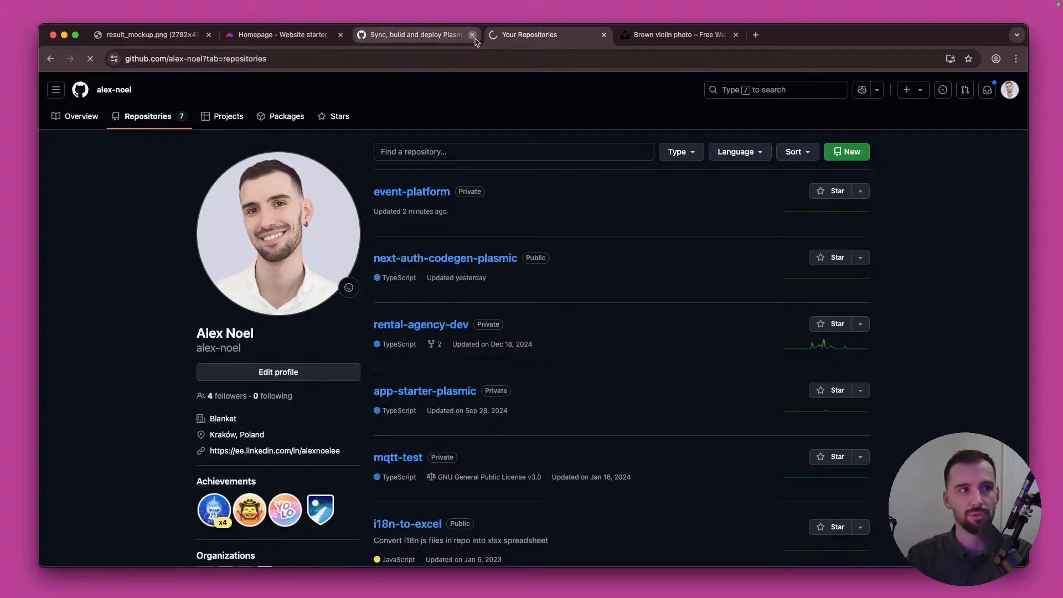
pyautogui.click(435, 35)
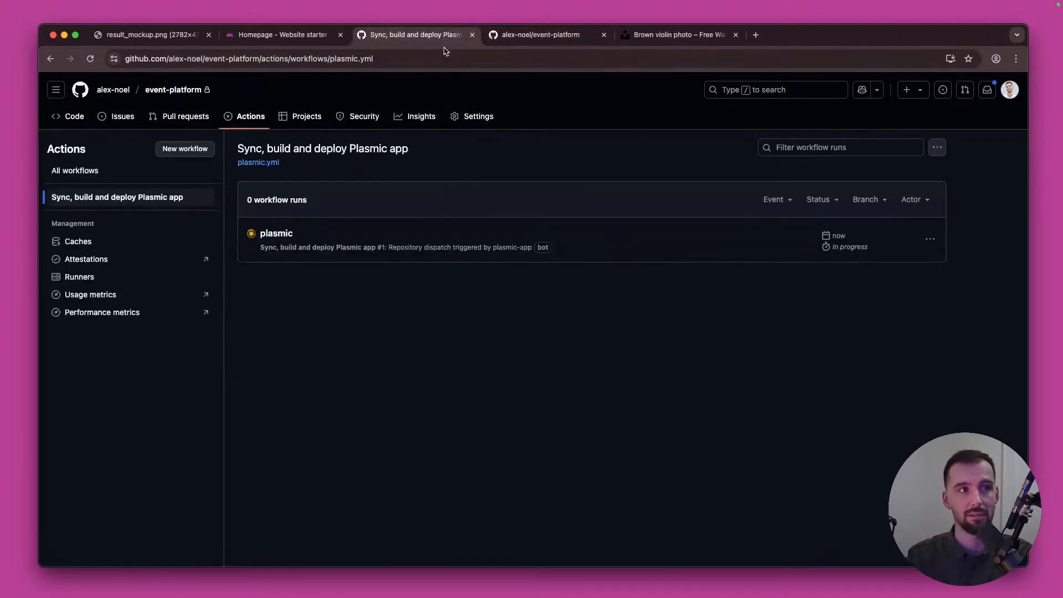
pyautogui.click(276, 233)
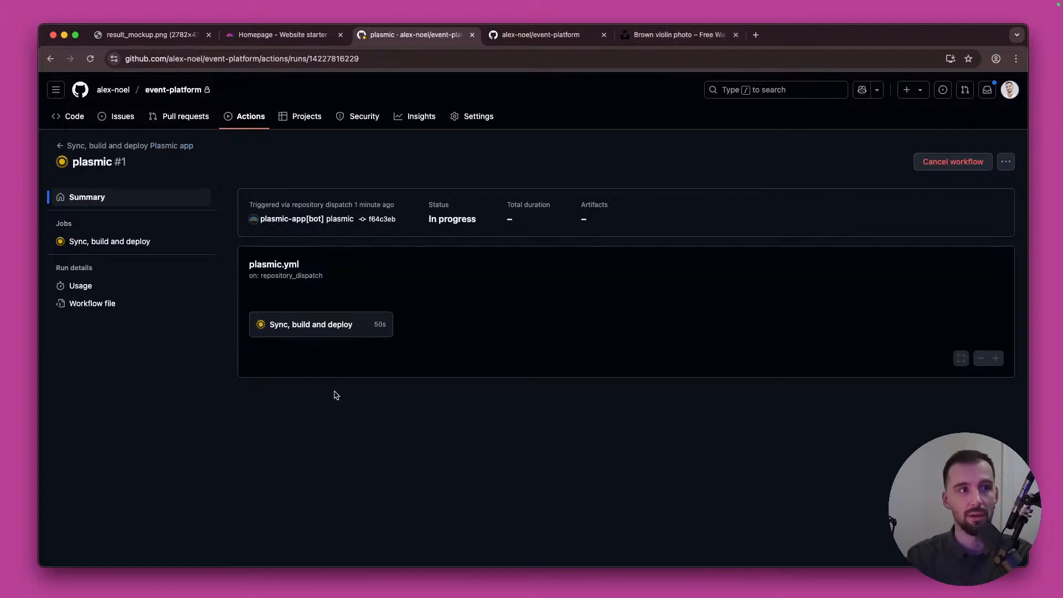
pyautogui.click(640, 38)
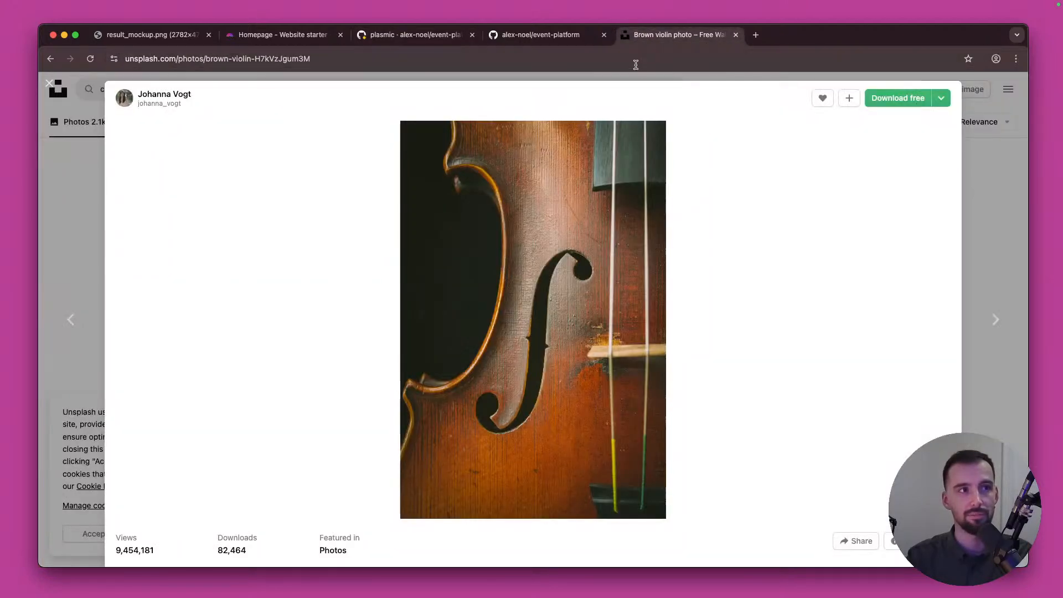
pyautogui.click(636, 61)
pyautogui.write('https://workshop-example.plasmic.run')
pyautogui.press('Return')
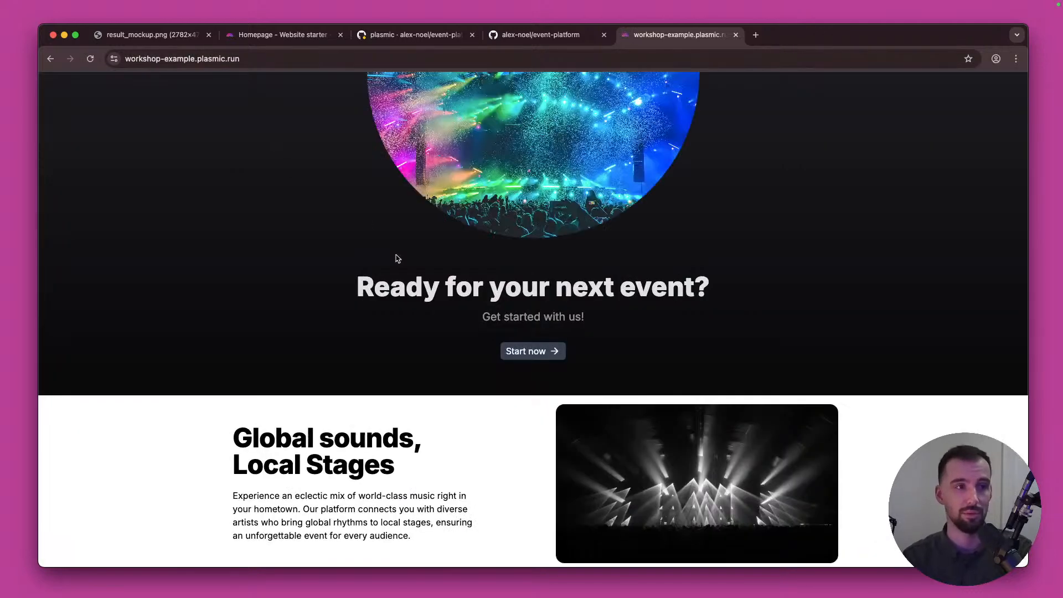
pyautogui.scroll(-15, 397, 258)
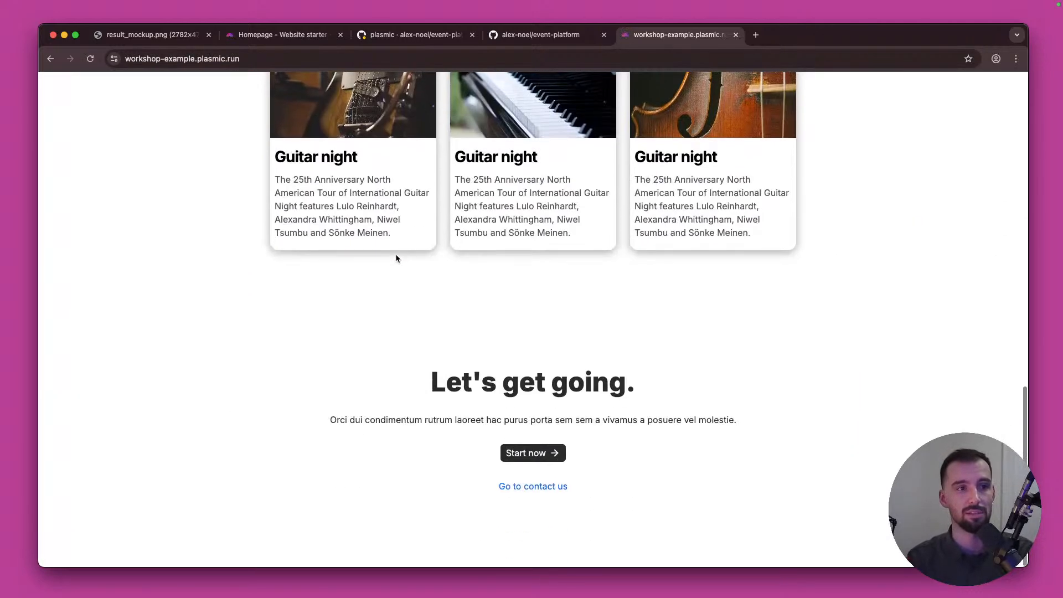
pyautogui.scroll(15, 641, 365)
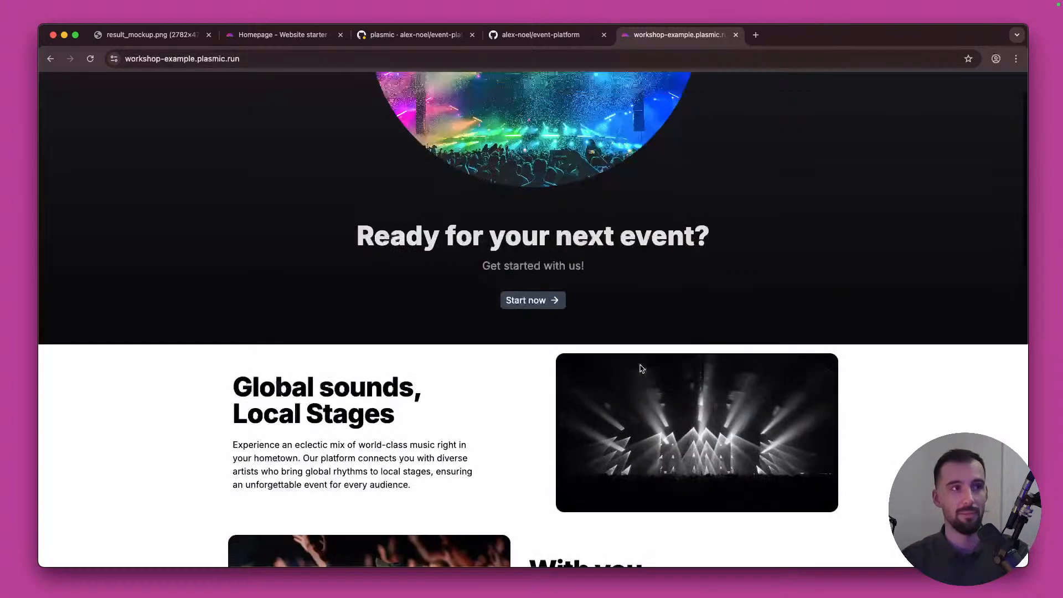
pyautogui.scroll(2, 639, 368)
# Step: Highlight the hosted site's domain in the web address and review the page sections once more
pyautogui.click(297, 58)
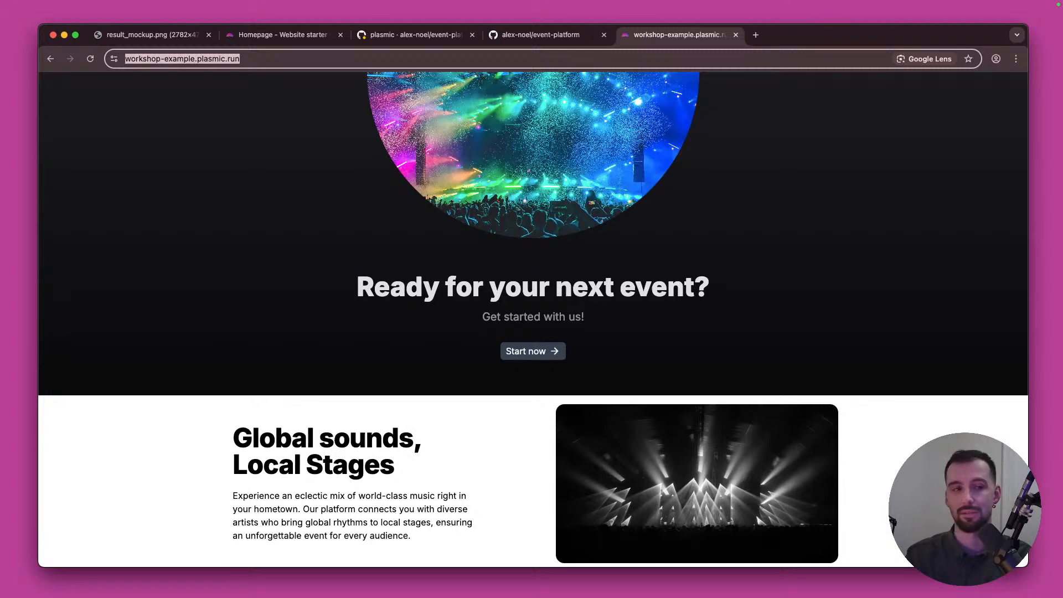
pyautogui.click(270, 144)
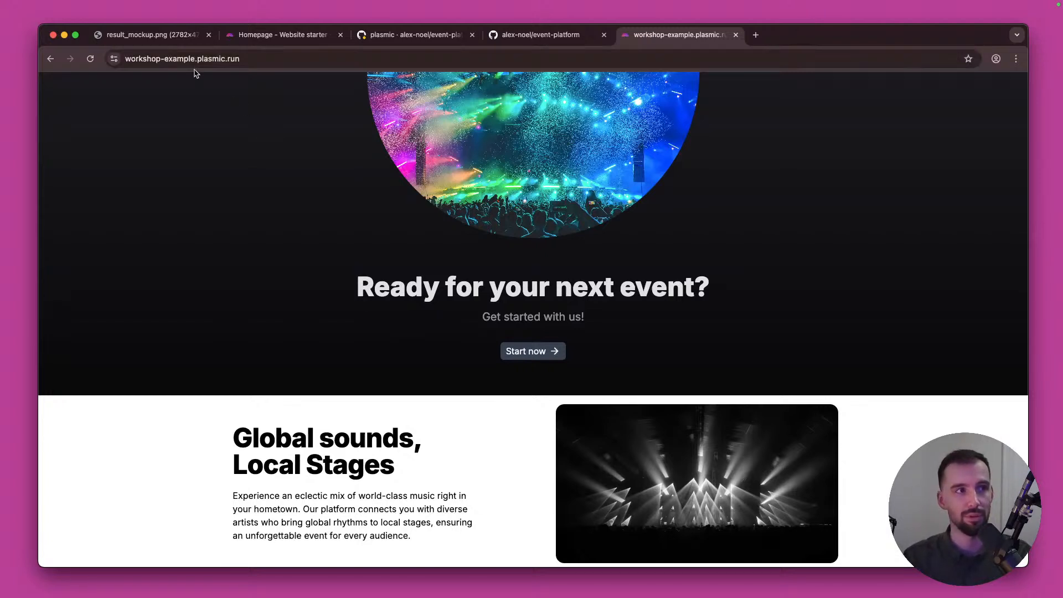
pyautogui.click(225, 58)
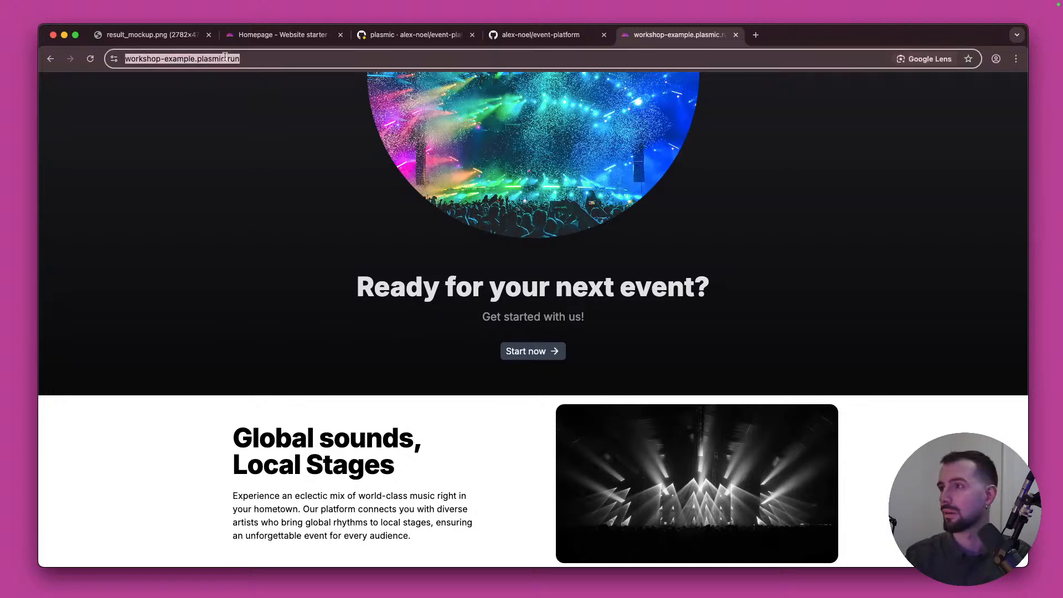
pyautogui.click(225, 58)
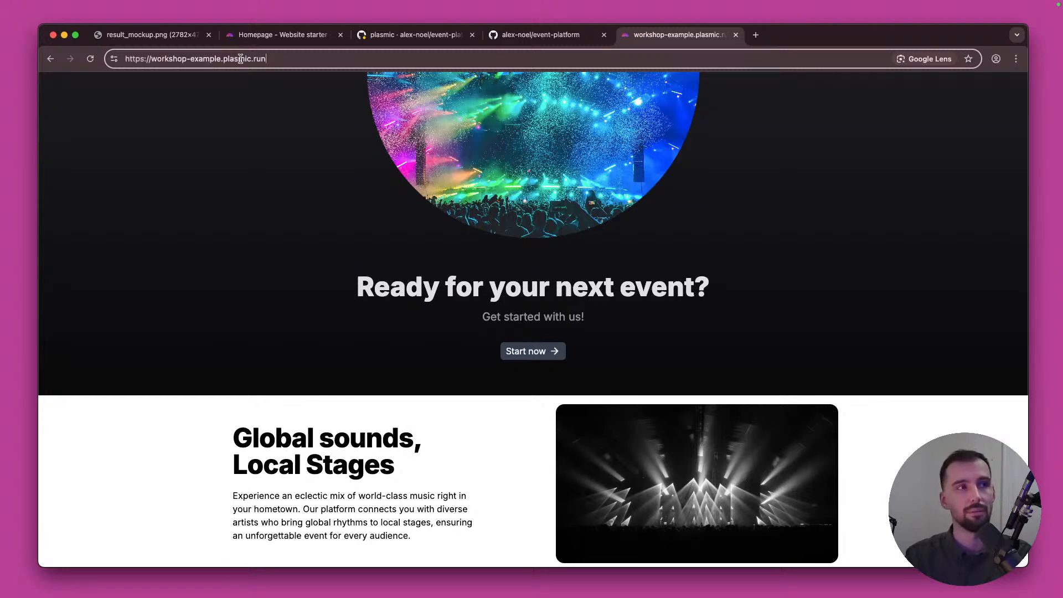
pyautogui.moveTo(151, 58); pyautogui.dragTo(315, 59)
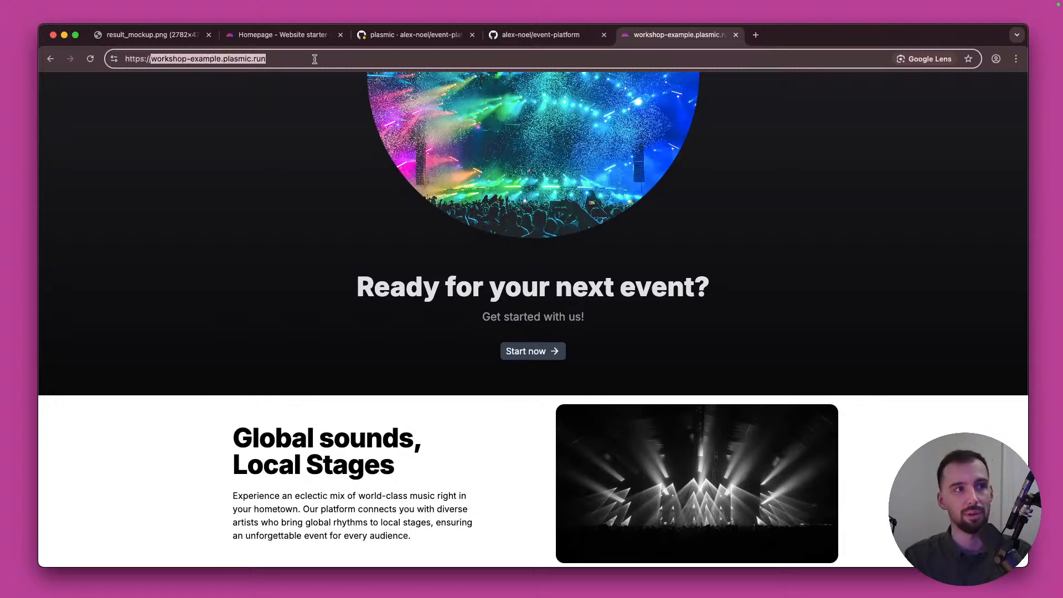
pyautogui.click(302, 186)
pyautogui.scroll(-5, 389, 246)
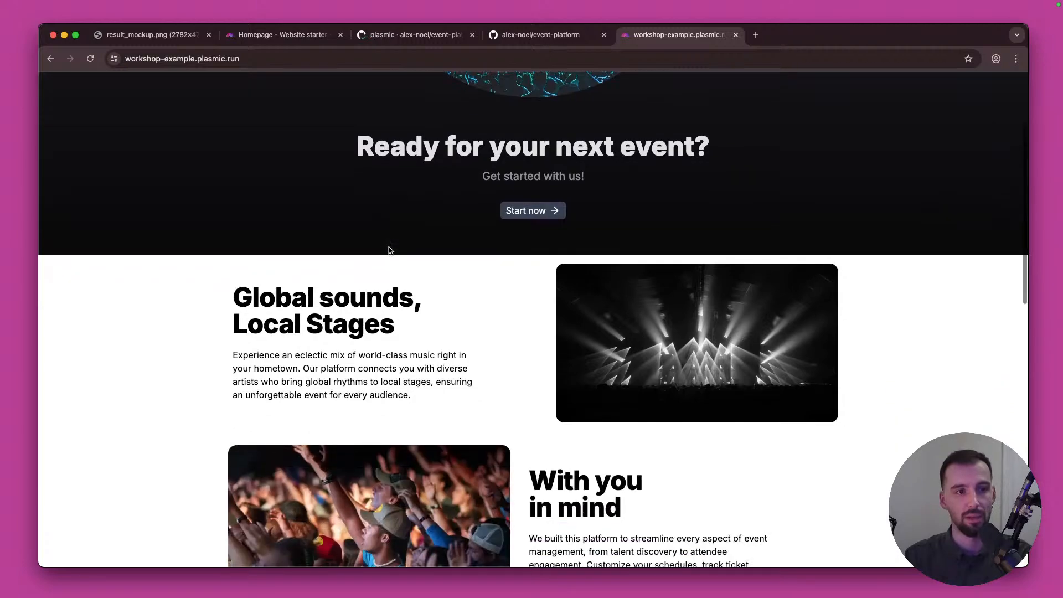
pyautogui.scroll(-15, 389, 246)
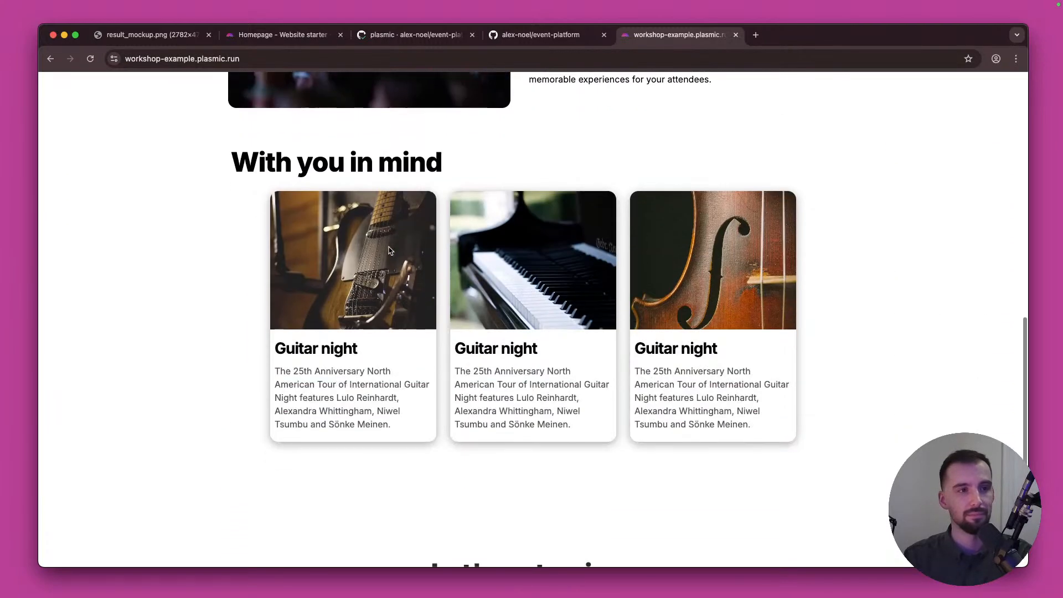
pyautogui.scroll(20, 389, 251)
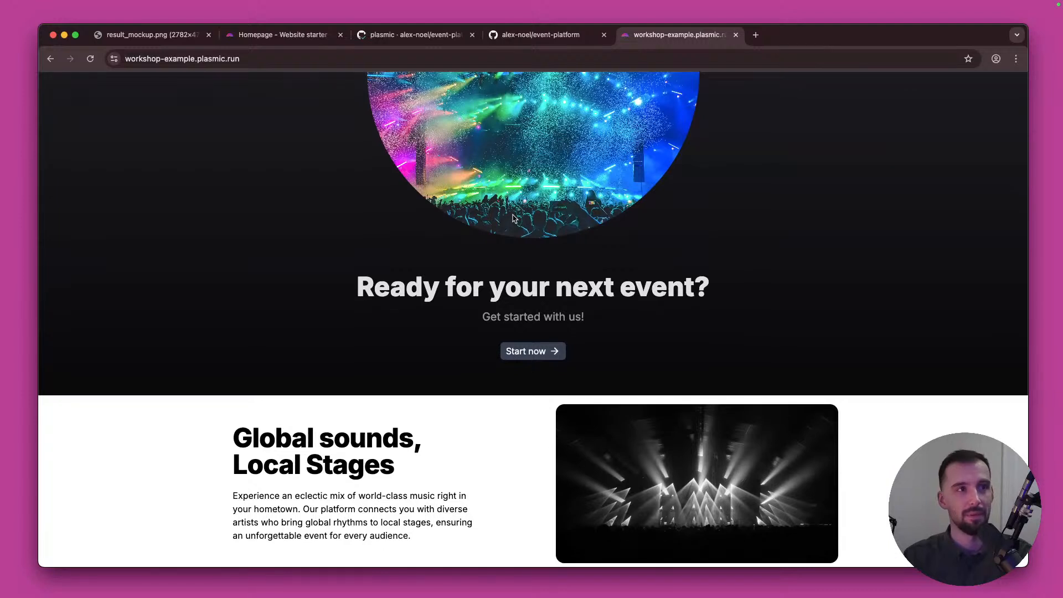
# Step: Close the hosted site, reload the event-platform repository on GitHub, and examine its synced project files and README
pyautogui.press('super+w')
pyautogui.press('super+r')
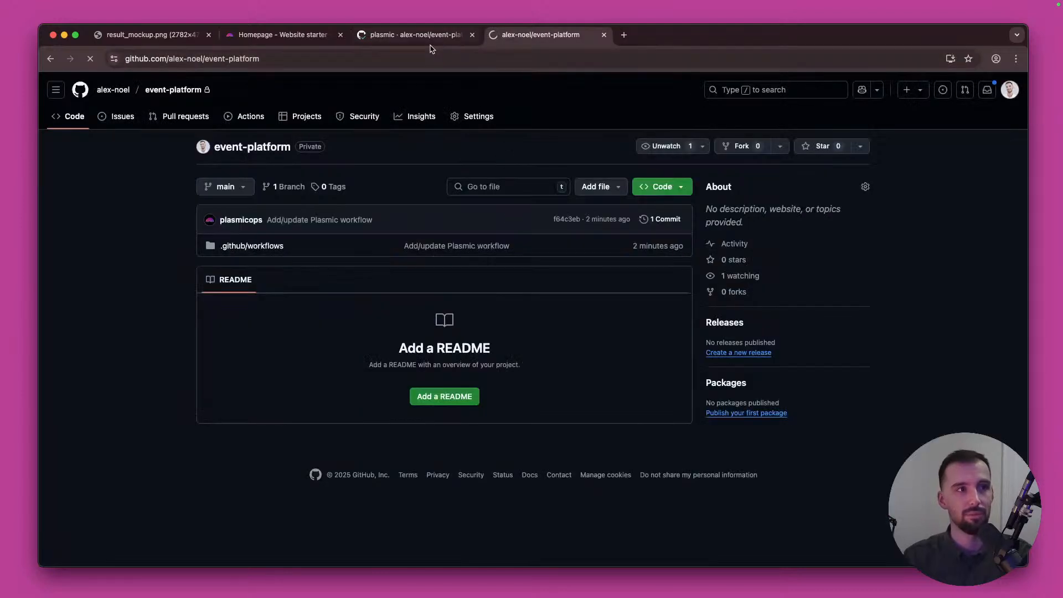
pyautogui.scroll(-3, 433, 249)
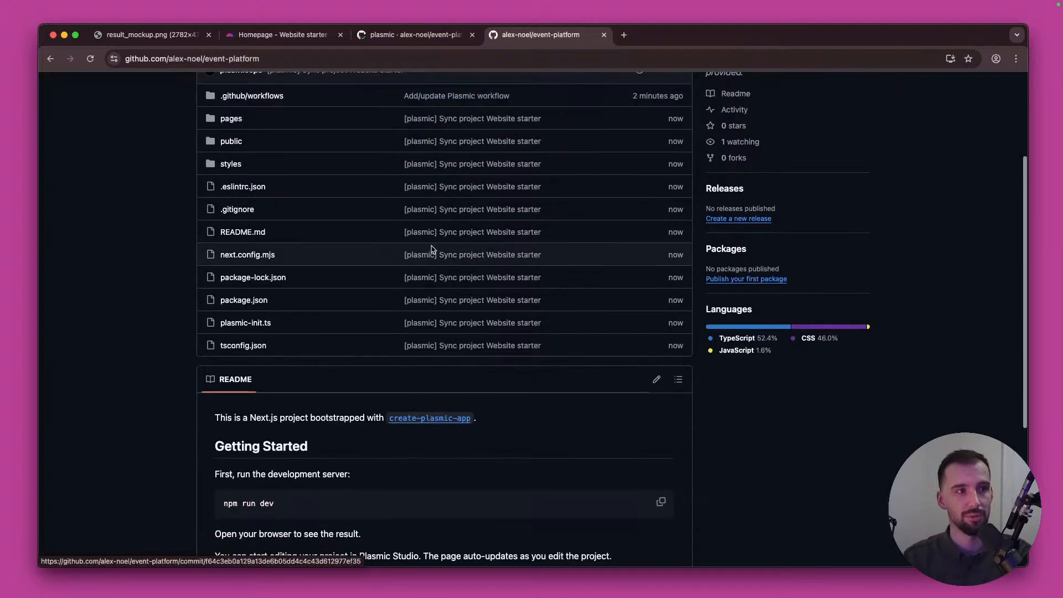
pyautogui.scroll(-1, 357, 177)
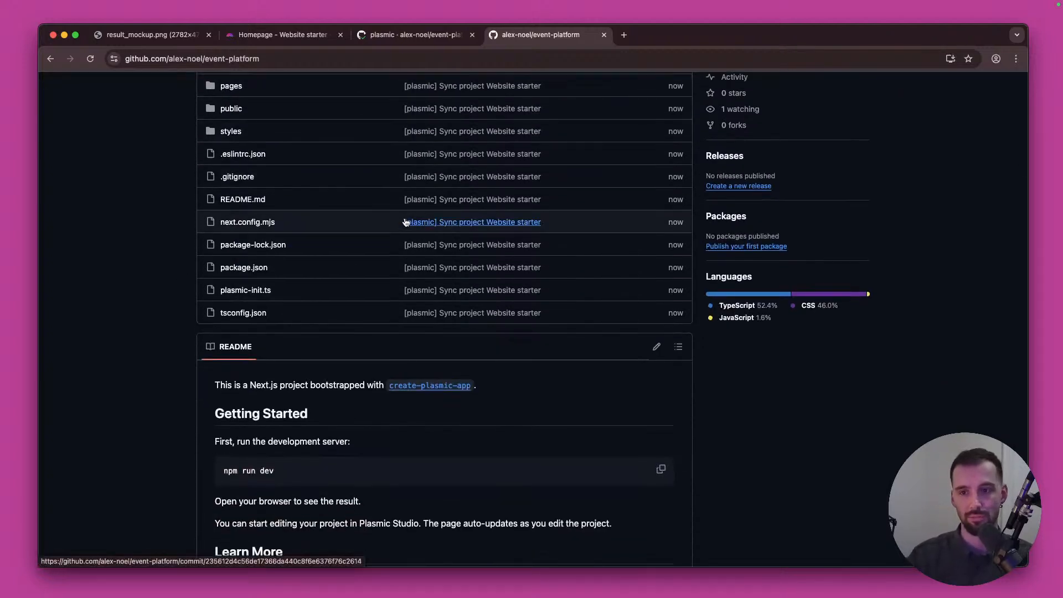
pyautogui.moveTo(405, 223)
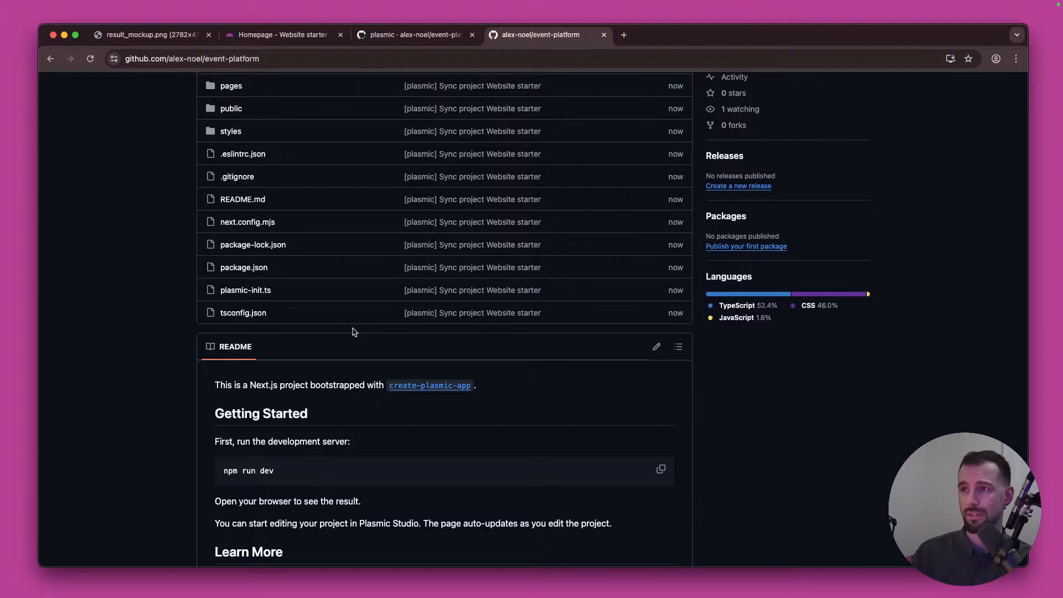
pyautogui.scroll(5, 352, 331)
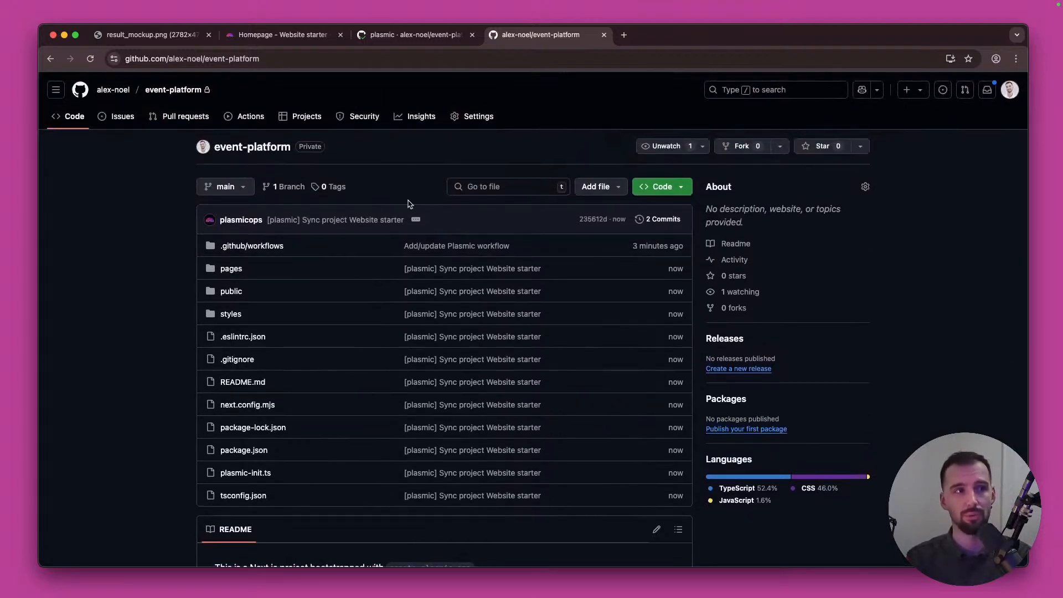
# Step: Close the remaining GitHub pages, return to Plasmic Studio, and open the project's published versions
pyautogui.press('super+w')
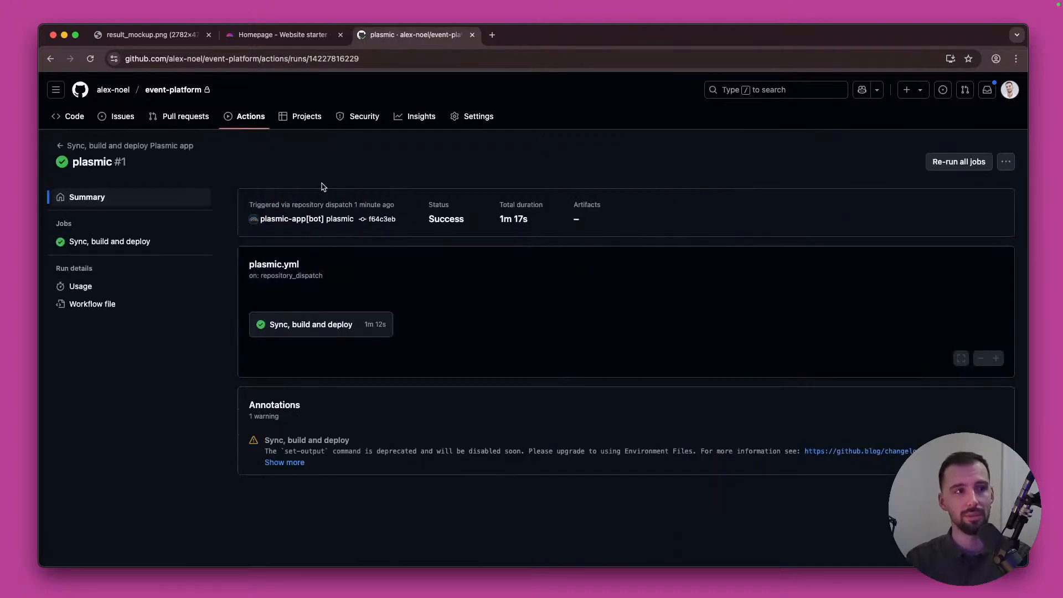
pyautogui.press('super+w')
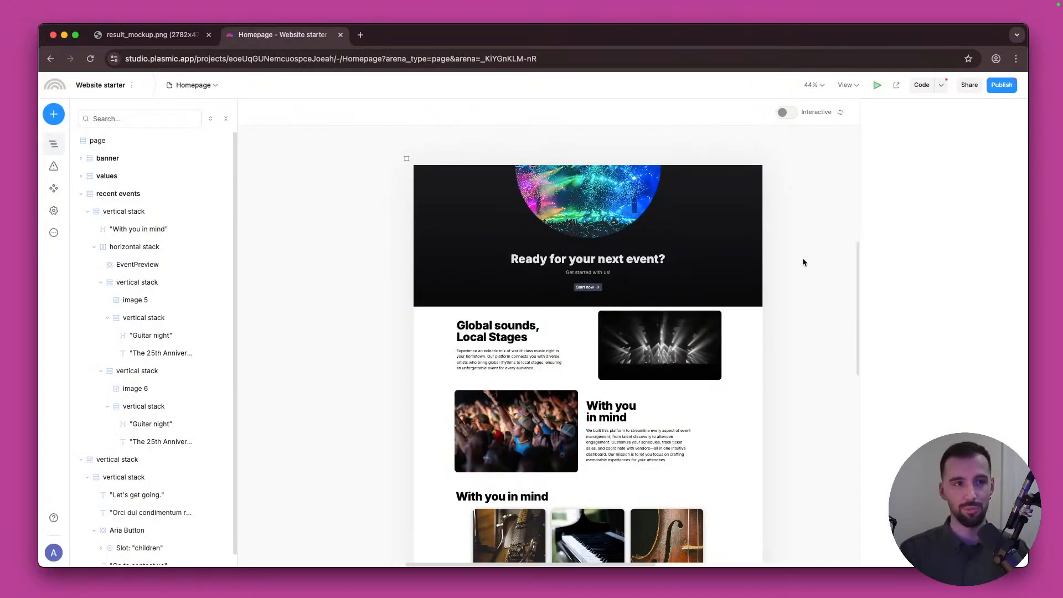
pyautogui.moveTo(61, 215)
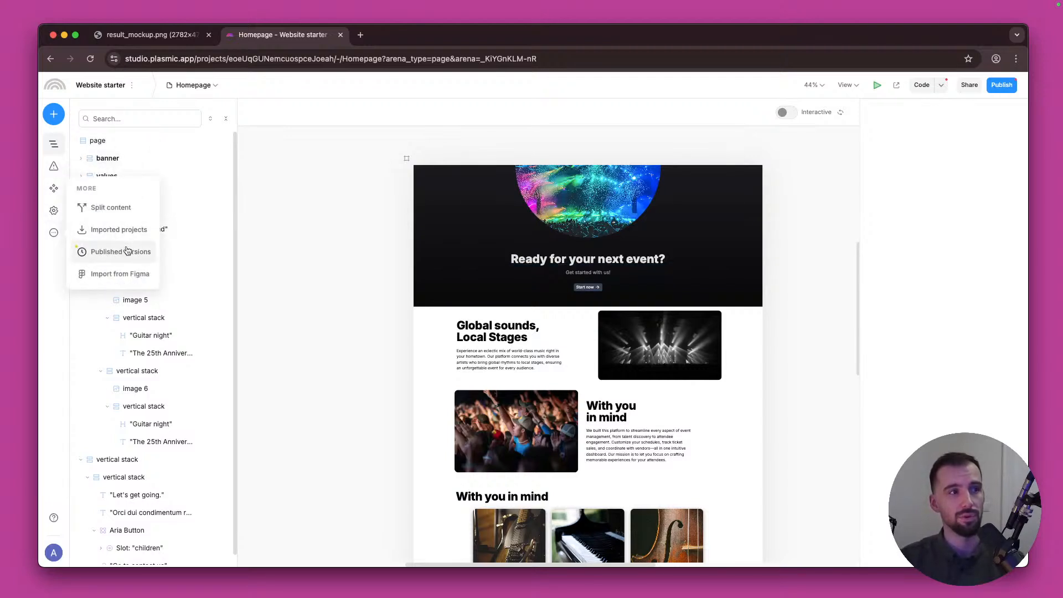
pyautogui.click(127, 250)
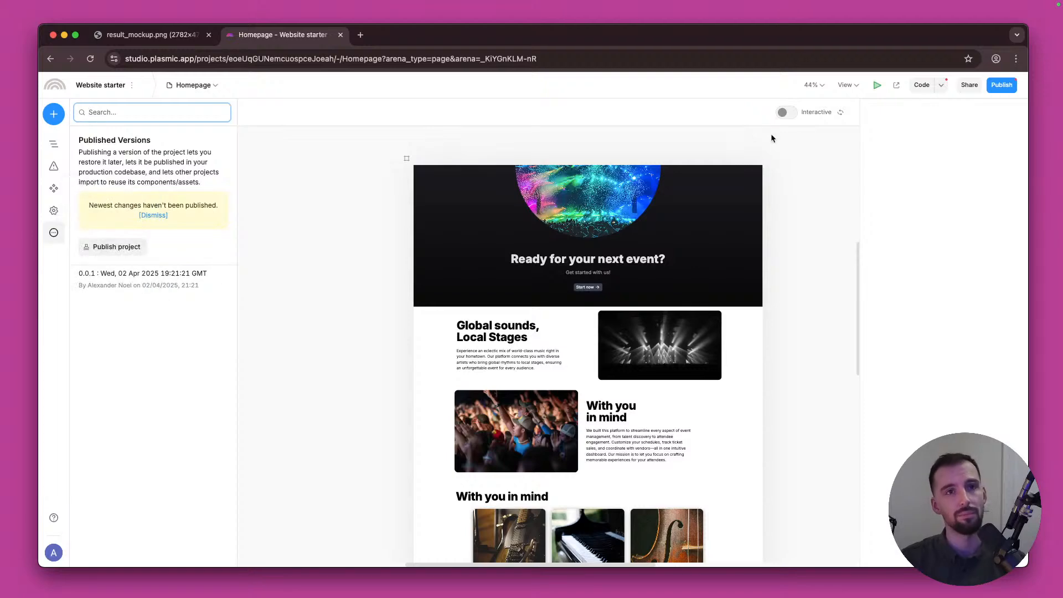
# Step: Review the publish details for the saved version, Plasmic Hosting and the GitHub push, and close them
pyautogui.click(1002, 85)
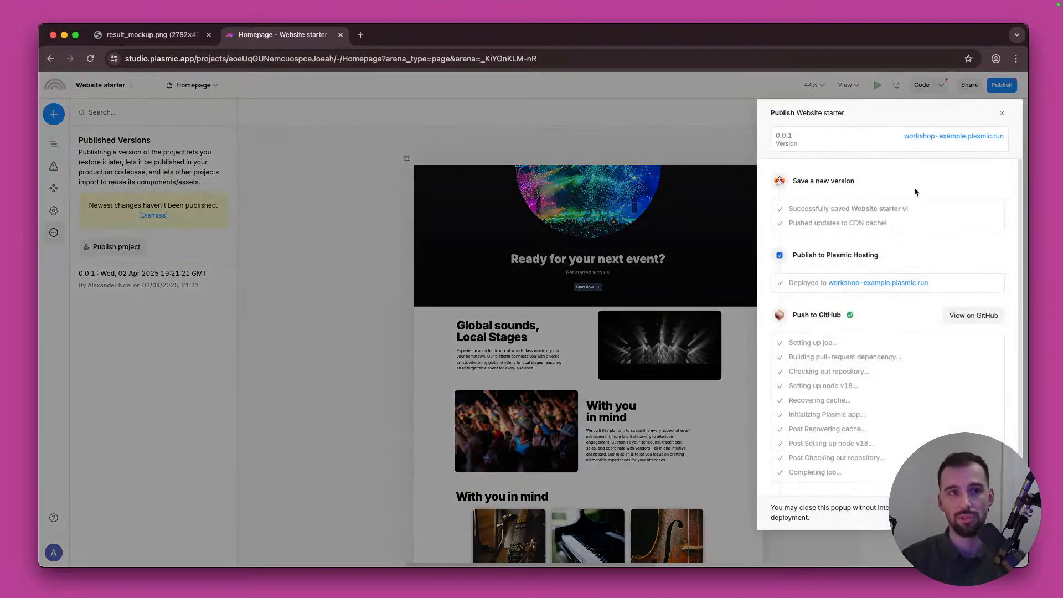
pyautogui.click(722, 241)
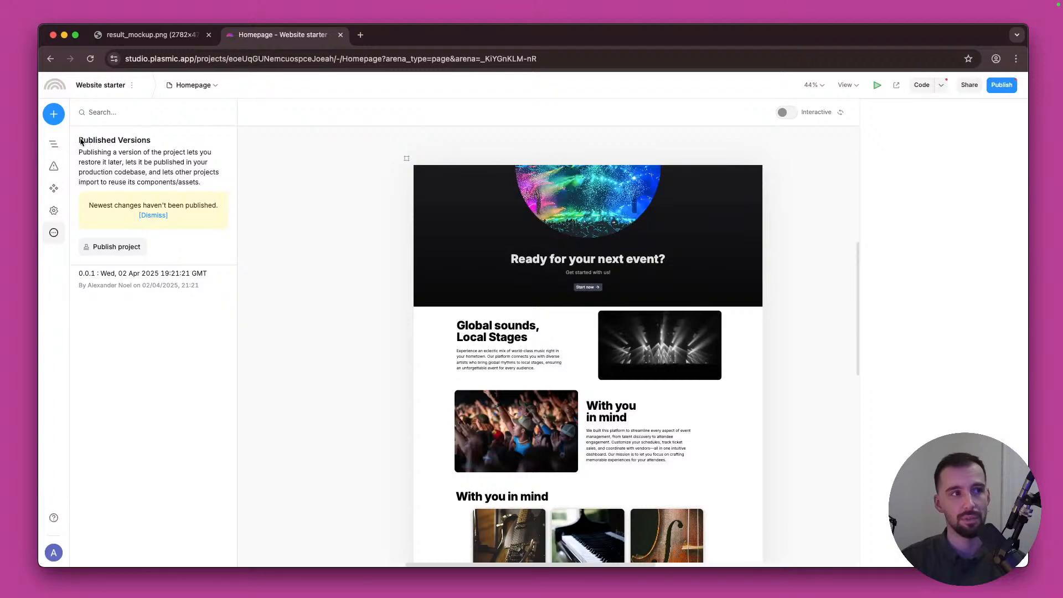
pyautogui.click(1002, 84)
pyautogui.scroll(-1, 889, 303)
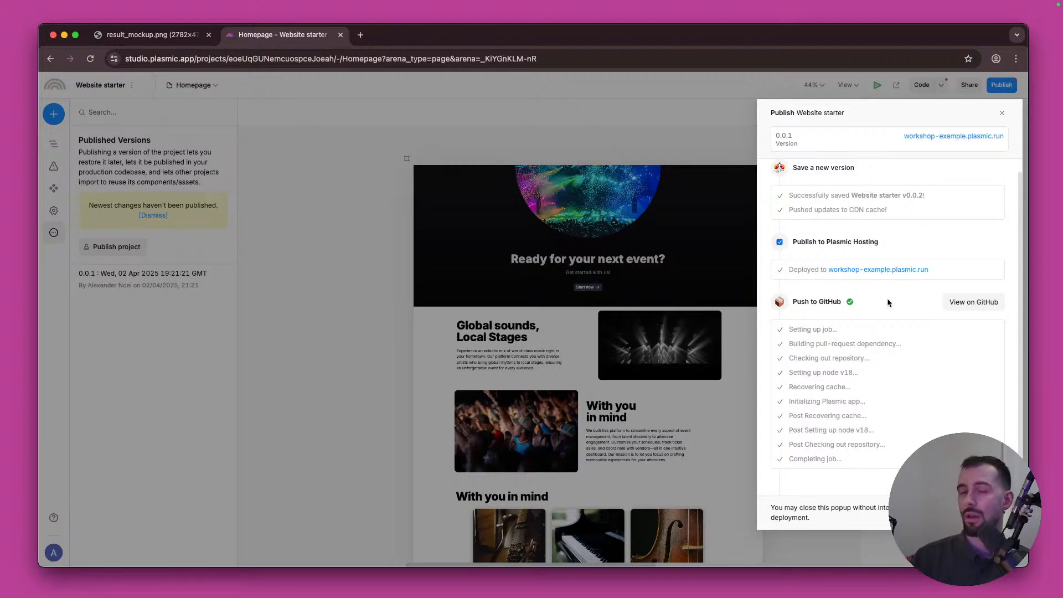
pyautogui.click(323, 253)
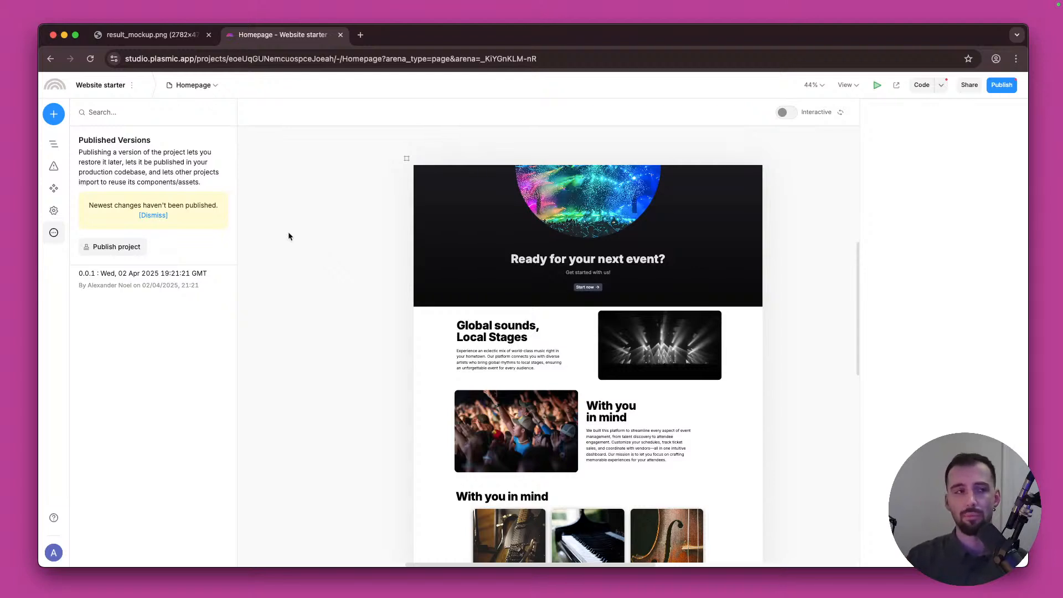
# Step: Review the editable description and tags of published version 0.0.1 and close them without changes
pyautogui.click(220, 283)
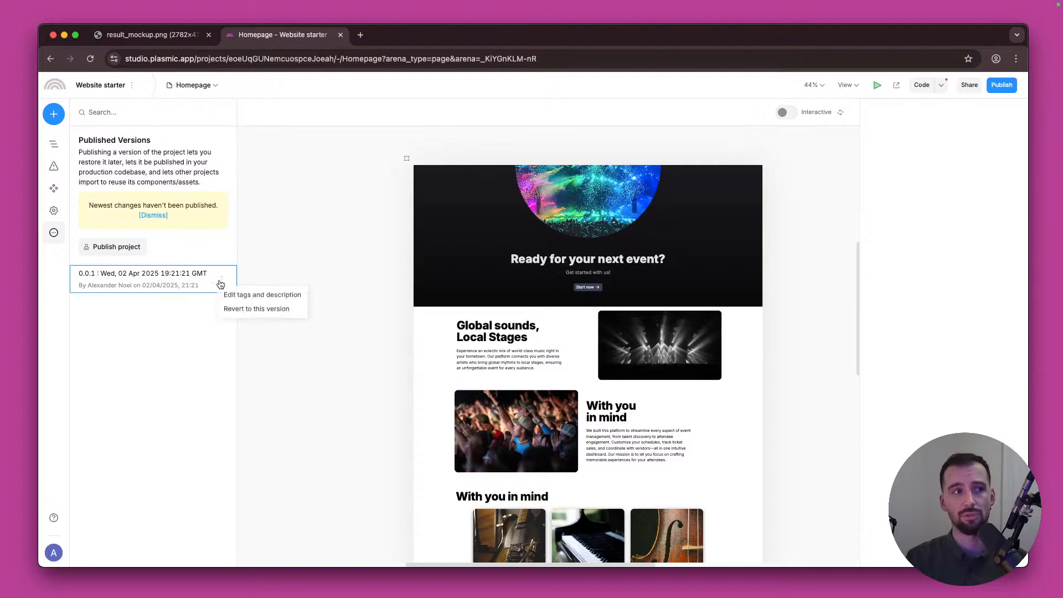
pyautogui.click(244, 294)
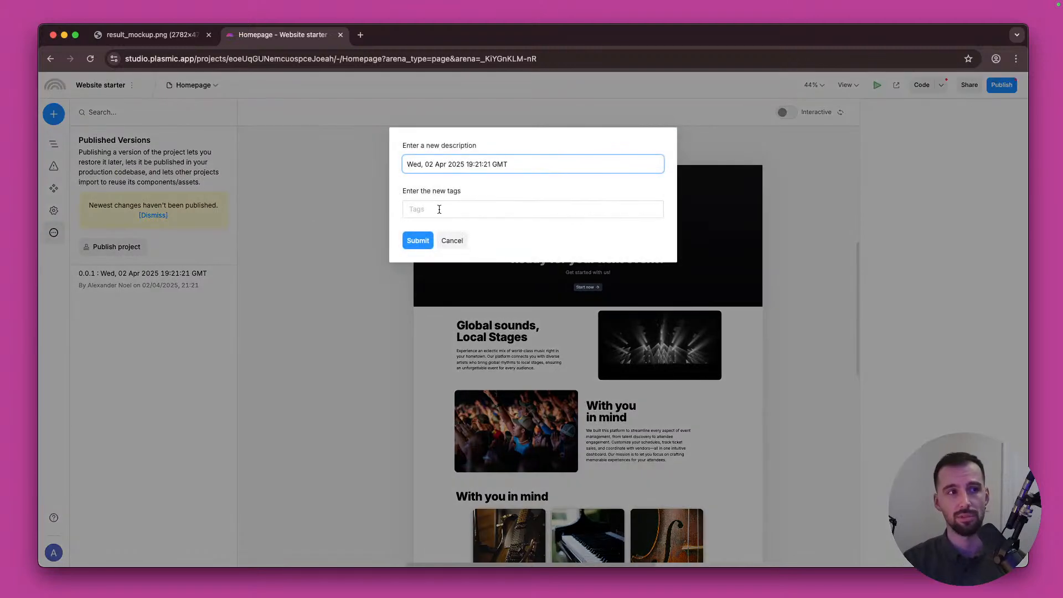
pyautogui.click(447, 209)
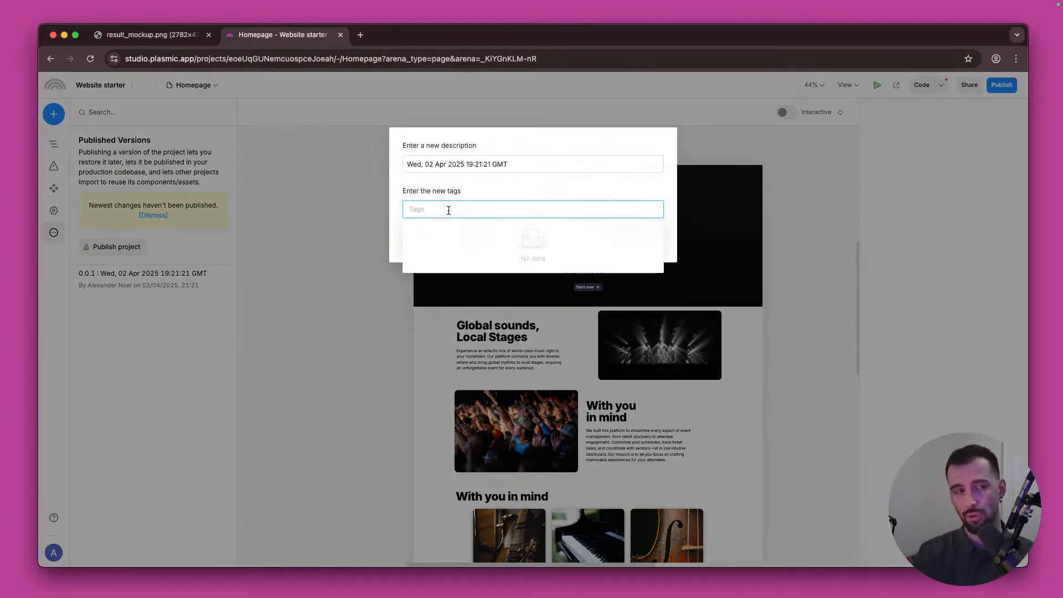
pyautogui.click(328, 284)
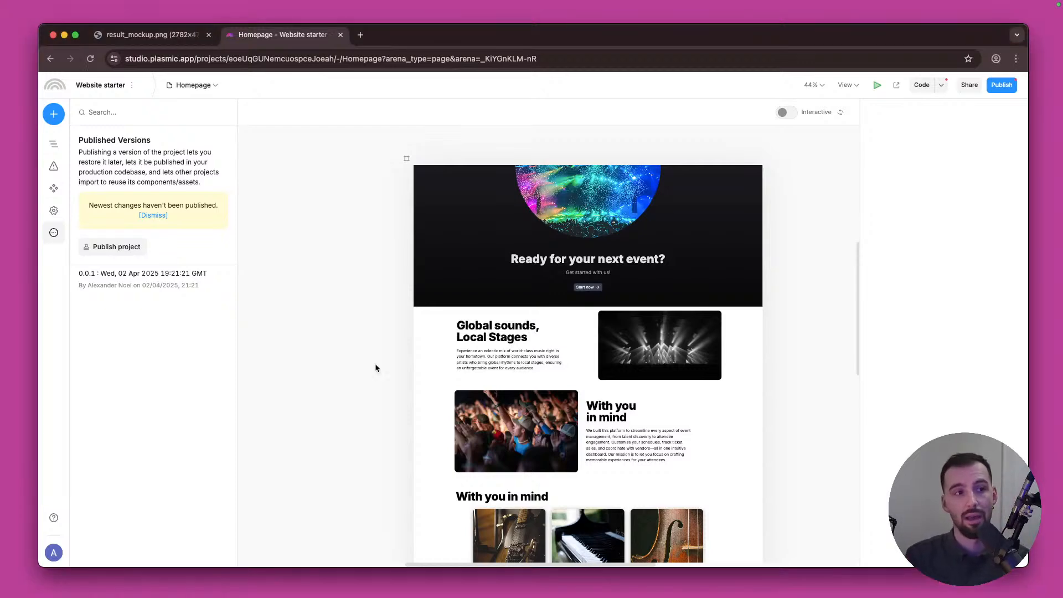
# Step: Insert a Plasmic CMS Data Loader into the vertical stack of the "Let's get going." section
pyautogui.scroll(-9, 375, 368)
pyautogui.scroll(4, 376, 368)
pyautogui.click(459, 400)
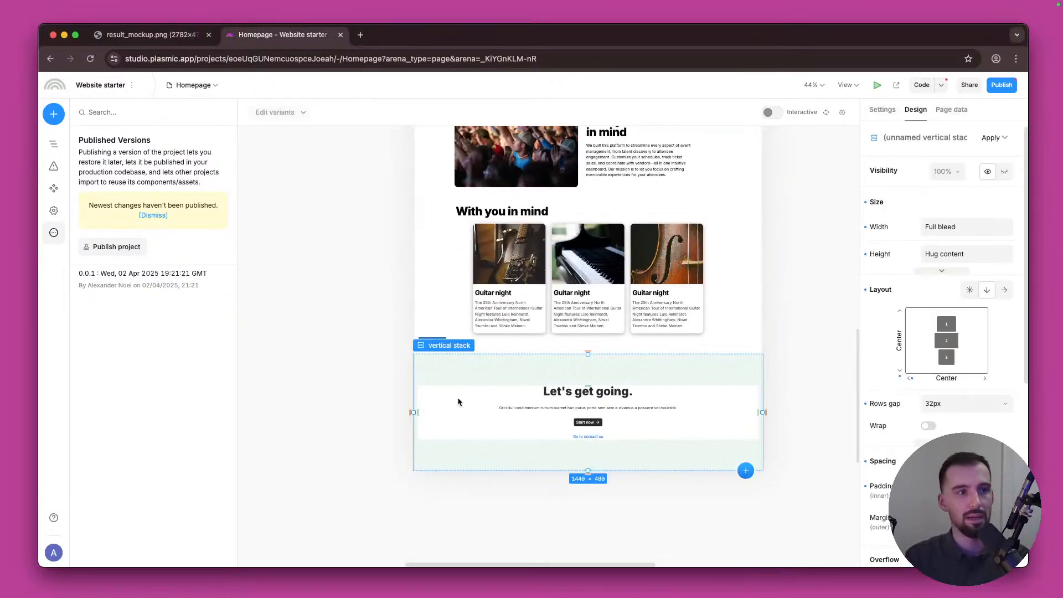
pyautogui.click(54, 115)
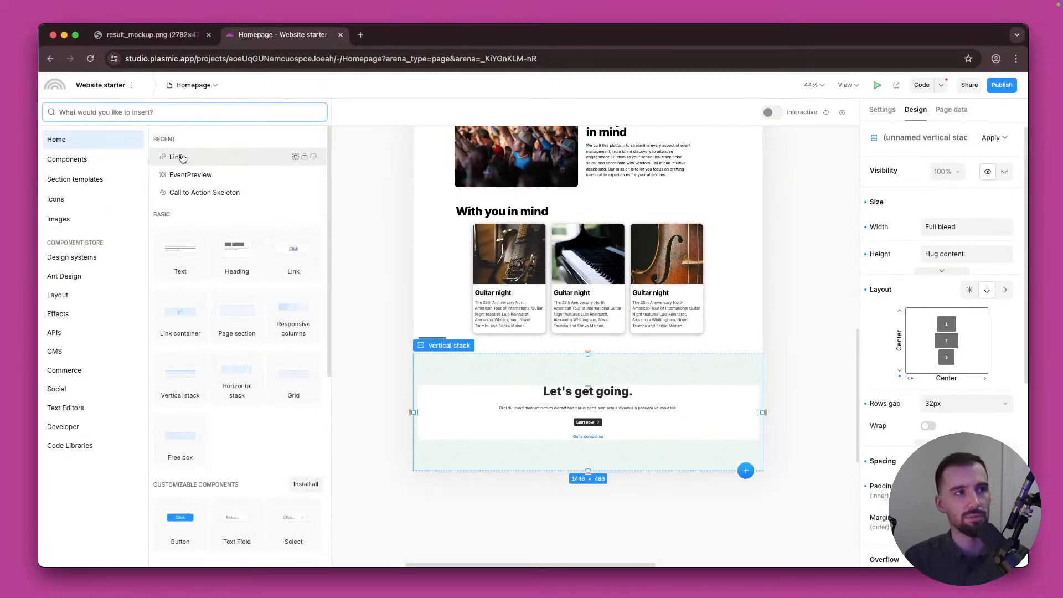
pyautogui.click(102, 449)
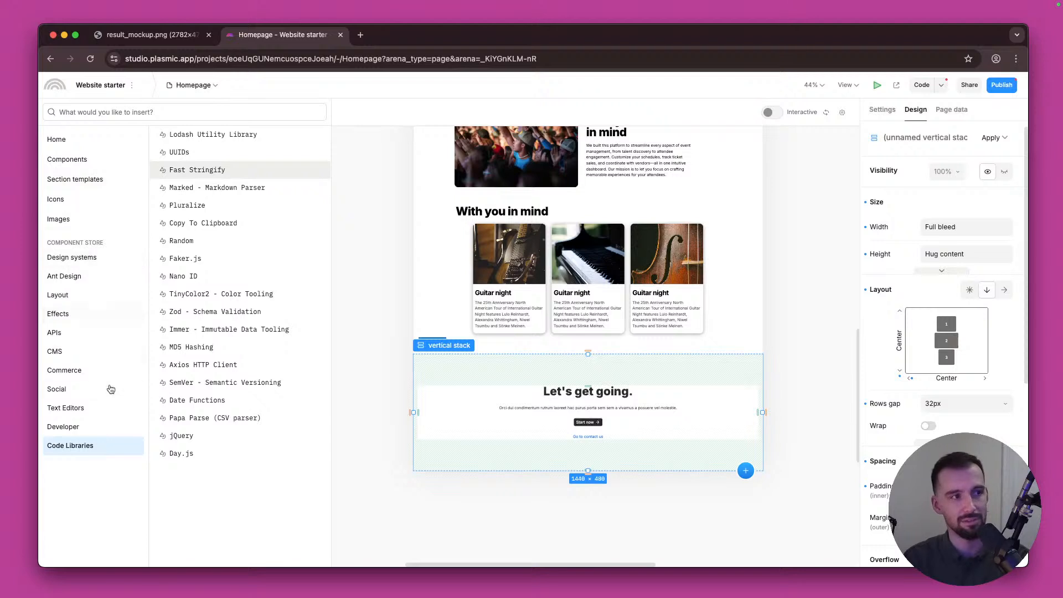
pyautogui.click(99, 351)
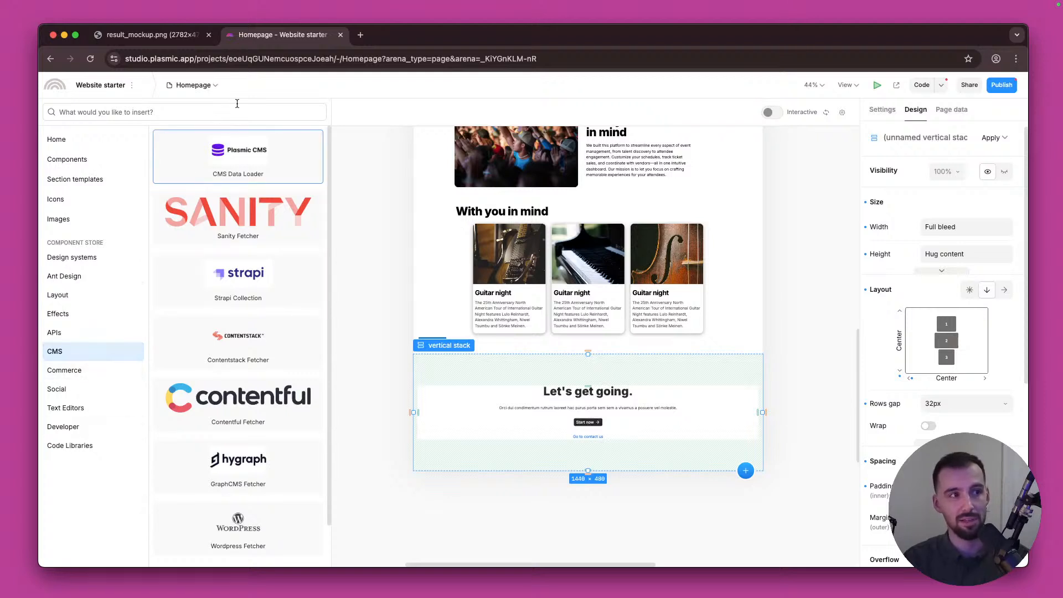
pyautogui.click(244, 162)
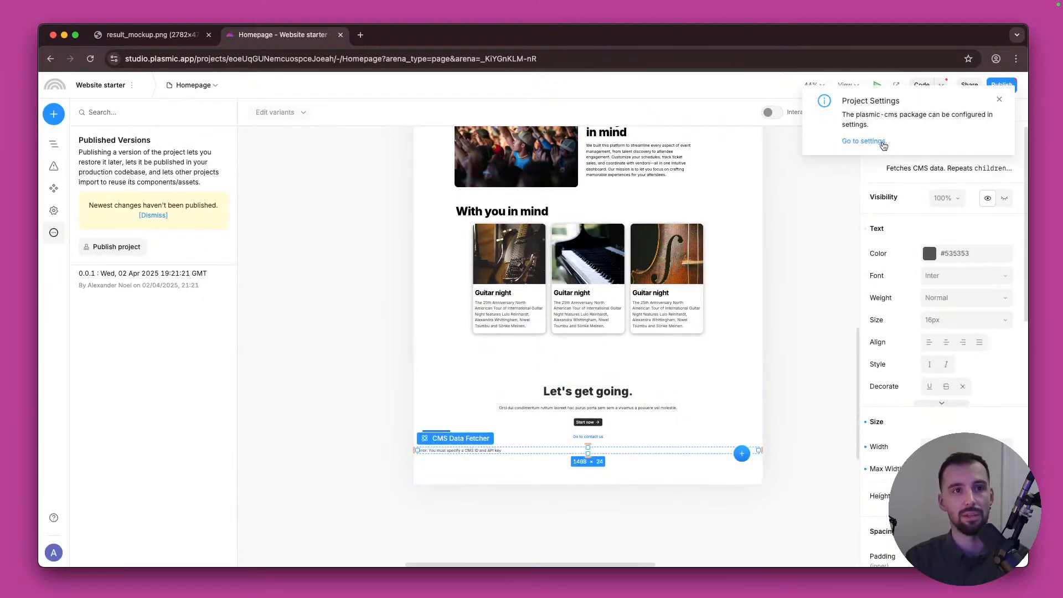
# Step: Open the CMS Credentials Provider in the project settings and expand all its properties
pyautogui.click(859, 141)
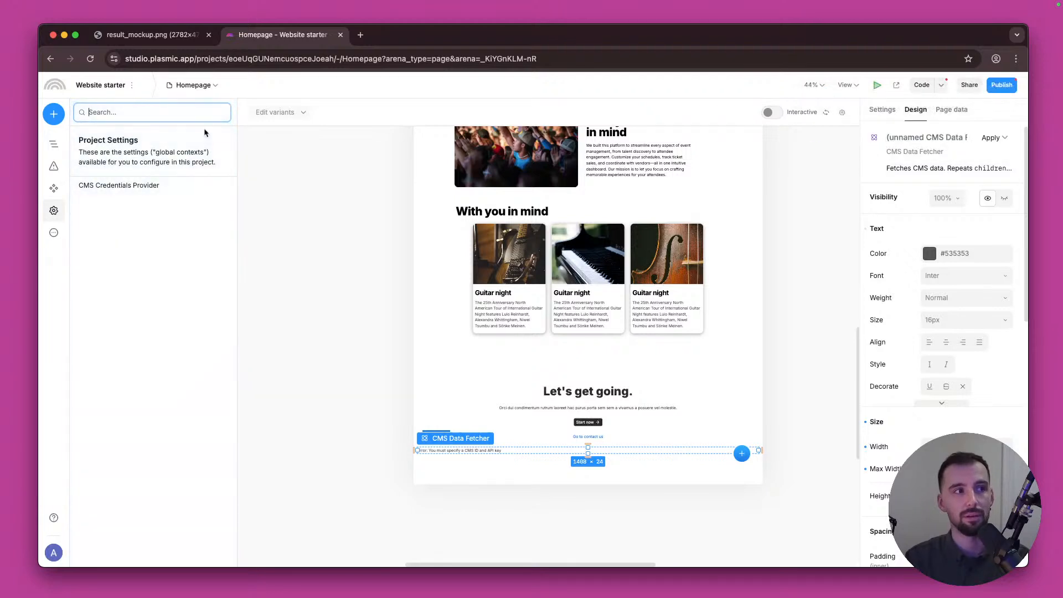
pyautogui.click(120, 185)
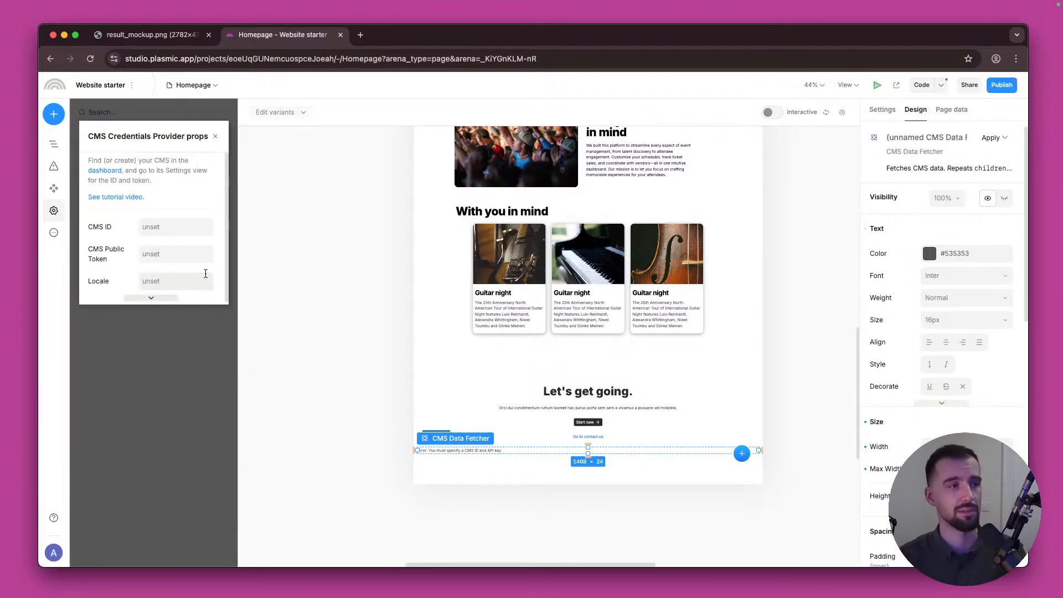
pyautogui.click(168, 300)
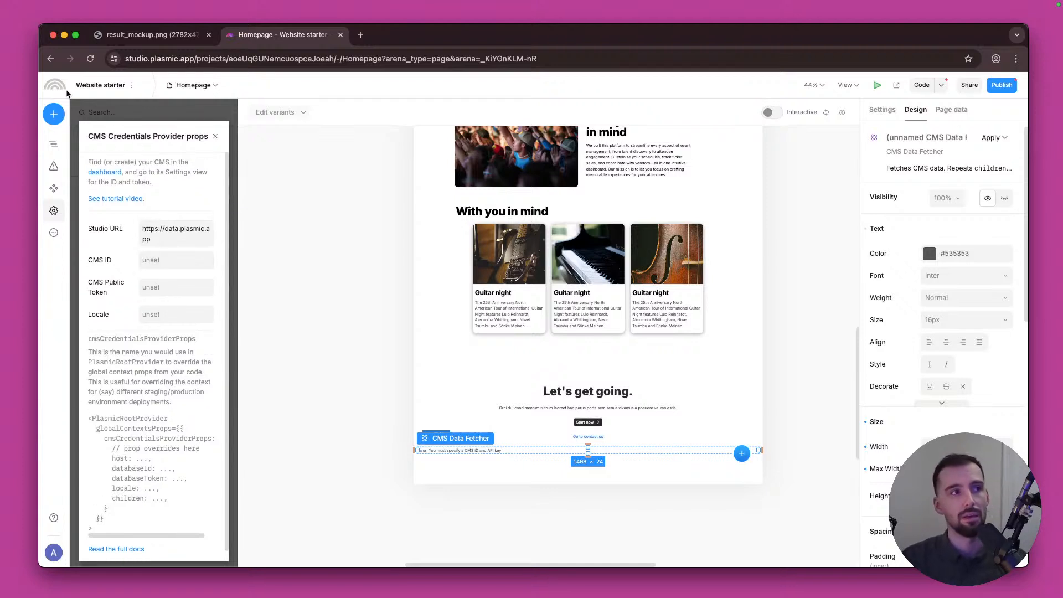
pyautogui.scroll(1, 154, 214)
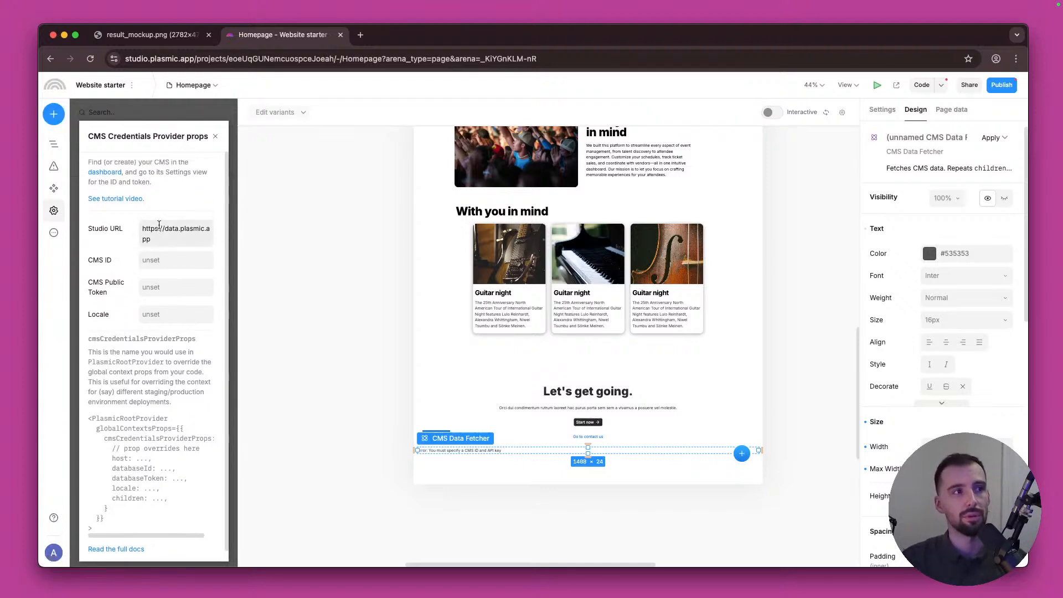
# Step: Open the Plasmic dashboard in the same browser window and go to the settings of the workspace's cms integration
pyautogui.click(116, 173)
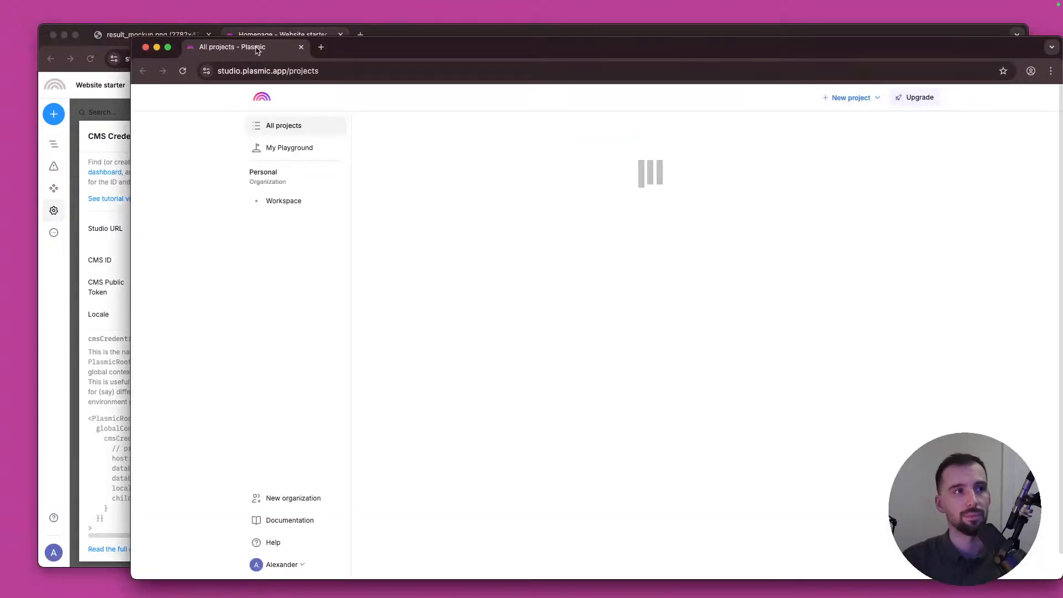
pyautogui.moveTo(259, 47); pyautogui.dragTo(368, 39)
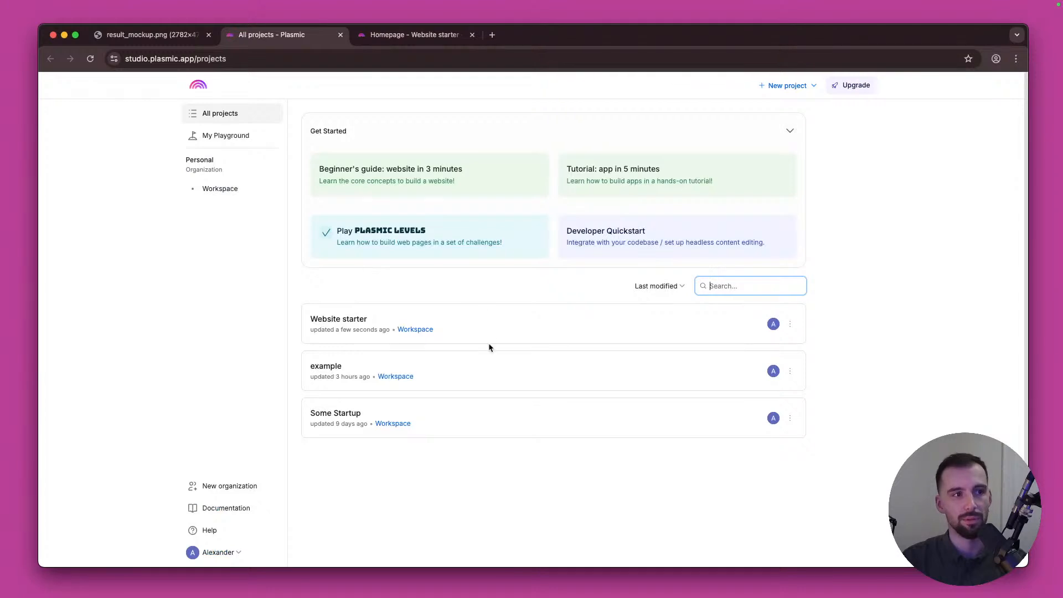
pyautogui.click(252, 191)
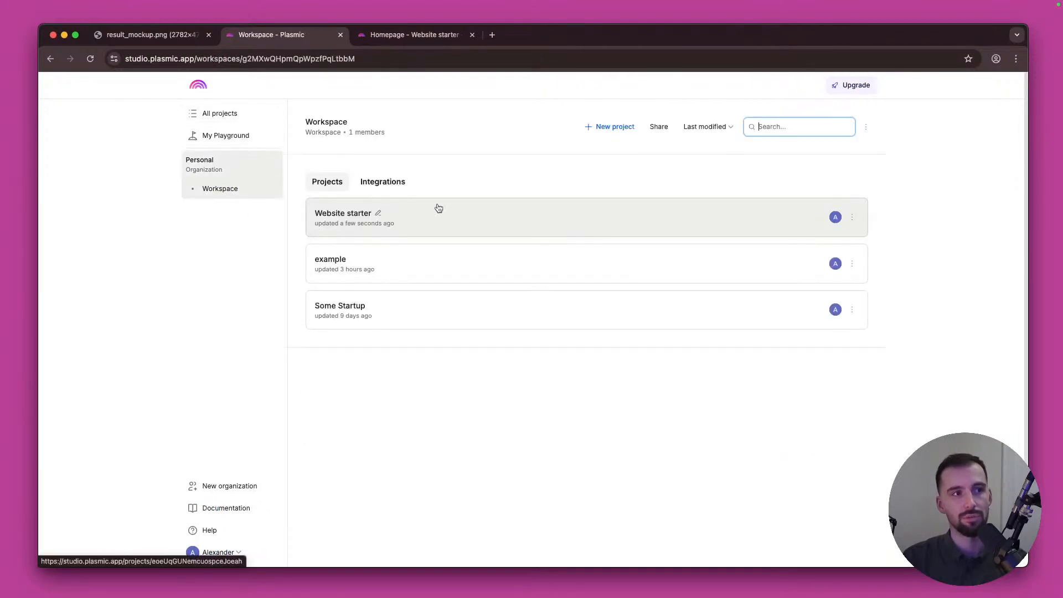
pyautogui.click(386, 182)
pyautogui.click(434, 250)
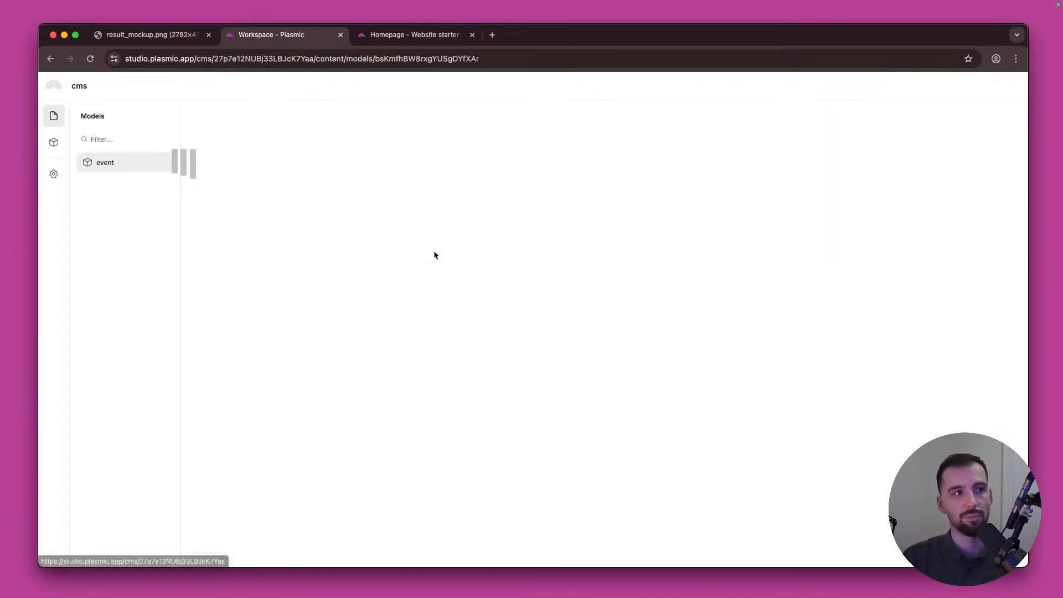
pyautogui.click(53, 173)
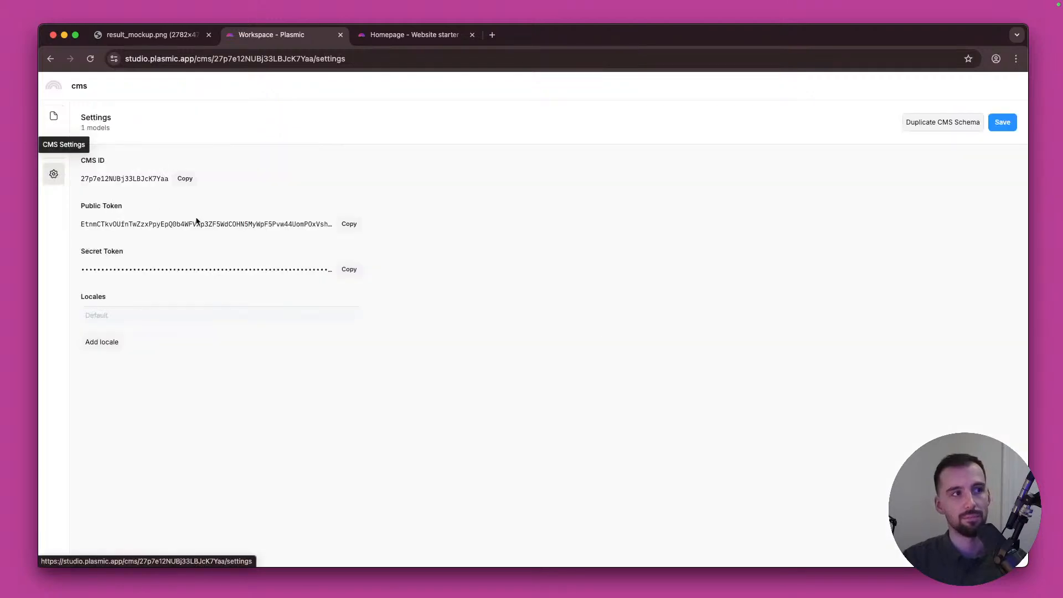
# Step: Copy the CMS ID from the cms settings into the project's CMS Credentials Provider
pyautogui.click(186, 180)
pyautogui.click(390, 35)
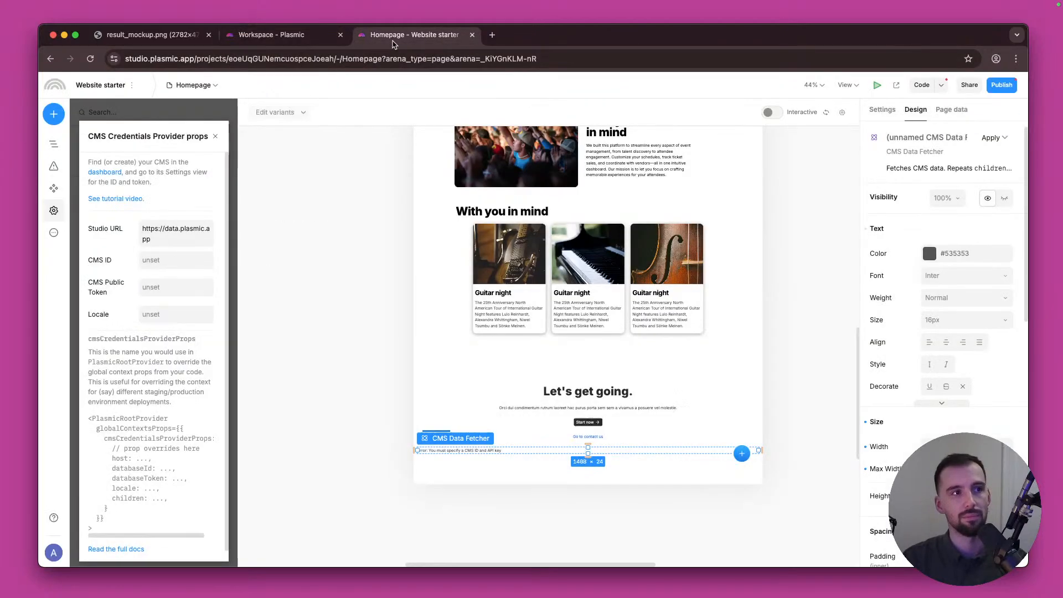
pyautogui.click(184, 260)
pyautogui.press('super+v')
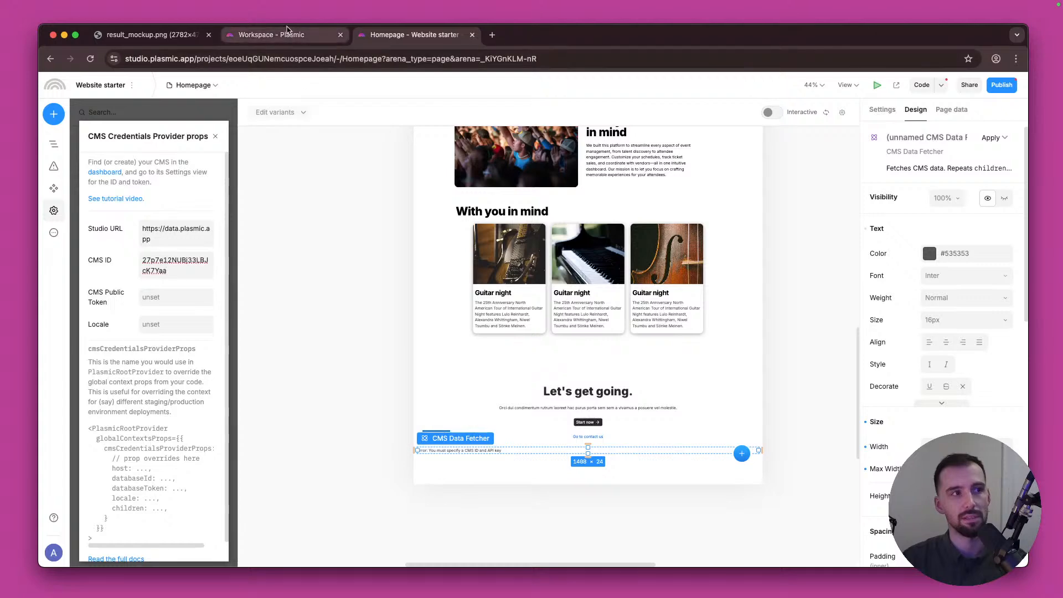
# Step: Copy the CMS public token from the cms settings into the CMS Public Token field of the CMS Credentials Provider
pyautogui.click(277, 34)
pyautogui.click(349, 224)
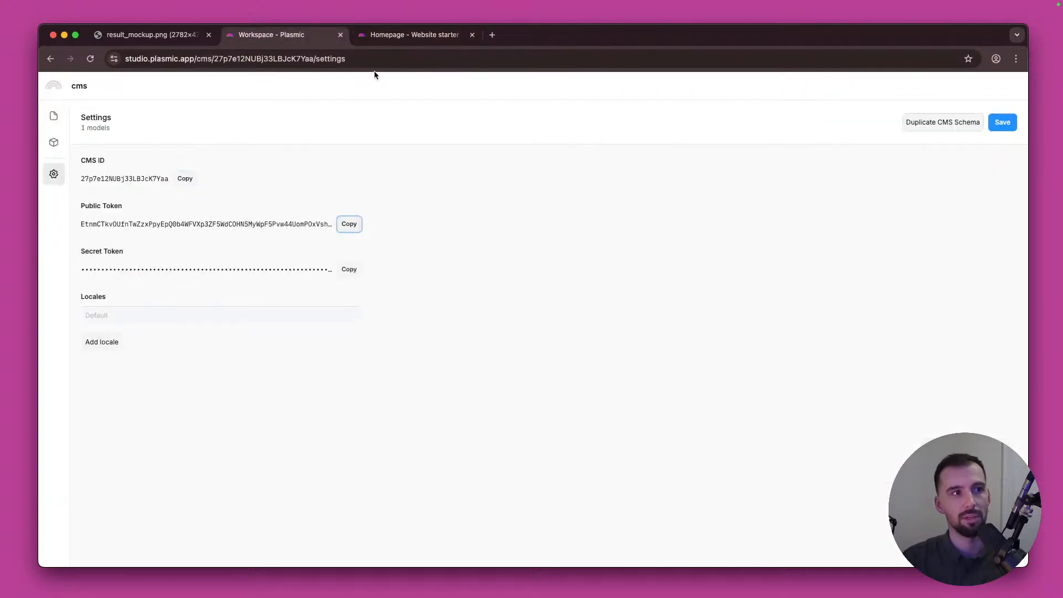
pyautogui.click(371, 35)
pyautogui.click(186, 294)
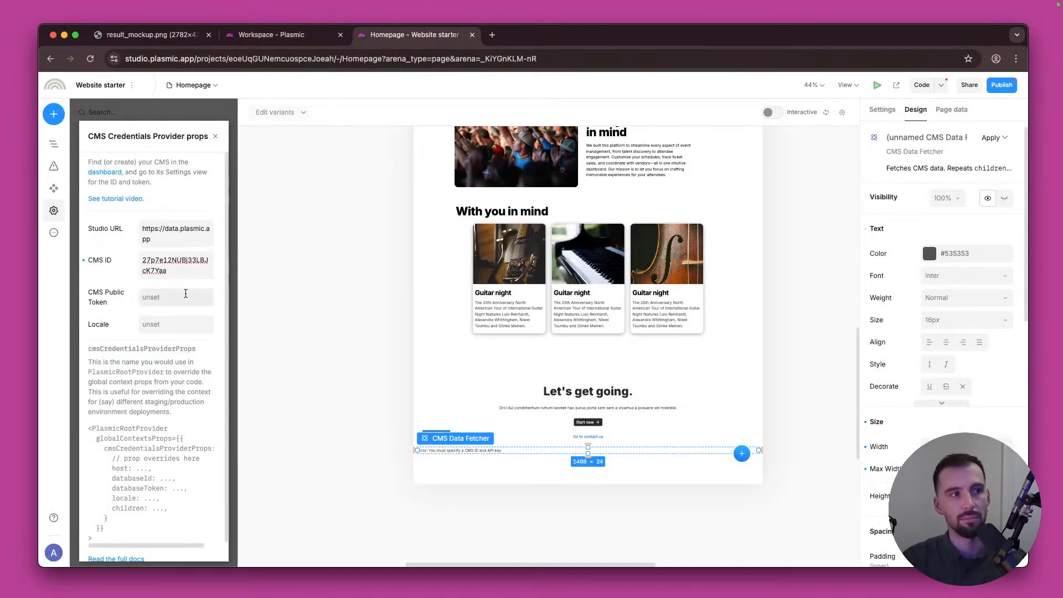
pyautogui.press('super+v')
pyautogui.scroll(-1, 170, 316)
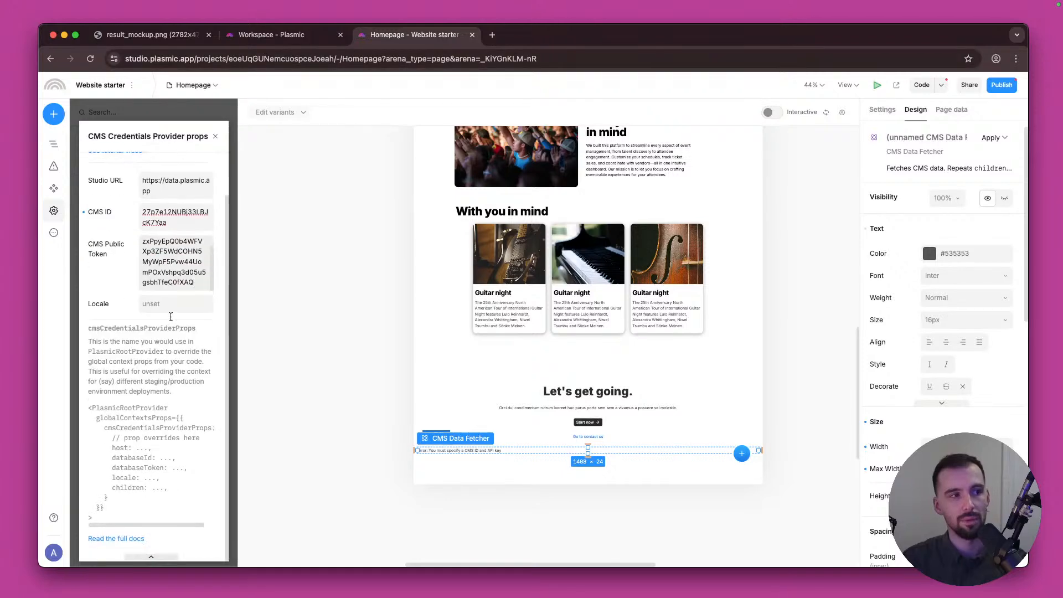
pyautogui.scroll(1, 171, 349)
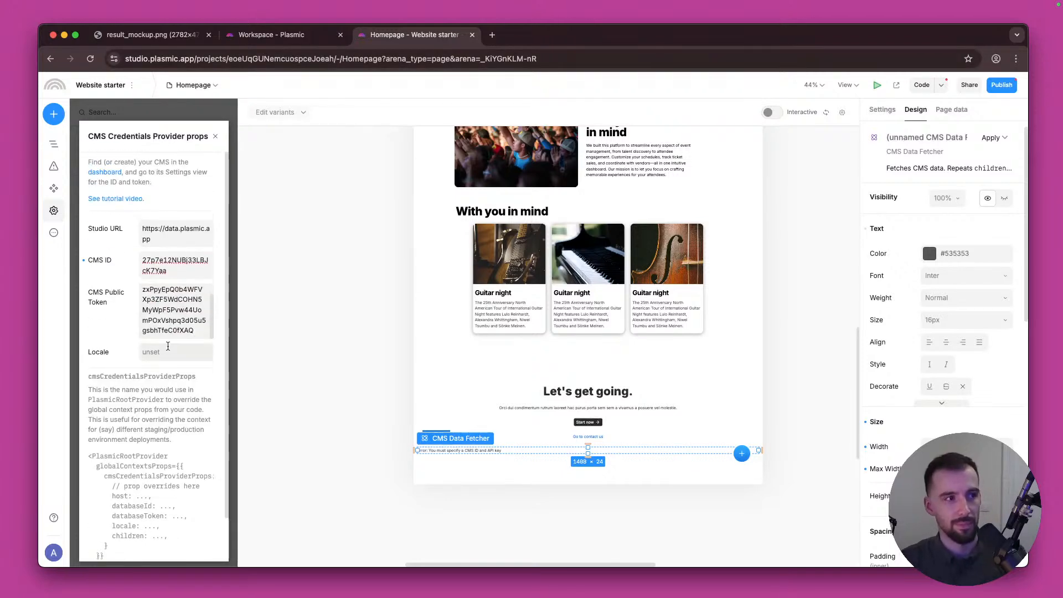
# Step: Compare the entered CMS credentials with the cms settings page, and close the CMS Credentials Provider properties
pyautogui.click(279, 34)
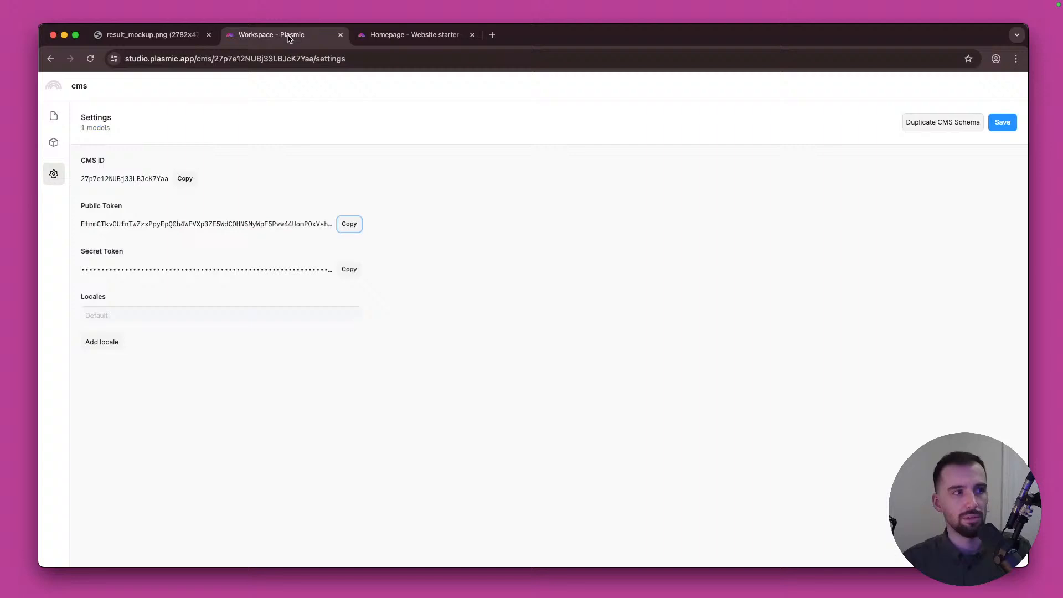
pyautogui.click(368, 34)
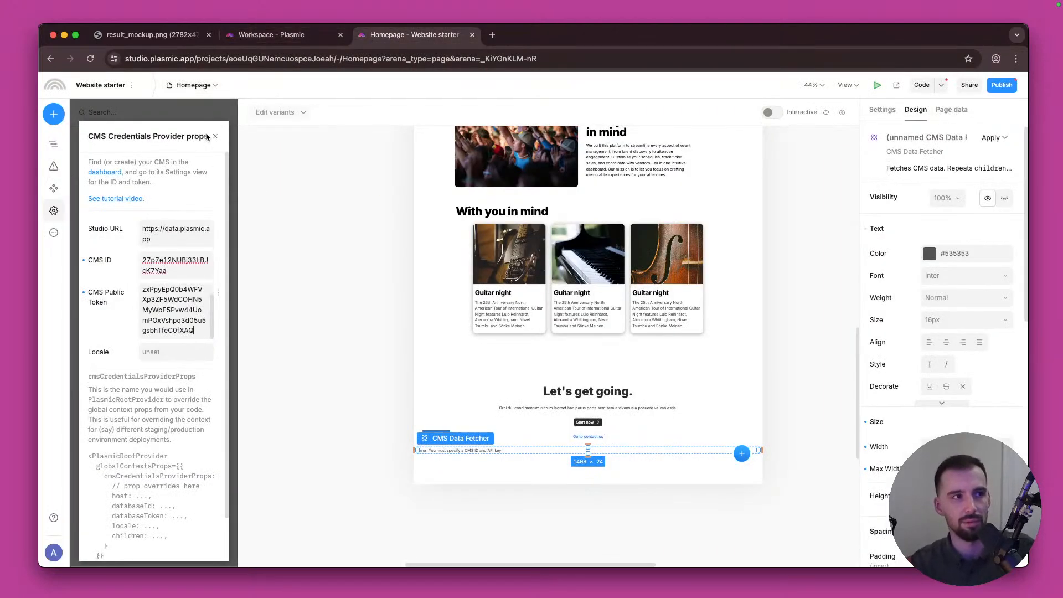
pyautogui.scroll(-2, 185, 272)
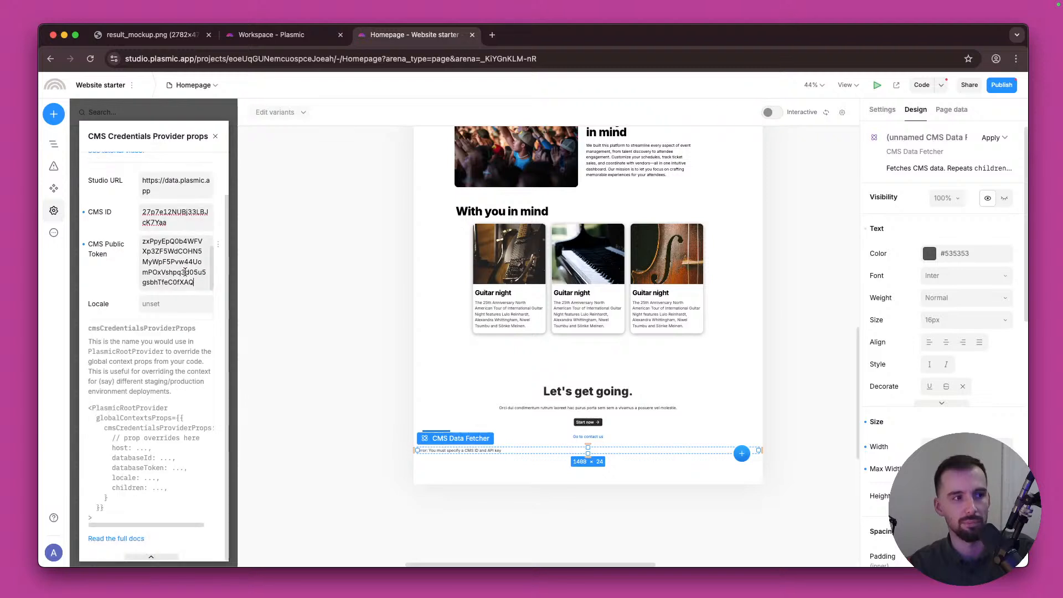
pyautogui.click(215, 137)
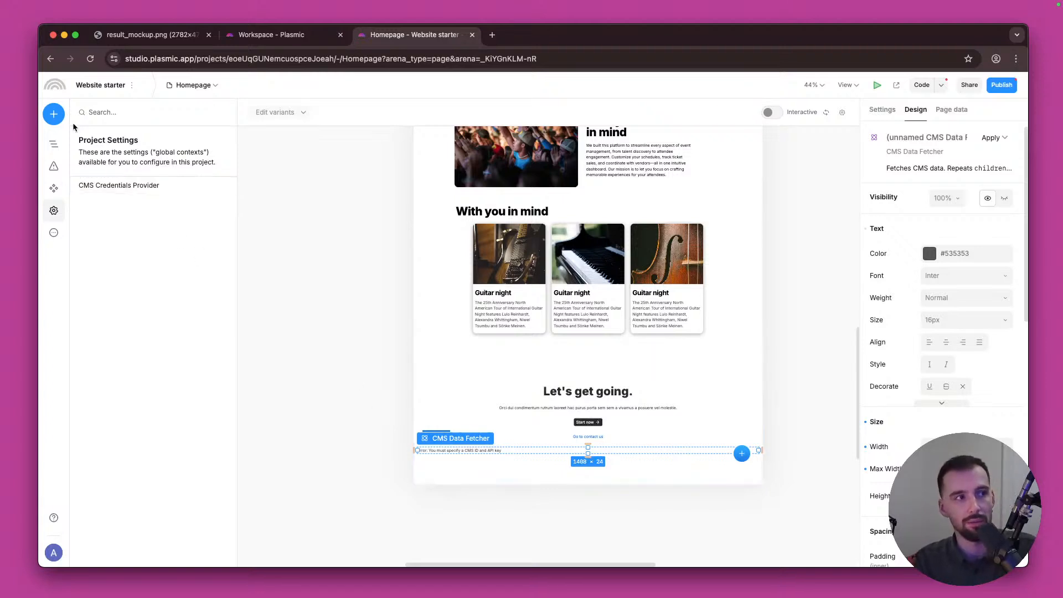
# Step: Locate the CMS Data Fetcher and its slots in the page outline and examine its design properties
pyautogui.click(55, 145)
pyautogui.click(54, 113)
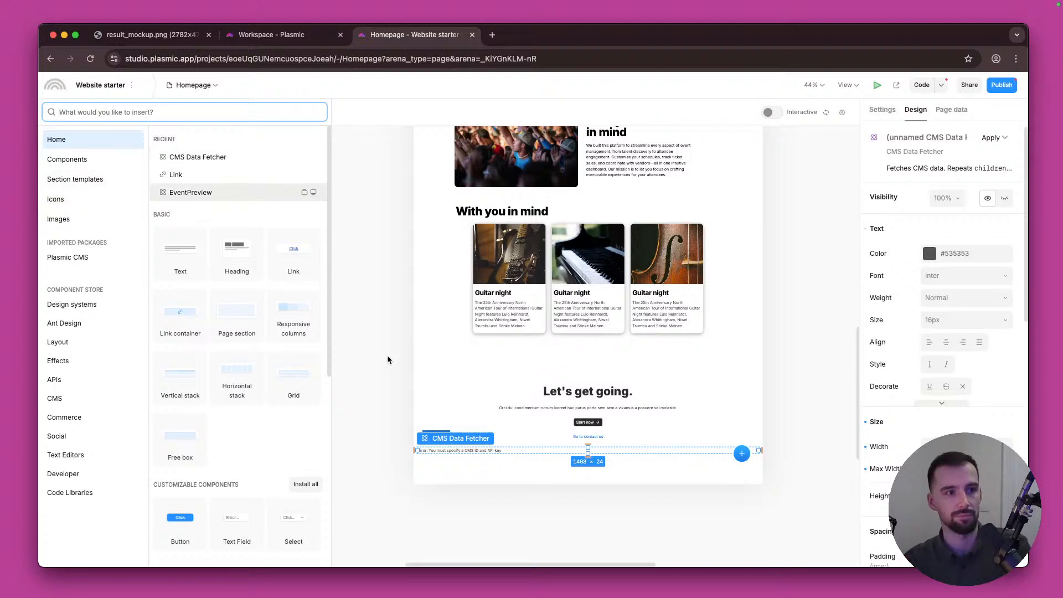
pyautogui.click(489, 443)
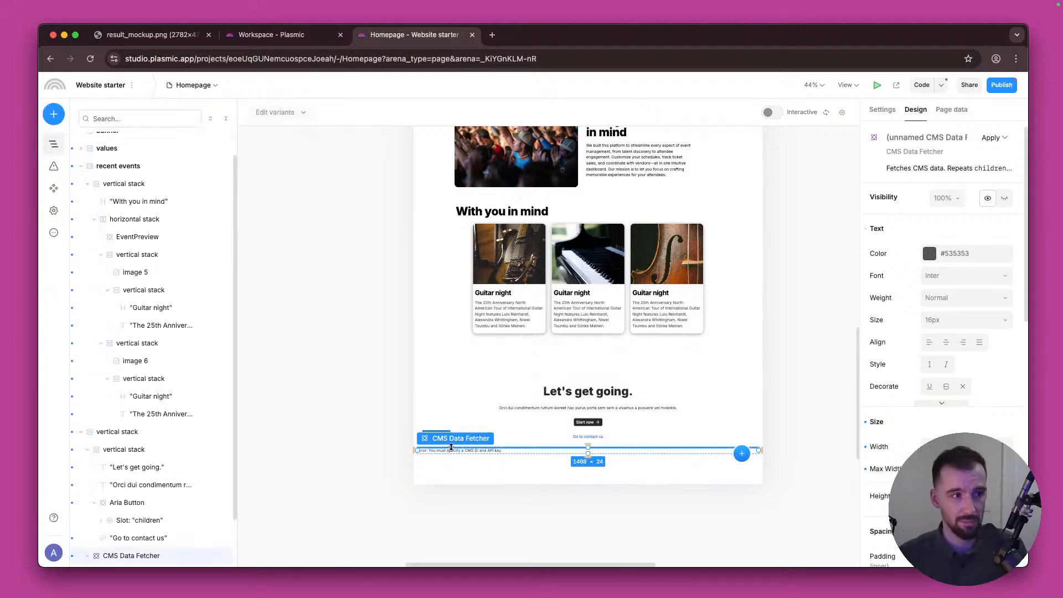
pyautogui.scroll(-1, 160, 462)
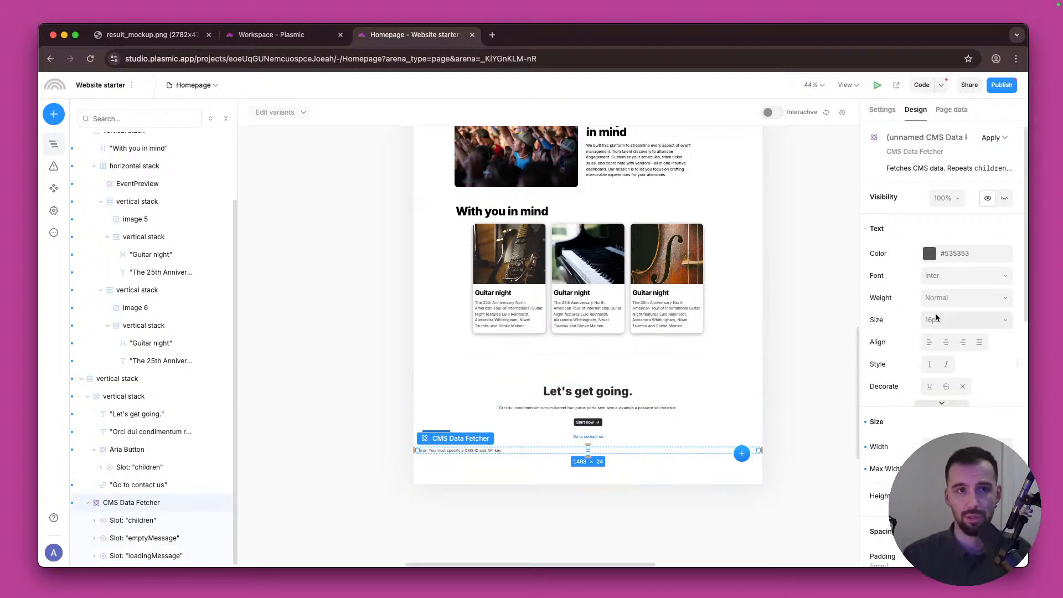
pyautogui.scroll(-3, 945, 303)
pyautogui.scroll(-4, 944, 304)
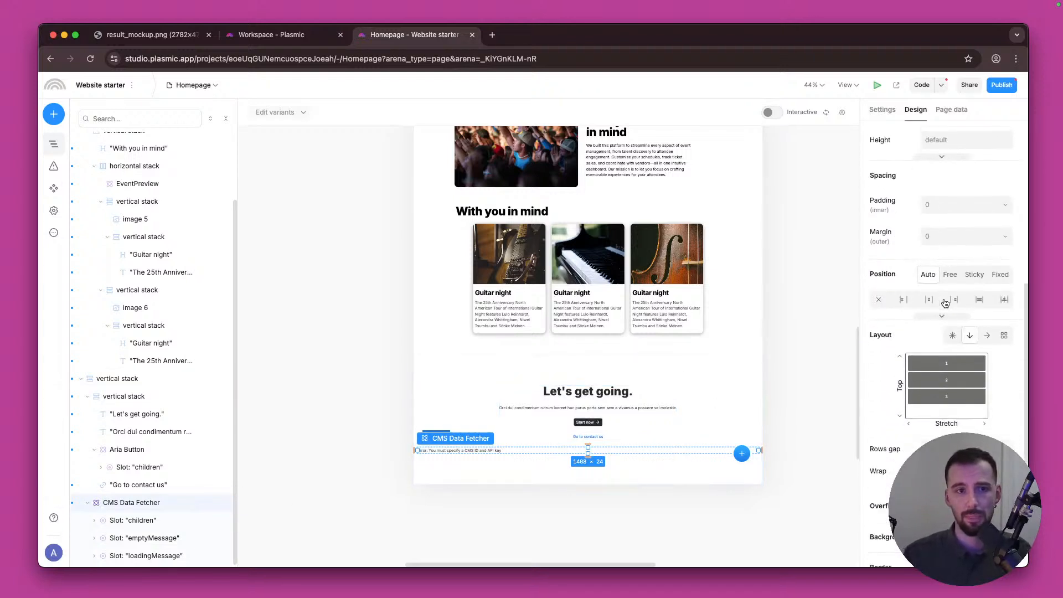
# Step: Open the CMS Data Fetcher's settings and examine its query properties, including Model and Mode
pyautogui.click(883, 111)
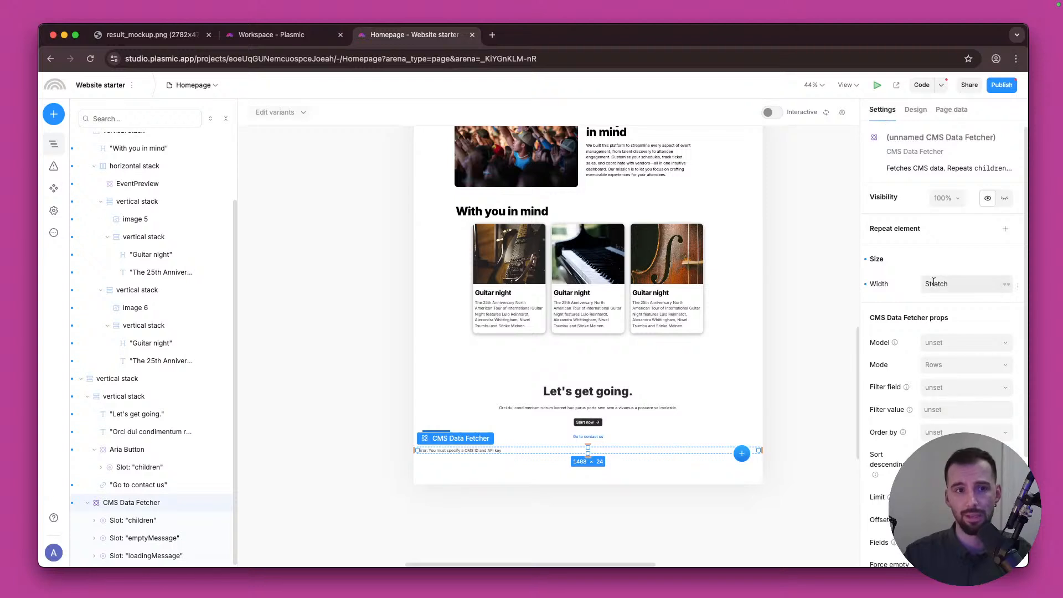
pyautogui.scroll(-1, 936, 285)
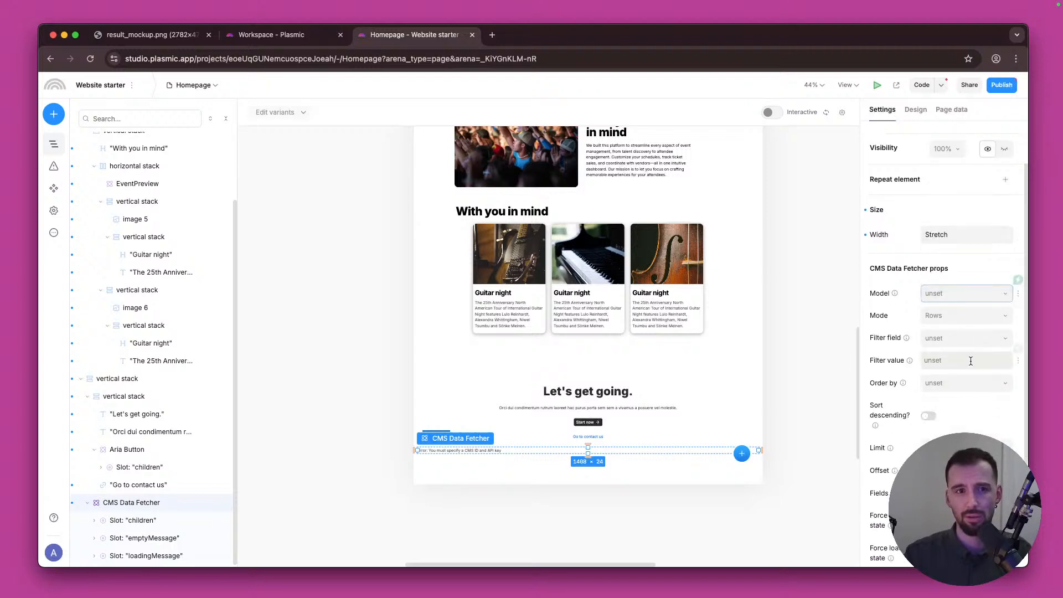
pyautogui.click(955, 314)
pyautogui.click(904, 304)
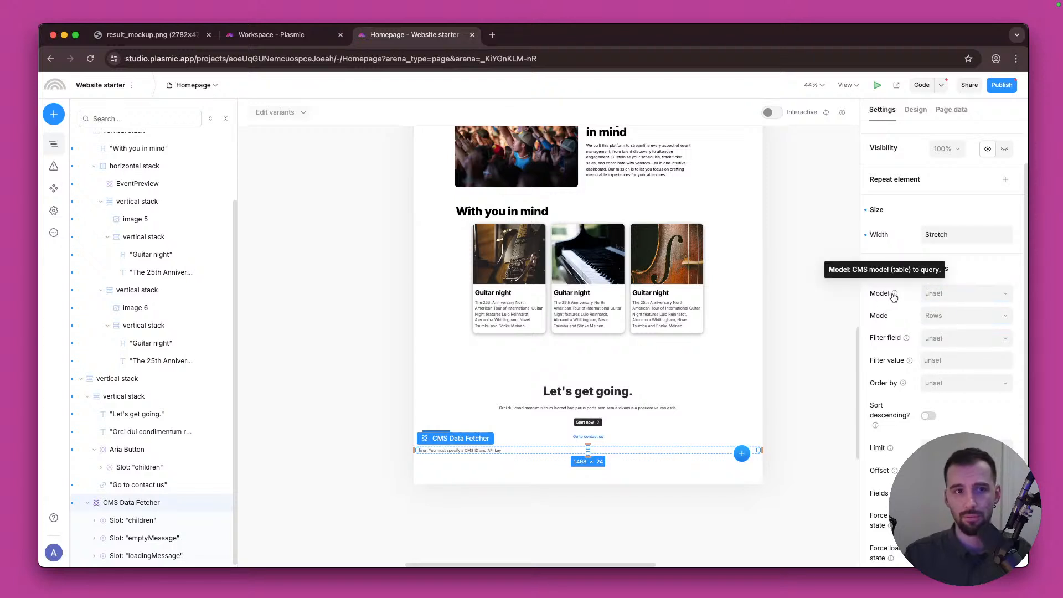
# Step: Examine the rest of the CMS Data Fetcher's properties, including Limit, Offset, Fields and the forced states
pyautogui.scroll(-1, 886, 310)
pyautogui.scroll(-1, 931, 386)
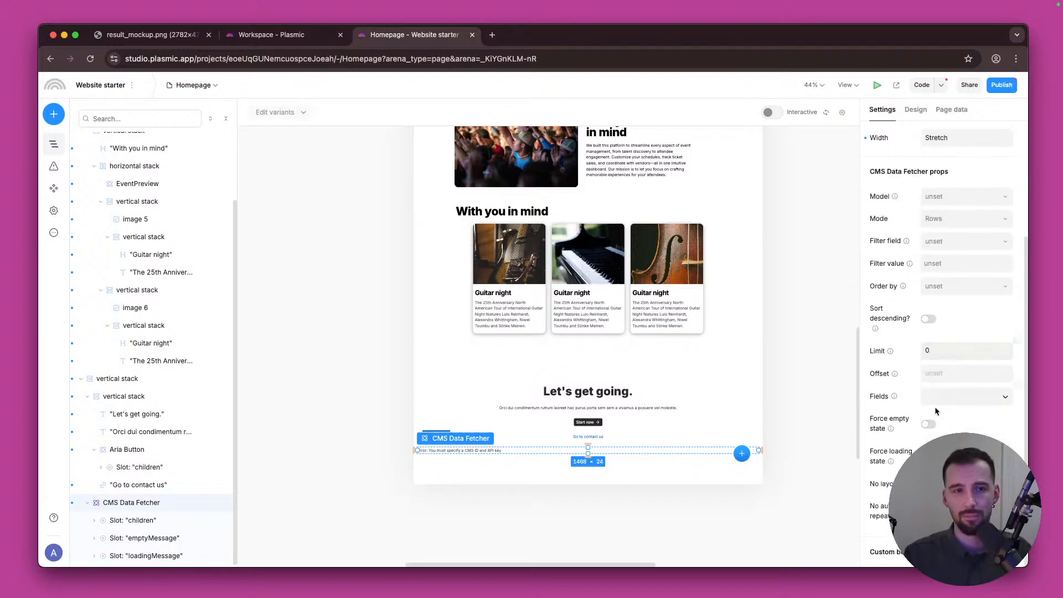
pyautogui.rightClick(146, 498)
pyautogui.click(139, 501)
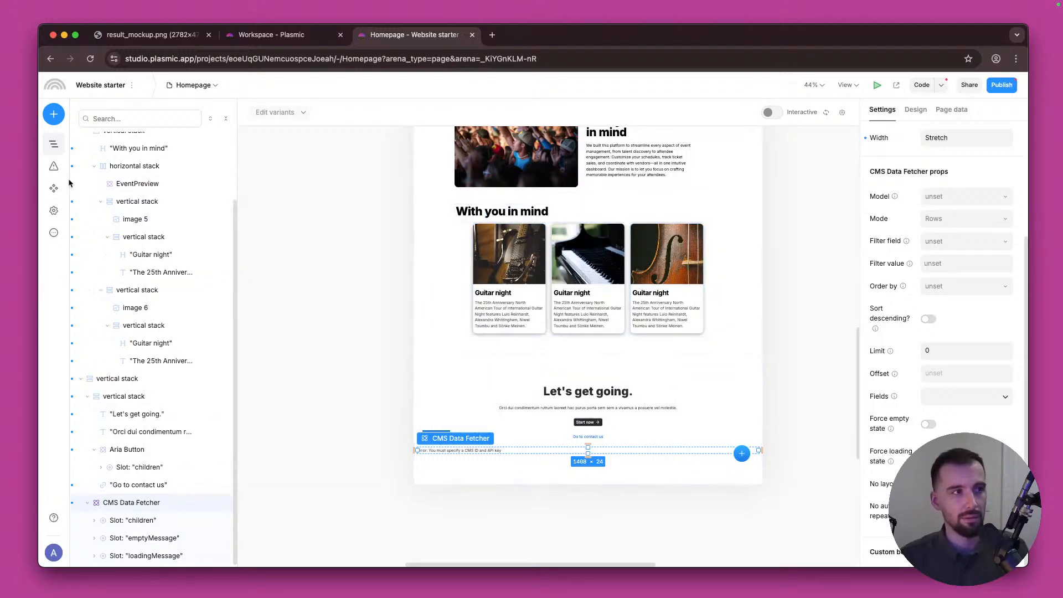
# Step: Review the CMS Credentials Provider's full properties in the project settings, including Studio URL, CMS ID and token, and close them
pyautogui.moveTo(59, 181)
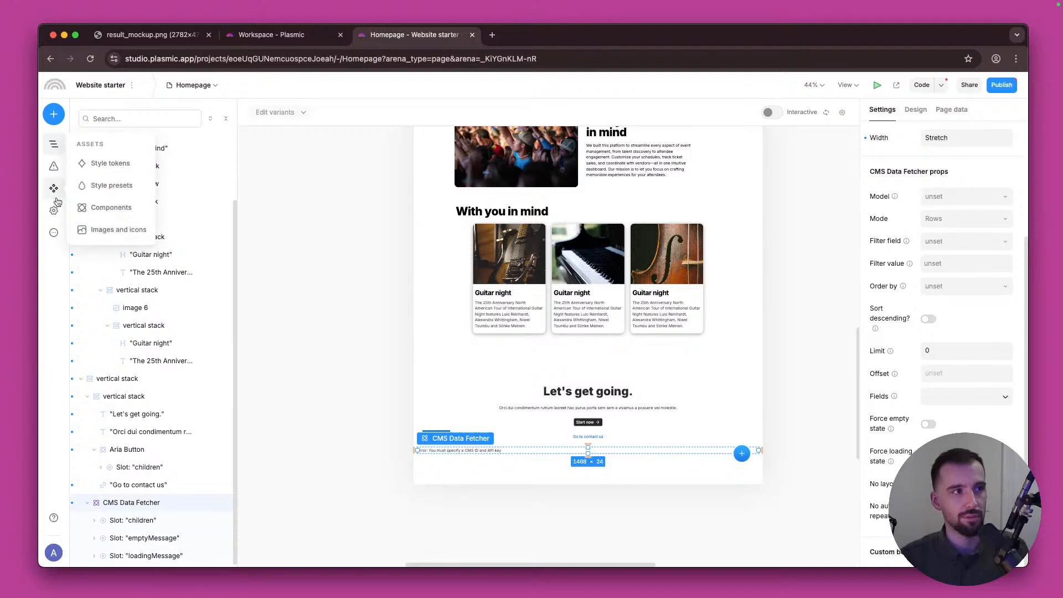
pyautogui.moveTo(53, 210)
pyautogui.click(113, 186)
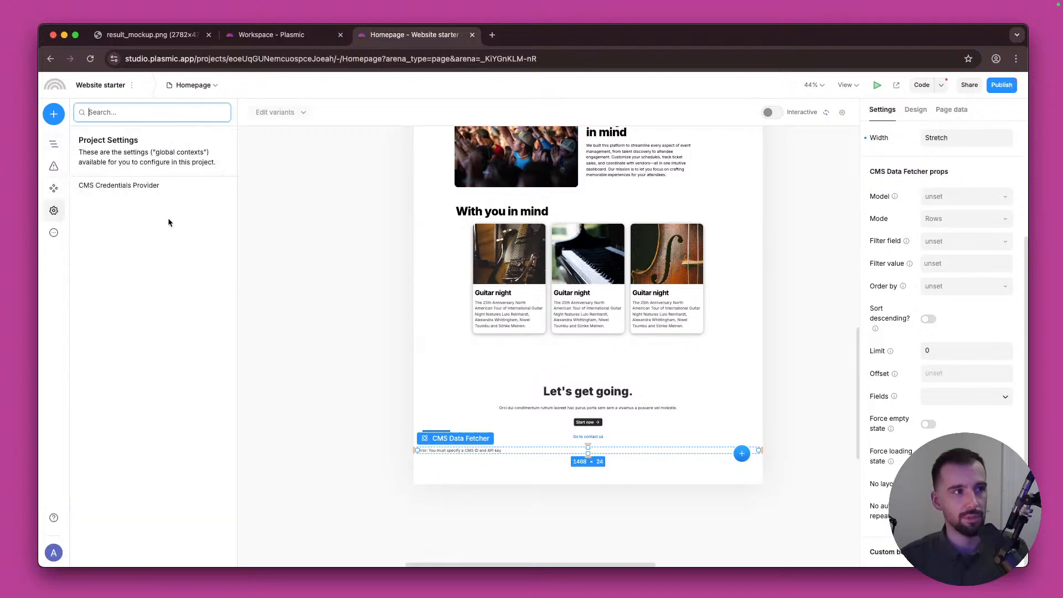
pyautogui.click(162, 191)
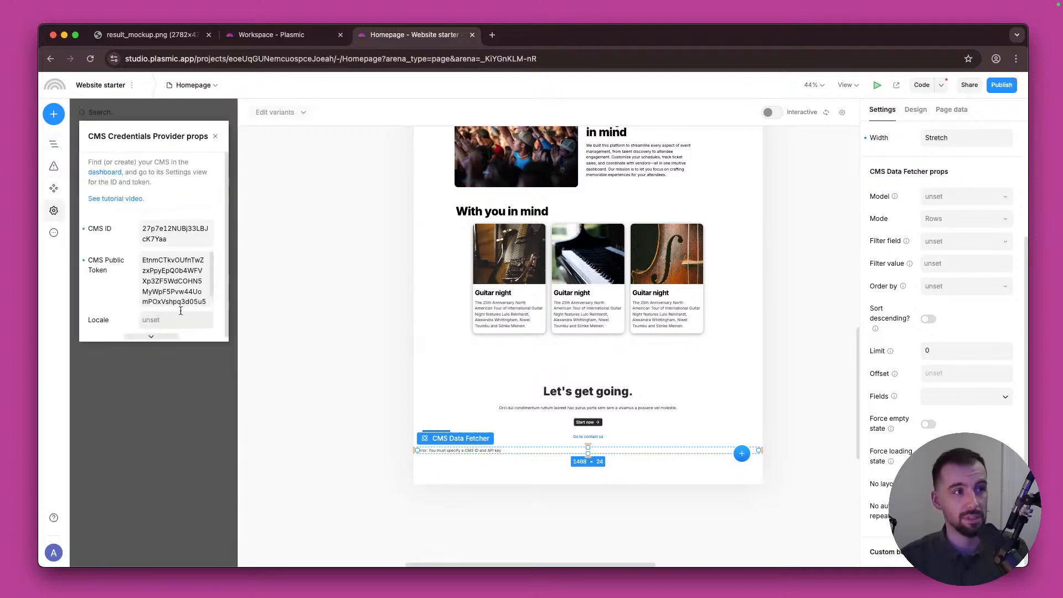
pyautogui.click(167, 337)
pyautogui.scroll(-1, 169, 332)
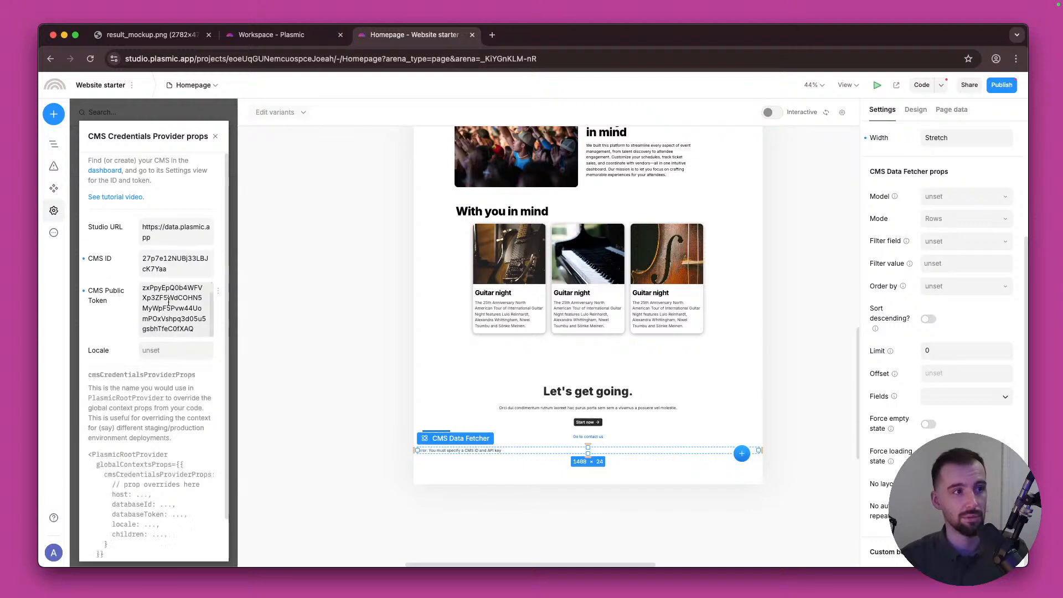
pyautogui.scroll(-2, 164, 392)
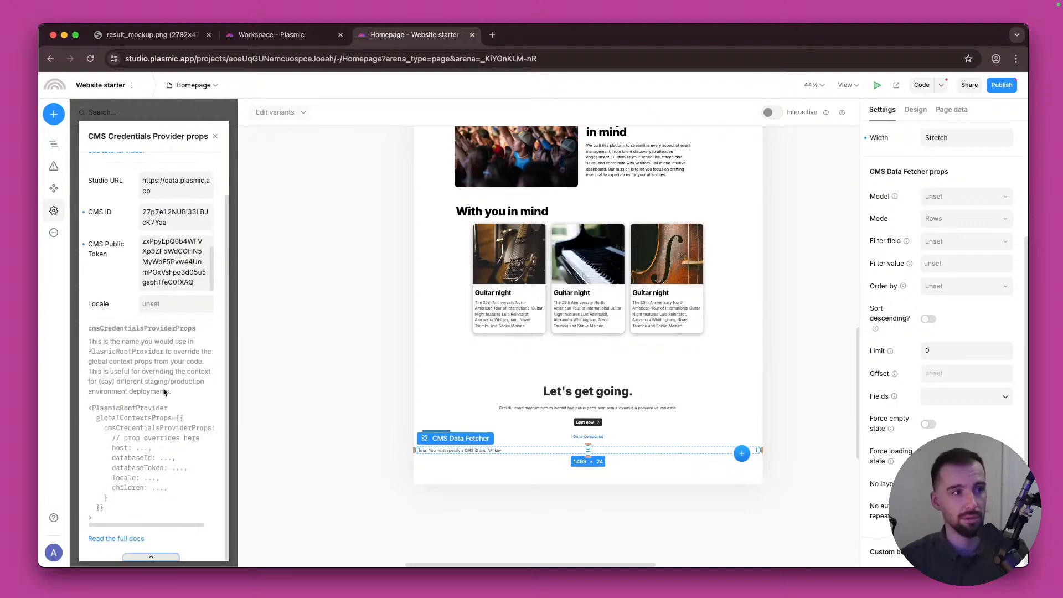
pyautogui.scroll(2, 164, 392)
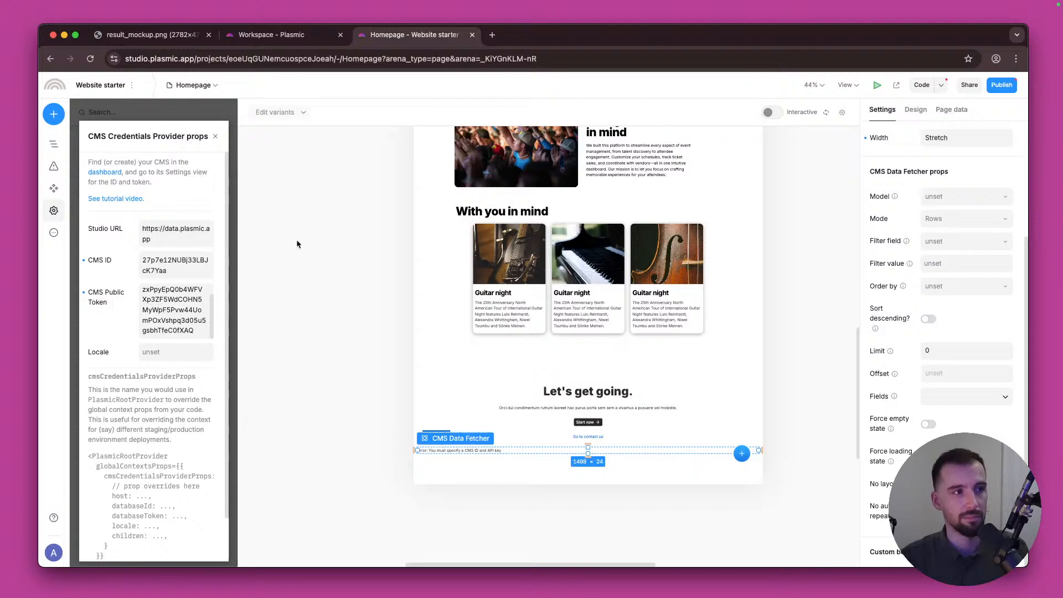
pyautogui.click(326, 340)
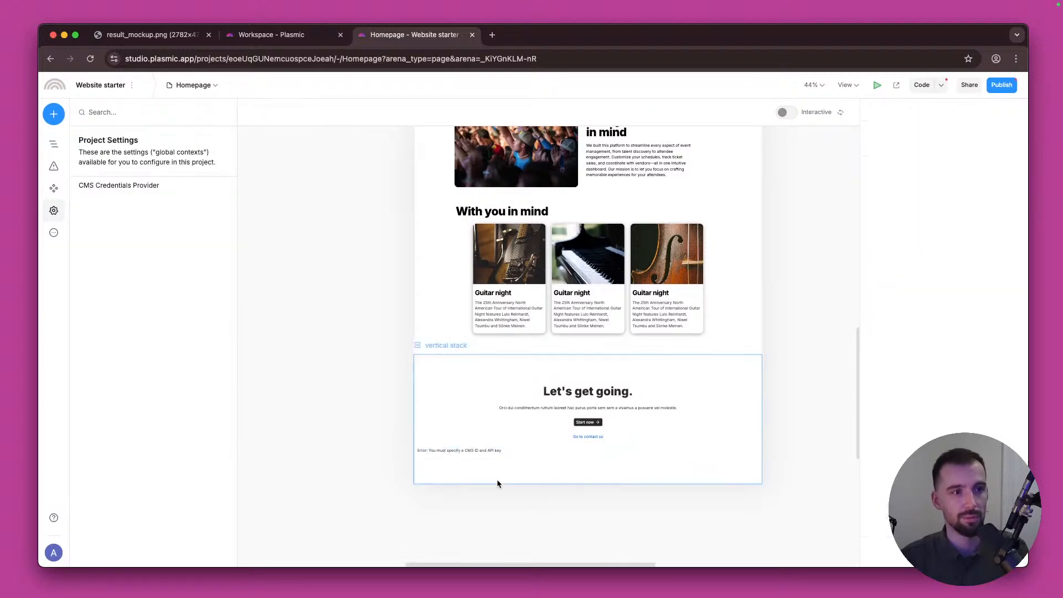
# Step: Inspect the CMS output below the contact link on the homepage and select its CMS Data Fetcher in the page outline
pyautogui.click(476, 450)
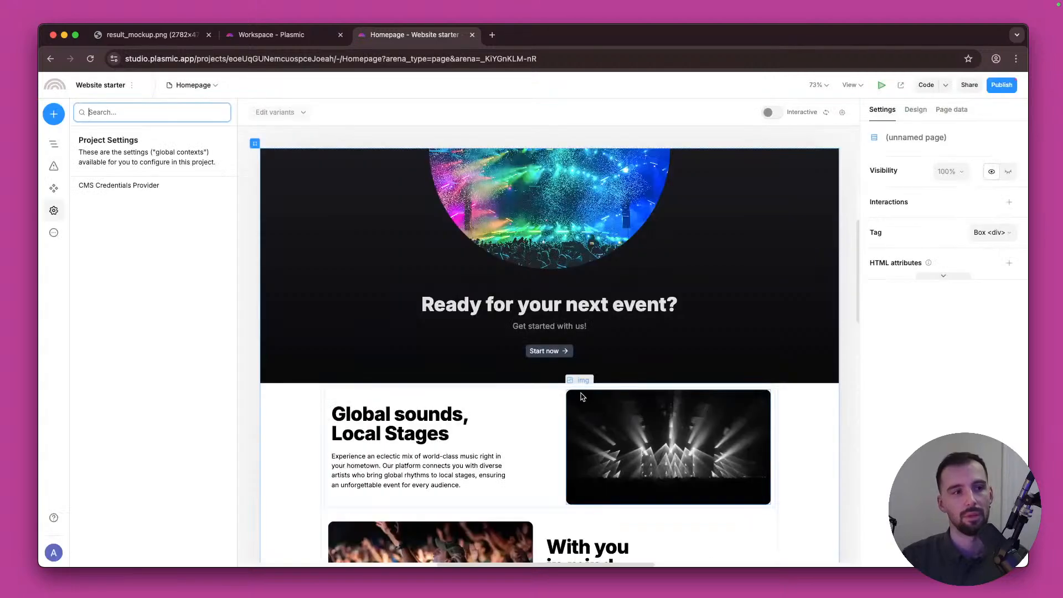
pyautogui.scroll(-15, 707, 399)
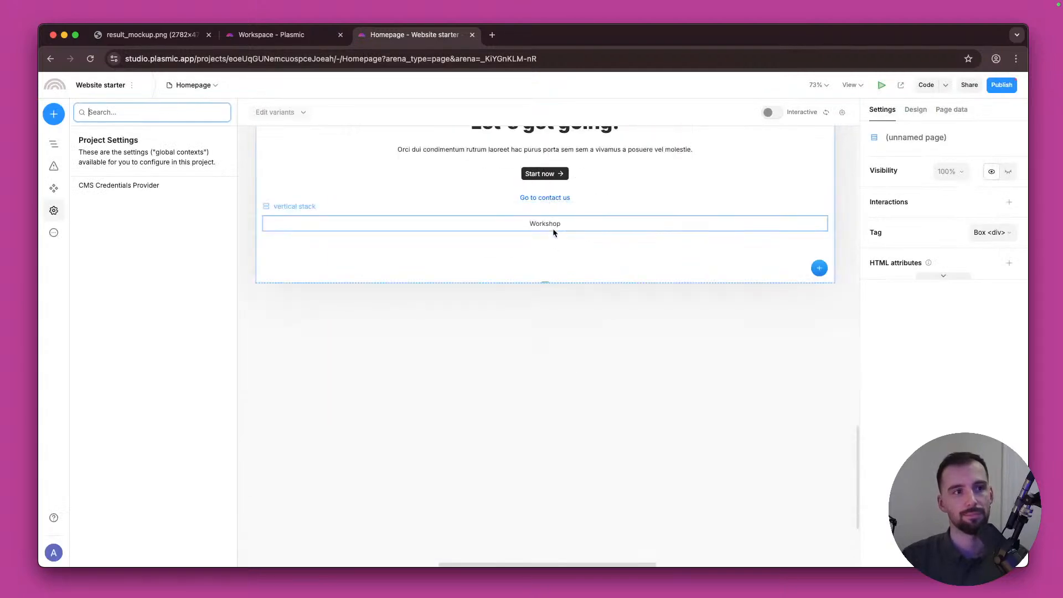
pyautogui.click(552, 225)
pyautogui.click(634, 225)
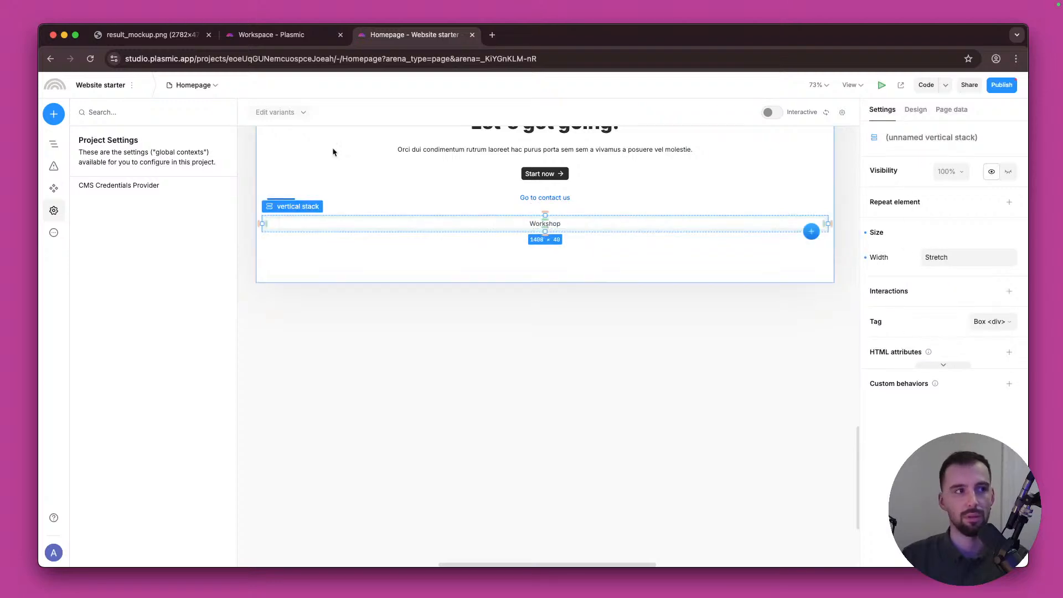
pyautogui.click(54, 144)
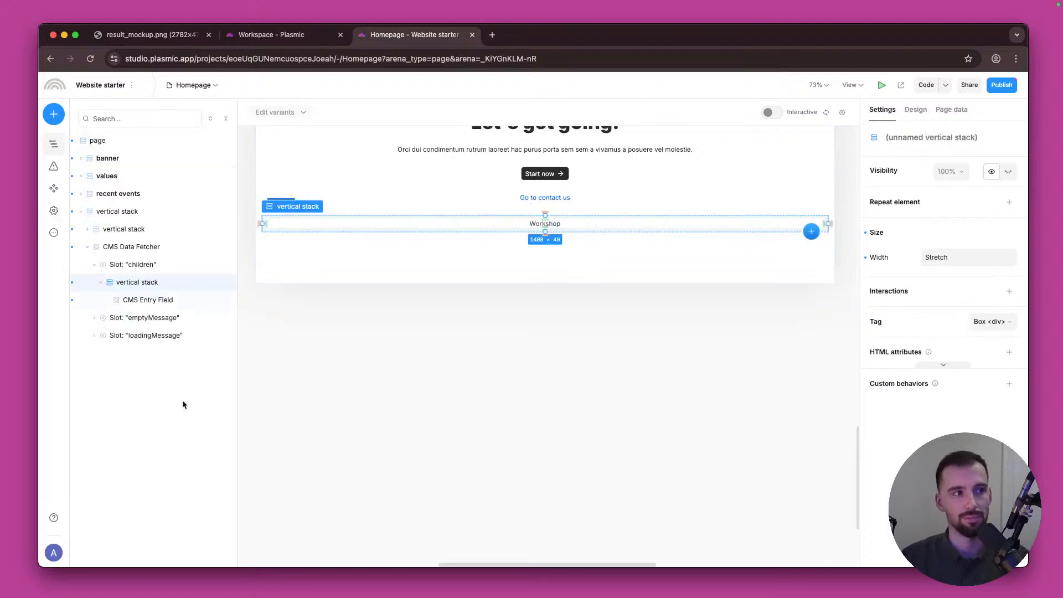
pyautogui.click(138, 305)
pyautogui.click(128, 246)
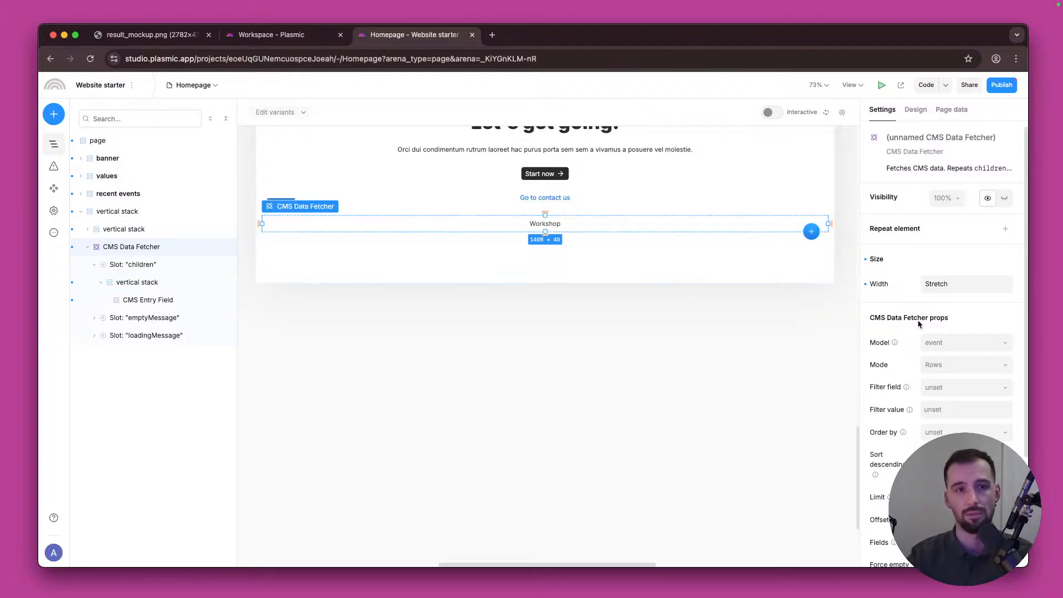
# Step: Examine the CMS Data Fetcher's width and Mode options and its filter, order and limit properties without changing them
pyautogui.click(976, 289)
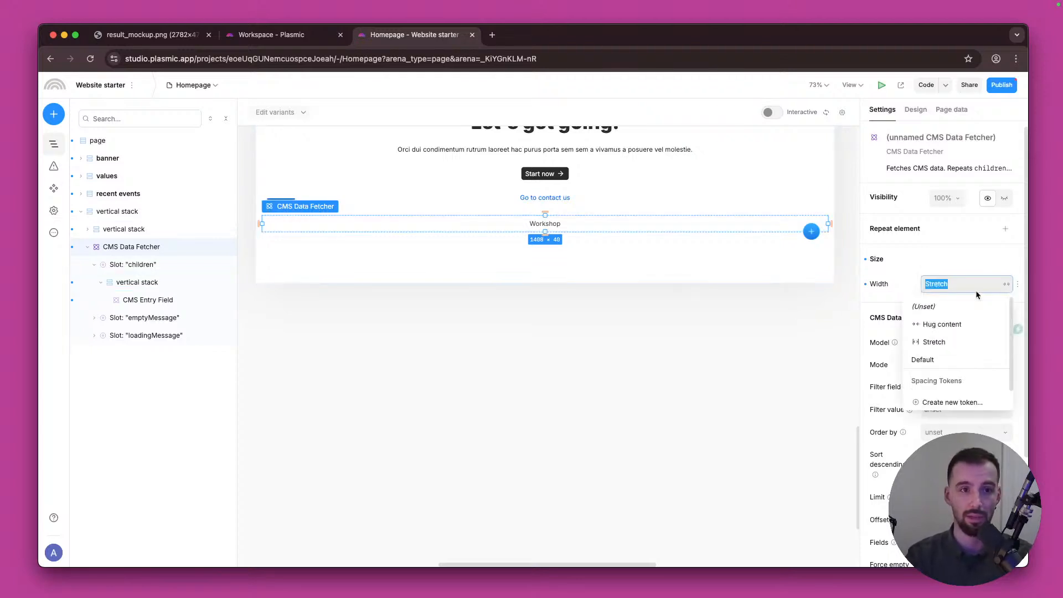
pyautogui.click(952, 254)
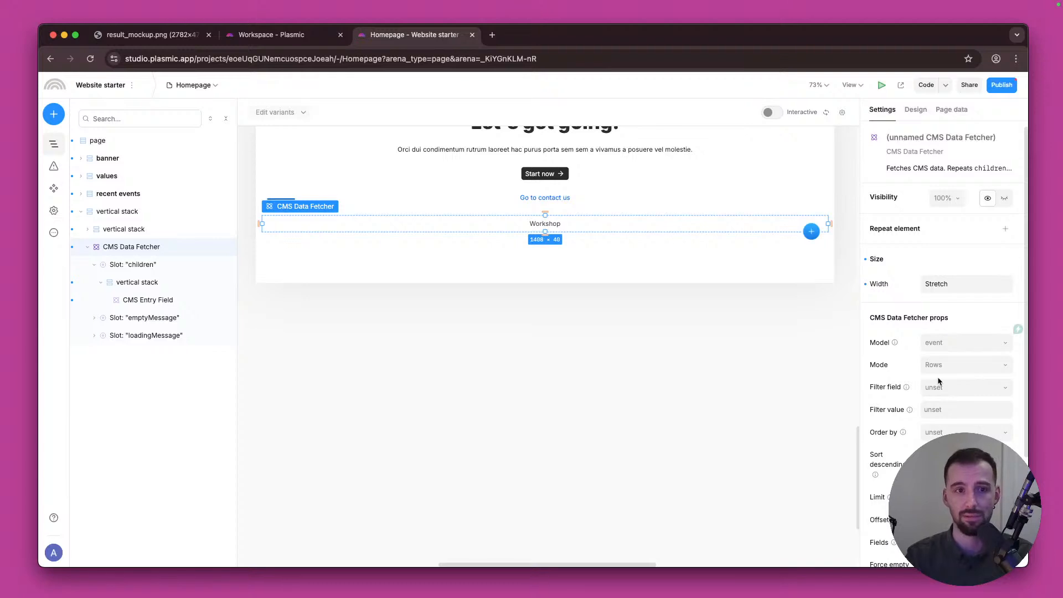
pyautogui.click(961, 367)
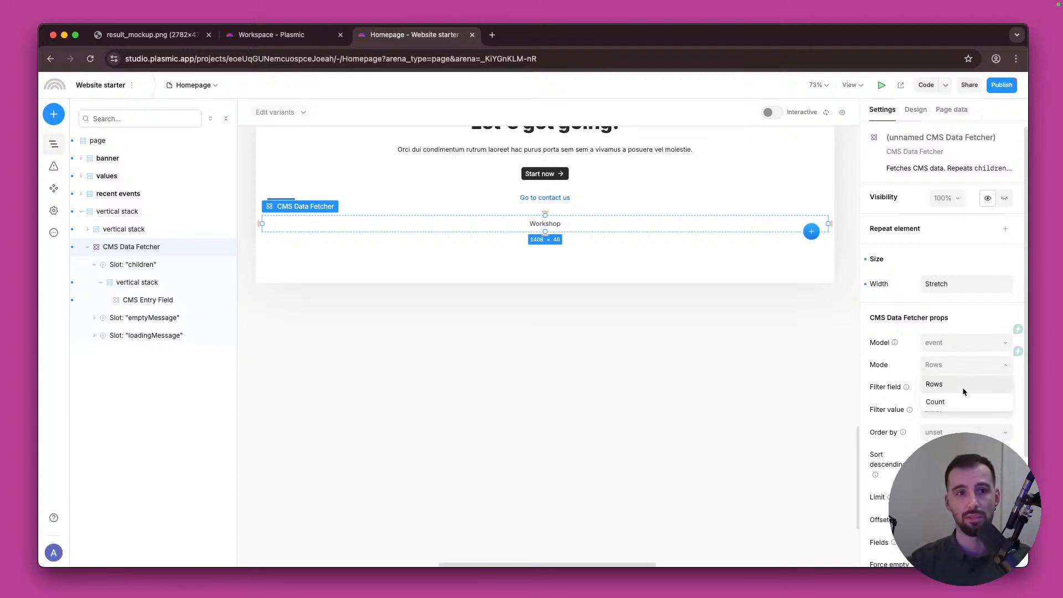
pyautogui.click(907, 365)
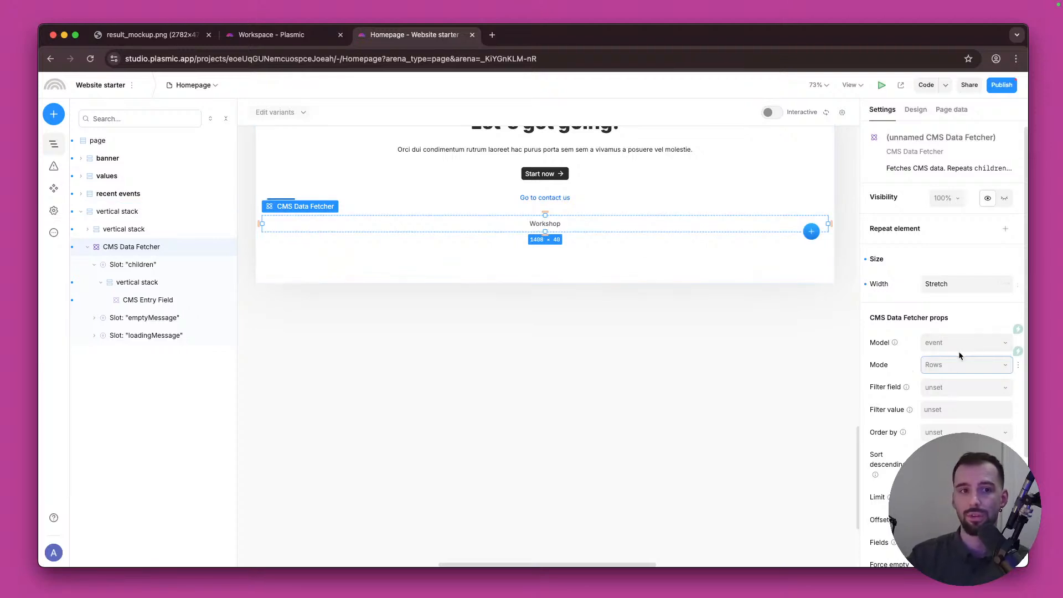
pyautogui.scroll(-3, 913, 338)
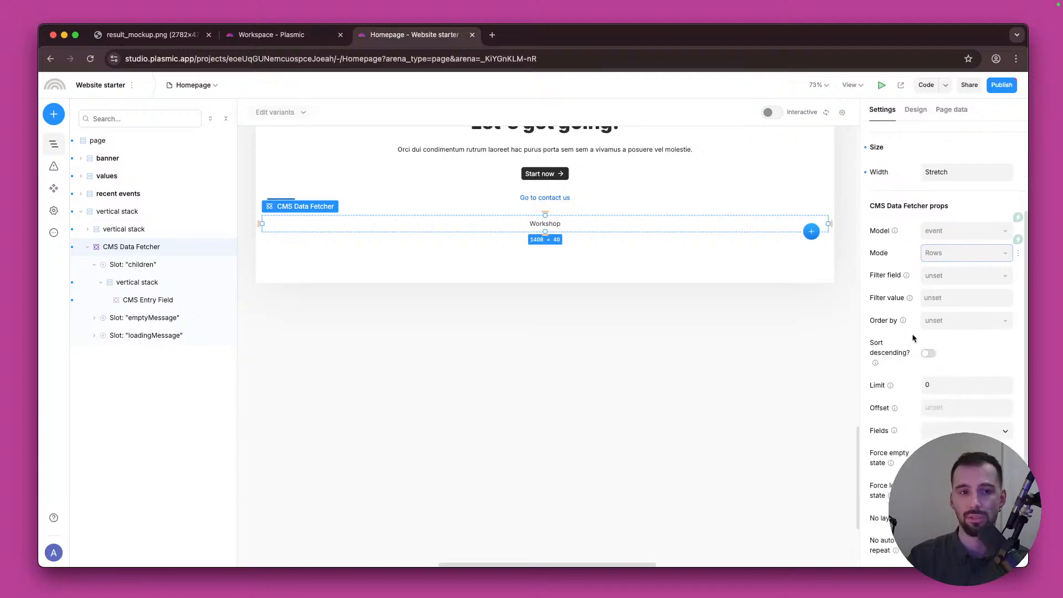
pyautogui.scroll(-1, 941, 332)
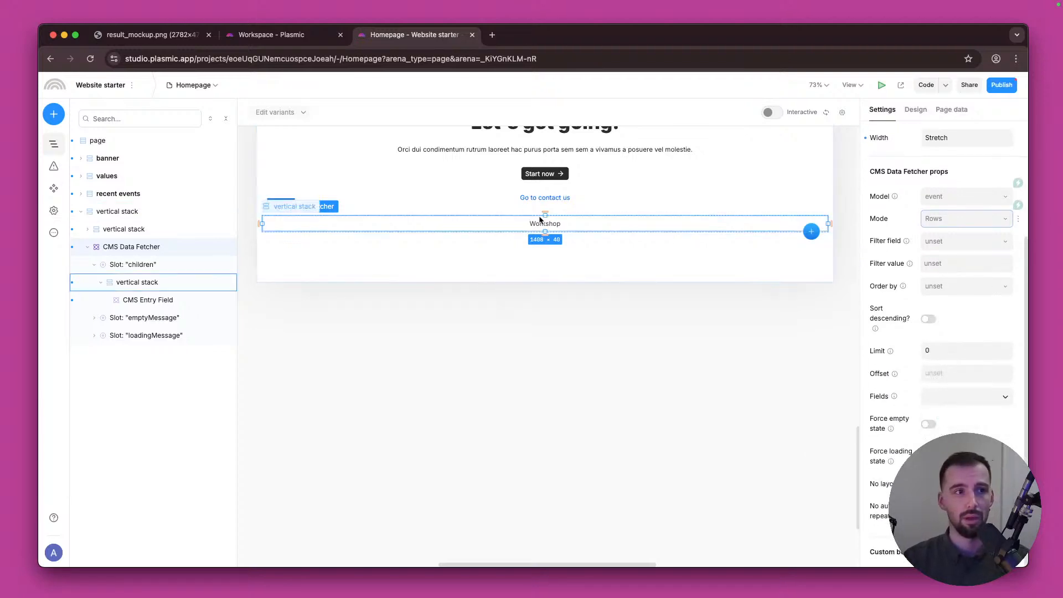
# Step: Select the CMS Entry Field inside the fetcher and examine the choices for its Field property
pyautogui.click(155, 300)
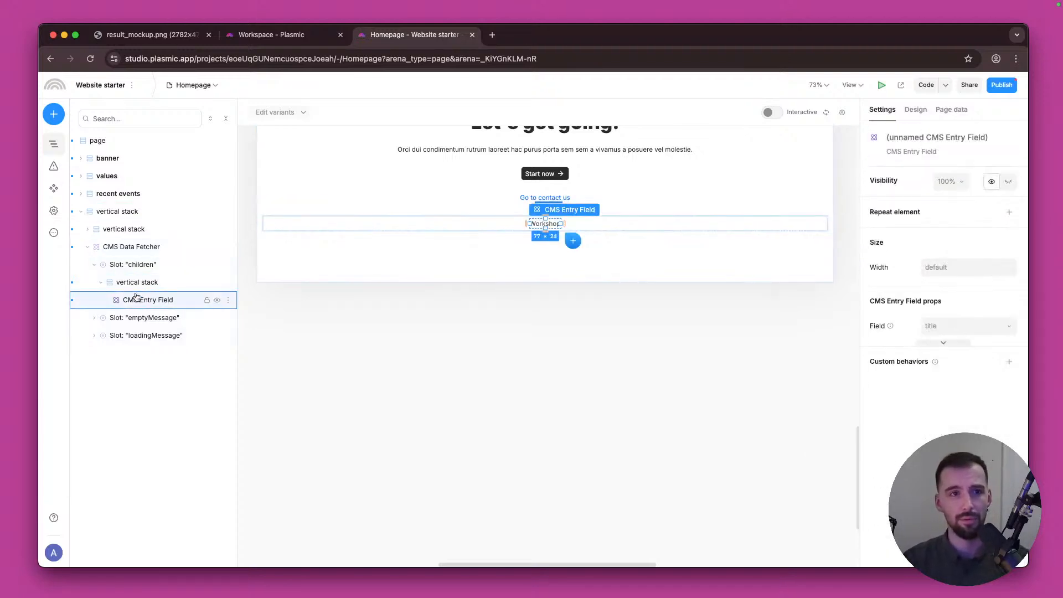
pyautogui.click(958, 329)
pyautogui.click(898, 403)
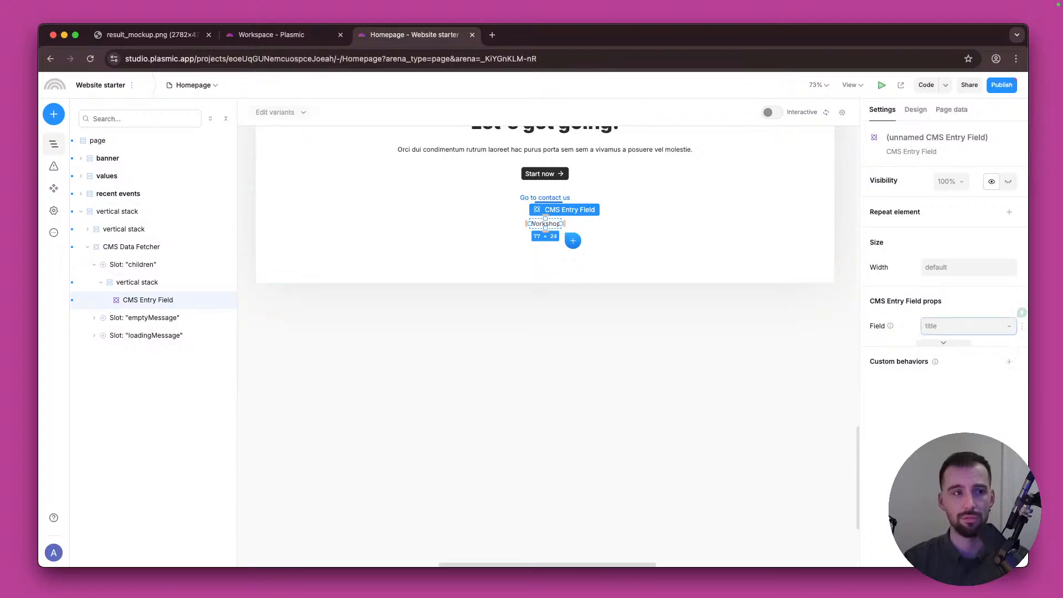
# Step: Search the insertable components for "car" and add a Slider Carousel to the vertical stack inside the CMS Data Fetcher
pyautogui.click(150, 284)
pyautogui.rightClick(143, 284)
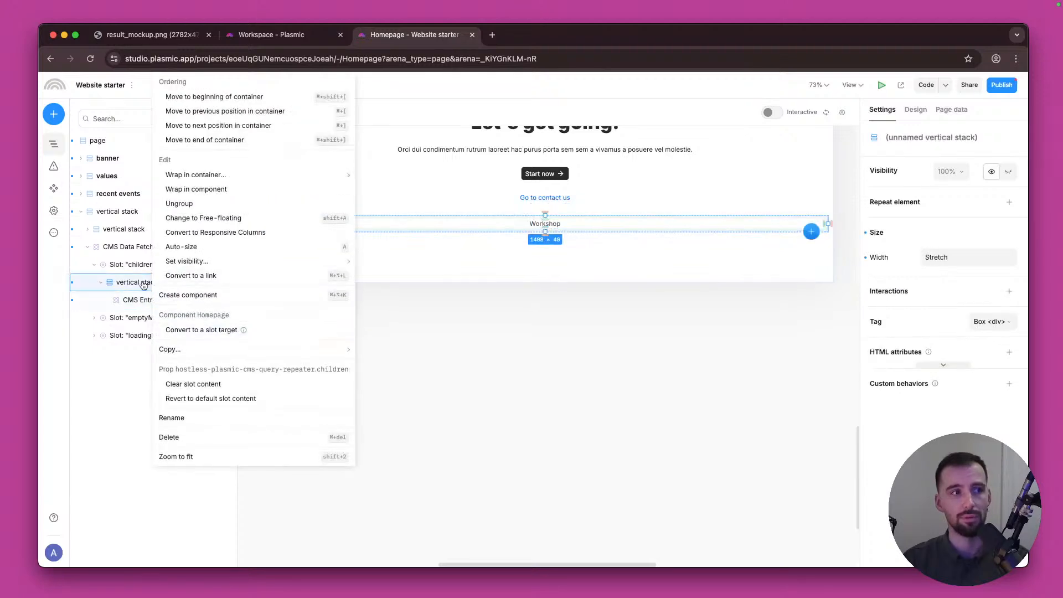
pyautogui.click(133, 284)
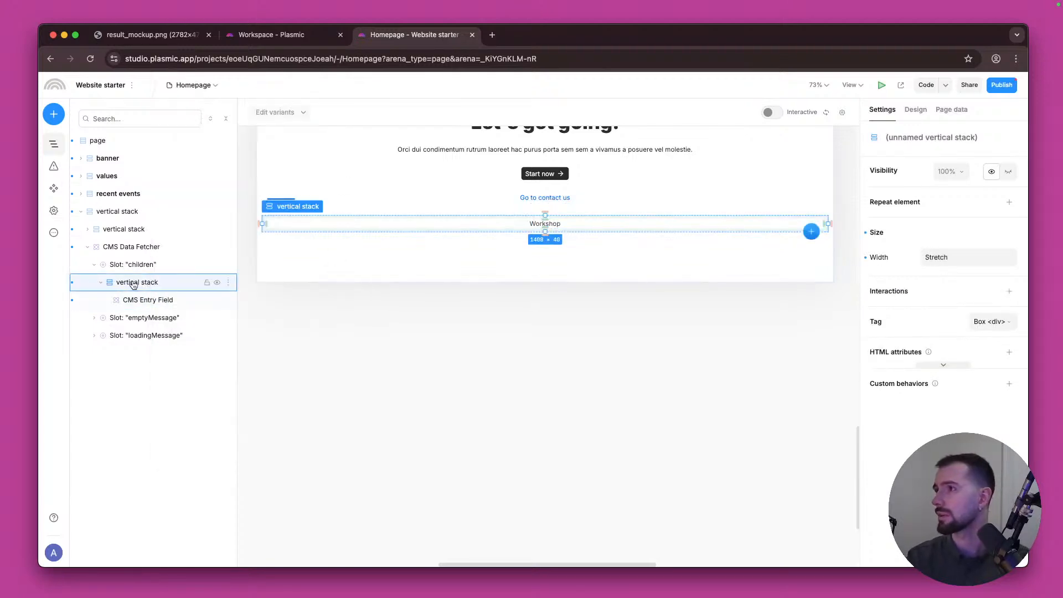
pyautogui.click(54, 114)
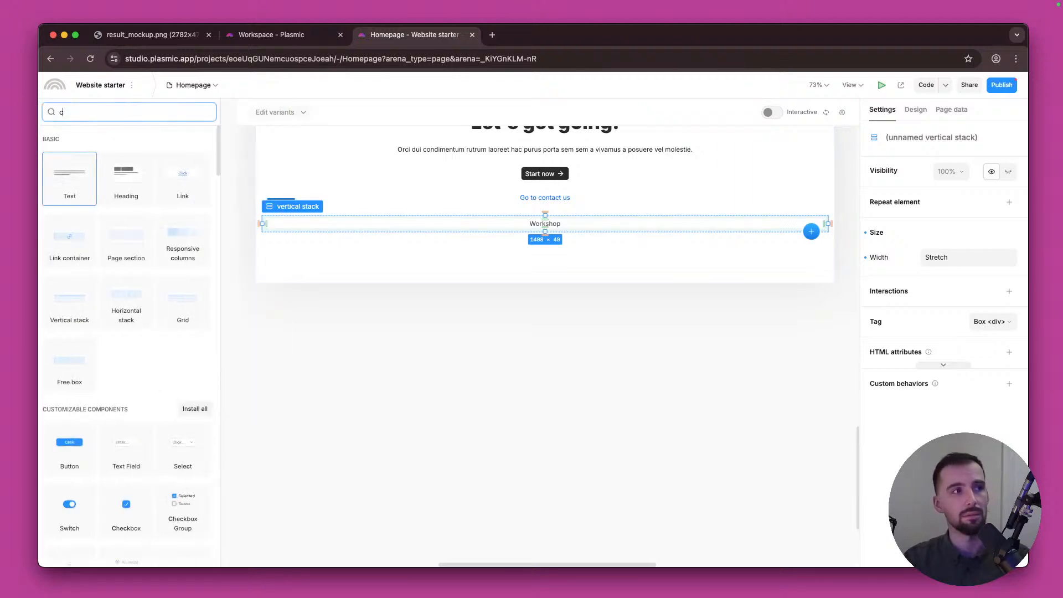
pyautogui.write('cark')
pyautogui.press('BackSpace')
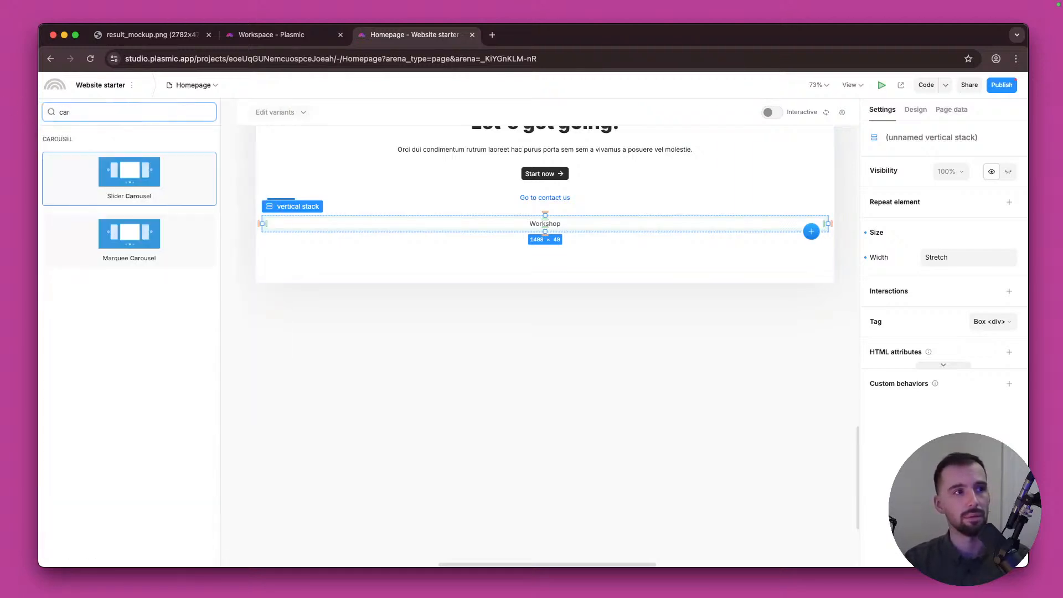
pyautogui.press('Return')
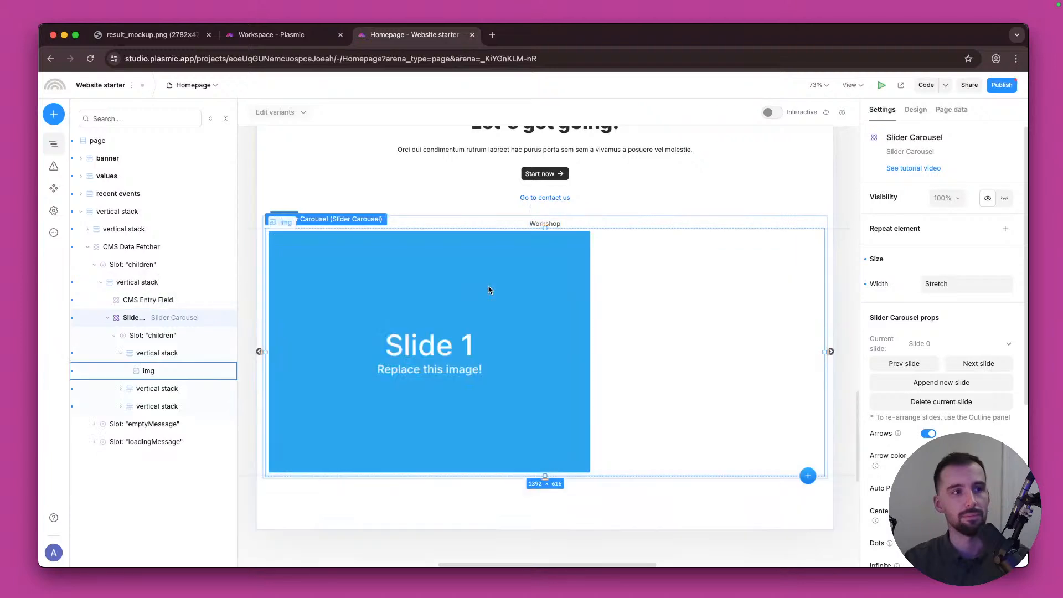
# Step: Compare the new carousel's place in the CMS Data Fetcher outline and examine the Slider Carousel's properties
pyautogui.click(165, 315)
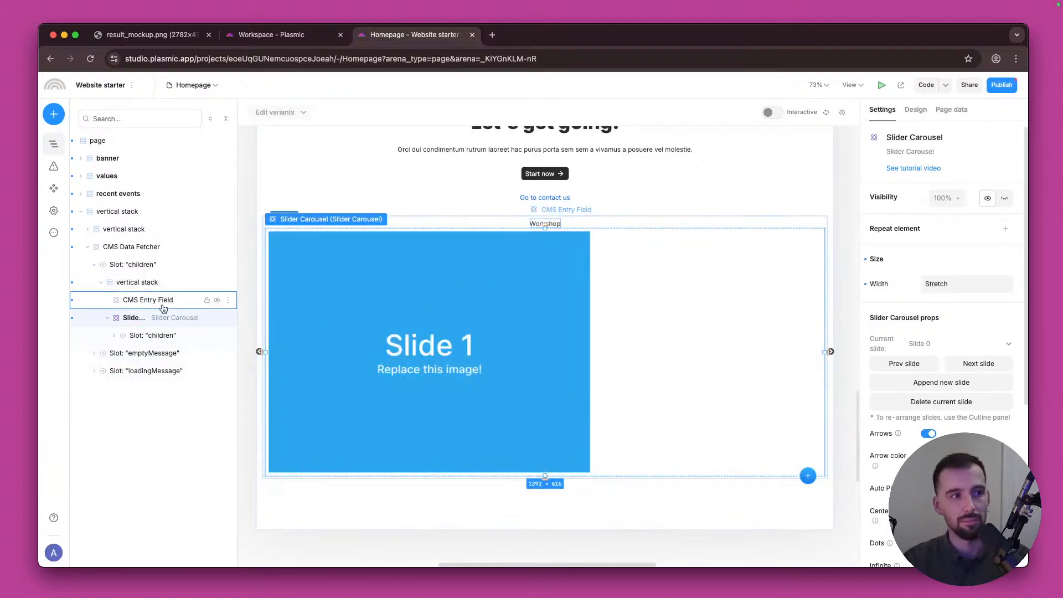
pyautogui.click(136, 248)
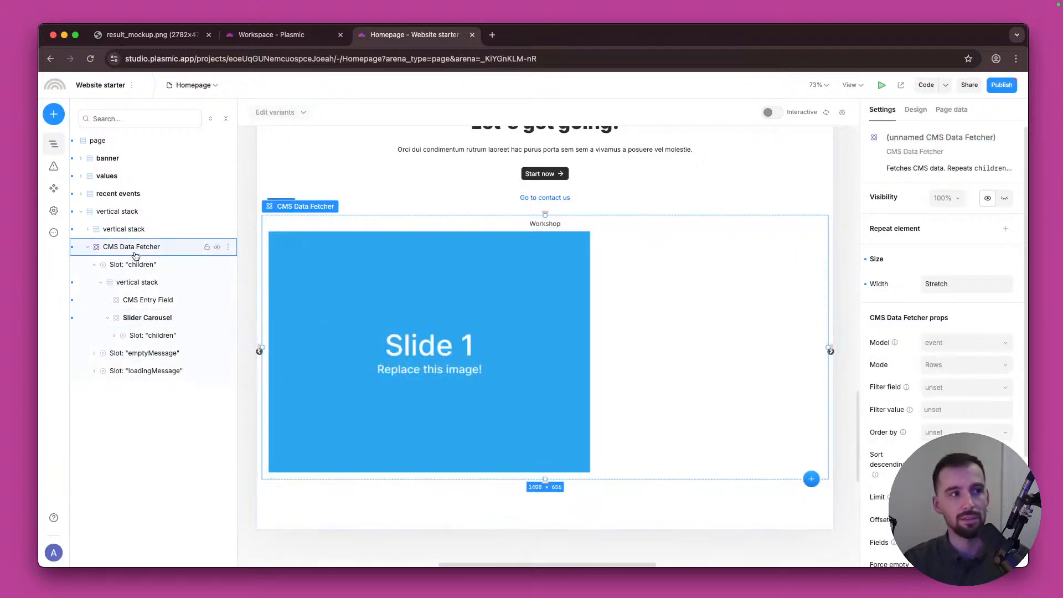
pyautogui.click(164, 317)
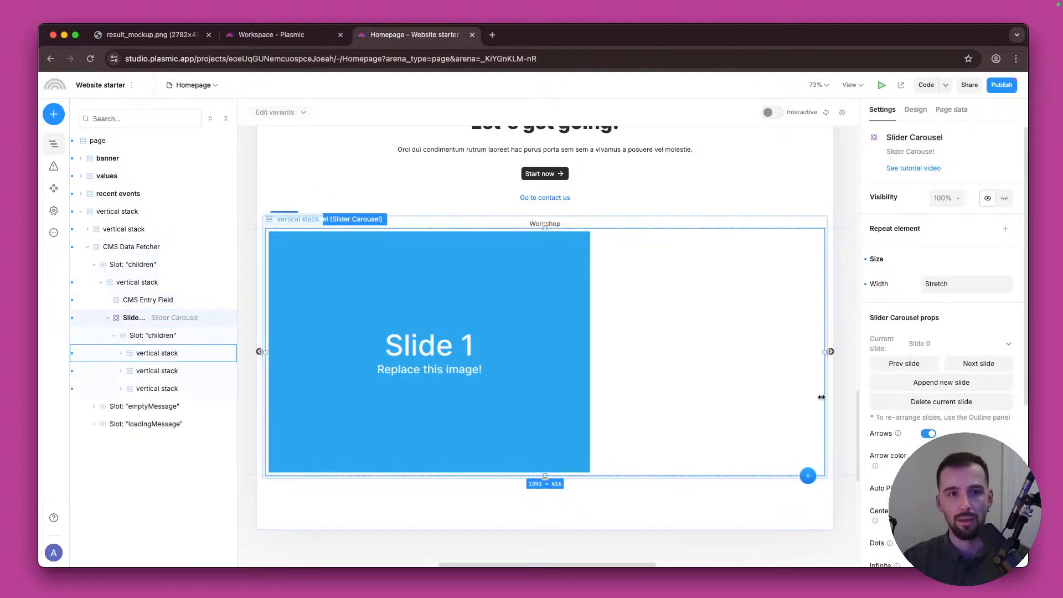
pyautogui.scroll(-5, 961, 377)
pyautogui.scroll(-2, 962, 378)
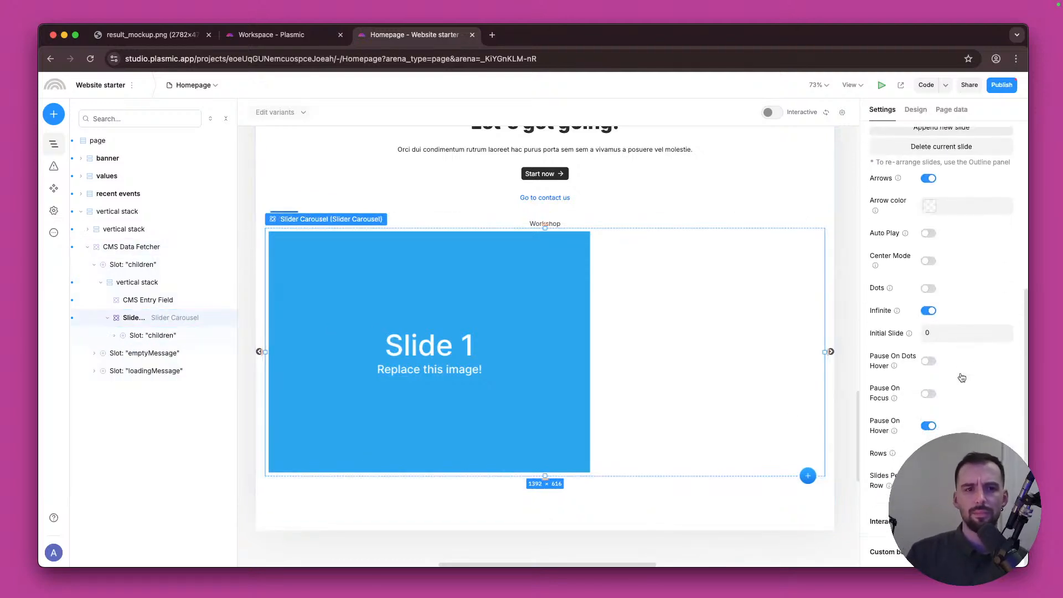
pyautogui.scroll(5, 962, 378)
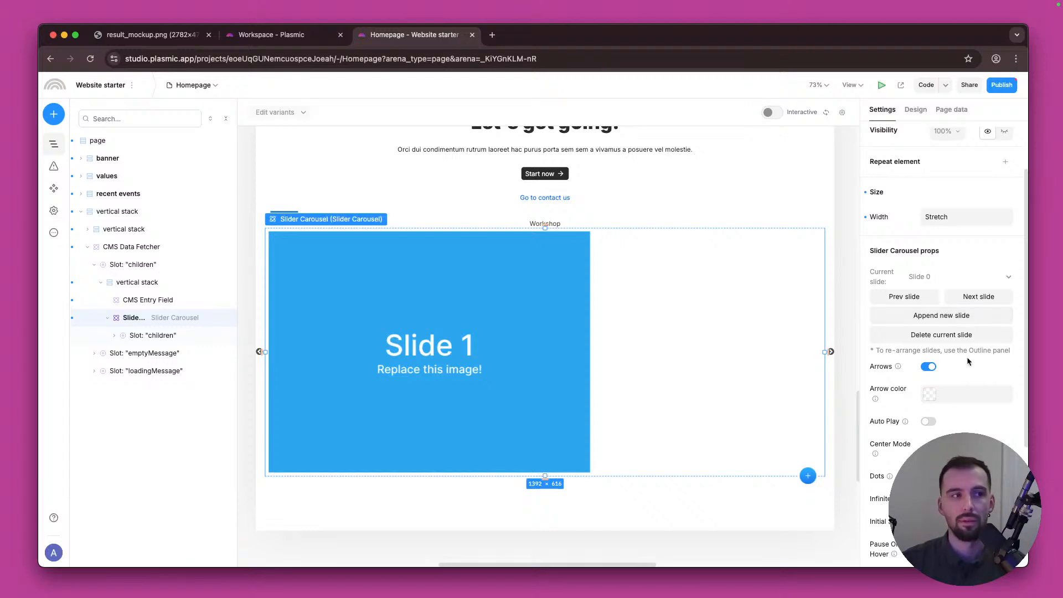
# Step: Expand the Slider Carousel's children and delete the placeholder image from the first slide's vertical stack
pyautogui.click(114, 337)
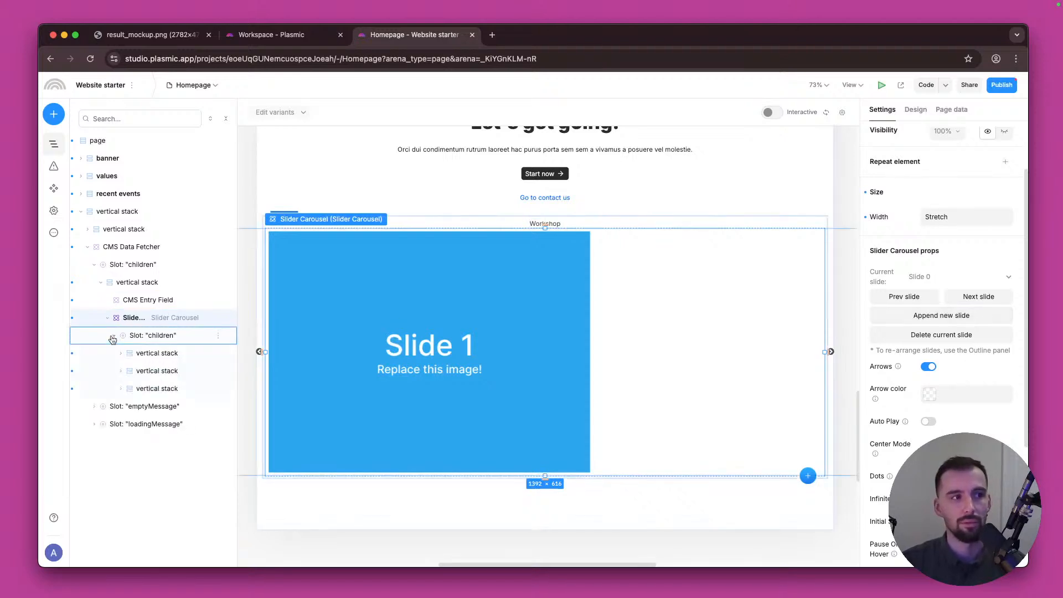
pyautogui.click(142, 354)
pyautogui.click(139, 373)
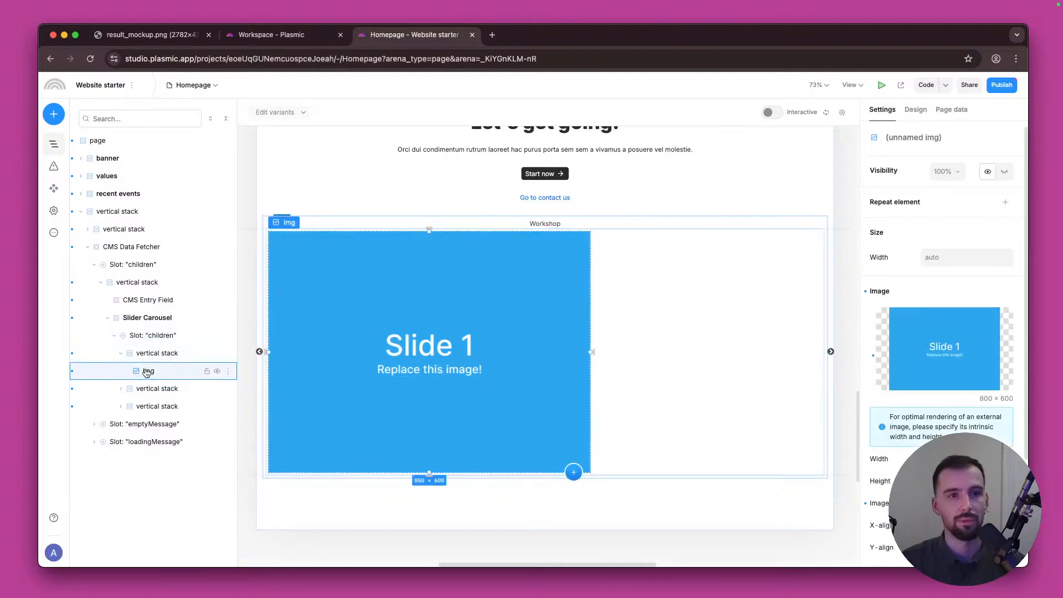
pyautogui.press('Delete')
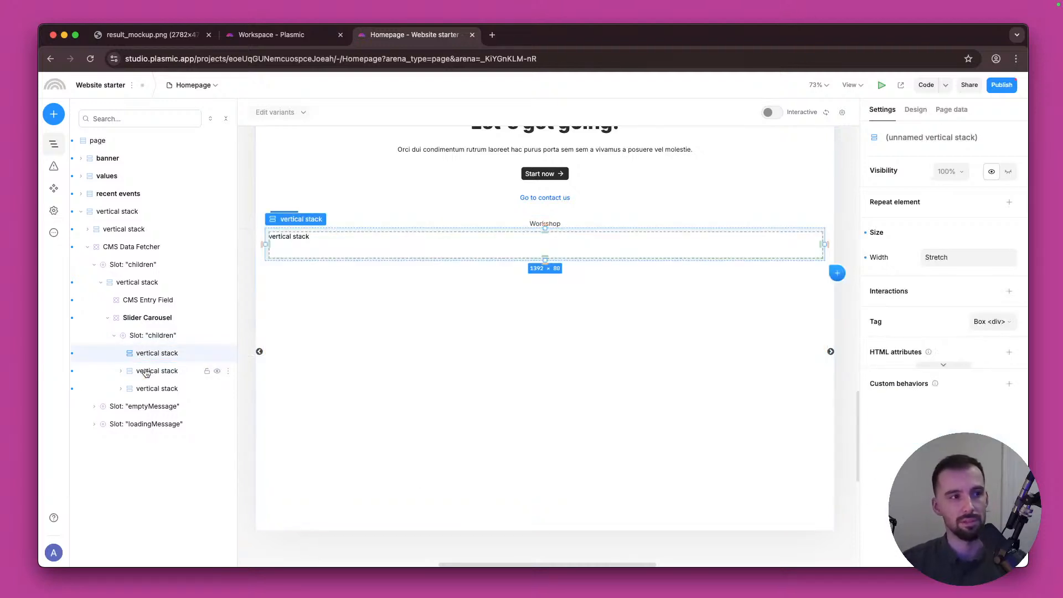
pyautogui.rightClick(130, 355)
pyautogui.press('Escape')
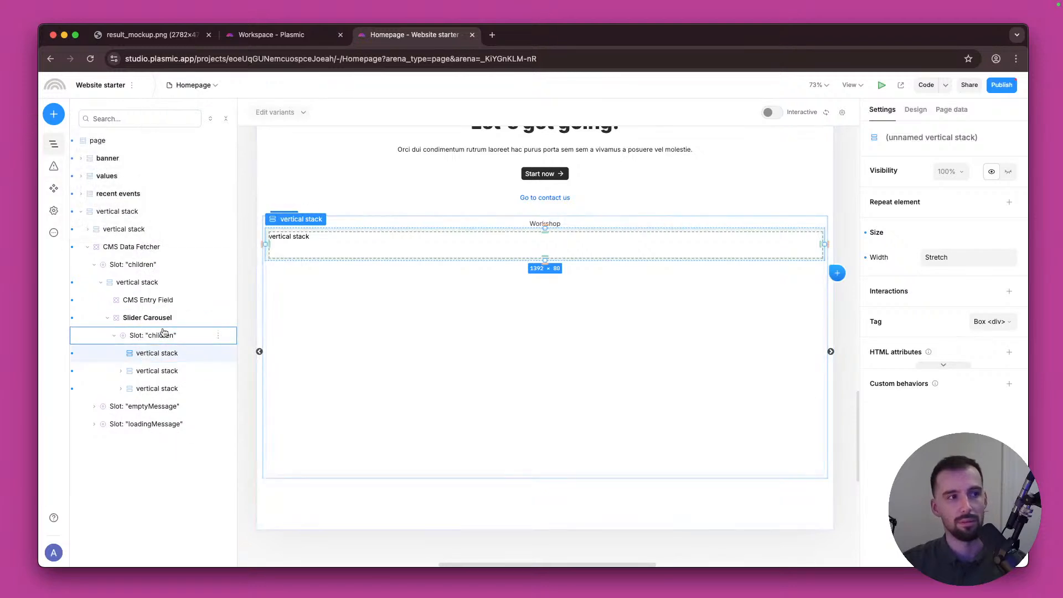
pyautogui.click(53, 114)
pyautogui.write('cms entry')
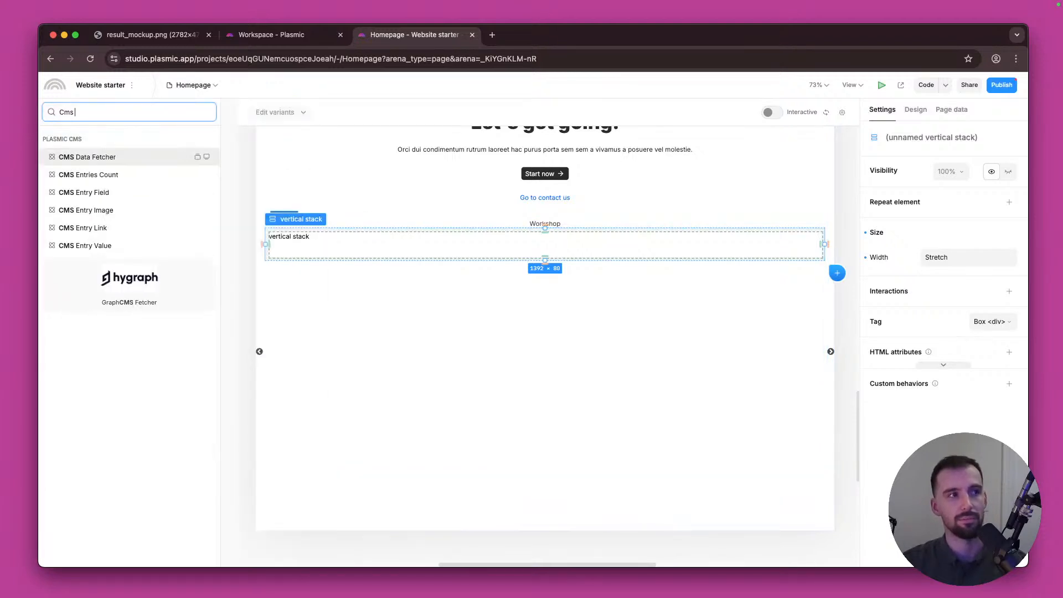
pyautogui.press('Return')
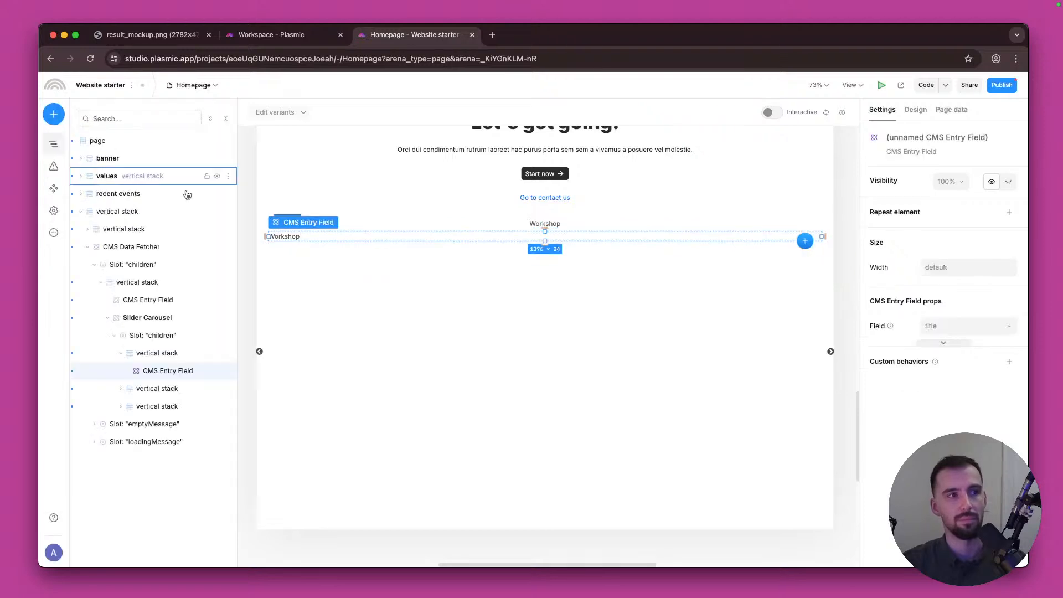
pyautogui.press('Delete')
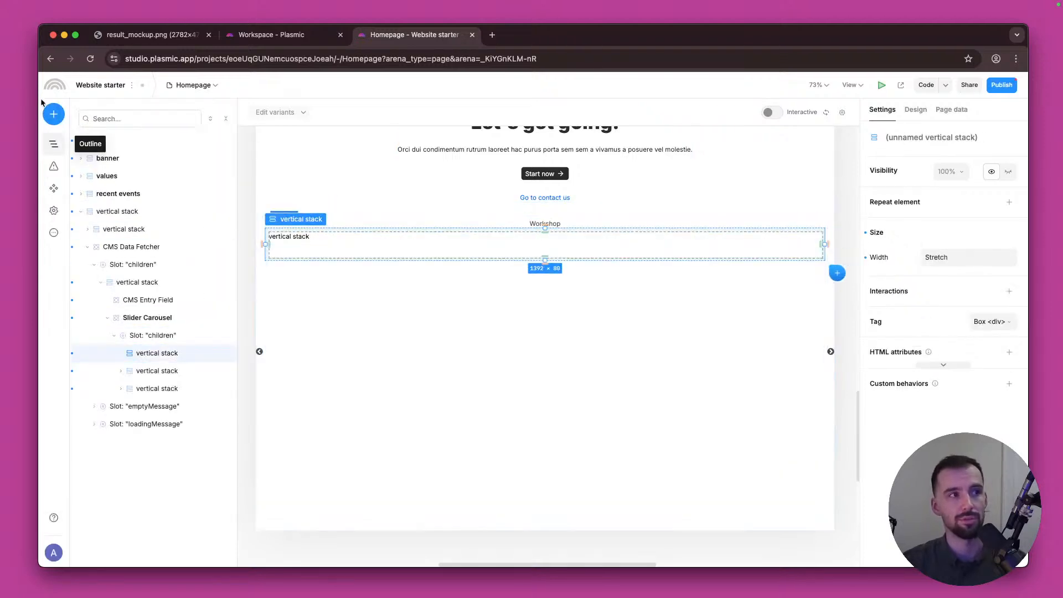
# Step: Search the insertable components for "cms en" and add a CMS Entry Image to the first slide's vertical stack
pyautogui.click(54, 114)
pyautogui.write('cms en')
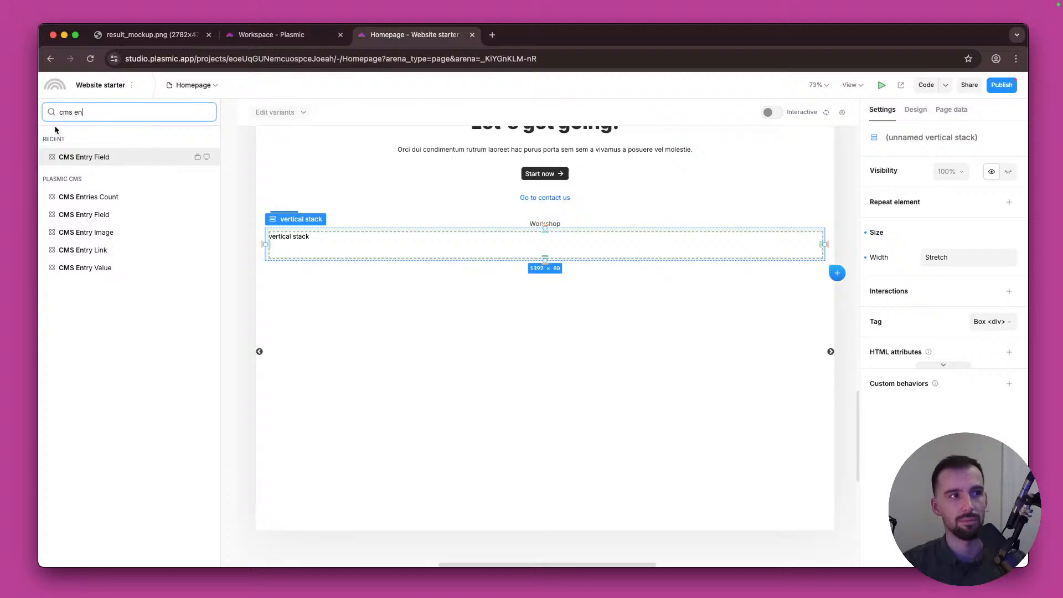
pyautogui.click(126, 233)
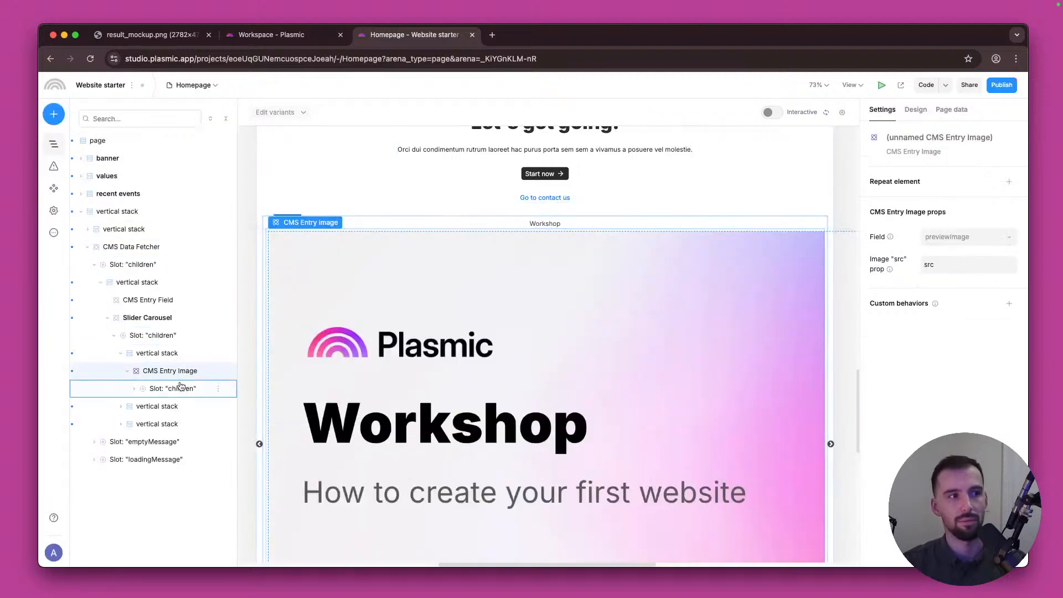
# Step: Examine the CMS Entry Image's props and check whether its design can be styled
pyautogui.scroll(-5, 411, 323)
pyautogui.scroll(-5, 410, 318)
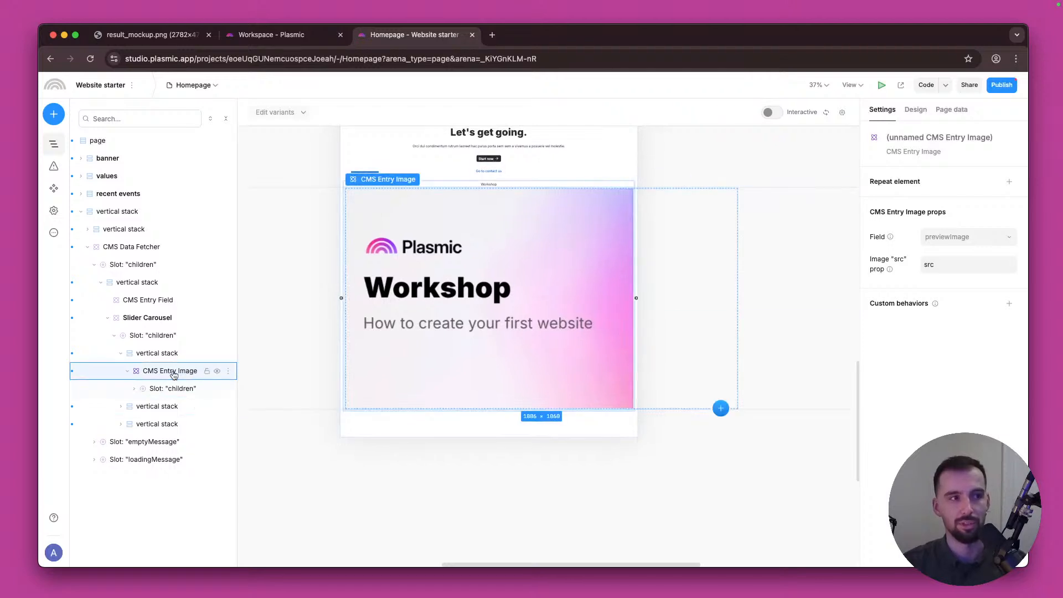
pyautogui.click(135, 318)
pyautogui.click(162, 370)
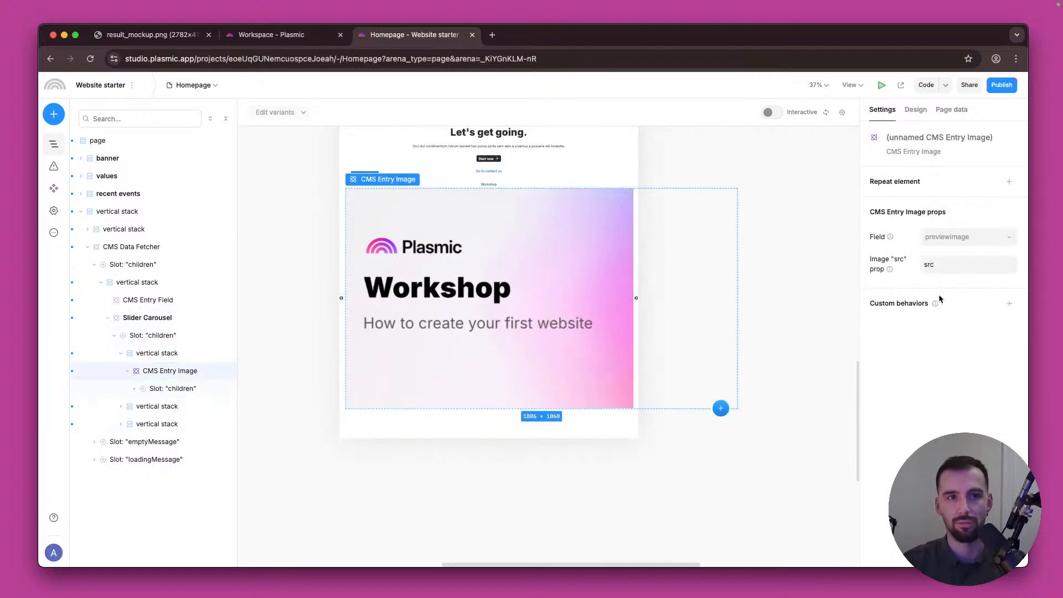
pyautogui.click(914, 111)
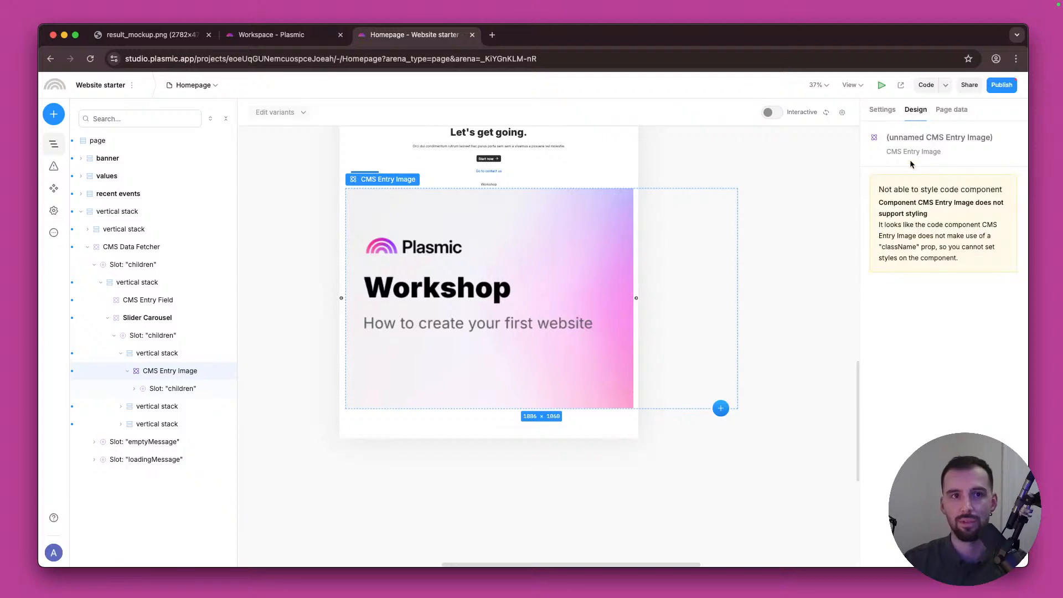
pyautogui.click(884, 112)
# Step: Select the img nested inside the CMS Entry Image and set its width to 300px
pyautogui.doubleClick(605, 297)
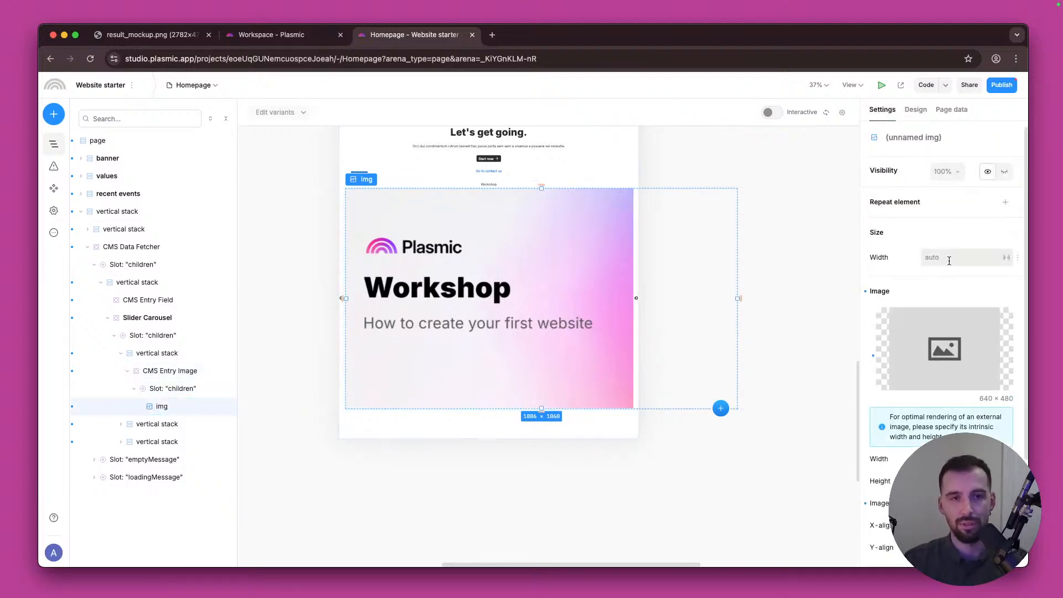
pyautogui.click(950, 258)
pyautogui.write('30')
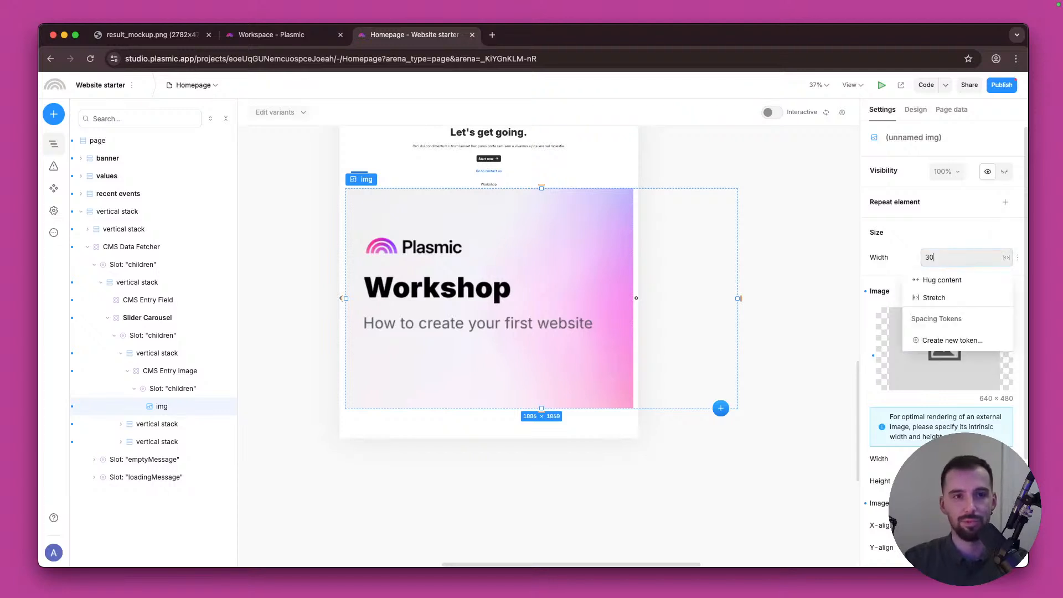
pyautogui.write('0')
pyautogui.press('Return')
pyautogui.click(568, 459)
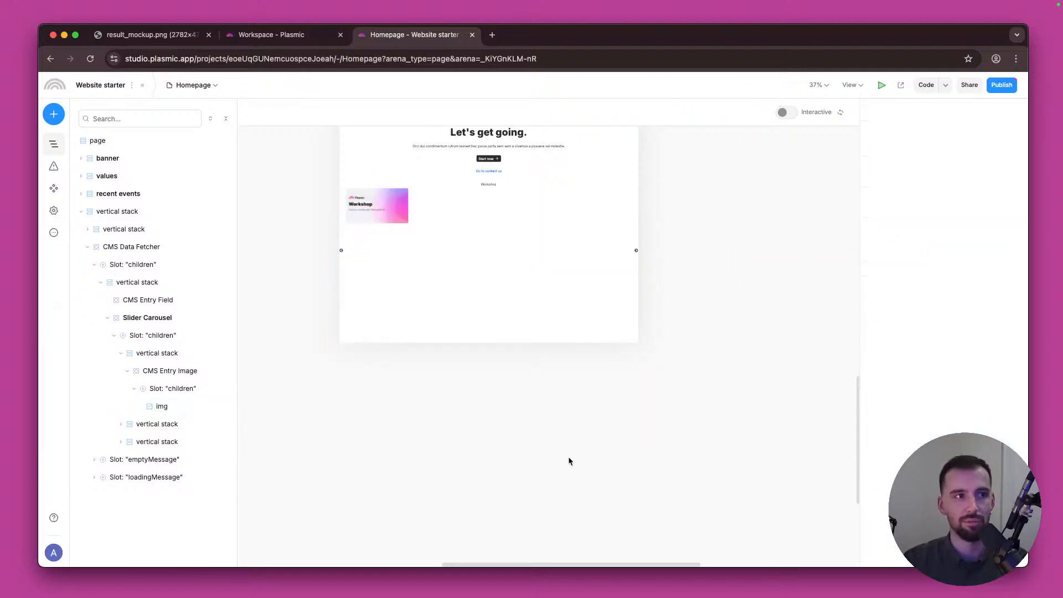
pyautogui.scroll(5, 569, 461)
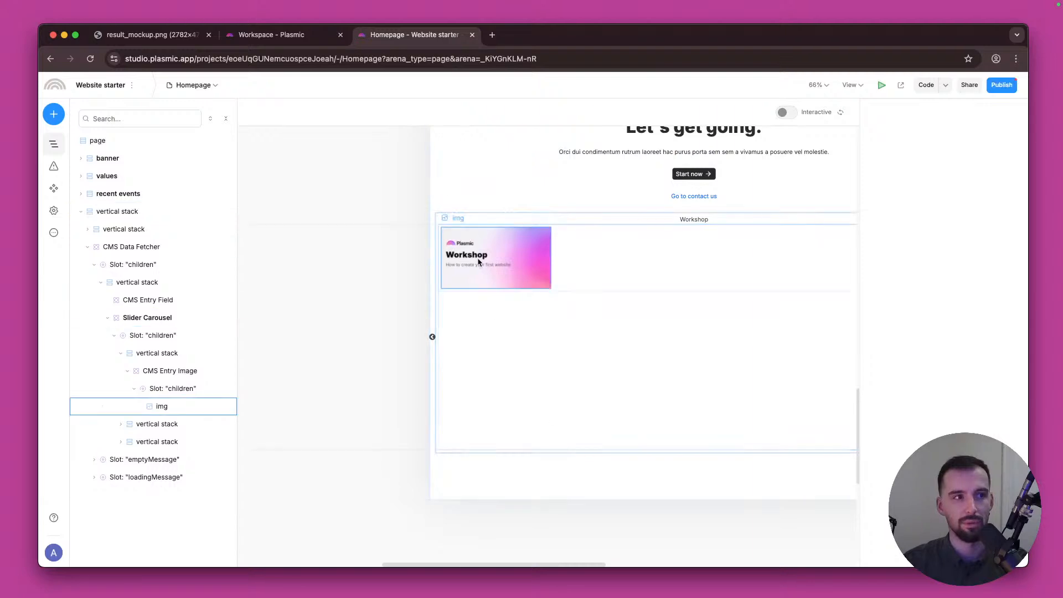
# Step: Move the CMS Entry Field into the CMS Entry Image's children slot, directly below the img
pyautogui.click(161, 407)
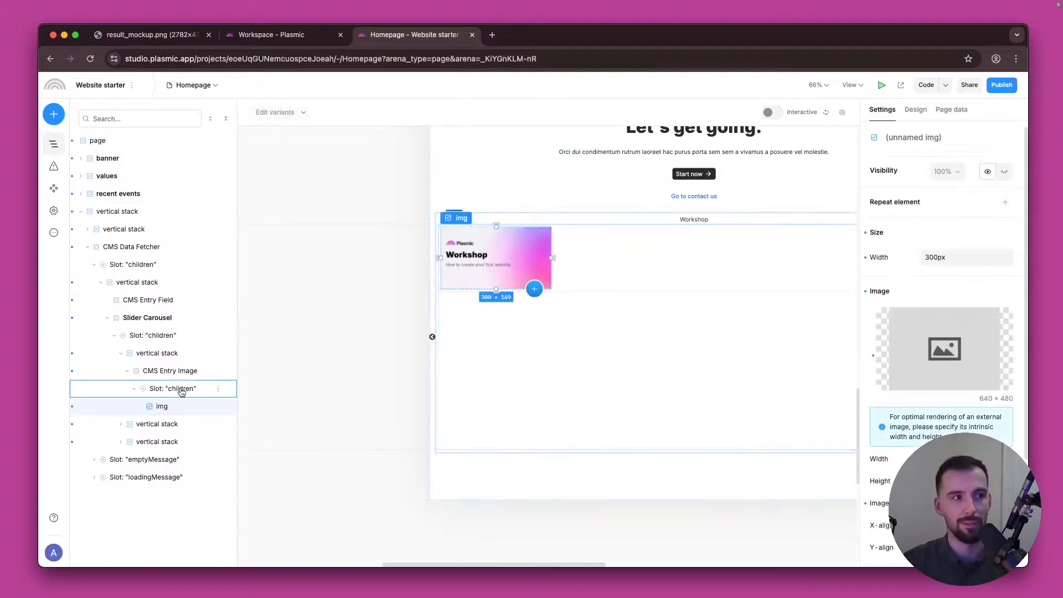
pyautogui.click(155, 300)
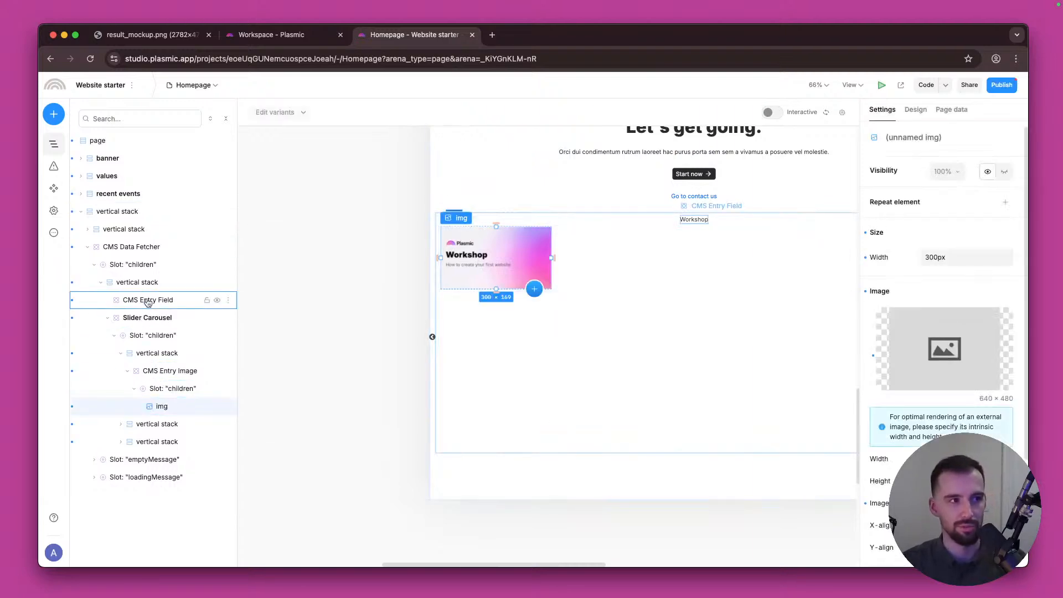
pyautogui.moveTo(162, 358); pyautogui.dragTo(185, 406)
pyautogui.press('Escape')
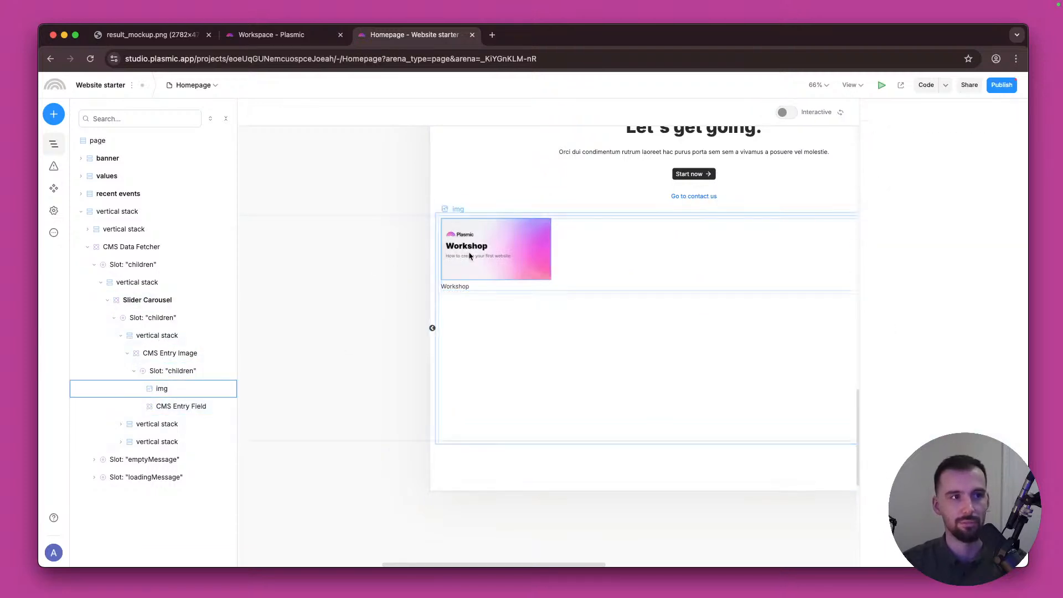
pyautogui.scroll(5, 469, 252)
# Step: Switch to the CMS workspace and review the event model's fields and the Workshop entry's title and description
pyautogui.click(292, 37)
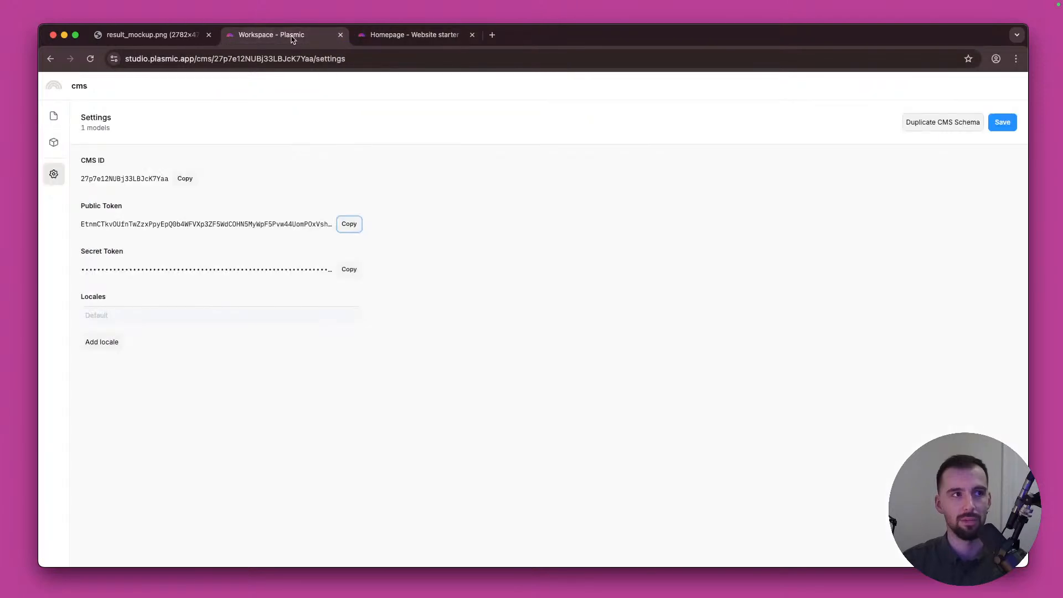
pyautogui.click(54, 143)
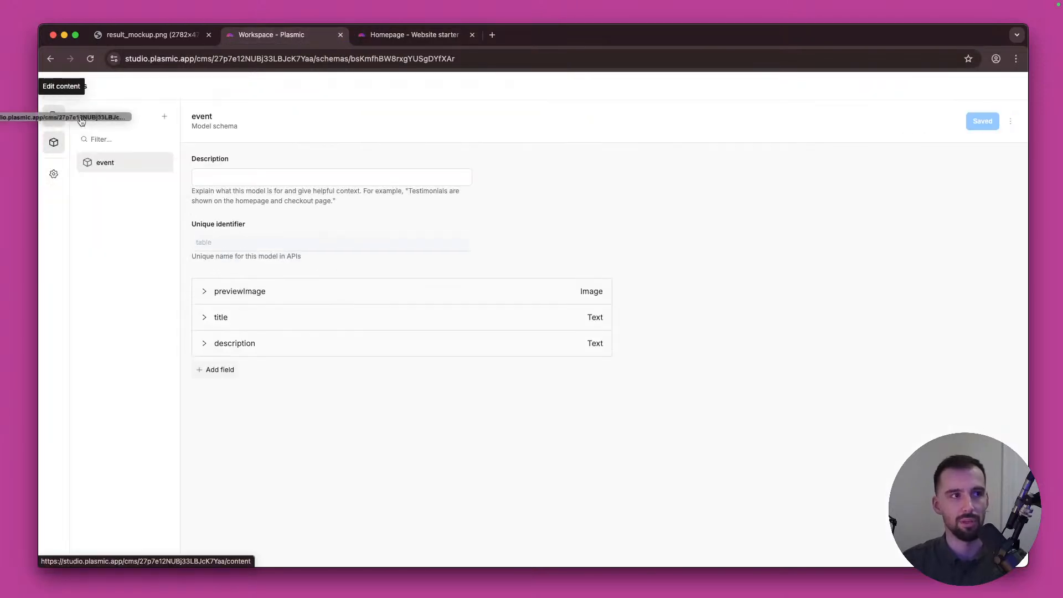
pyautogui.click(54, 116)
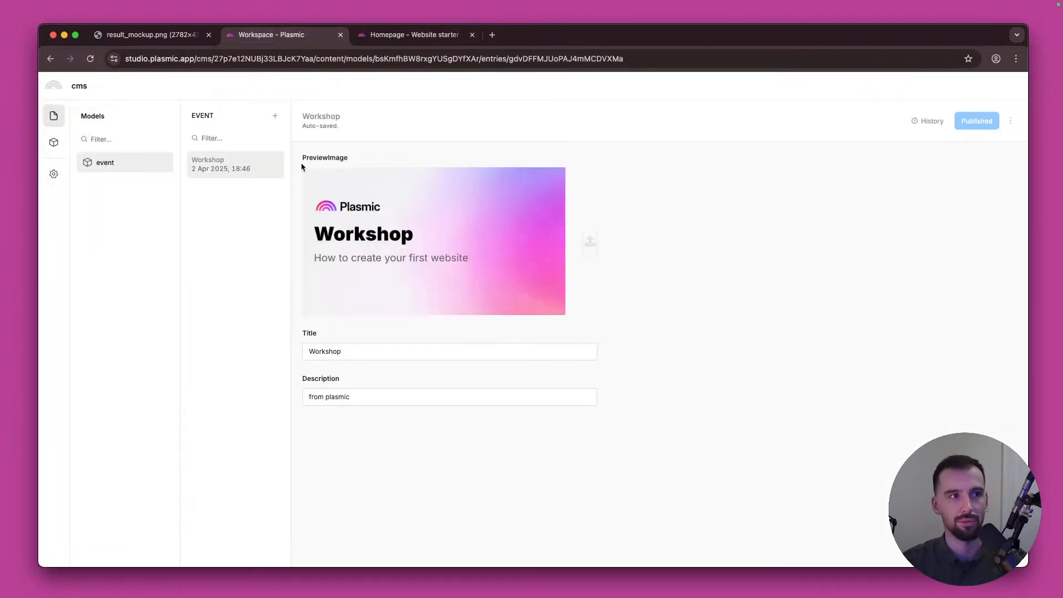
pyautogui.tripleClick(368, 344)
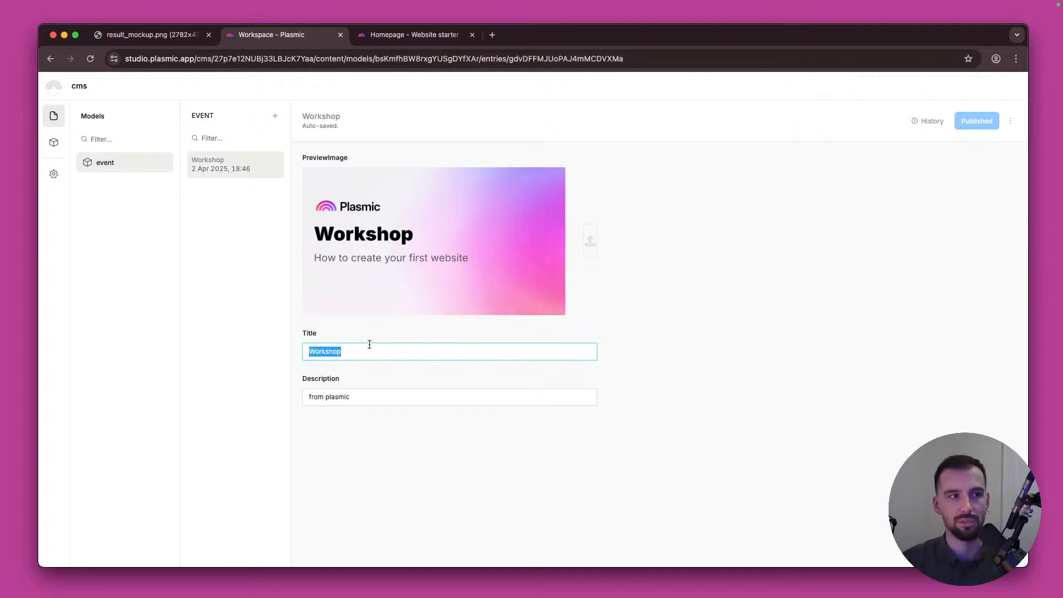
pyautogui.tripleClick(370, 394)
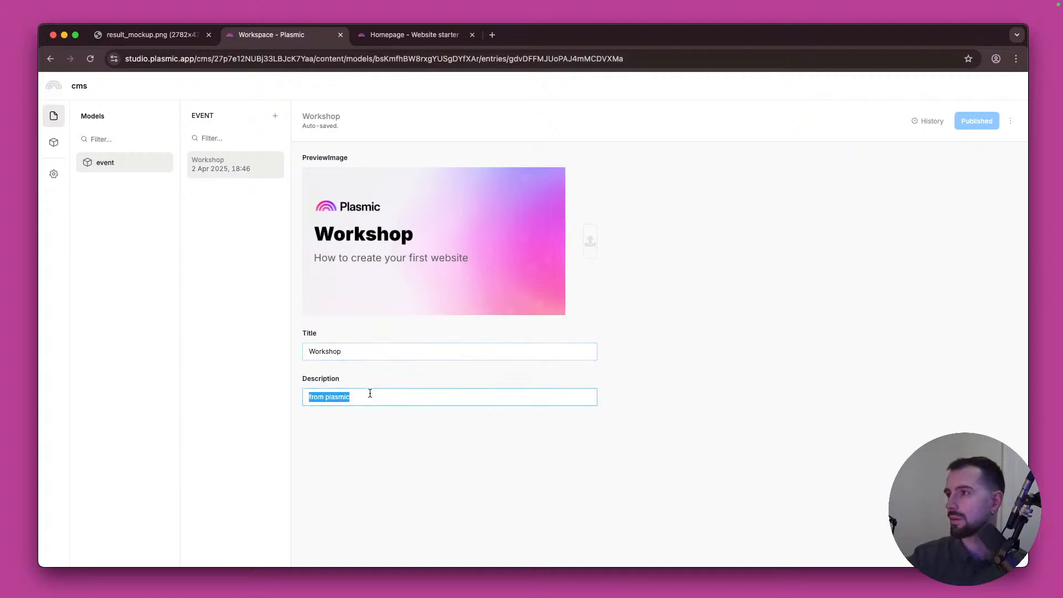
# Step: Return to the Homepage project and delete the two other placeholder vertical stacks from the Slider Carousel's children
pyautogui.click(413, 34)
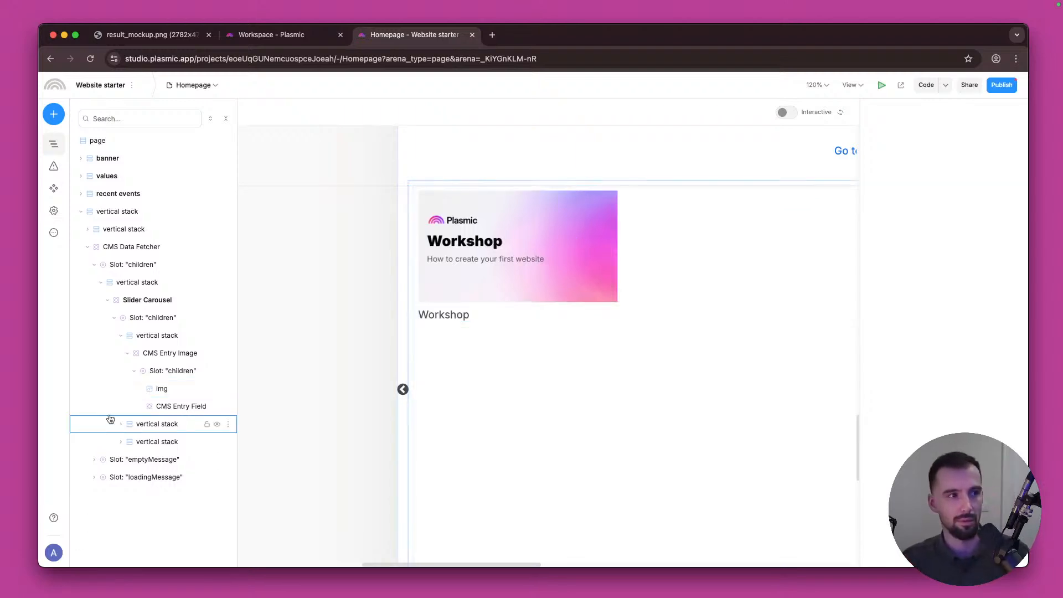
pyautogui.click(147, 353)
pyautogui.click(127, 353)
pyautogui.click(140, 336)
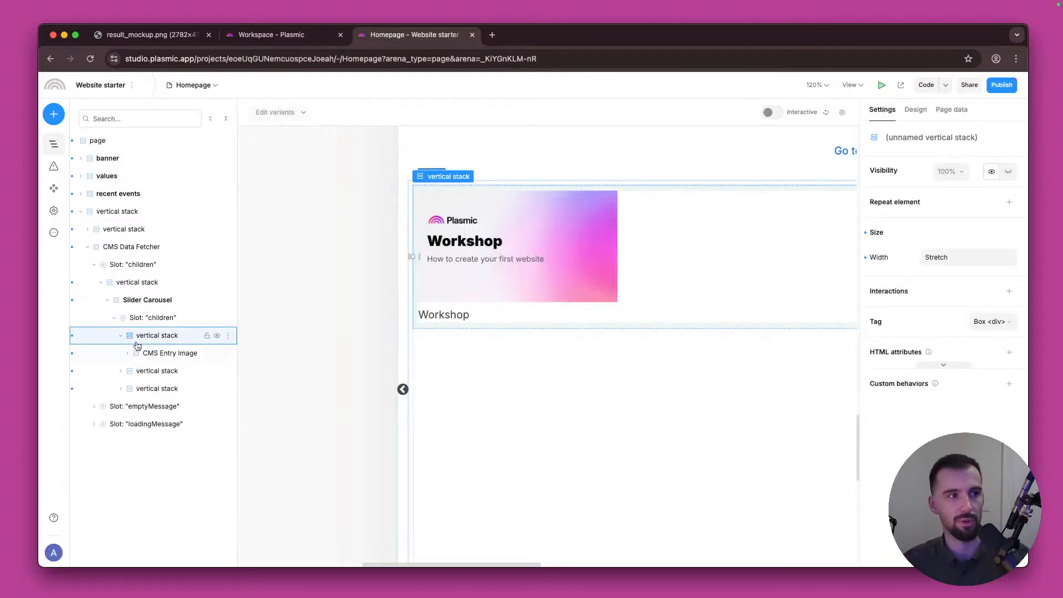
pyautogui.click(120, 338)
pyautogui.click(142, 368)
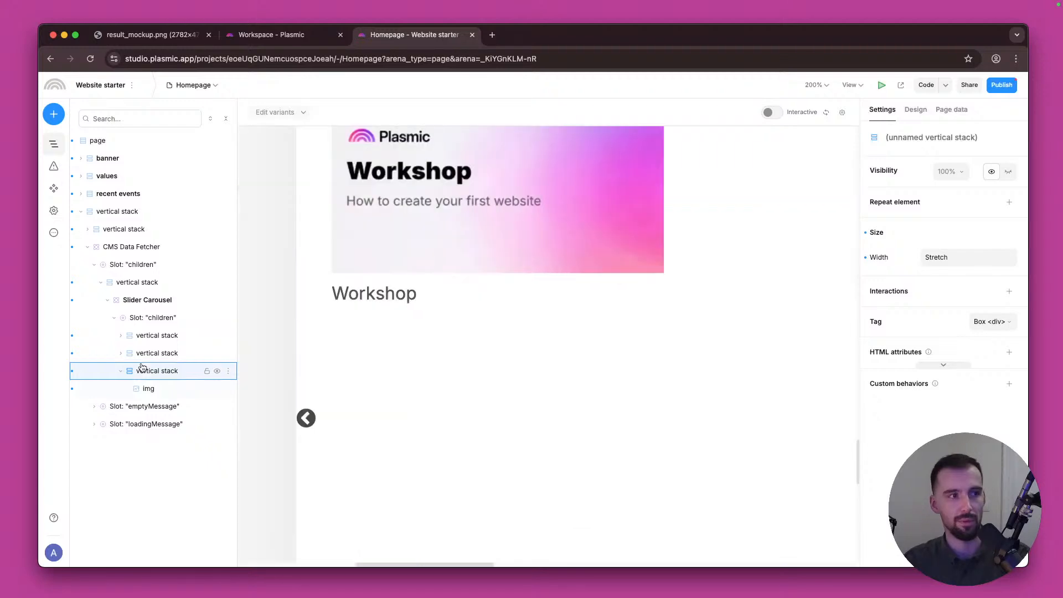
pyautogui.press('Delete')
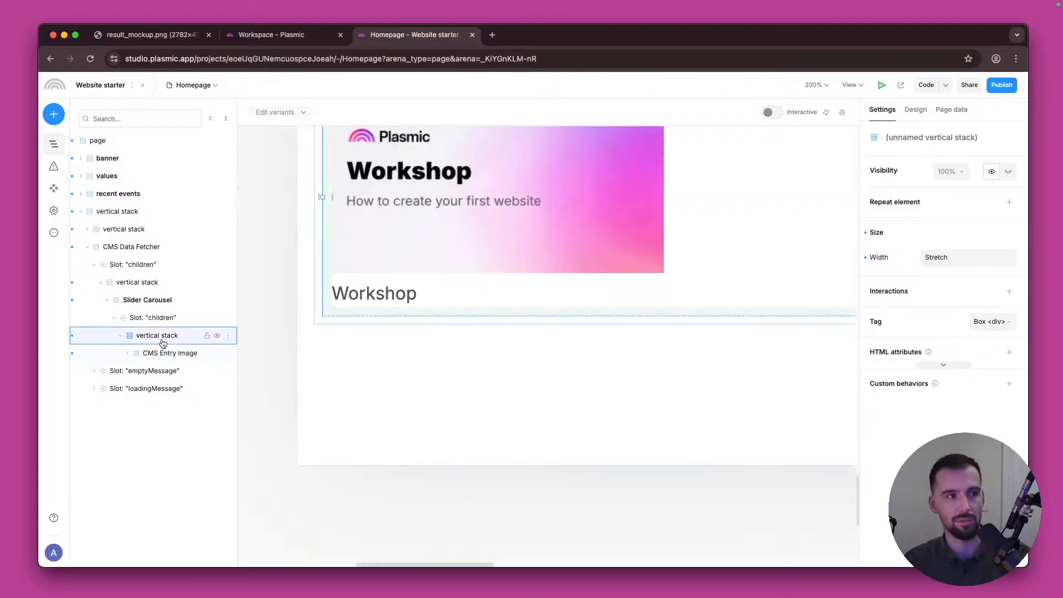
# Step: Duplicate the Workshop slide's vertical stack twice so the Slider Carousel holds three slides
pyautogui.press('super+d')
pyautogui.scroll(-5, 549, 353)
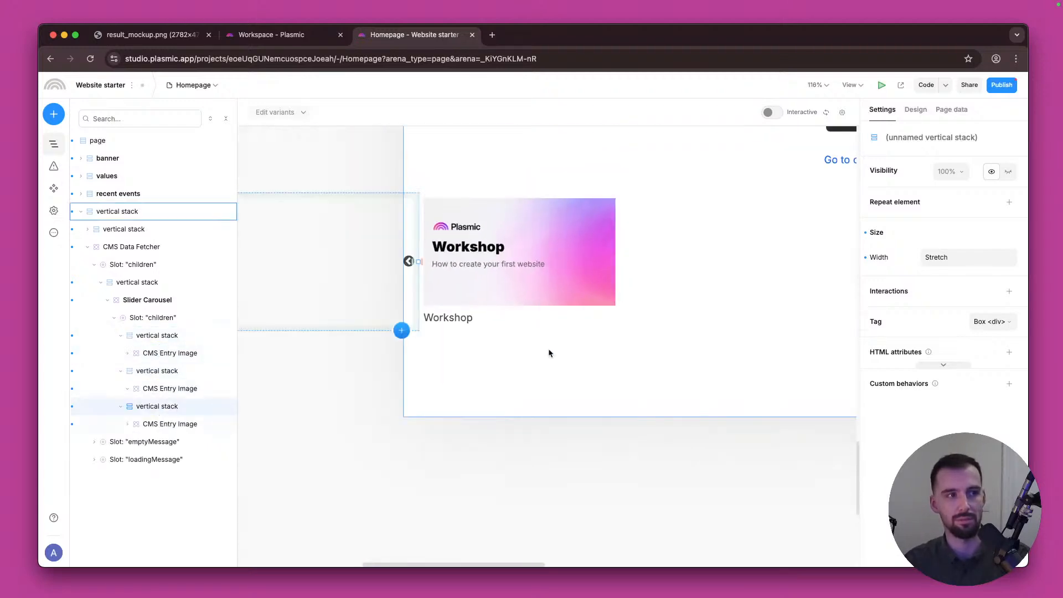
pyautogui.hscroll(2, 550, 353)
pyautogui.scroll(-3, 549, 352)
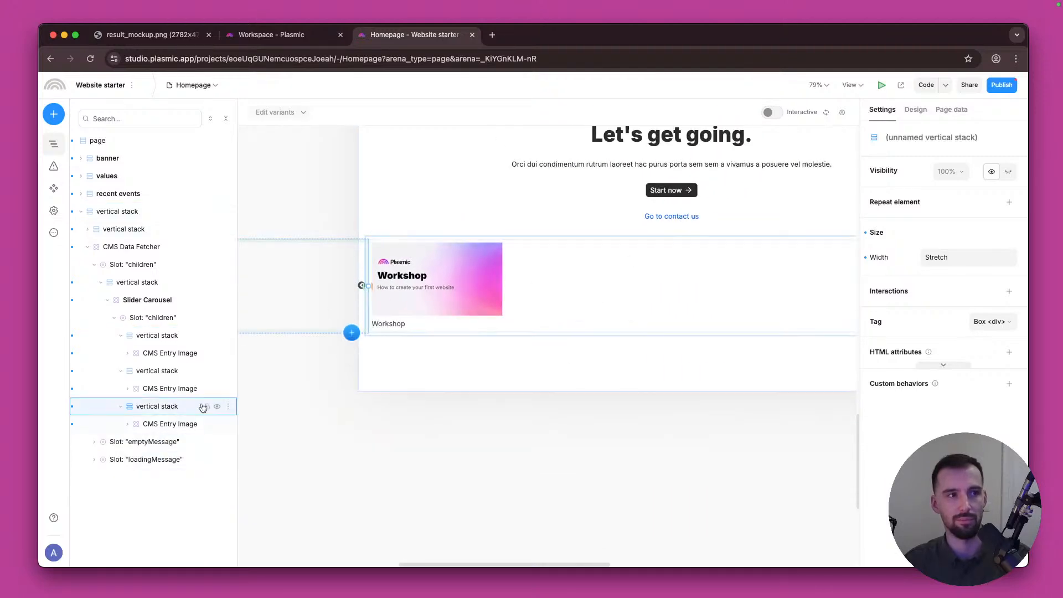
pyautogui.click(166, 370)
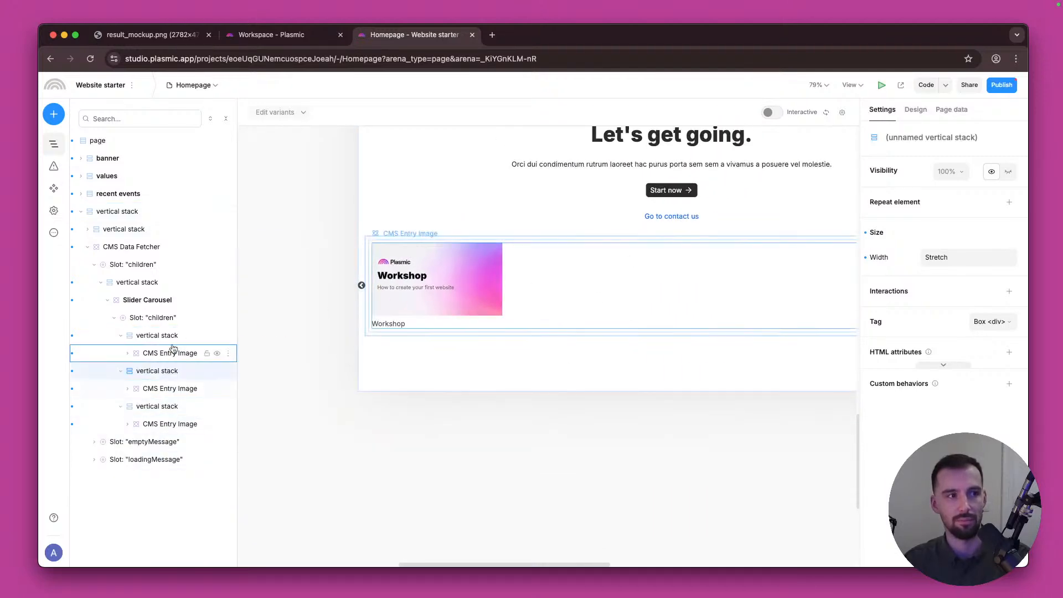
# Step: Focus on the desktop homepage artboard, turn on Interactive mode, and examine the Workshop slider below the contact section
pyautogui.click(355, 288)
pyautogui.scroll(-20, 332, 365)
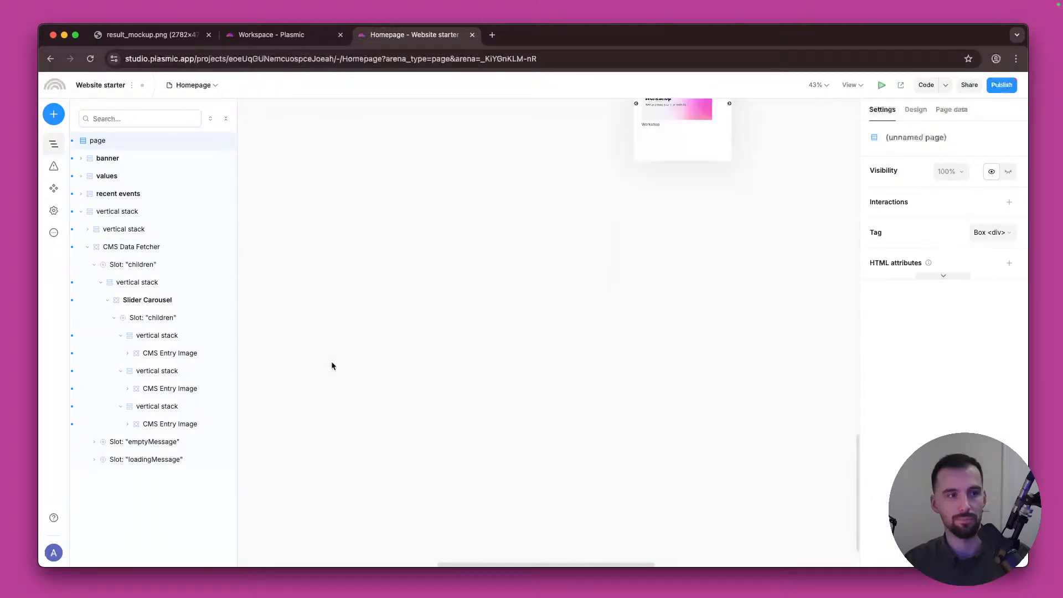
pyautogui.scroll(5, 333, 366)
pyautogui.scroll(3, 332, 365)
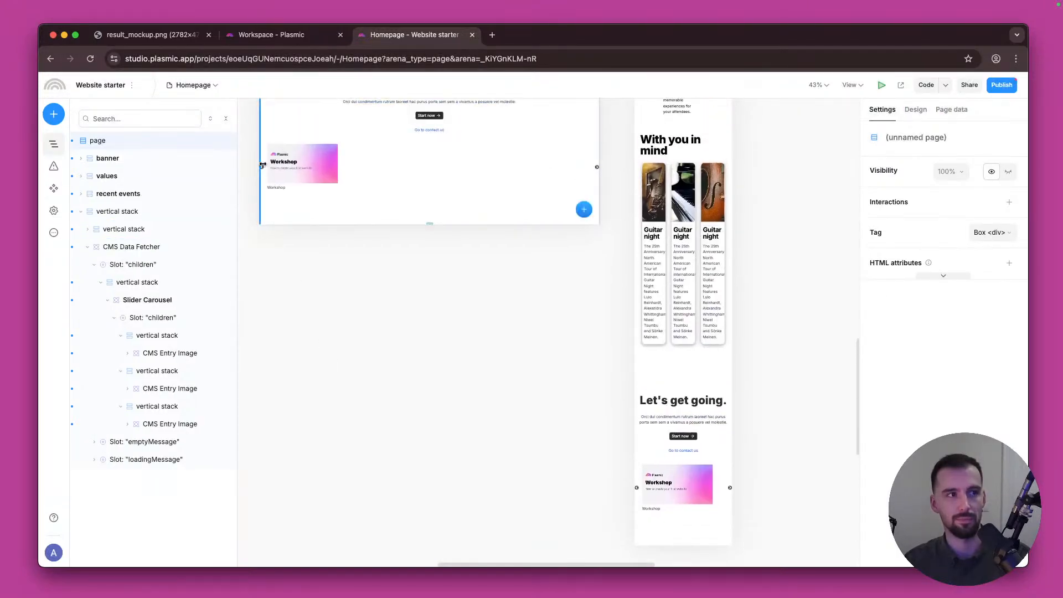
pyautogui.doubleClick(260, 168)
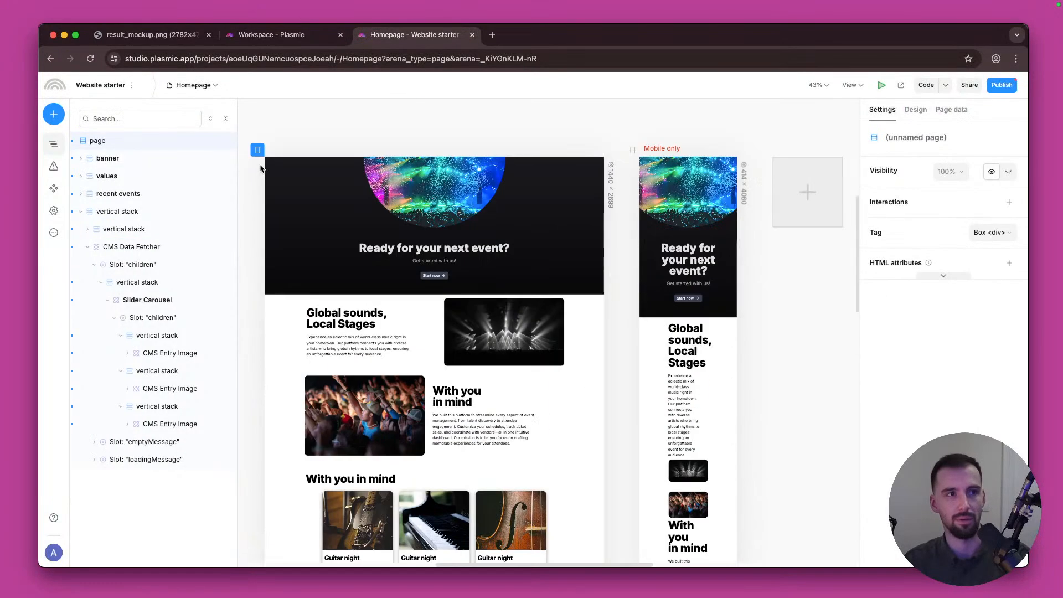
pyautogui.click(783, 112)
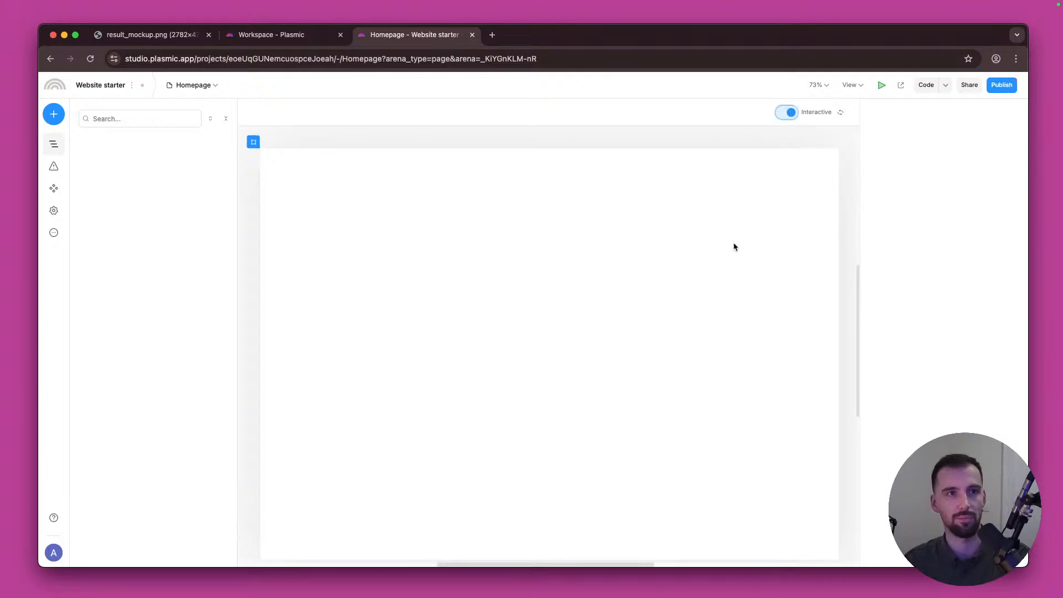
pyautogui.scroll(-5, 699, 329)
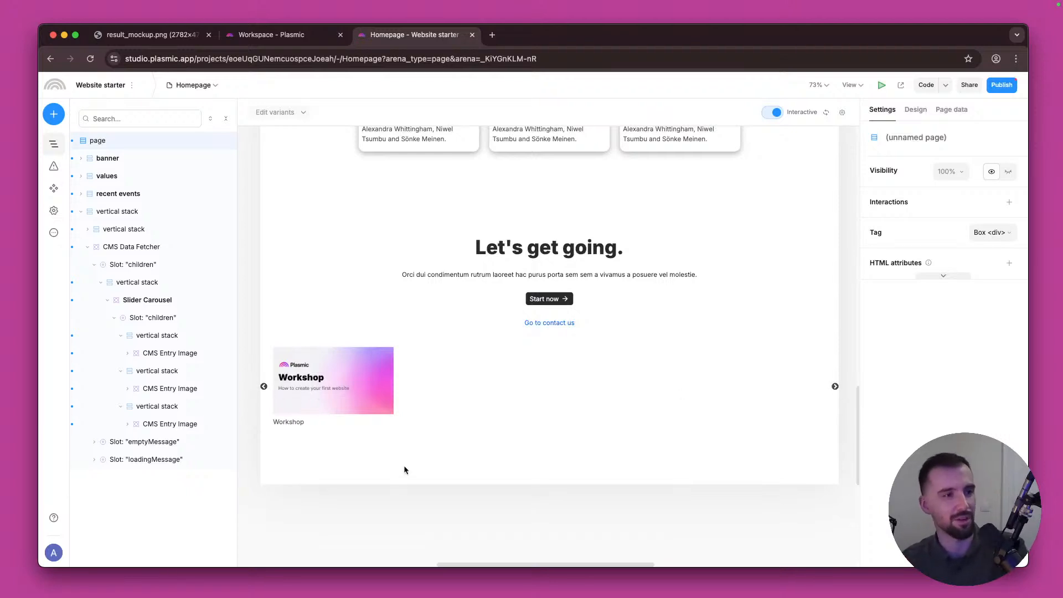
pyautogui.scroll(-10, 464, 451)
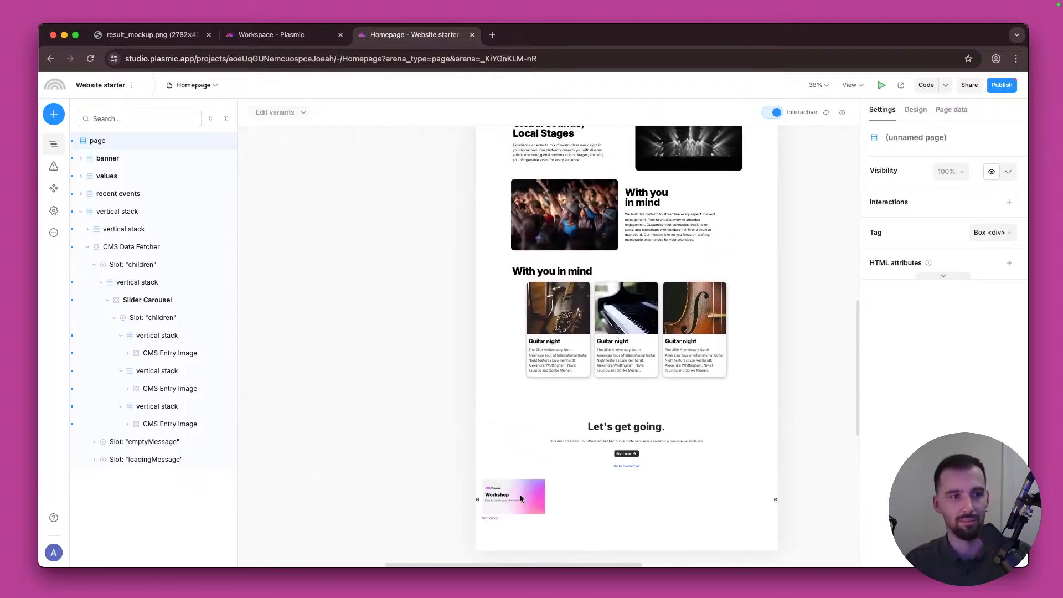
# Step: Inspect and collapse the first Workshop slide's vertical stack, turn off Interactive mode and return to the view of both homepage artboards
pyautogui.click(154, 352)
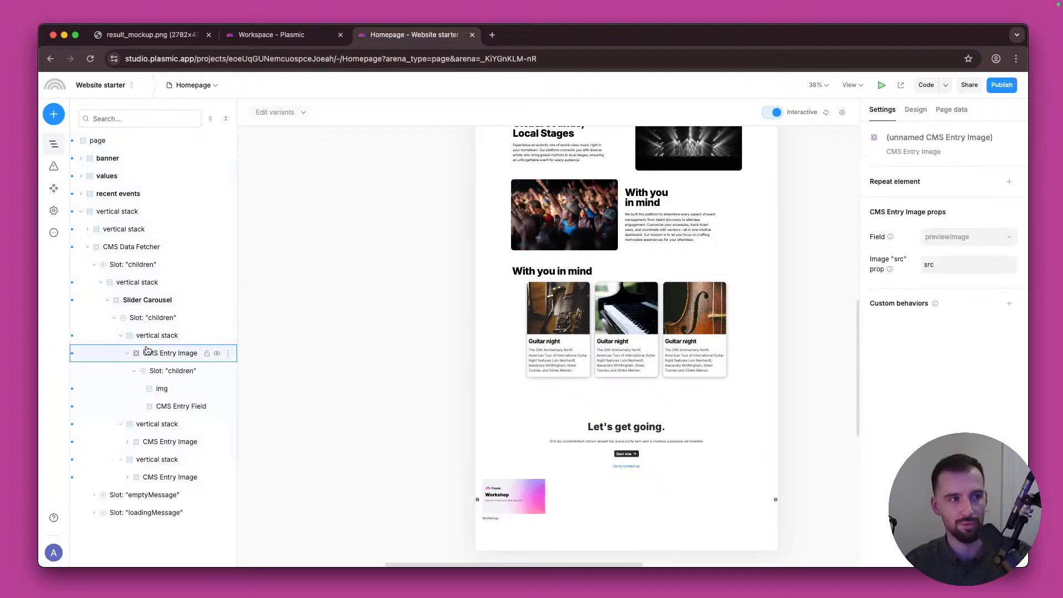
pyautogui.click(143, 335)
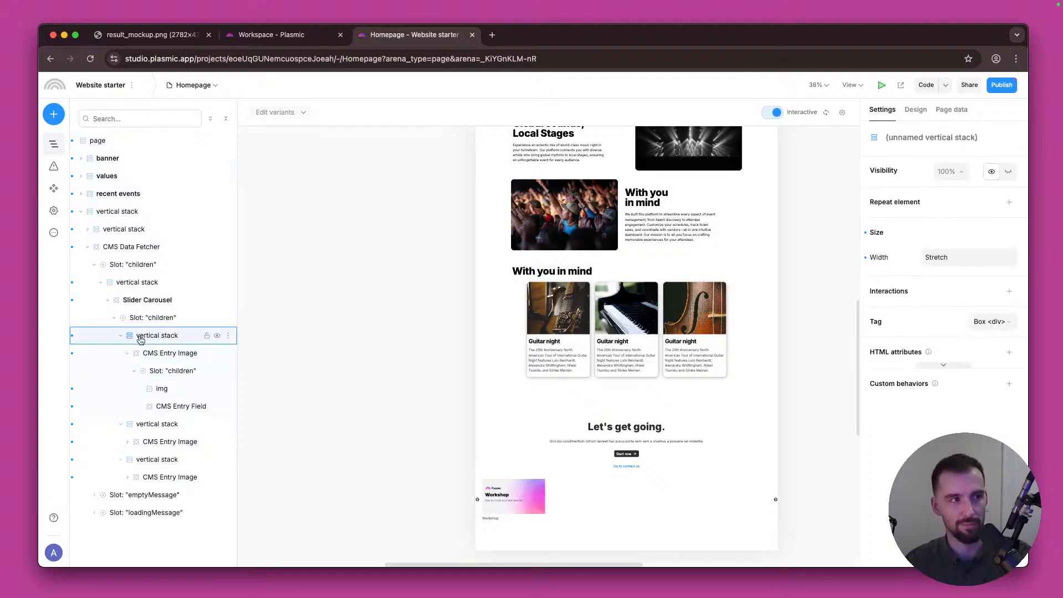
pyautogui.click(121, 336)
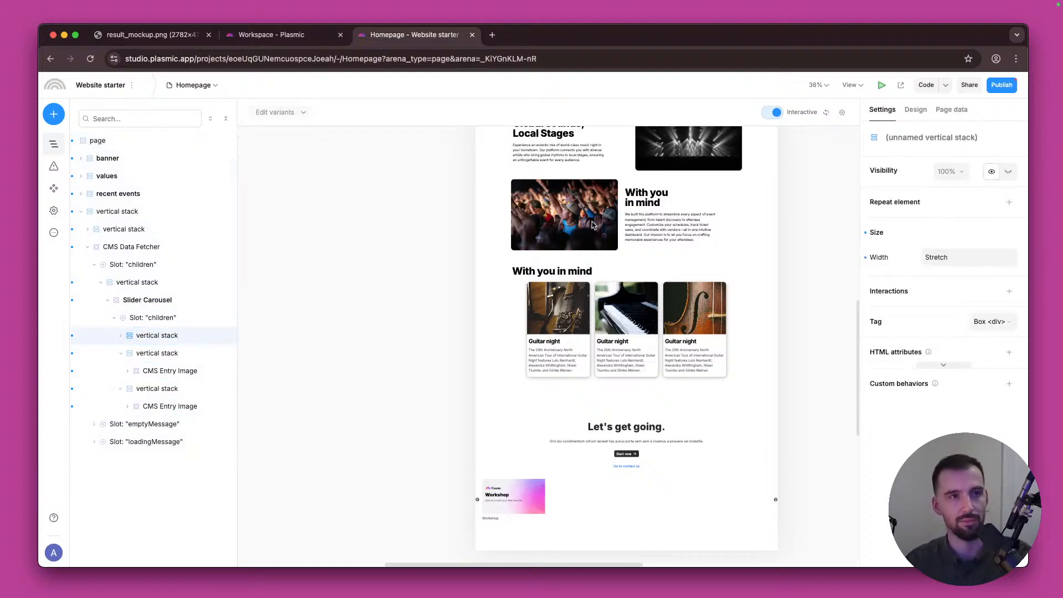
pyautogui.click(791, 111)
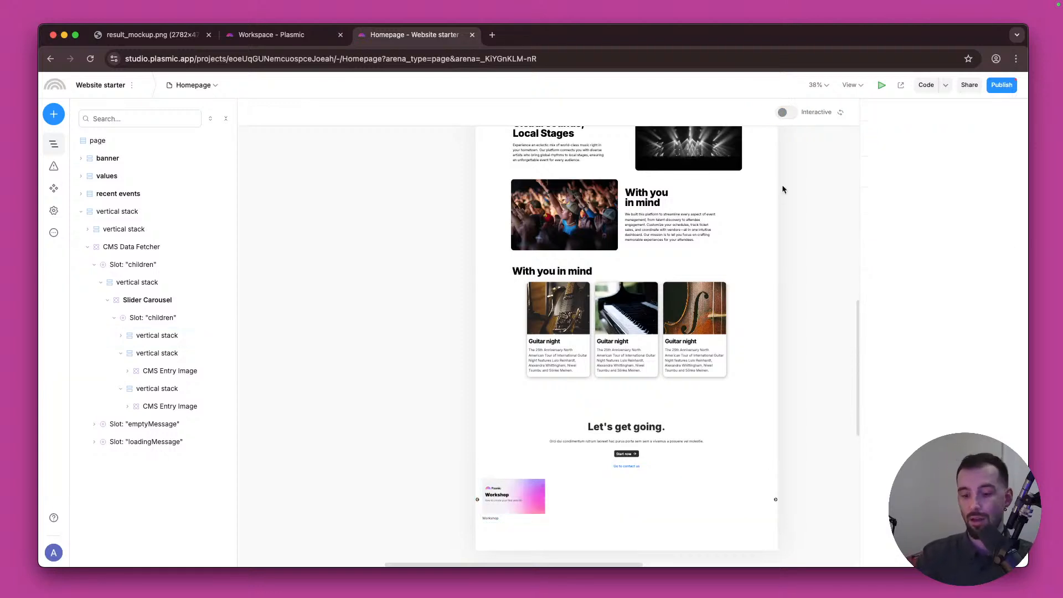
pyautogui.doubleClick(783, 189)
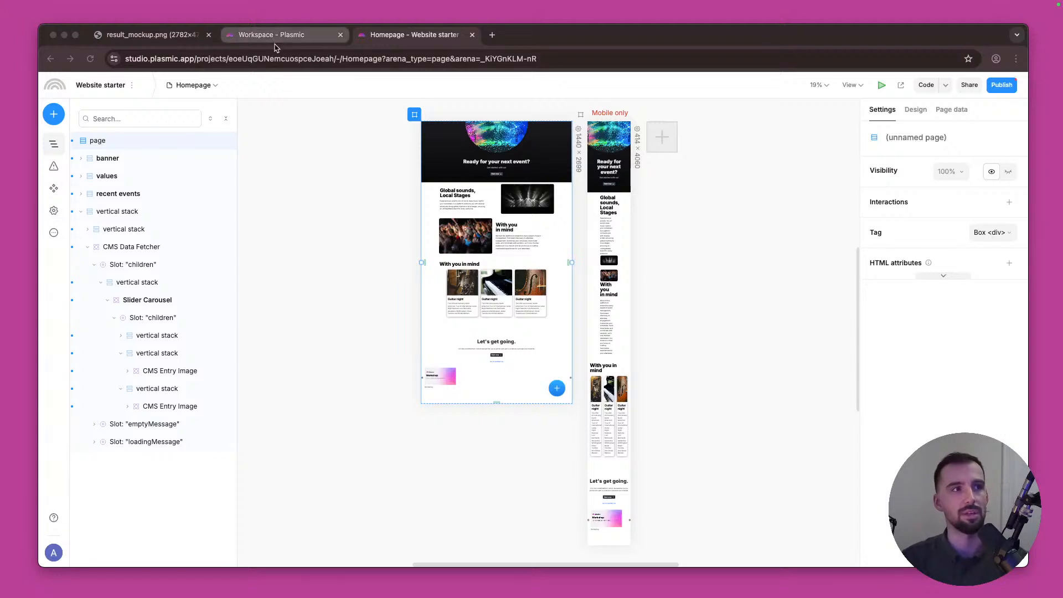
# Step: Leave the Website starter project and open the example project from the Workspace project list
pyautogui.click(332, 37)
pyautogui.click(412, 34)
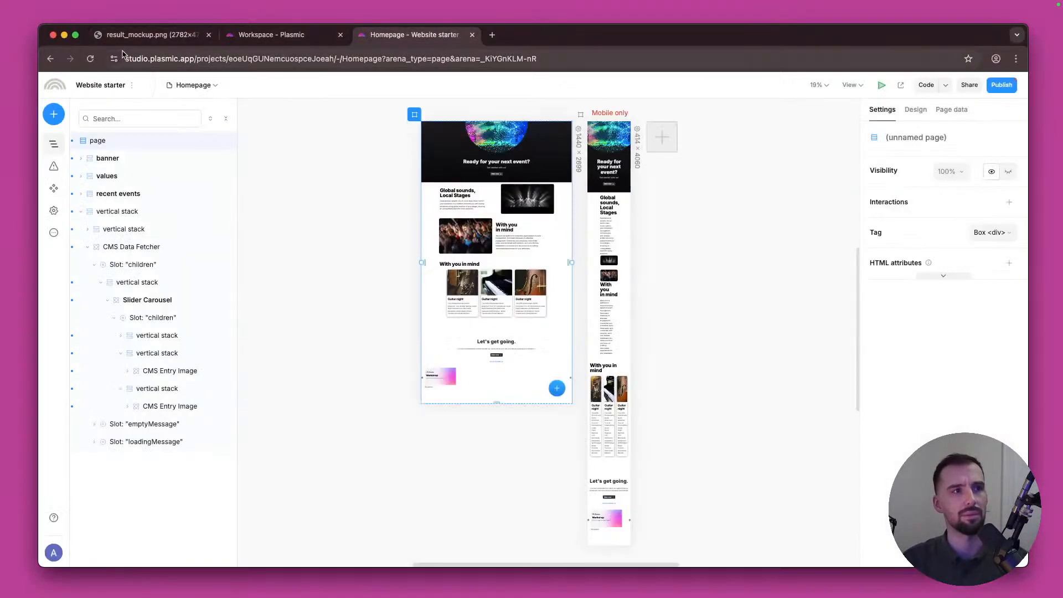
pyautogui.click(62, 87)
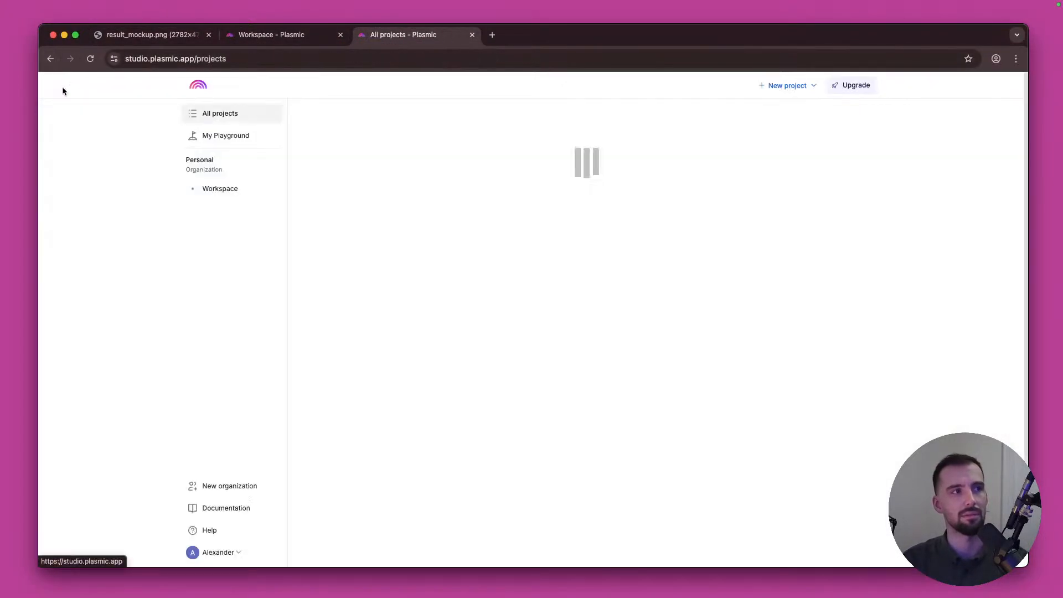
pyautogui.click(244, 191)
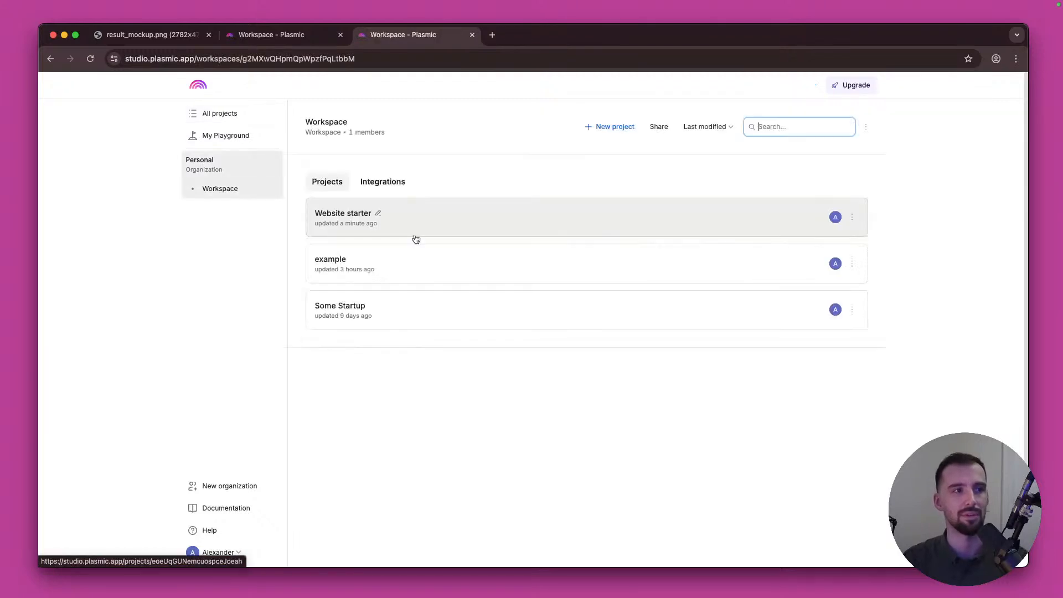
pyautogui.click(405, 257)
# Step: Select the example project's page address up to Homepage, leaving out the query parameters
pyautogui.click(340, 55)
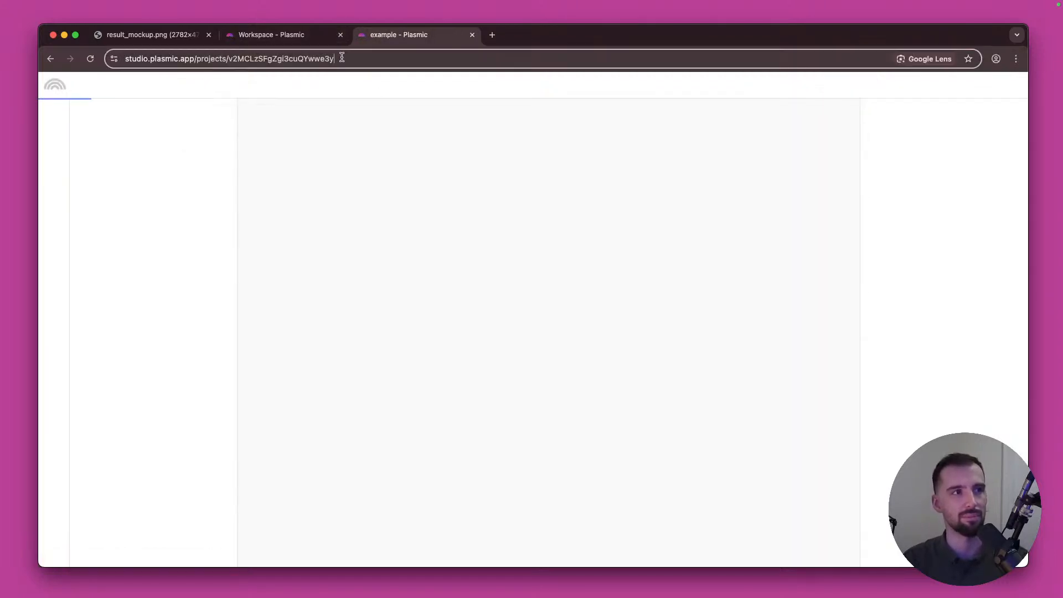
pyautogui.click(344, 55)
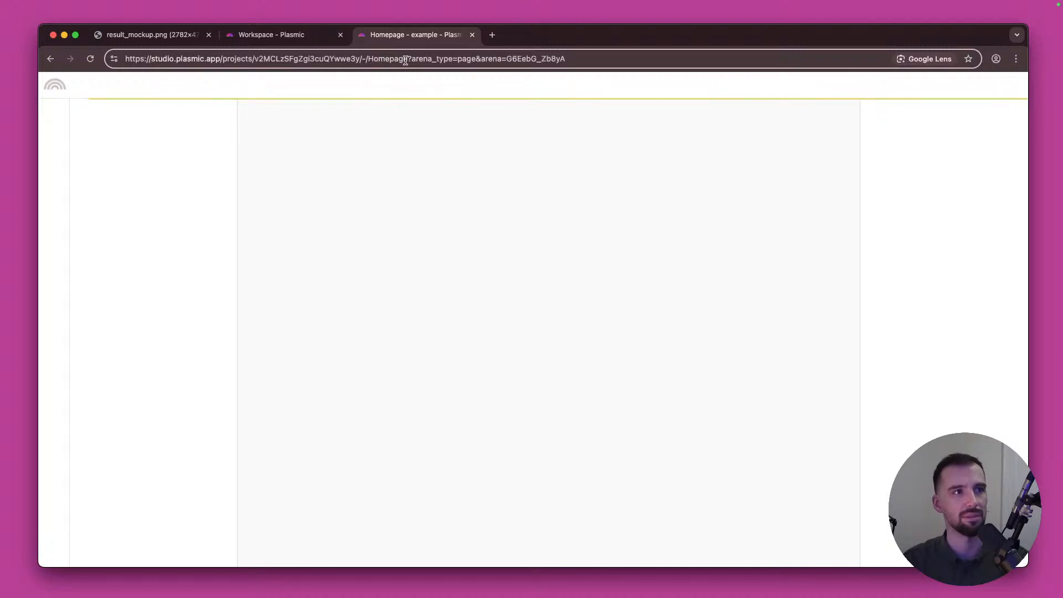
pyautogui.moveTo(408, 59); pyautogui.dragTo(124, 59)
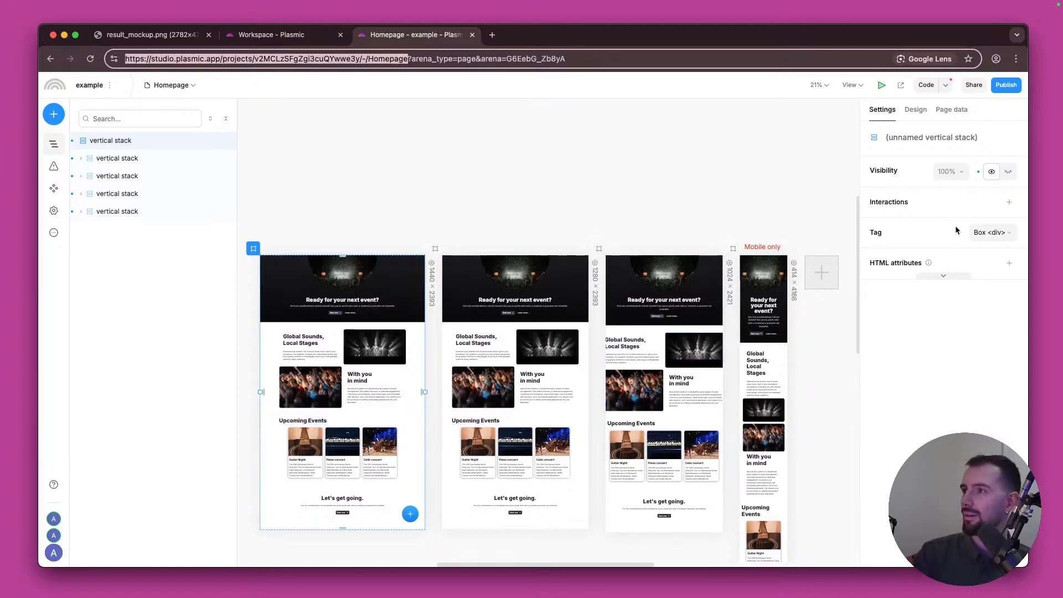
pyautogui.click(946, 87)
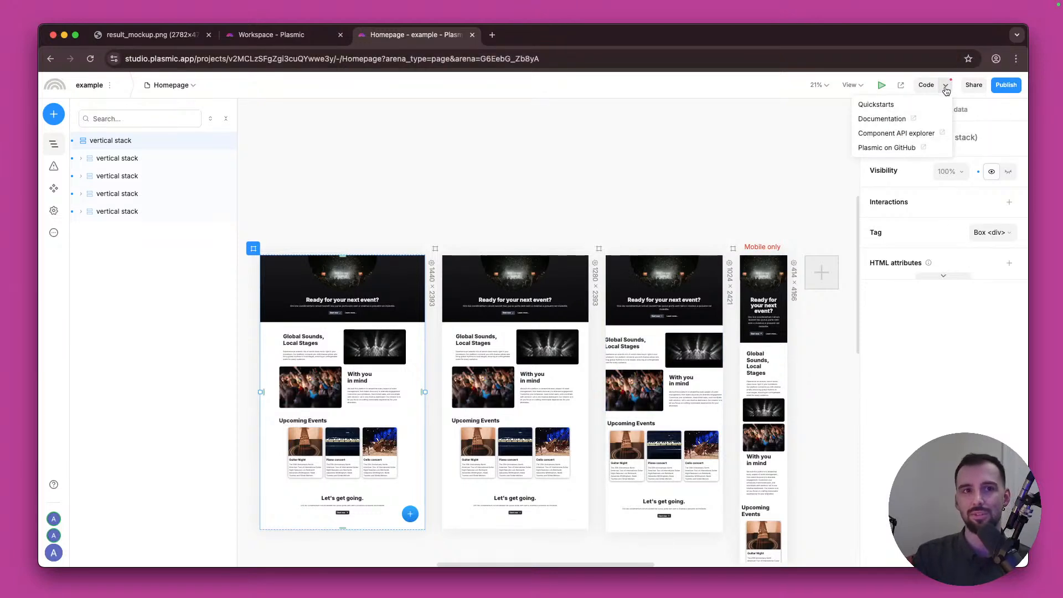
pyautogui.click(946, 86)
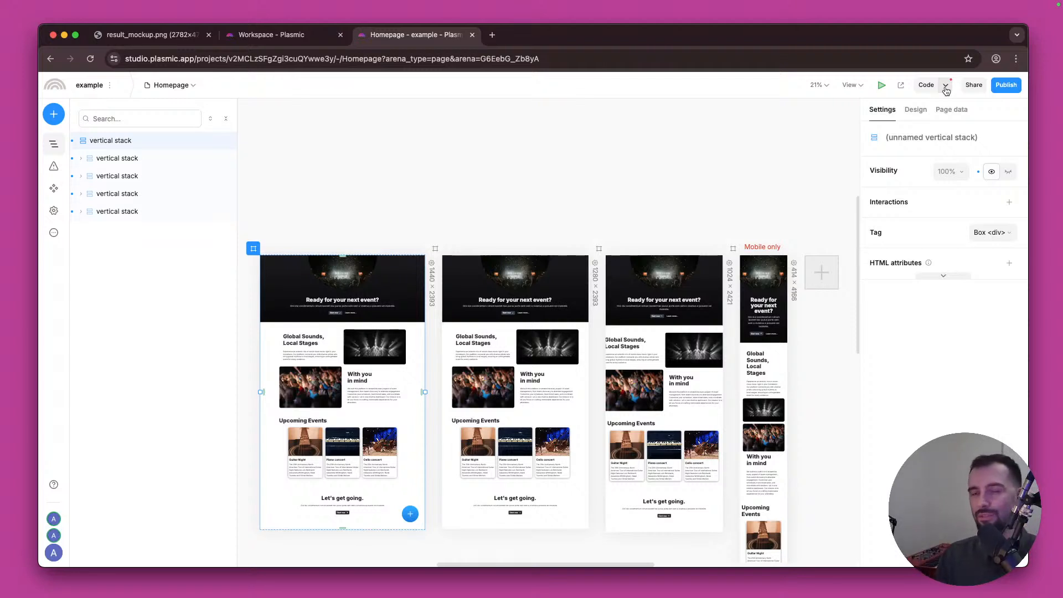
pyautogui.click(946, 86)
pyautogui.click(946, 86)
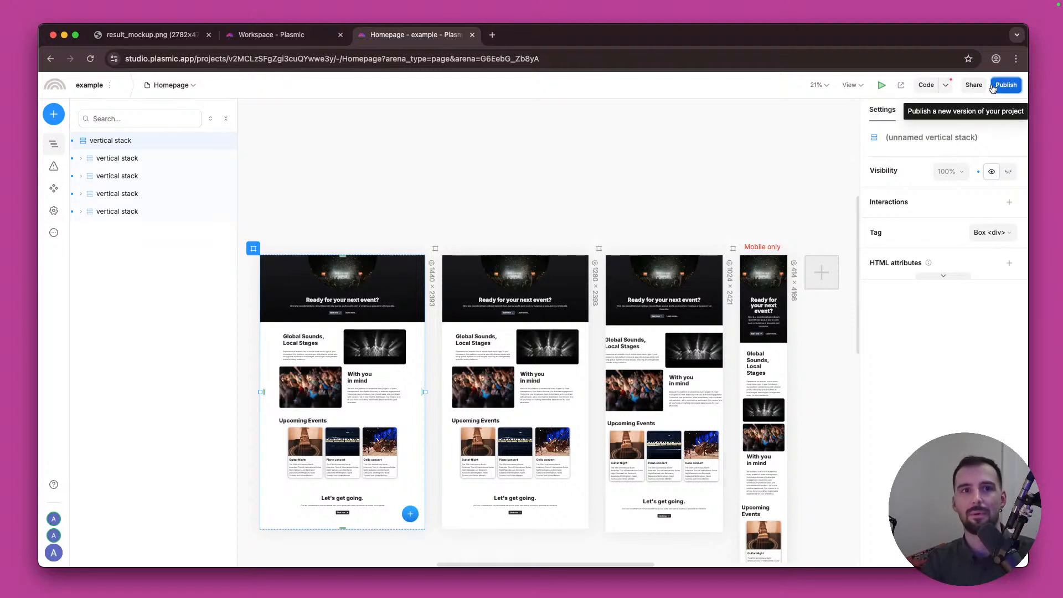
# Step: Open the example project's sharing settings, copy its share link and close the dialog
pyautogui.click(974, 85)
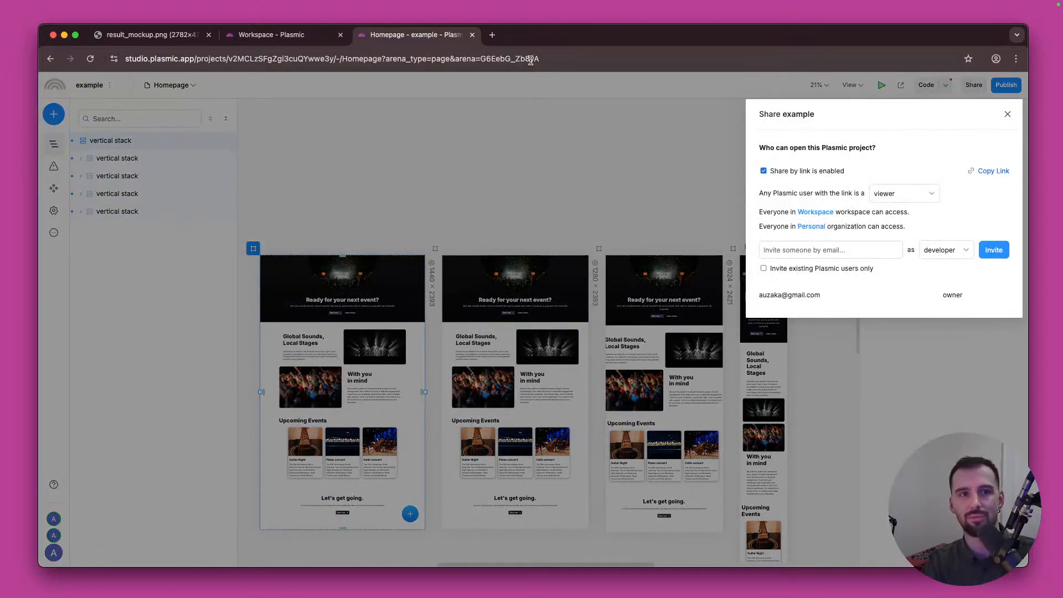
pyautogui.click(1000, 171)
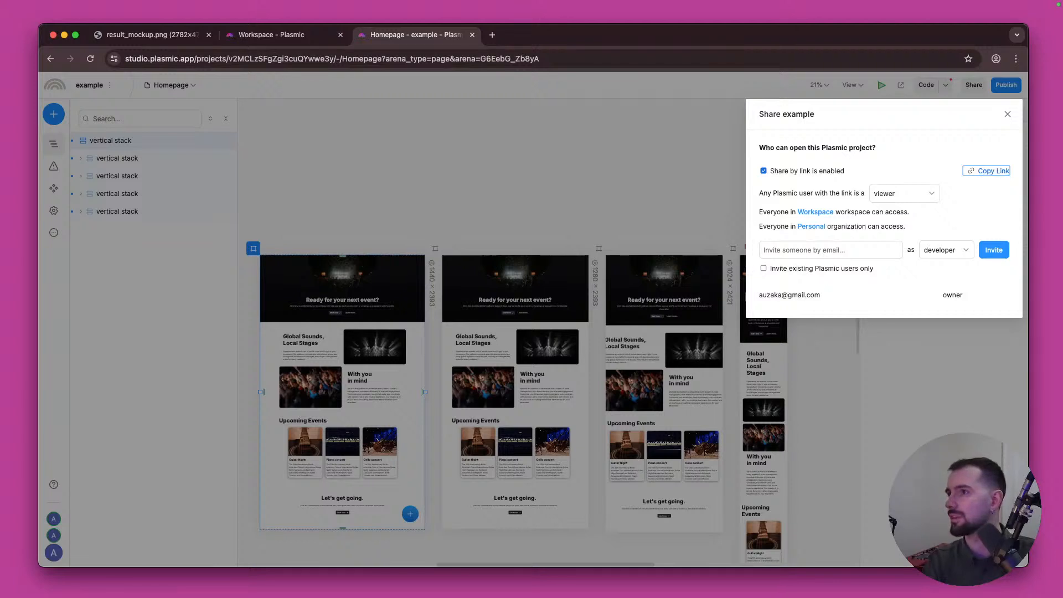
pyautogui.press('super+Tab')
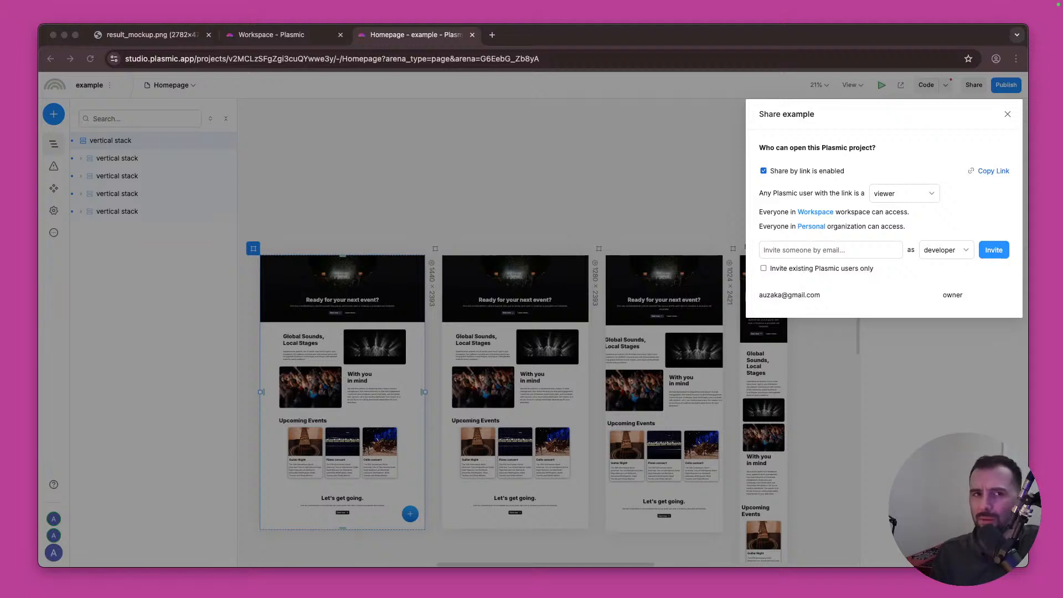
pyautogui.click(1007, 114)
pyautogui.click(763, 147)
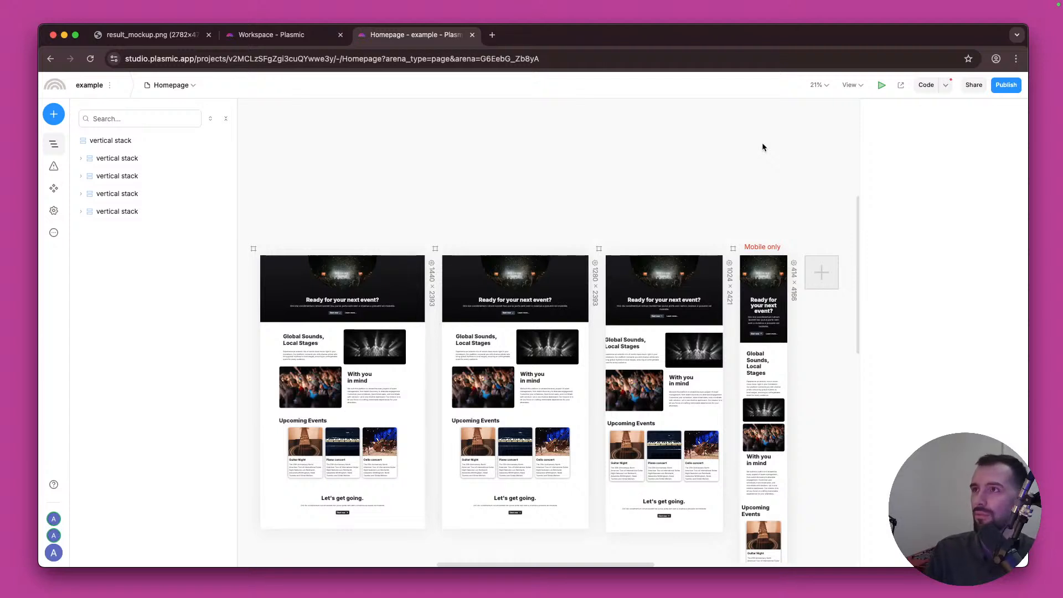
pyautogui.press('super+Tab')
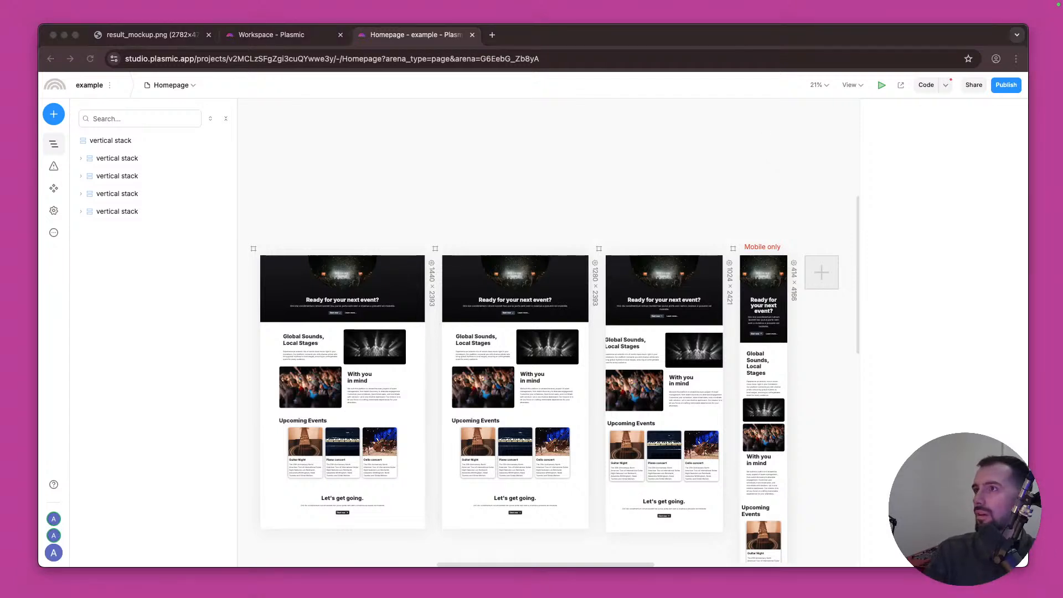